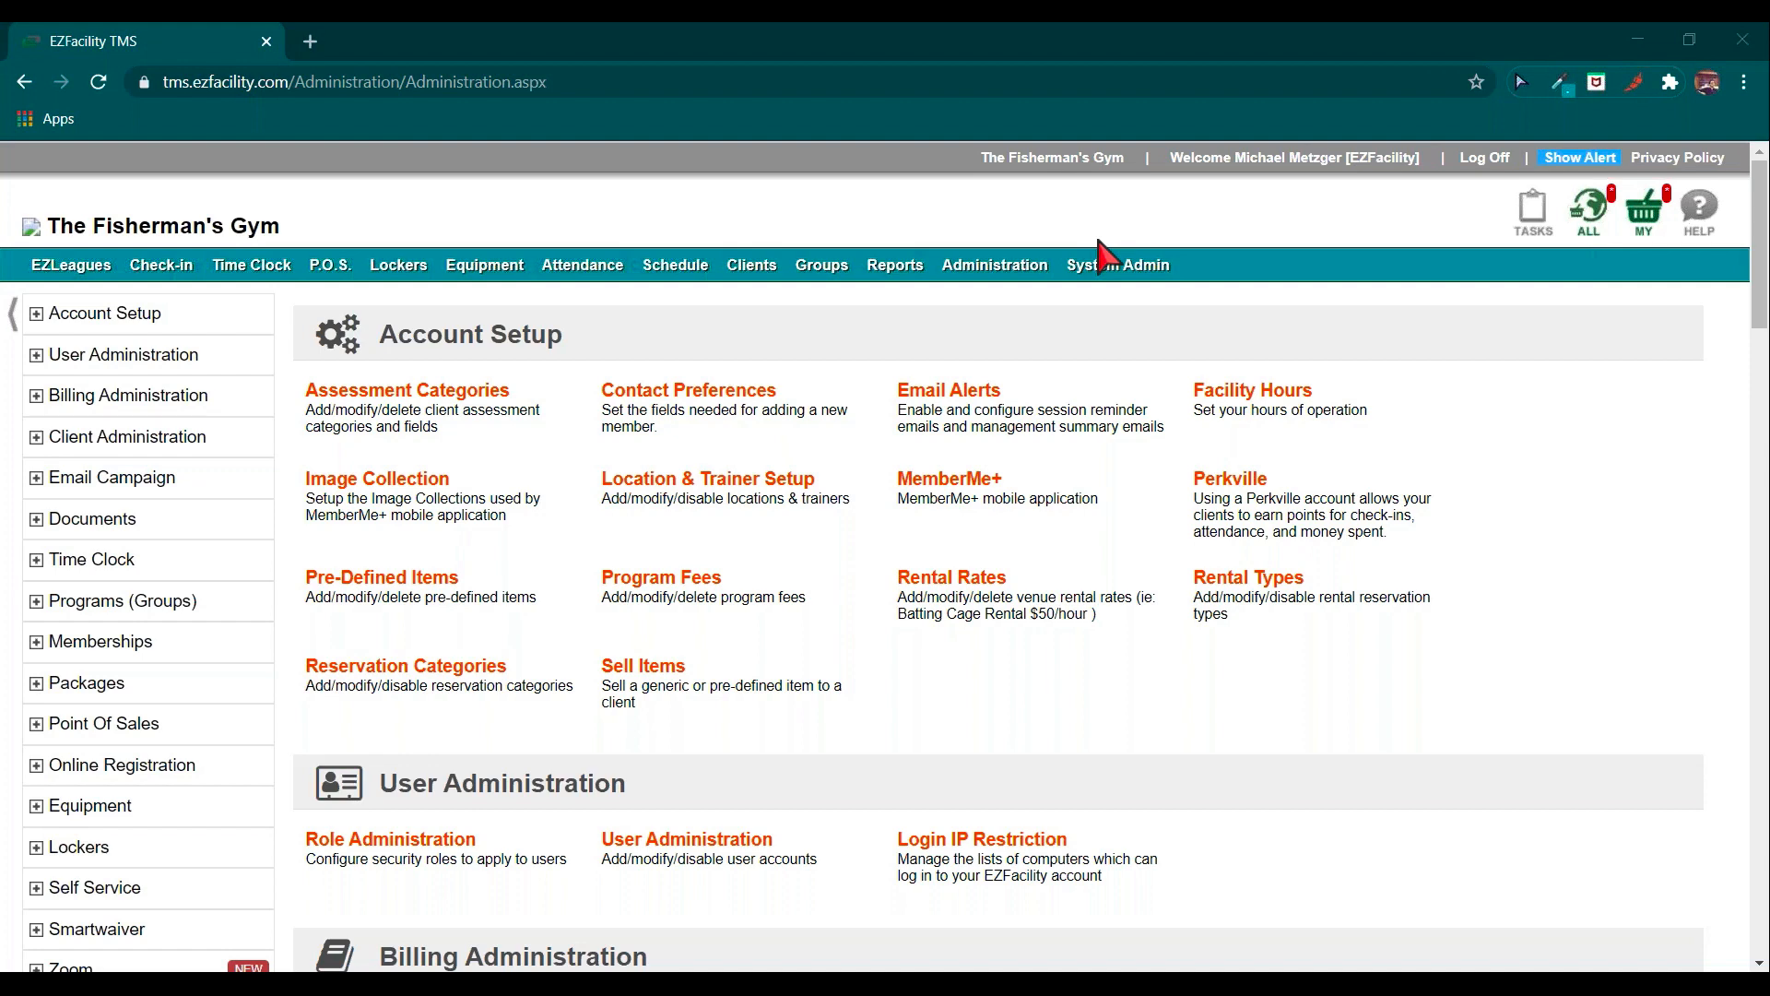
Open the facility schedule and examine the personal training sessions booked in the trainers' rows.
click(676, 266)
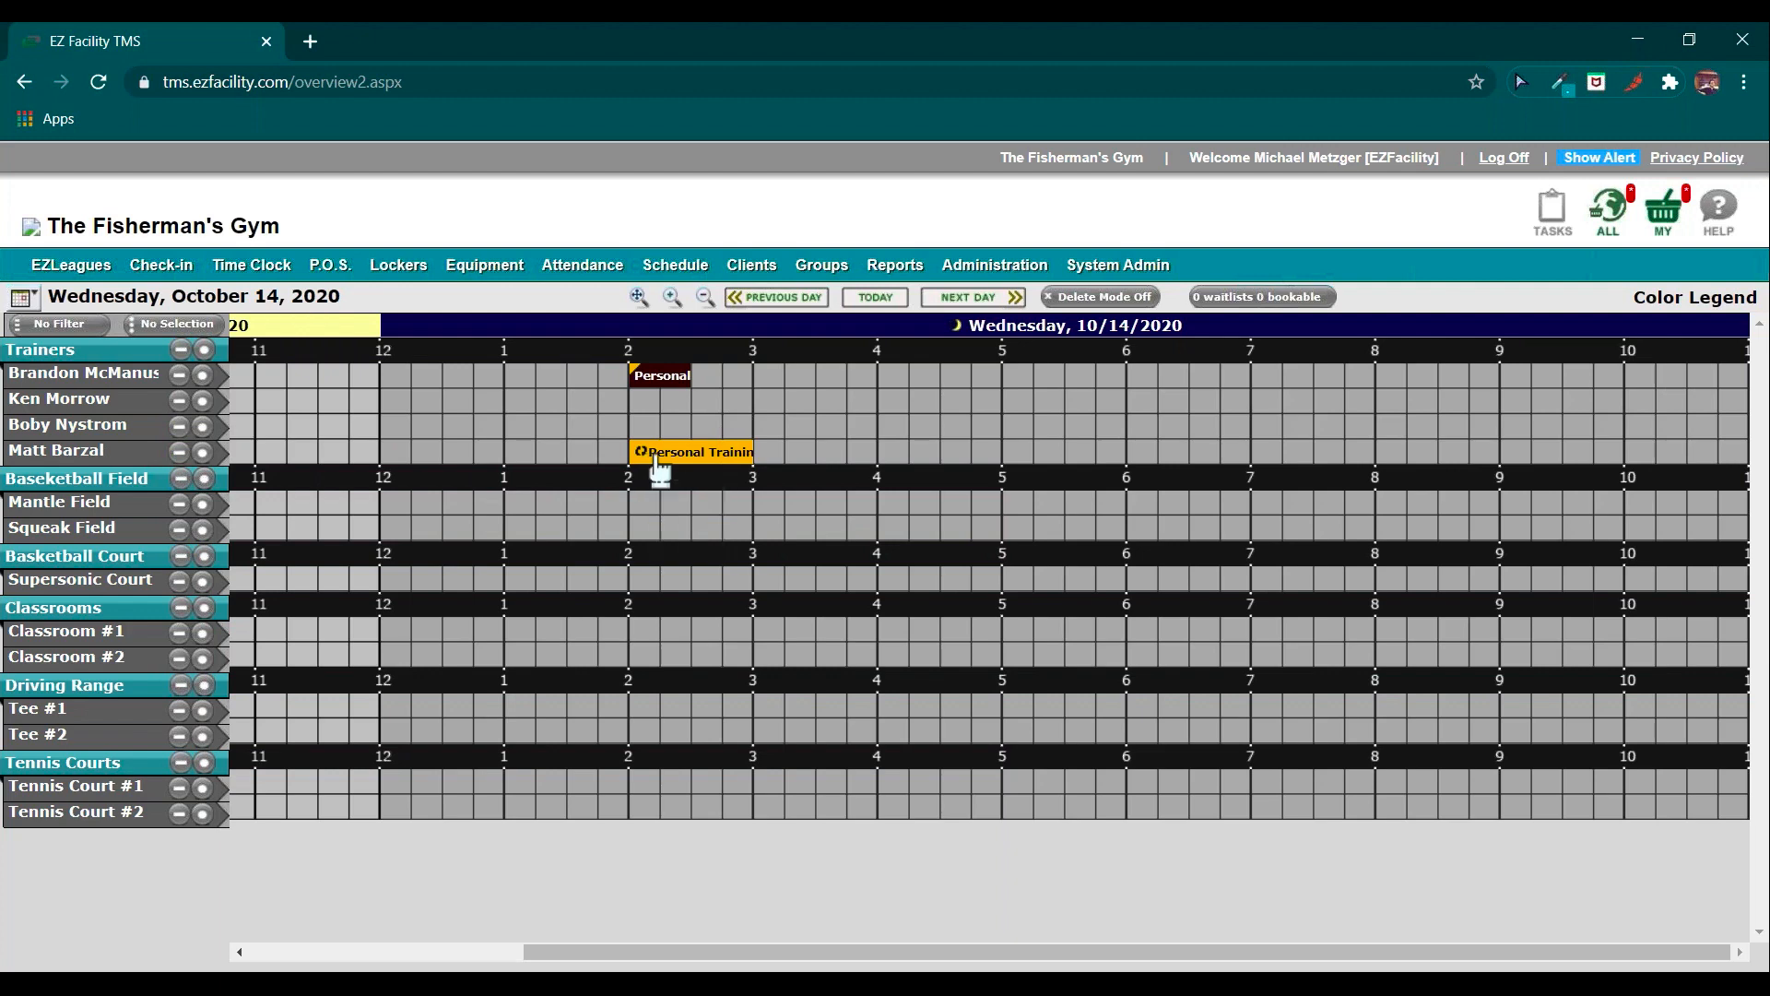
mouse_move(660, 470)
mouse_move(646, 378)
Open the Reservation Types list in the Packages administration section and review the existing types.
click(983, 269)
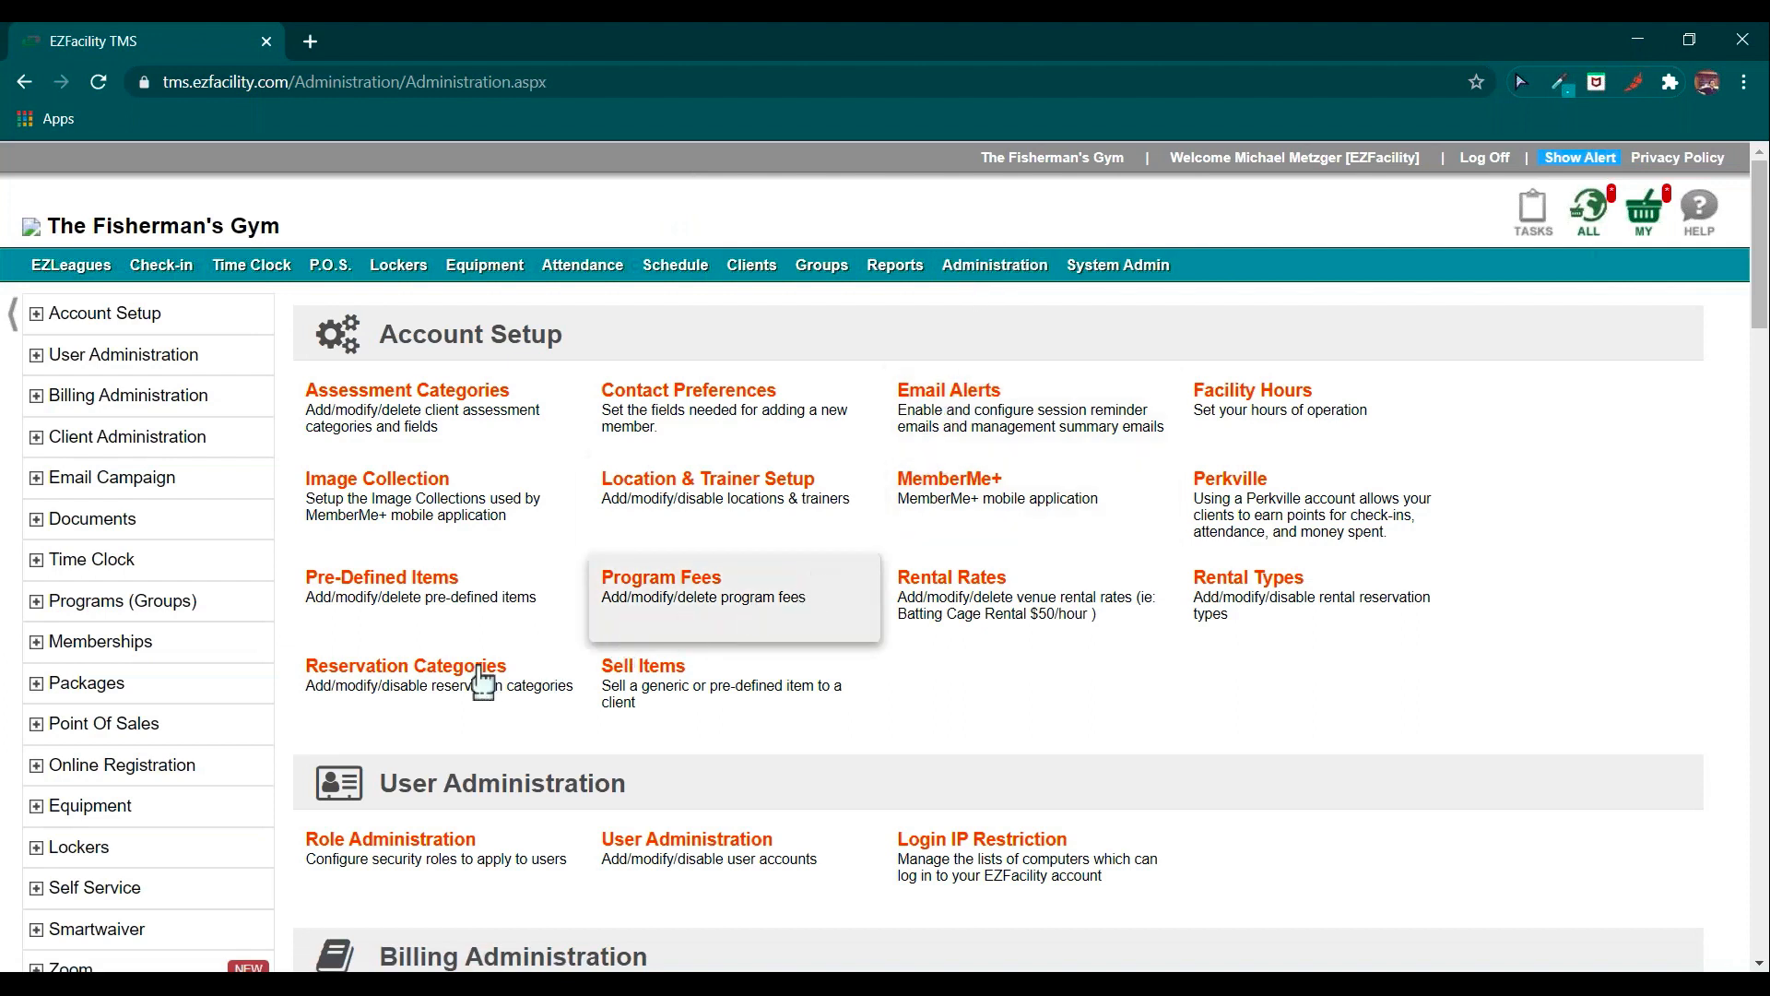
click(143, 686)
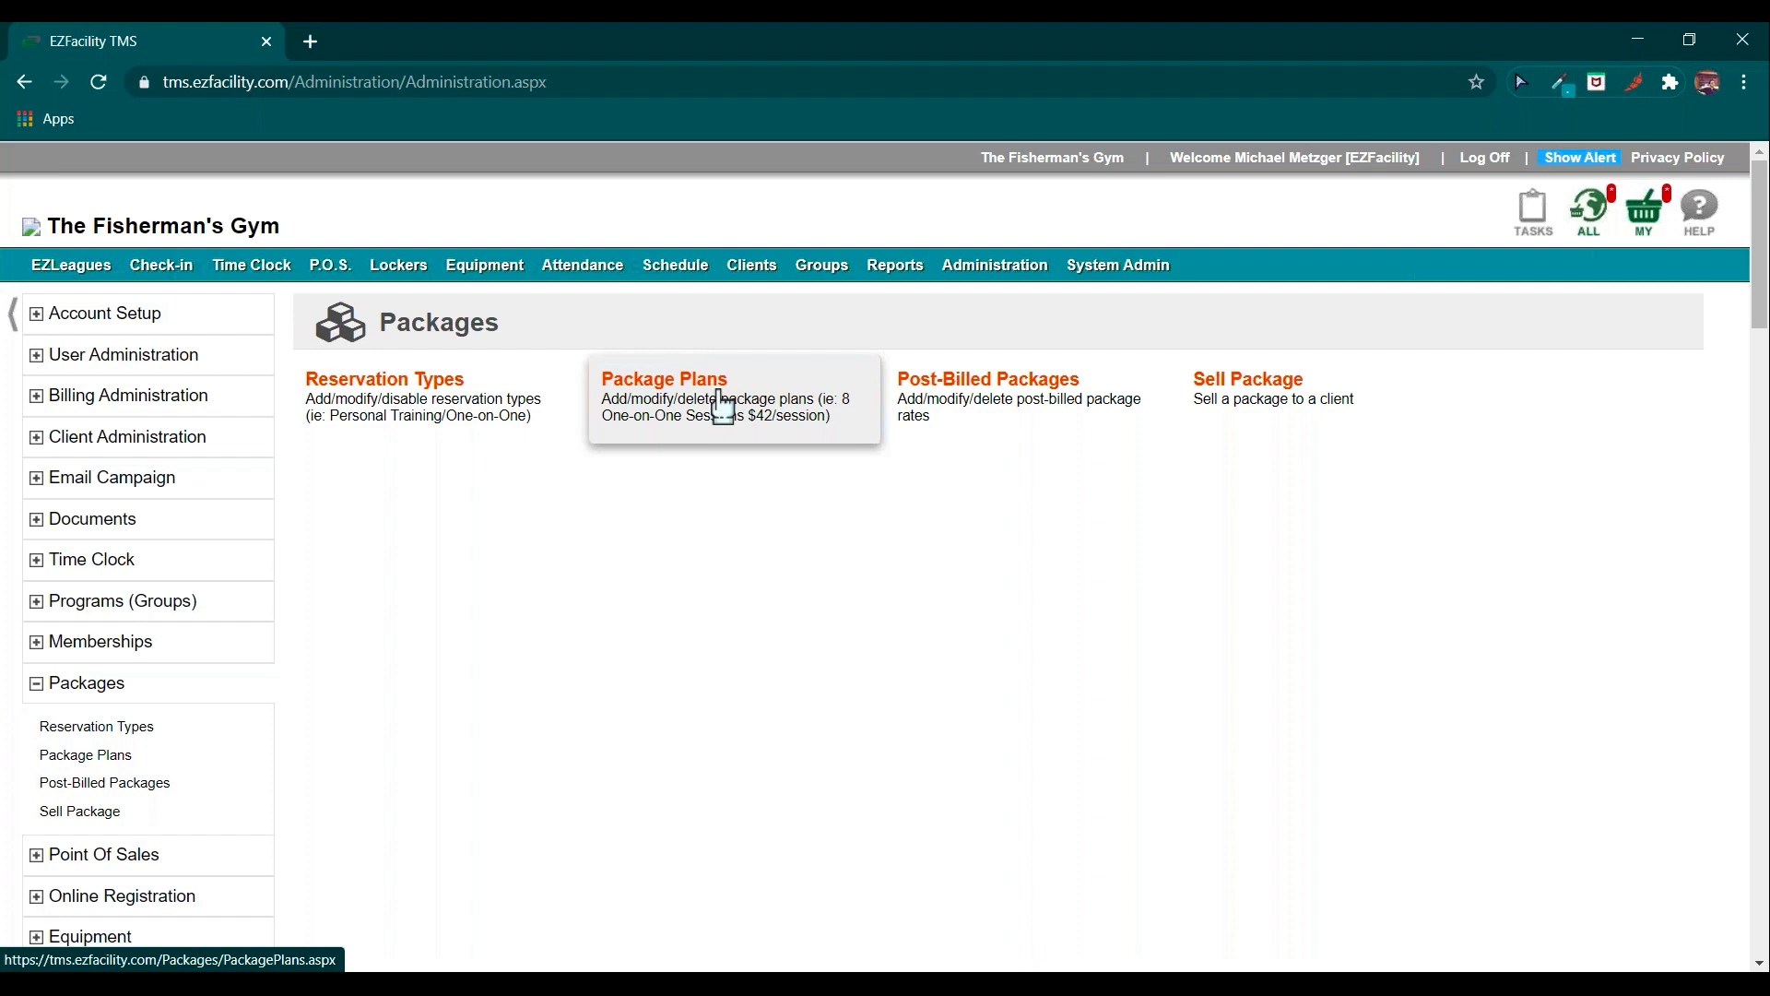
click(433, 410)
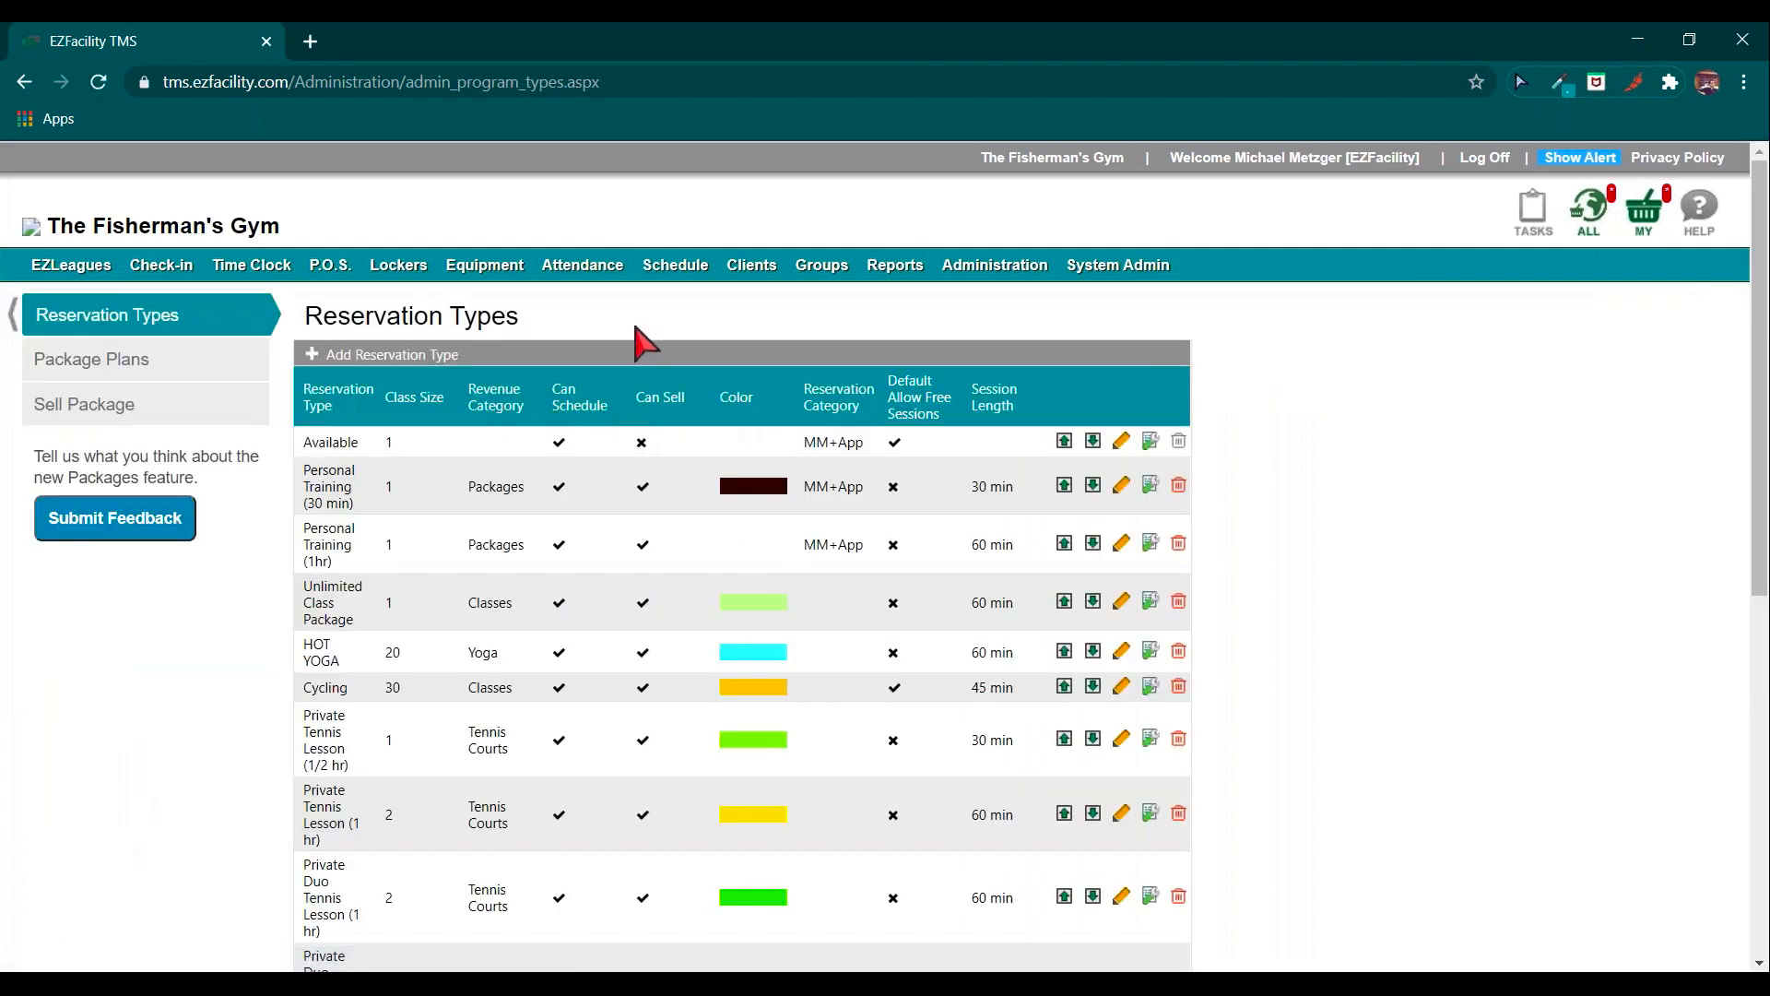
scroll(624, 343, down, 1)
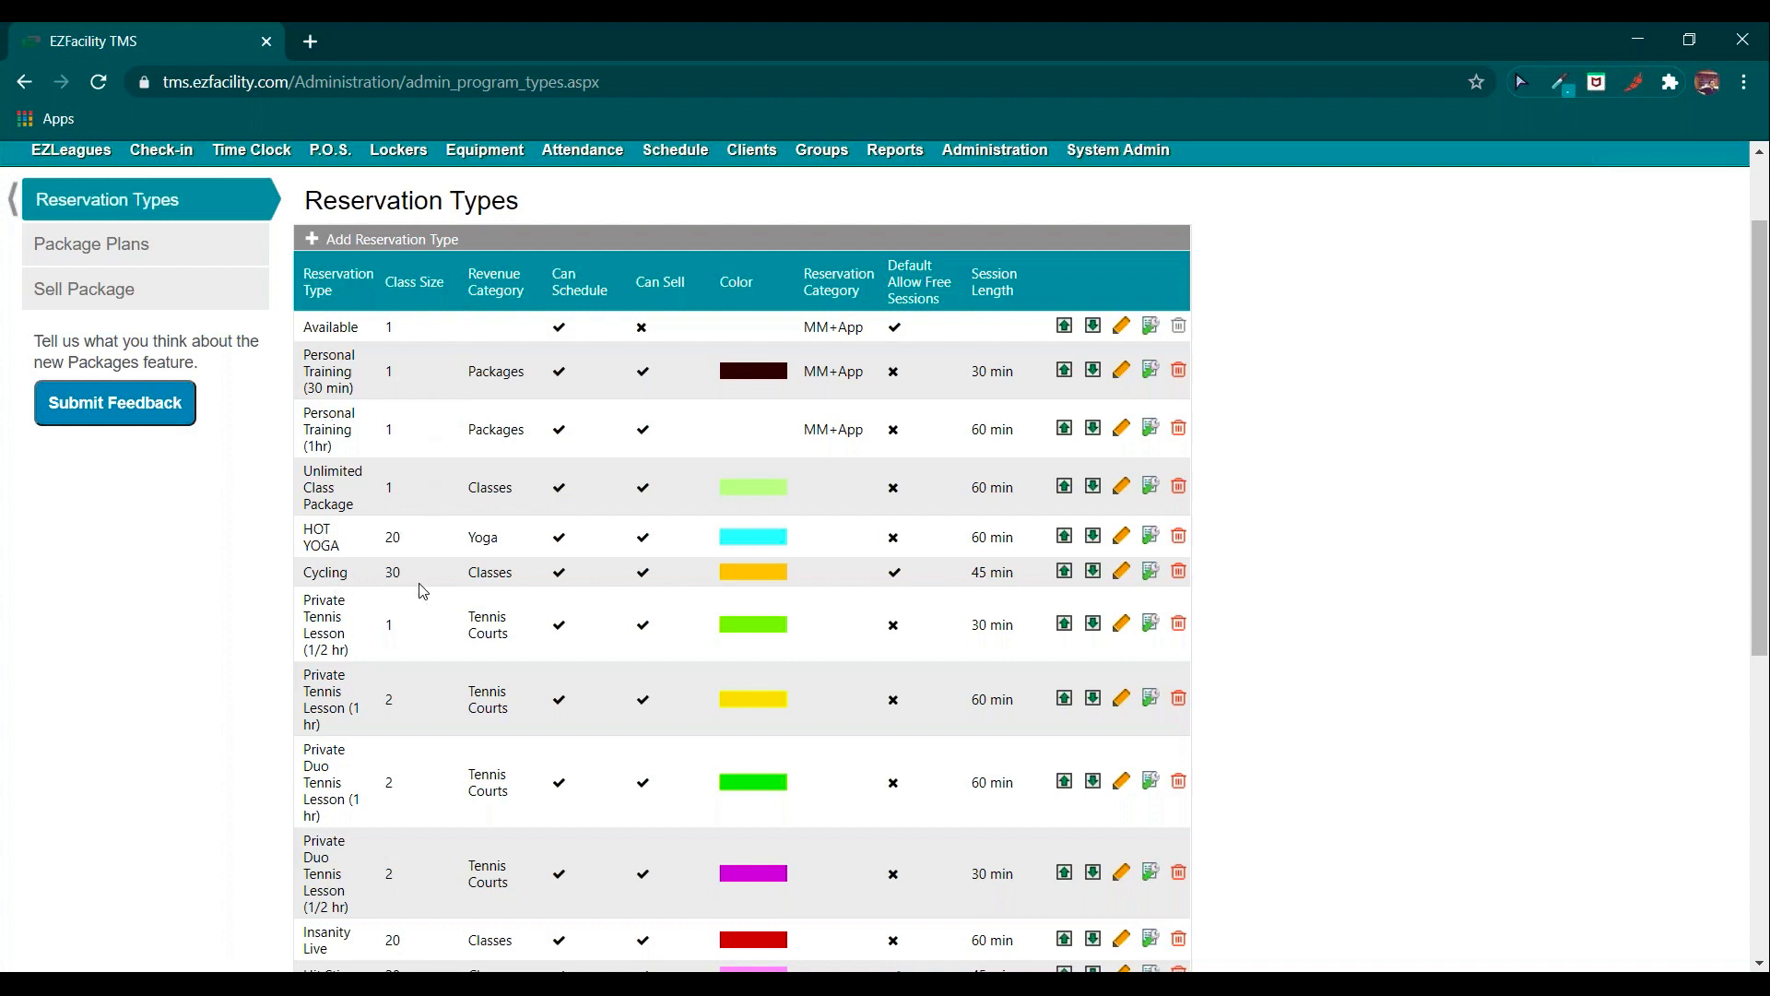
scroll(419, 587, down, 1)
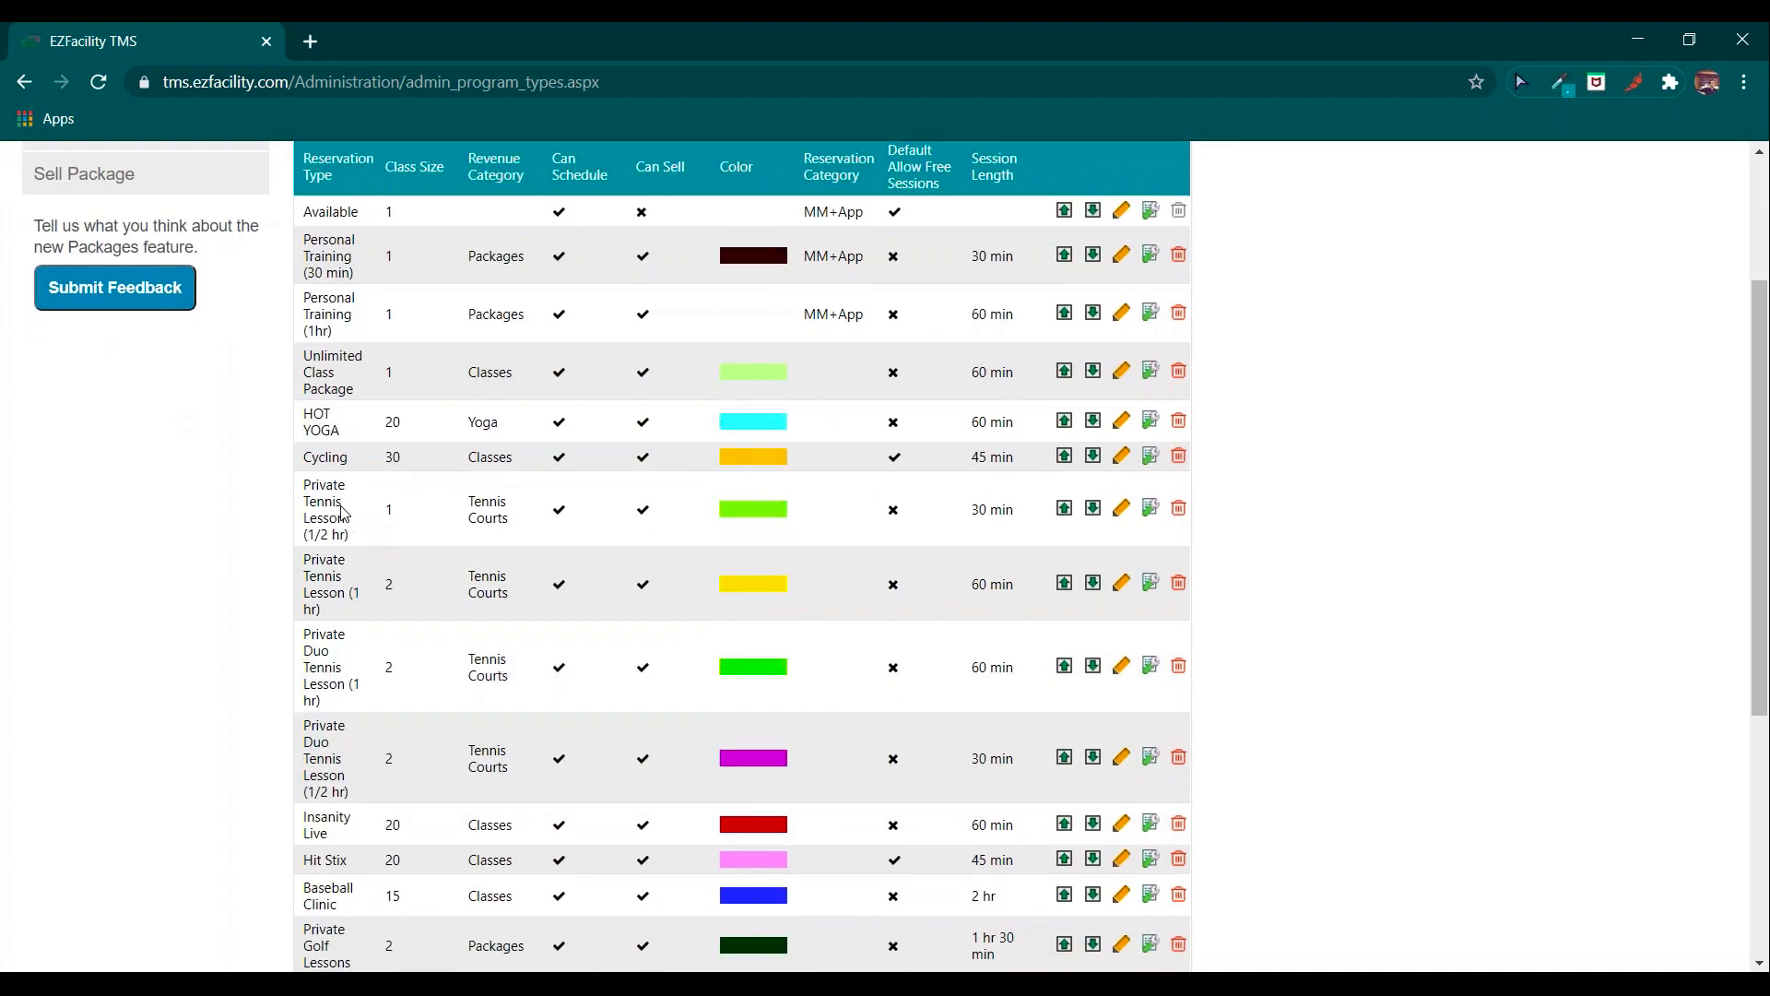
scroll(433, 532, down, 2)
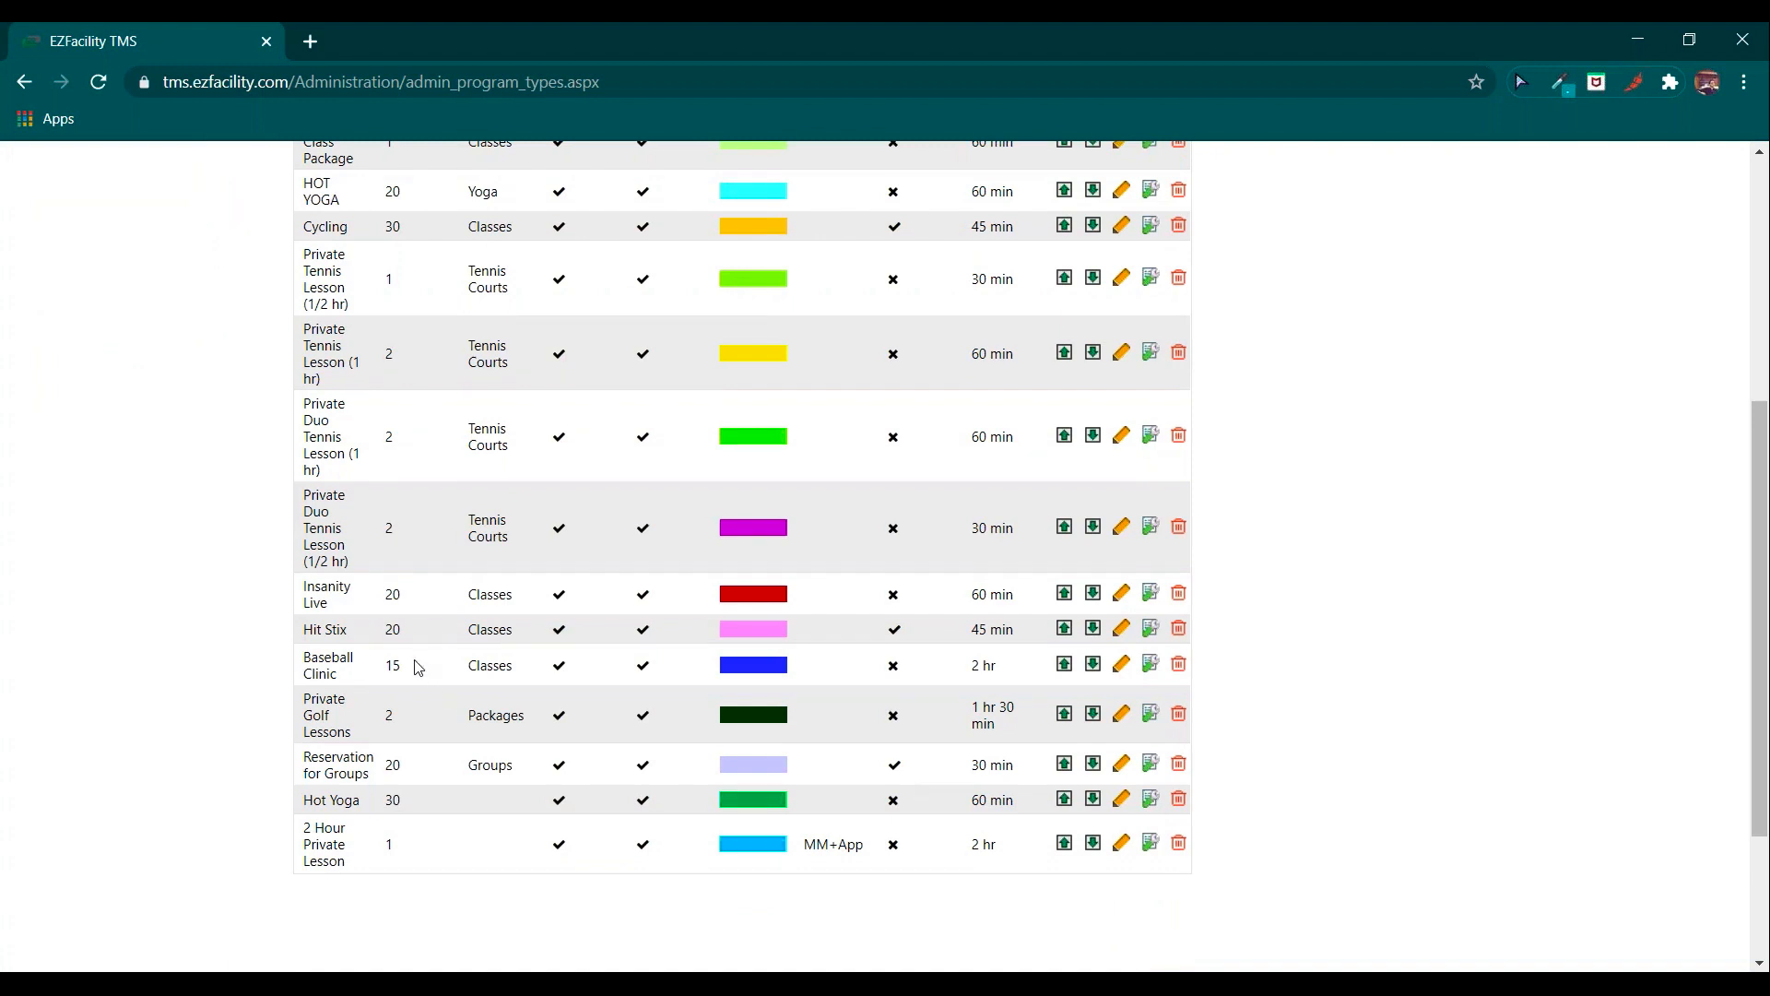
scroll(418, 667, up, 2)
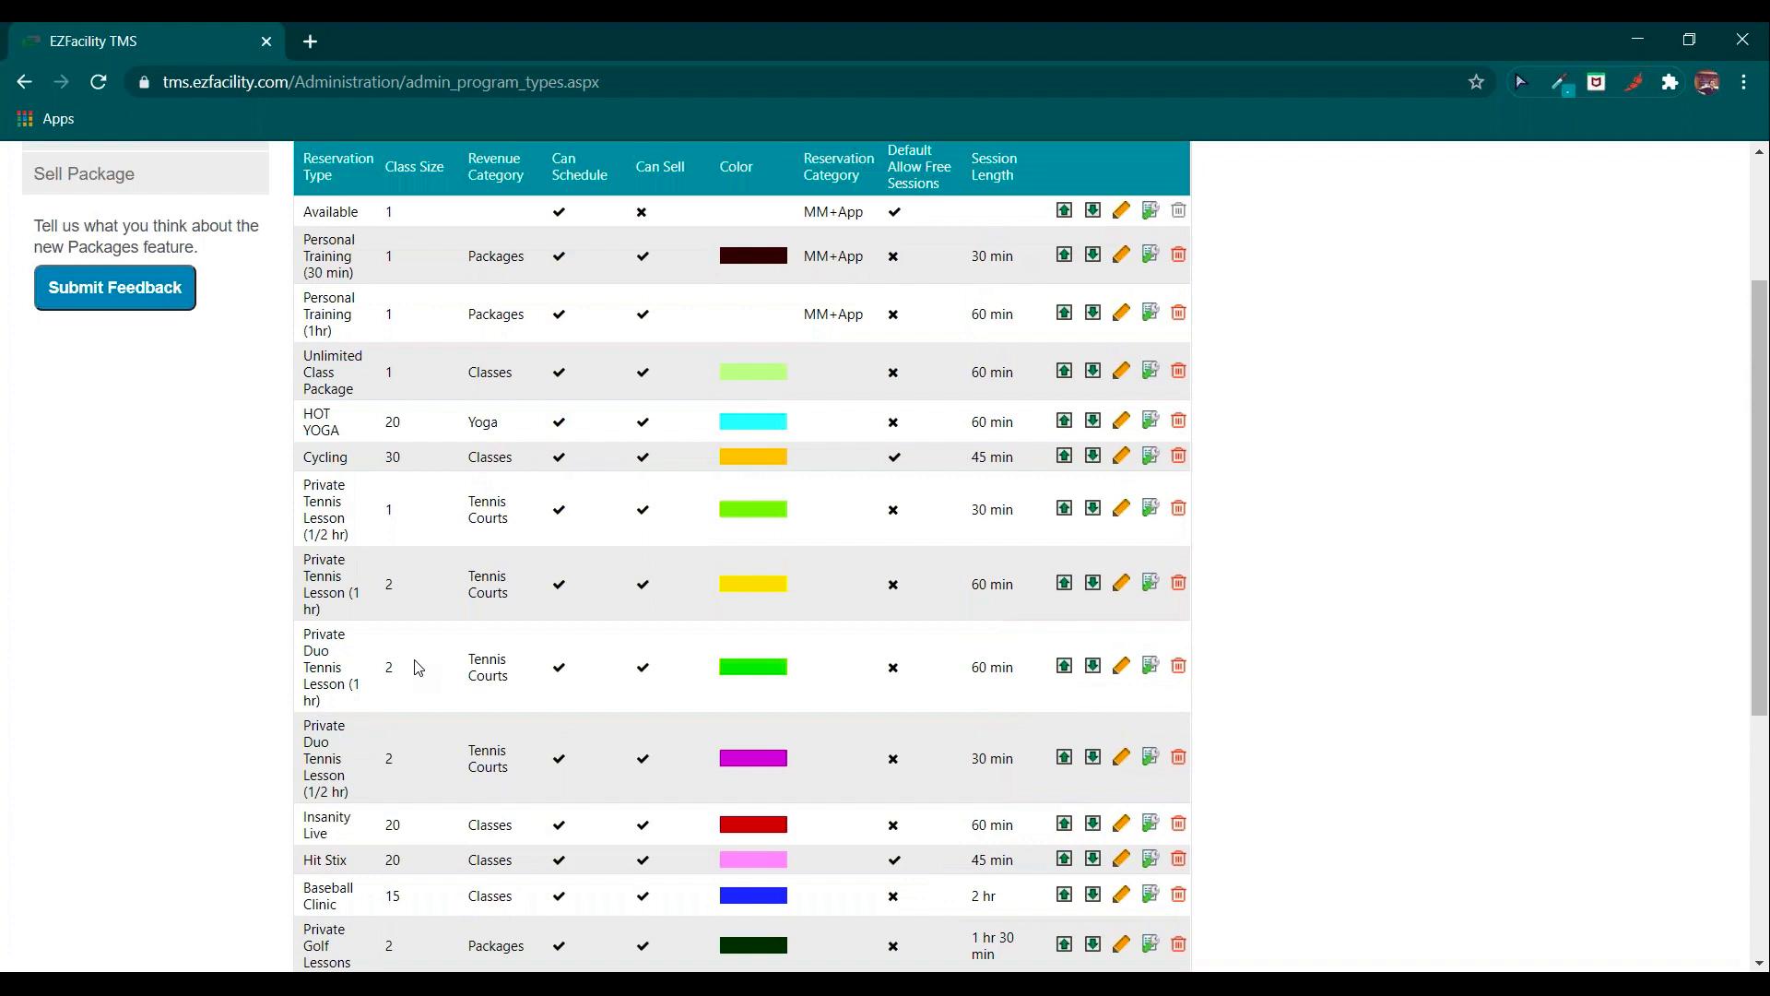
scroll(417, 667, up, 2)
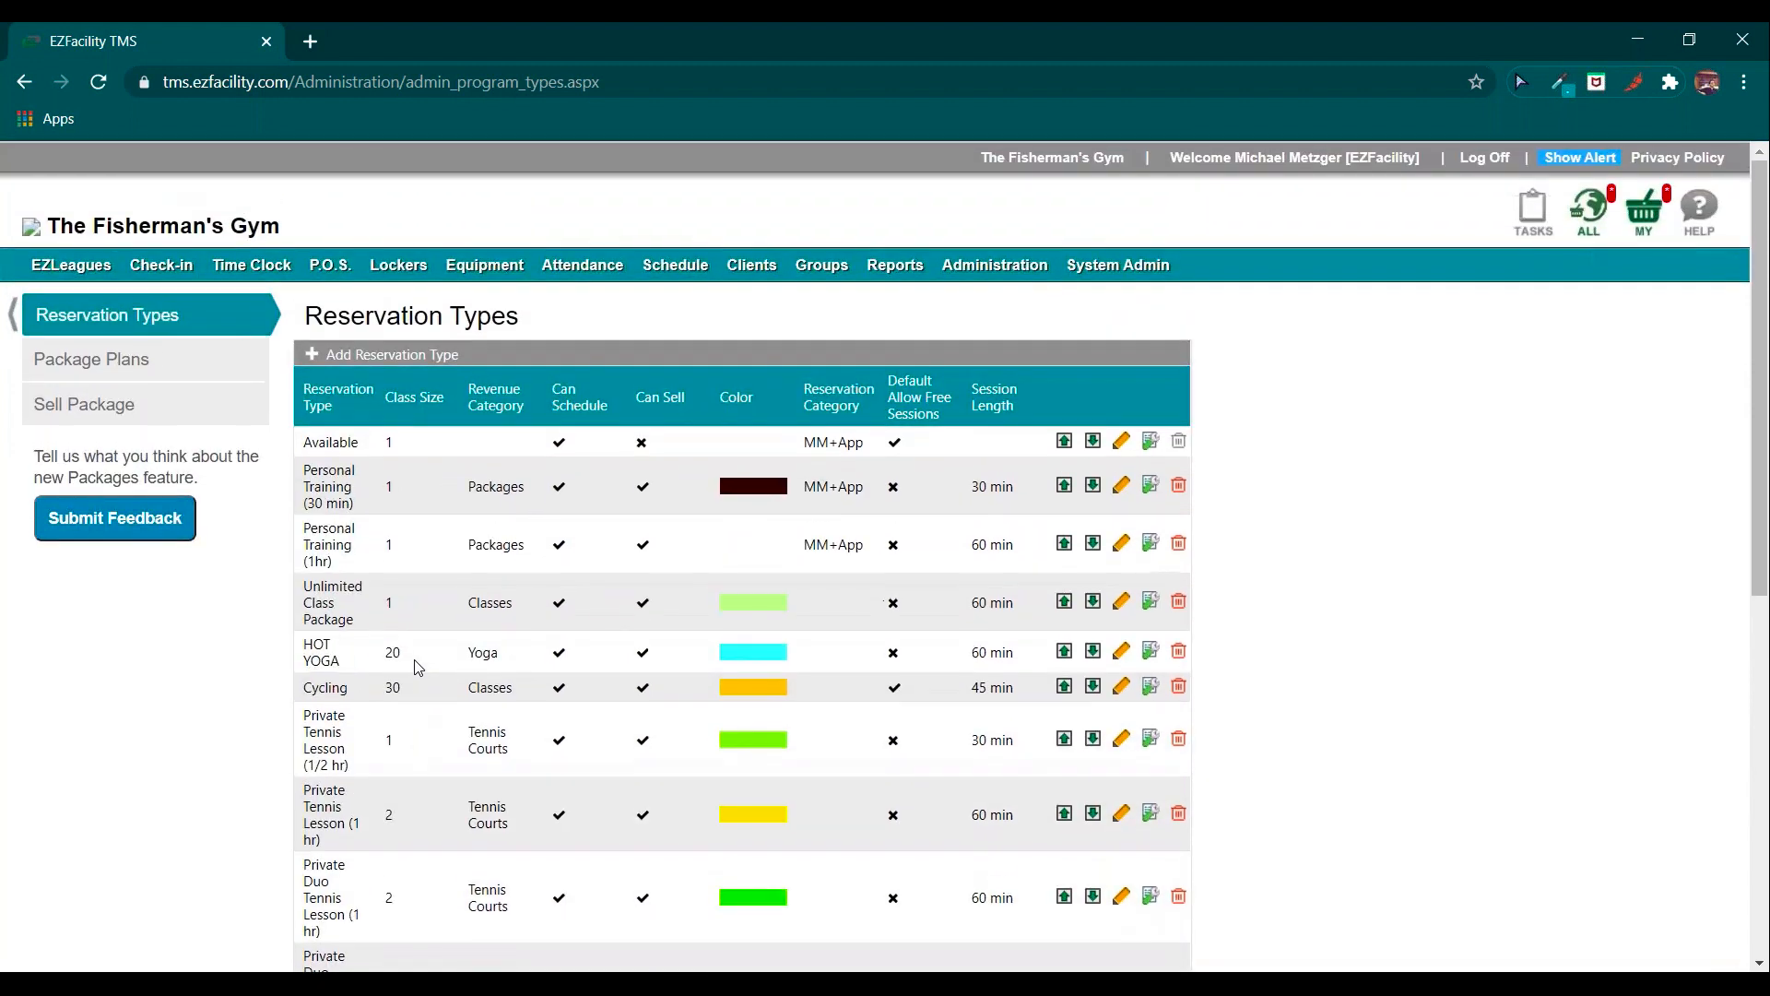
Start a new reservation type and name it "Personal Training for 2 Hours".
click(321, 360)
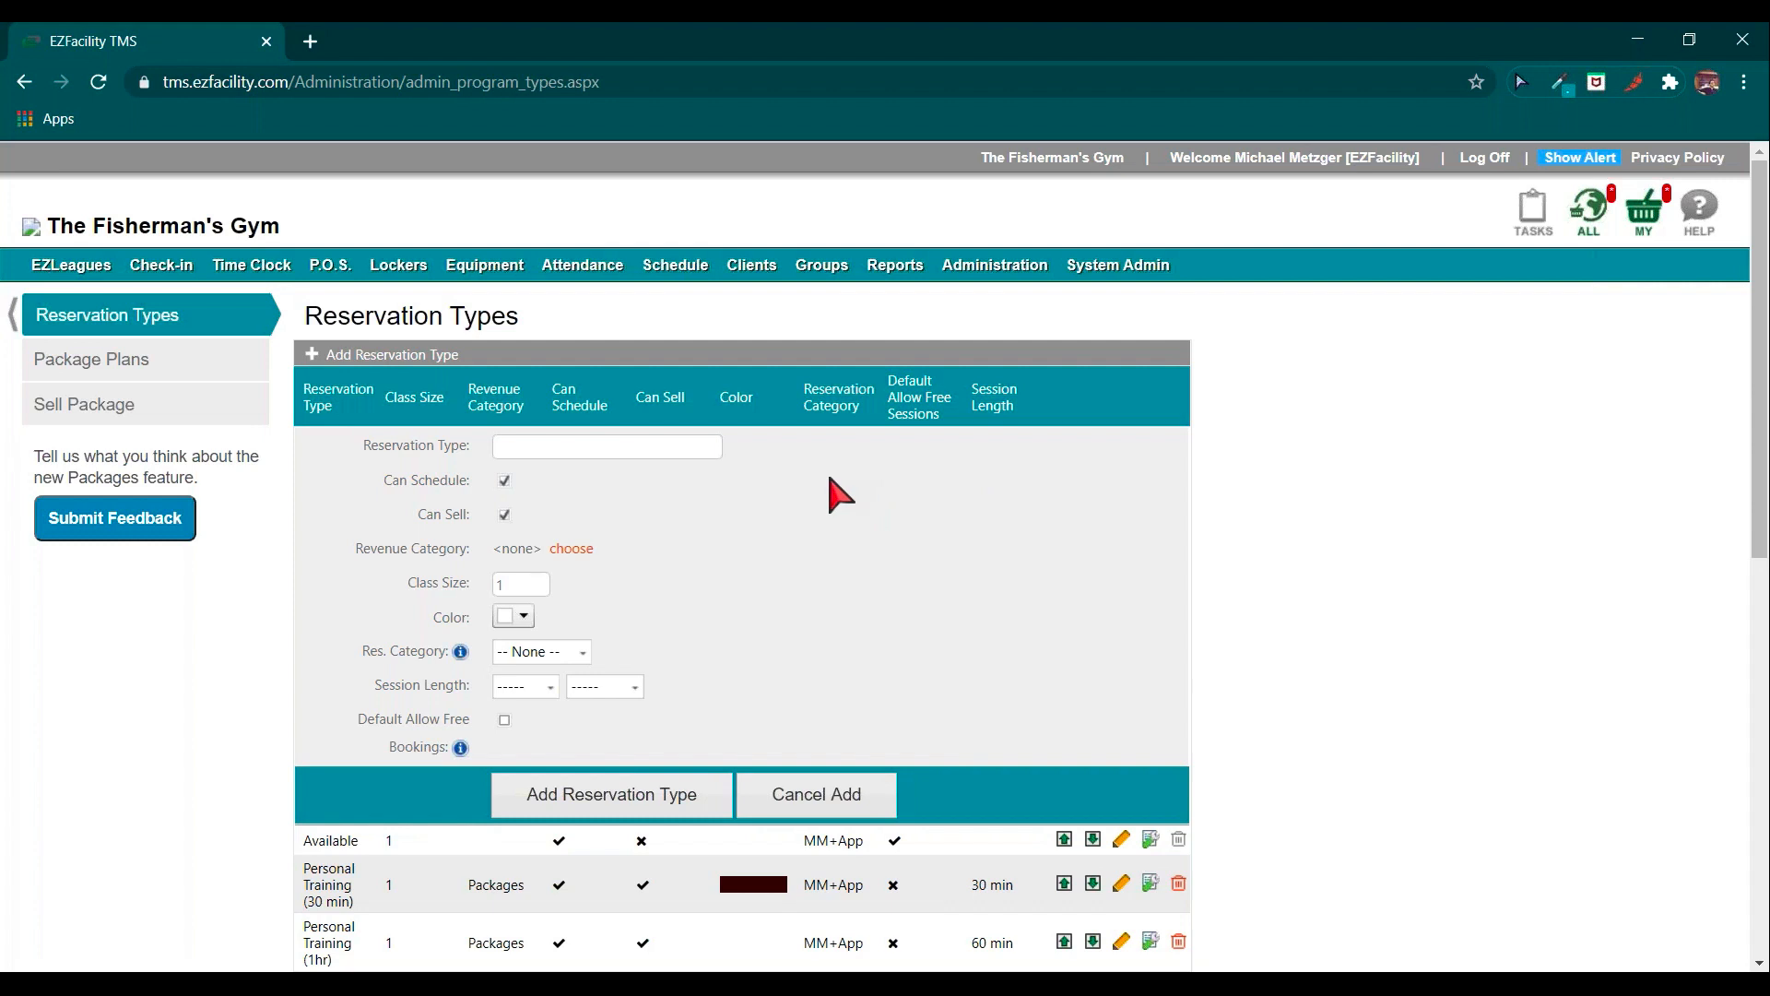
click(559, 451)
text(Person)
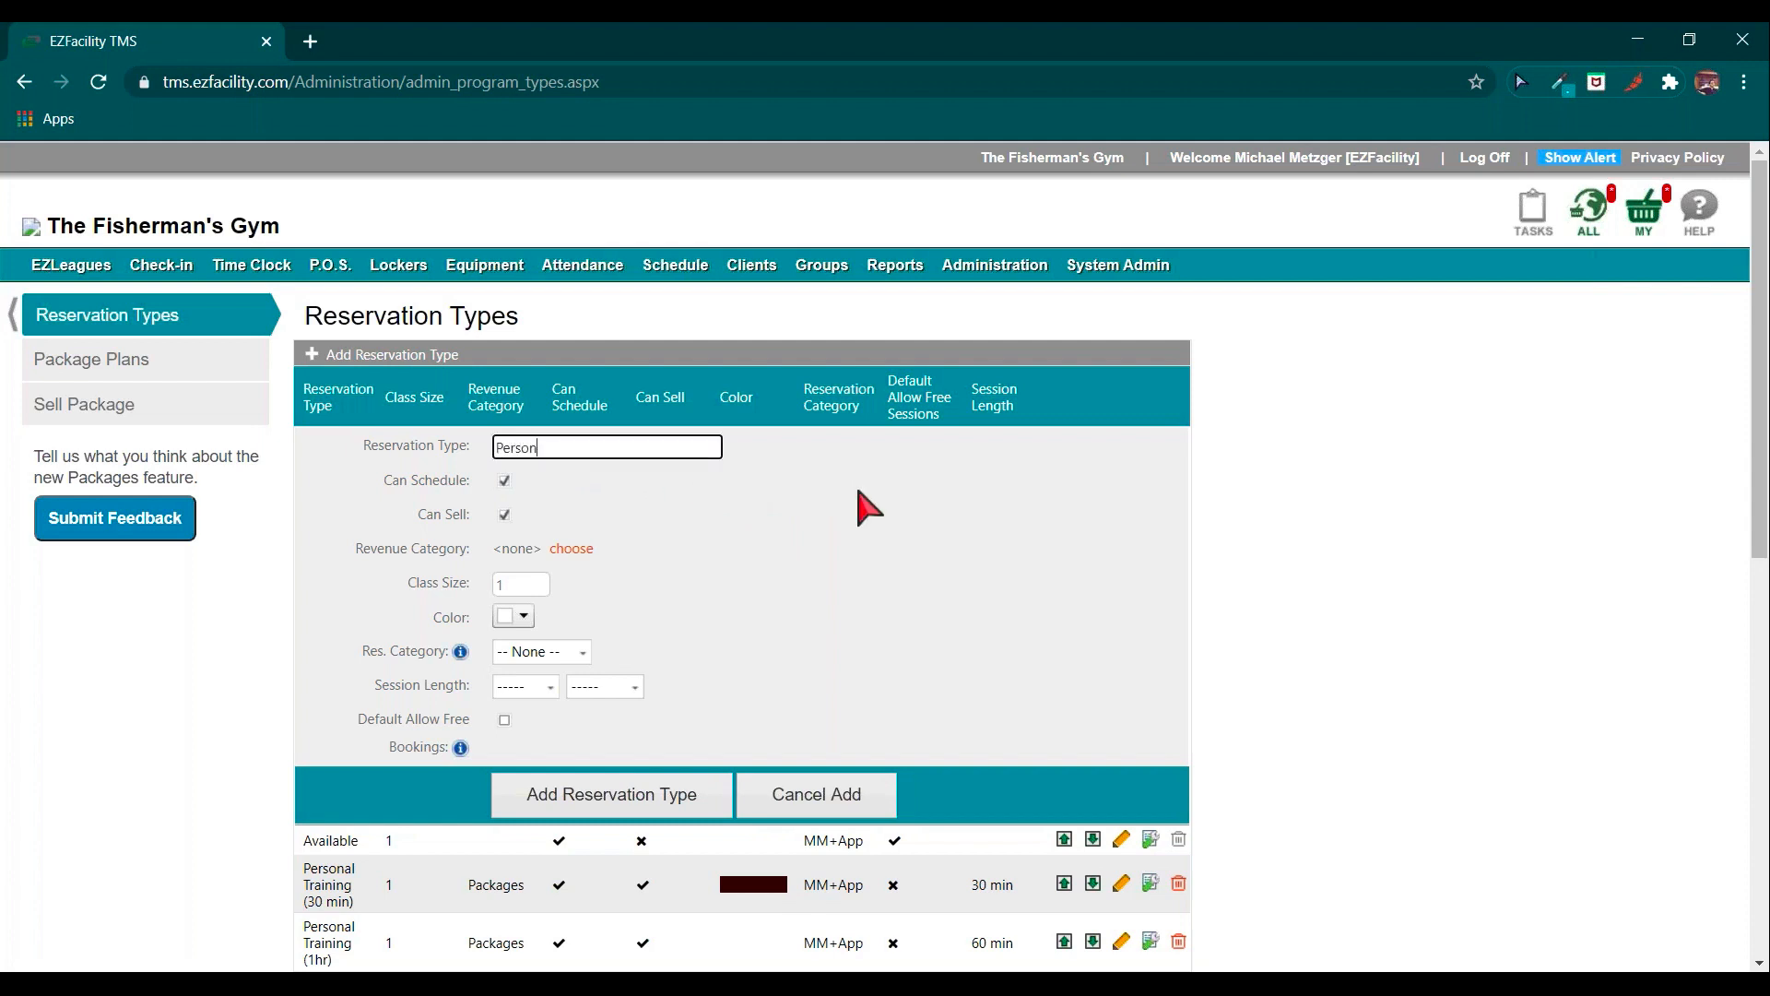
text(al Training for 2 Hours)
click(820, 538)
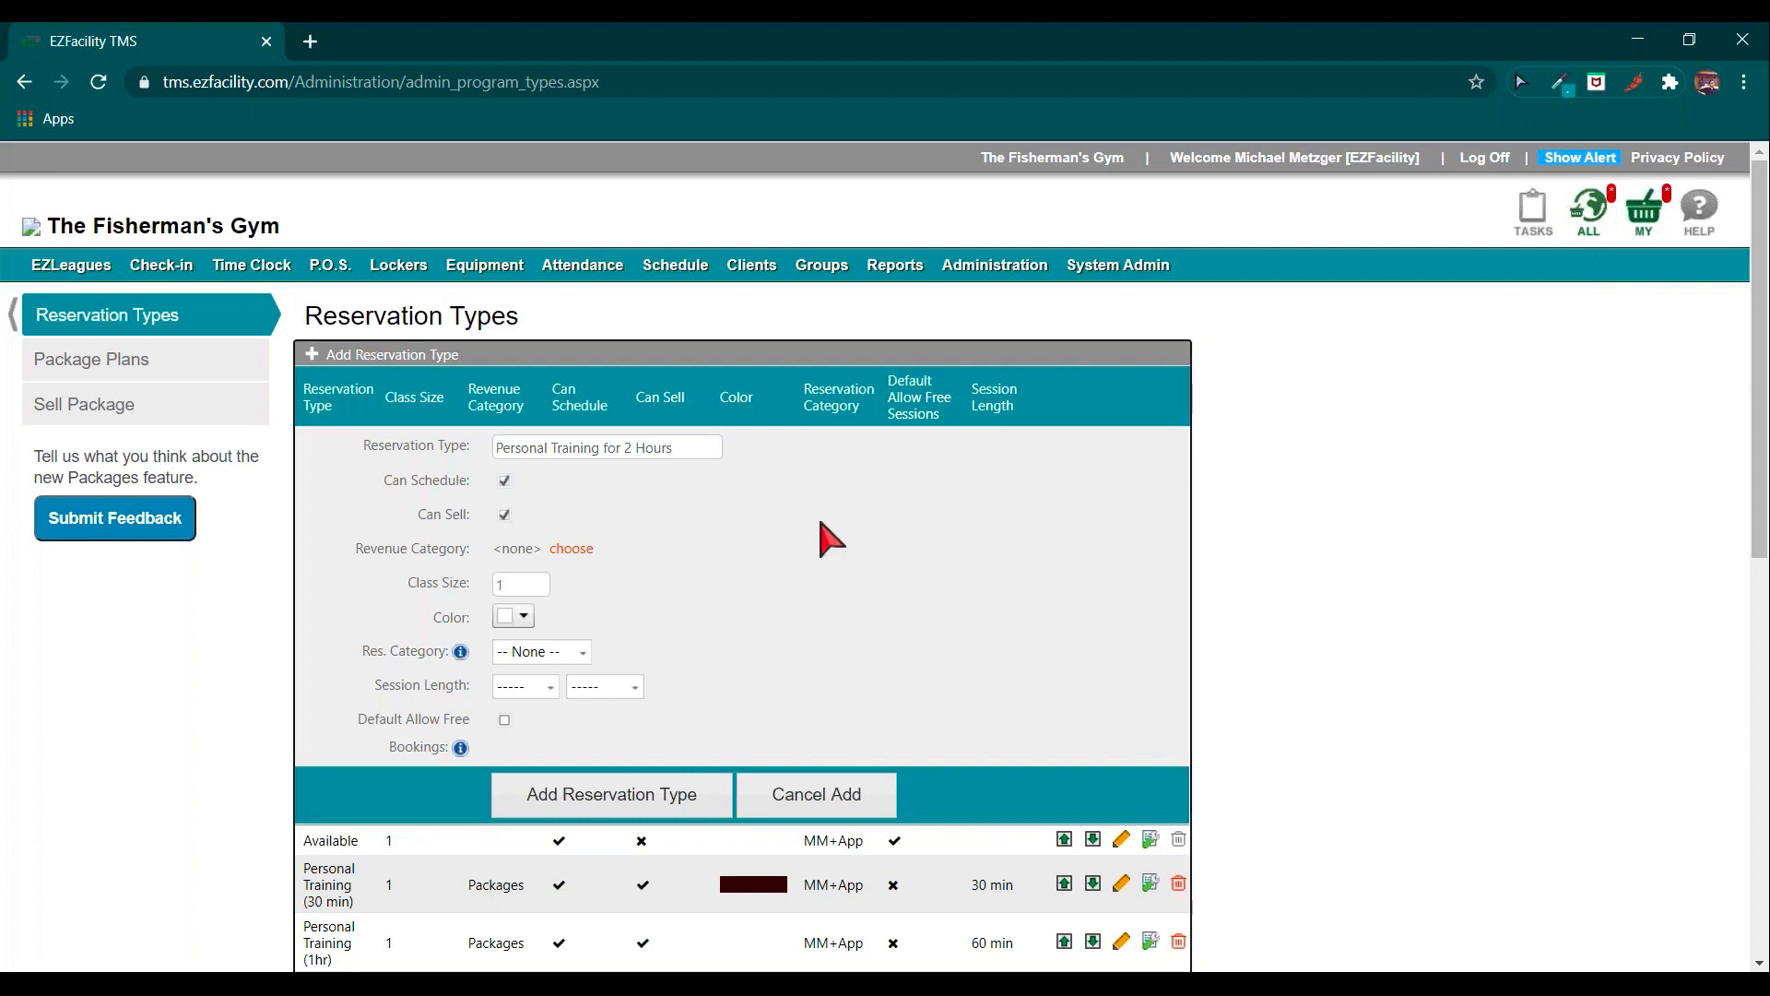
Review the Can Schedule, Can Sell, Revenue Category and Class Size settings of the new reservation type.
triple_click(426, 482)
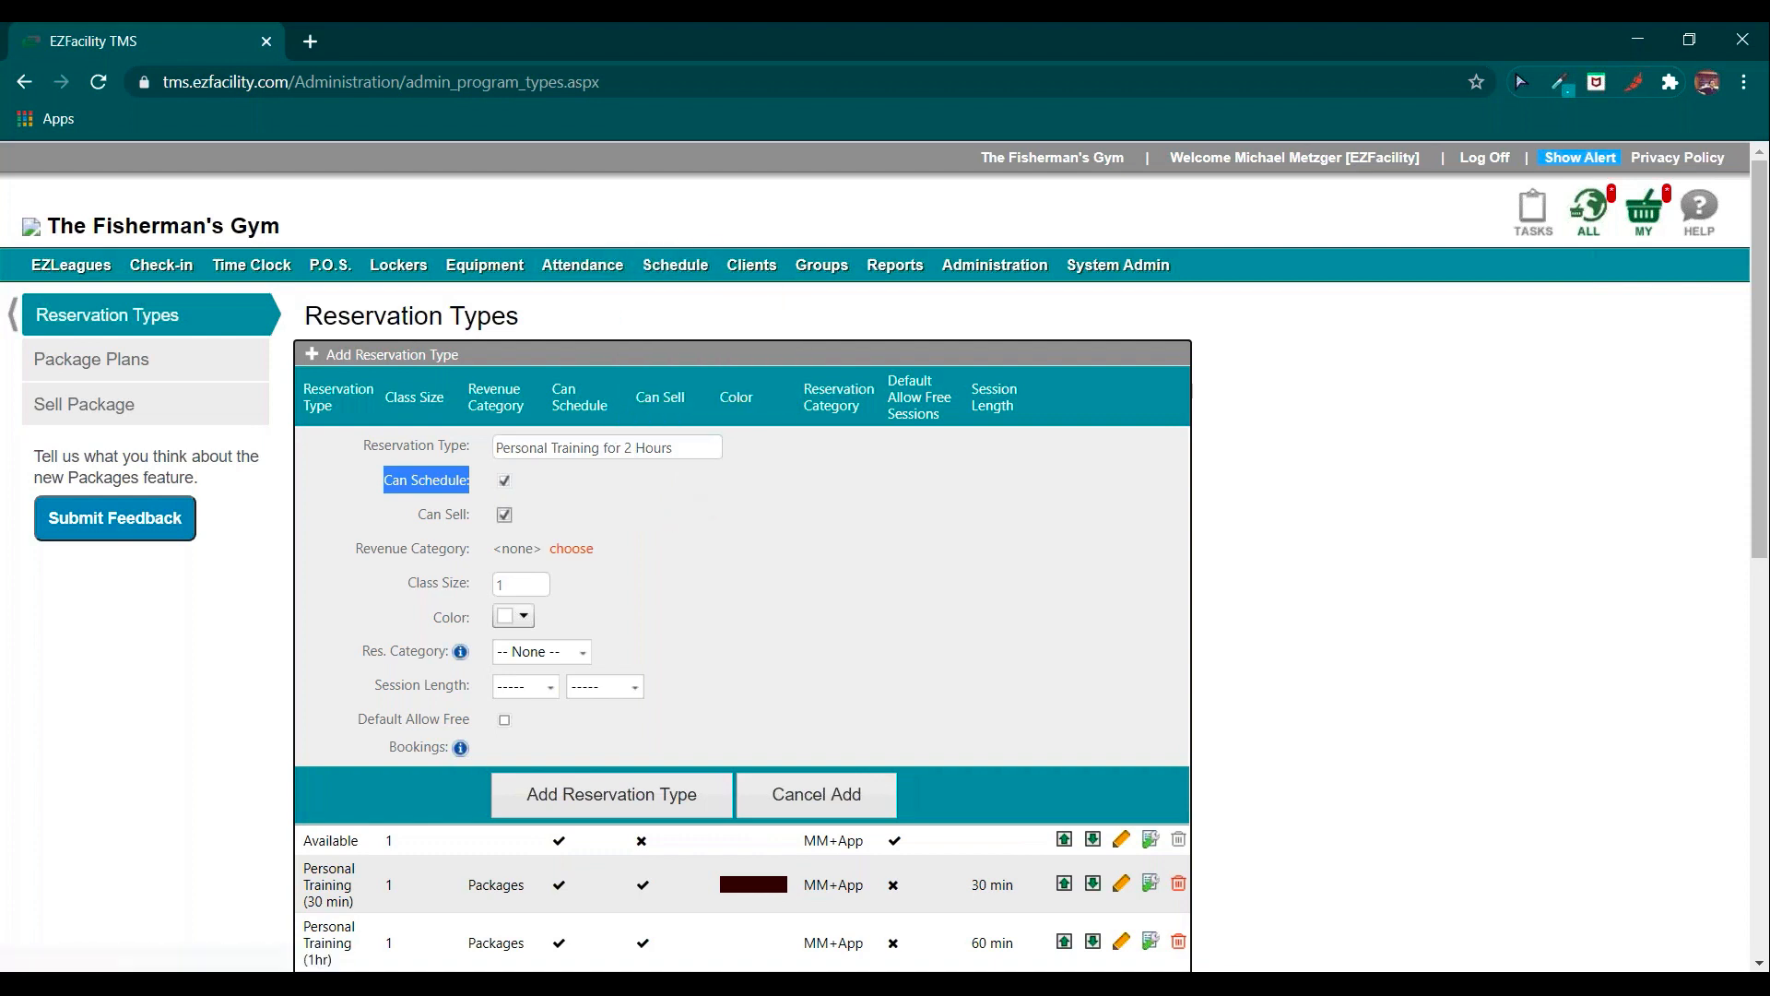
drag(416, 519, 468, 522)
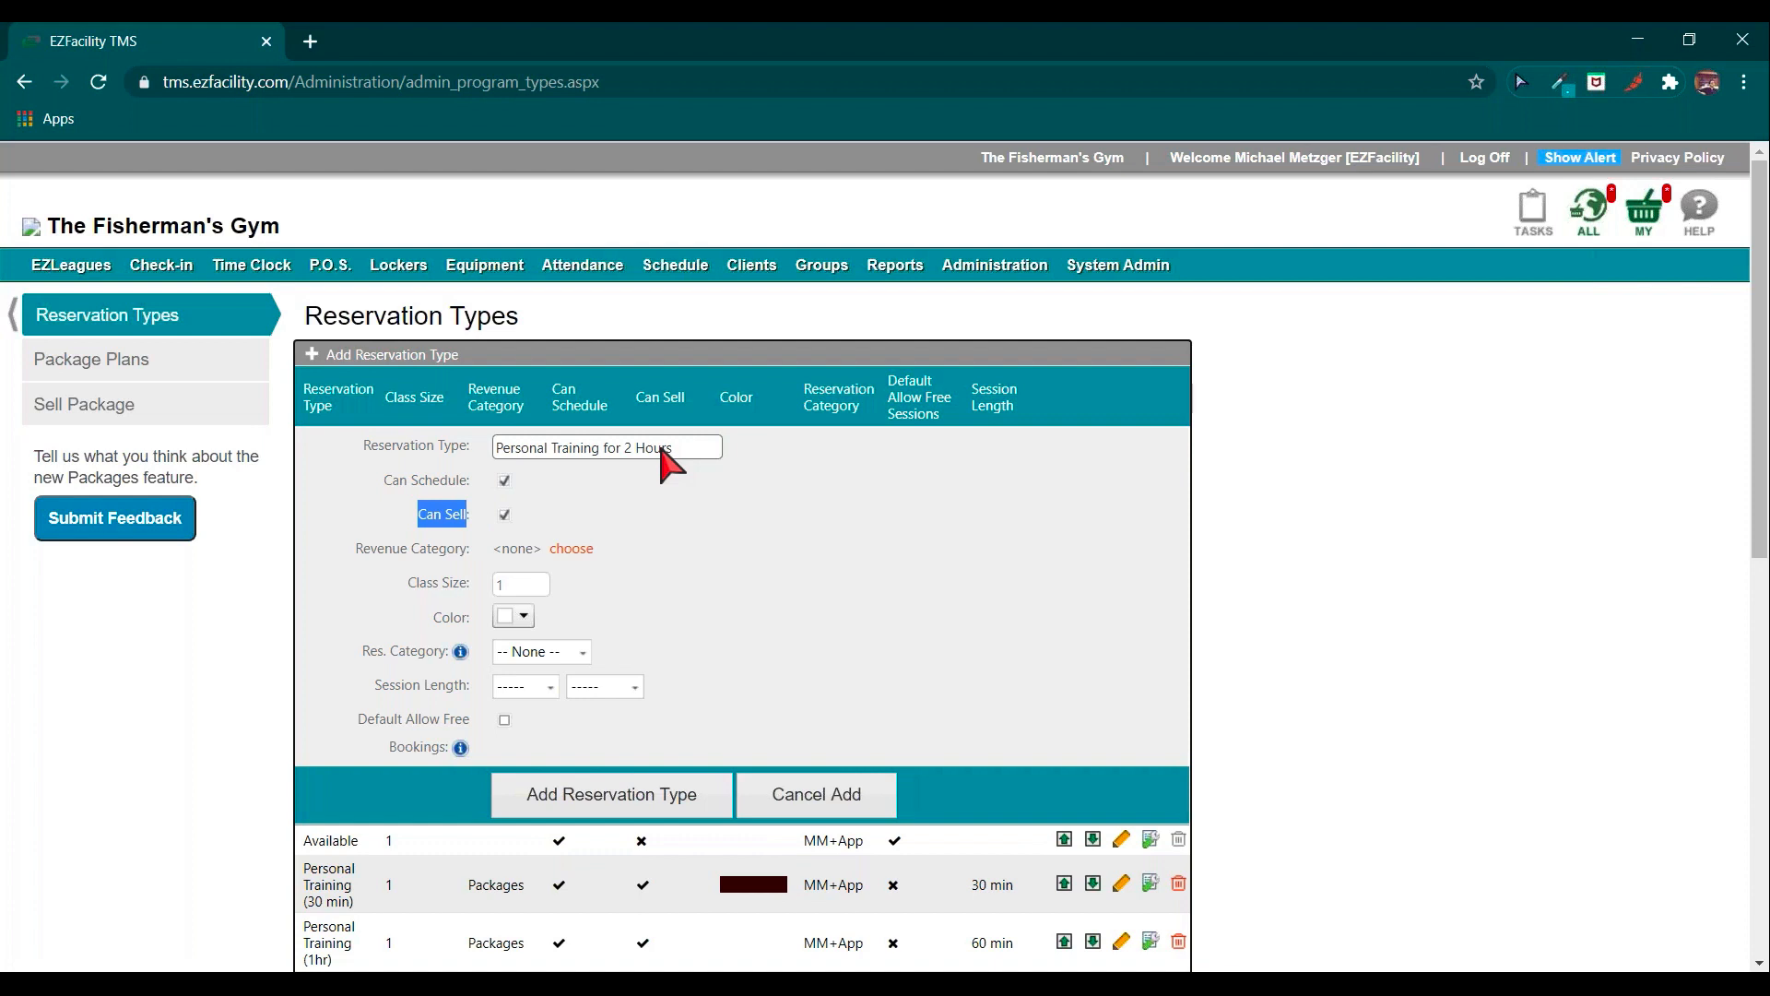
click(638, 516)
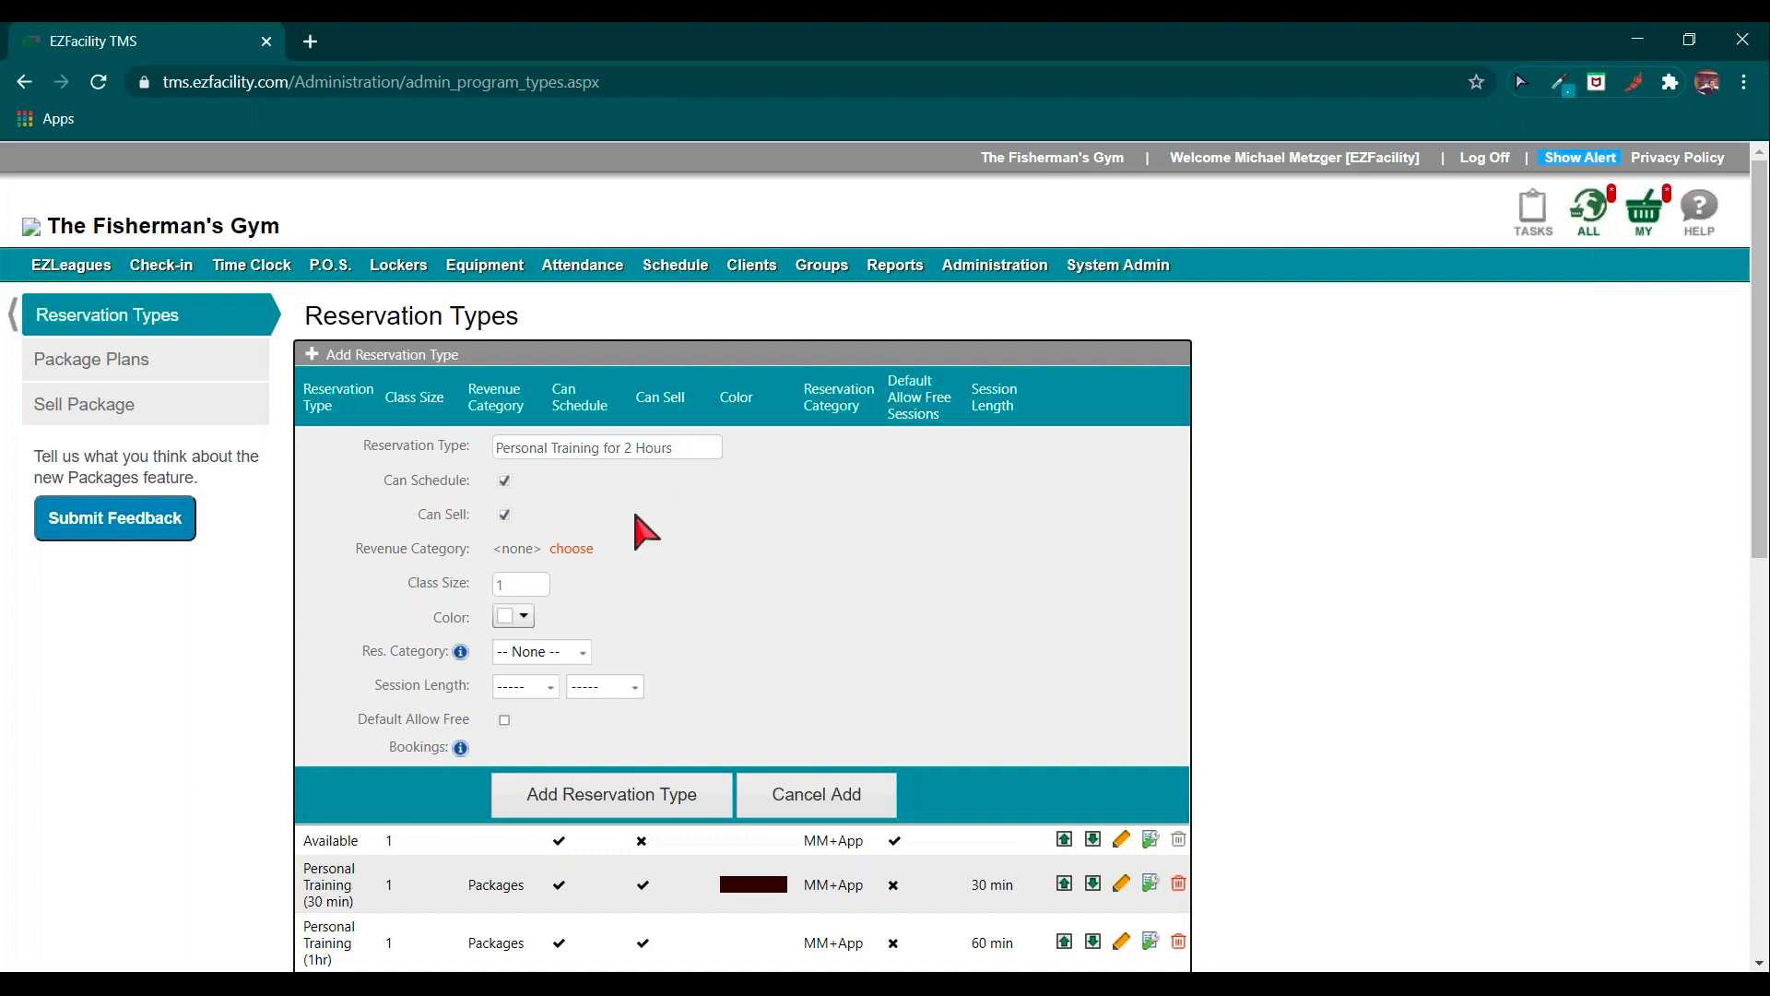
drag(384, 474, 475, 527)
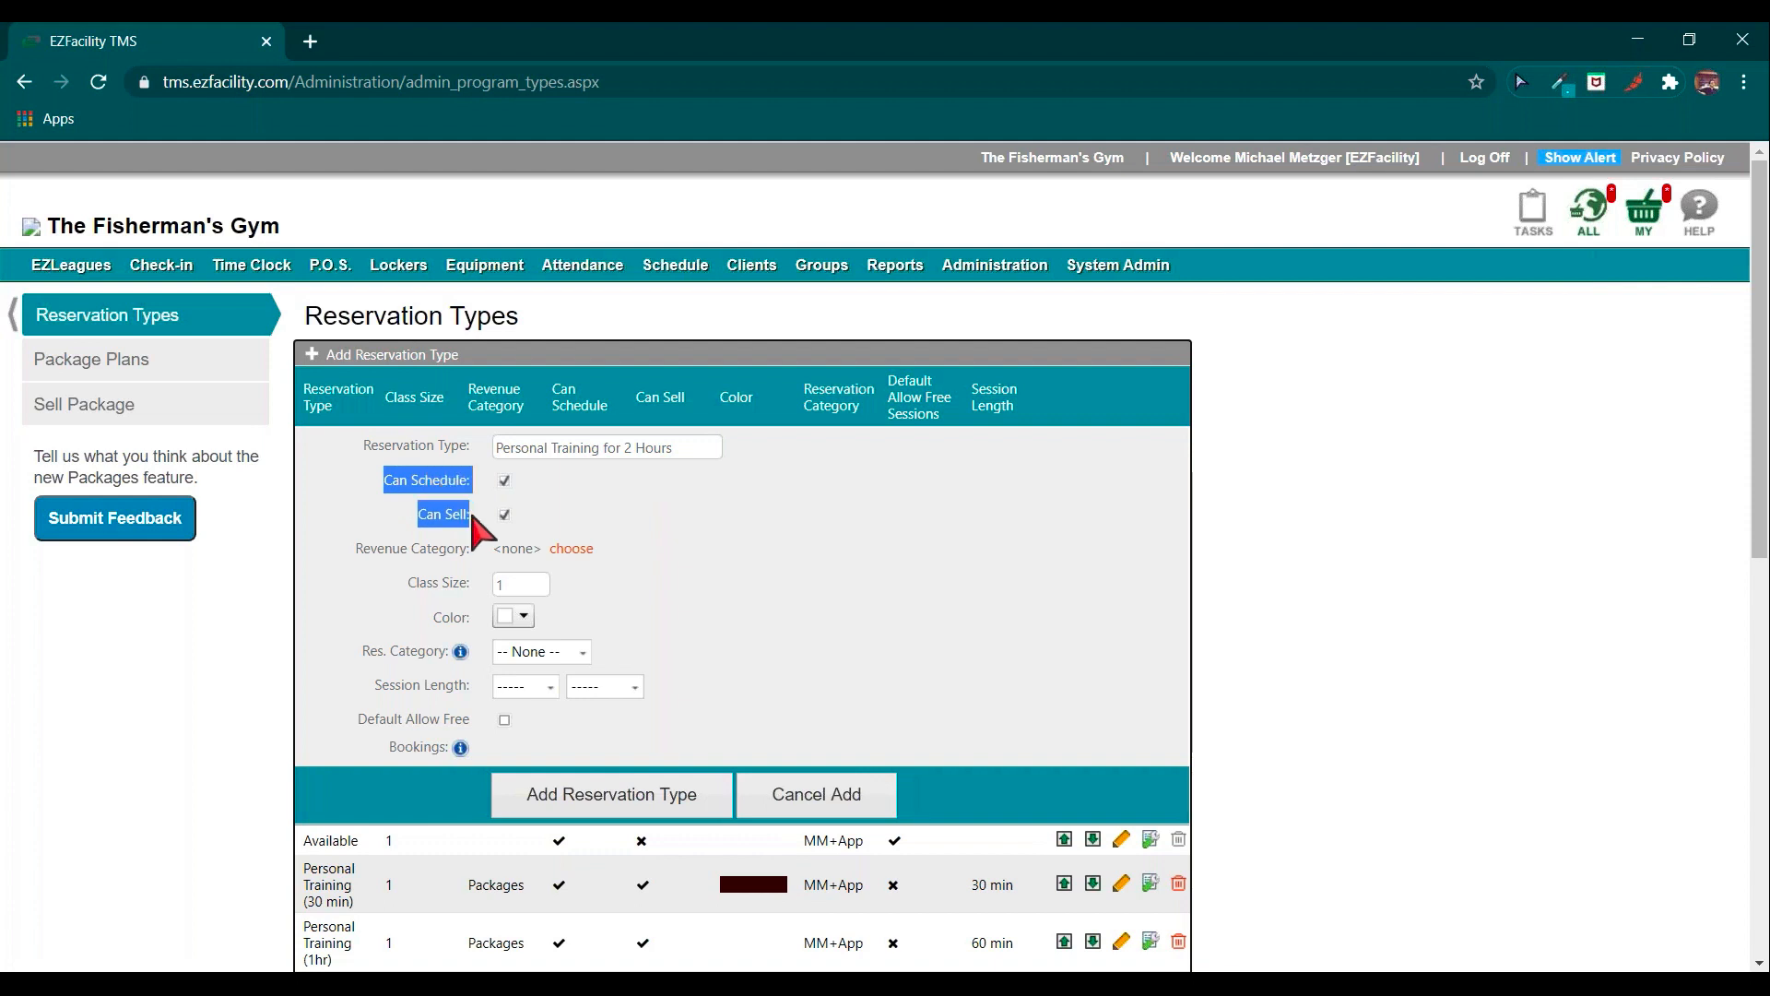
scroll(766, 513, down, 1)
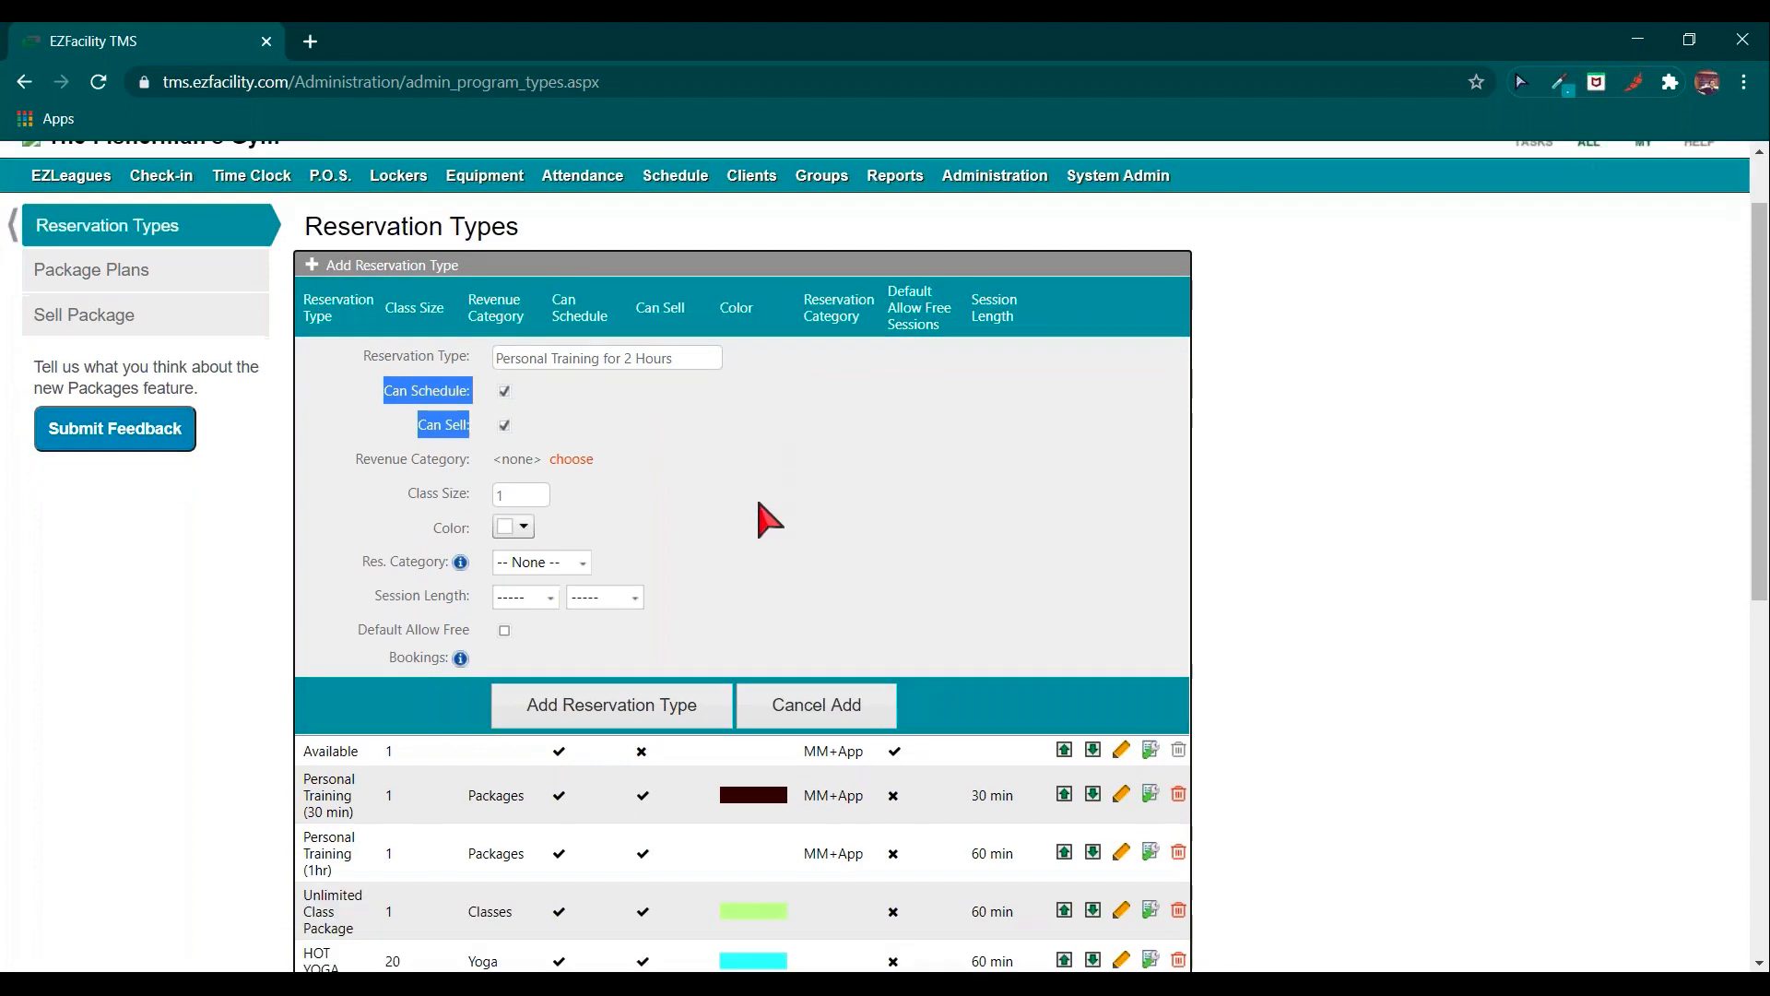
click(418, 439)
triple_click(419, 438)
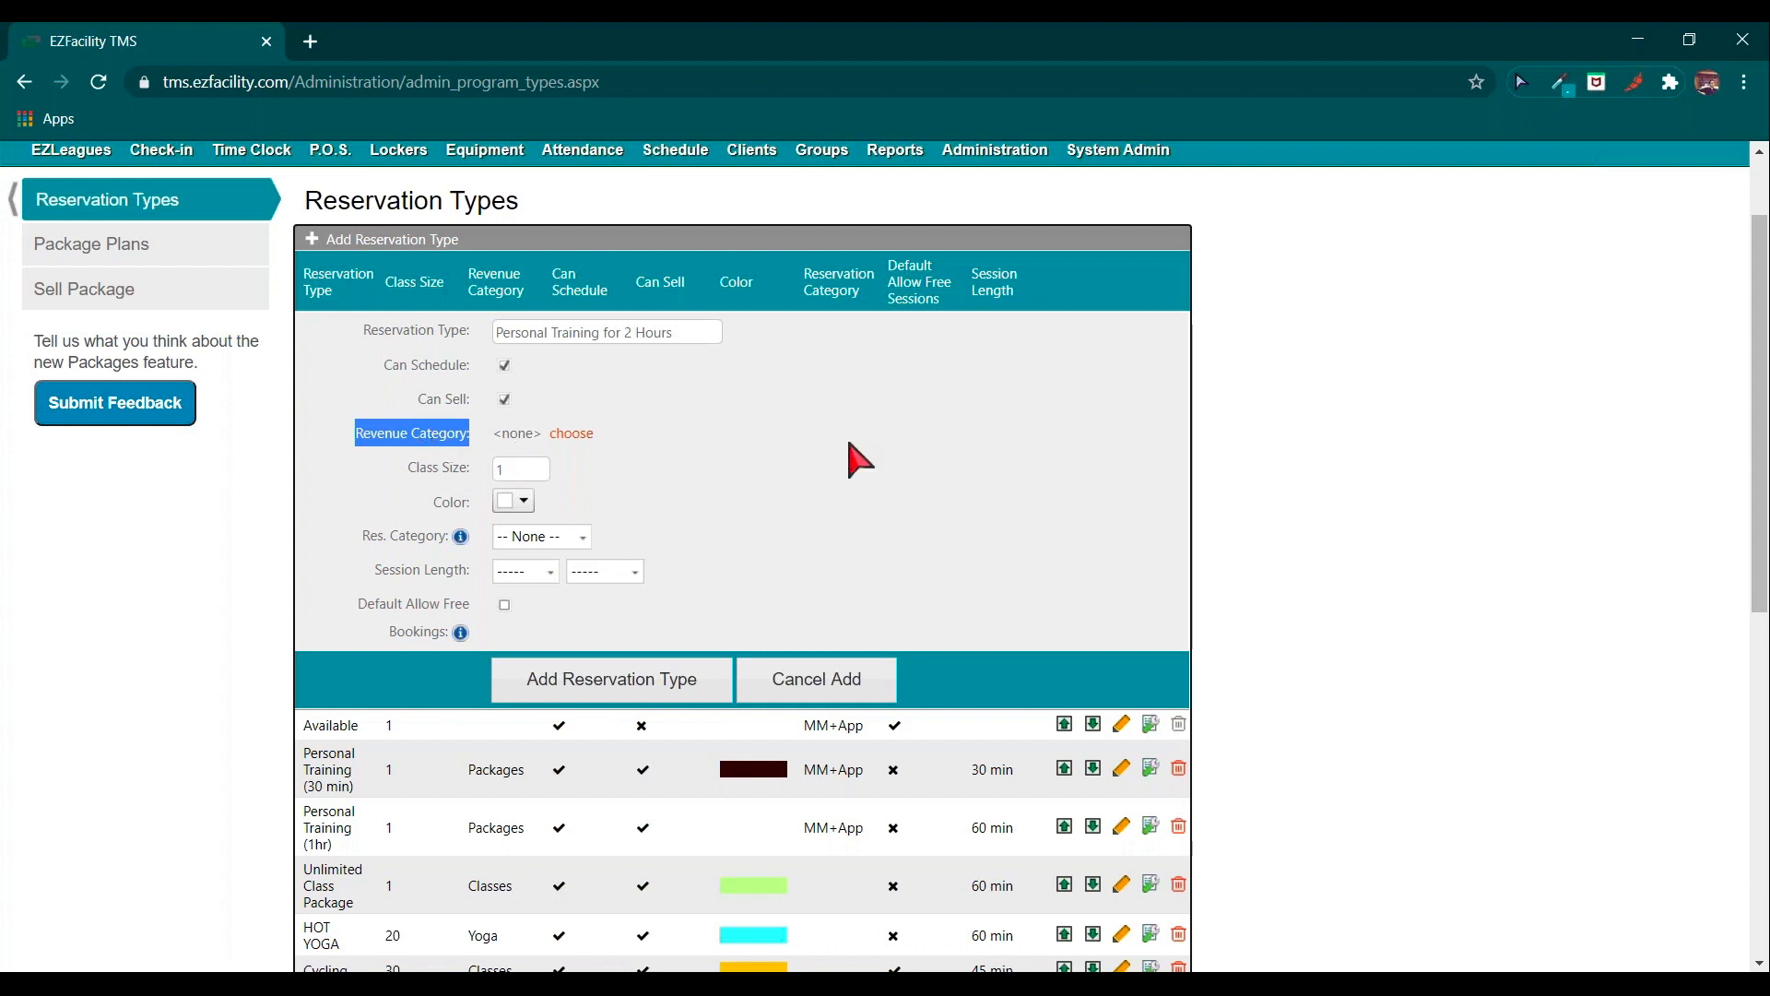
triple_click(439, 468)
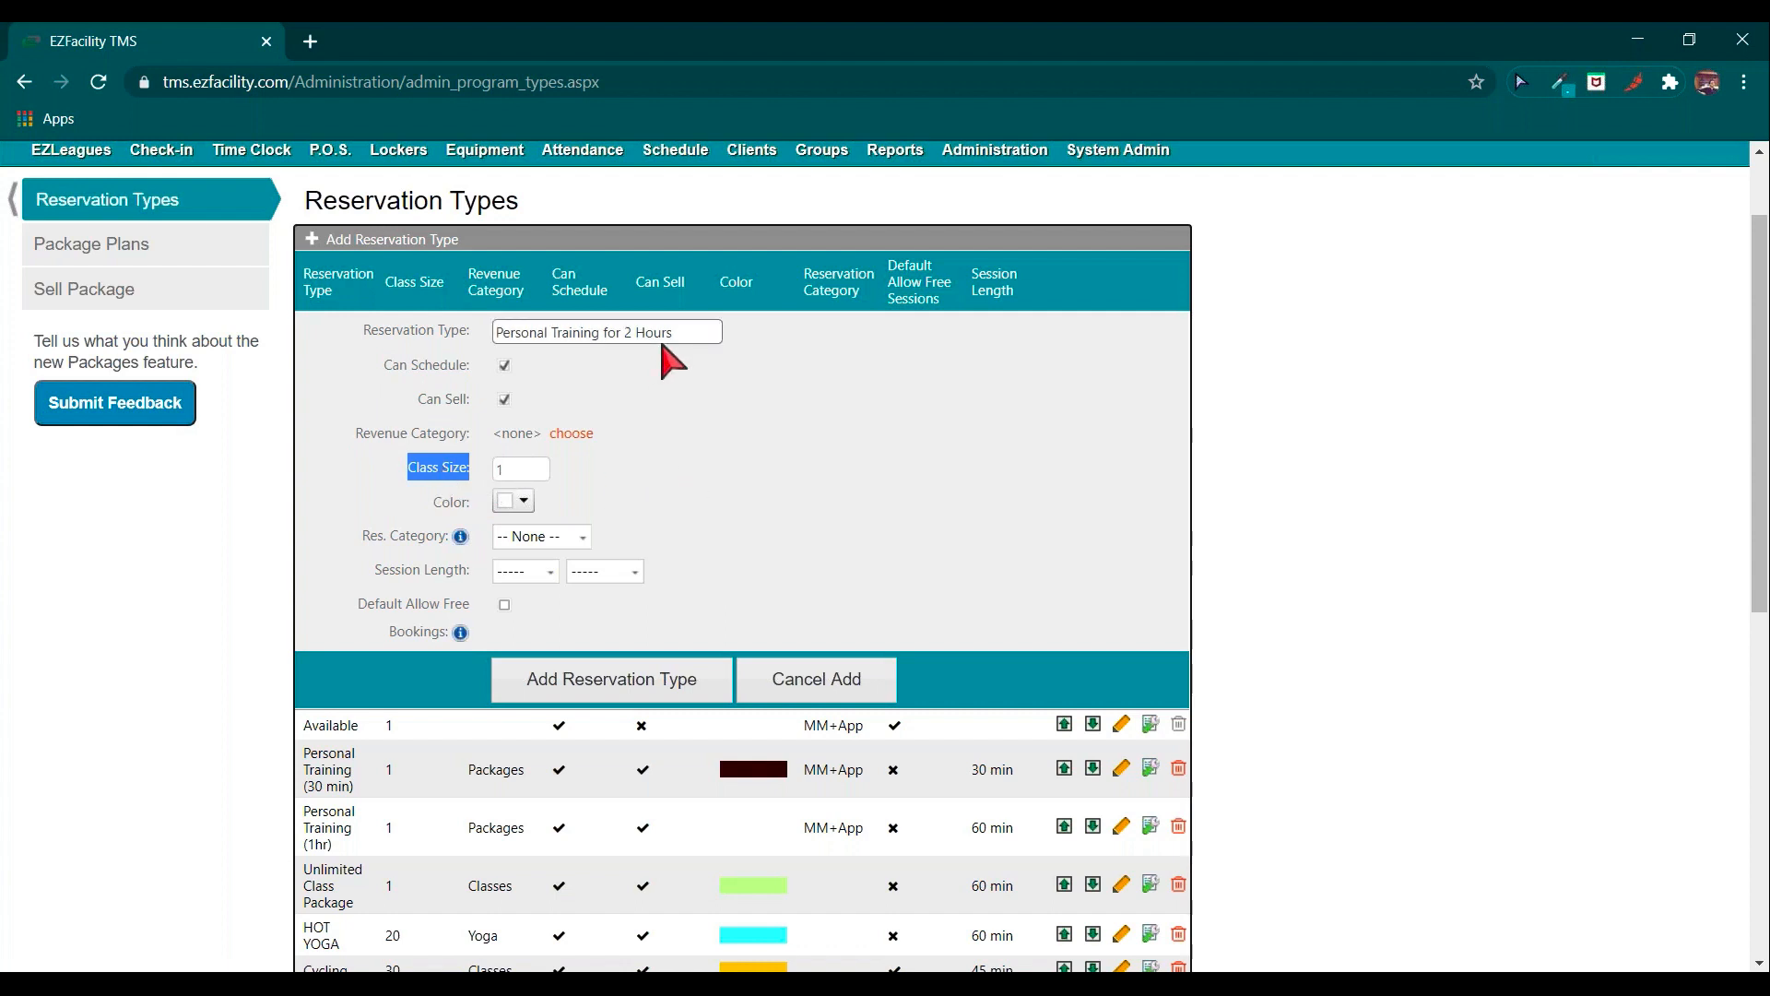
Try a different class size for the new reservation type and restore it to 1.
double_click(531, 473)
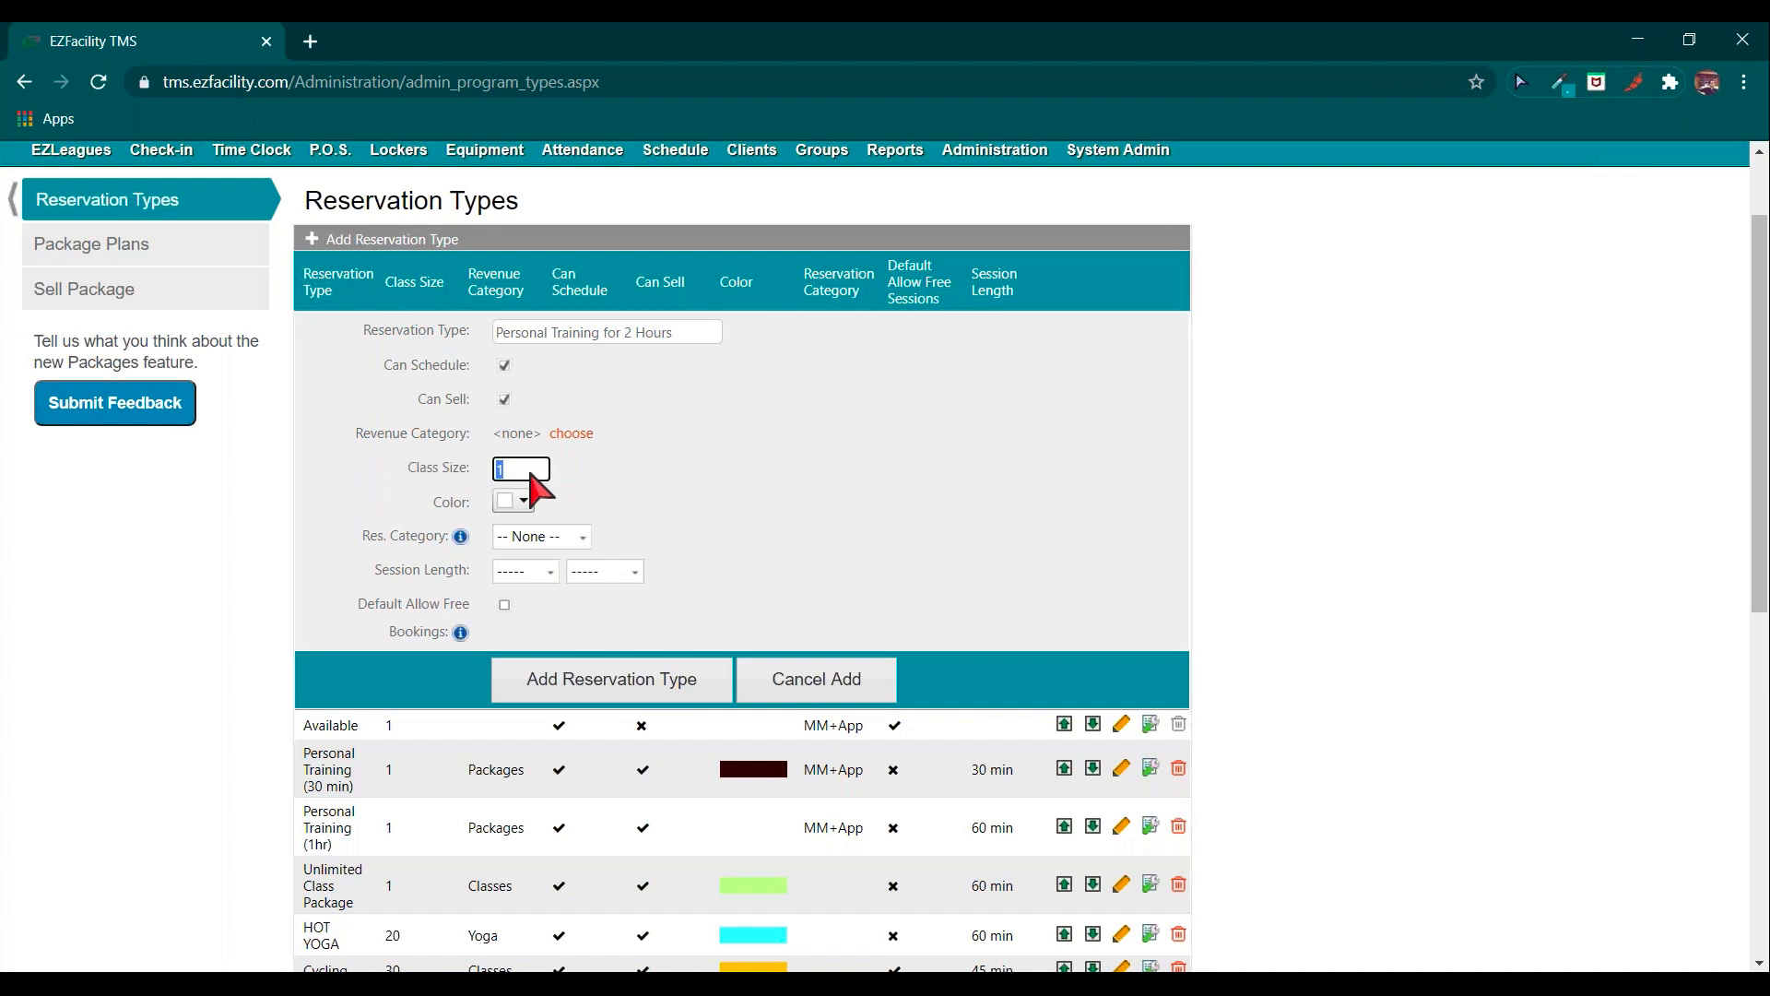
text(520)
key(BackSpace)
key(BackSpace)
text(1)
click(837, 404)
Set the new reservation type's schedule color to blue.
scroll(857, 482, down, 3)
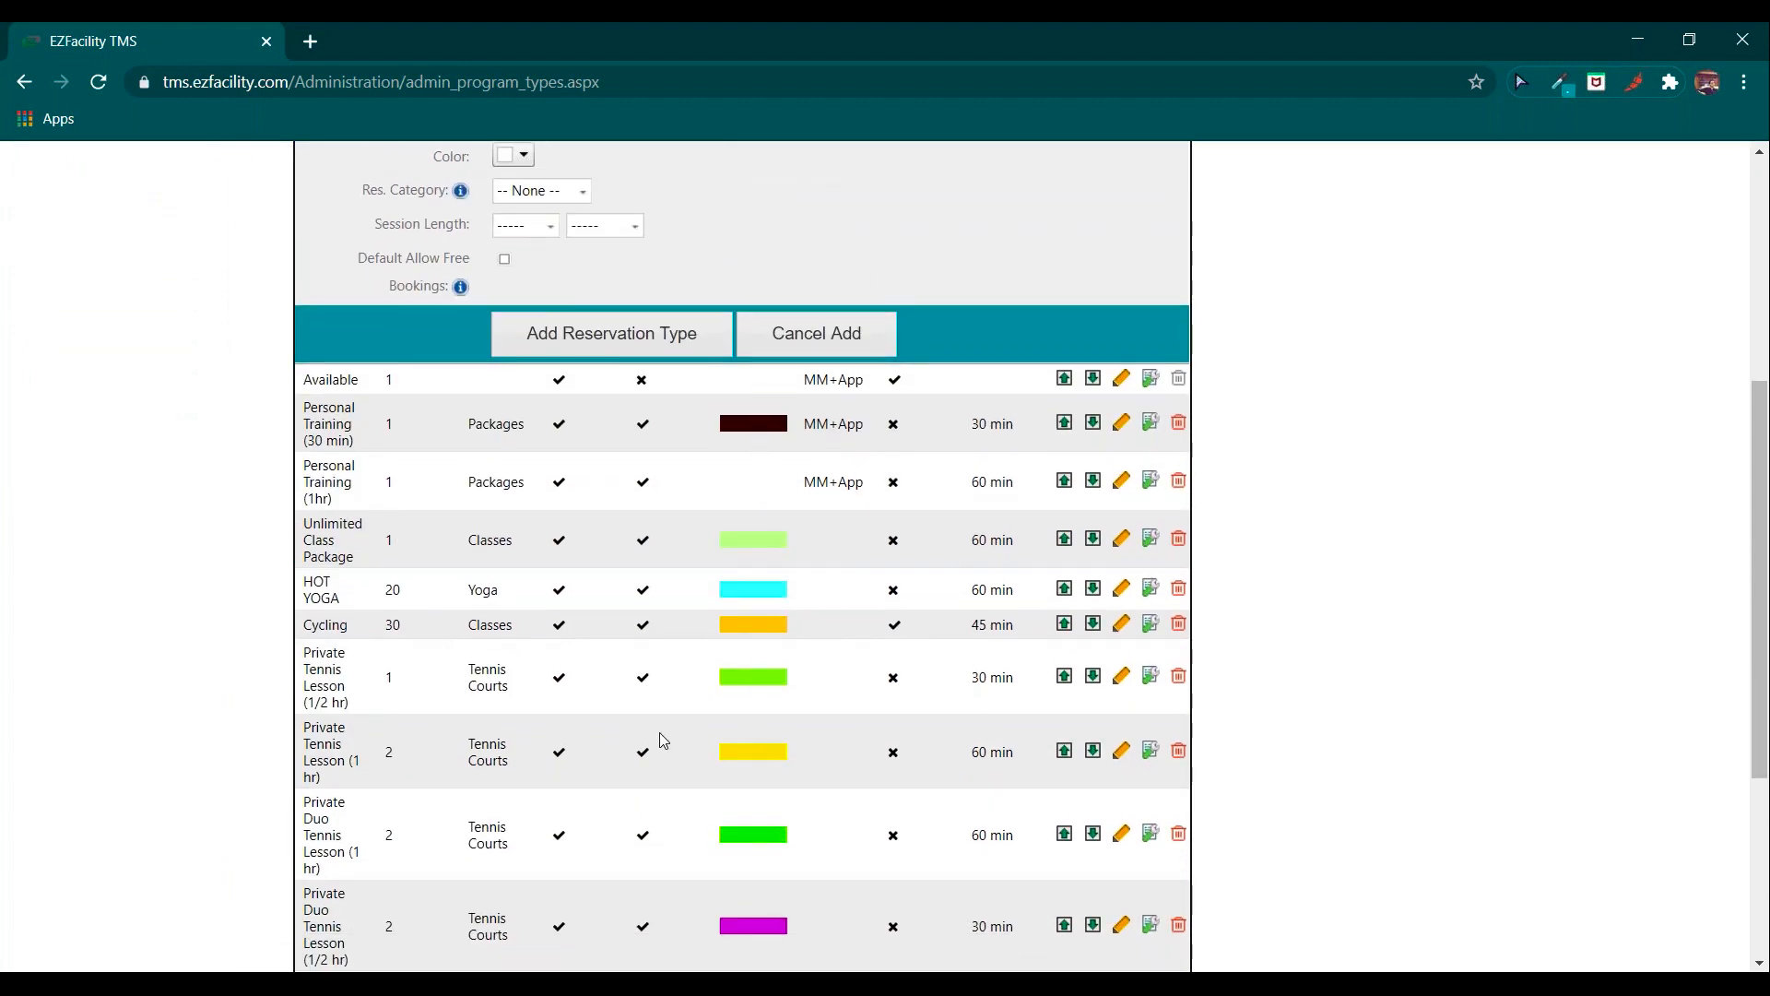
scroll(660, 734, up, 3)
click(522, 504)
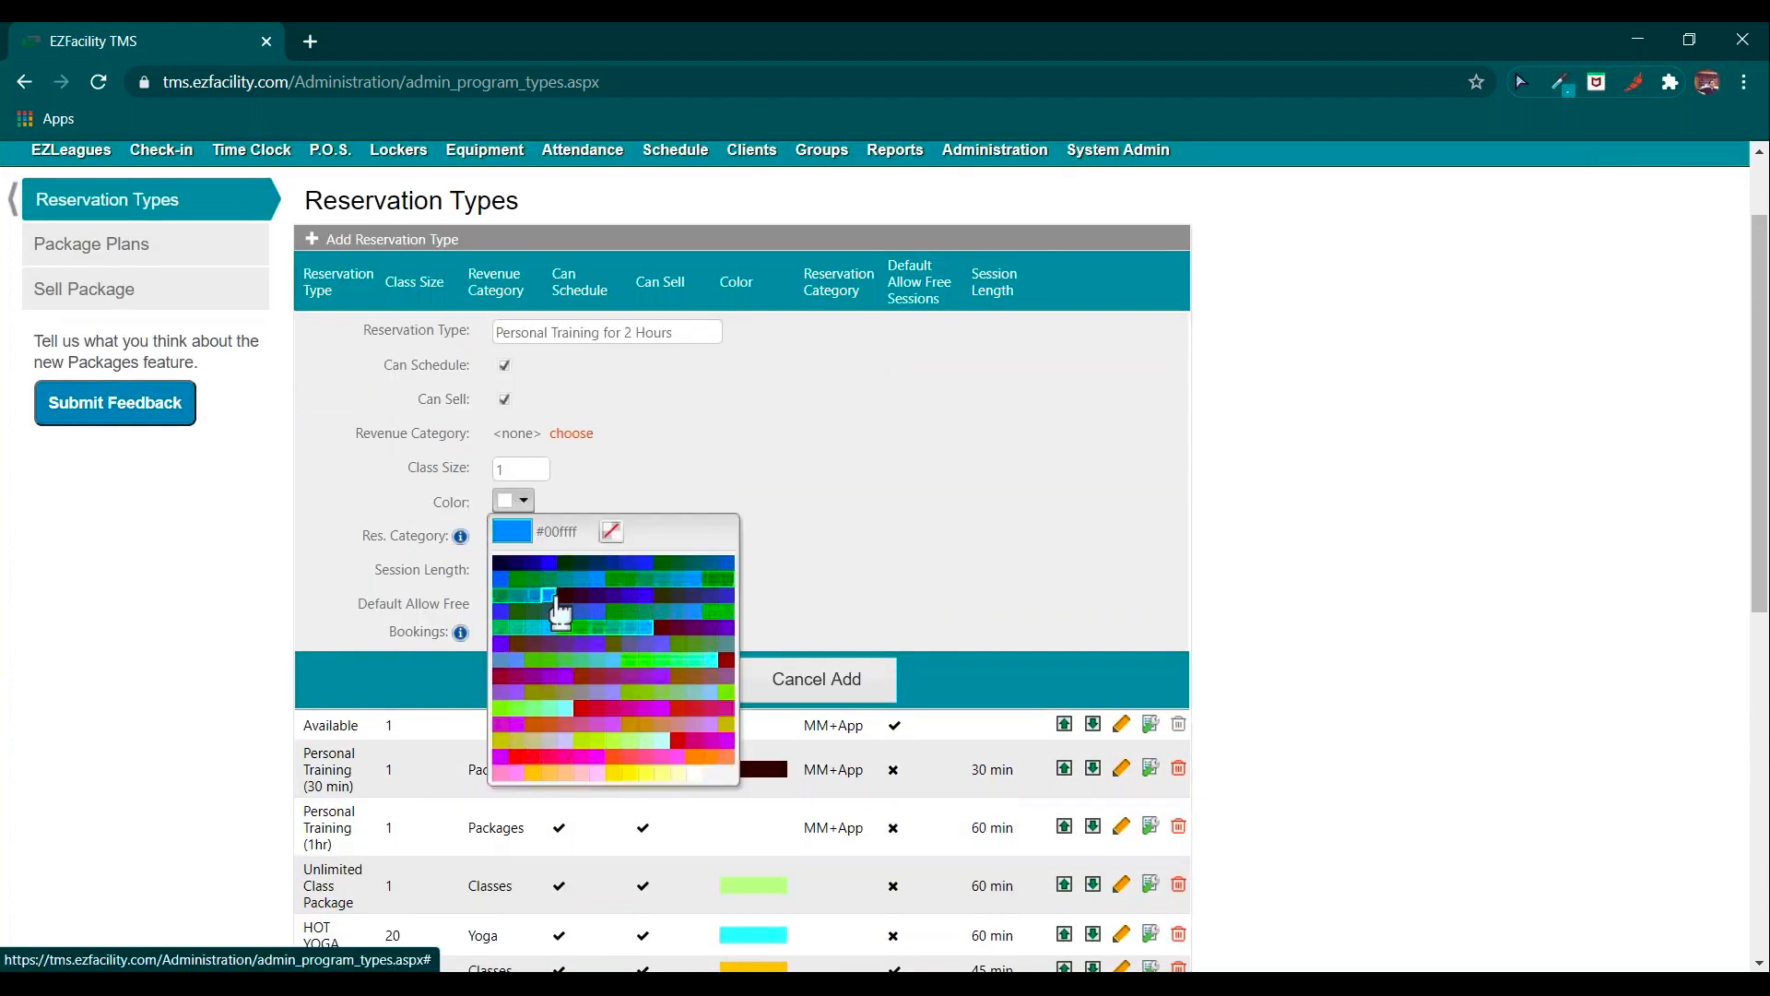
click(642, 607)
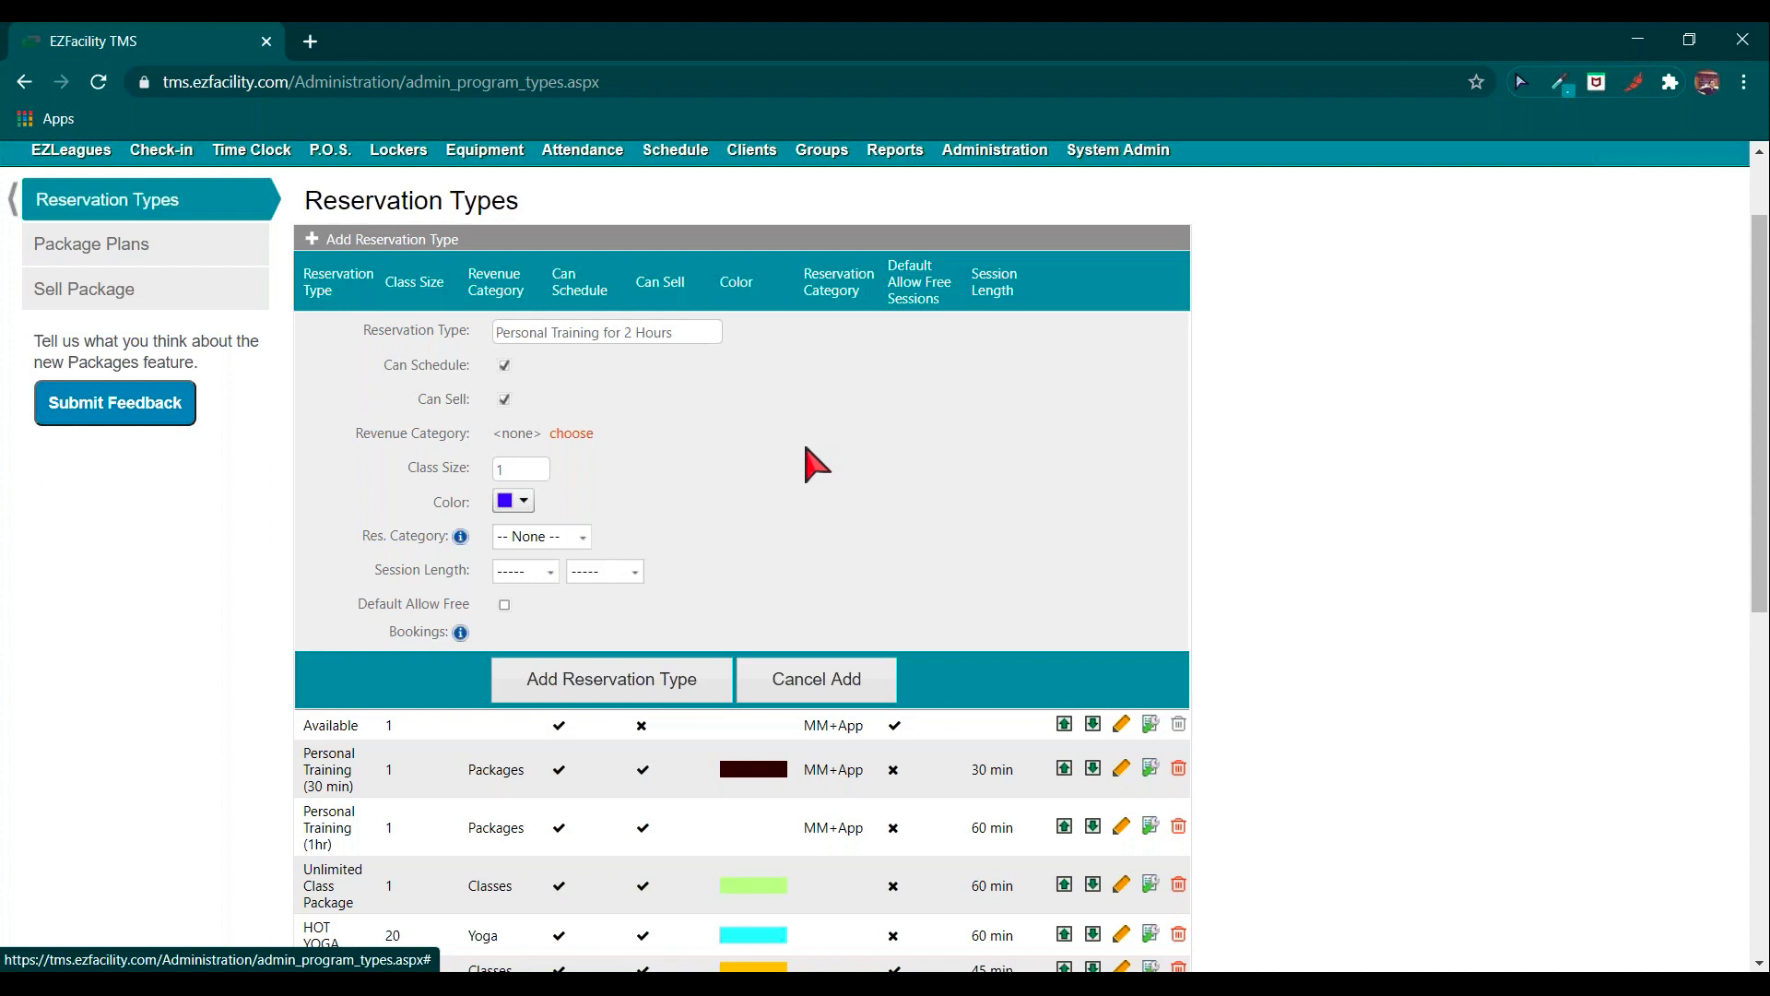
Set the reservation type's session length to 2 hr, leaving the minutes unset.
triple_click(420, 577)
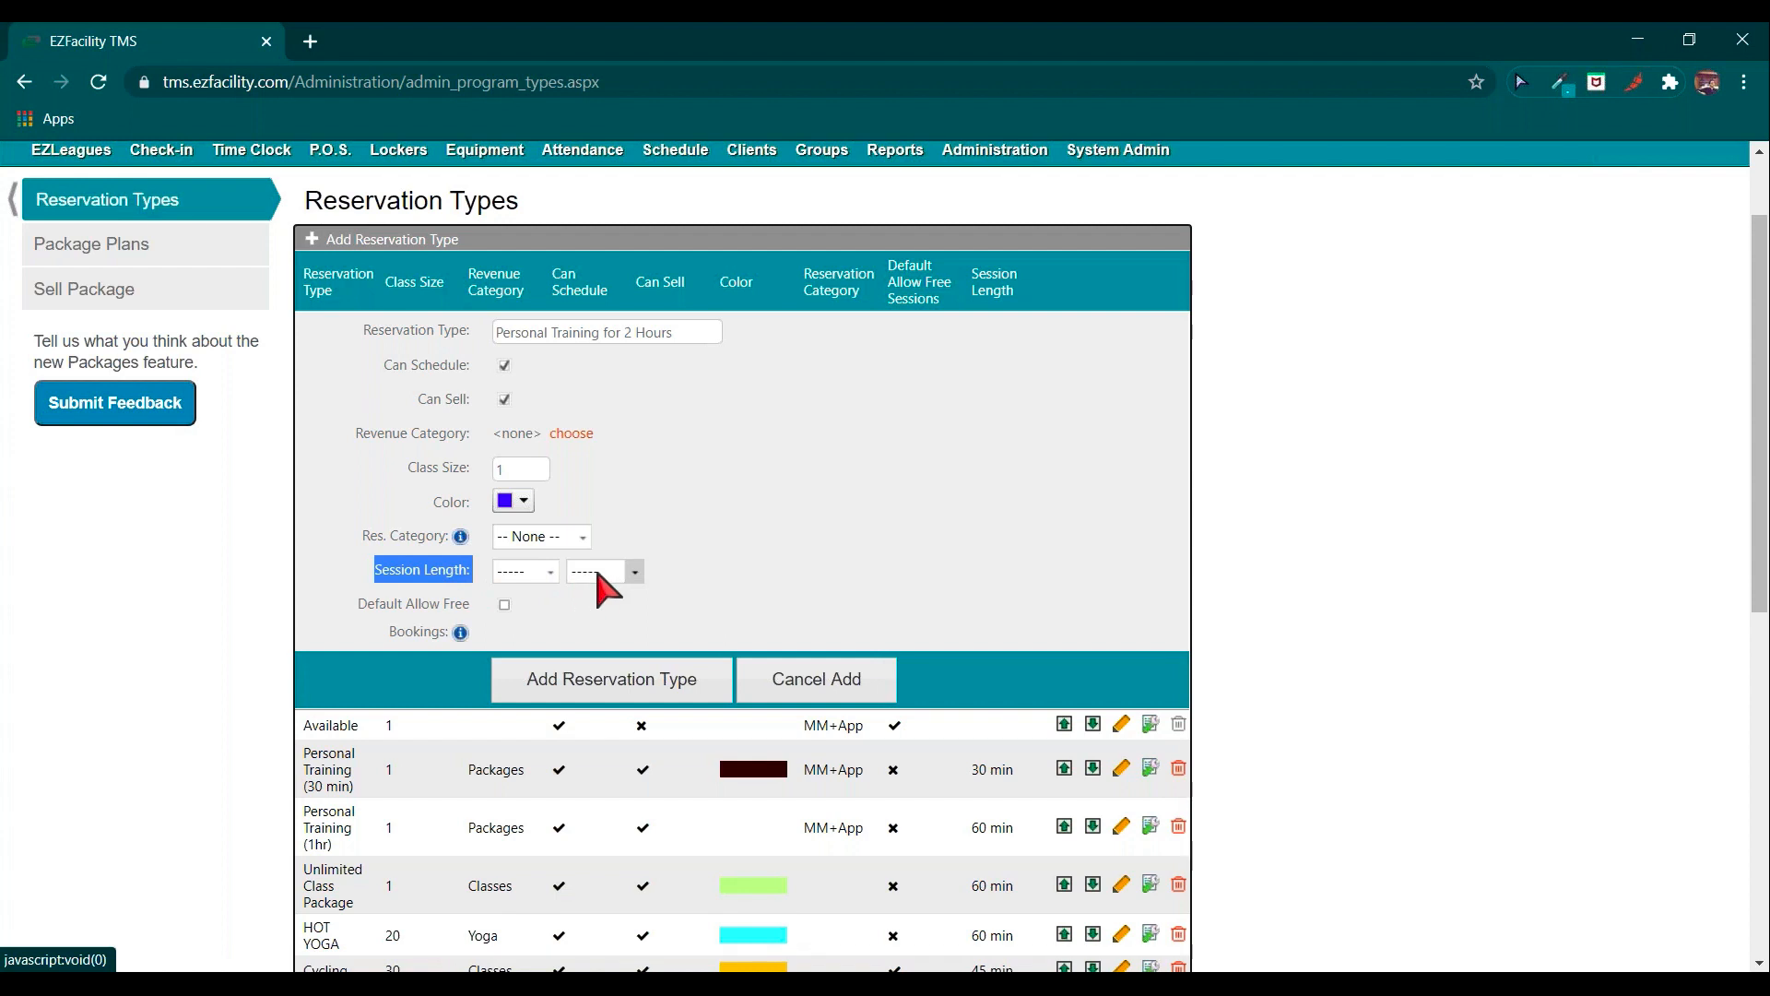
click(553, 572)
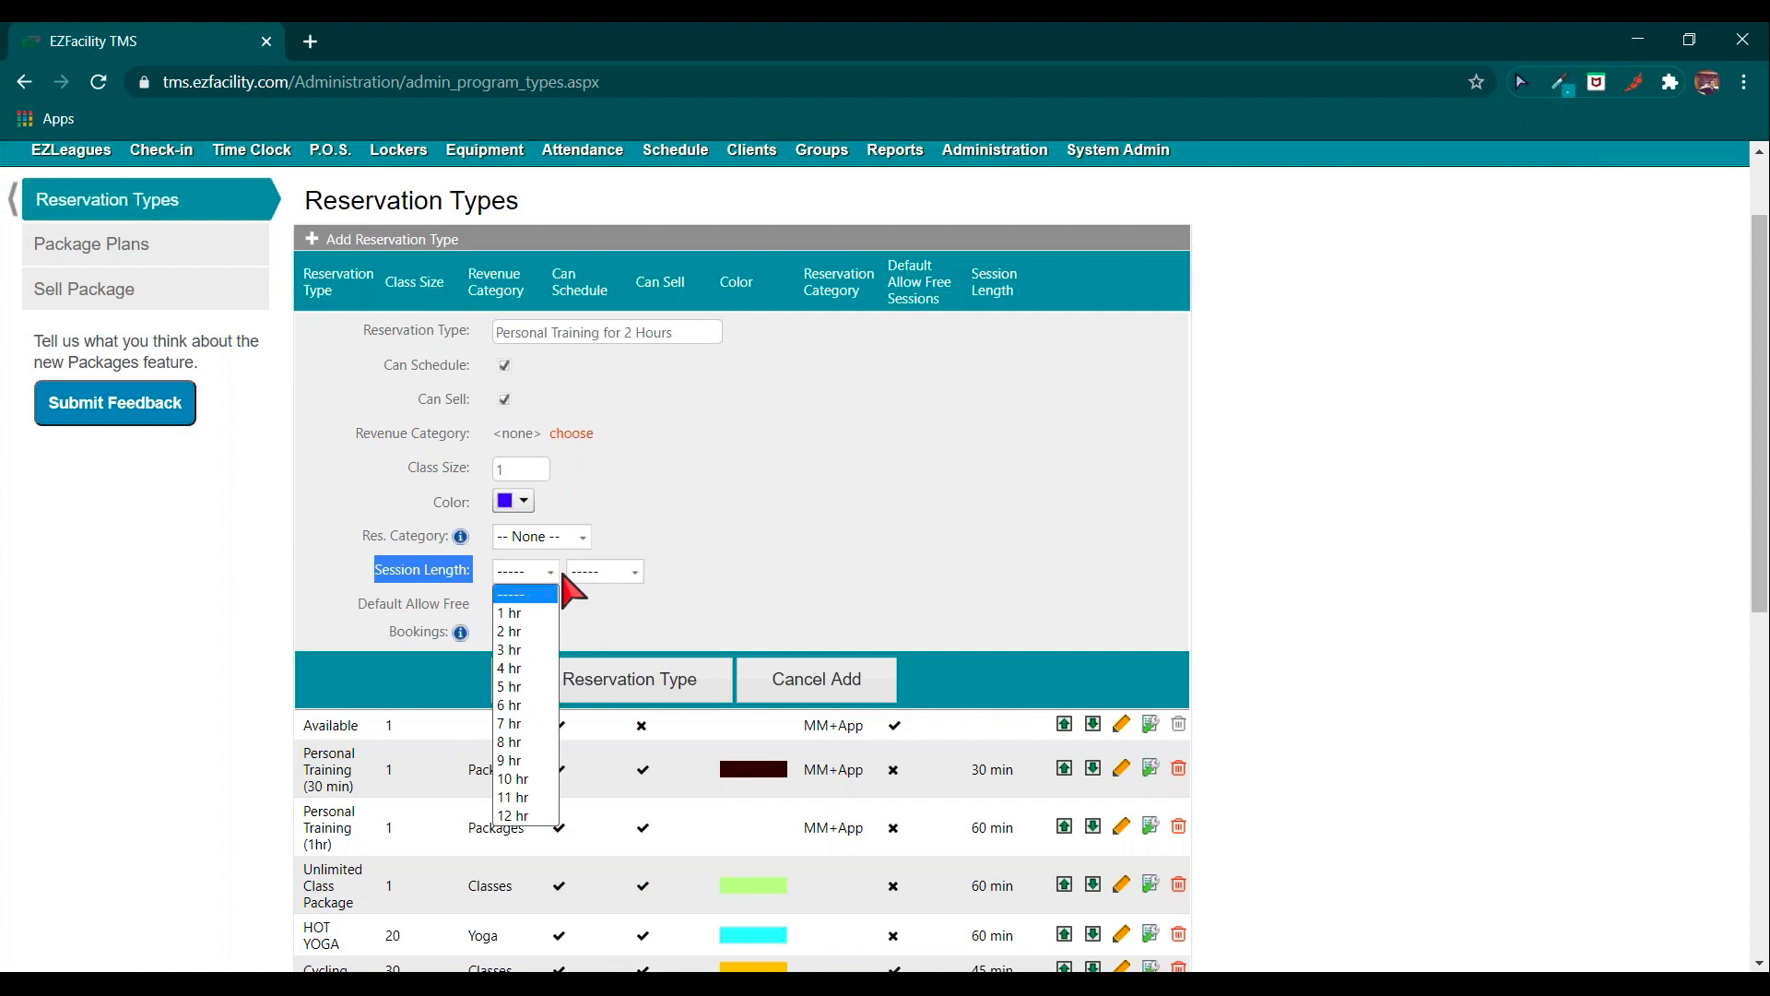
click(527, 632)
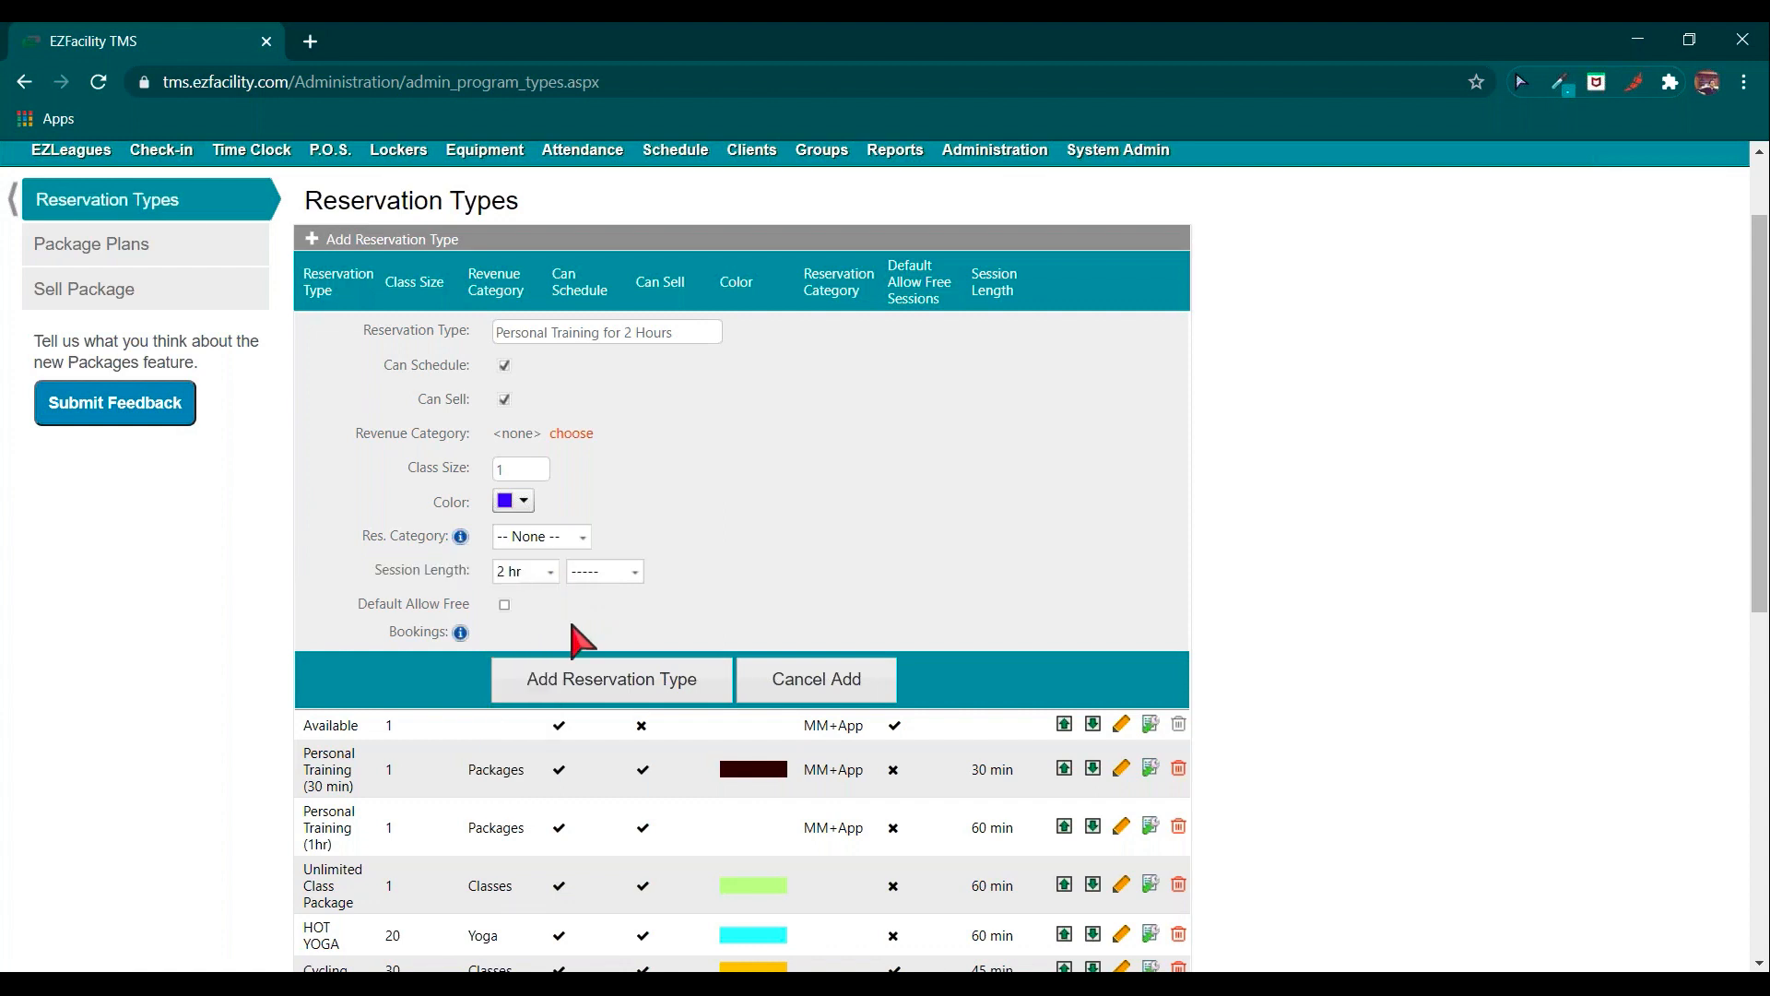
click(614, 573)
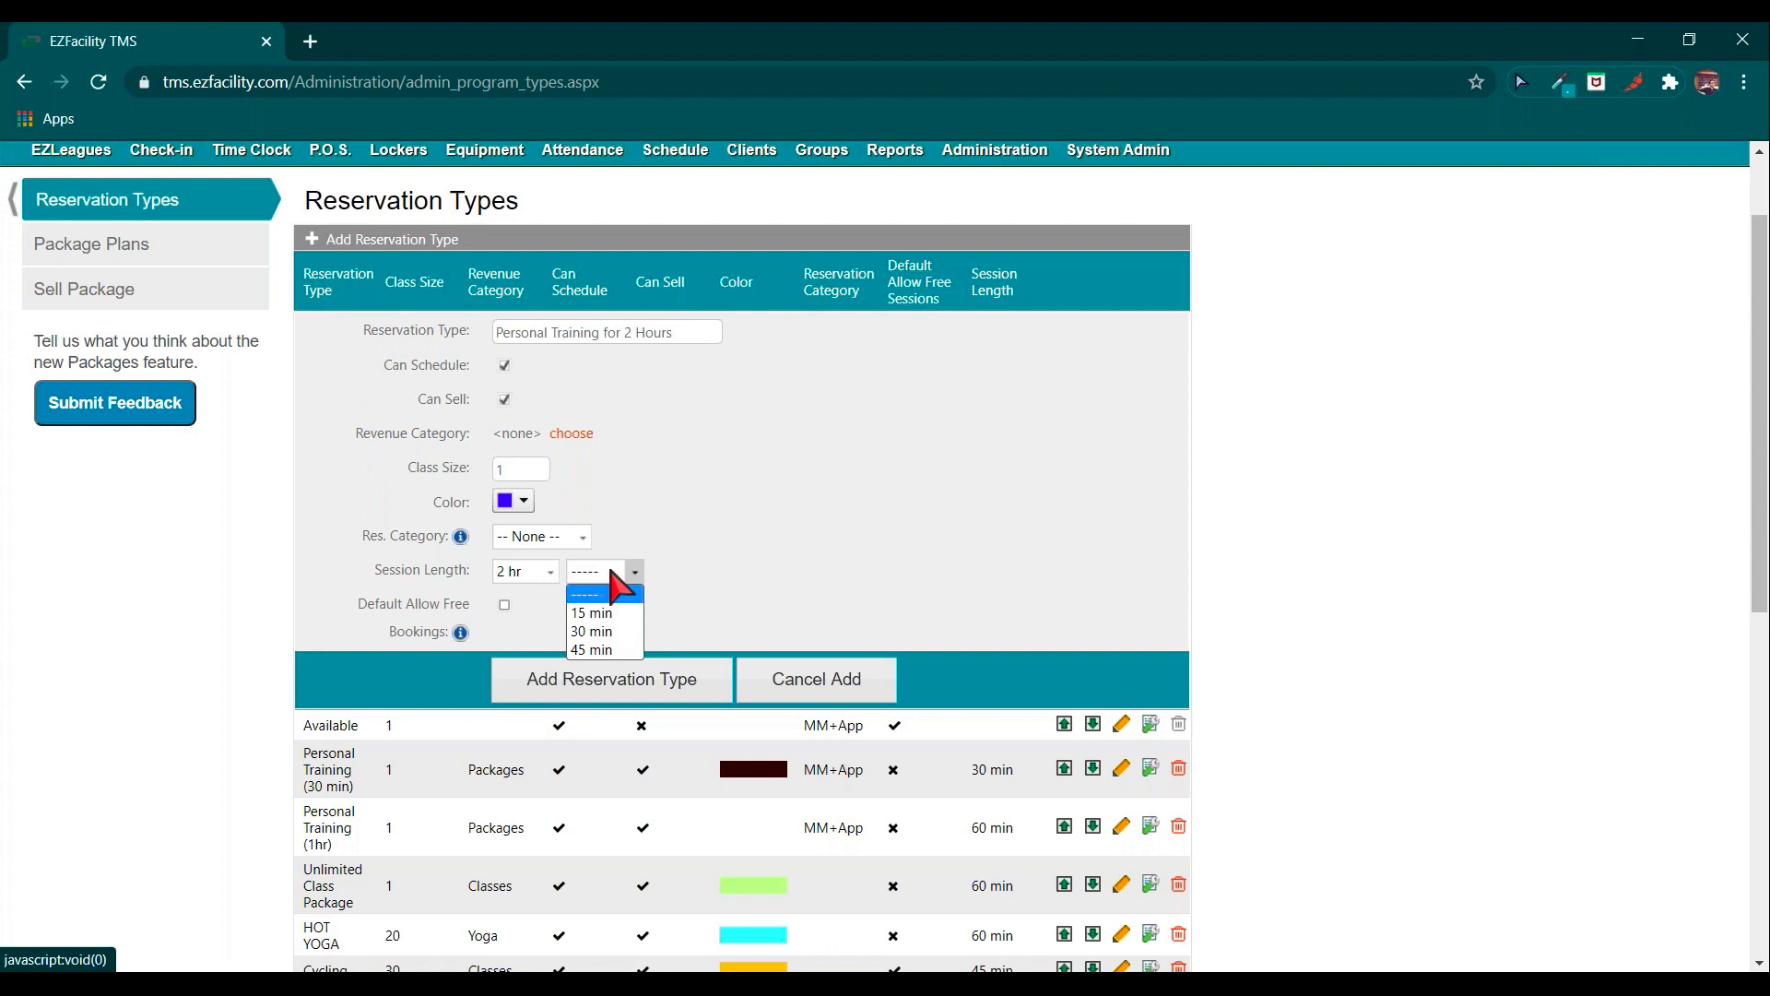
click(794, 536)
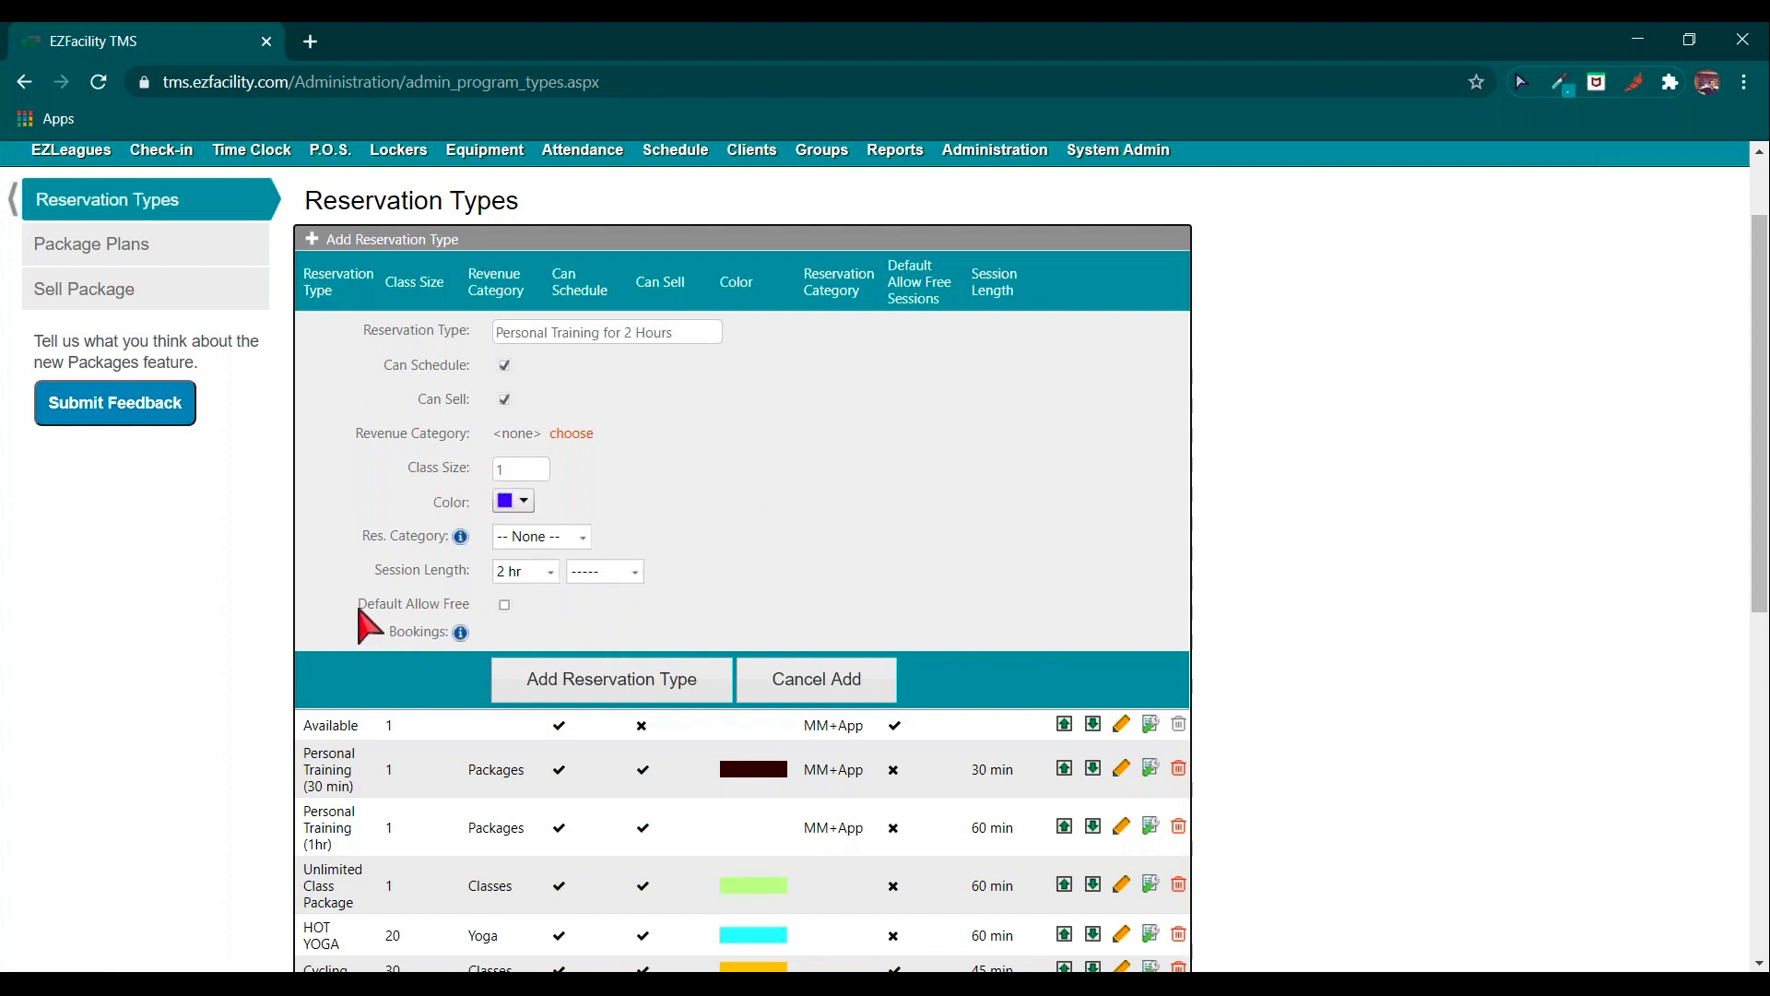
Assign the MM+App reservation category and add the new reservation type to the list.
drag(358, 612, 466, 636)
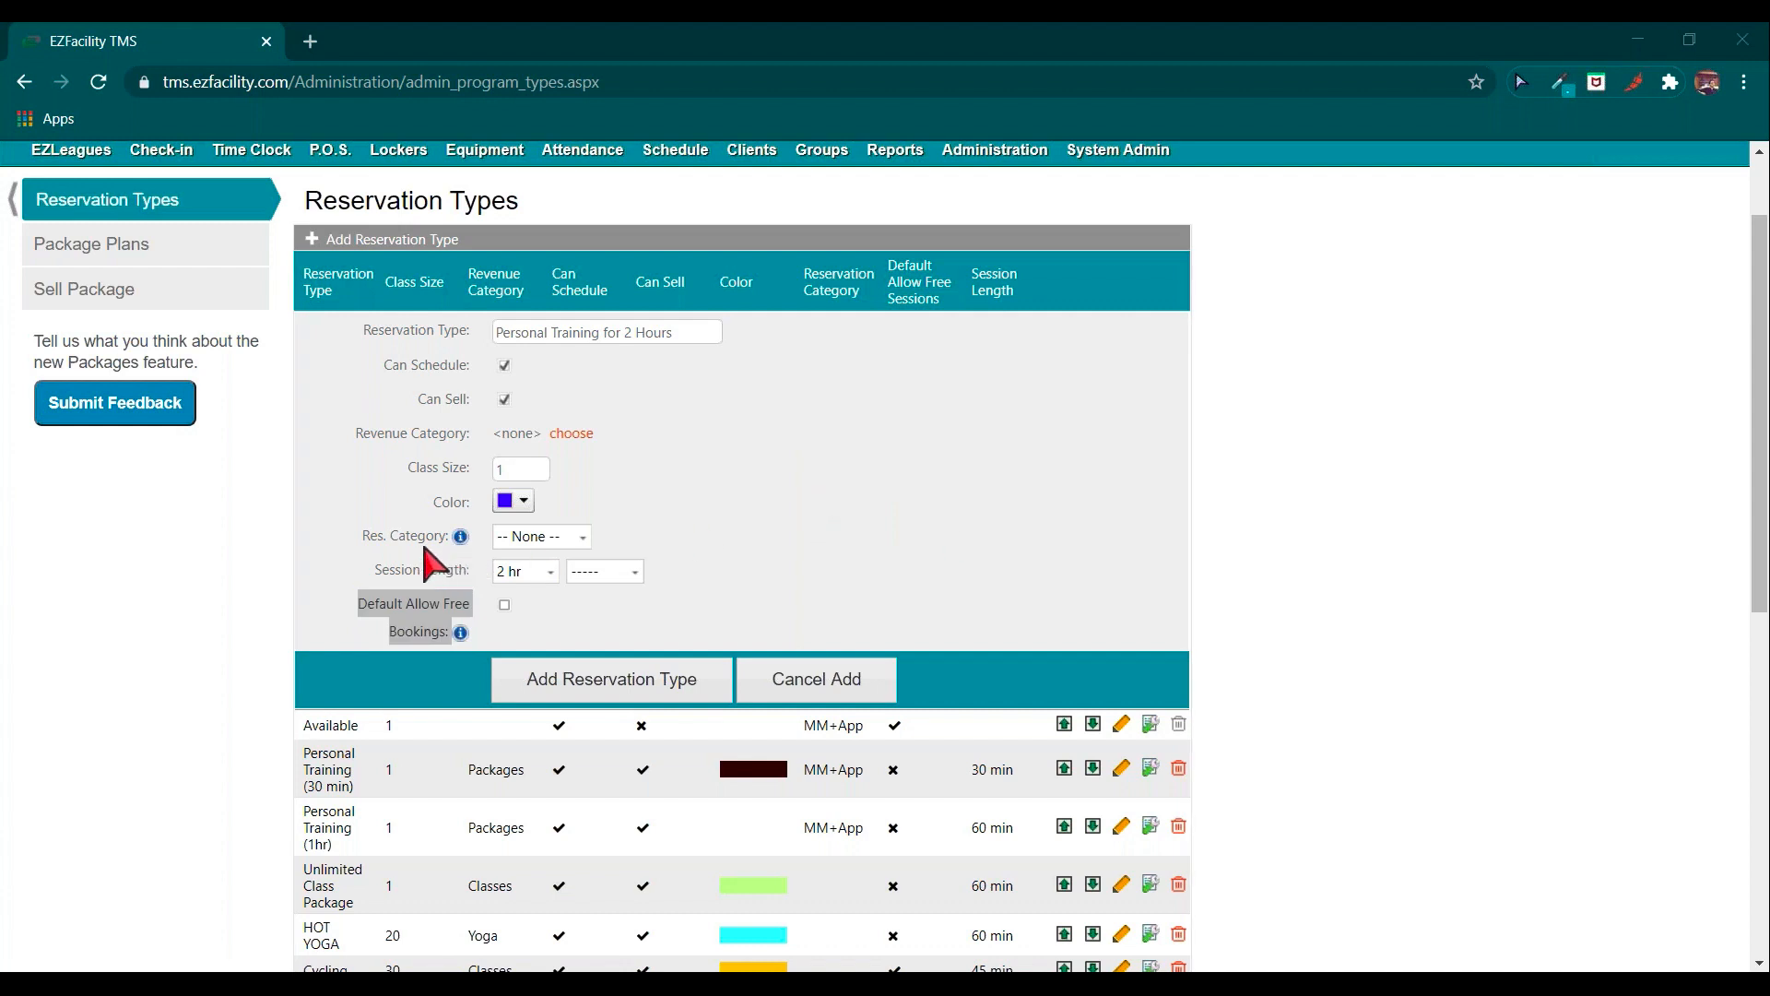
triple_click(410, 549)
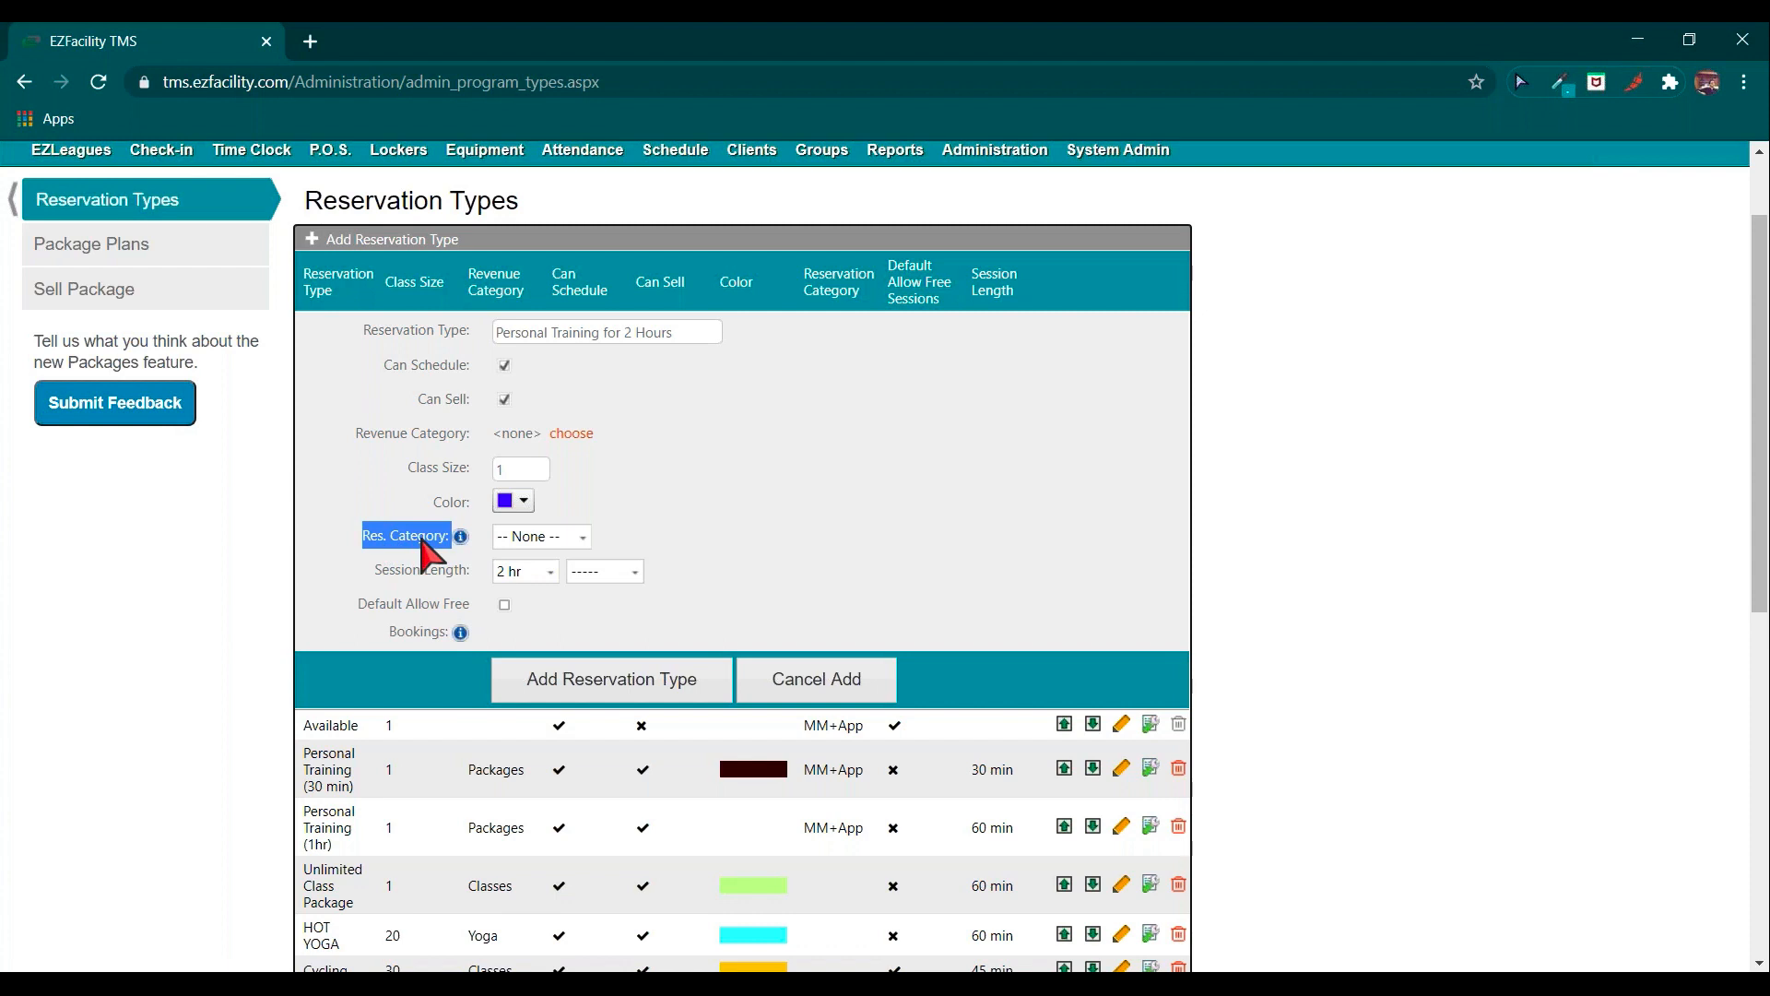
click(533, 539)
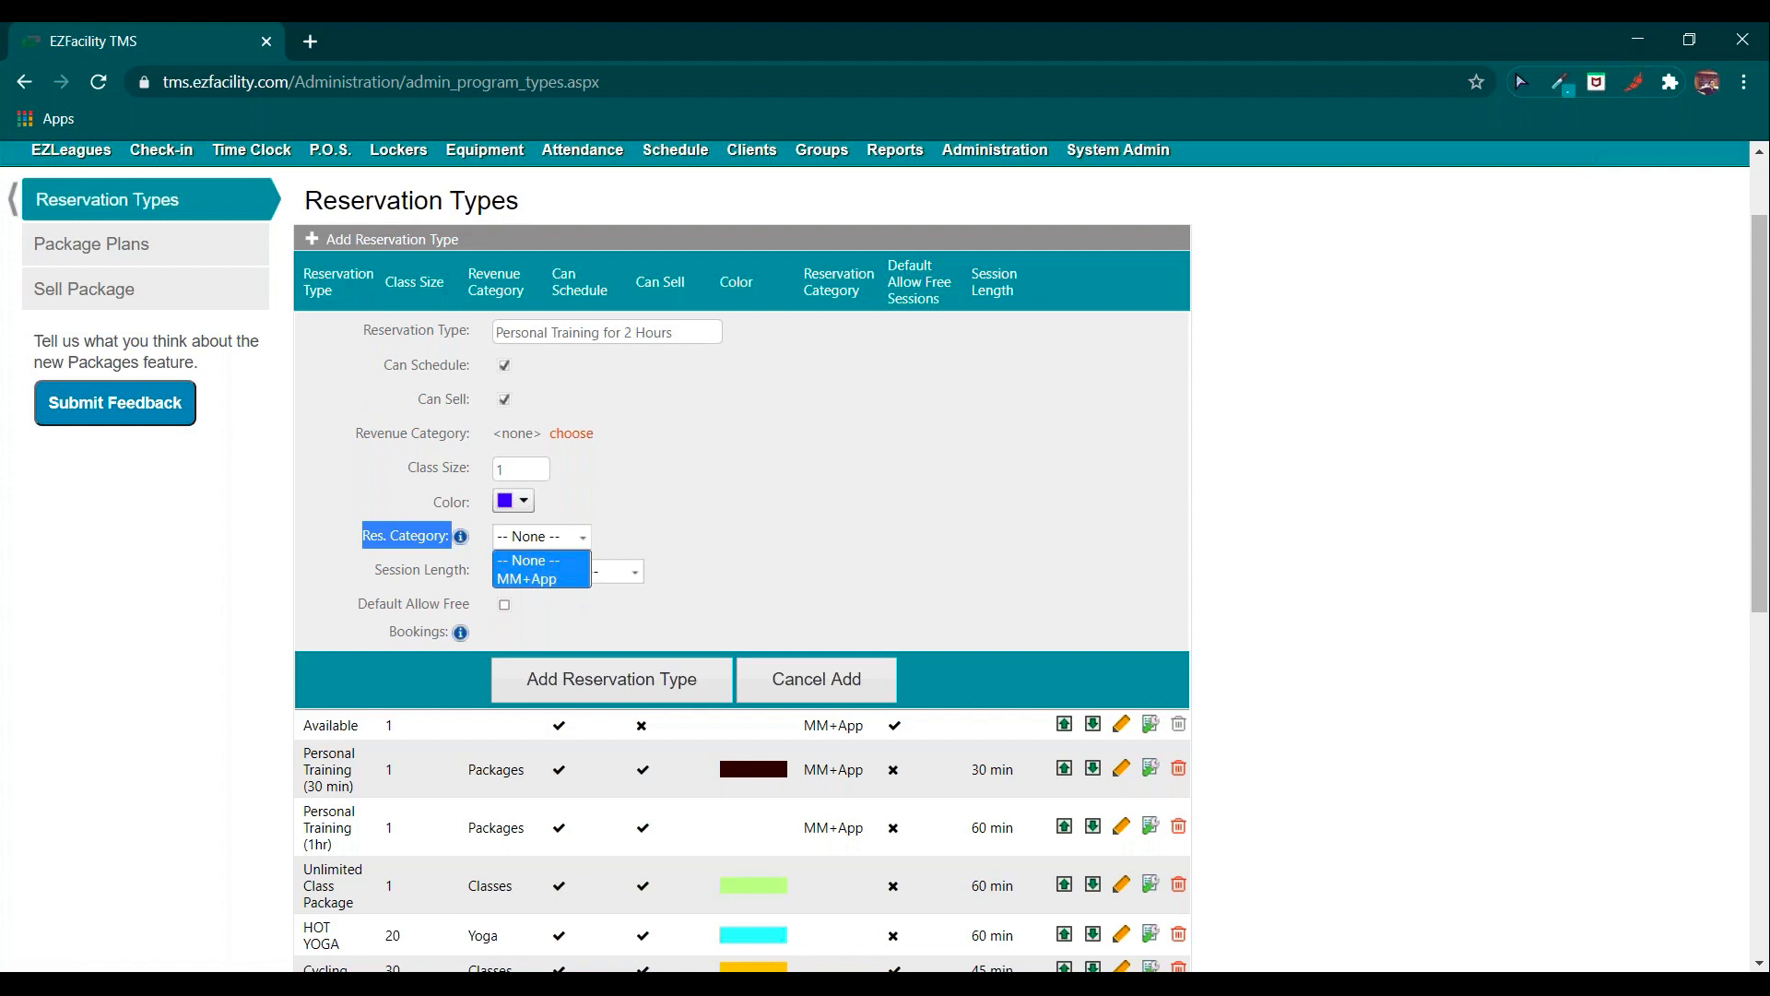
click(544, 579)
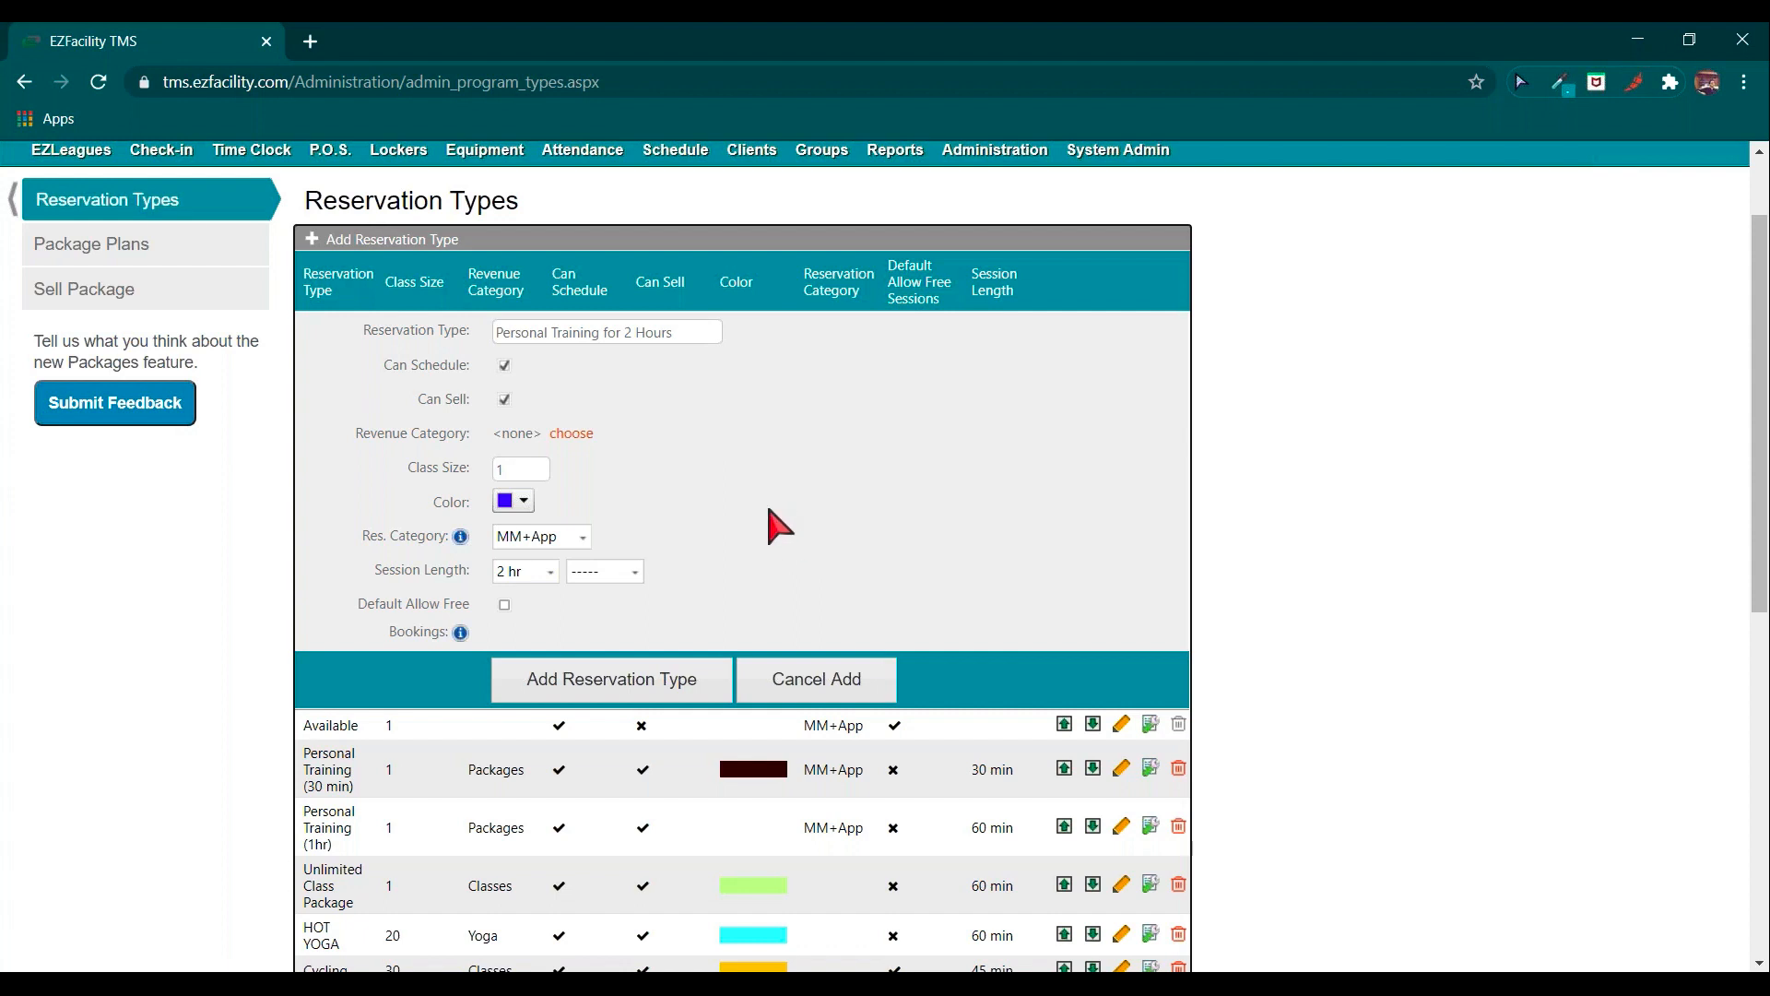
click(673, 681)
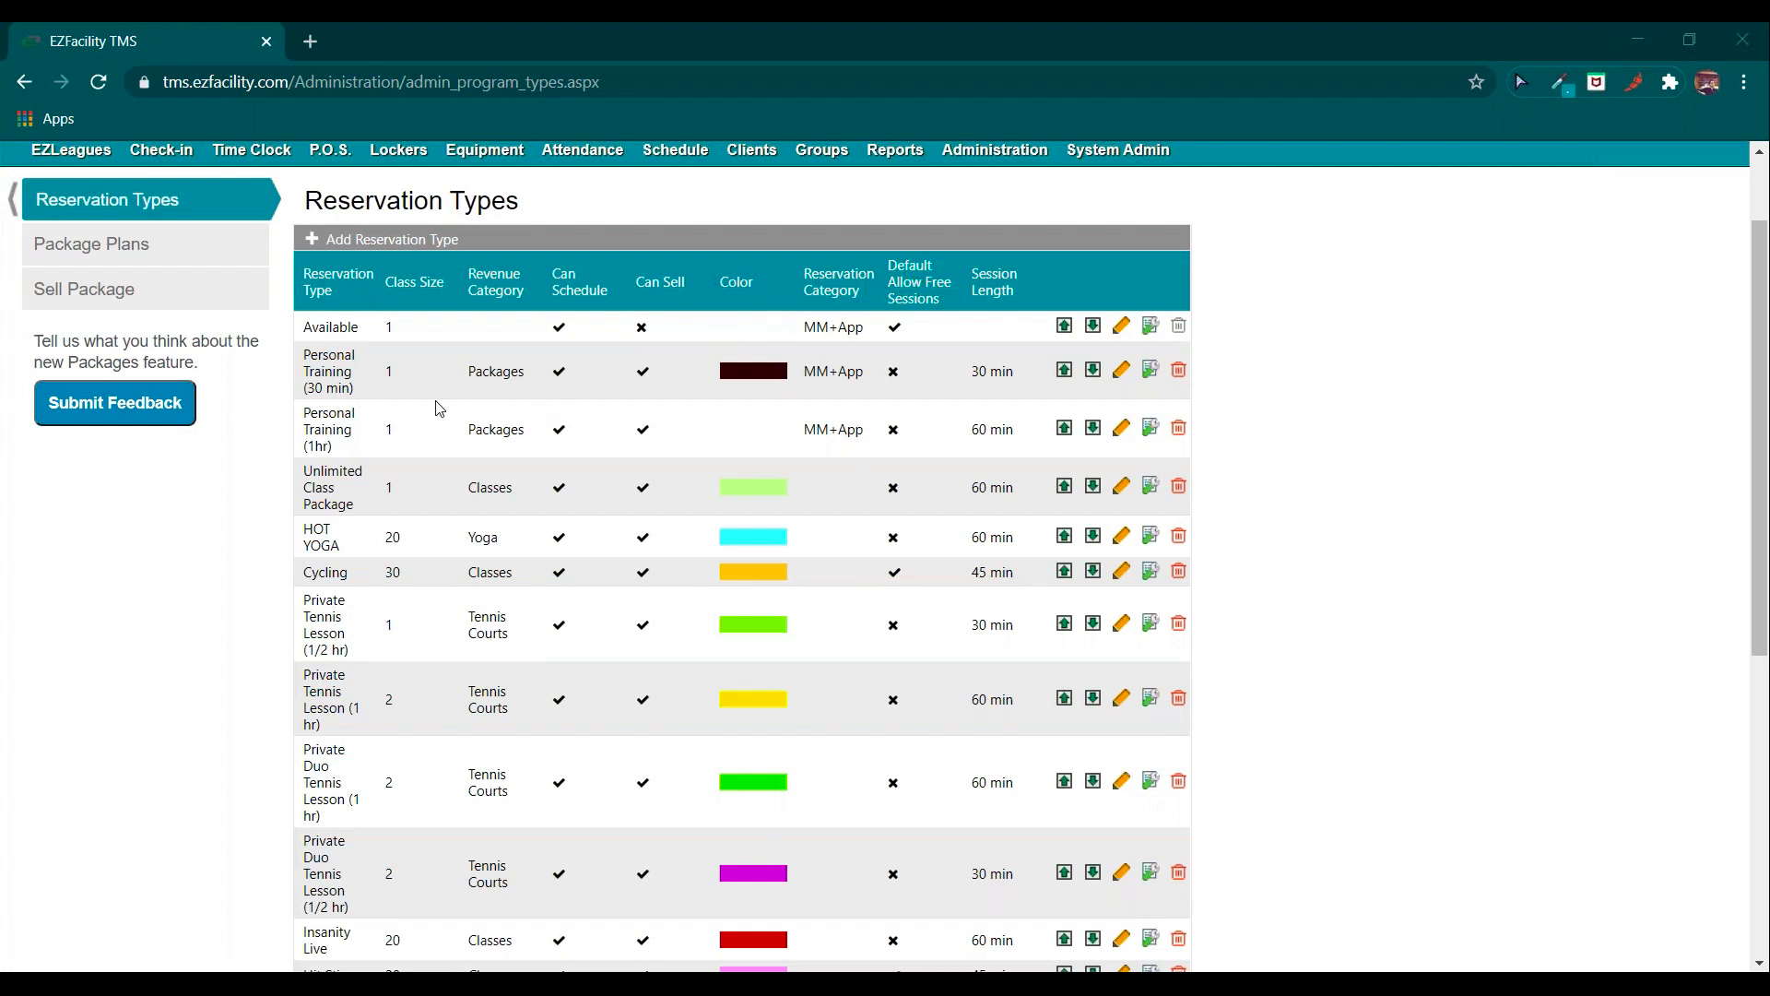
Open the schedule and start a 4:00 PM session for the first trainer on October 14, 2020, using the Personal Training (1hr) reservation type.
scroll(438, 408, up, 2)
click(671, 276)
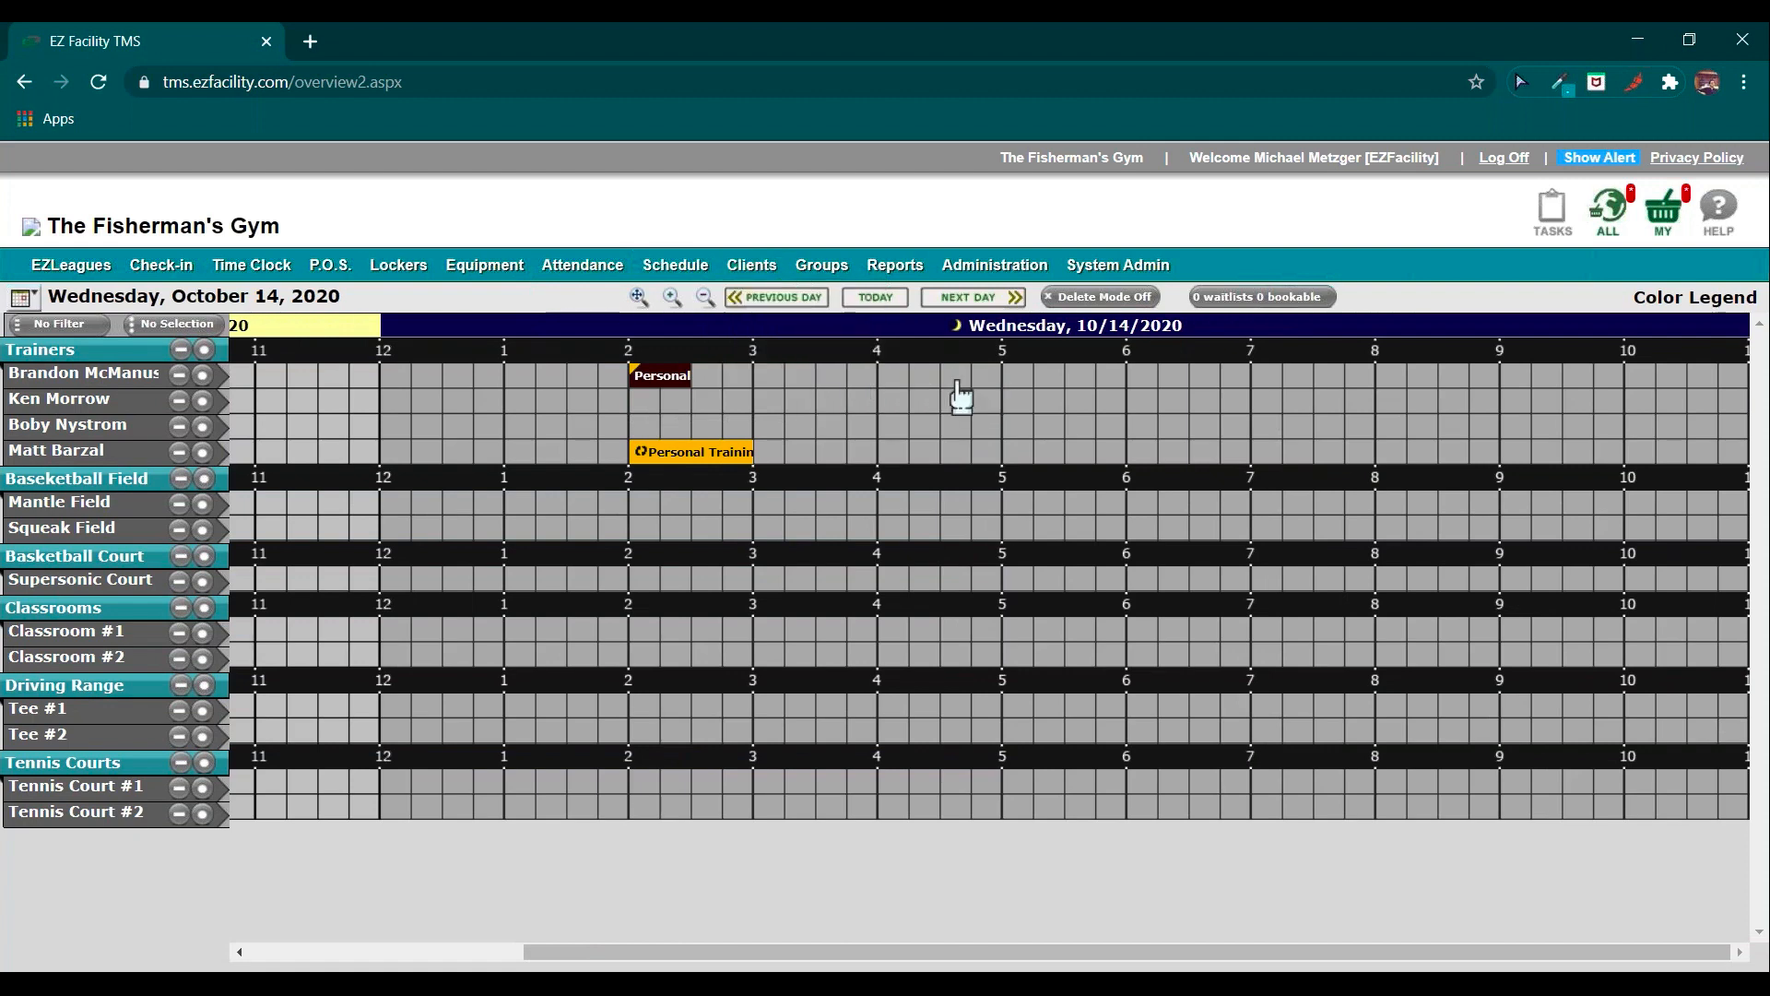
click(894, 380)
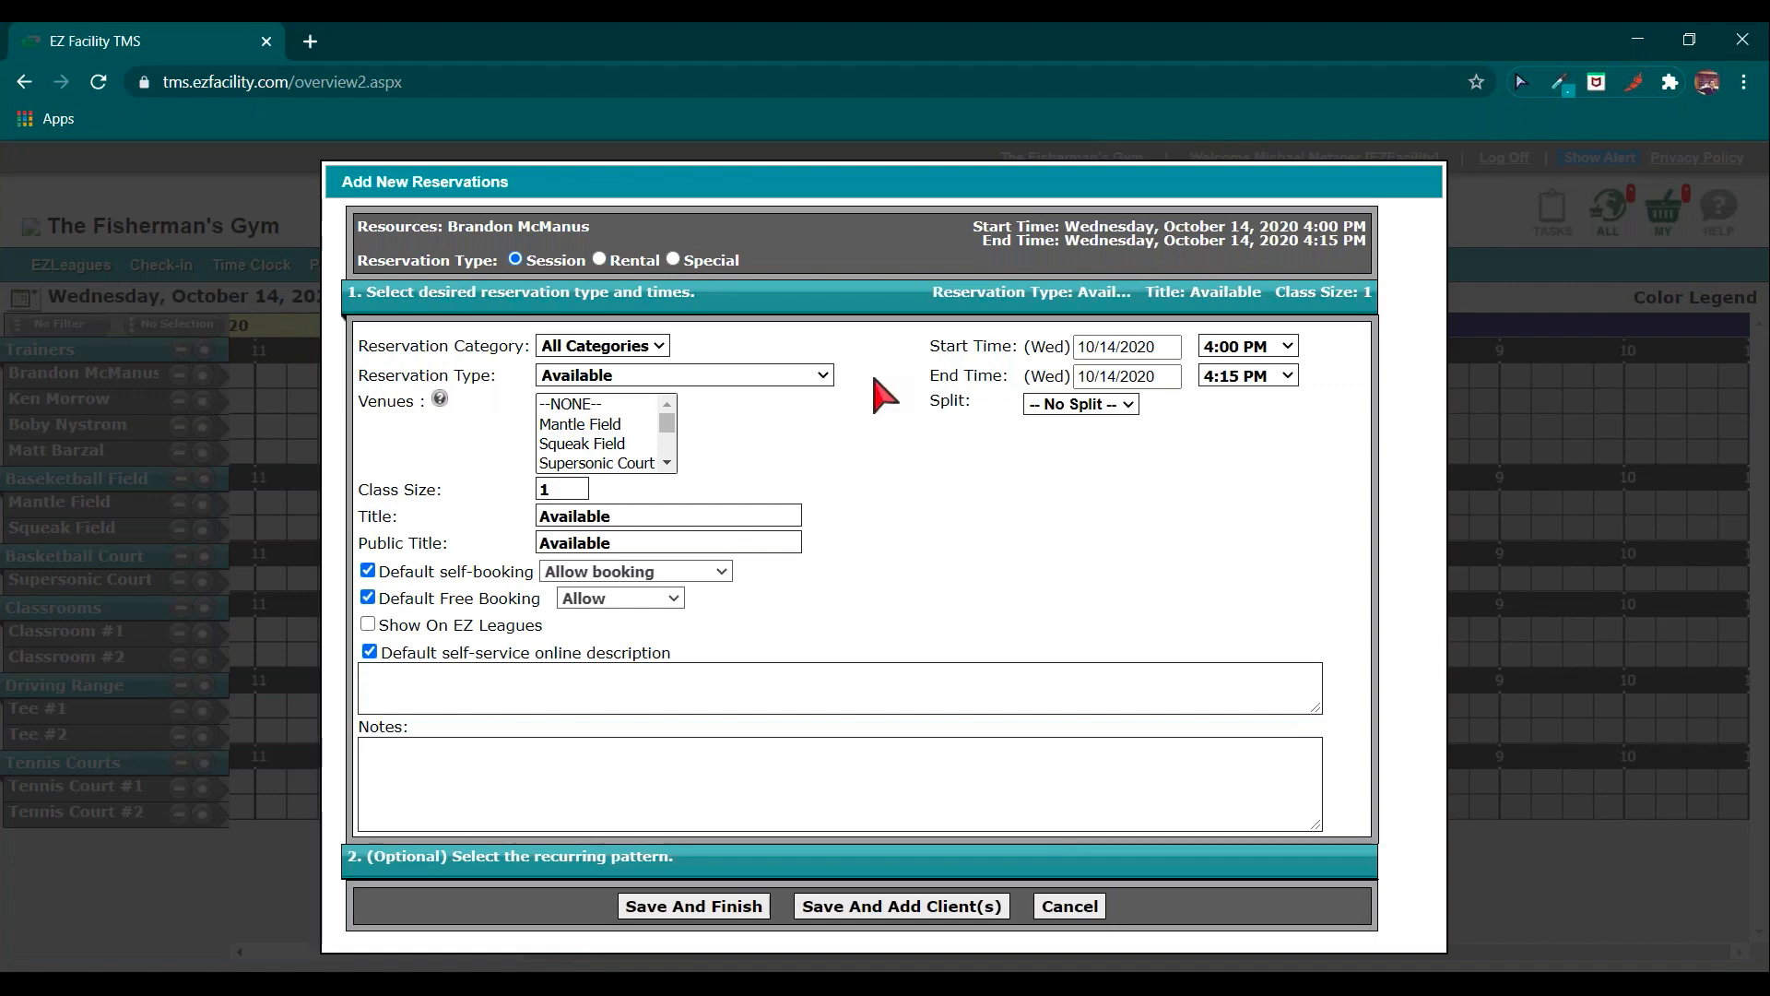
triple_click(478, 378)
click(645, 378)
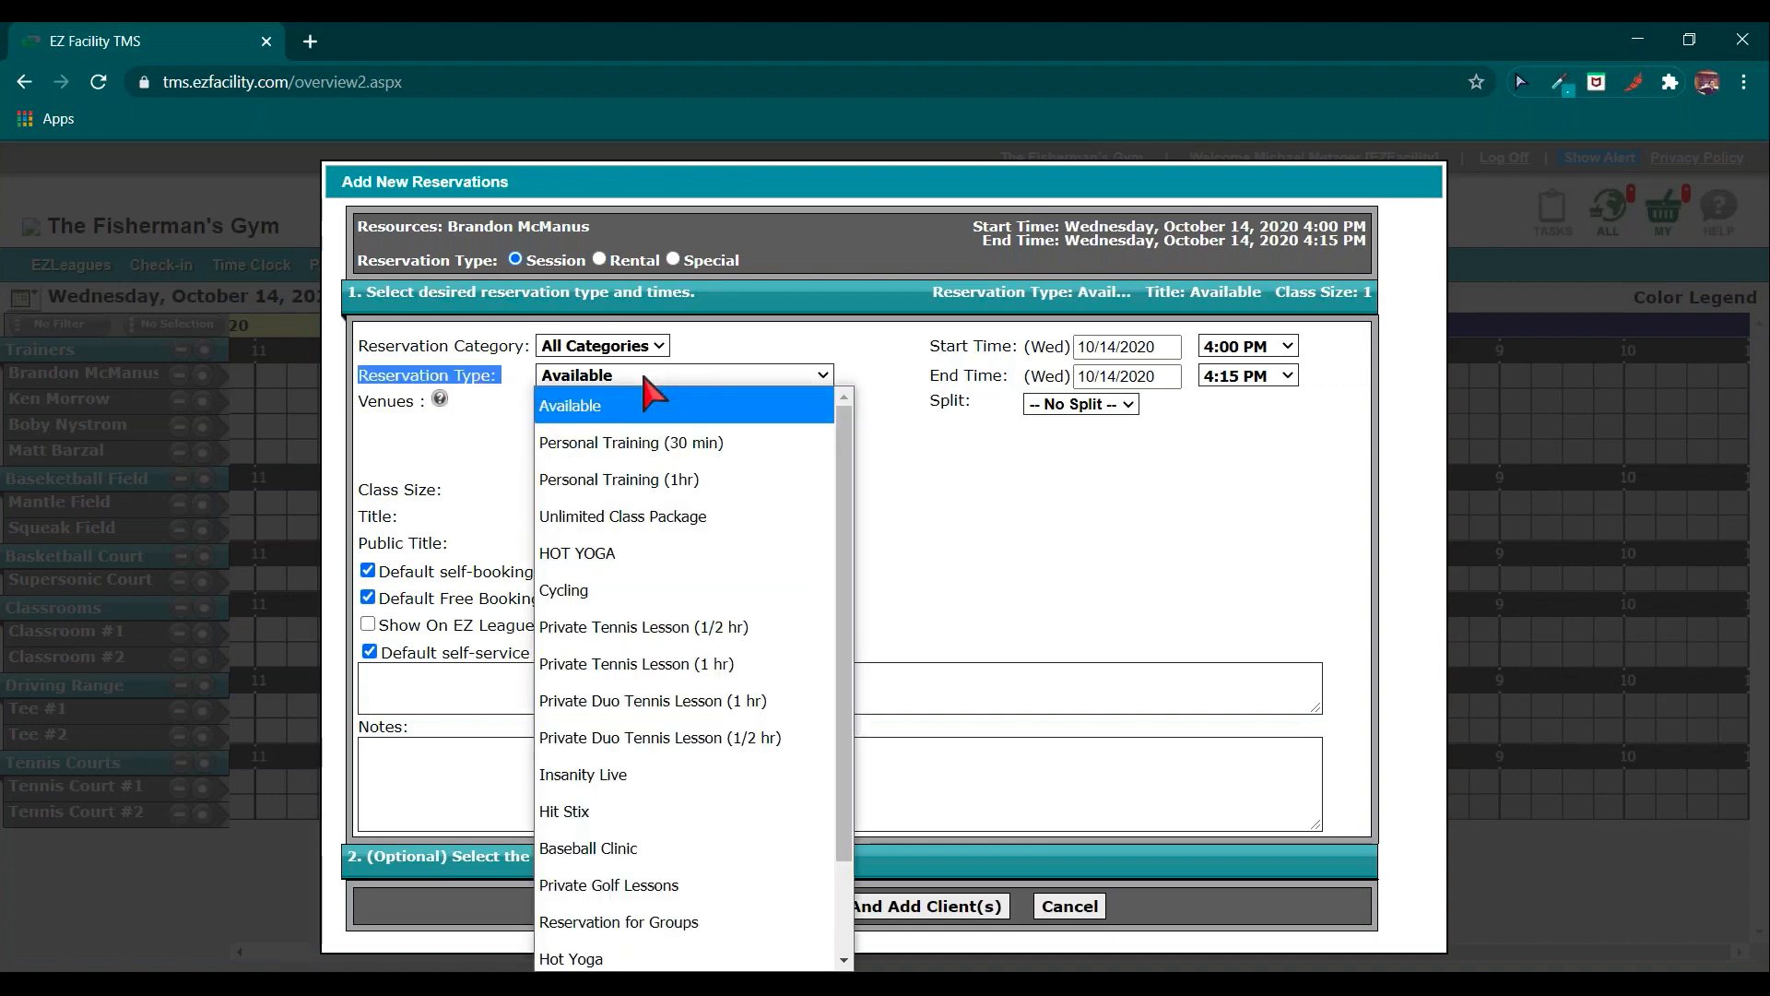
click(701, 478)
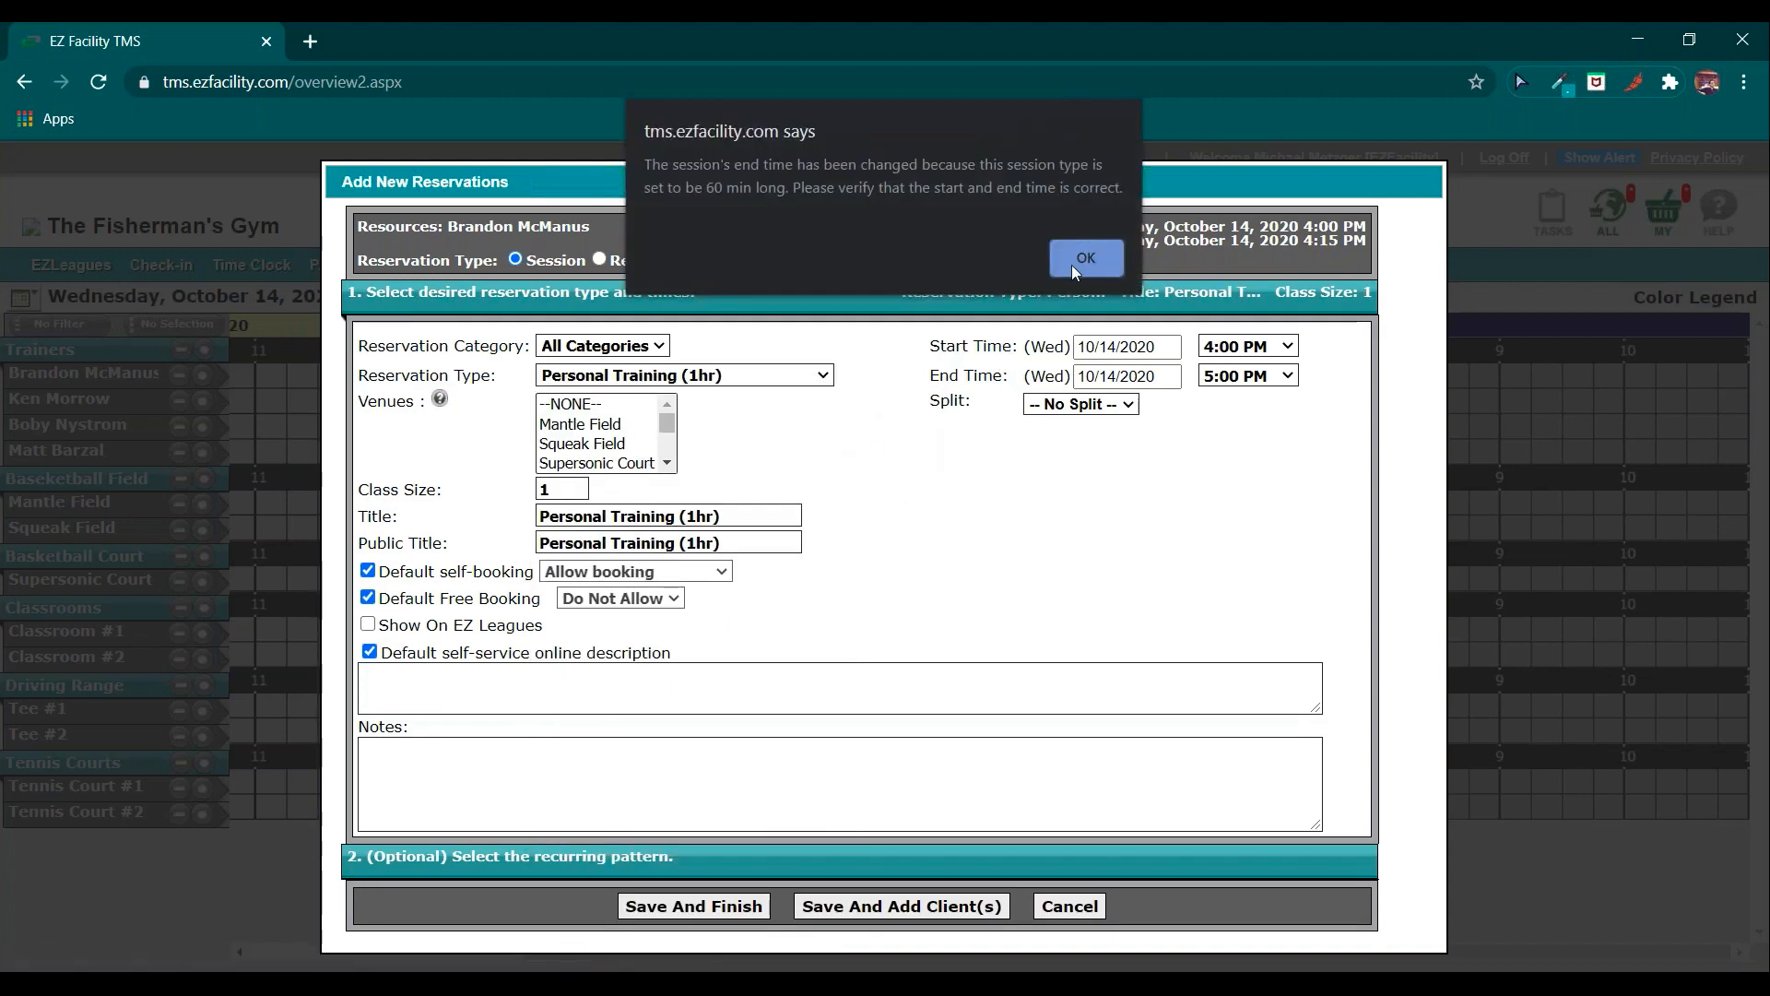
click(1073, 262)
Switch the new session's reservation type to HOT YOGA, accept the adjusted end time and save the reservation.
click(823, 378)
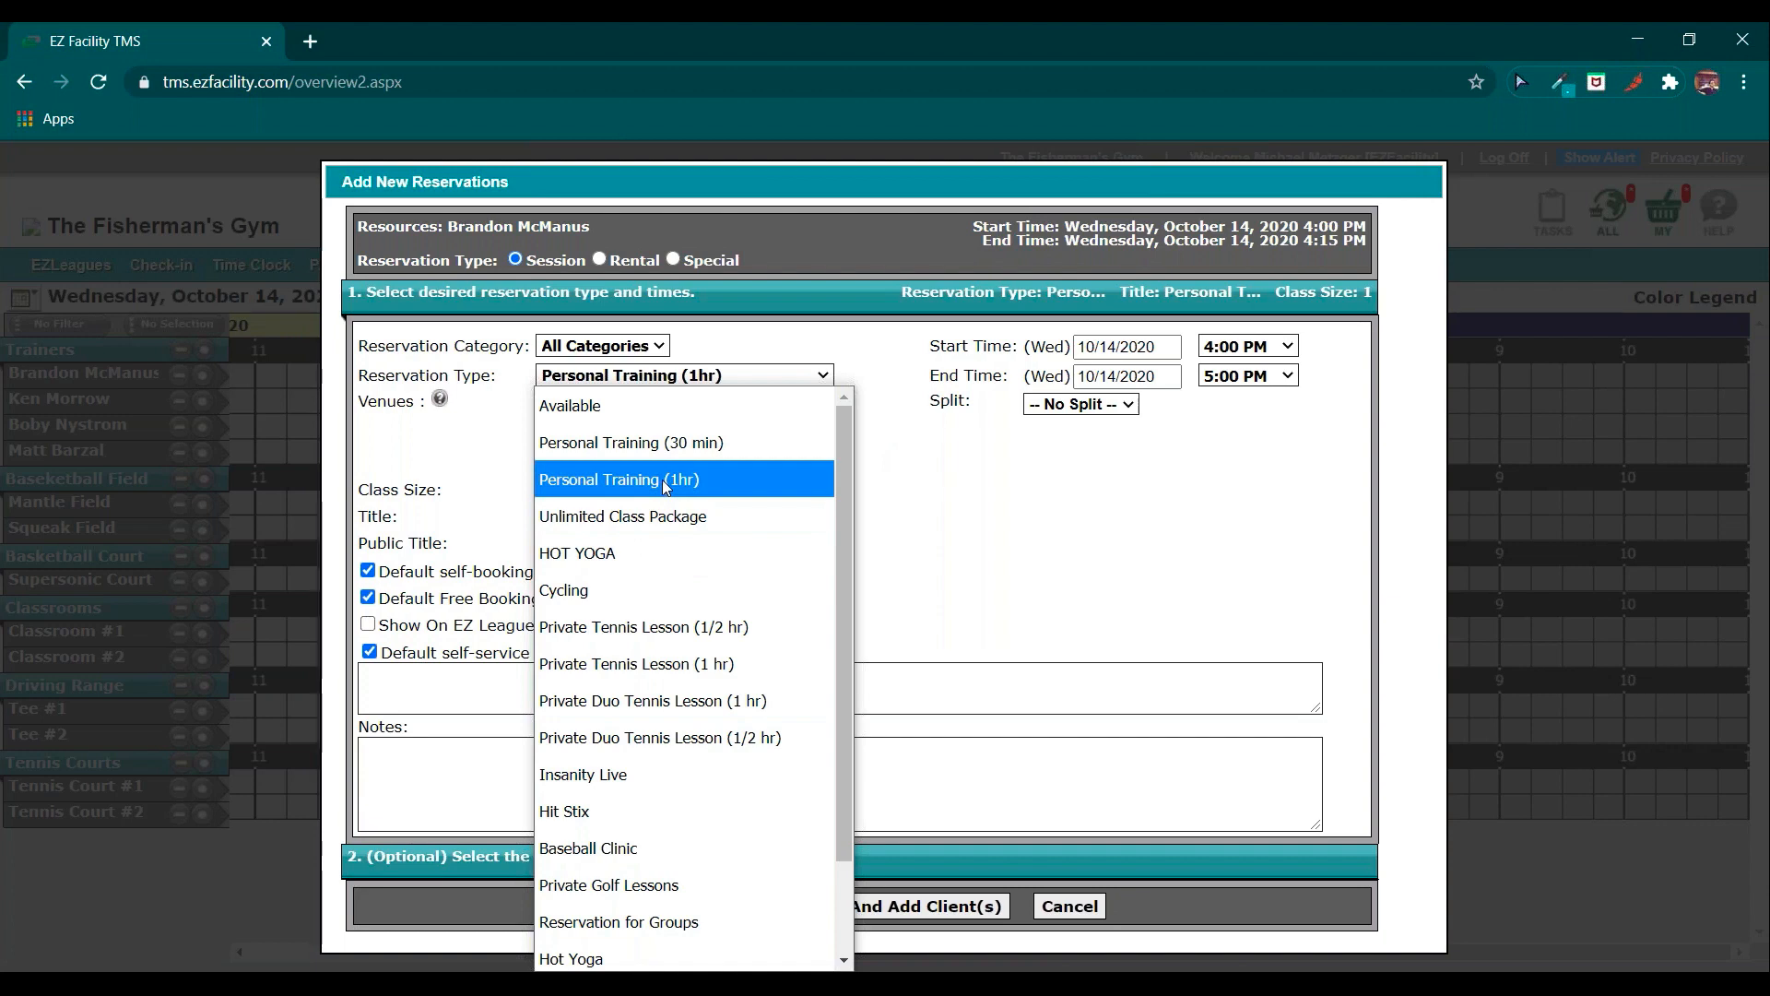
scroll(662, 479, down, 1)
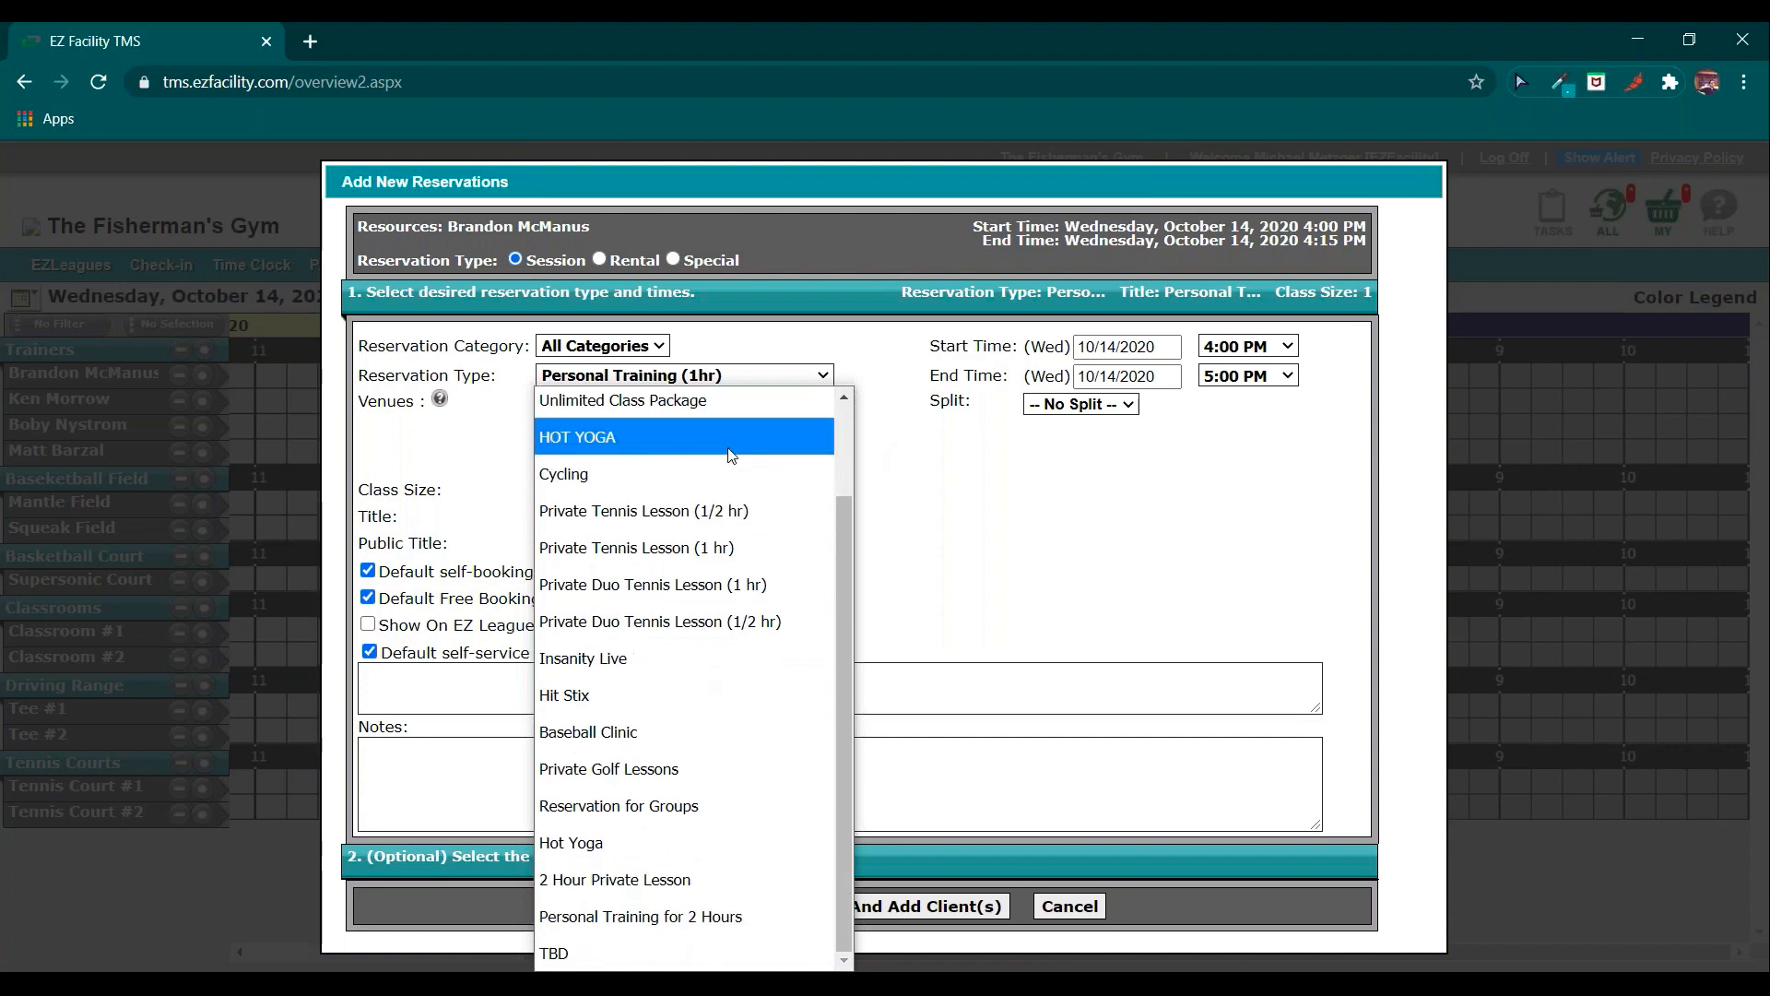
click(727, 456)
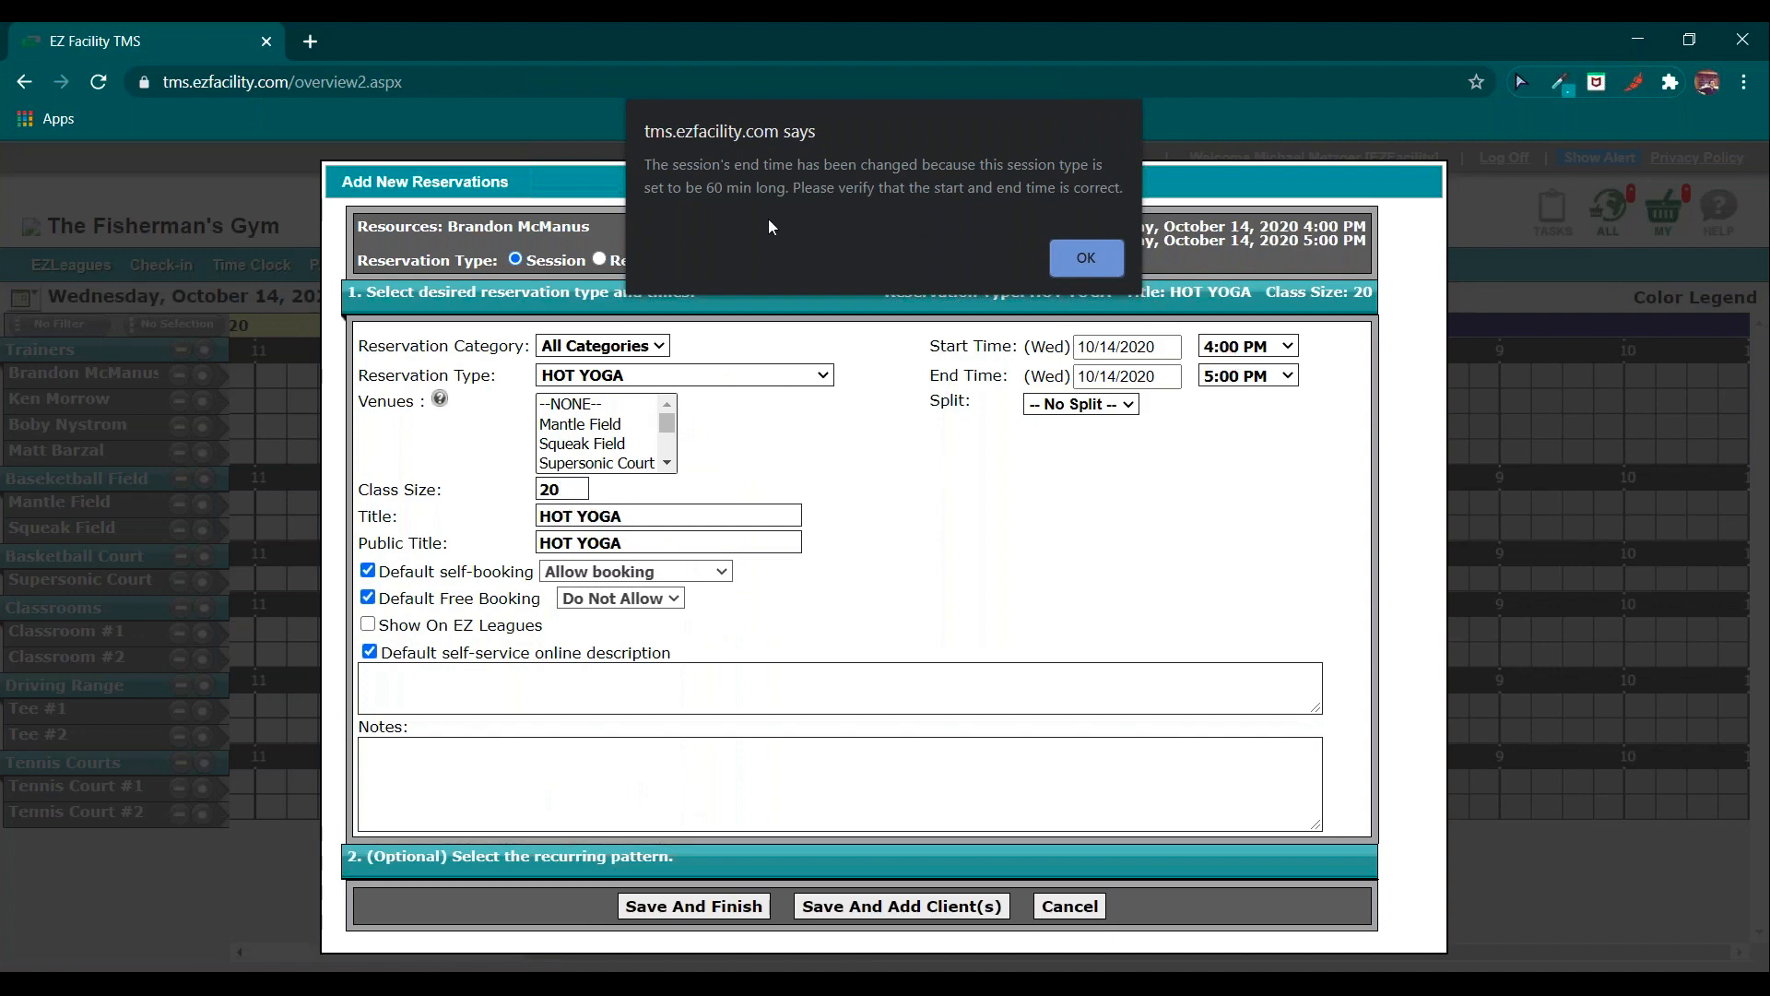
triple_click(780, 190)
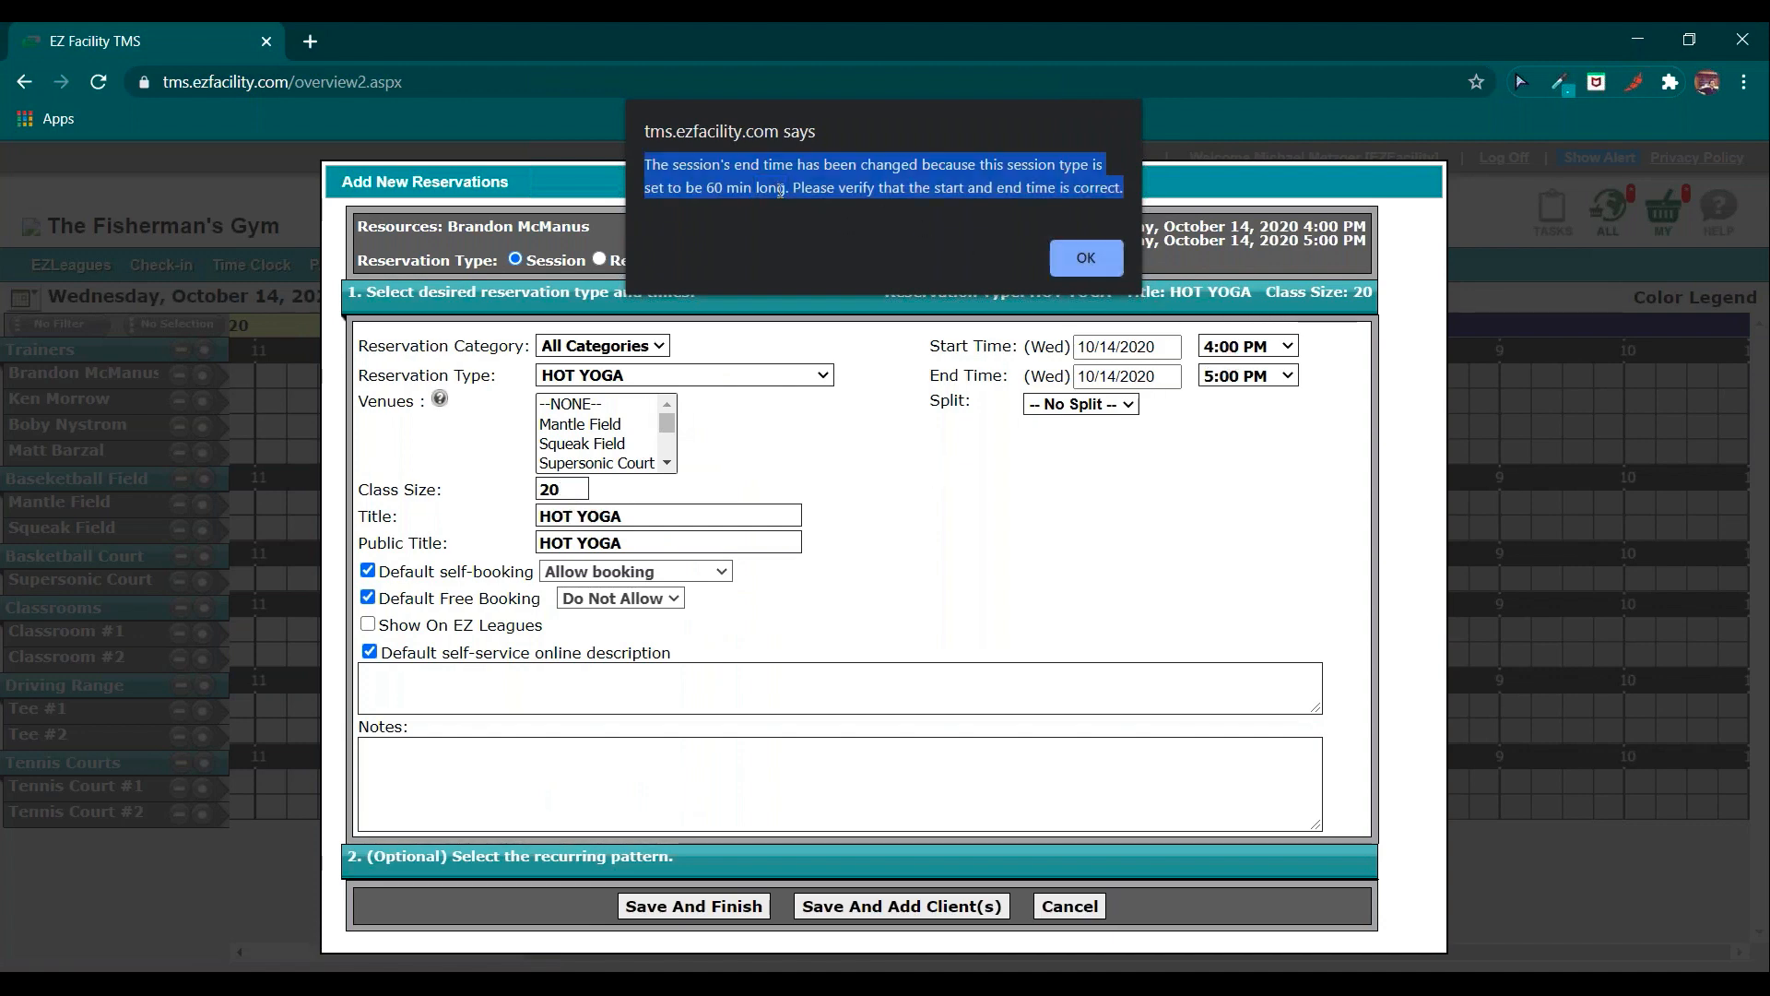
click(1085, 256)
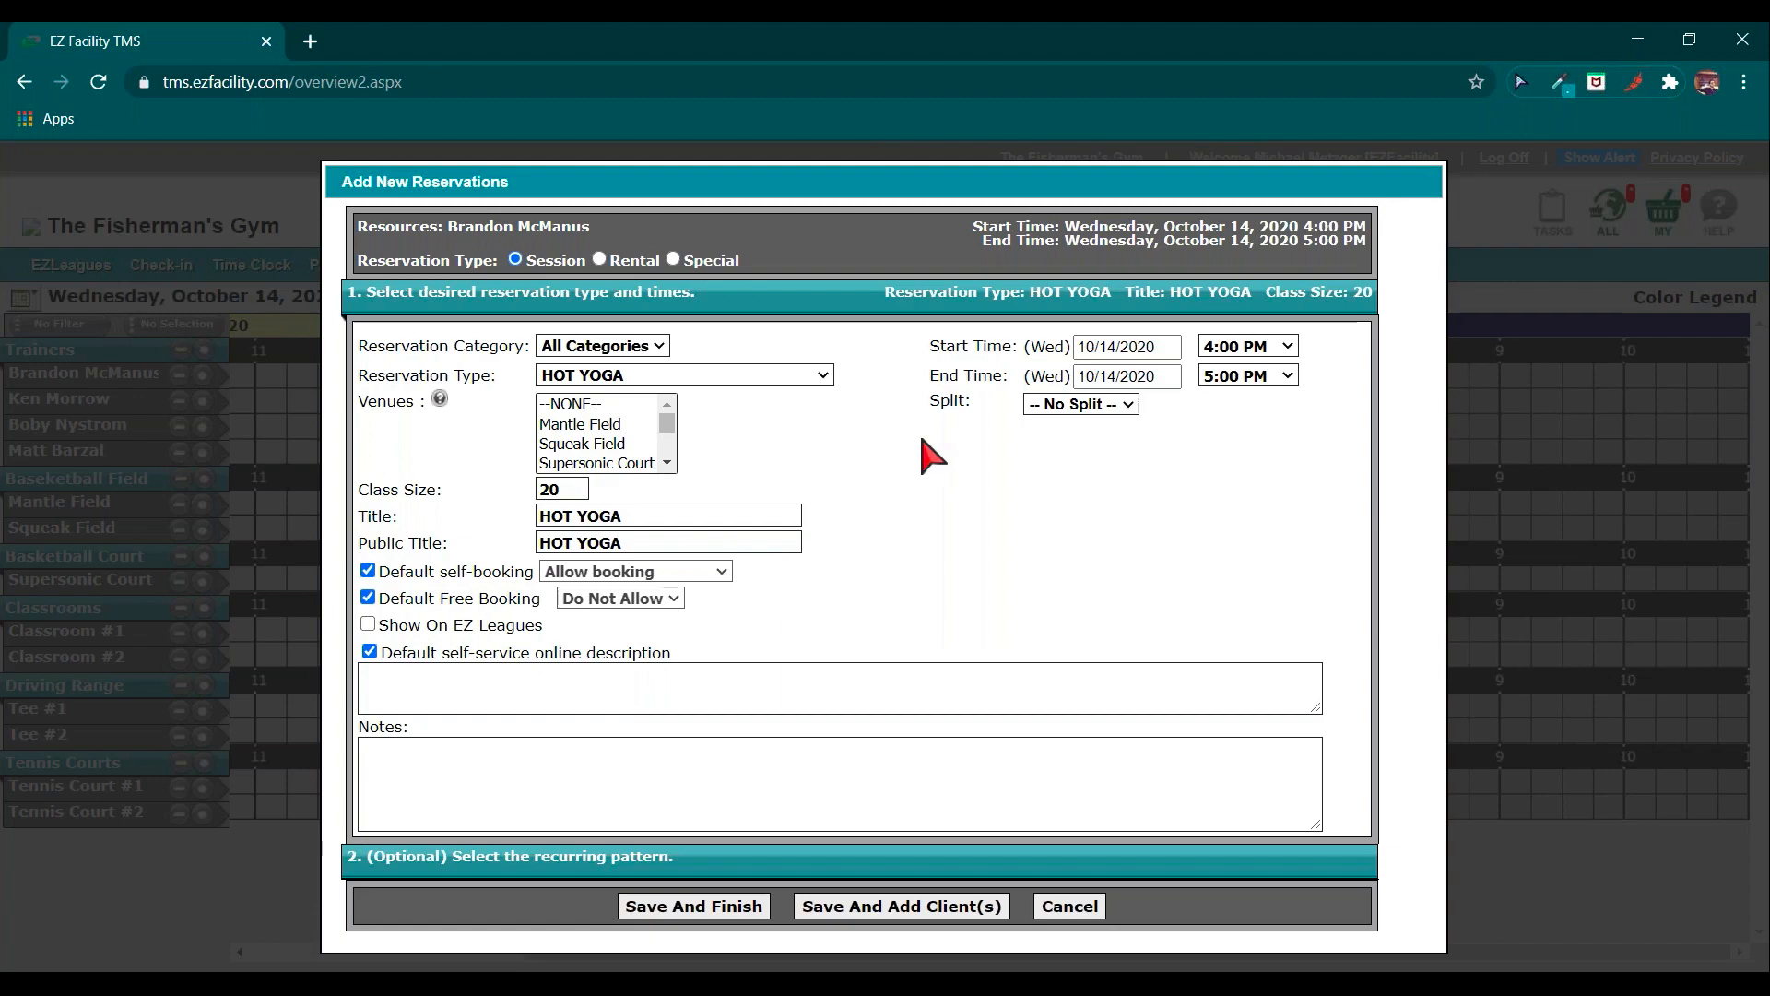
click(758, 913)
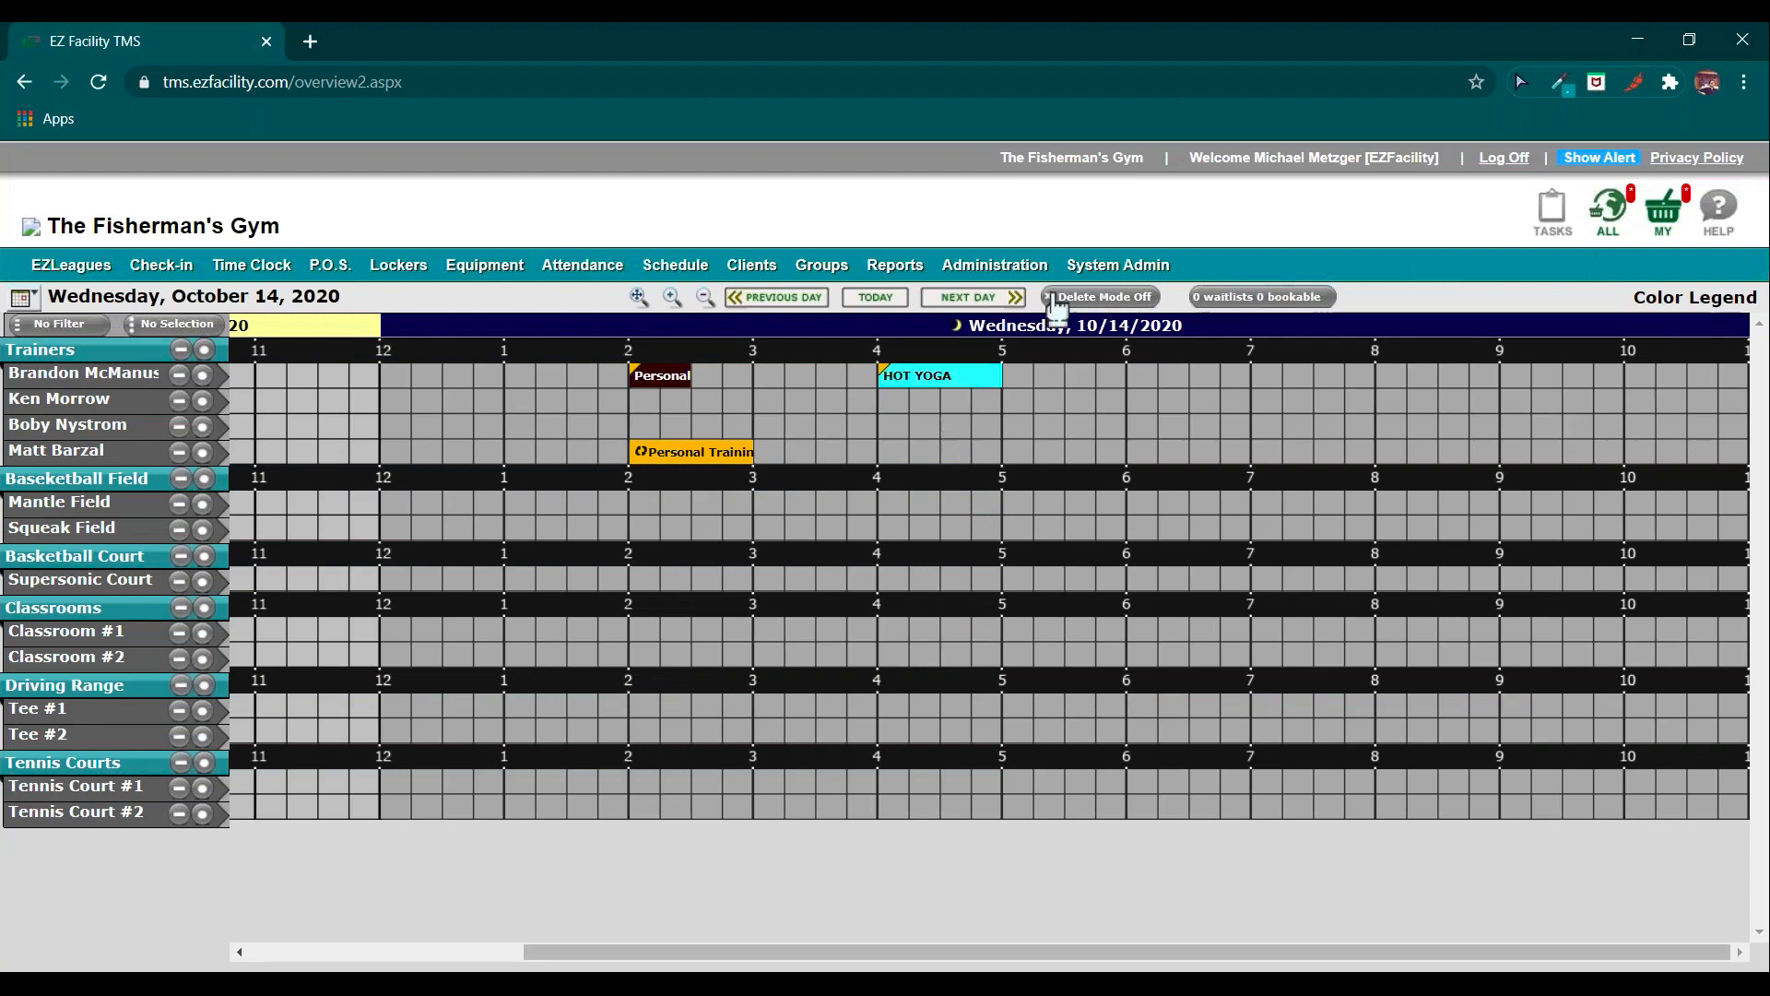
Return to the reservation types under the Packages administration and review the full list of configured types.
click(1014, 265)
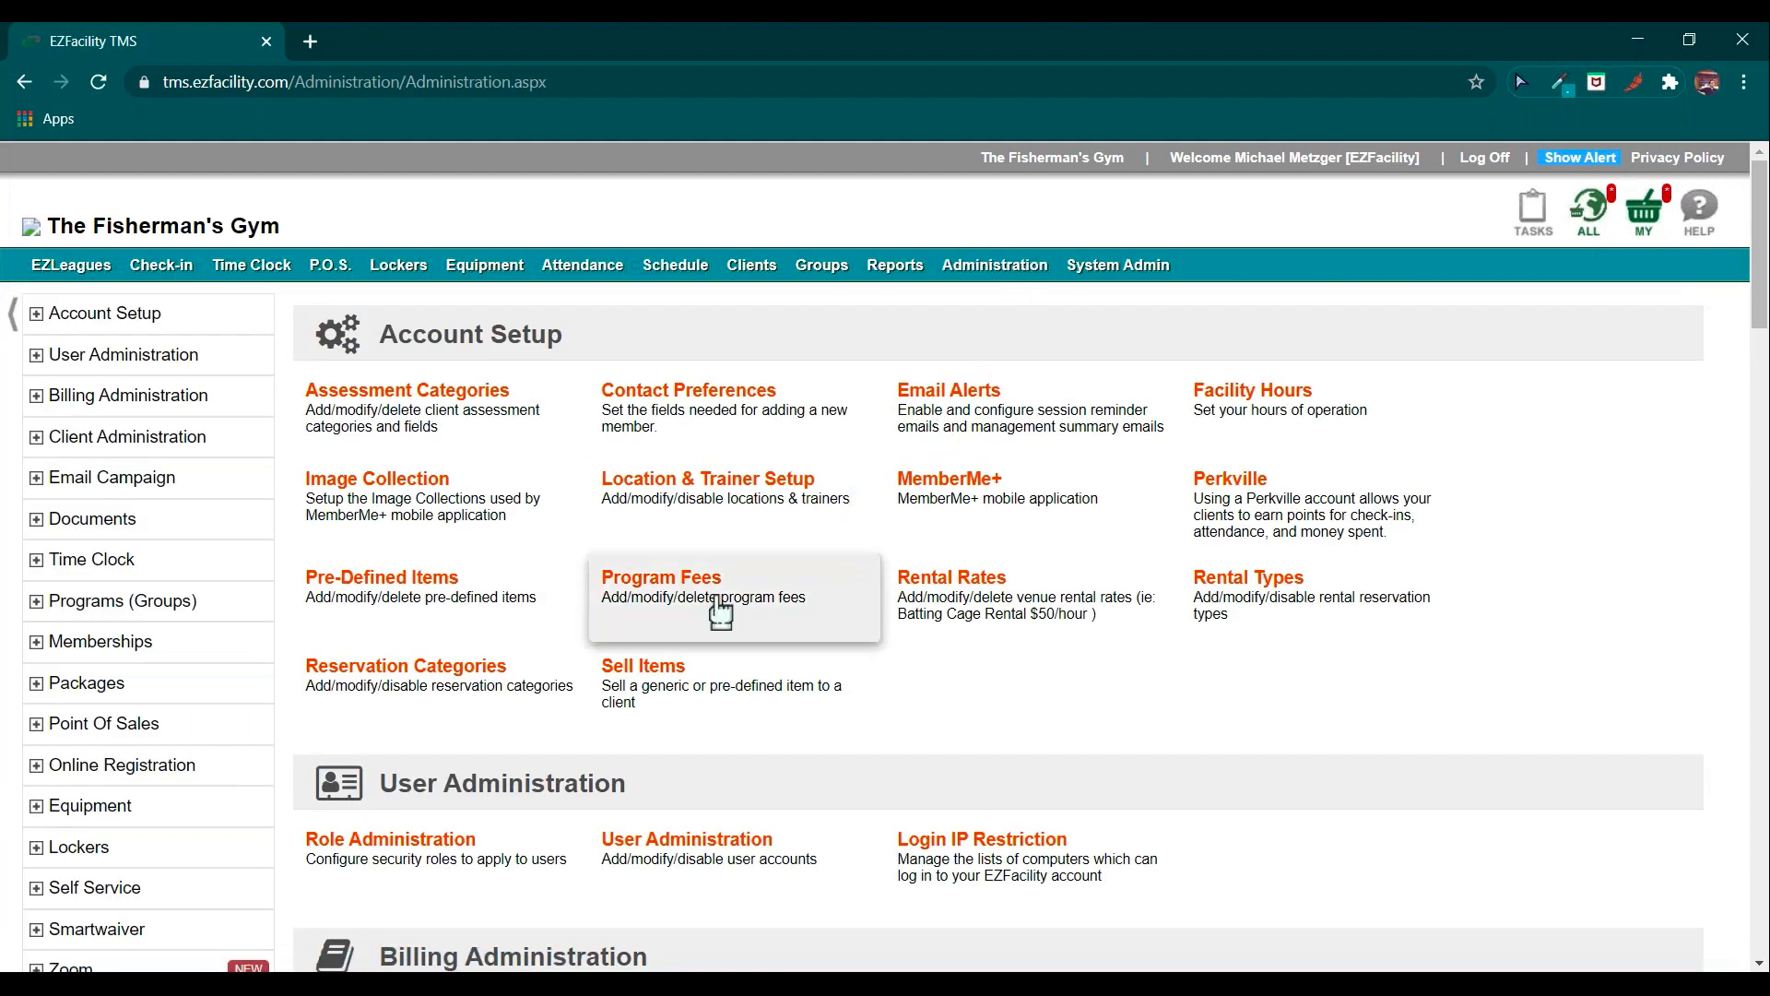
click(171, 688)
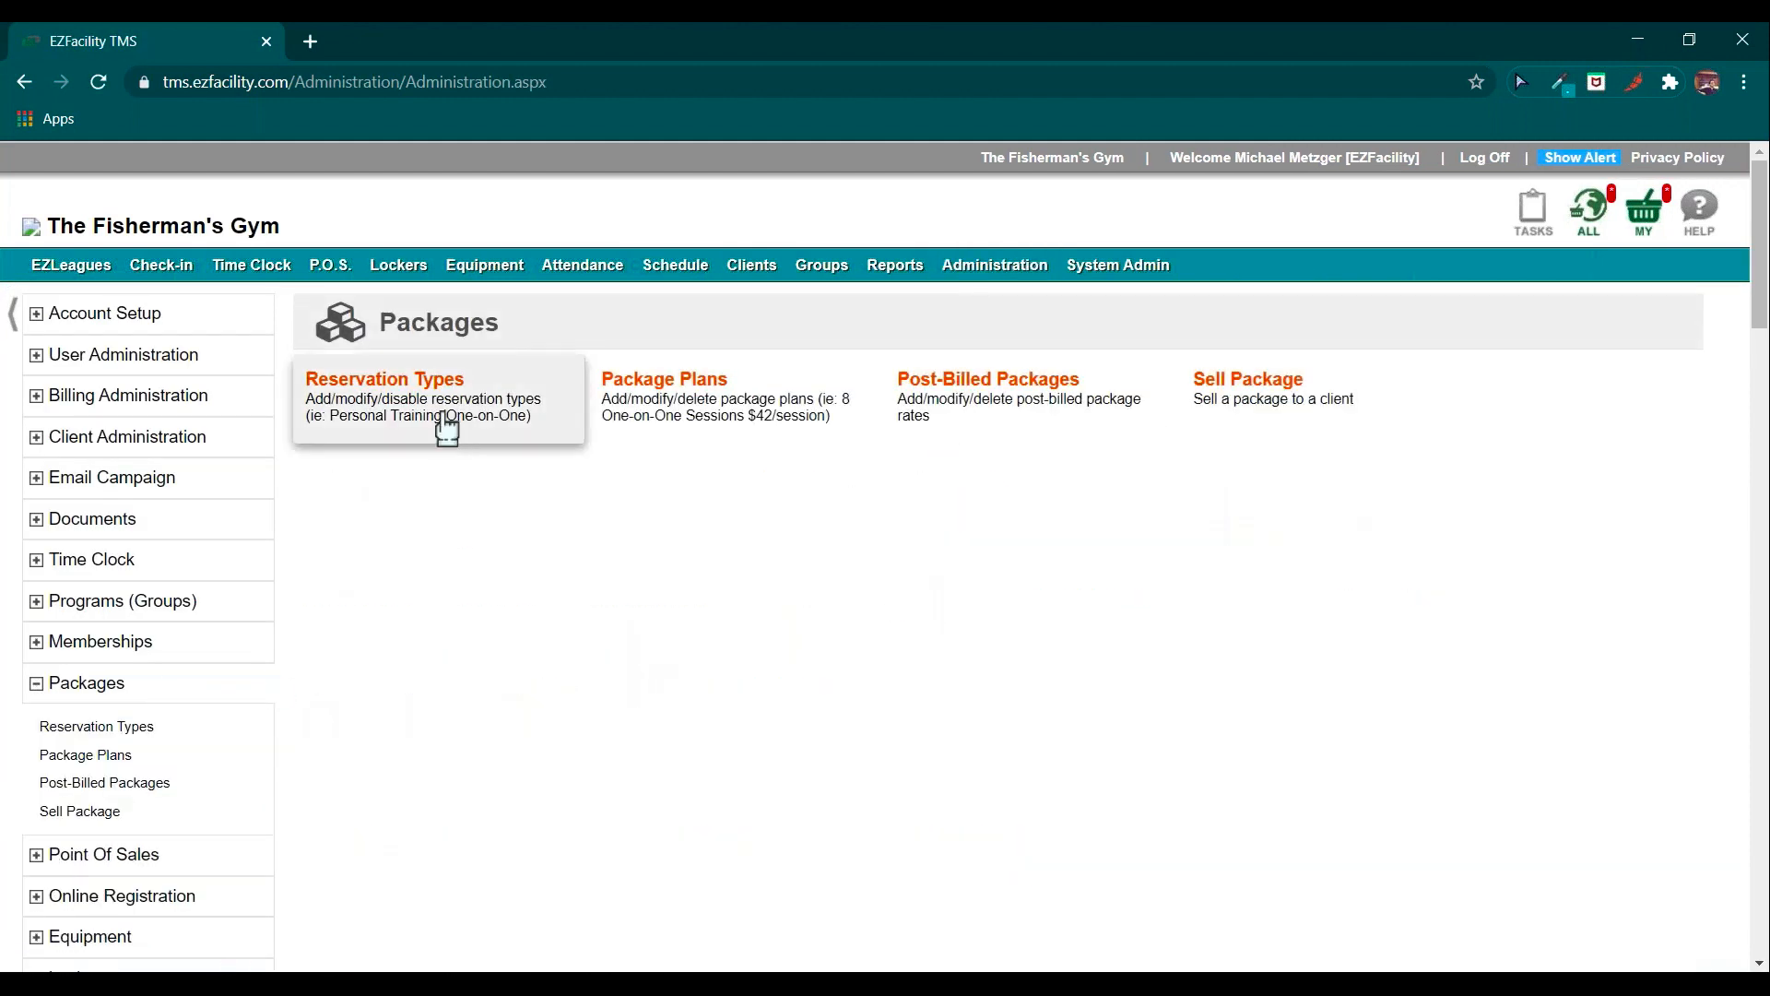
click(448, 426)
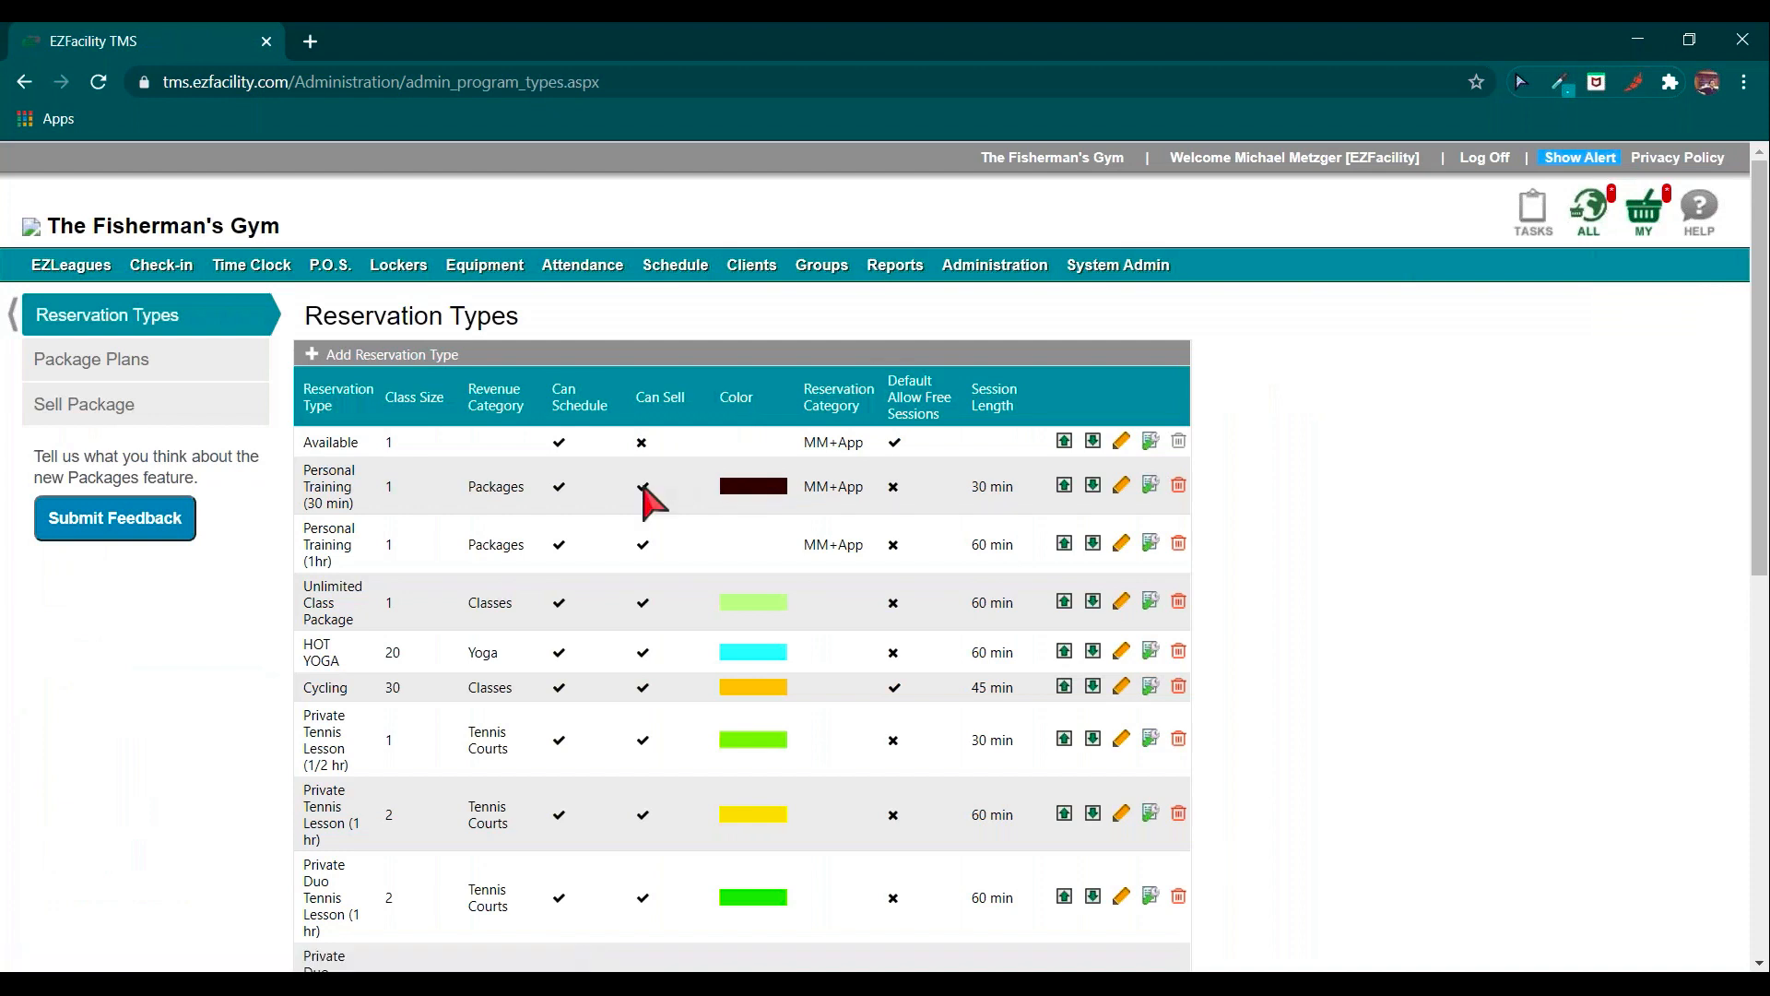
triple_click(424, 327)
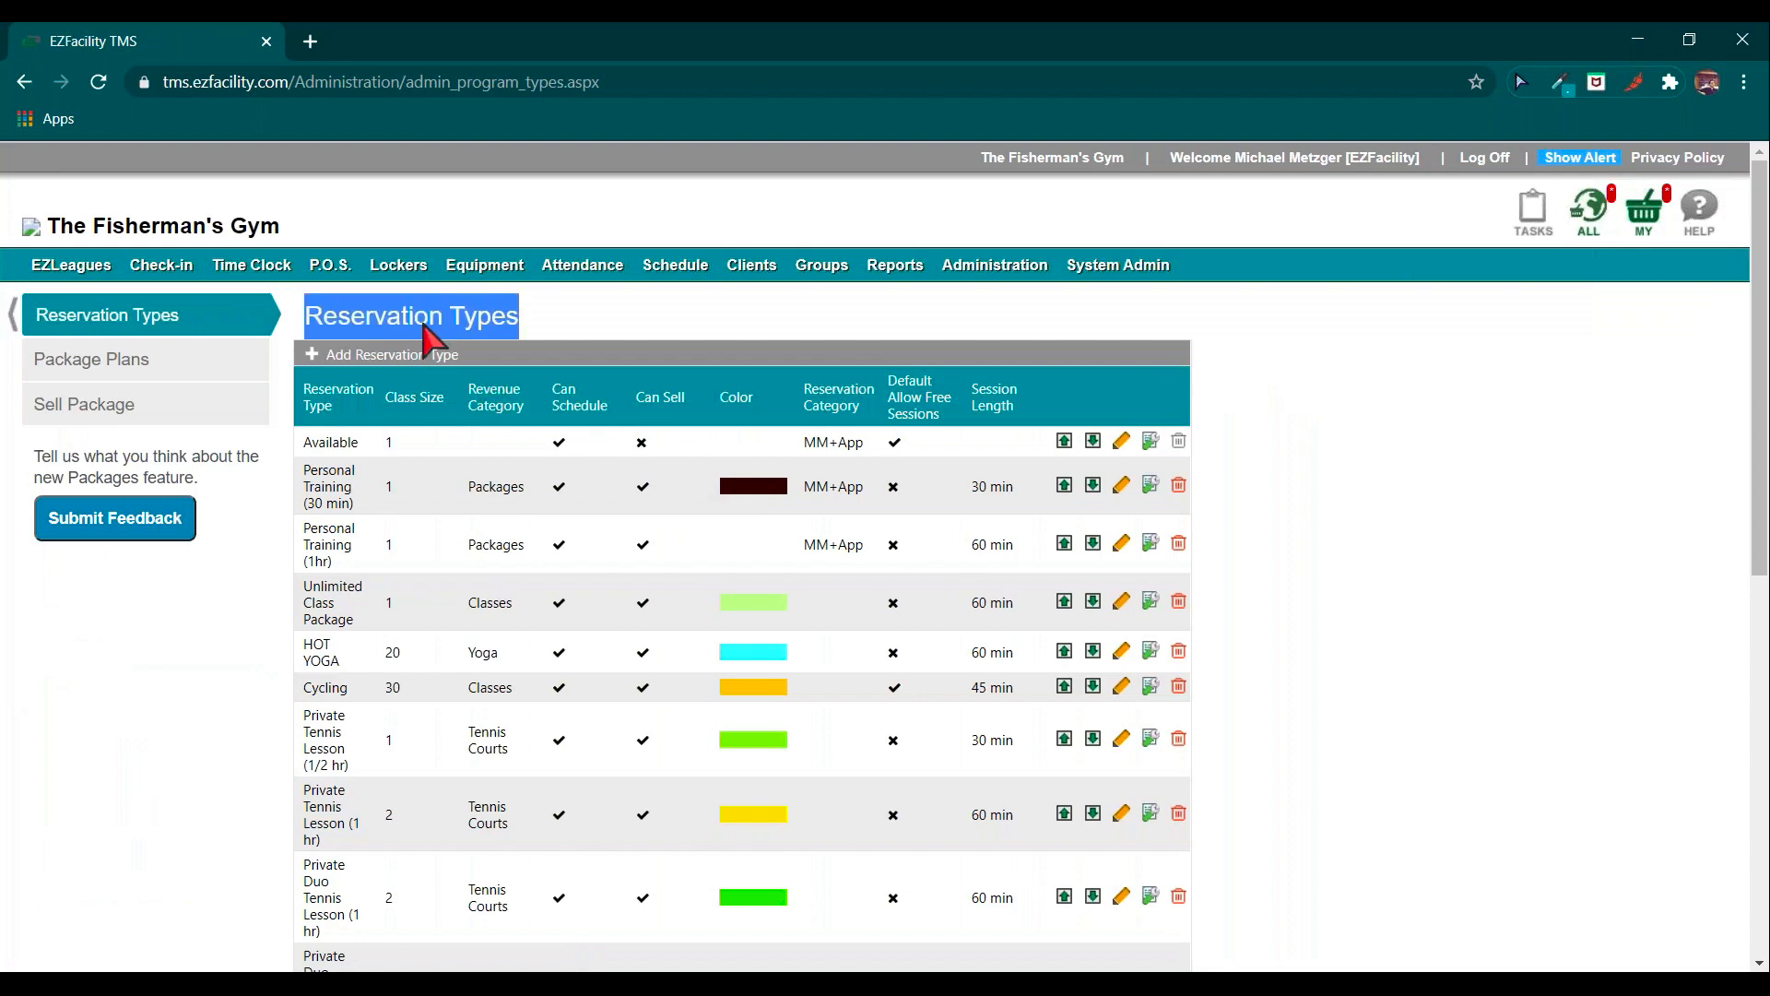
scroll(416, 480, down, 4)
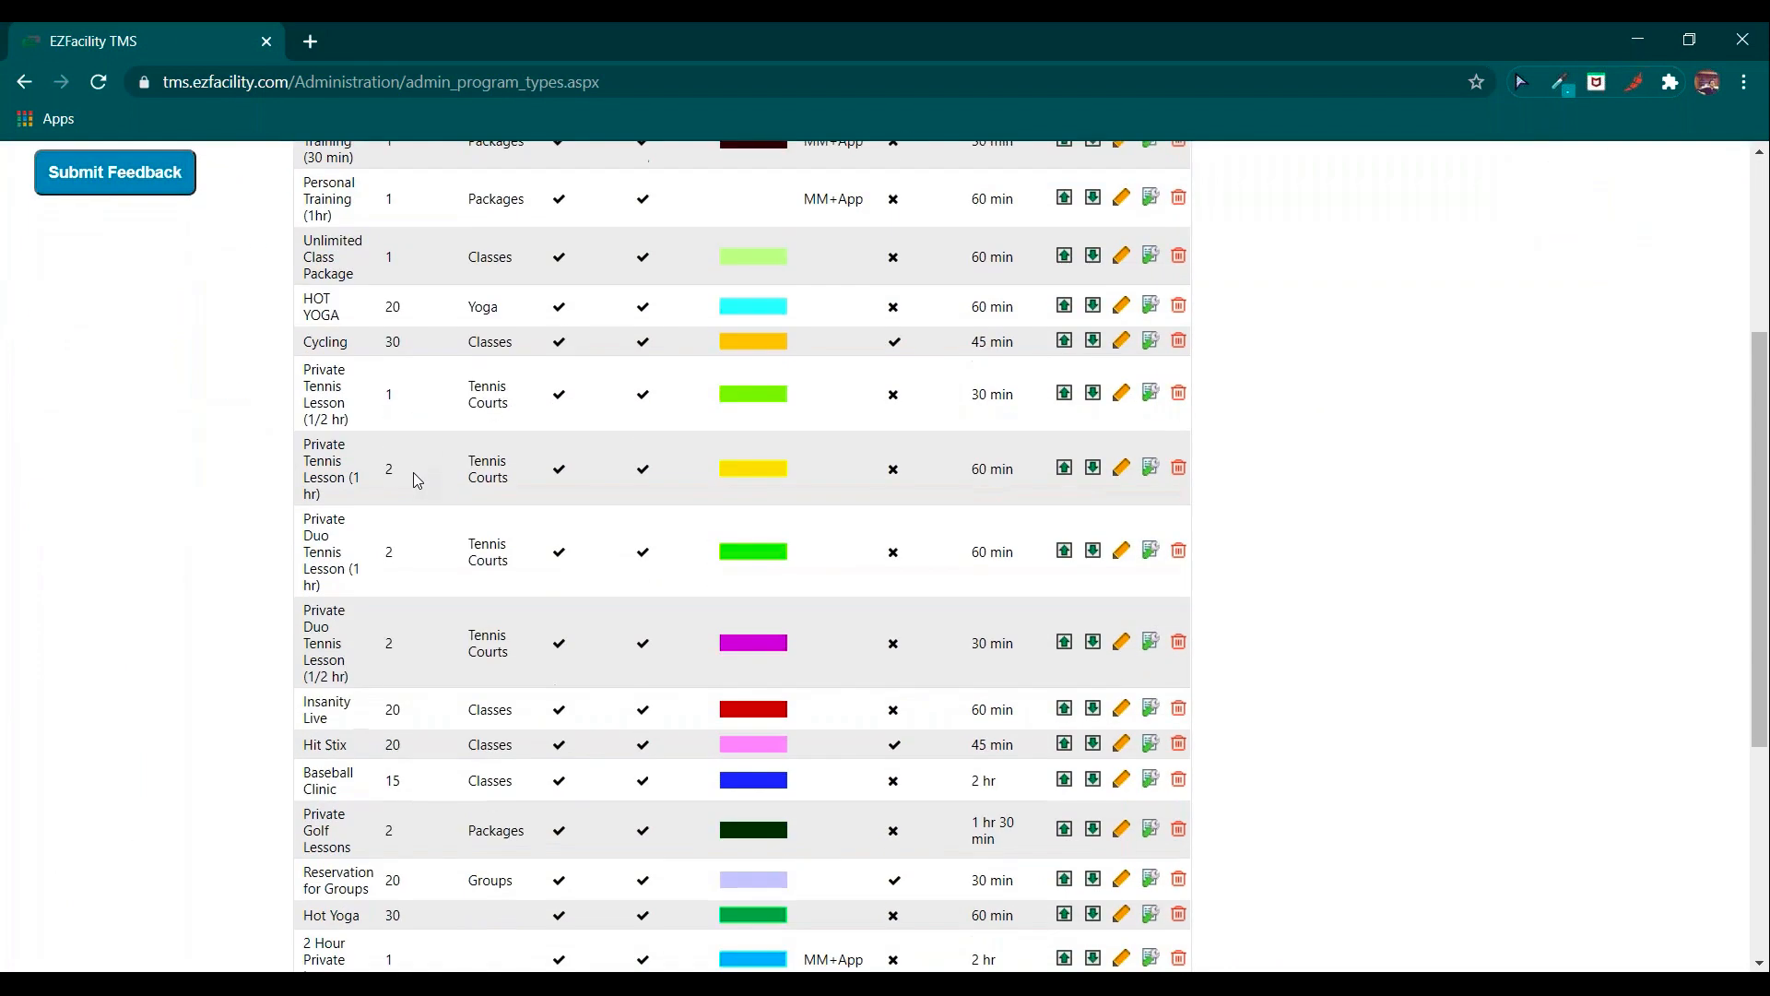
scroll(416, 480, down, 3)
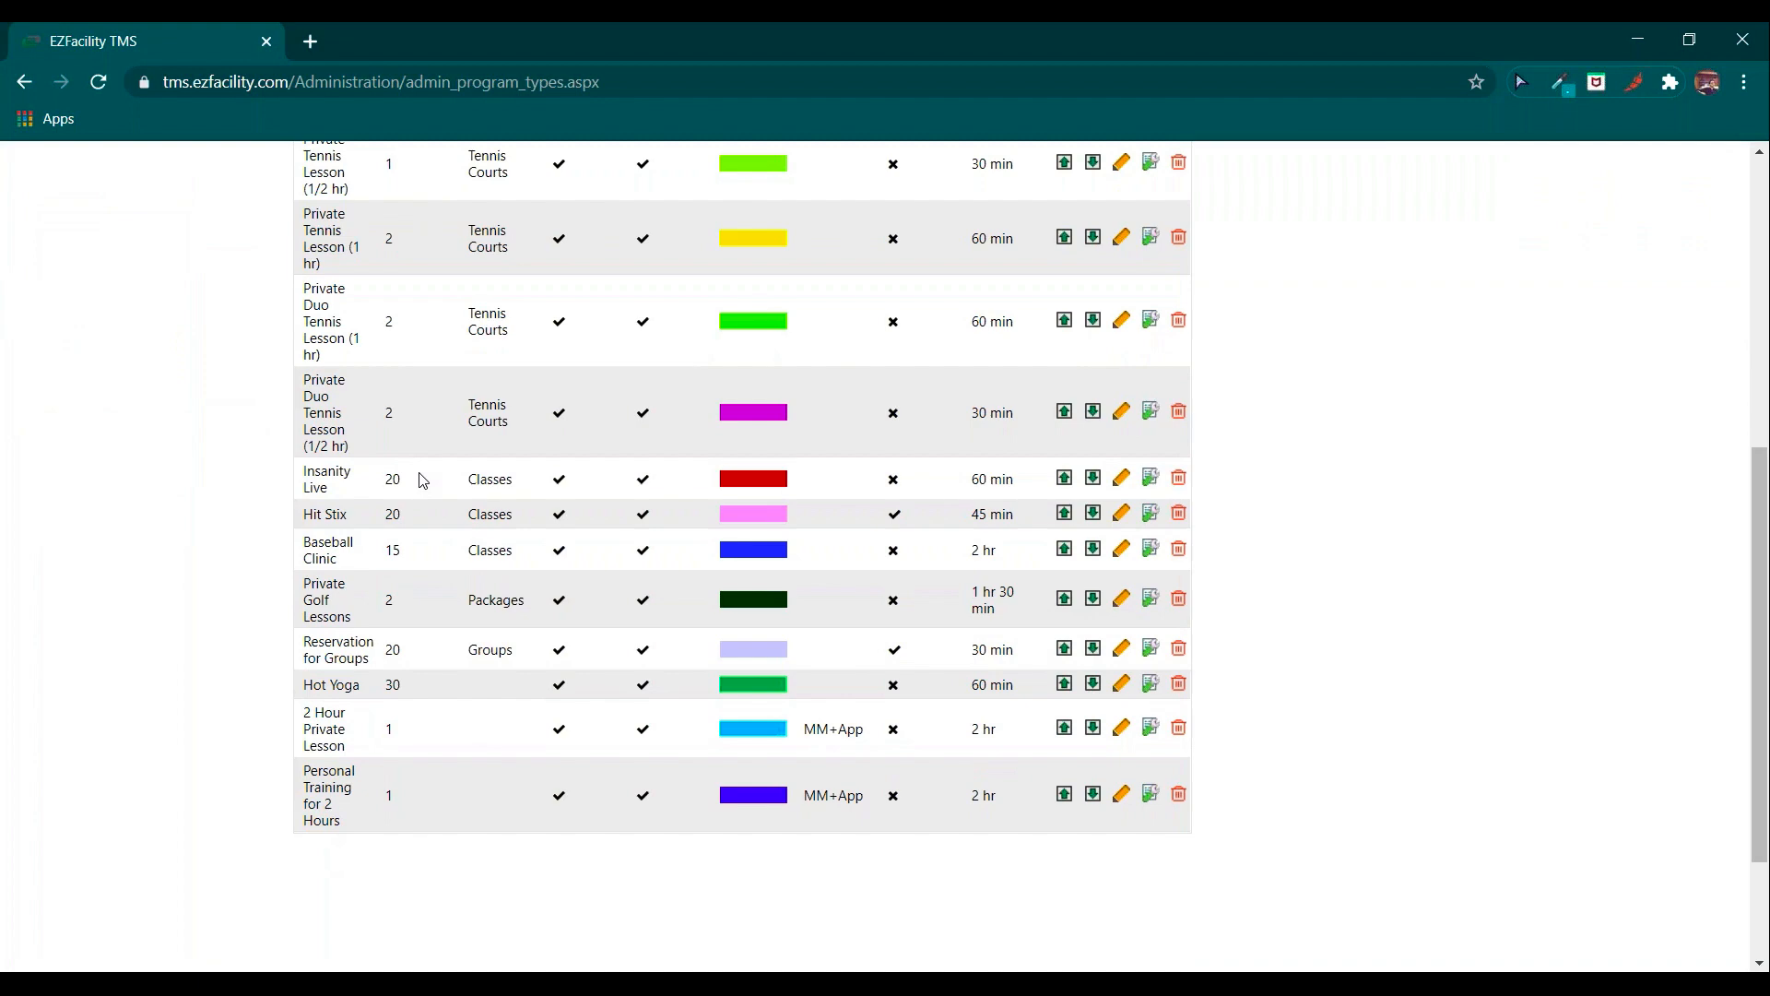
scroll(422, 481, up, 7)
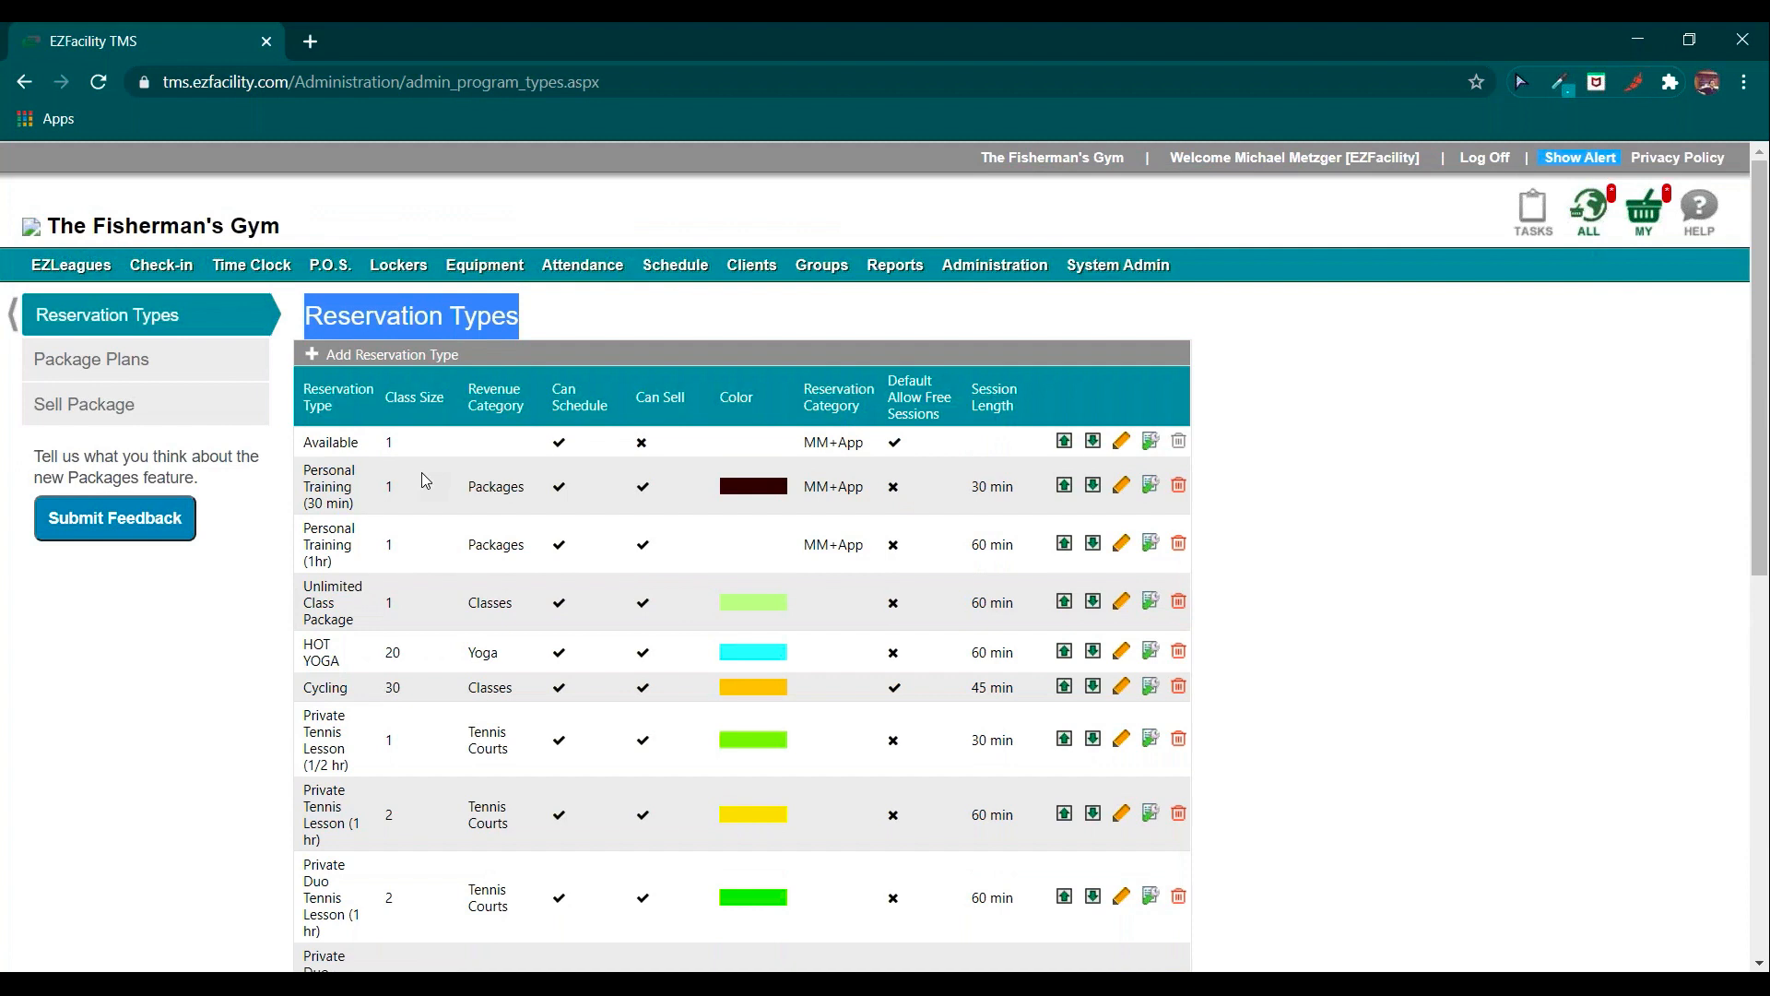
click(1620, 749)
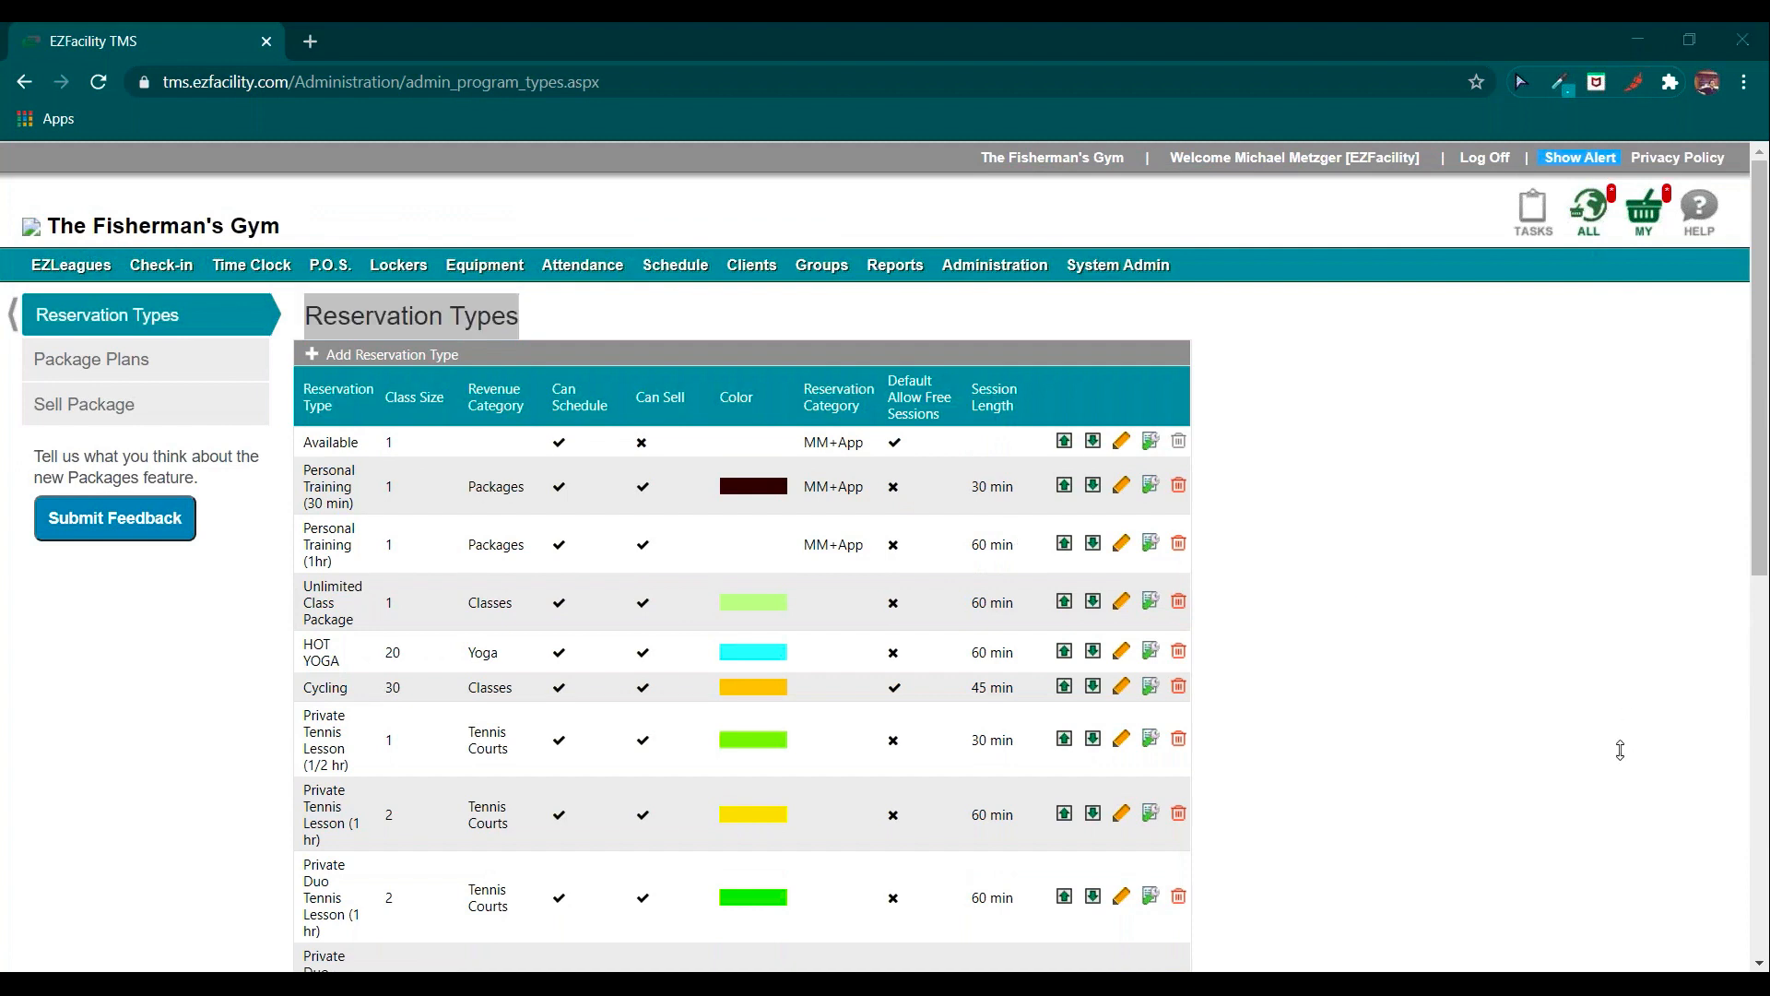
click(1274, 468)
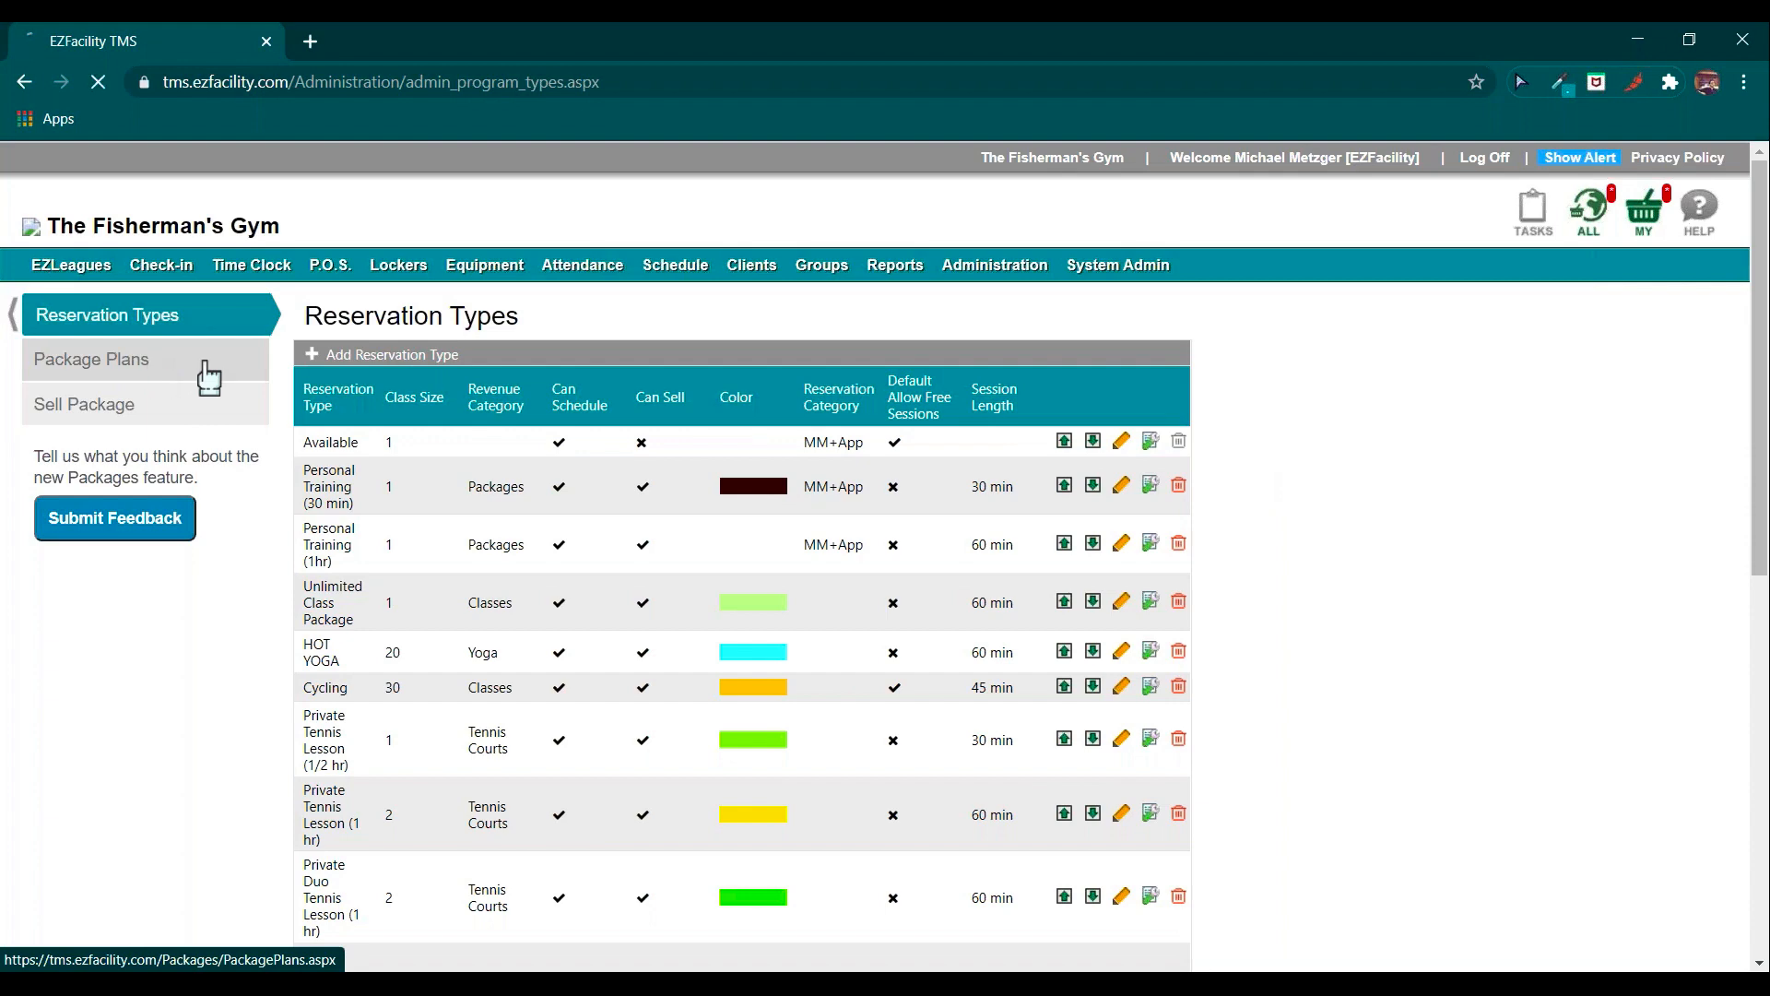
Start a new individual package plan and assign it the Personal Training (1hr) reservation type.
click(154, 369)
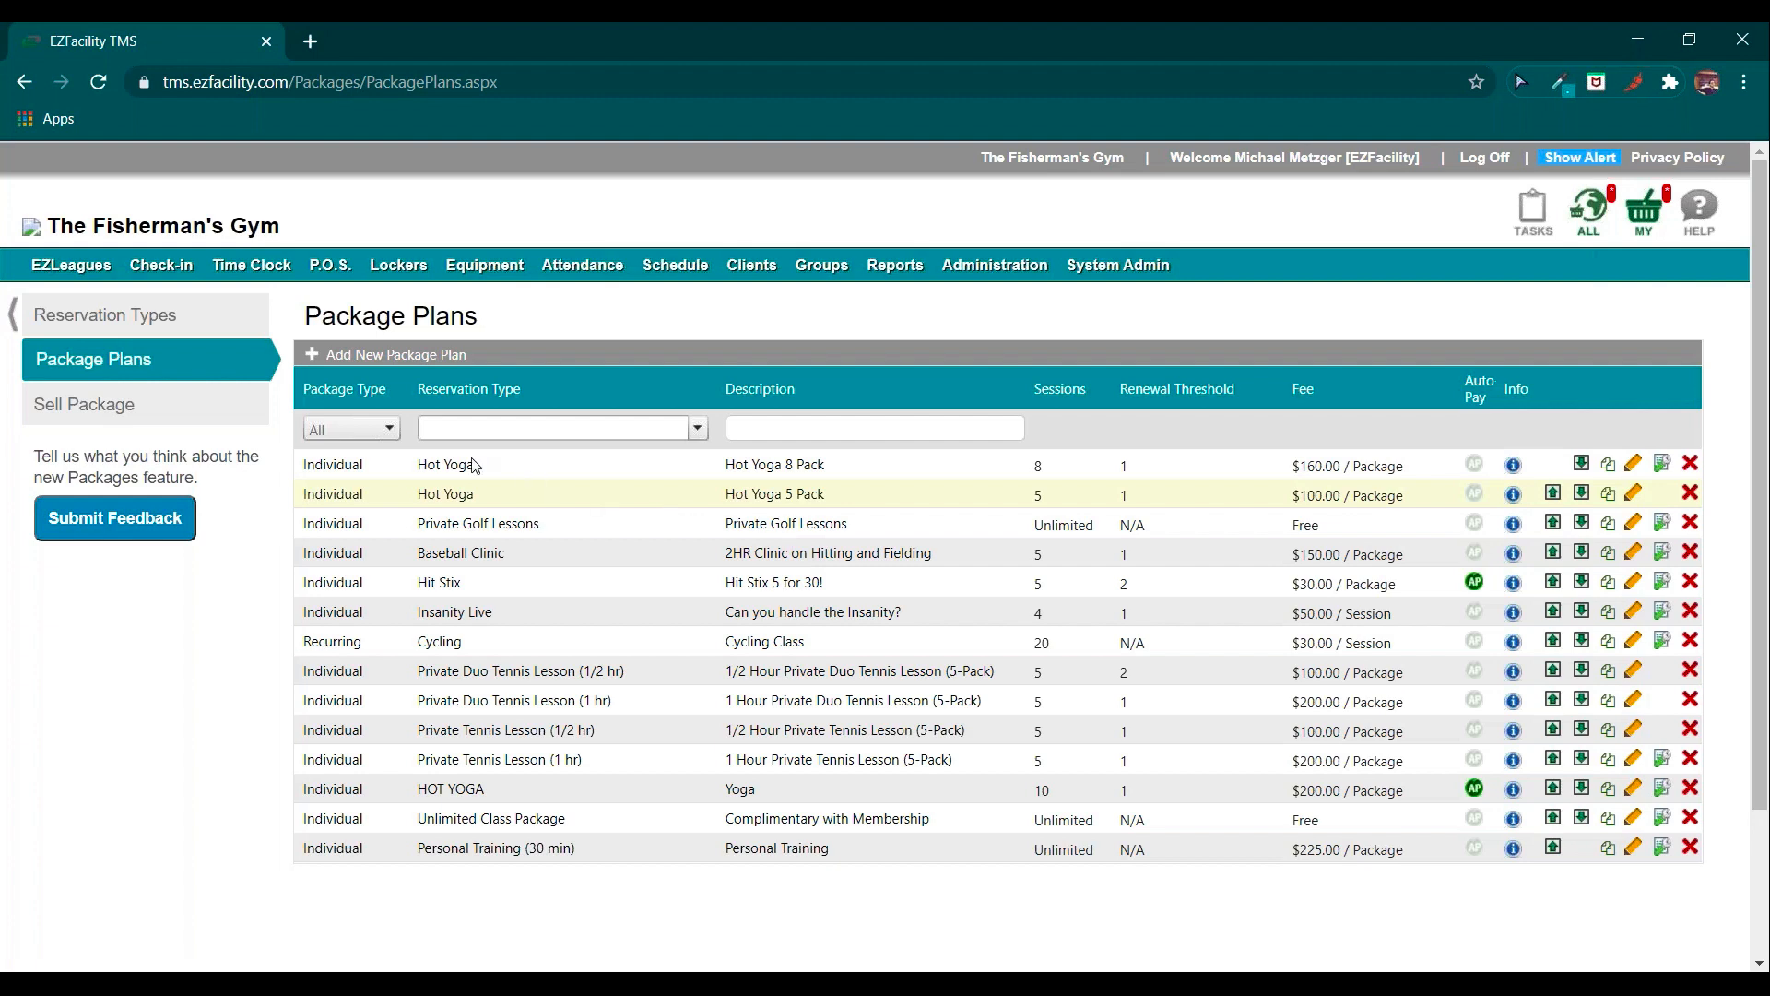
click(318, 358)
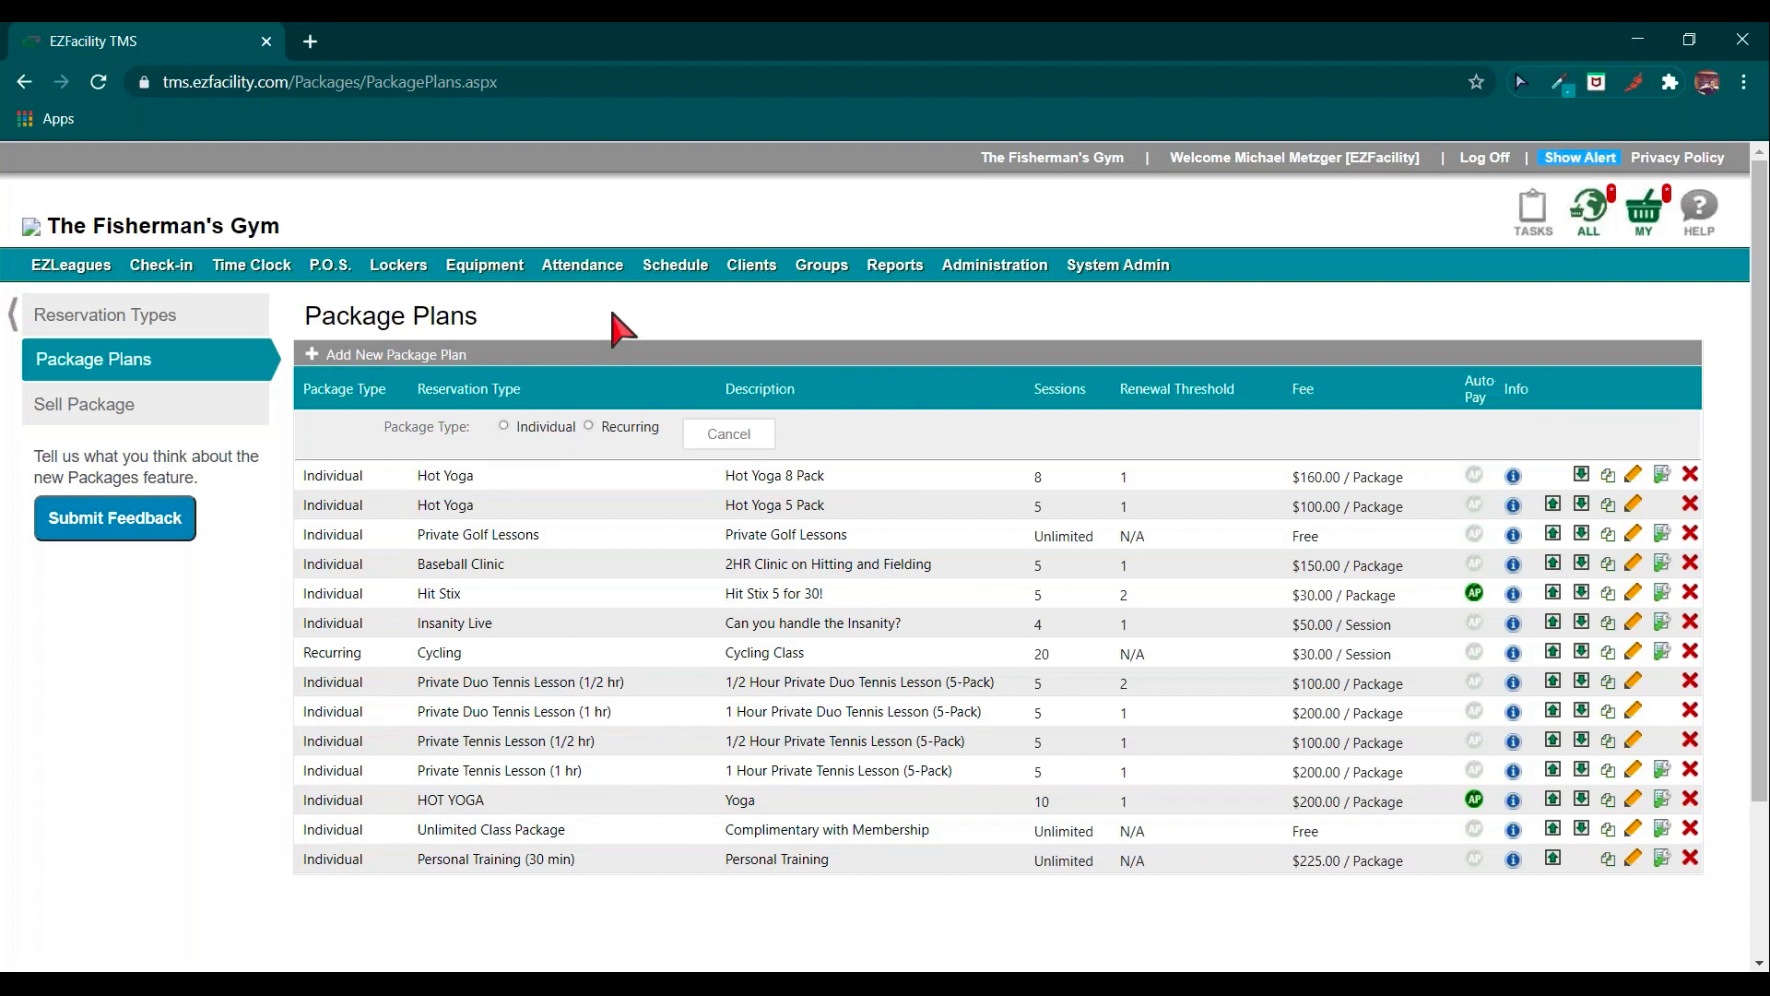
click(517, 428)
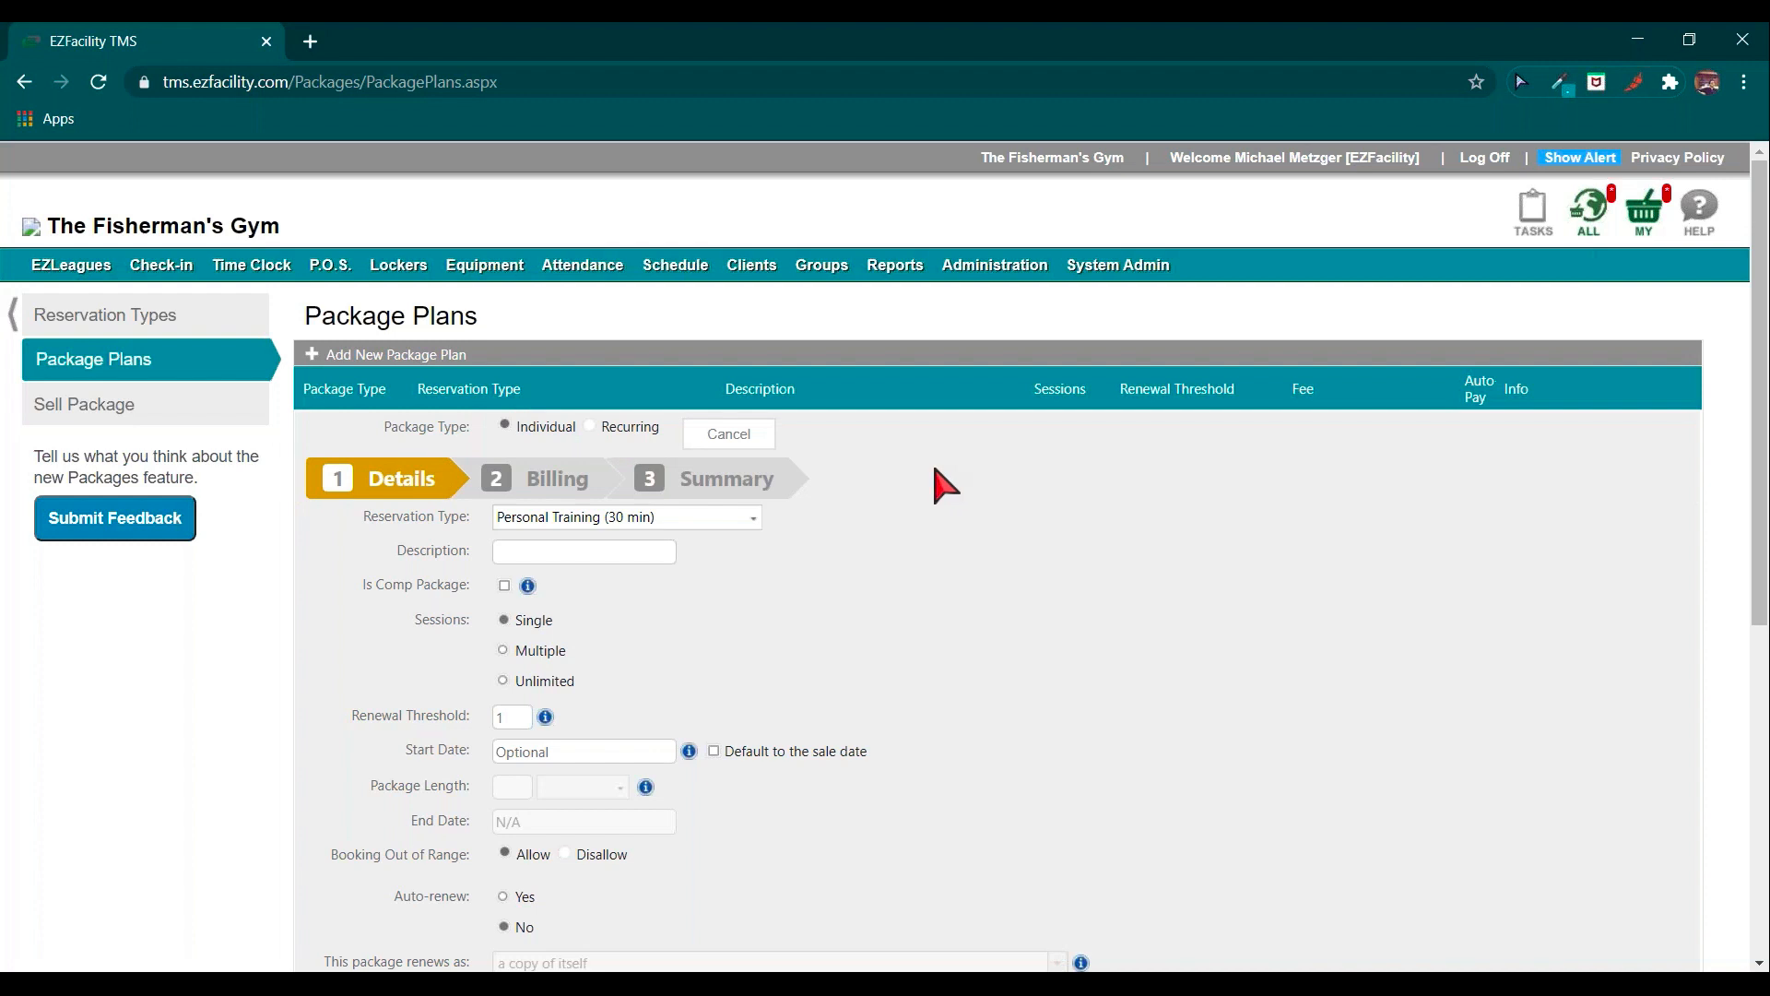
scroll(933, 479, down, 2)
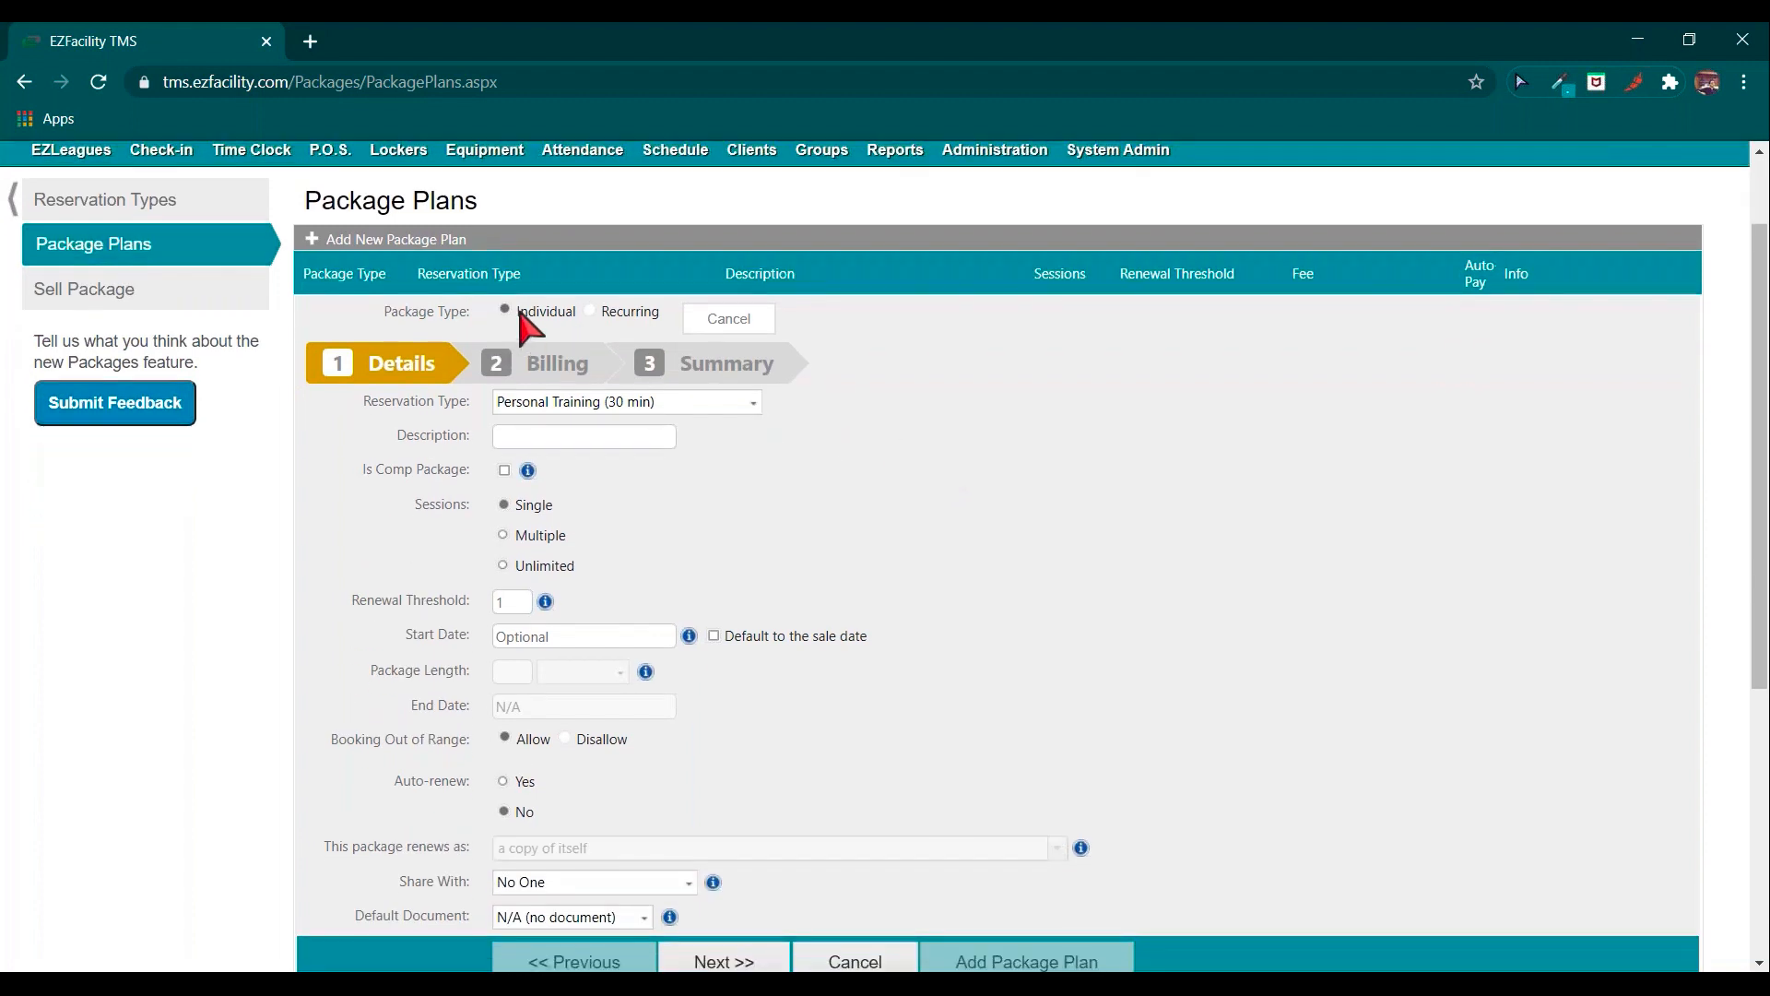
triple_click(421, 403)
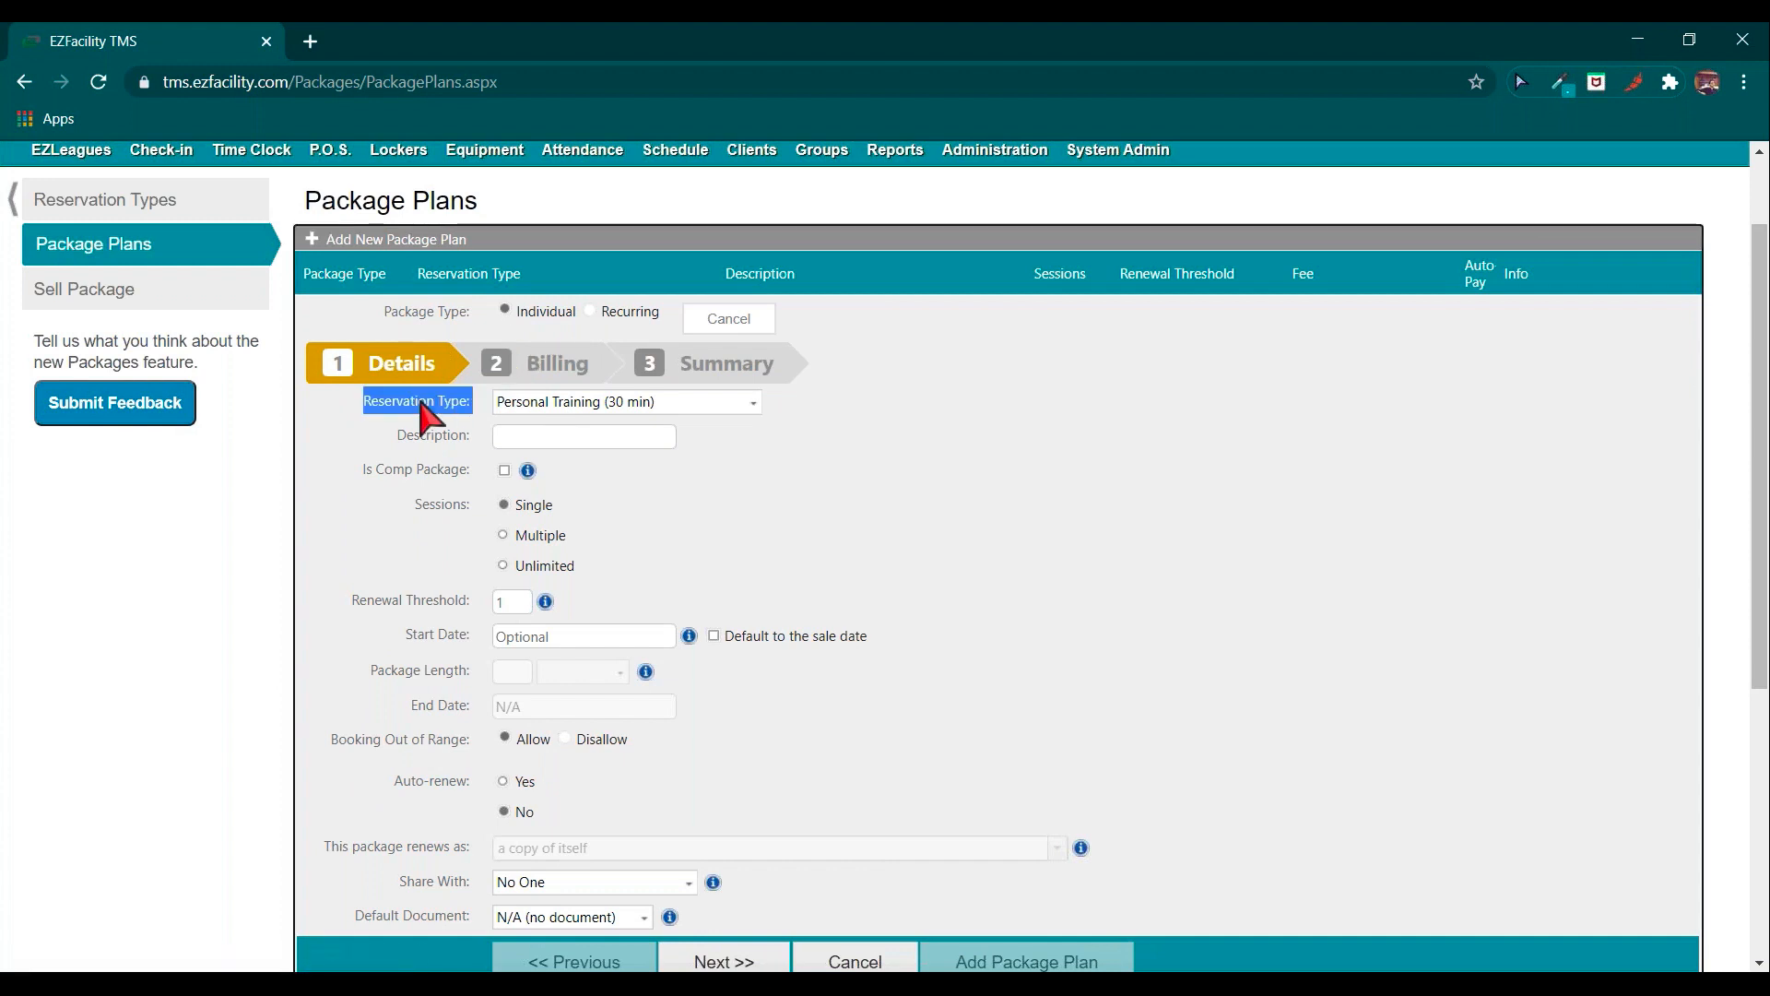
click(648, 406)
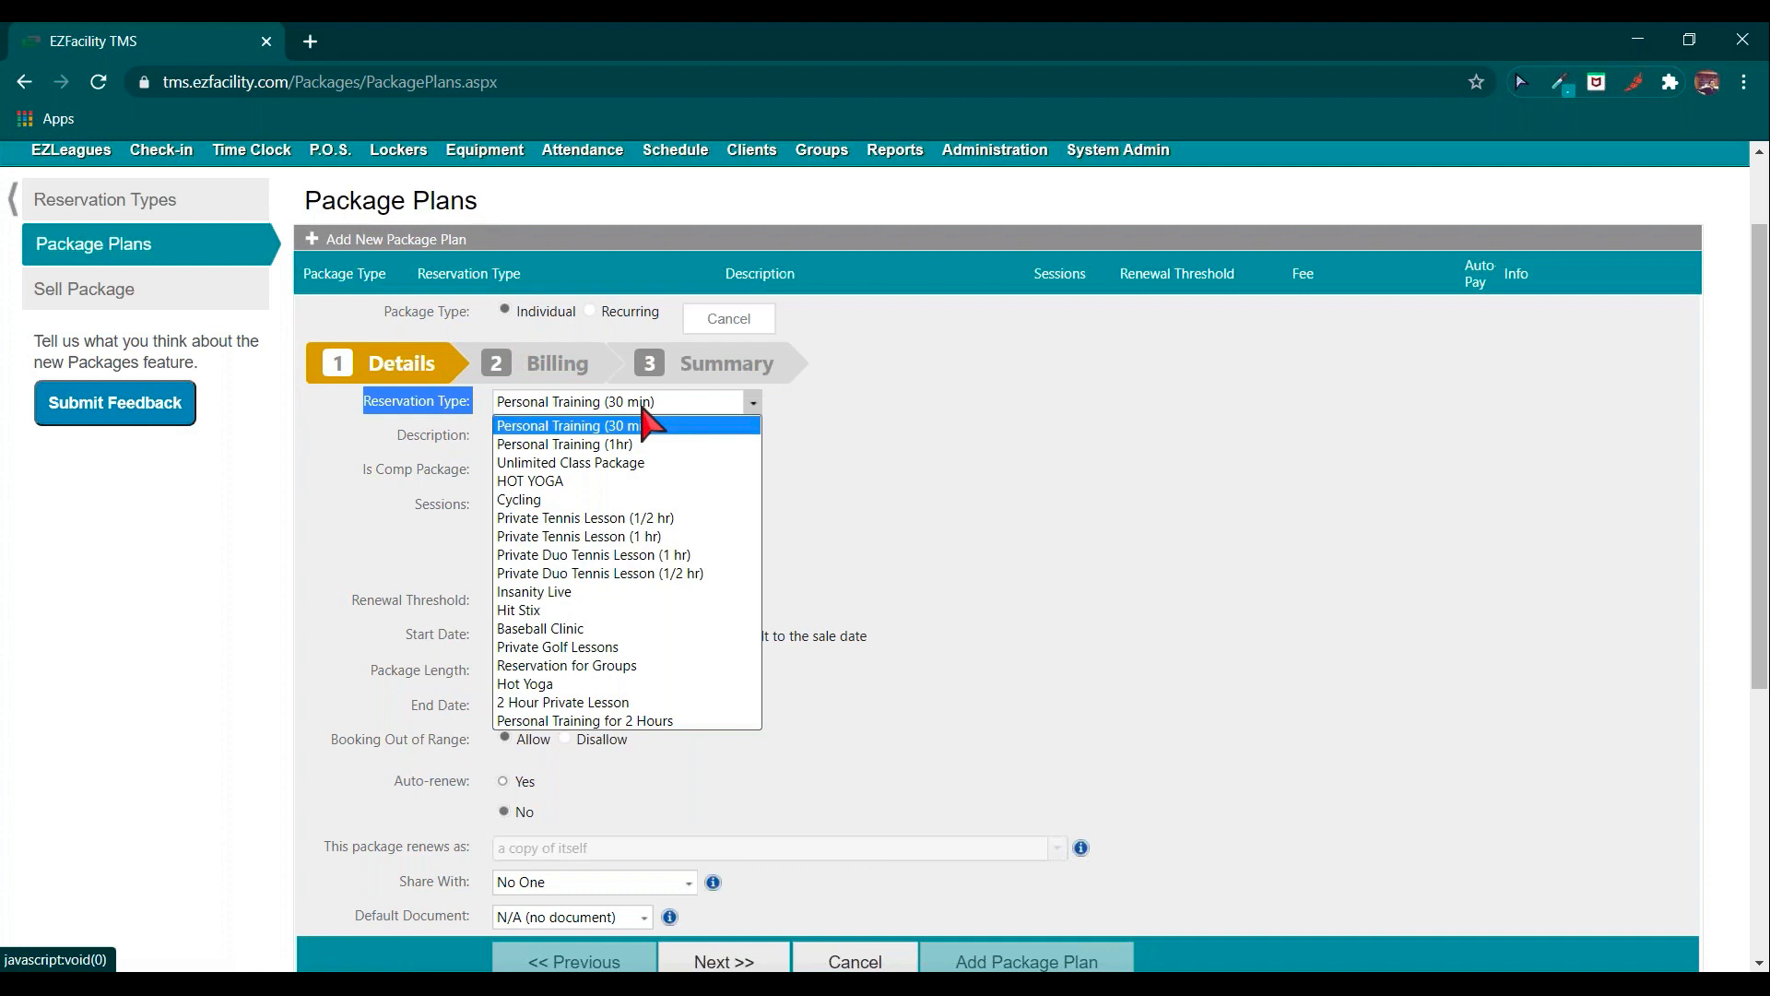
click(631, 444)
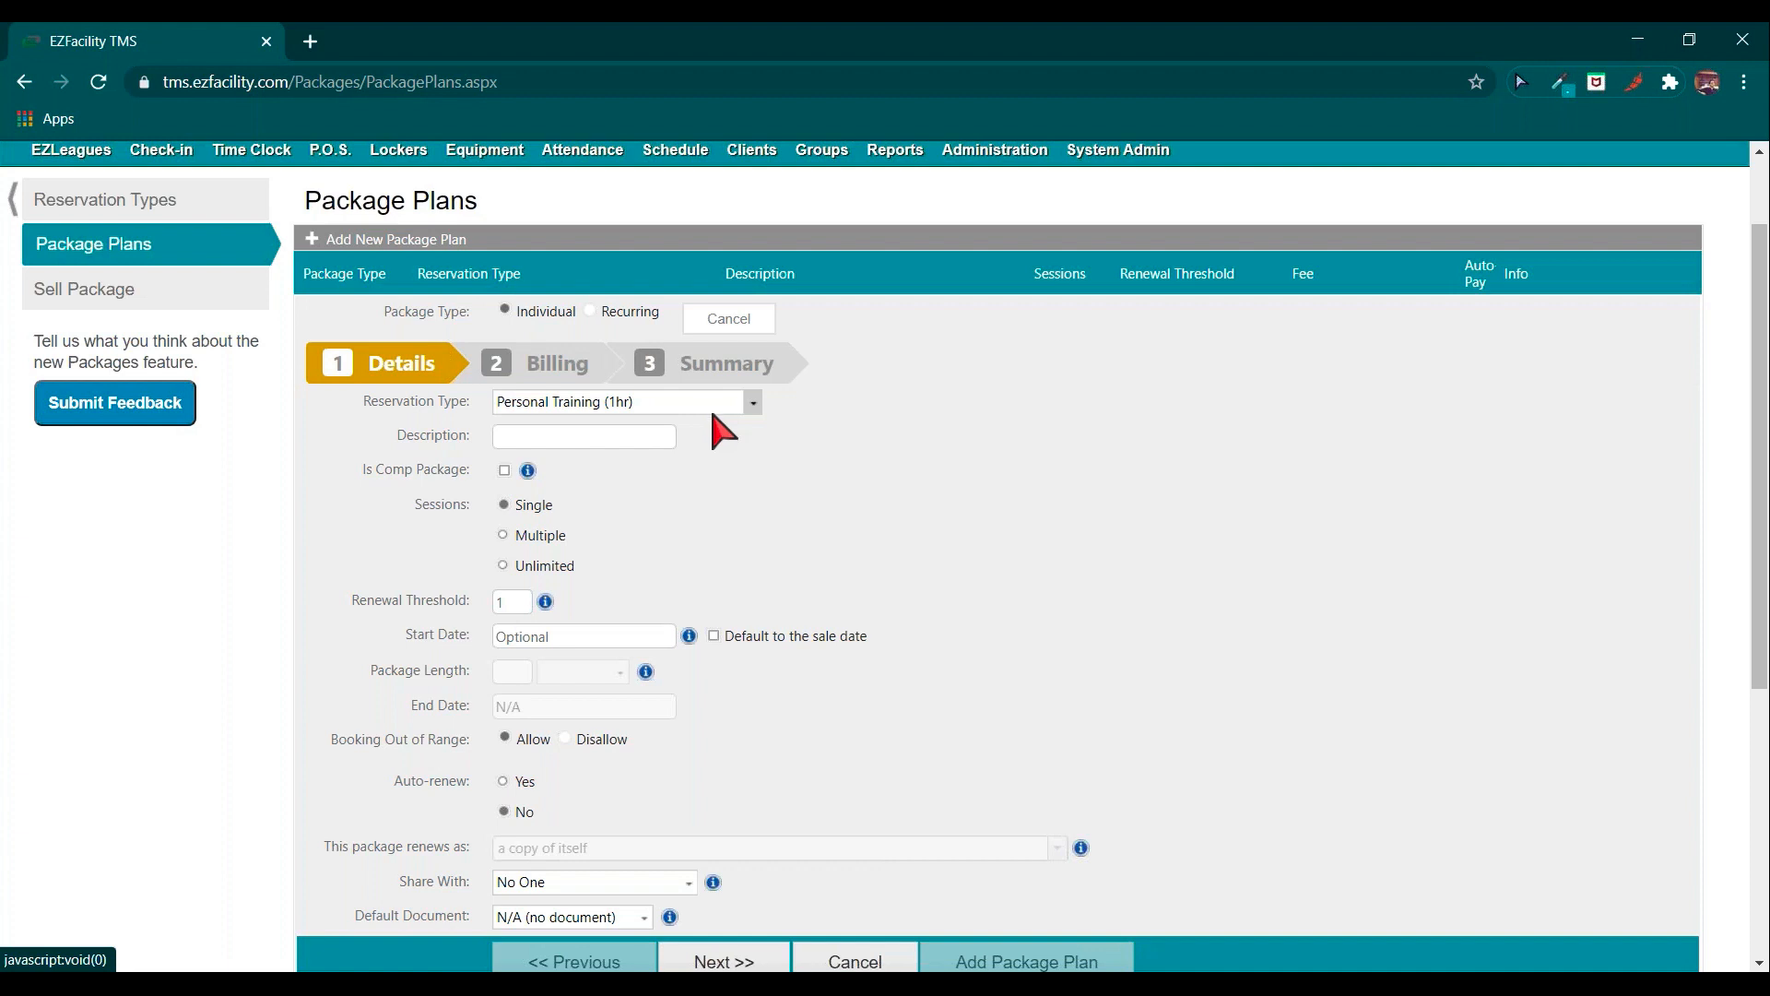
Enter "20 Pack for 1 Hour Training" as the package plan's description.
triple_click(433, 441)
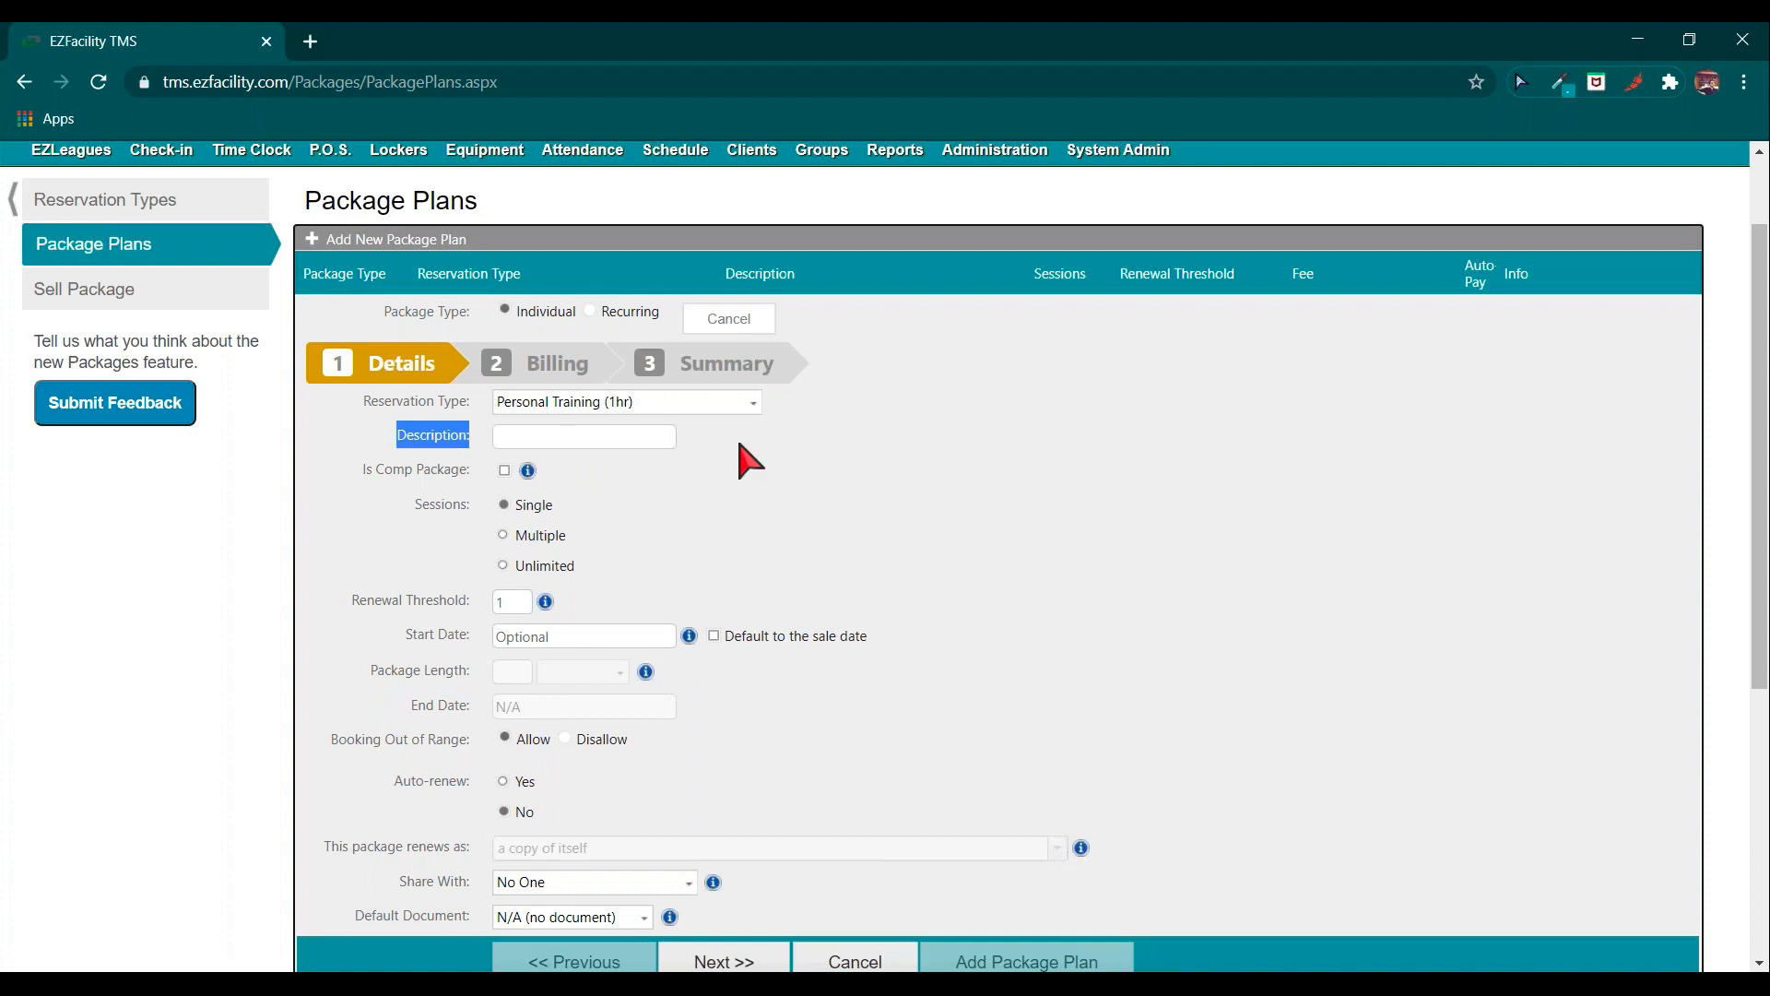
click(622, 440)
click(622, 440)
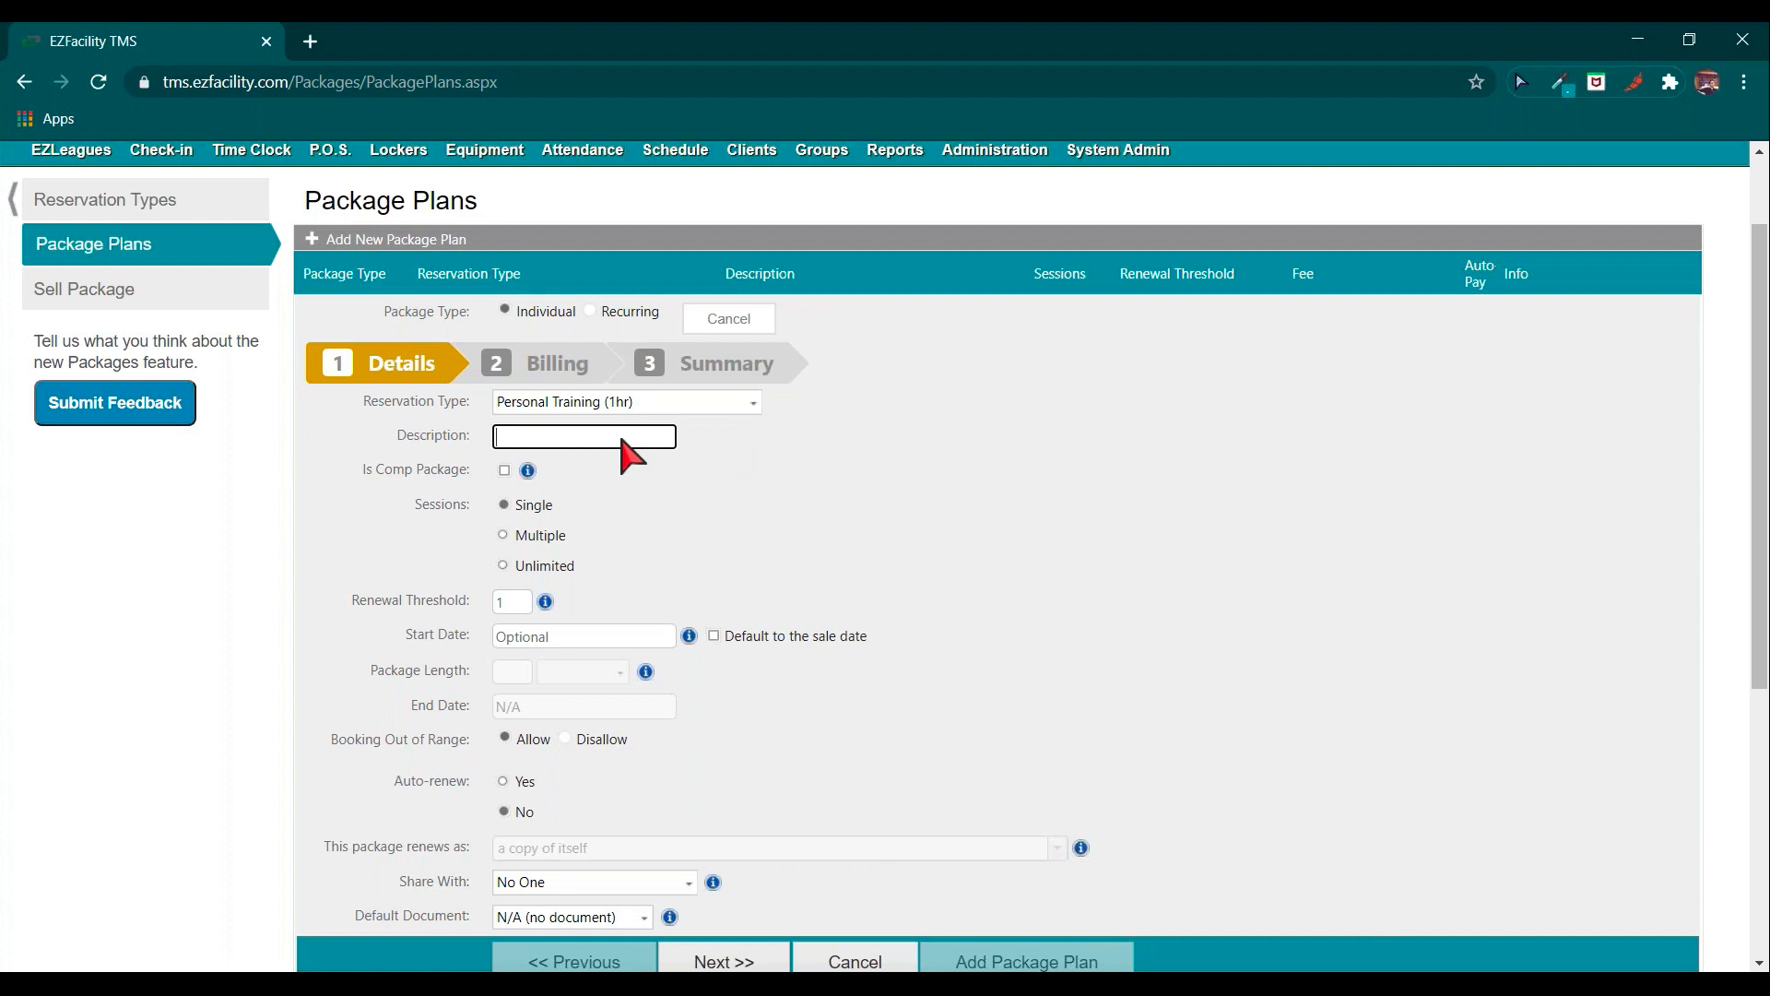
text(20 Pack for 1 Hour Training)
click(800, 503)
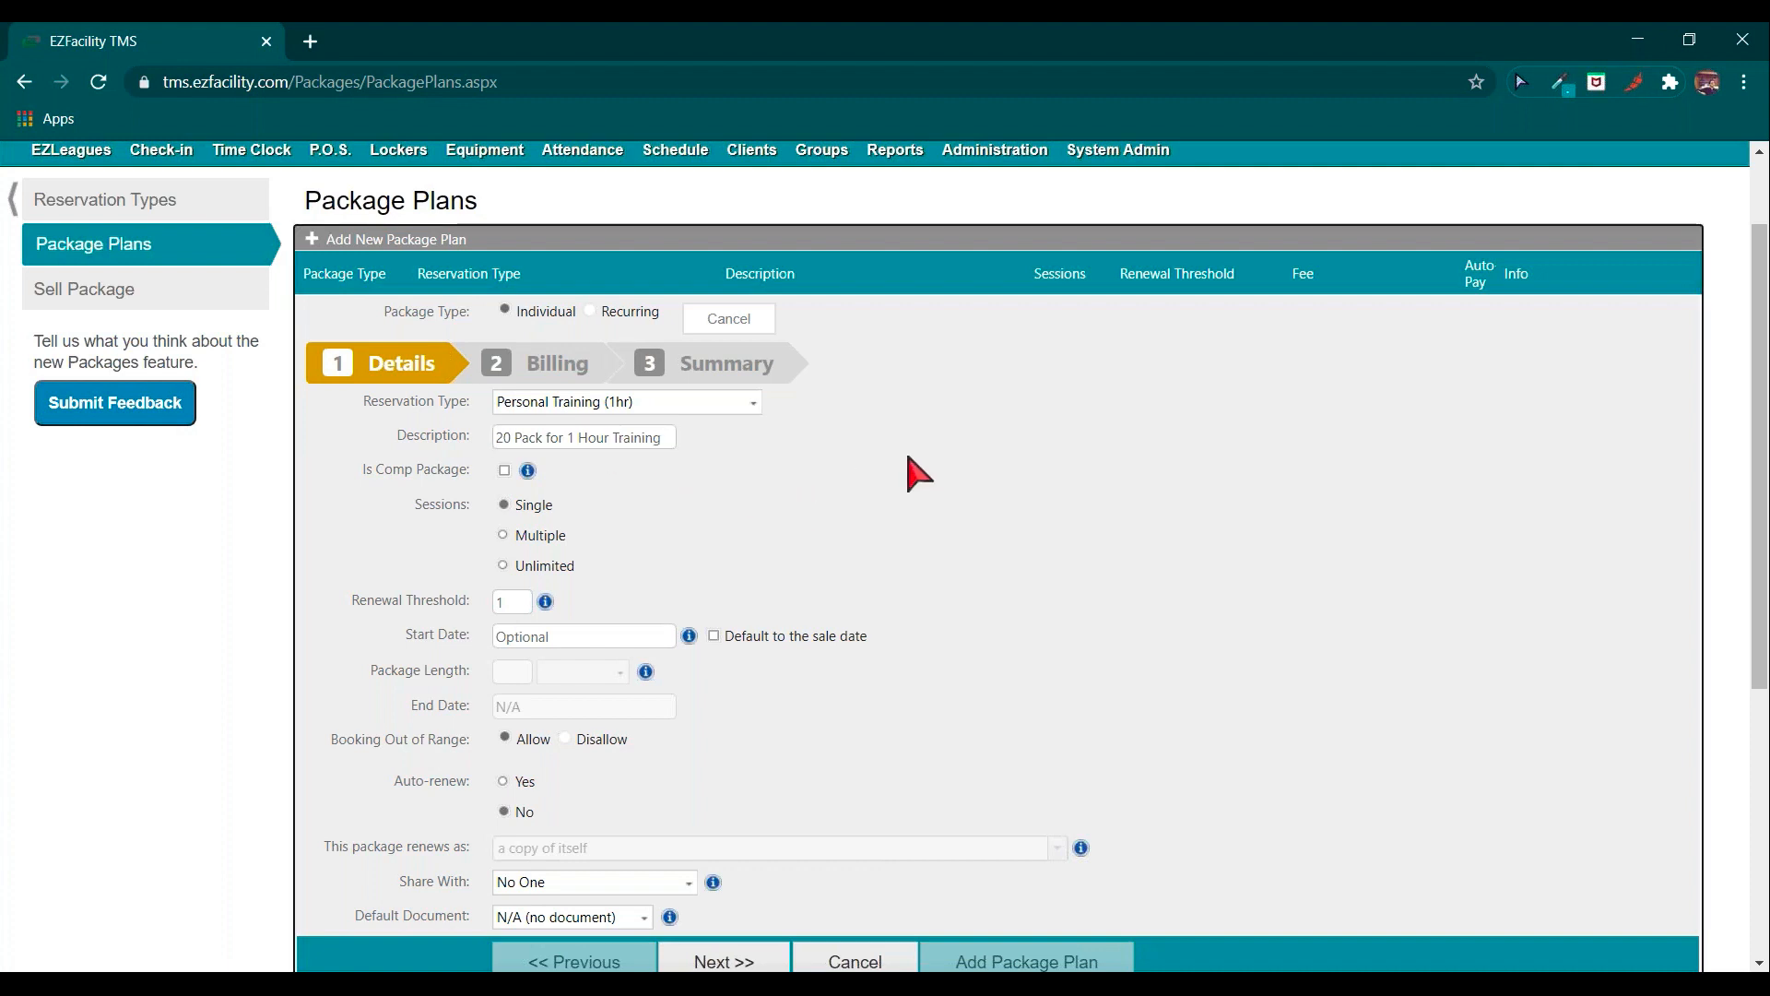
click(568, 440)
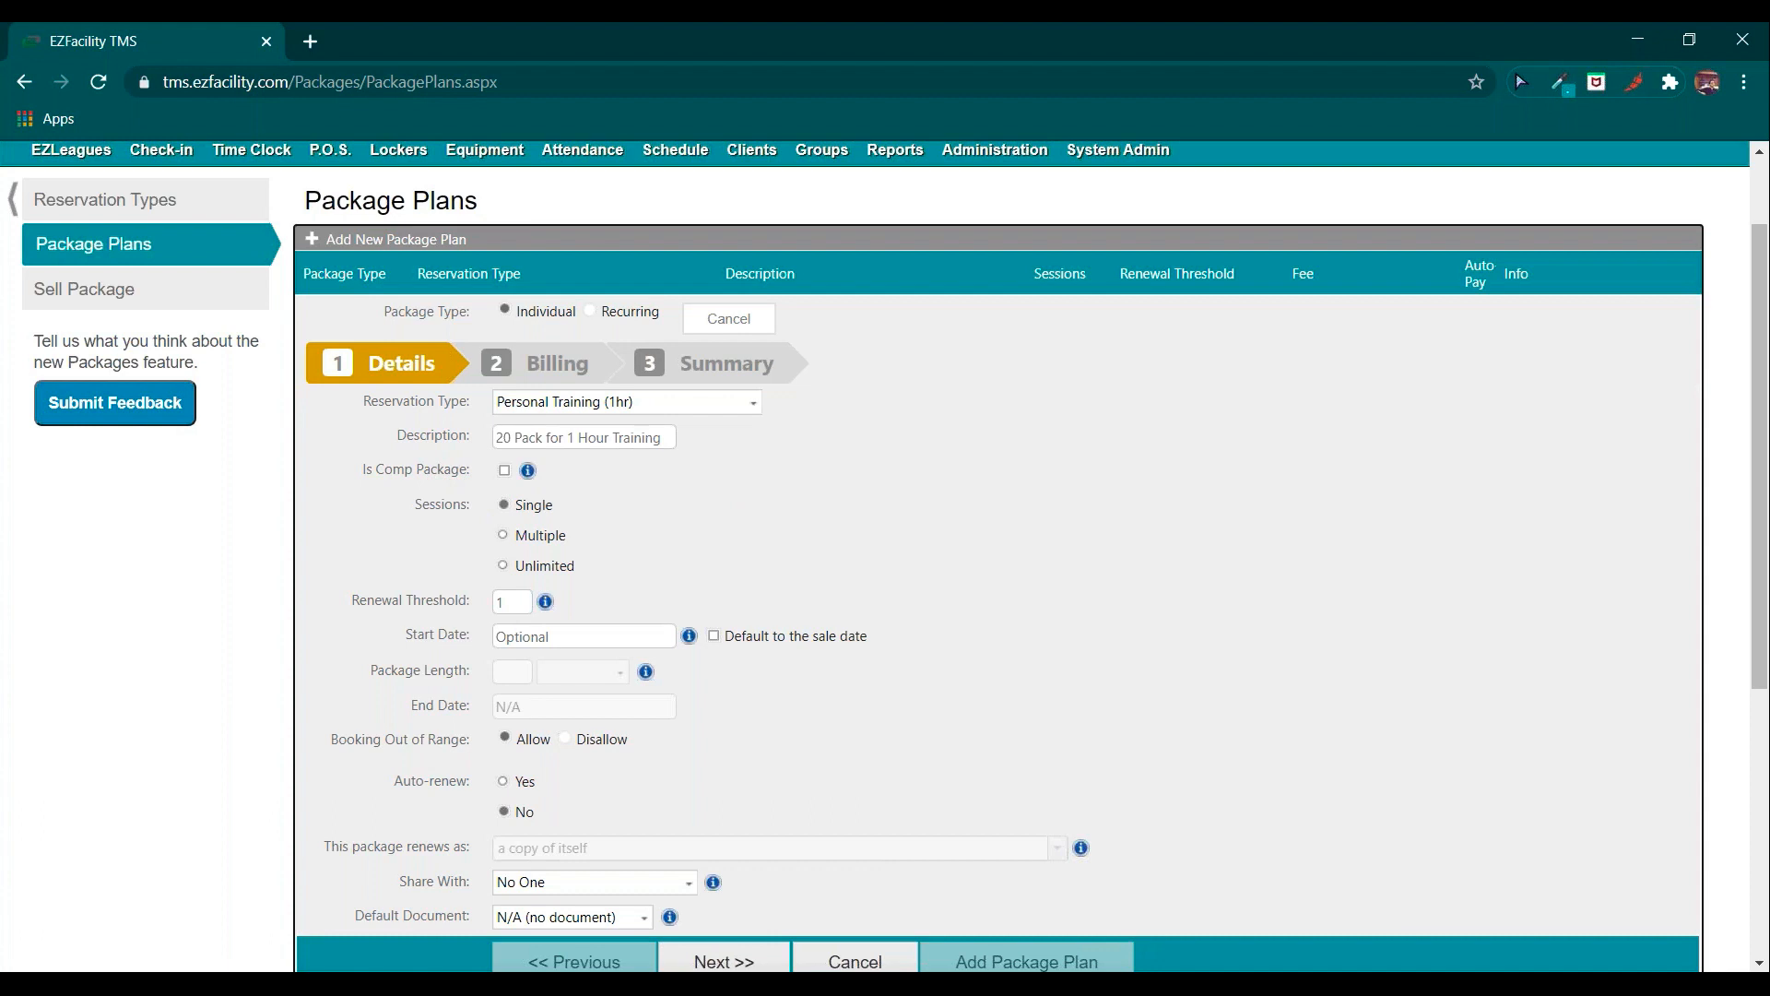
Make the package plan a multiple-session package with a fixed count of 20 sessions.
scroll(839, 470, down, 1)
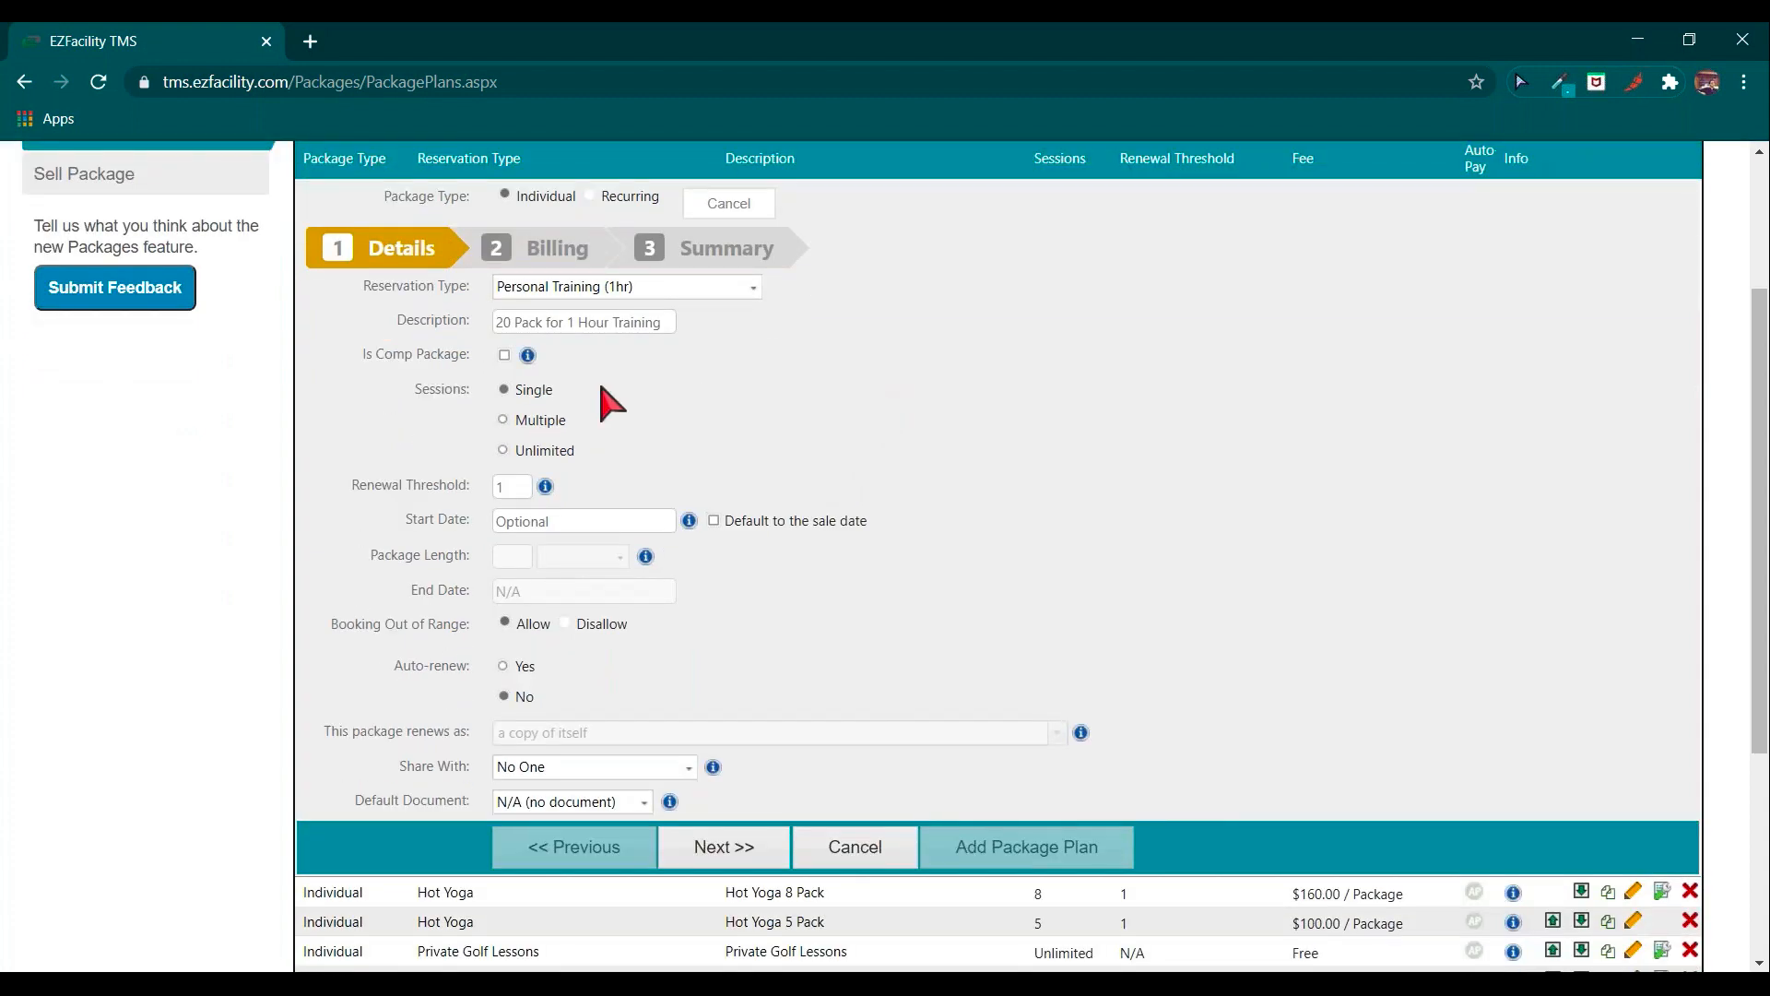
triple_click(439, 391)
click(523, 422)
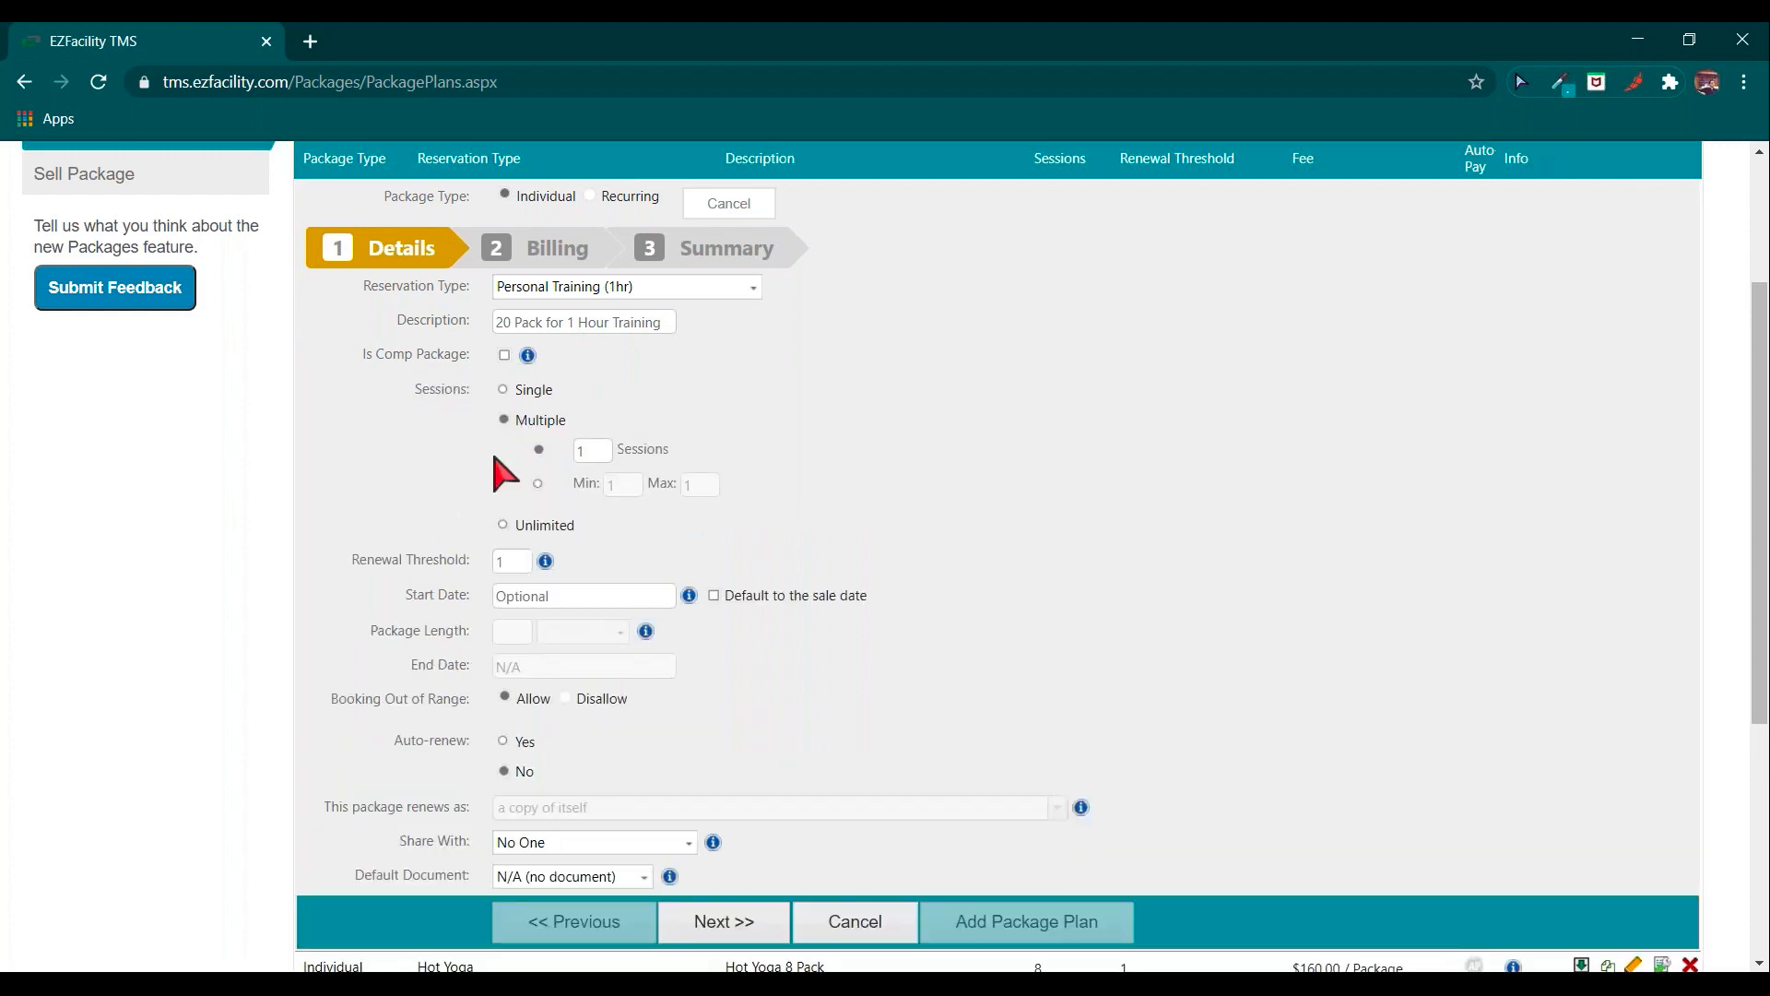
double_click(601, 448)
text(20)
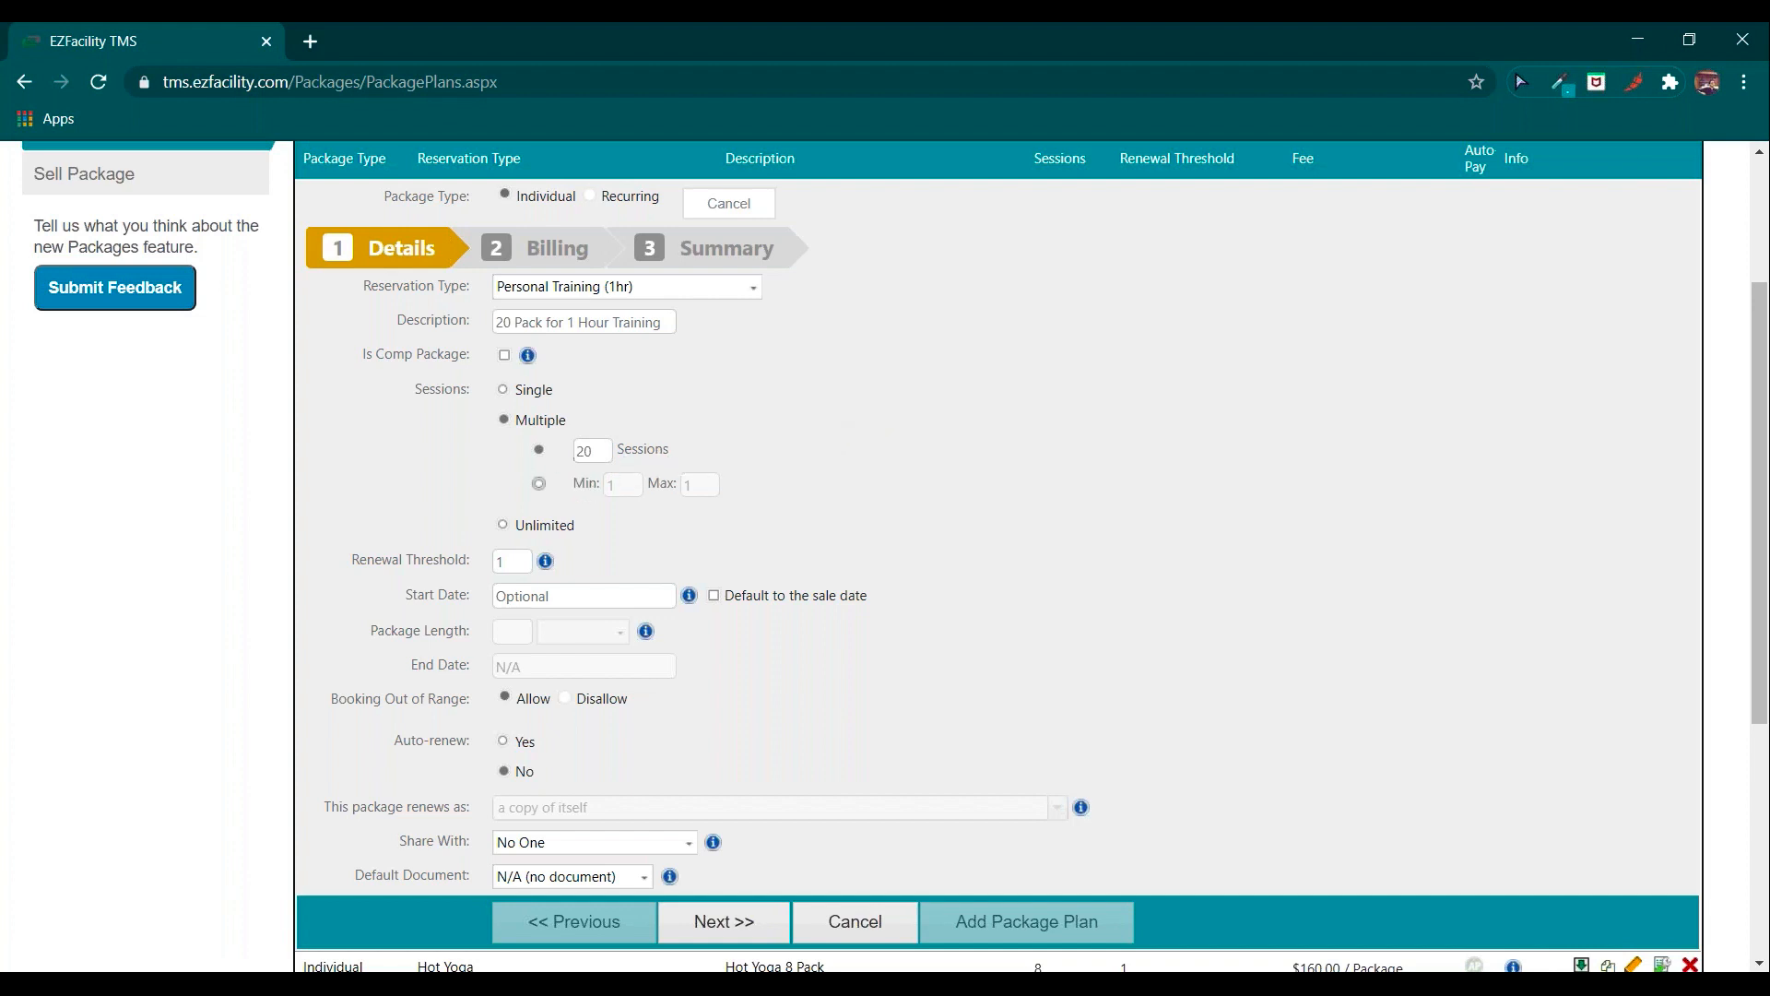
Switch the package plan's session count to a minimum–maximum range and set the maximum to 20.
click(539, 483)
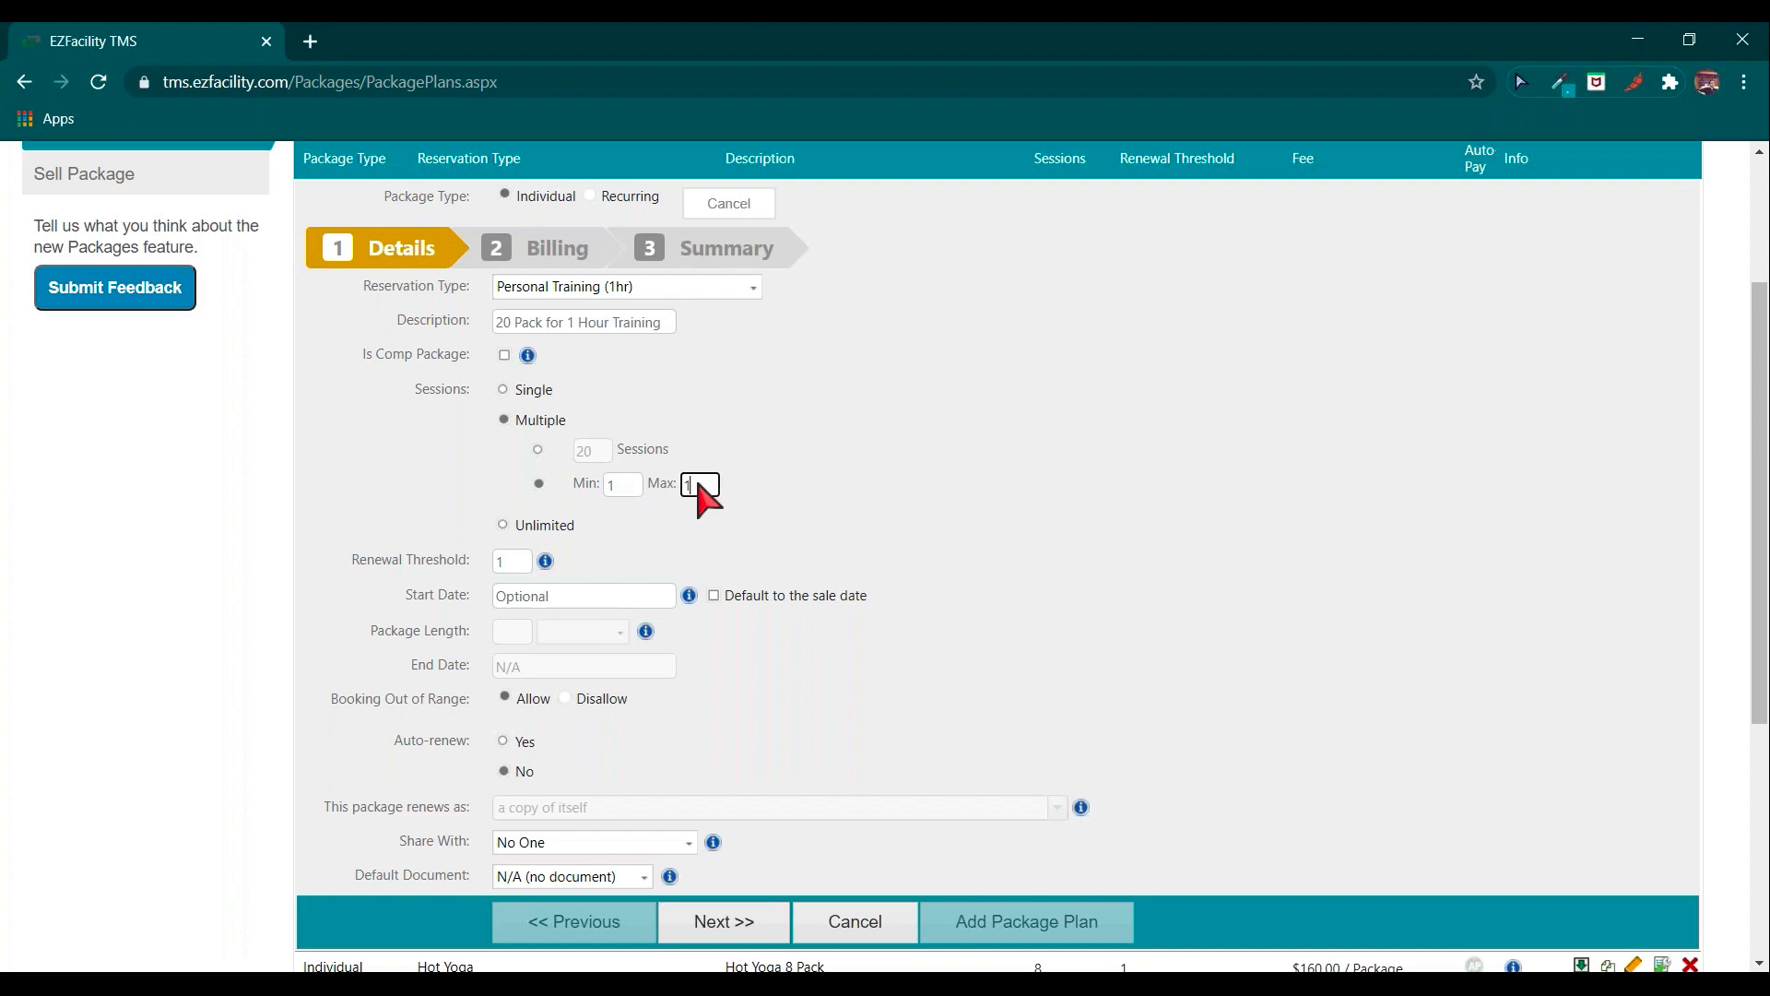
double_click(699, 487)
text(20)
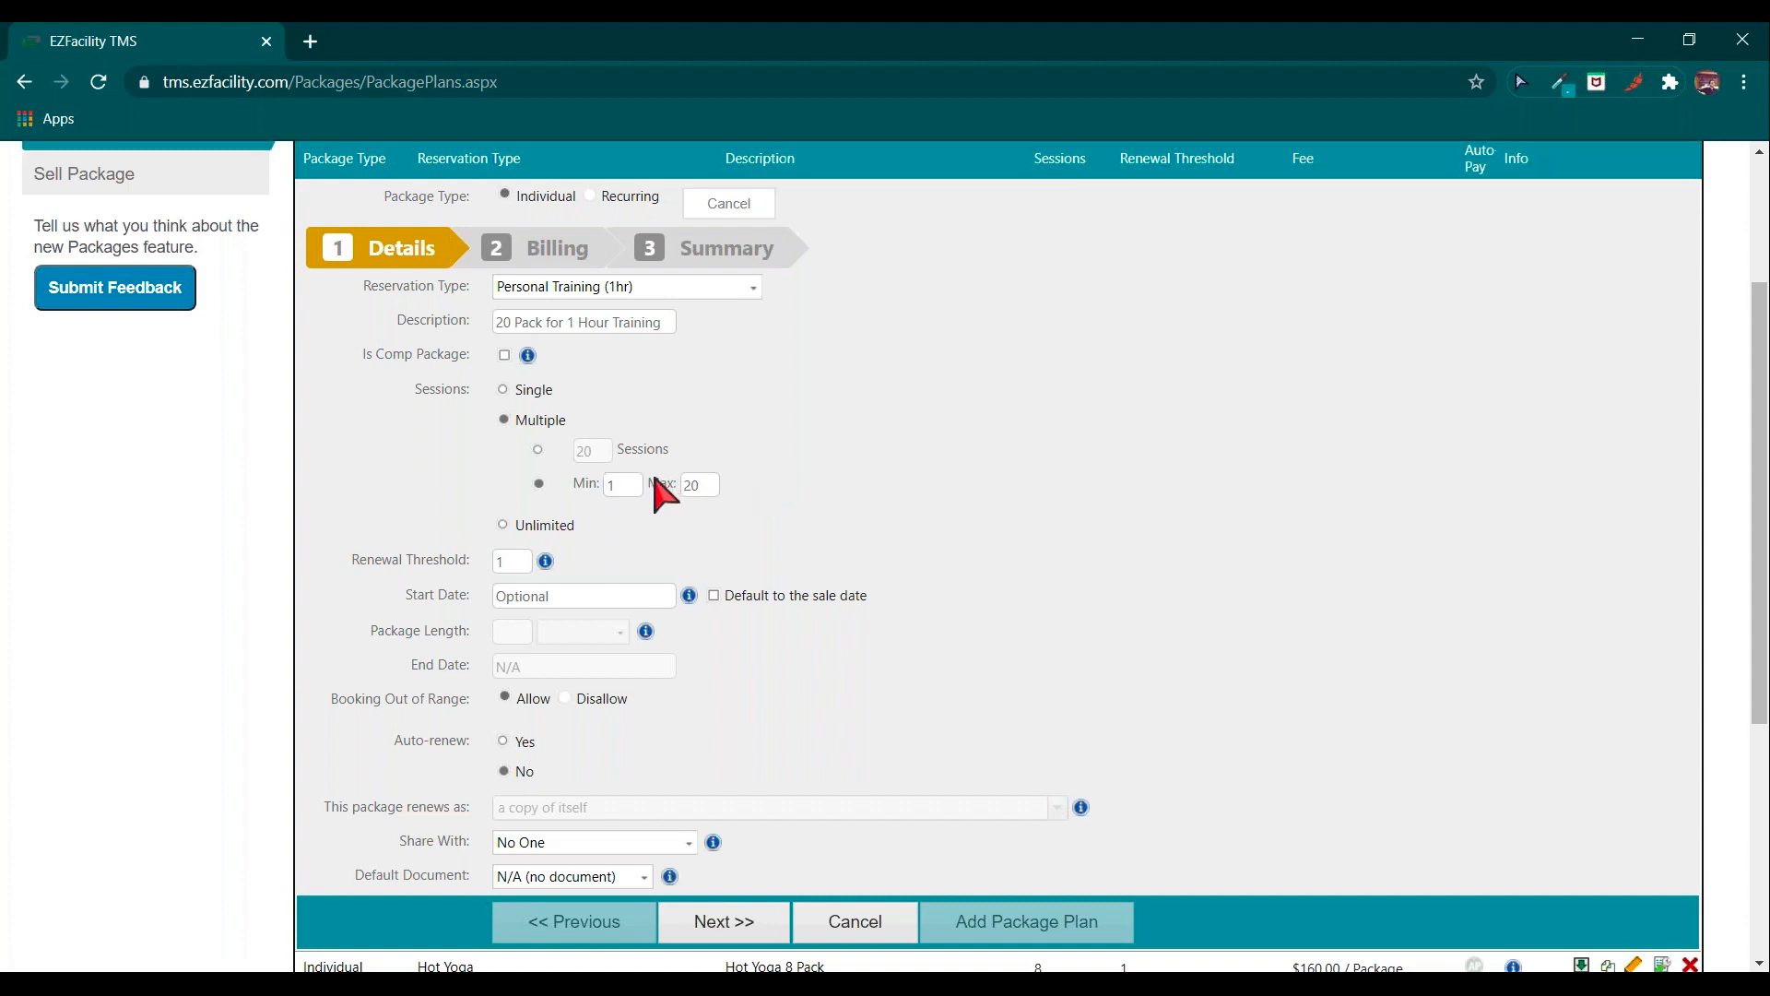
Return the package plan to a fixed count of 20 sessions and try defaulting its start date to the sale date.
click(539, 450)
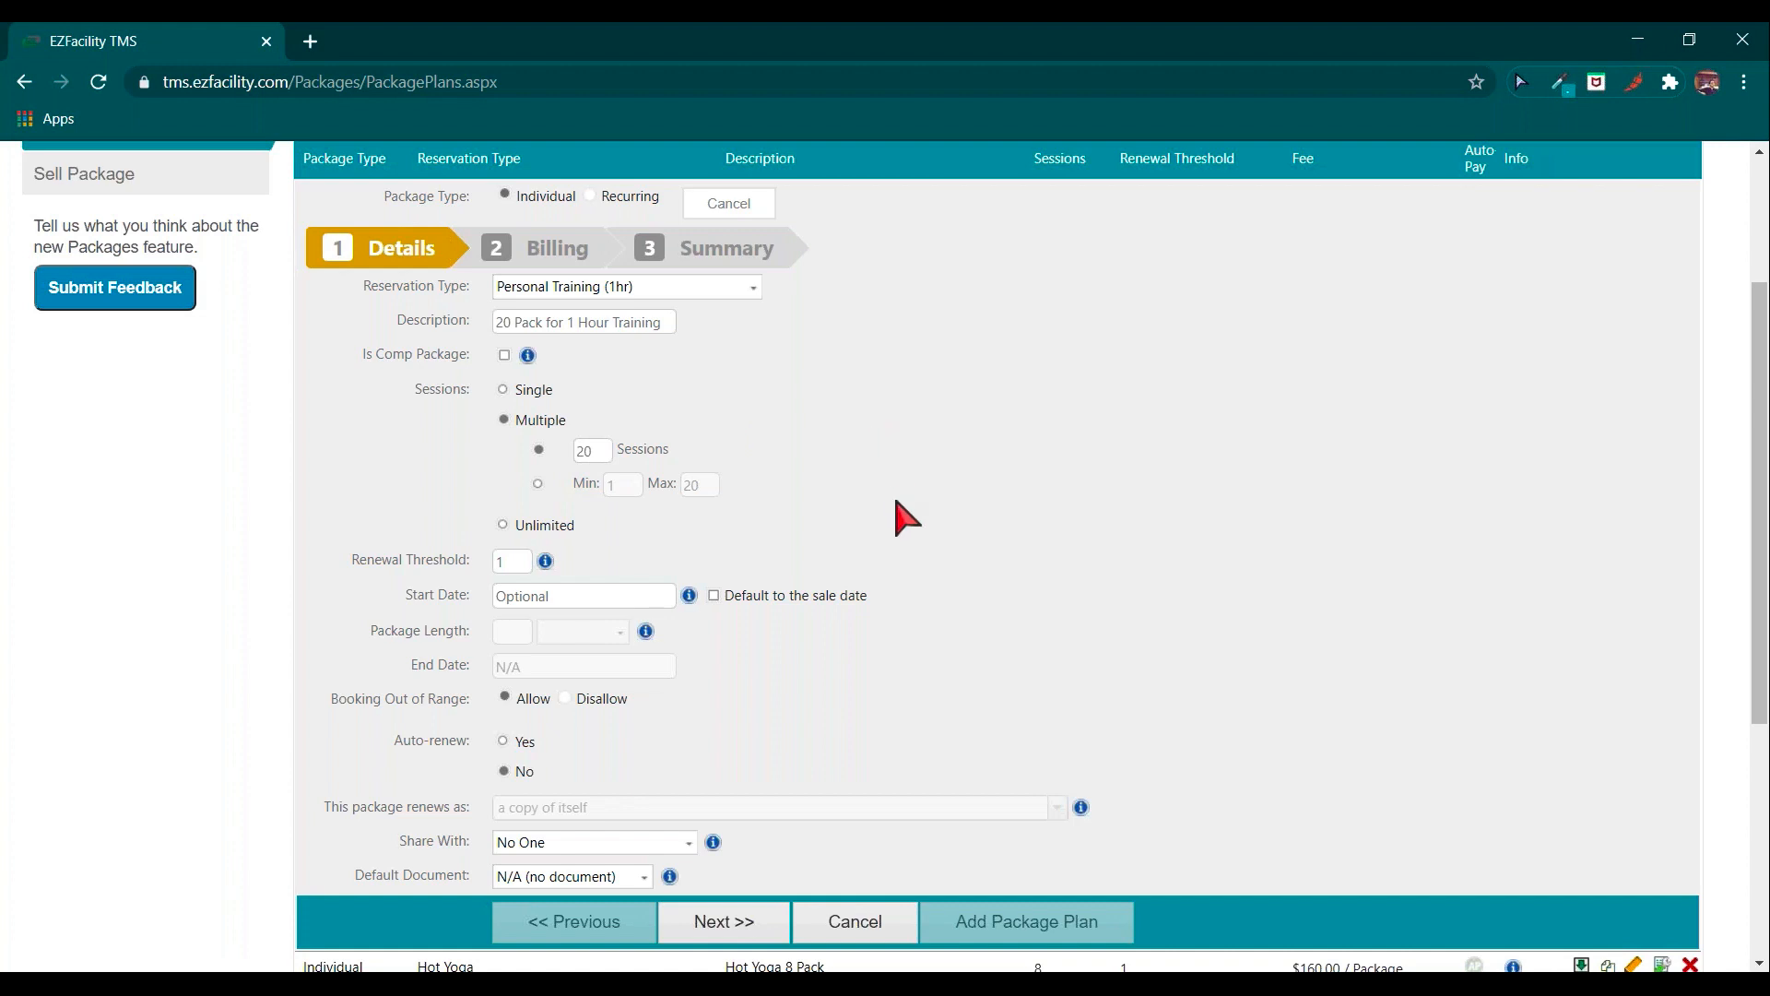
triple_click(441, 597)
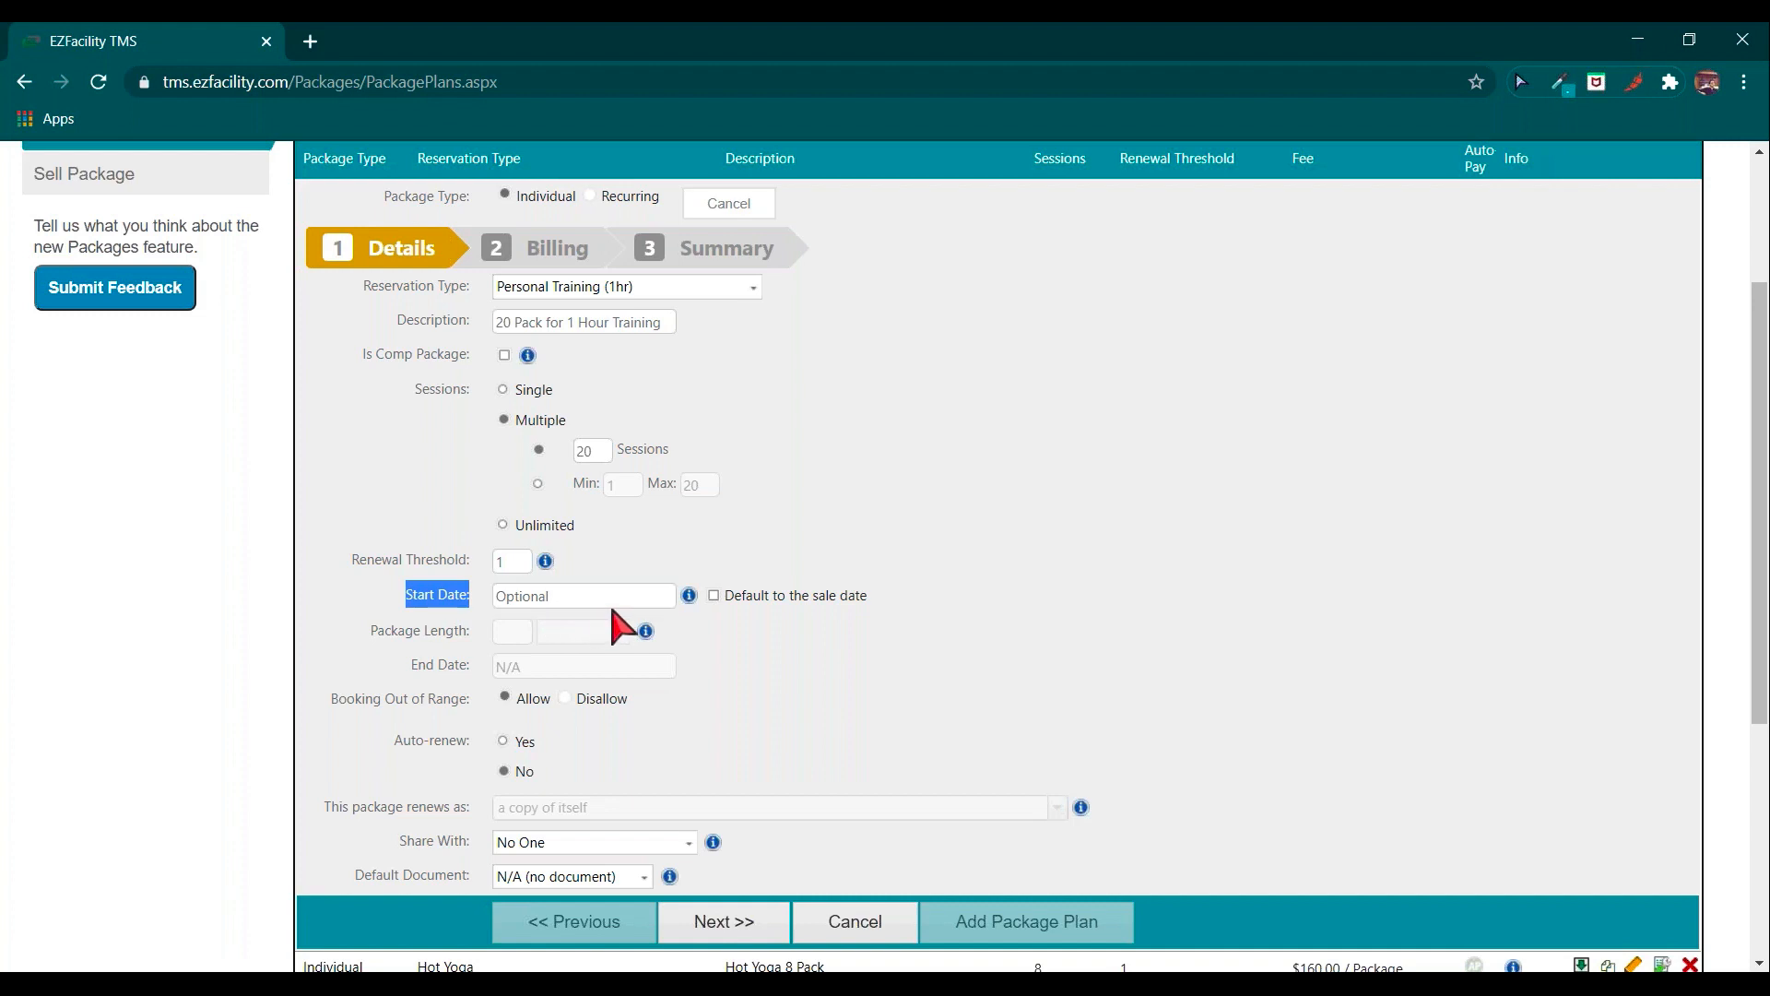
click(723, 597)
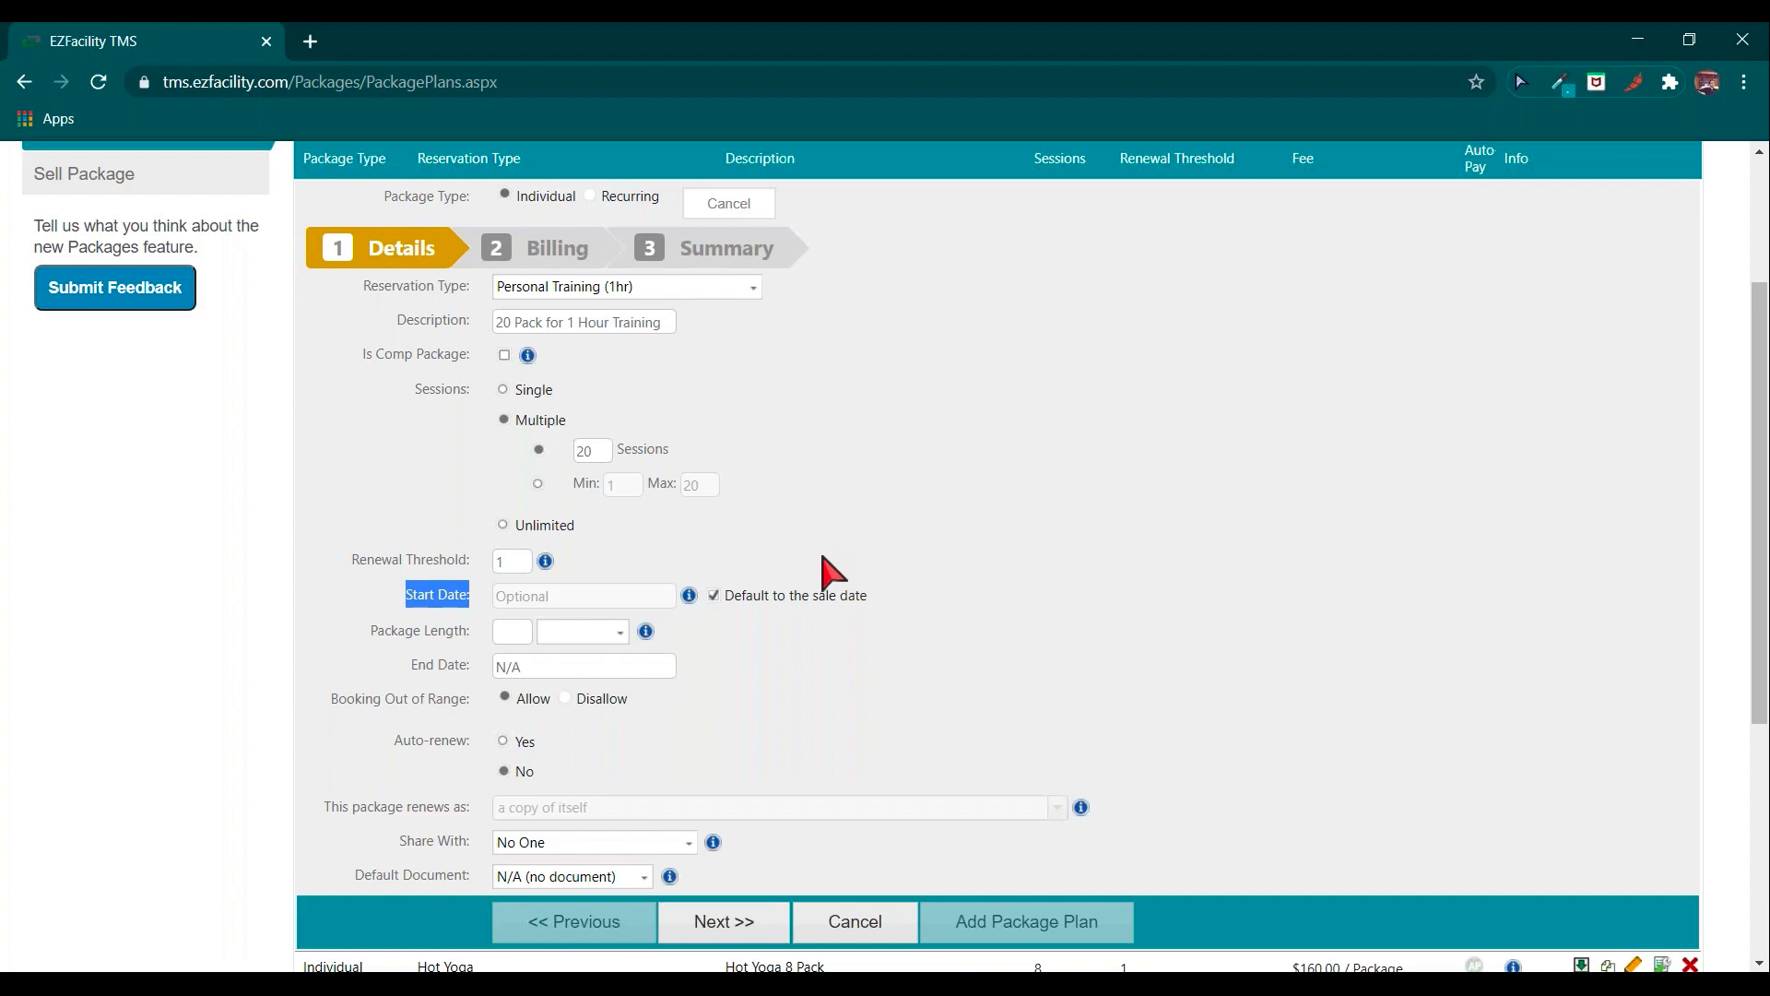
click(714, 597)
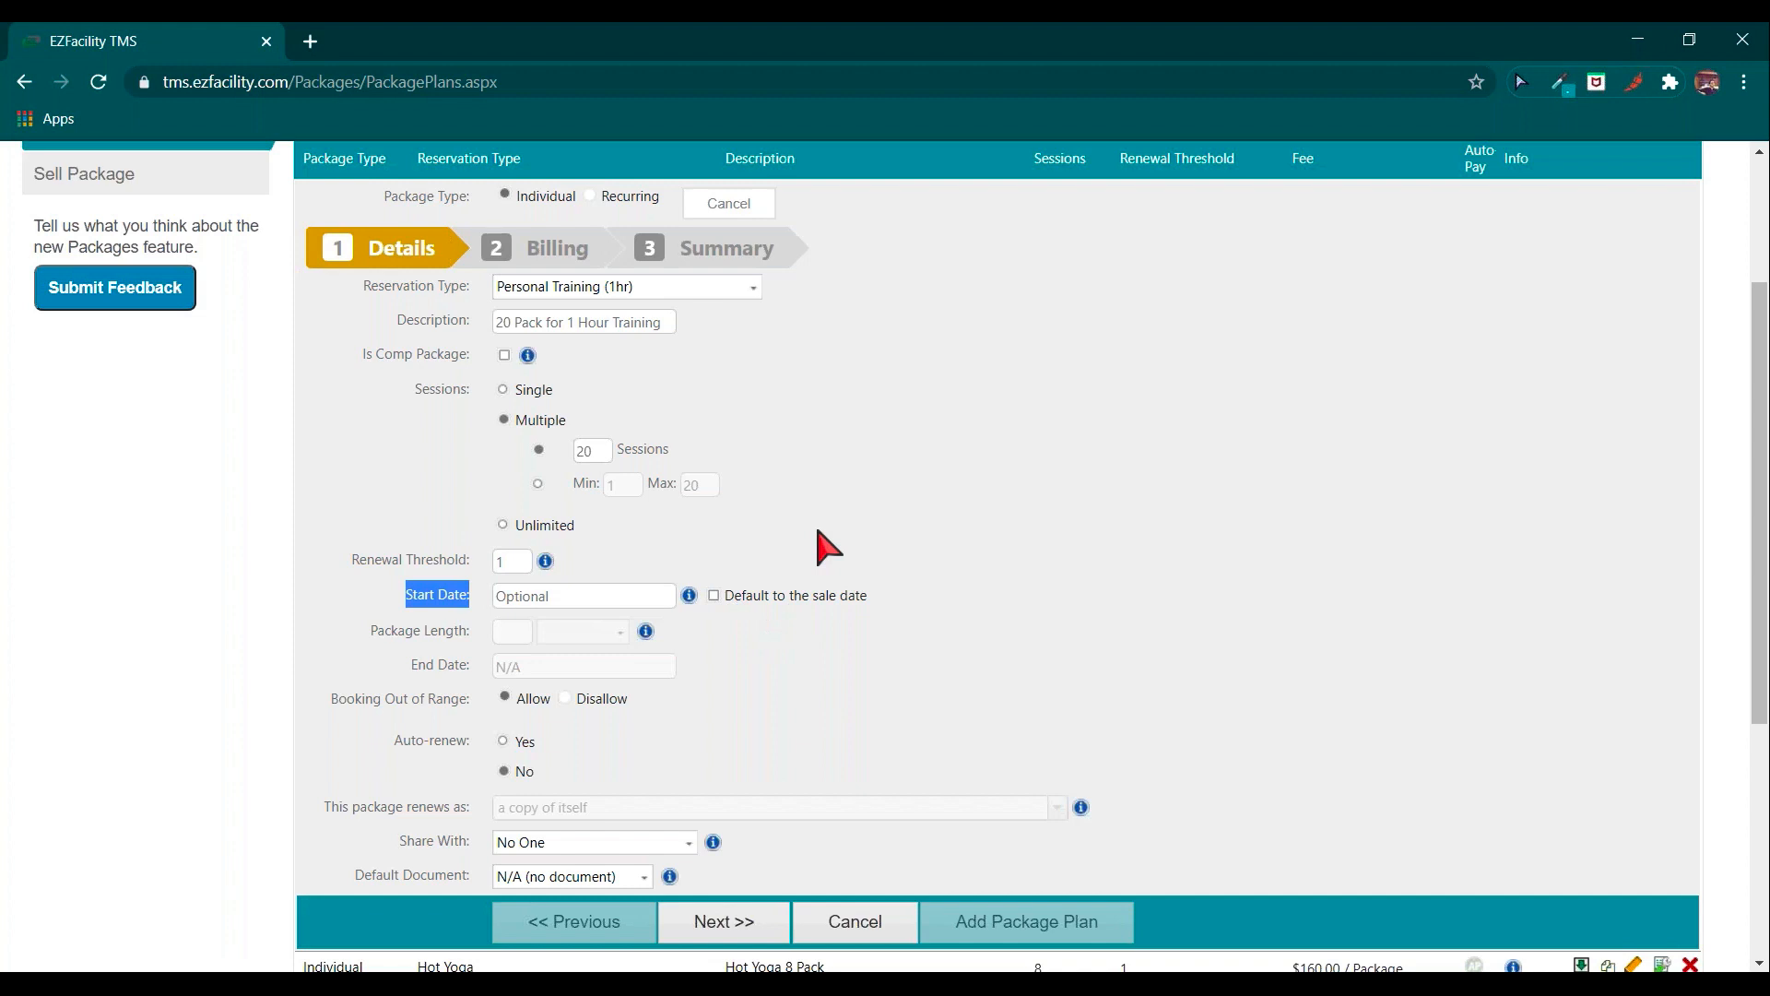
Set the package plan's start date to 11/01/2020.
click(544, 596)
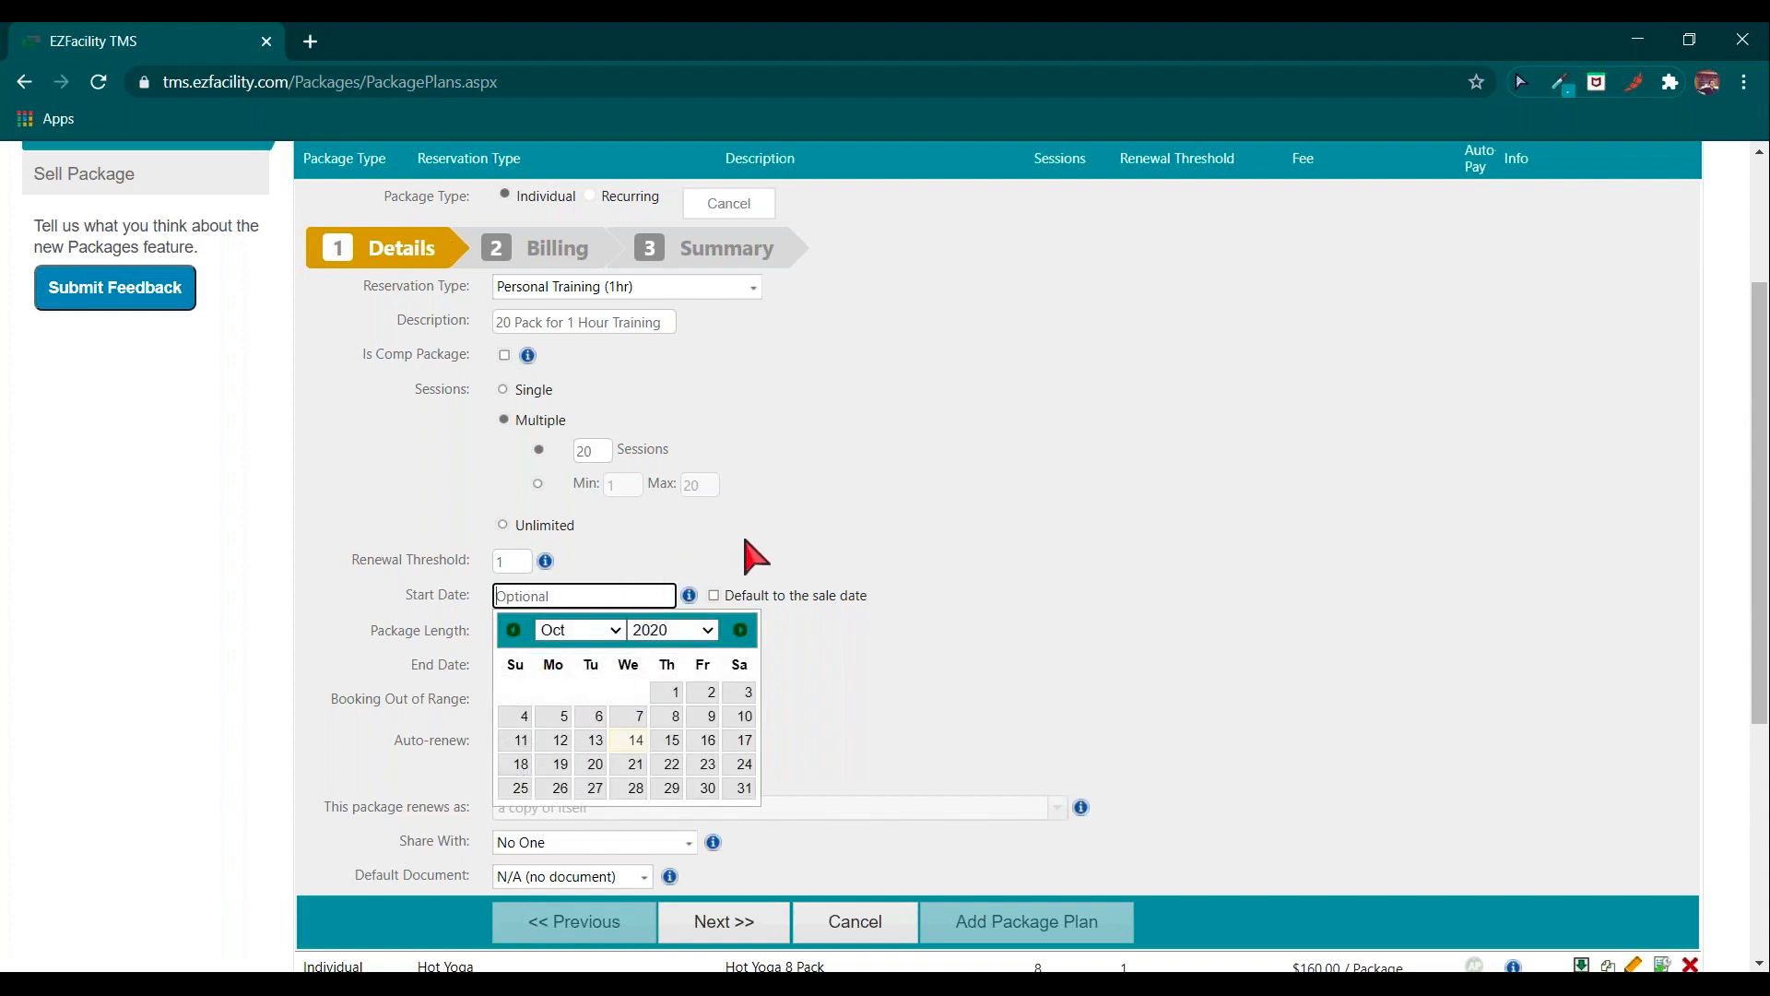
click(741, 629)
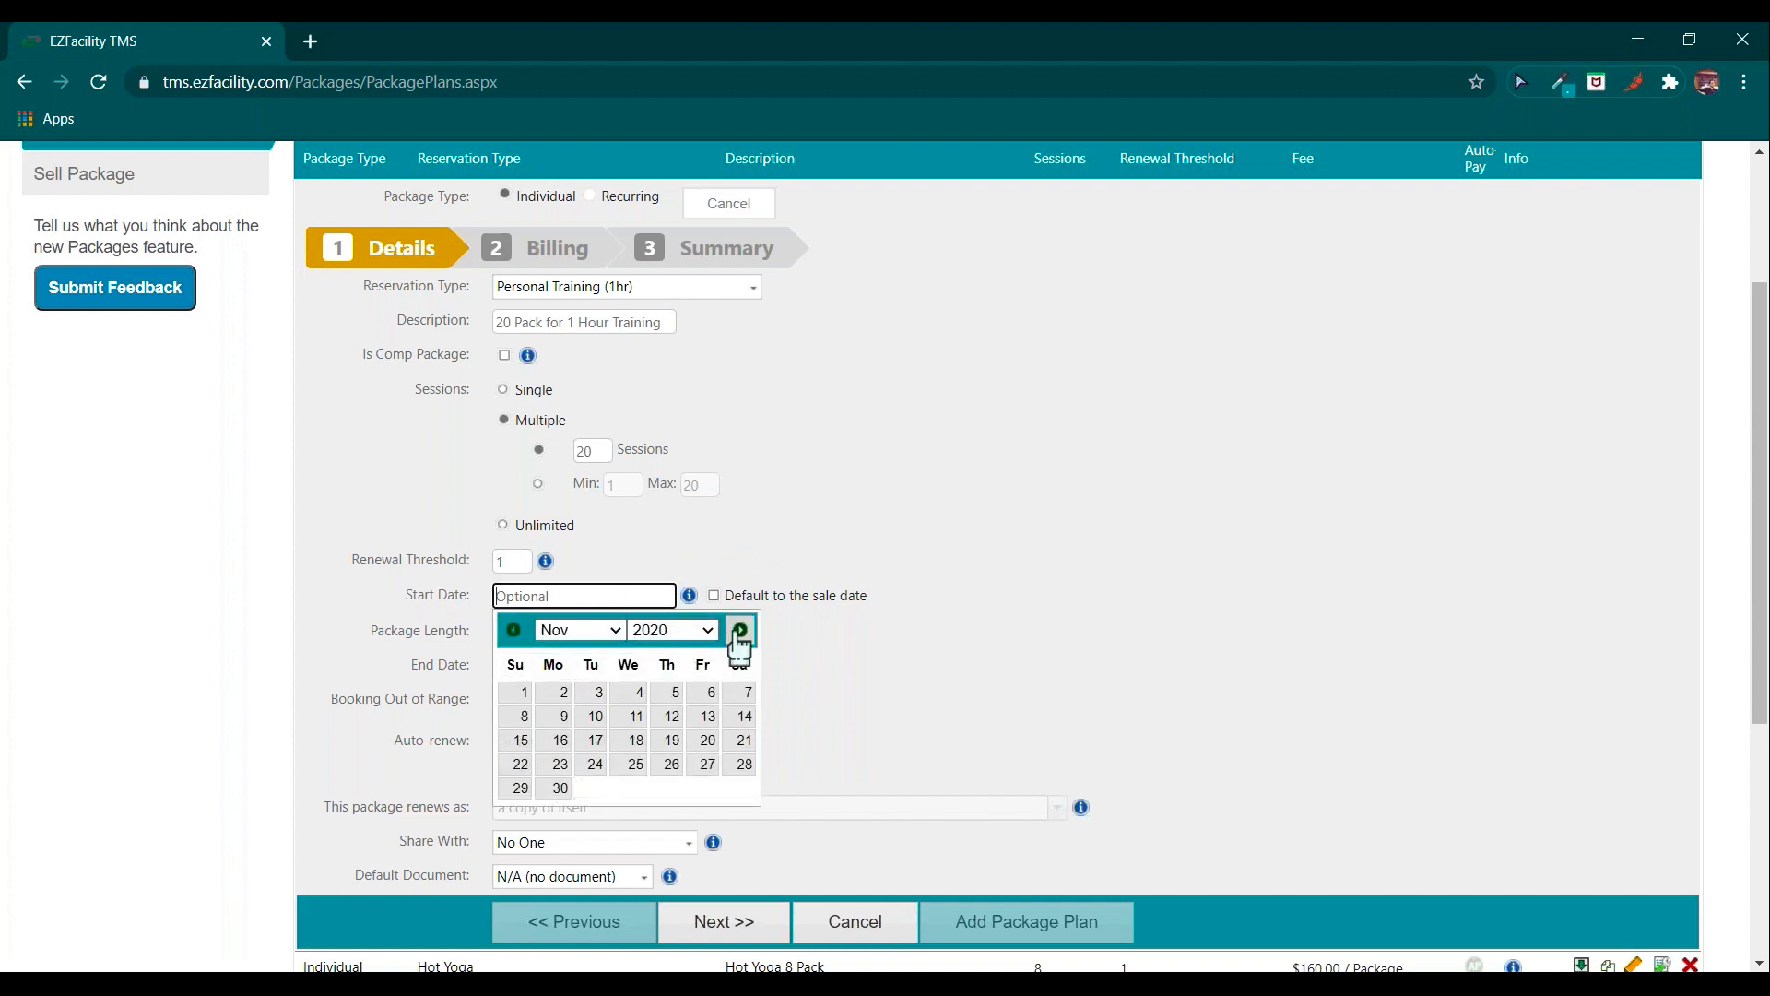
click(519, 694)
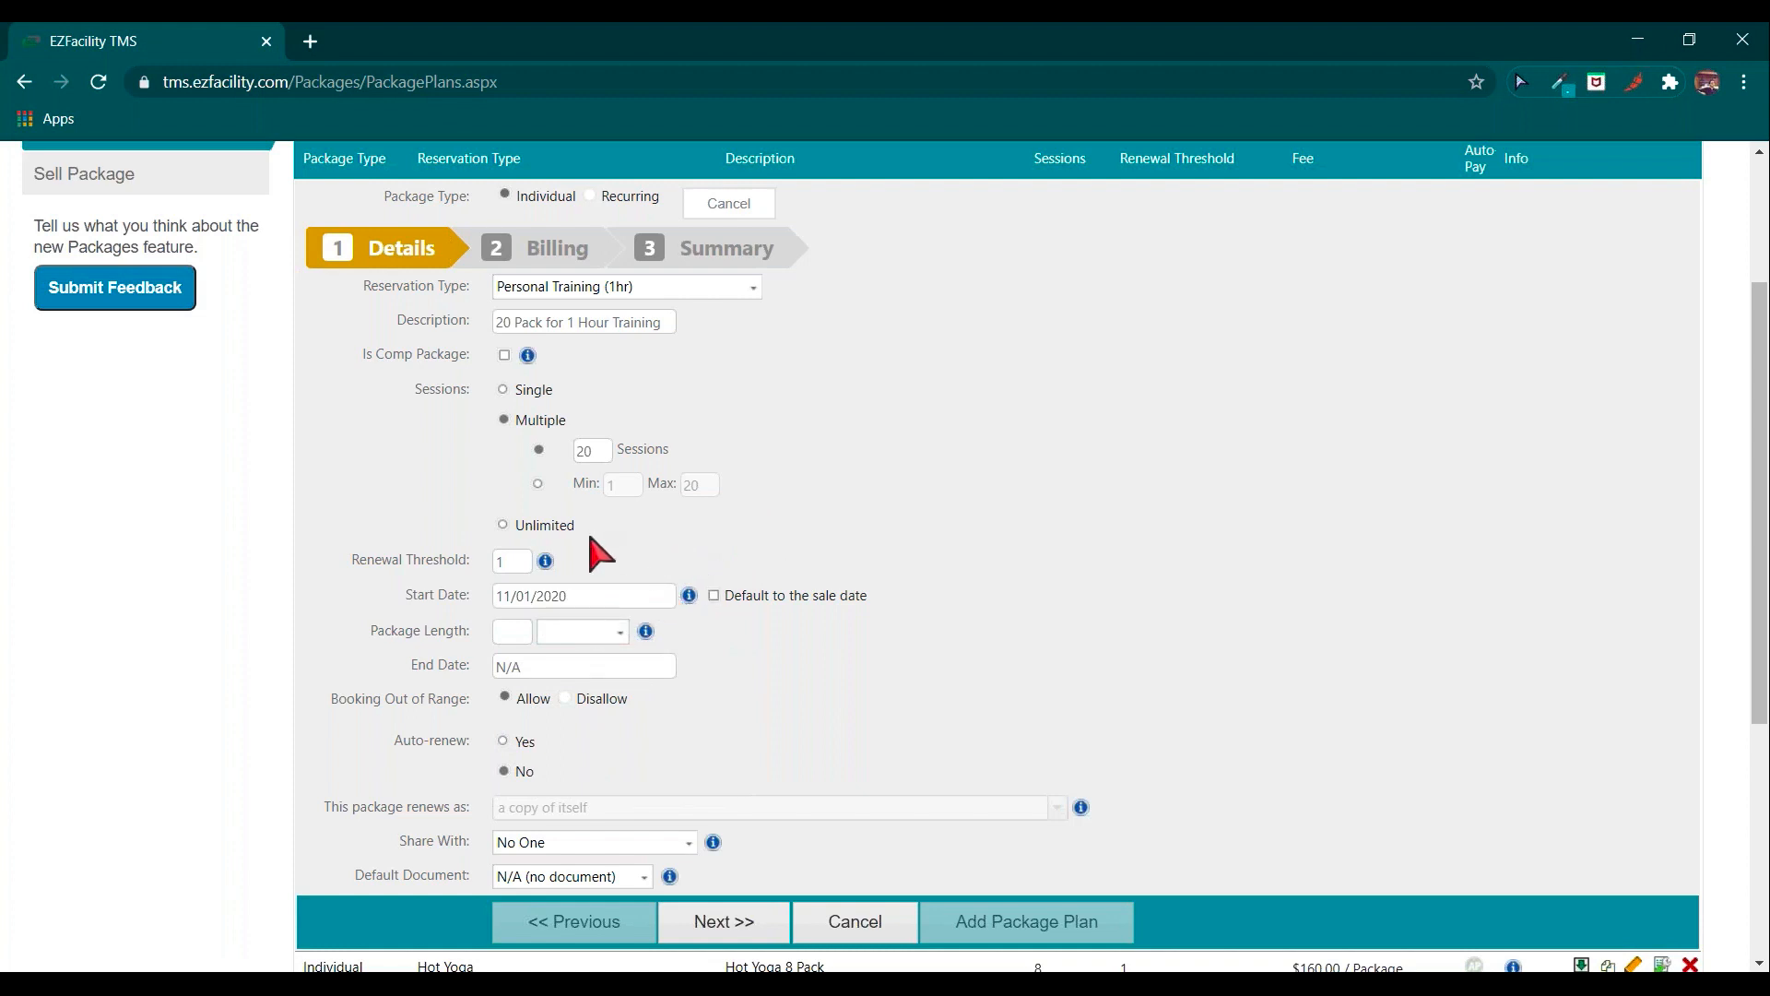
Set the package length to 2 months.
click(521, 636)
text(2)
click(616, 633)
click(583, 708)
Clear the package plan's fixed start date and make it default to the sale date.
double_click(627, 598)
key(ctrl+a)
key(BackSpace)
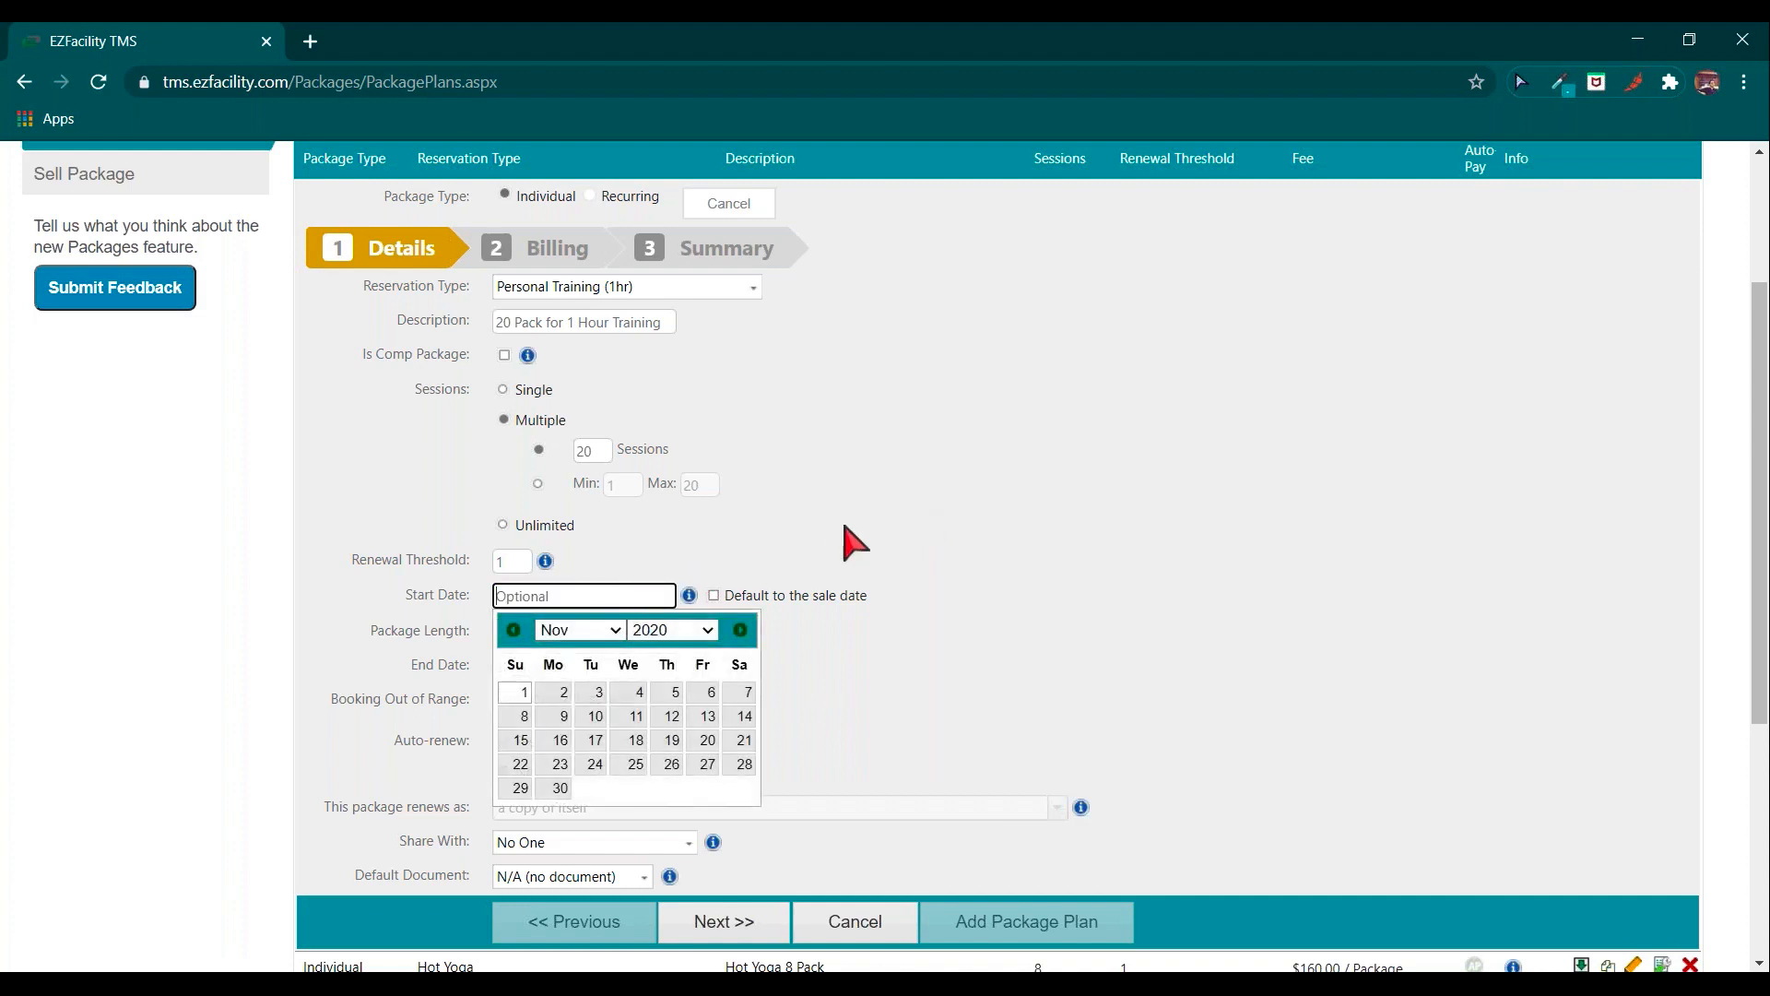
click(862, 541)
click(723, 600)
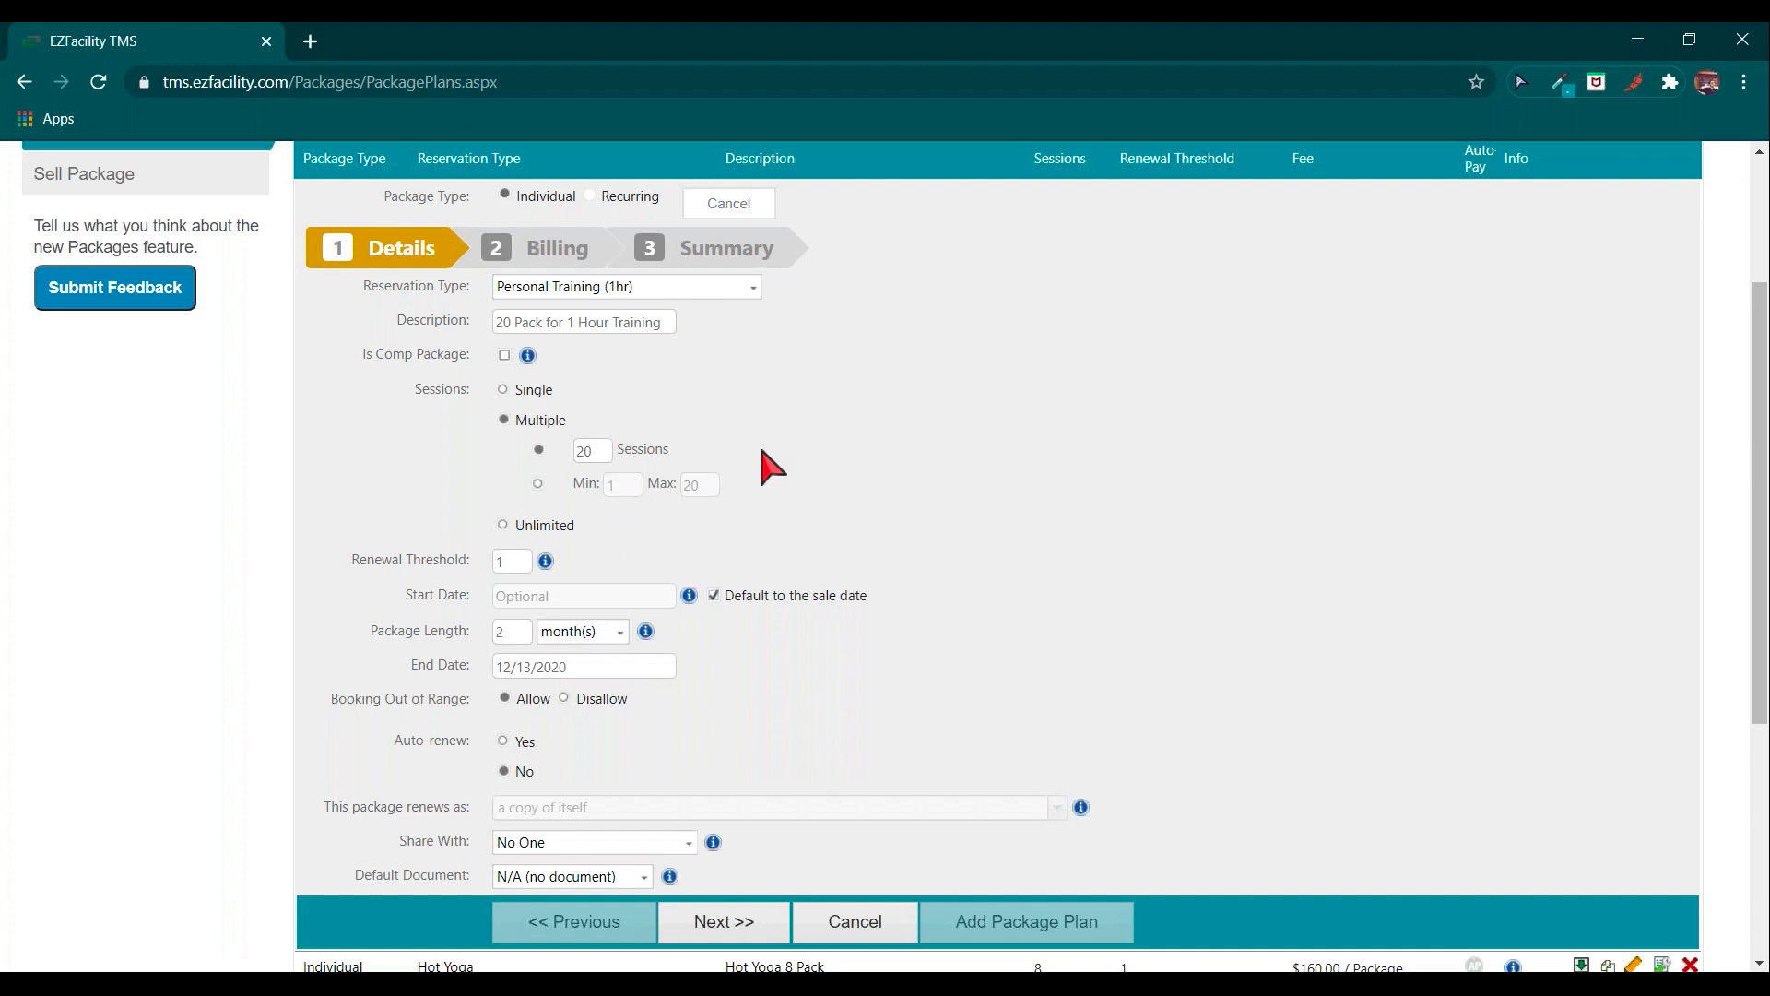
Disallow booking out of range for the package plan.
triple_click(392, 701)
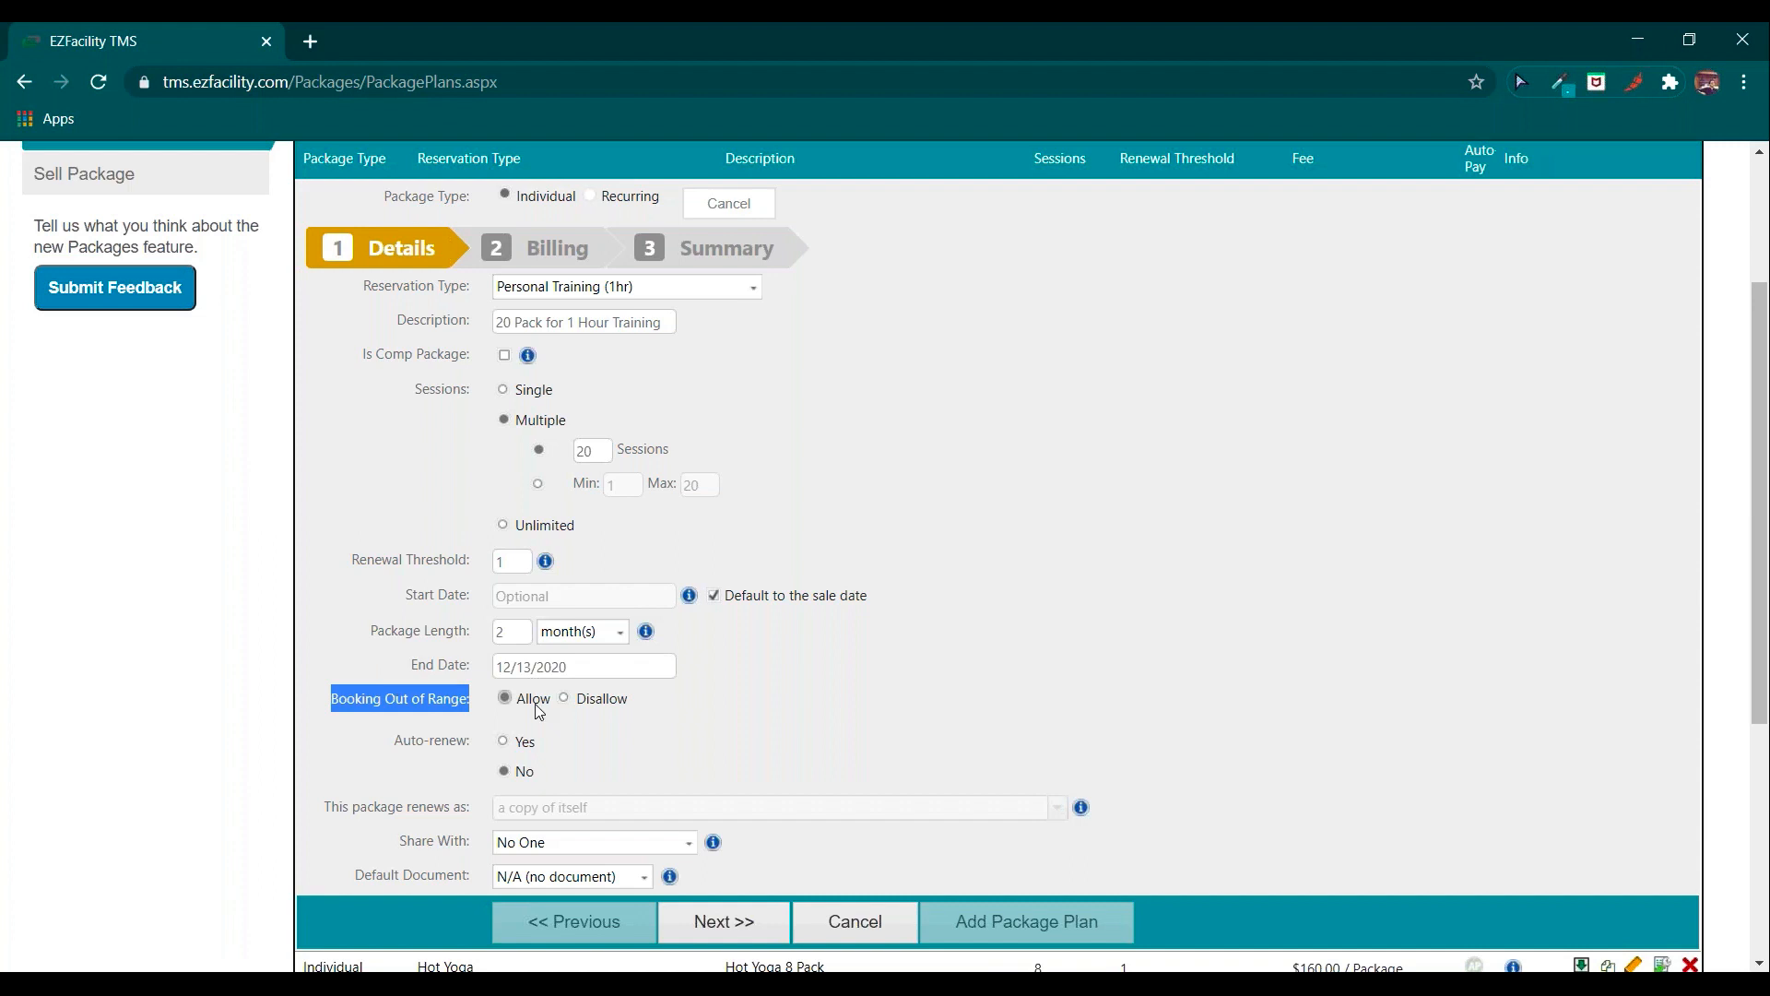
click(1524, 753)
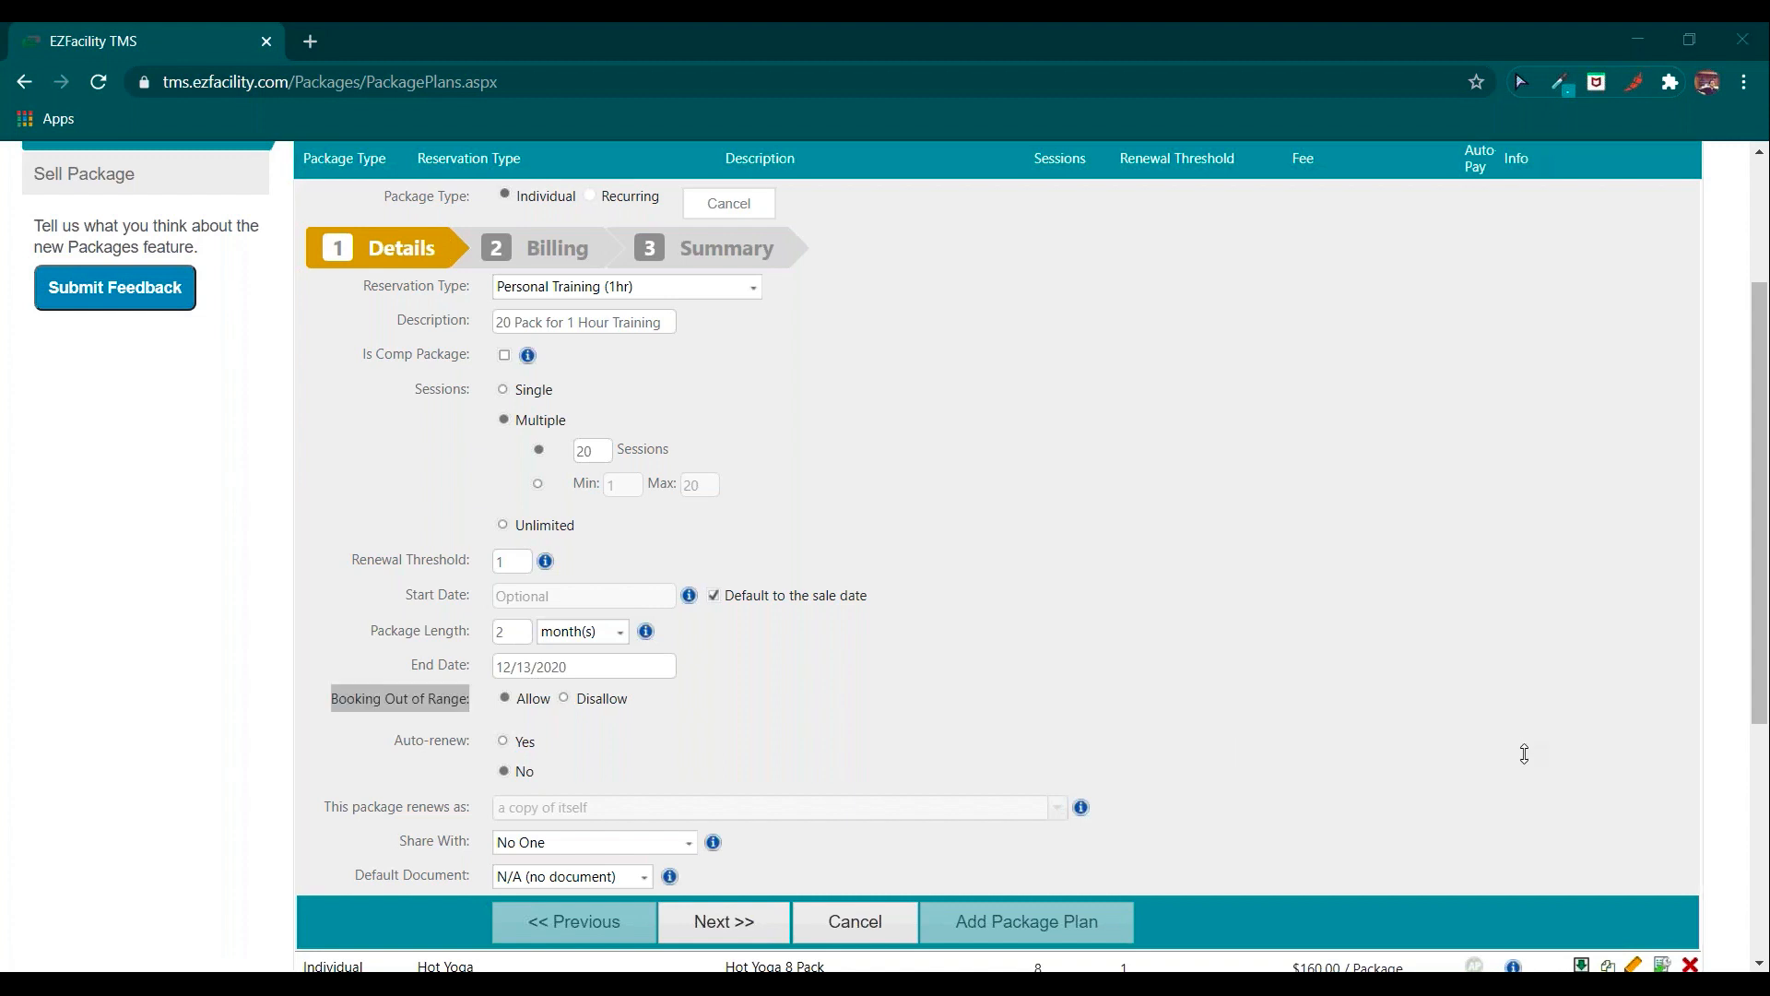
click(573, 700)
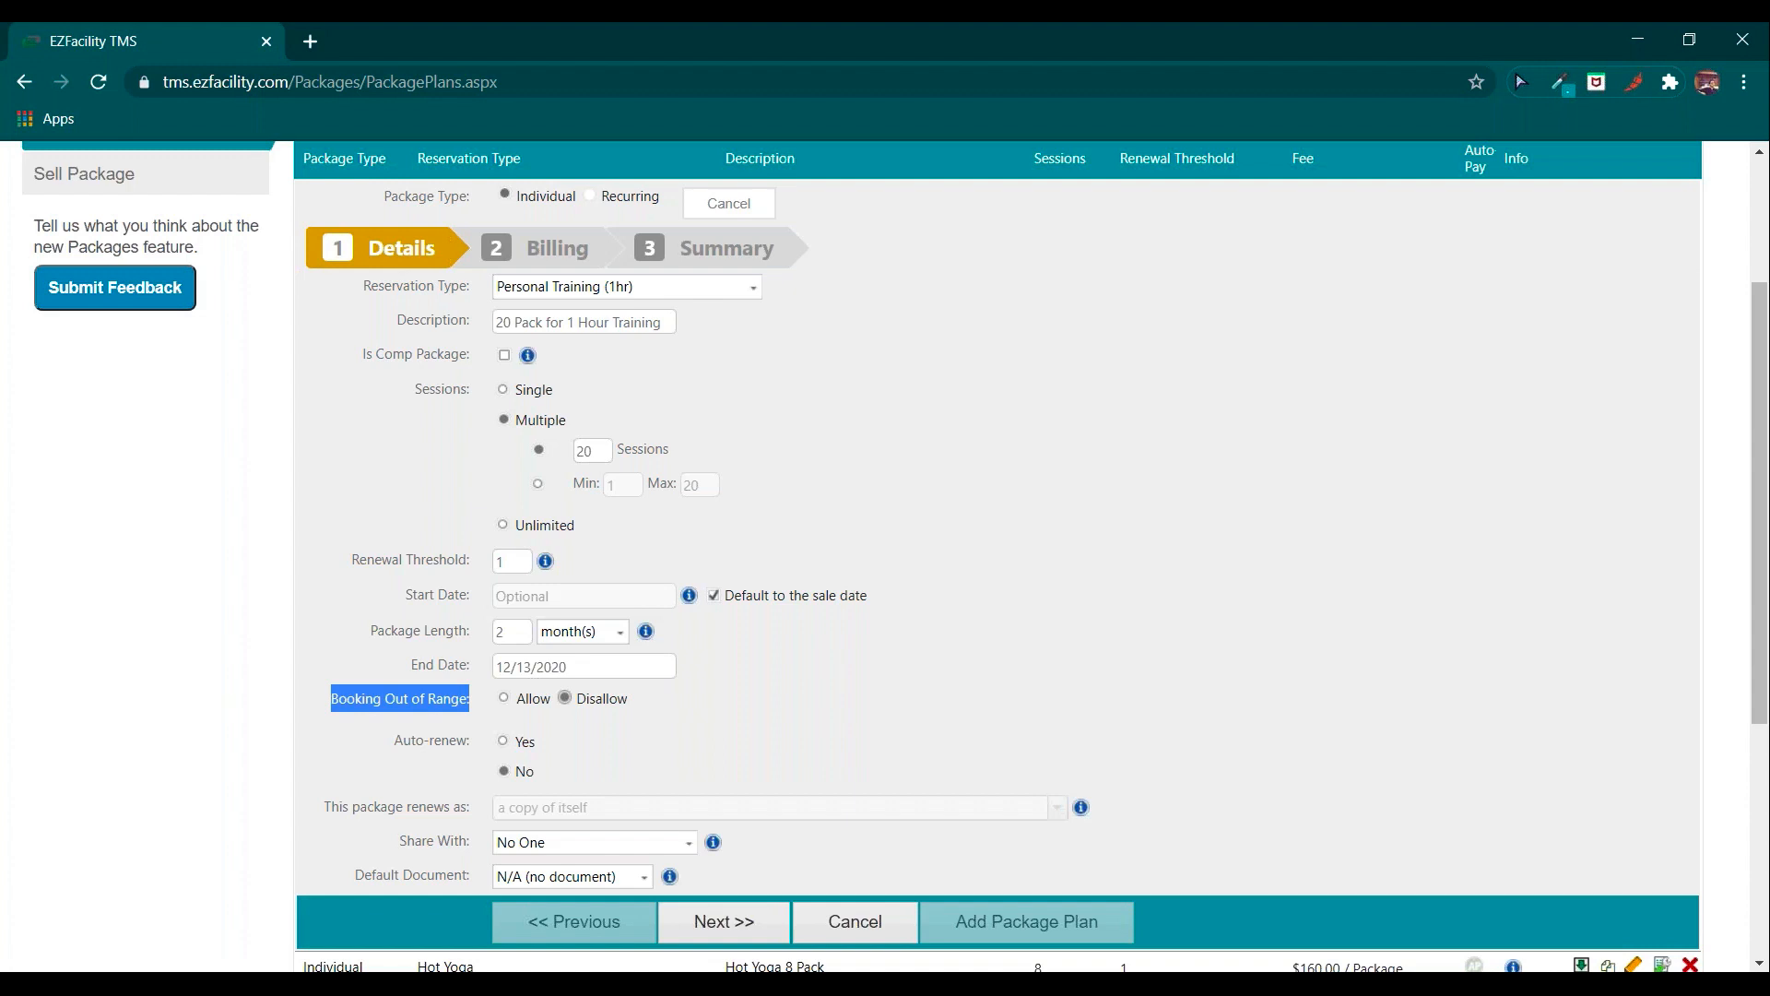
click(566, 706)
drag(643, 705, 579, 702)
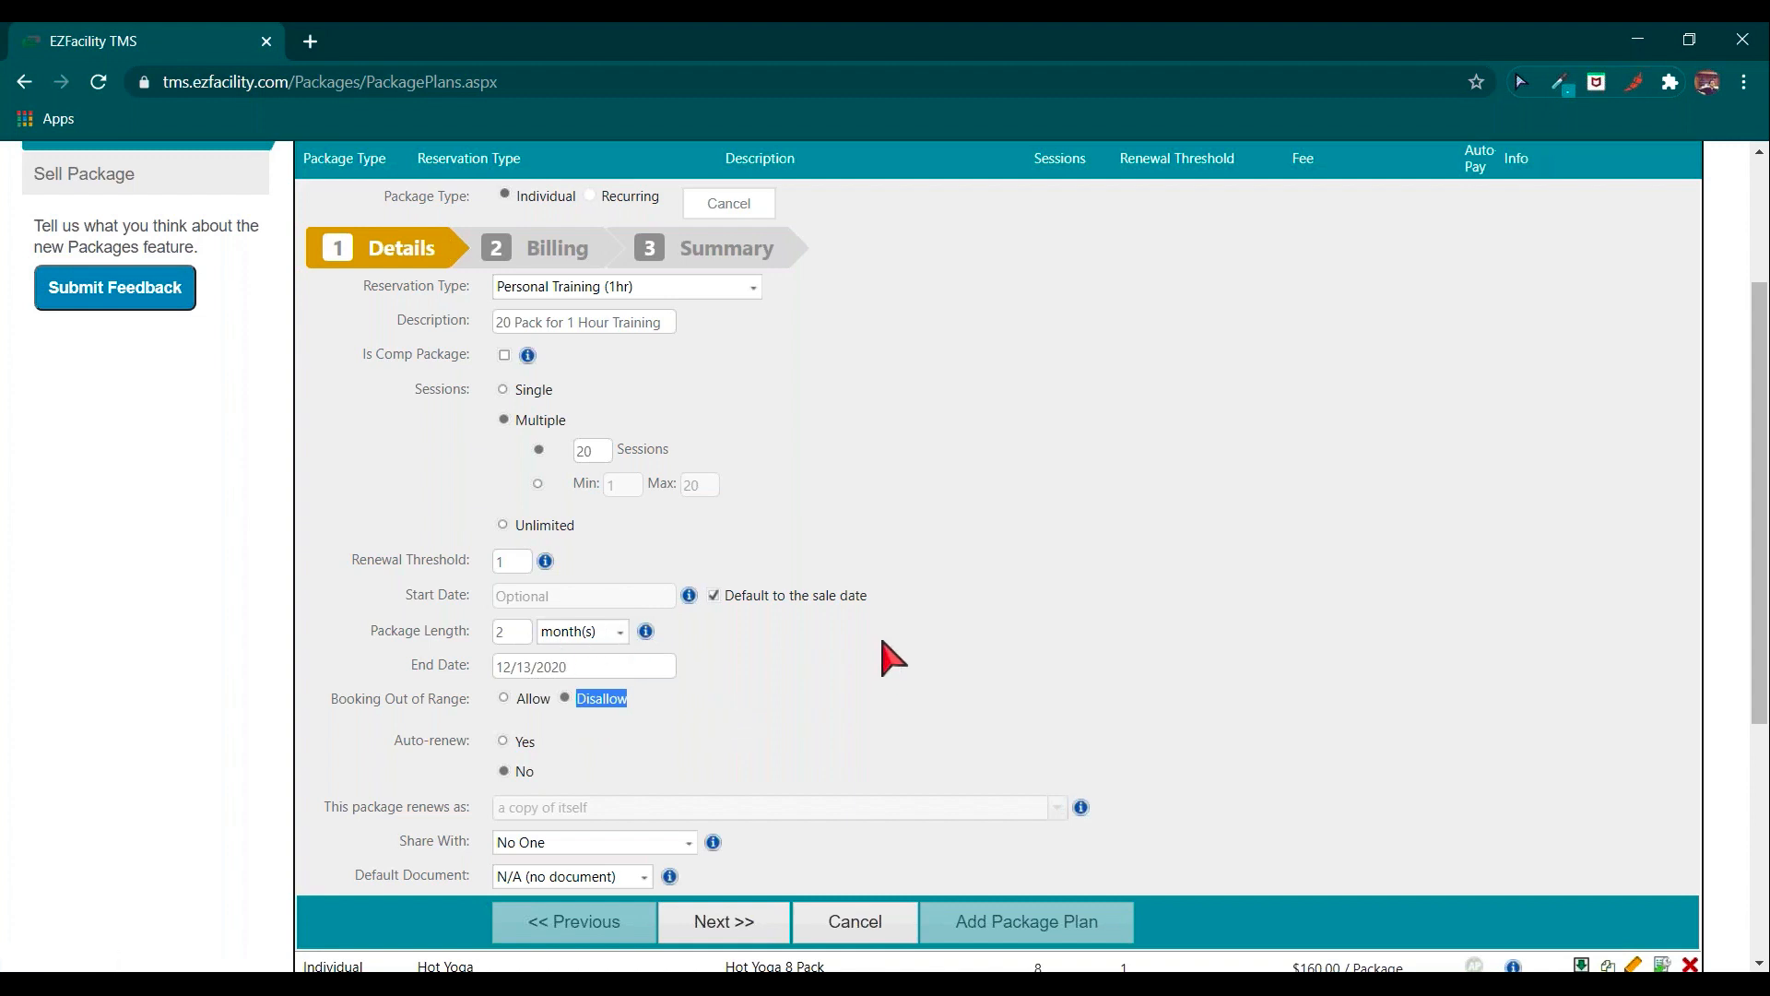
scroll(883, 645, down, 1)
double_click(415, 627)
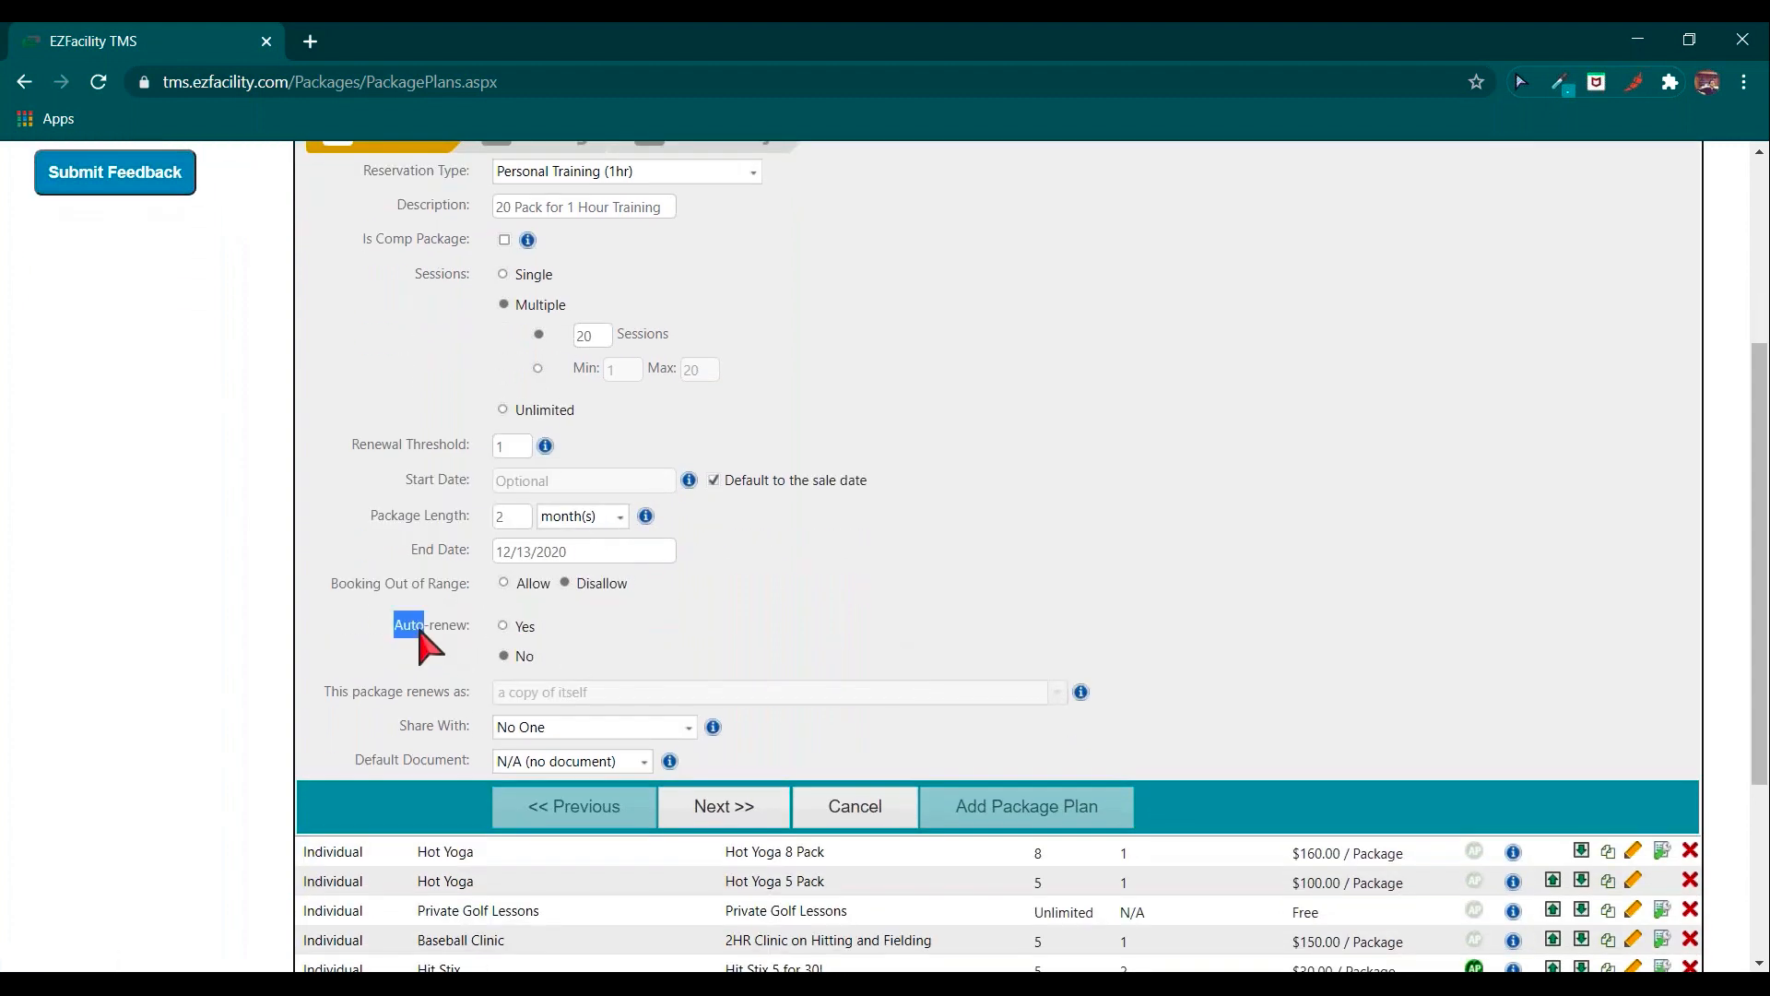
drag(420, 632, 464, 629)
scroll(775, 613, up, 1)
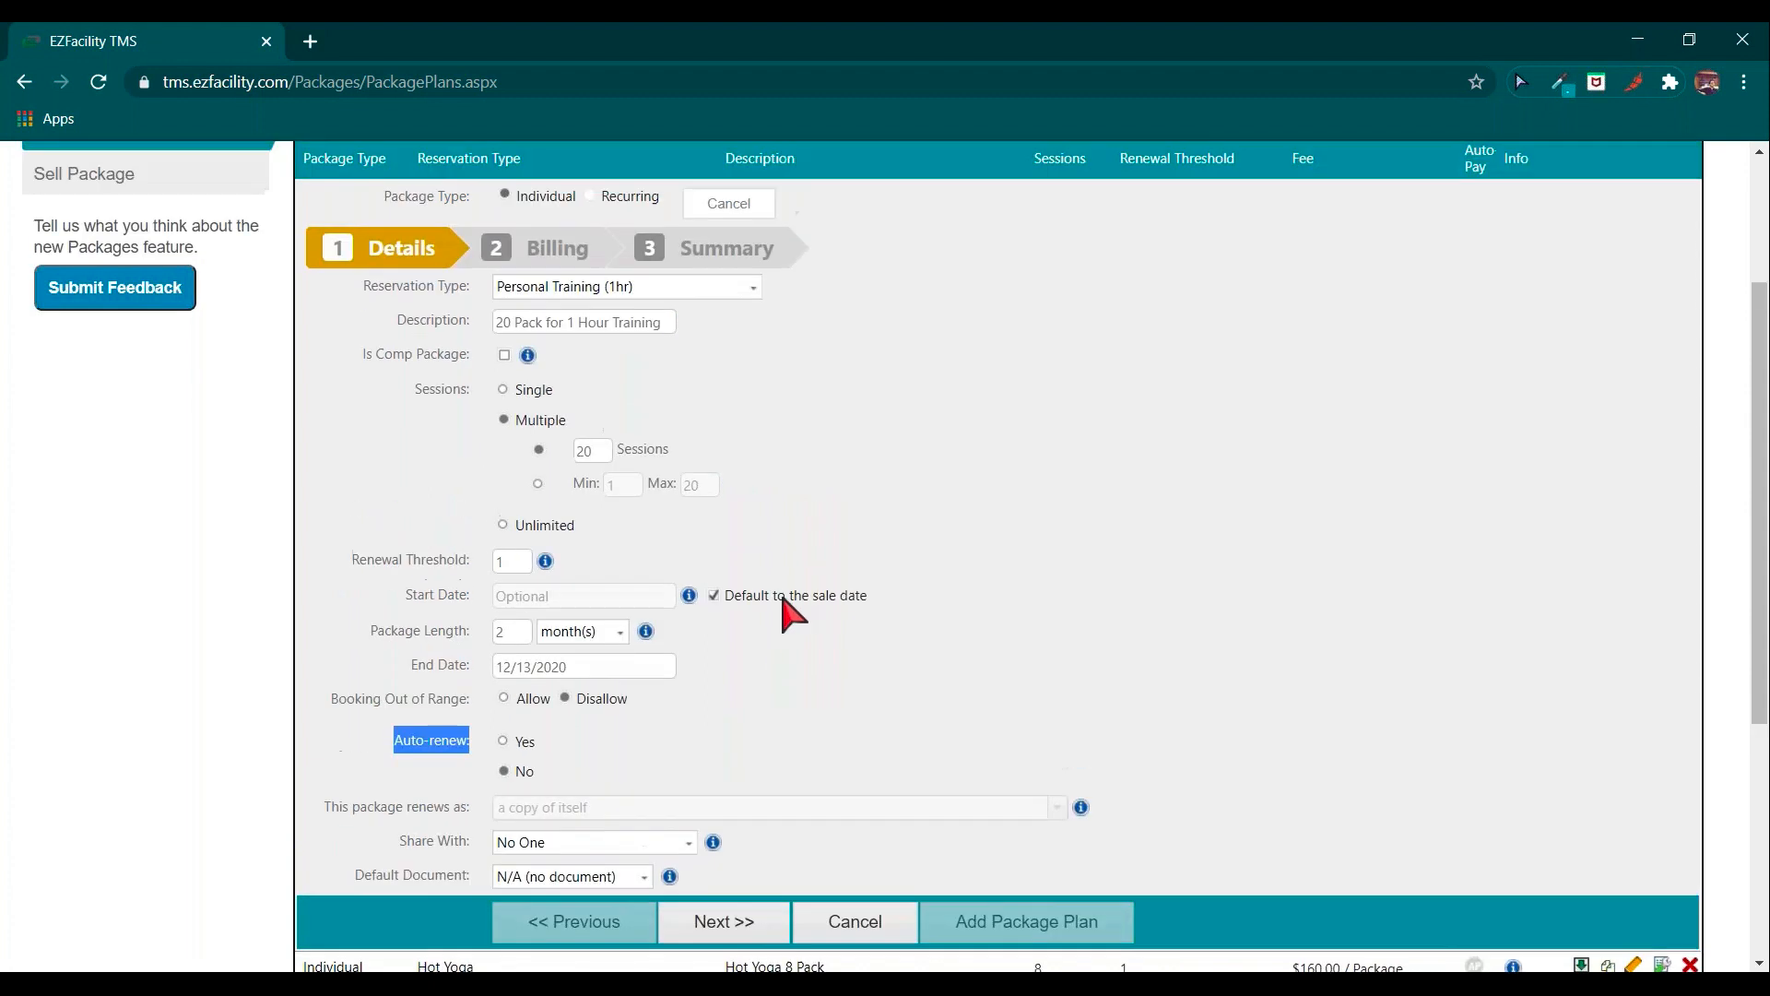
Set the package plan to be shared with All Child clients, and switch the sharing to All Related clients.
triple_click(437, 839)
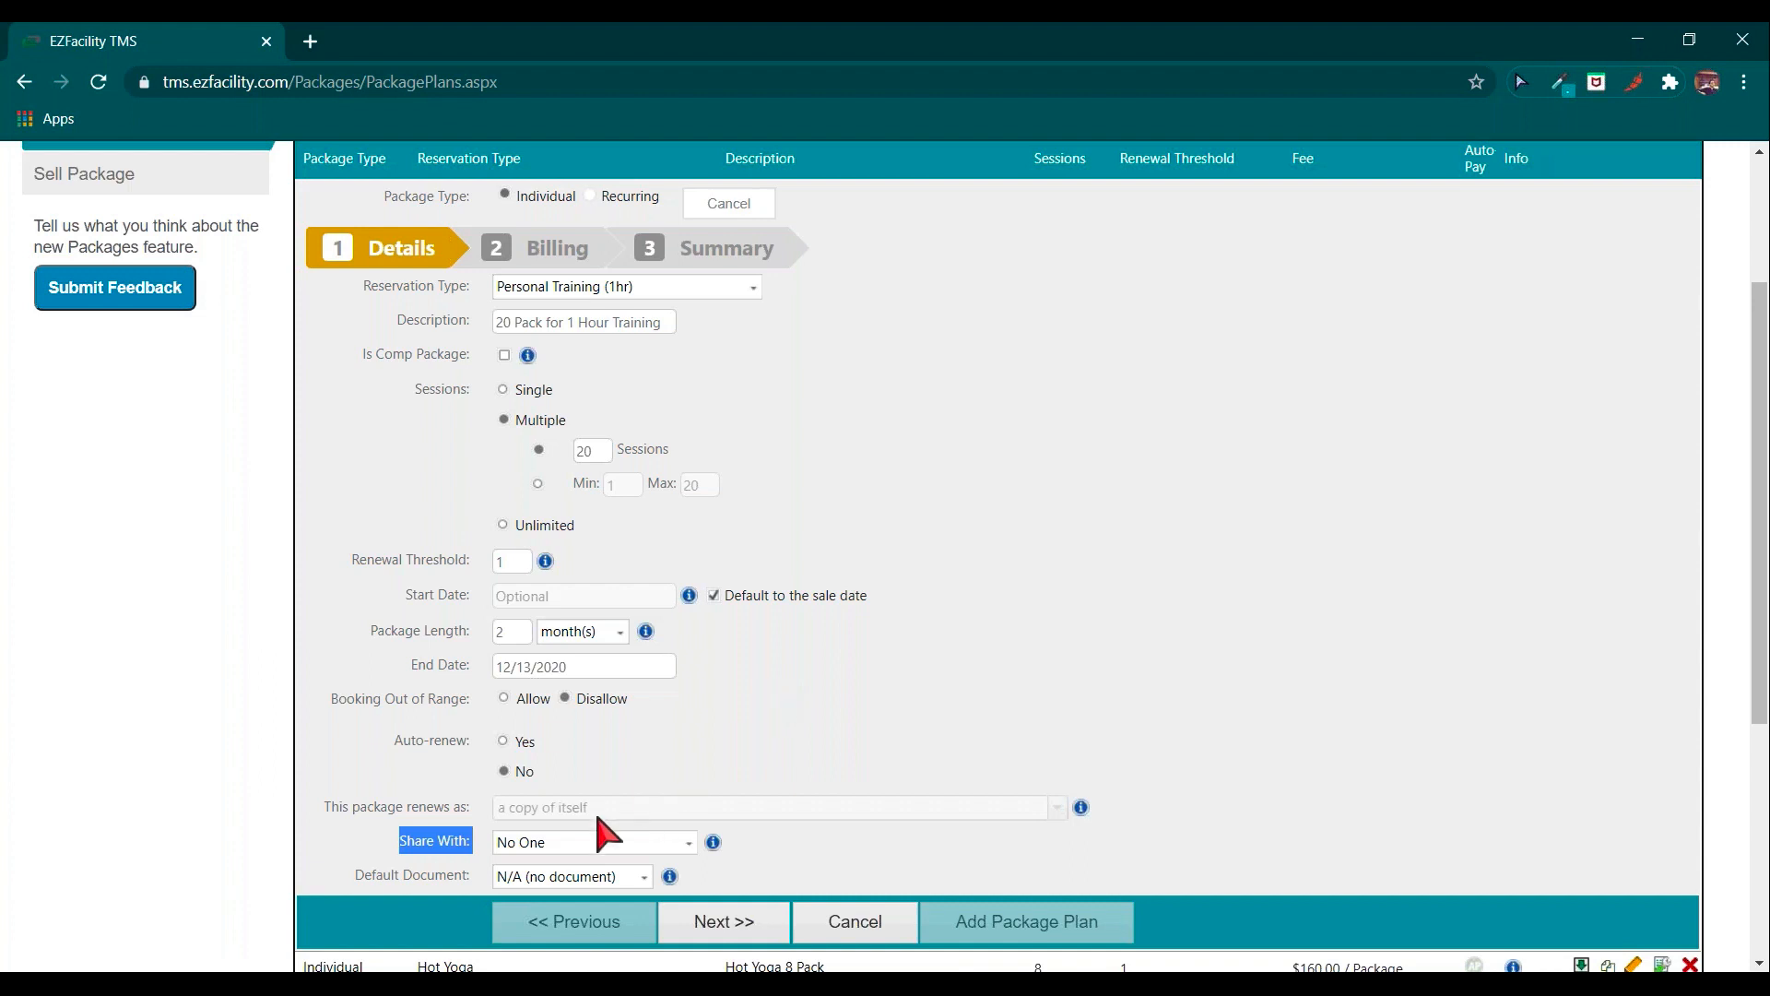
click(565, 848)
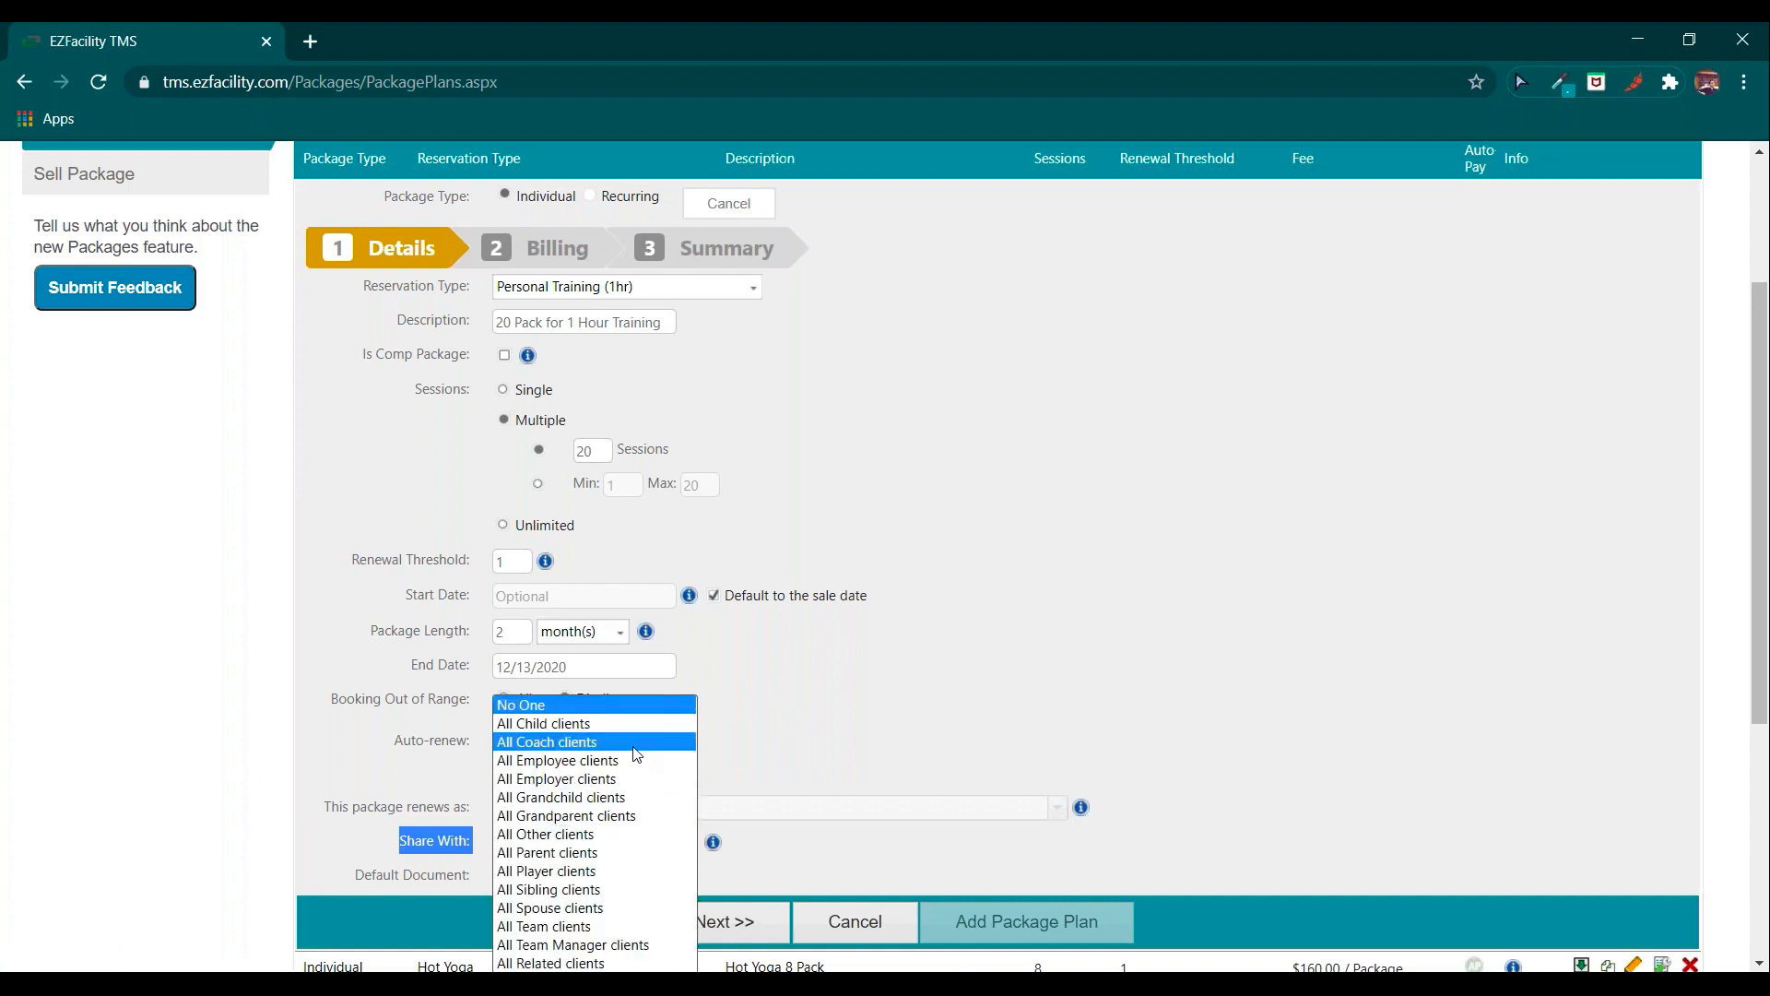
scroll(565, 848, down, 1)
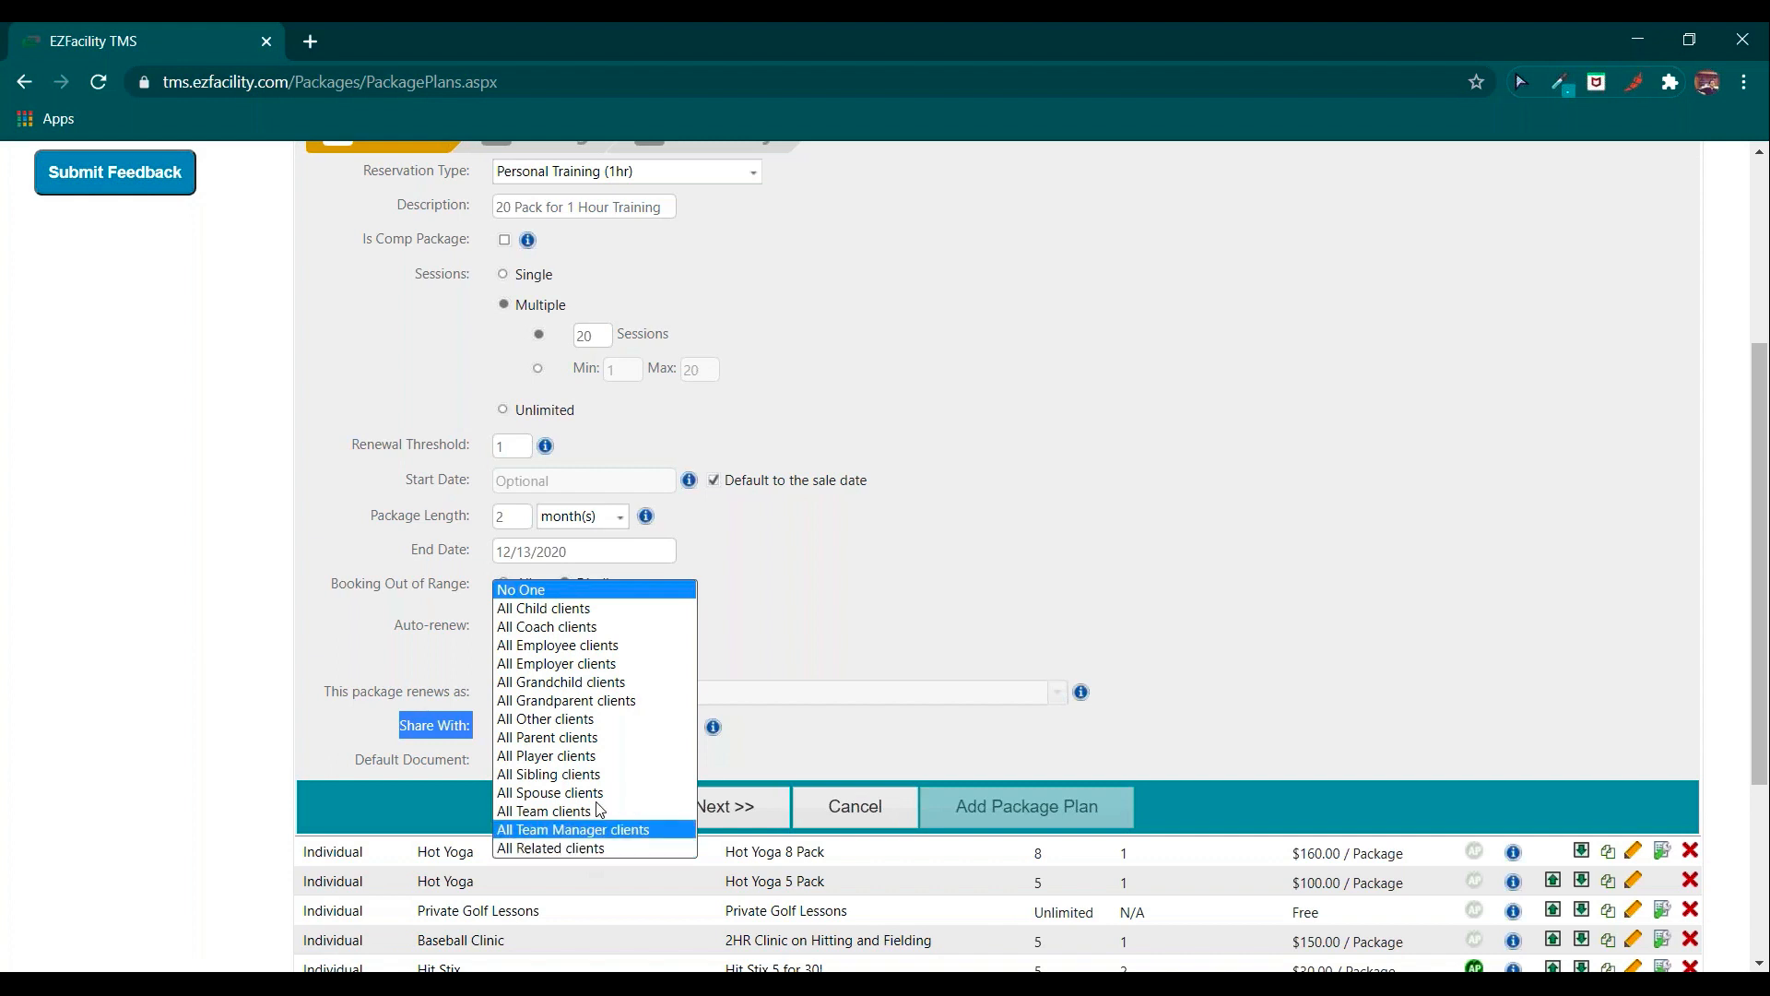
click(592, 609)
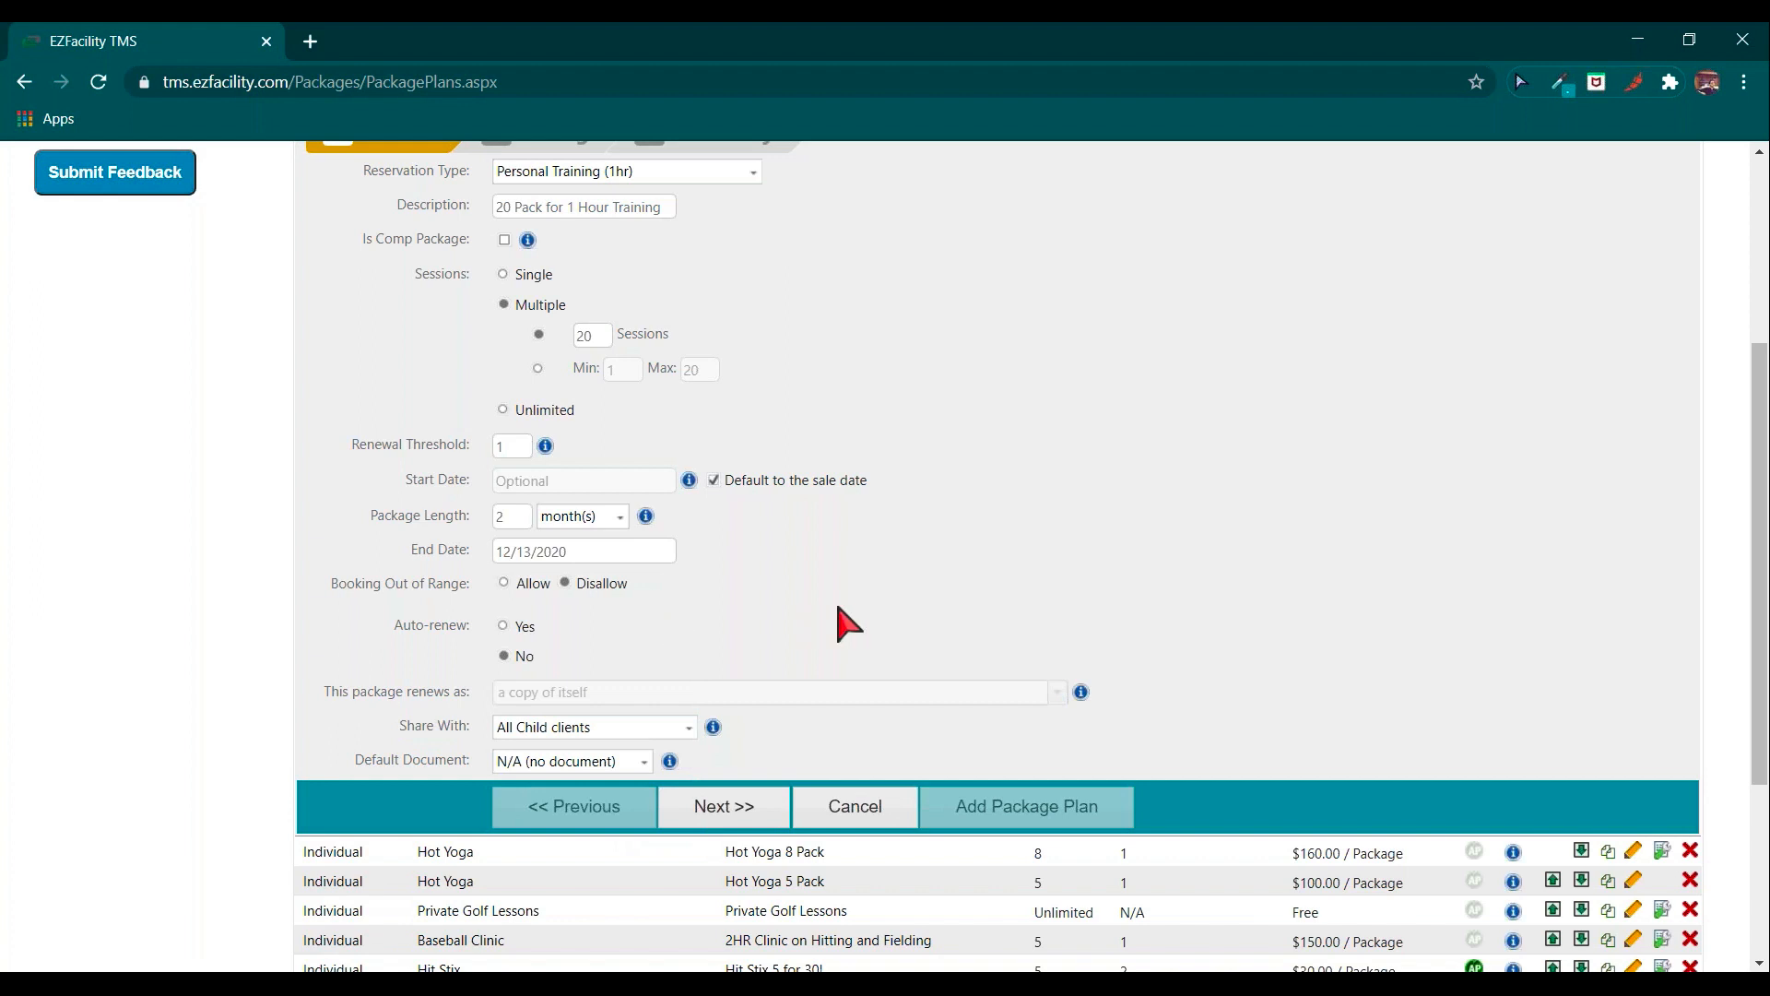
click(687, 727)
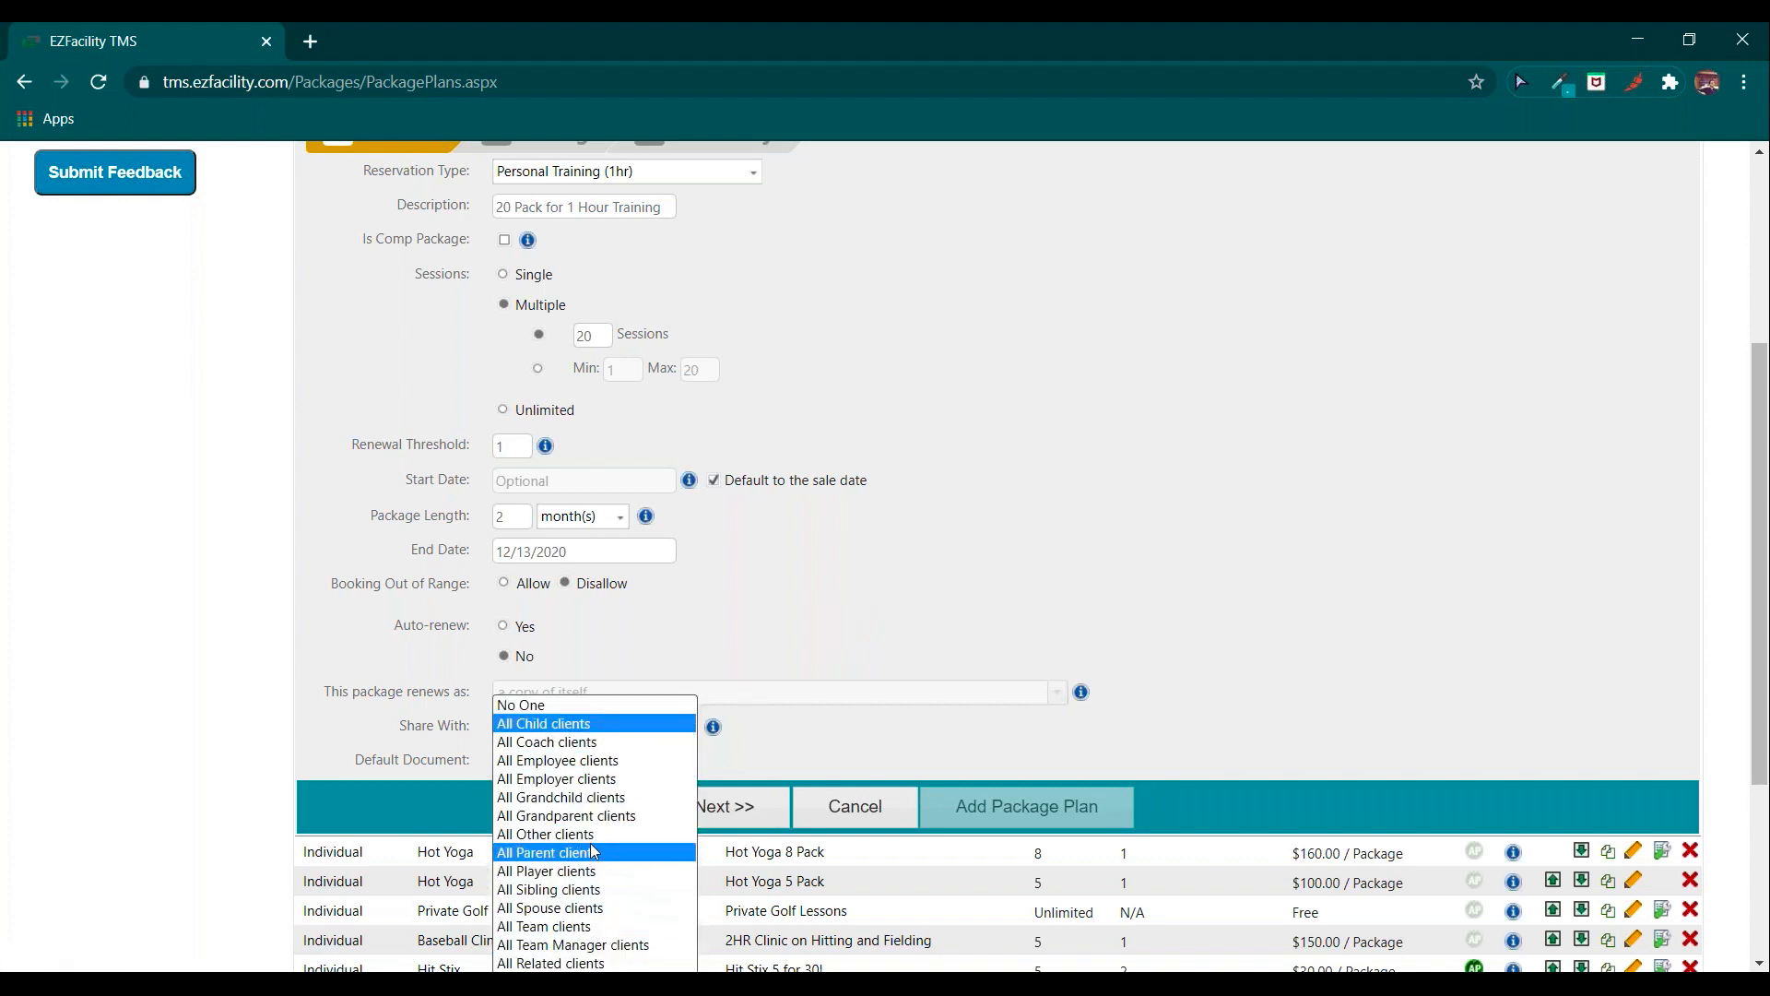
click(594, 962)
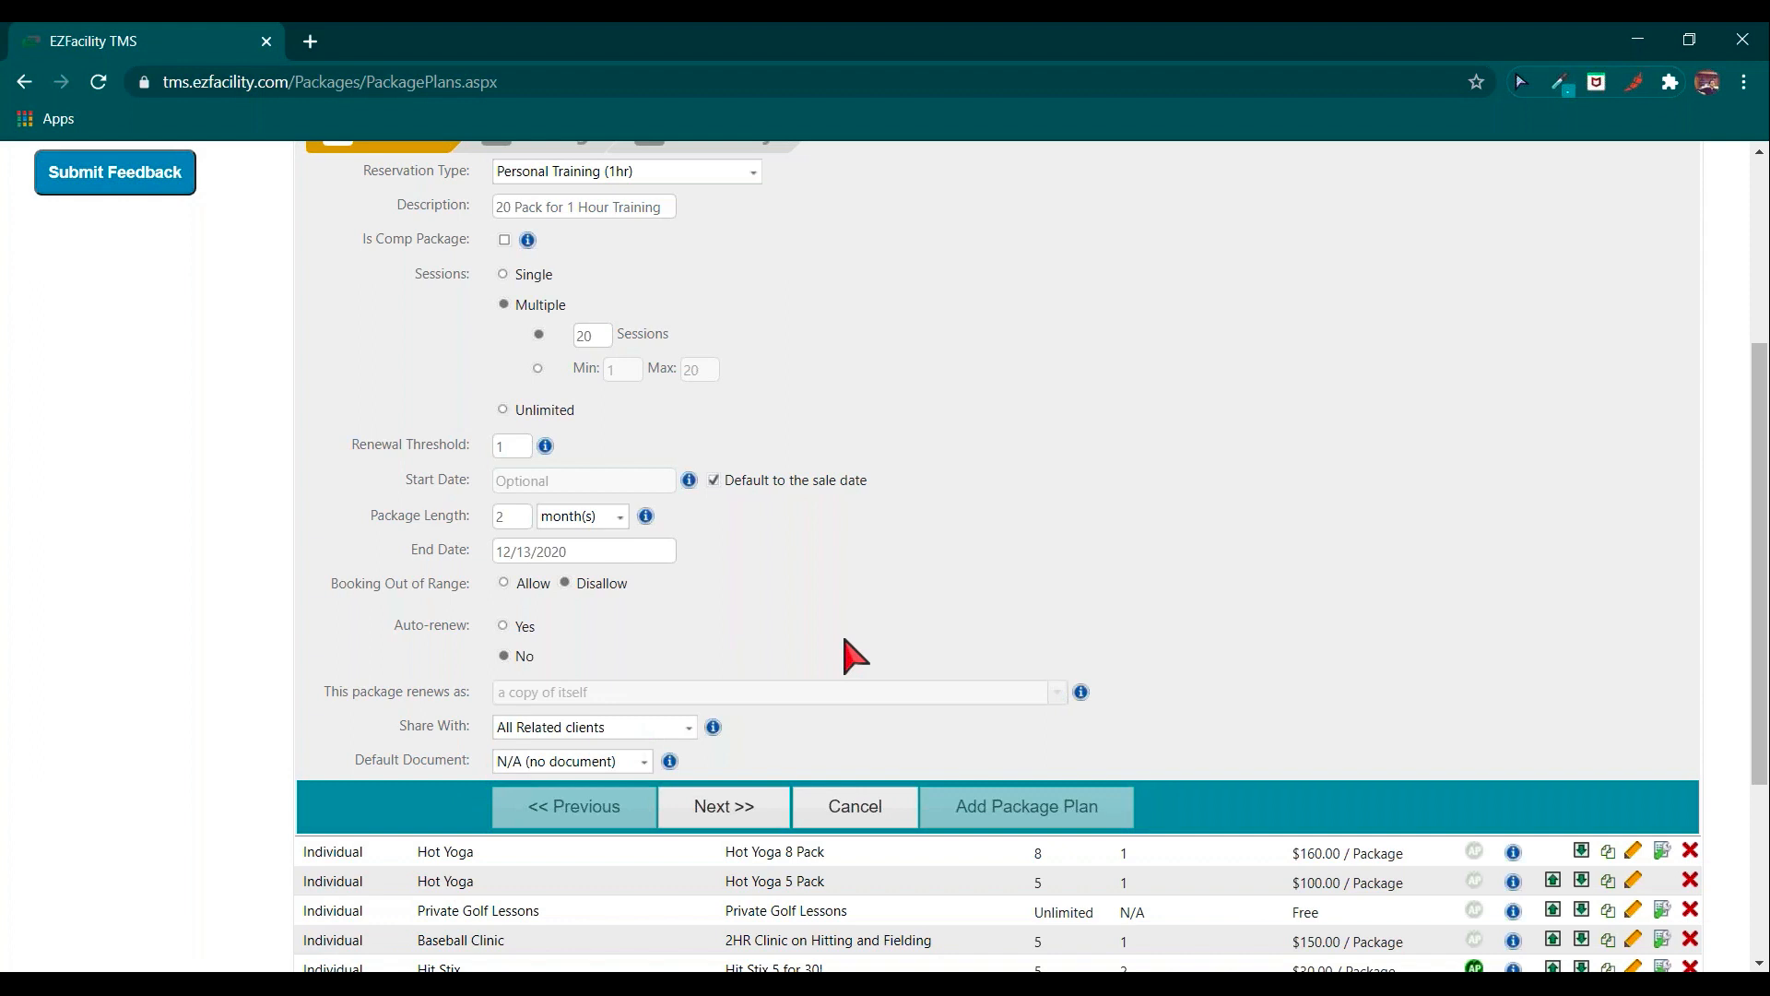
Choose Liability Waiver as the package plan's default document and proceed to the billing stage.
click(638, 761)
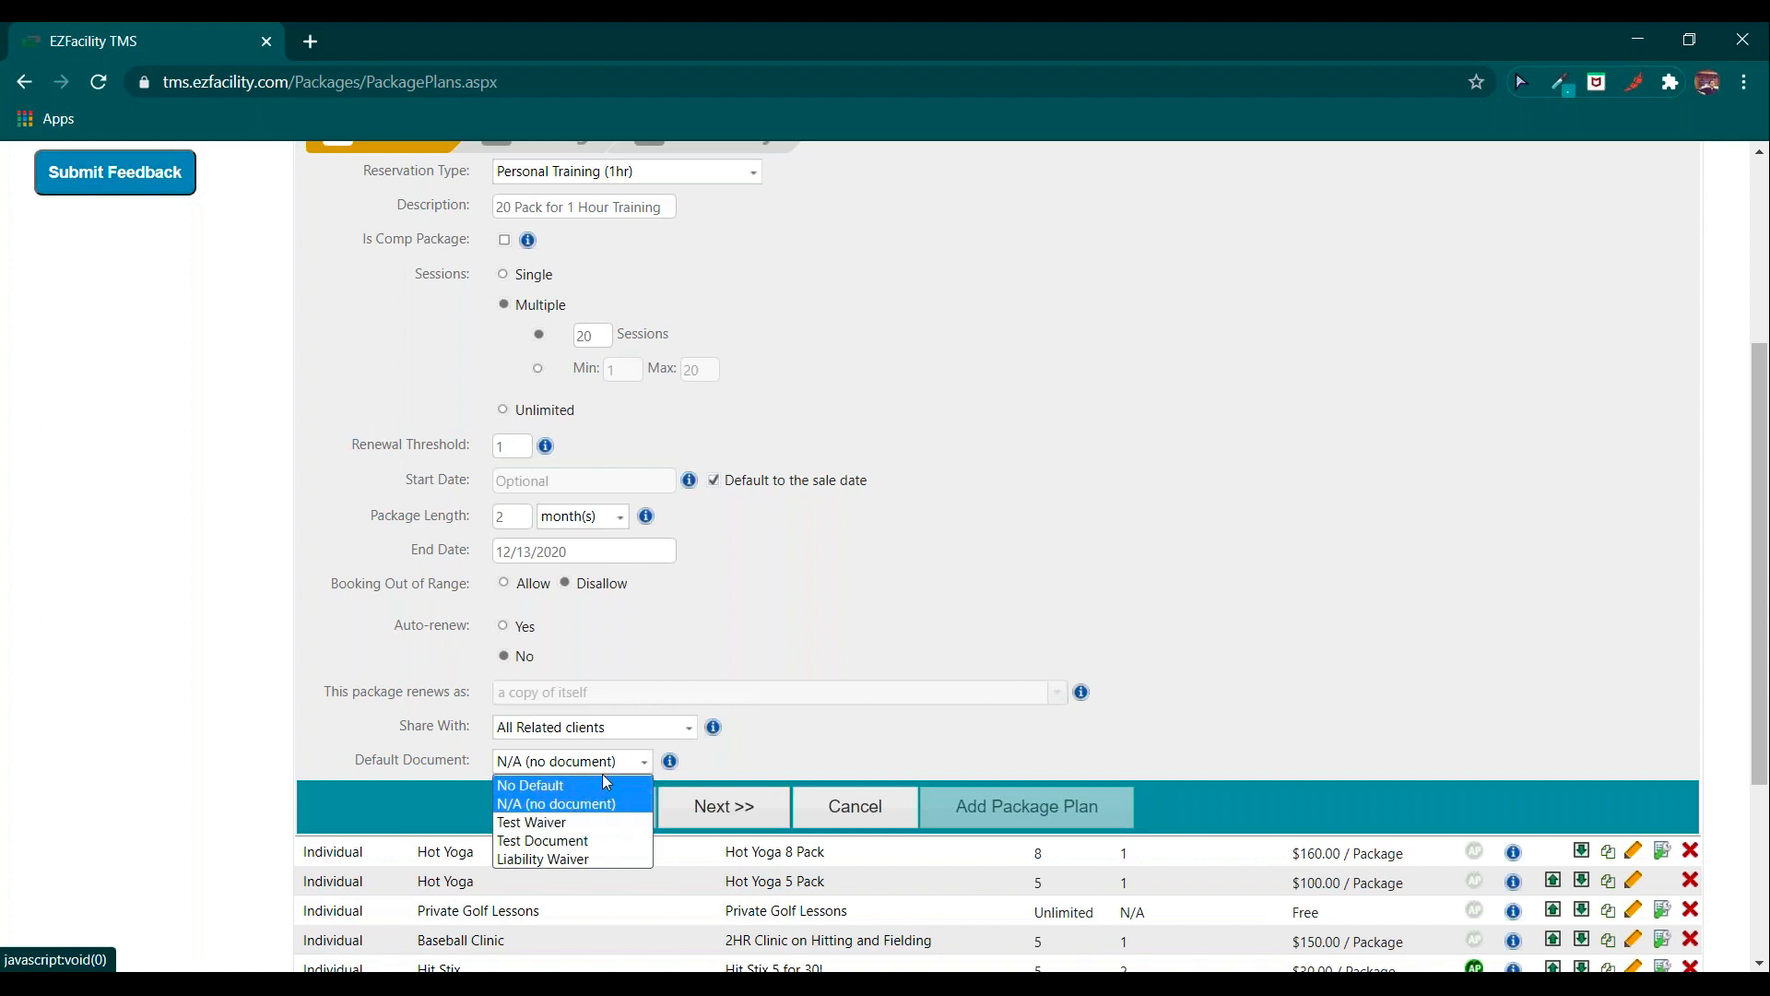
click(581, 857)
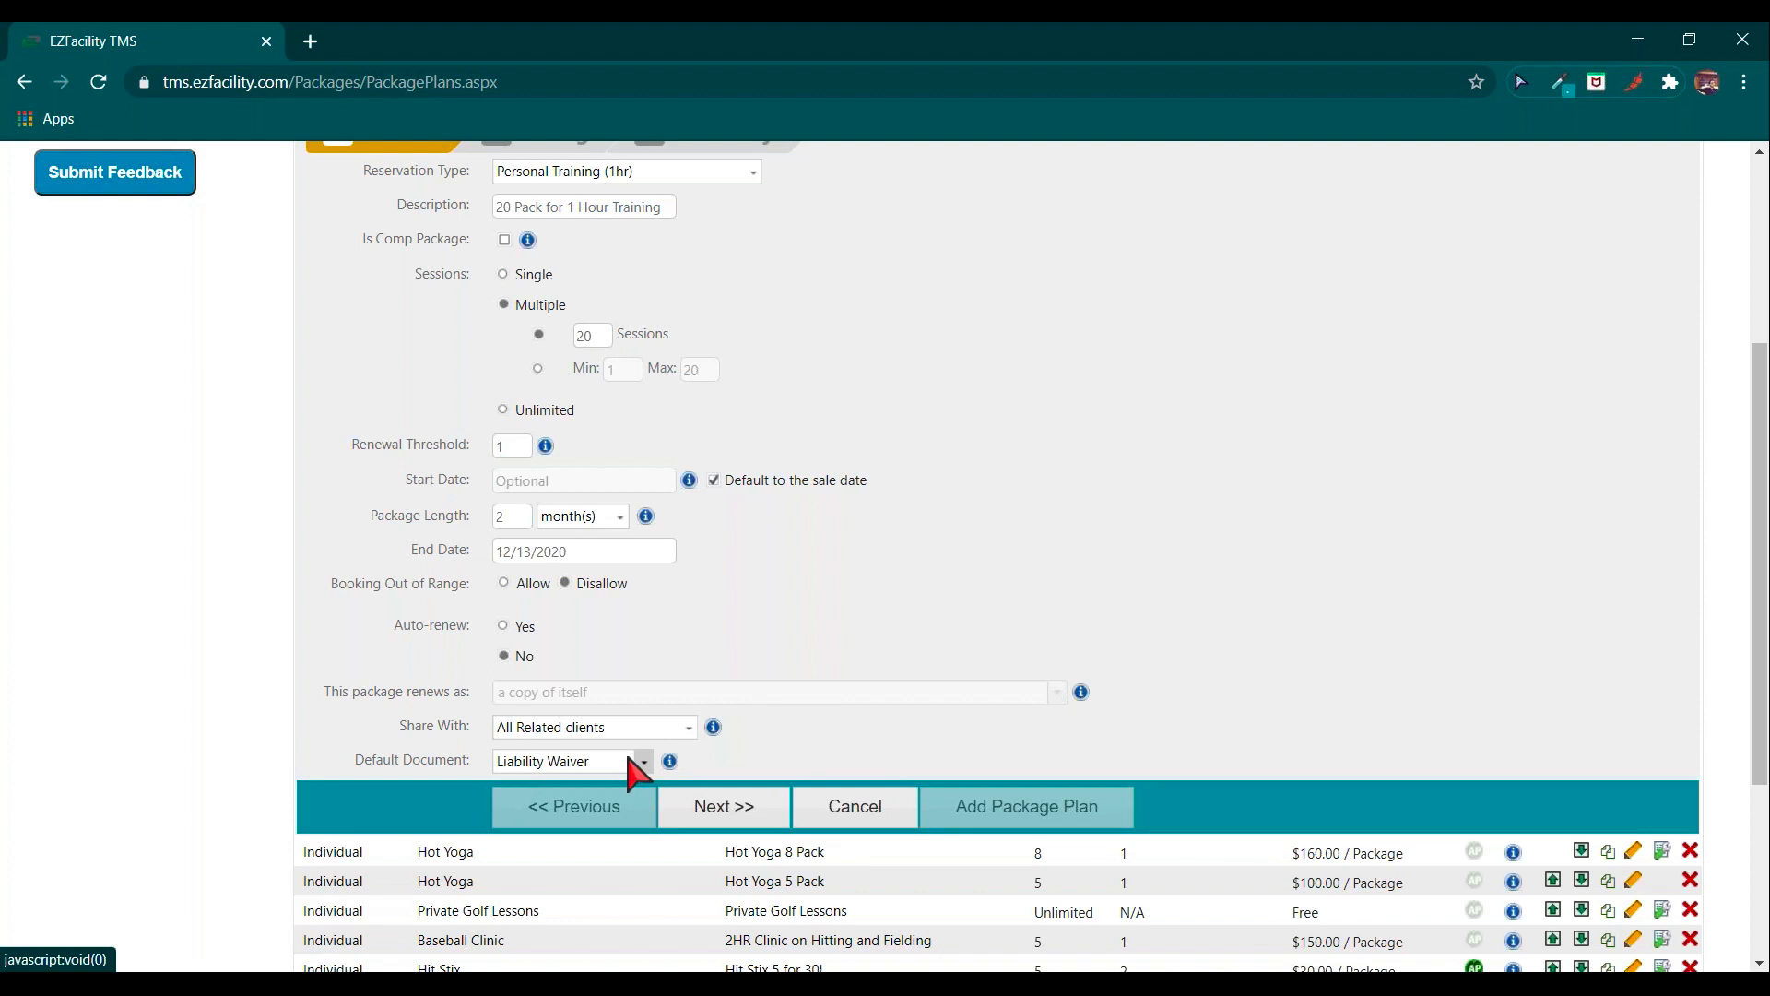
scroll(1033, 564, up, 1)
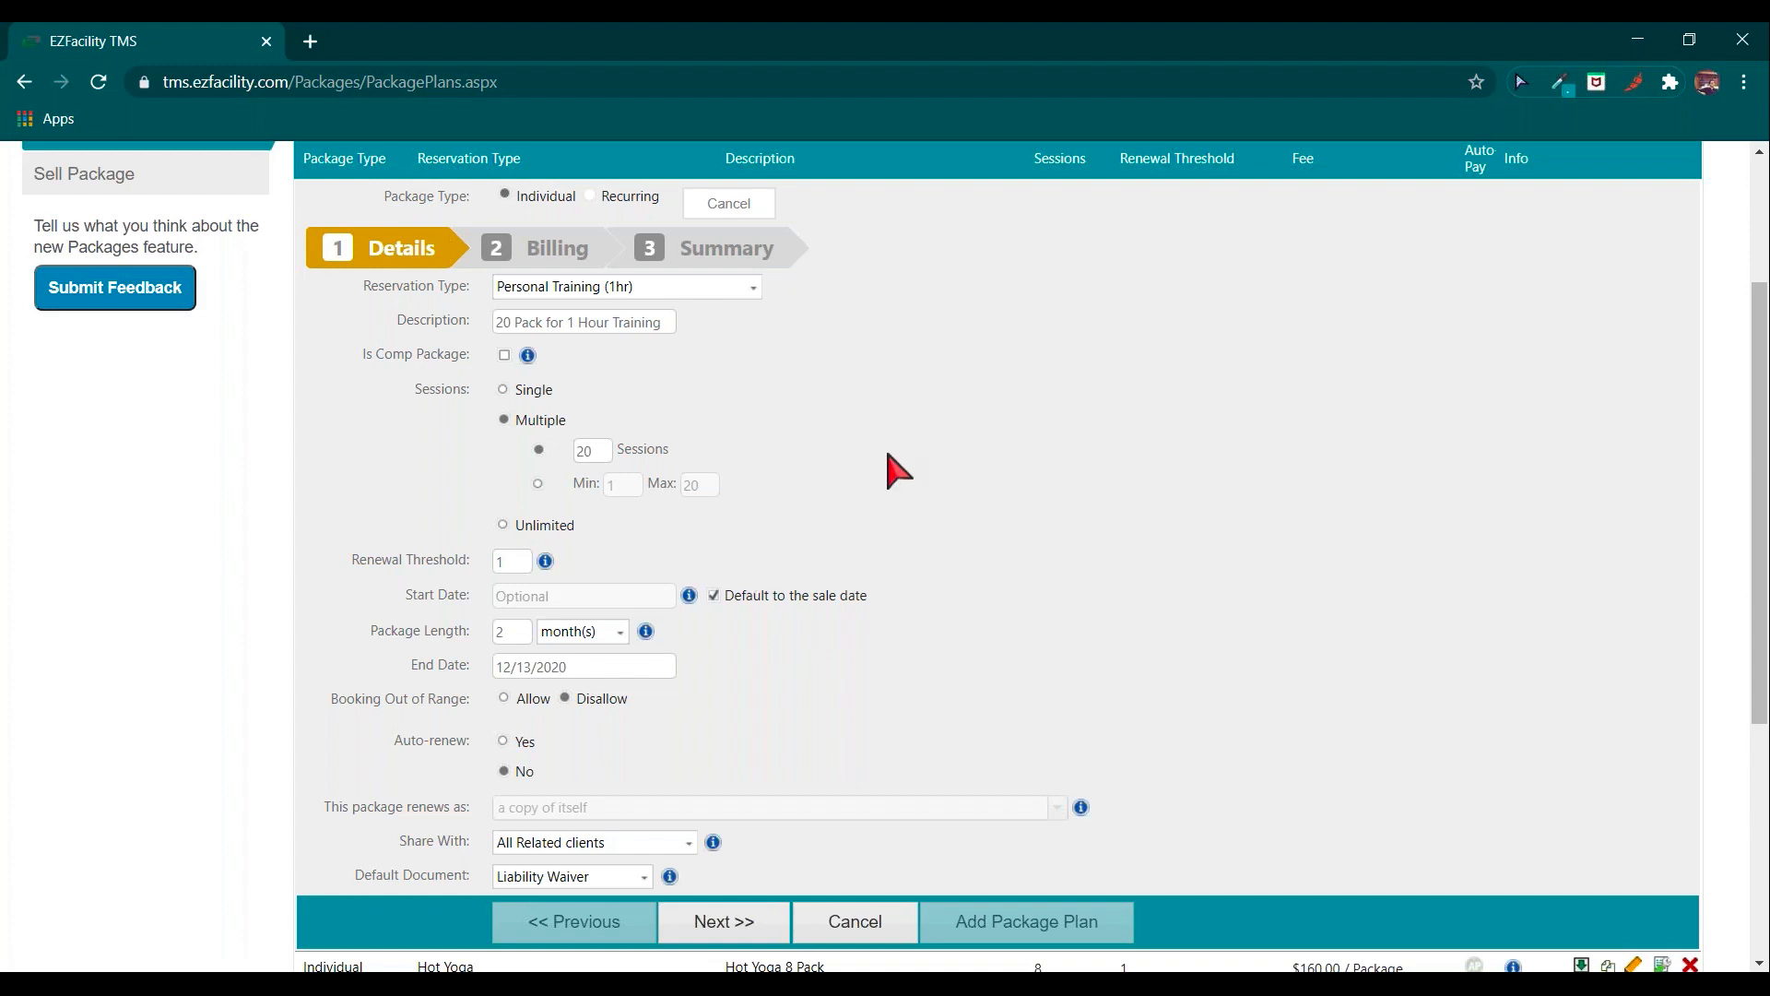
click(723, 922)
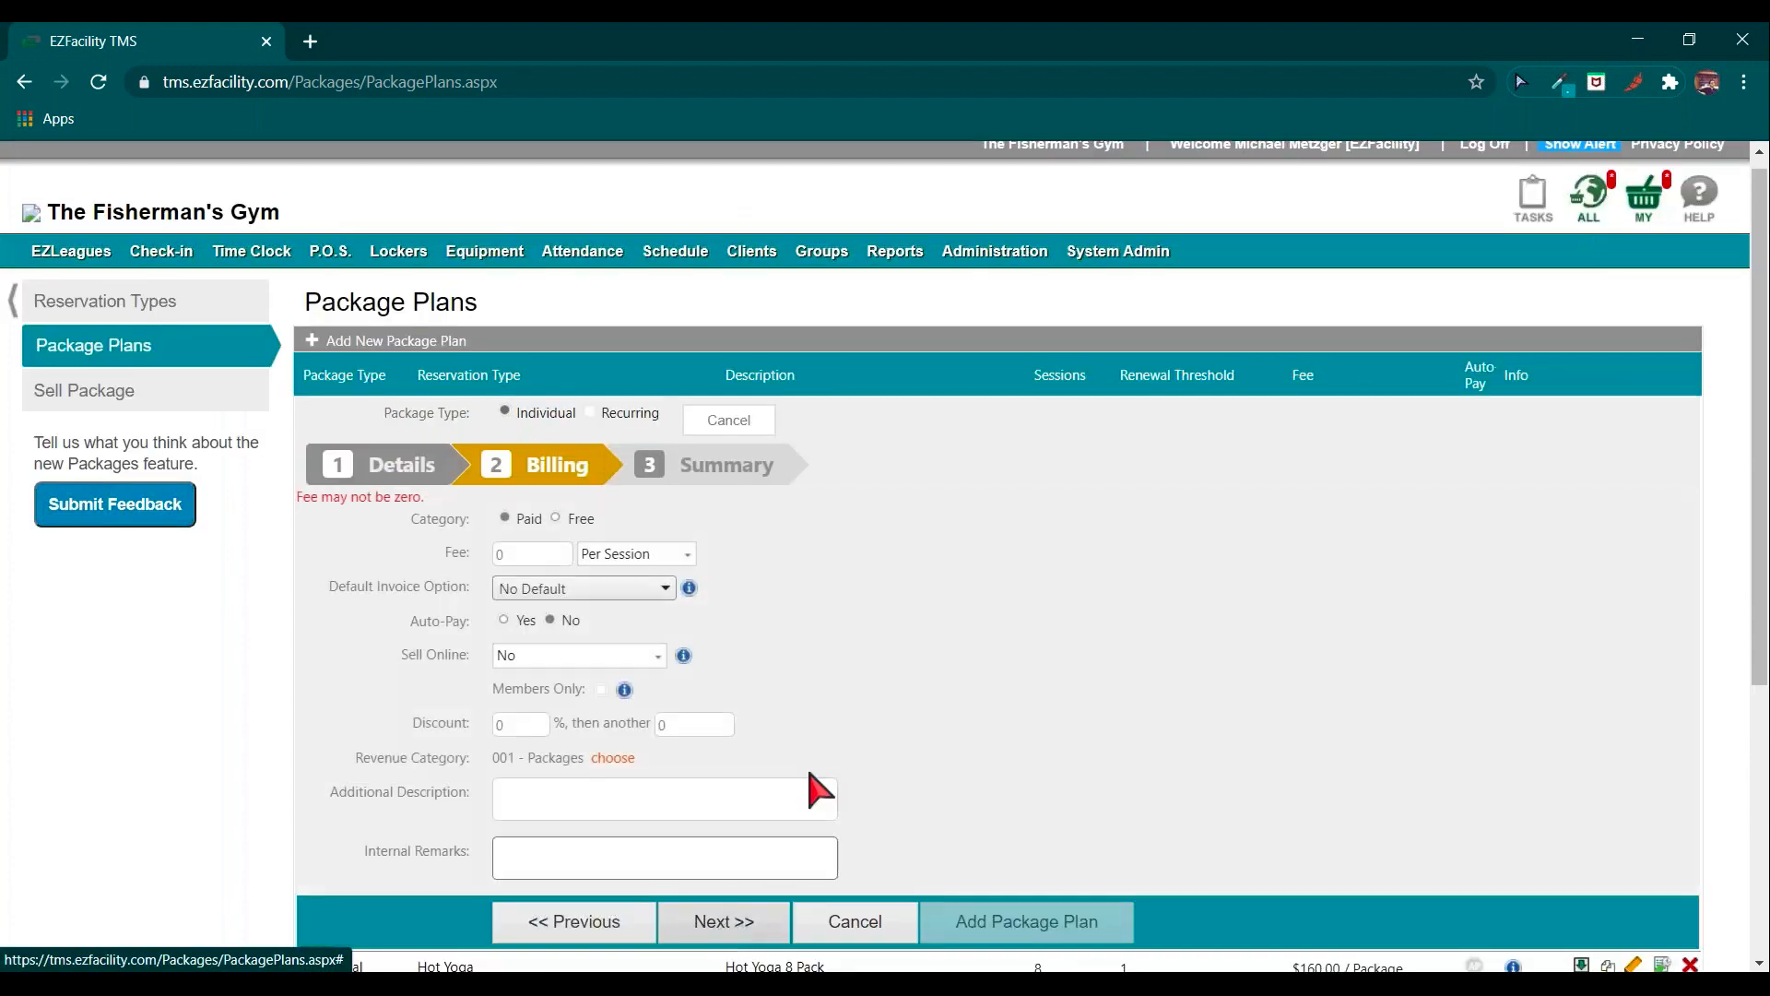
Enter a fee of 10 for the package plan and charge it per package instead of per session.
scroll(945, 557, down, 1)
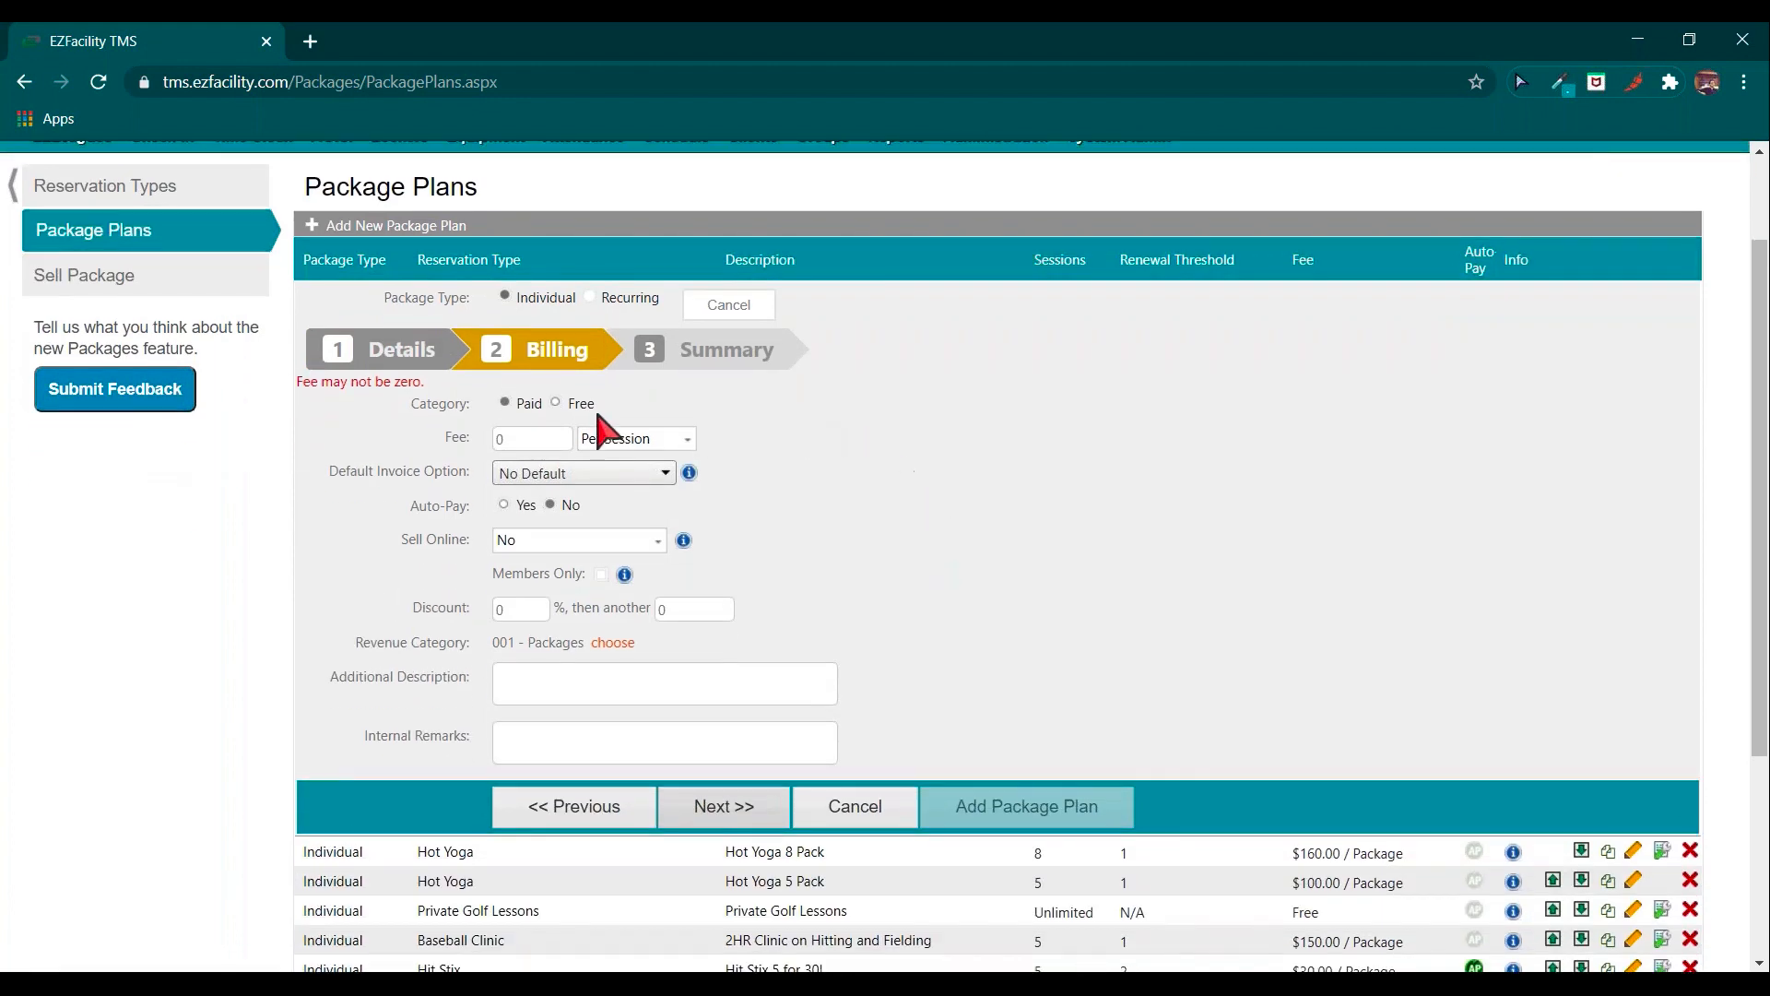
click(536, 440)
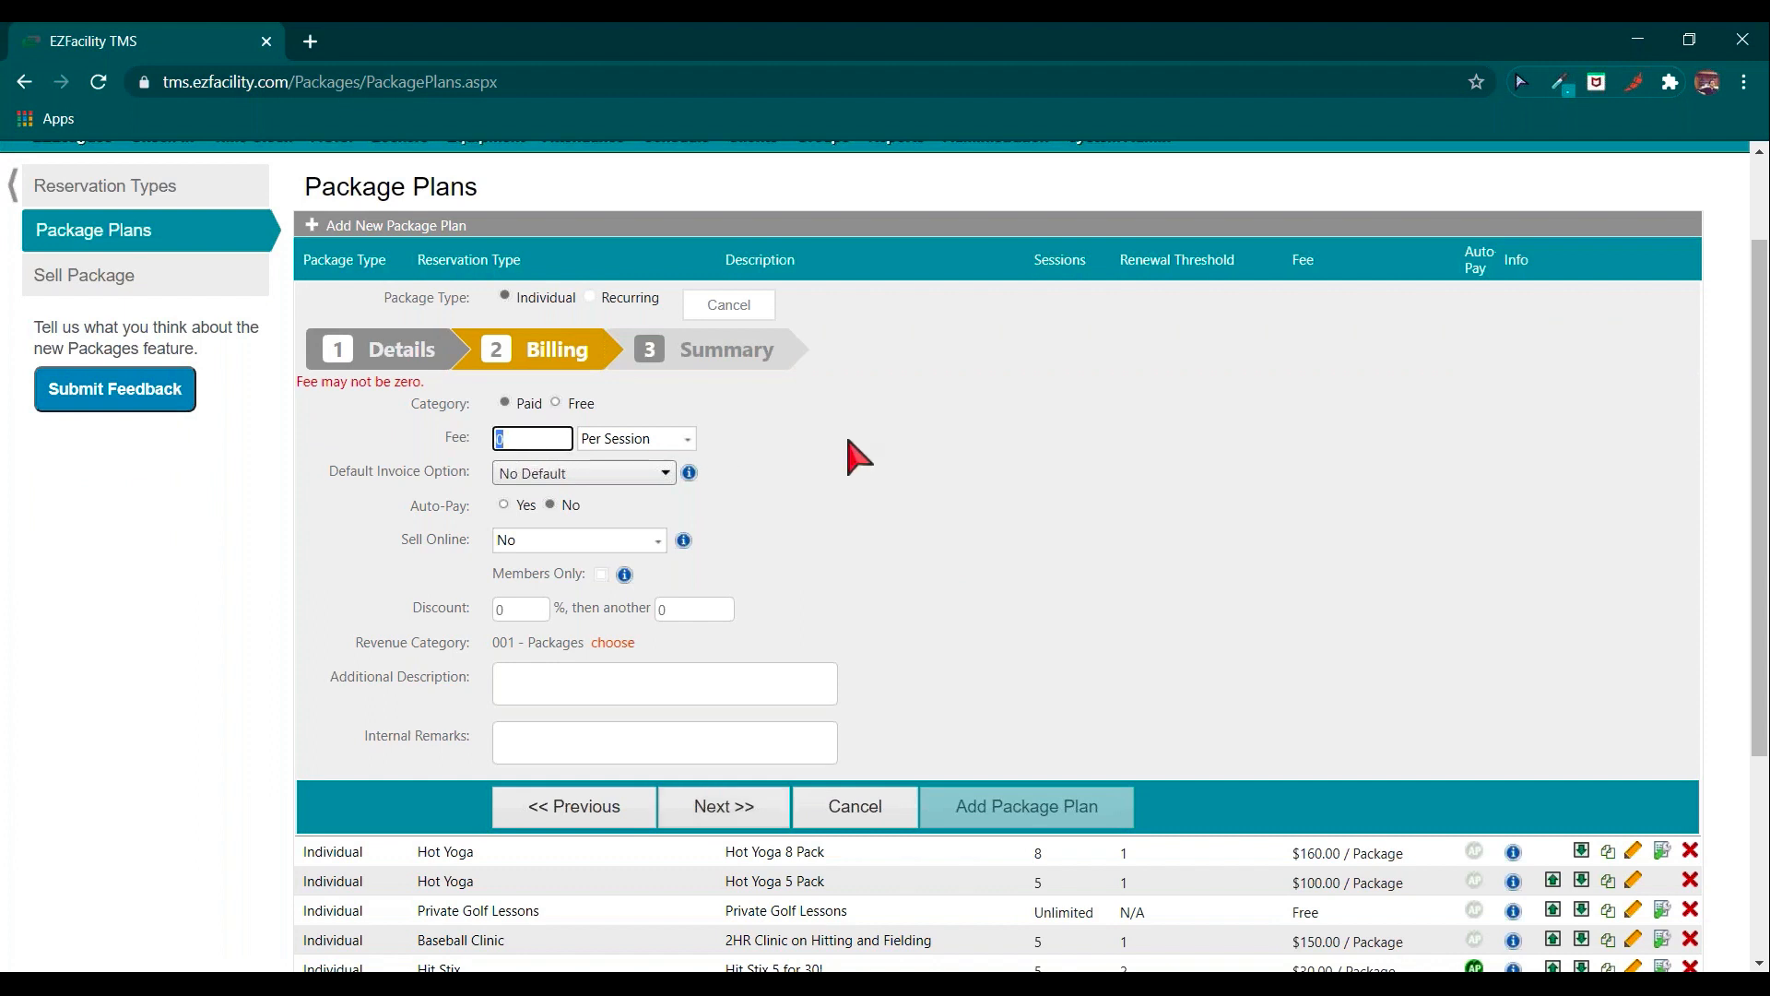
text(10)
click(673, 440)
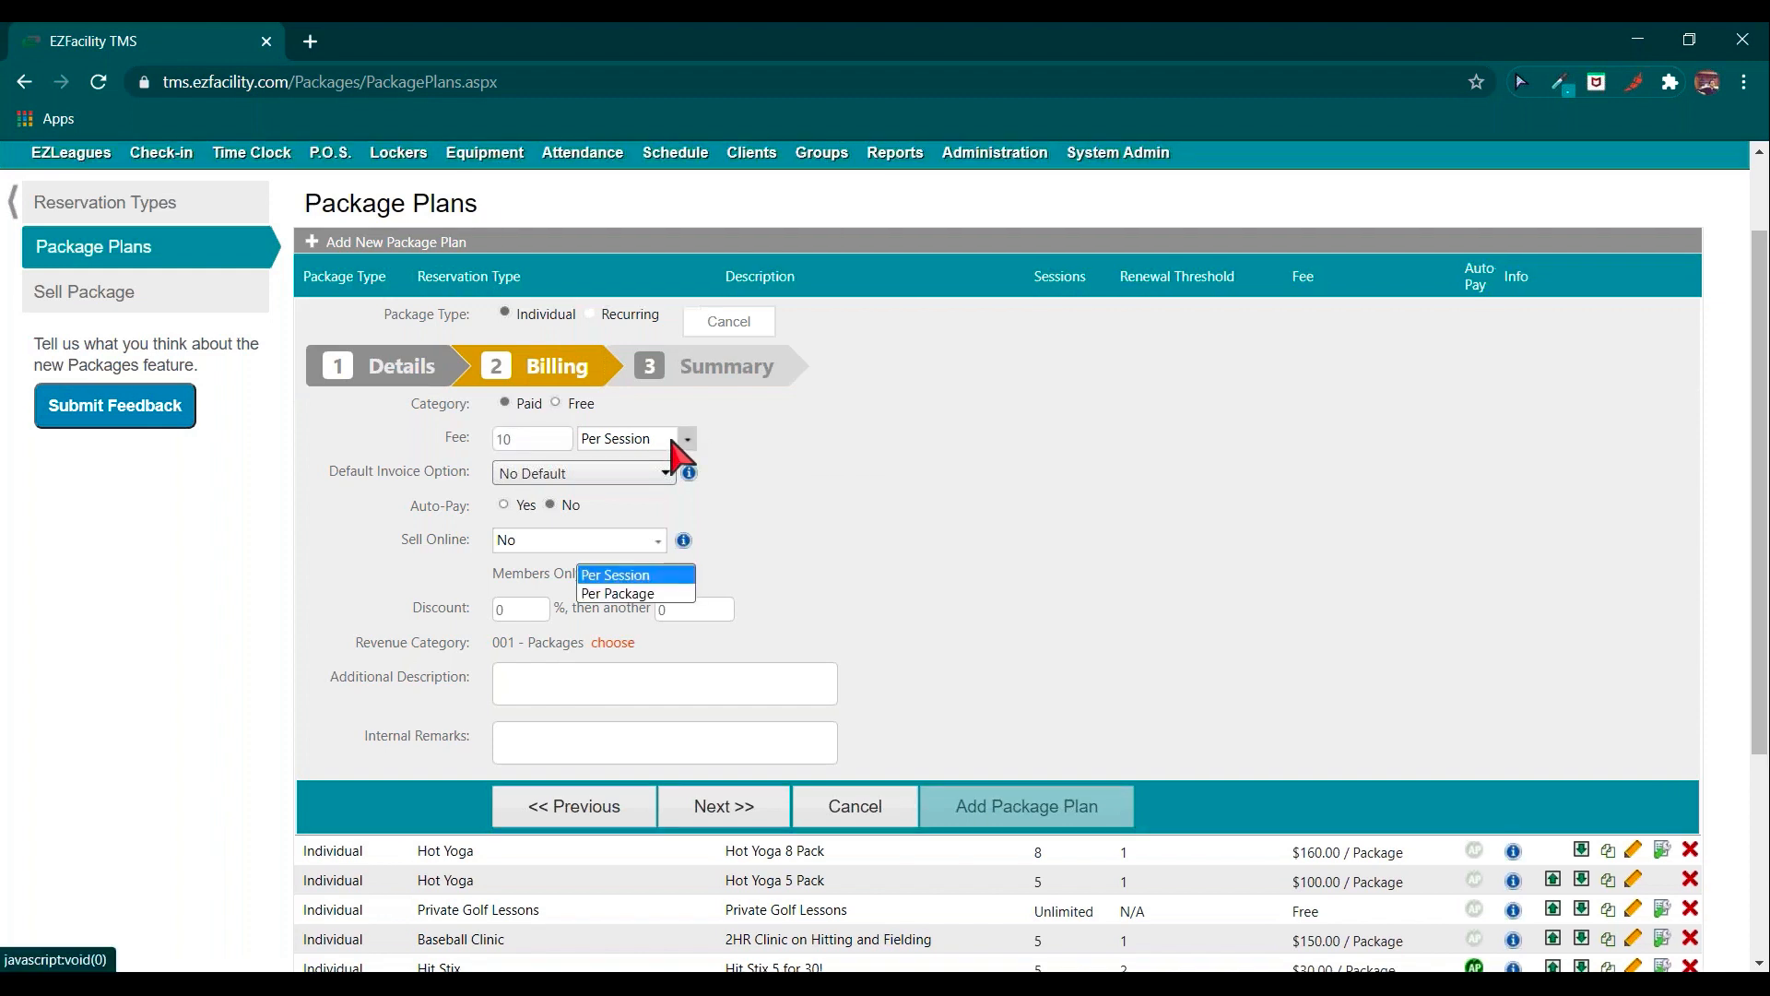
click(659, 592)
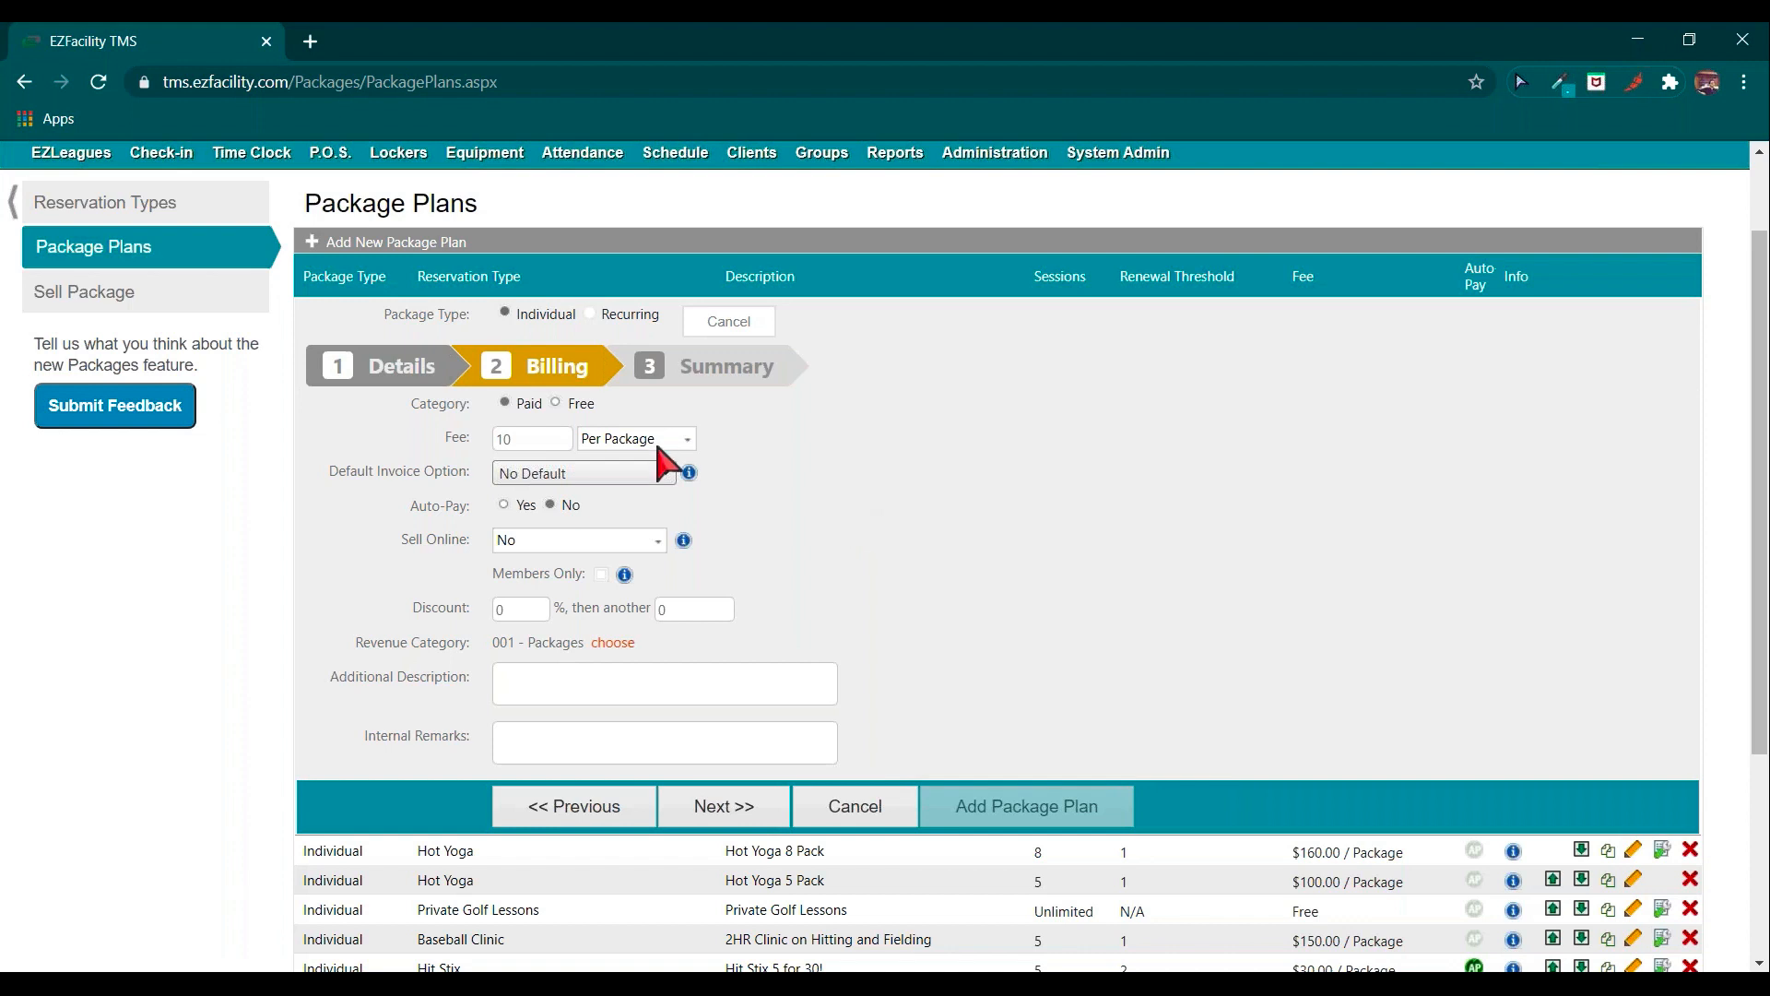
Change the package plan's fee to 200, keeping it charged per package.
double_click(550, 440)
text(200)
click(973, 493)
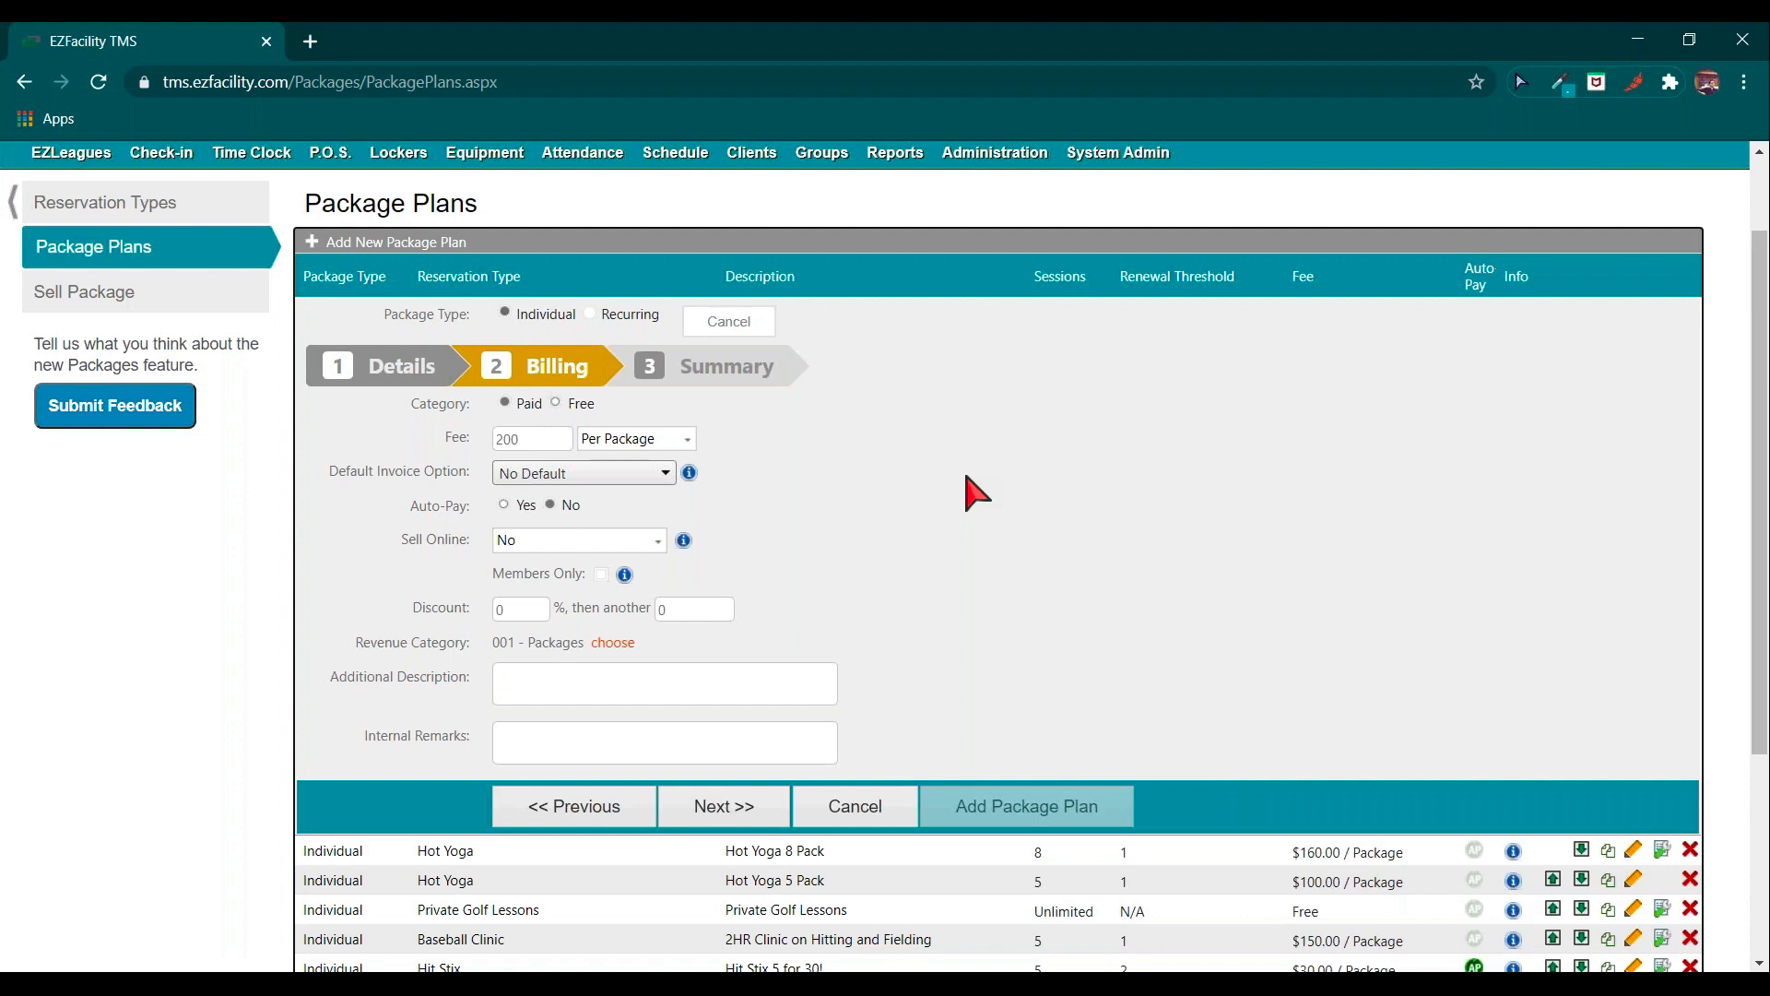
click(658, 439)
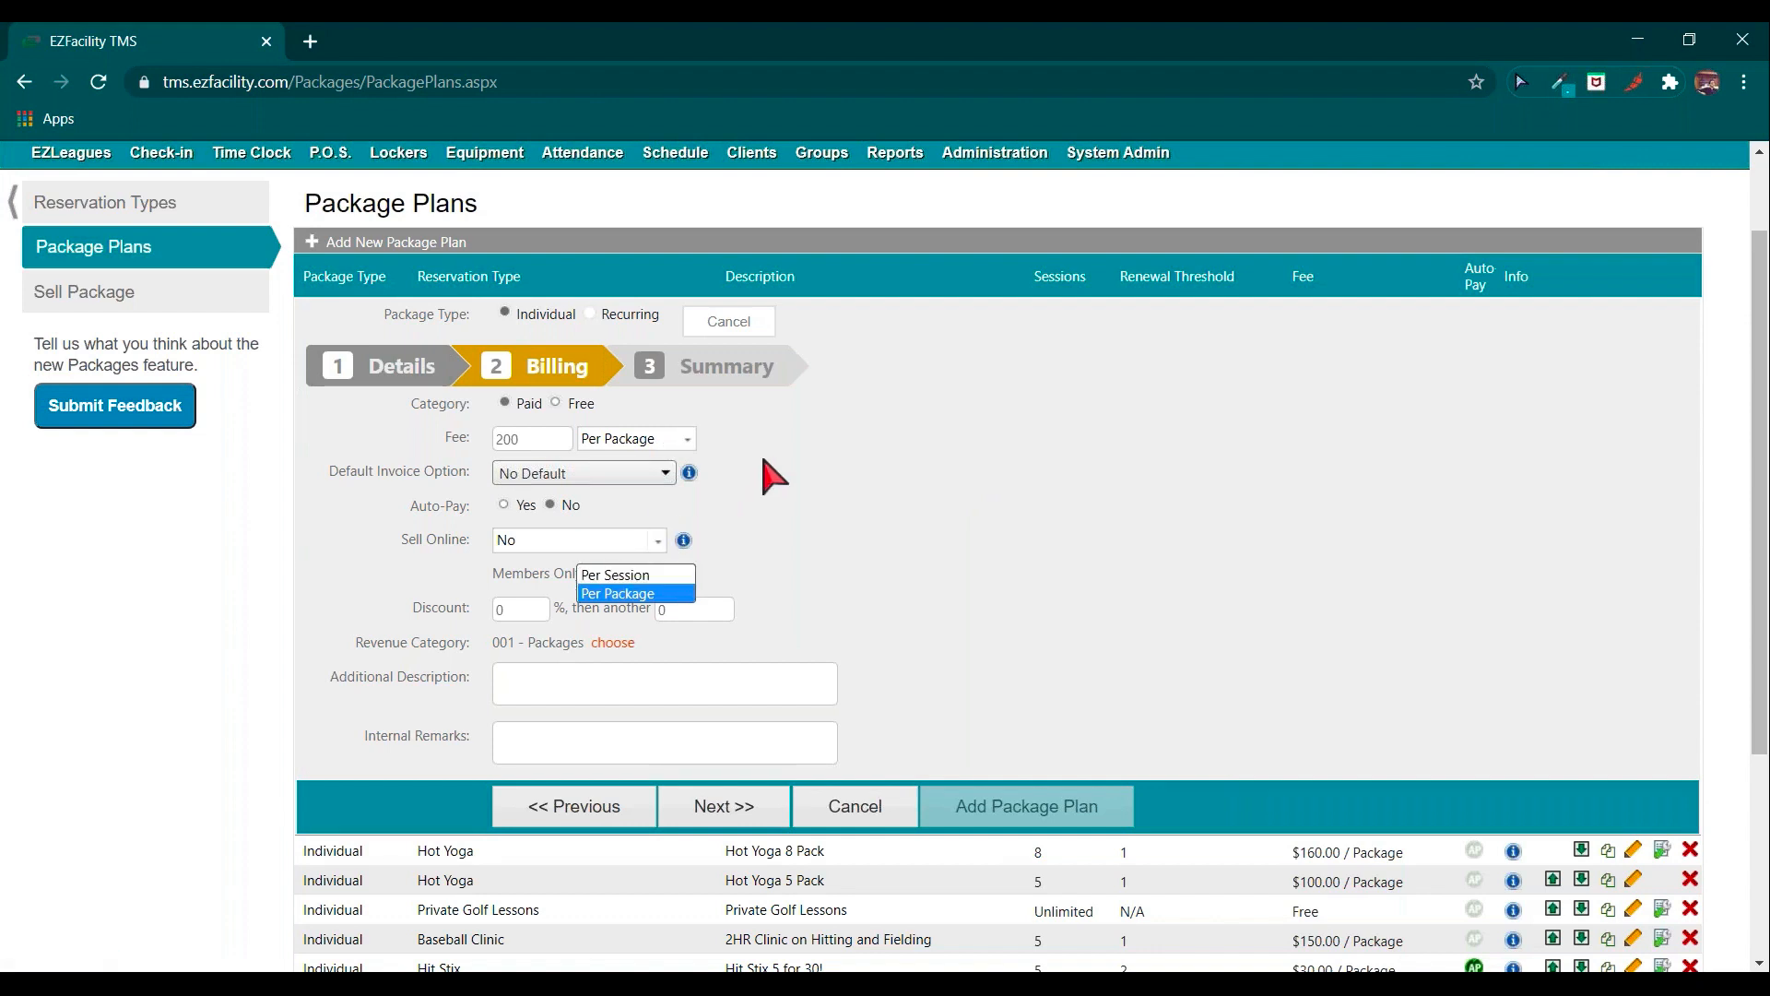
click(774, 475)
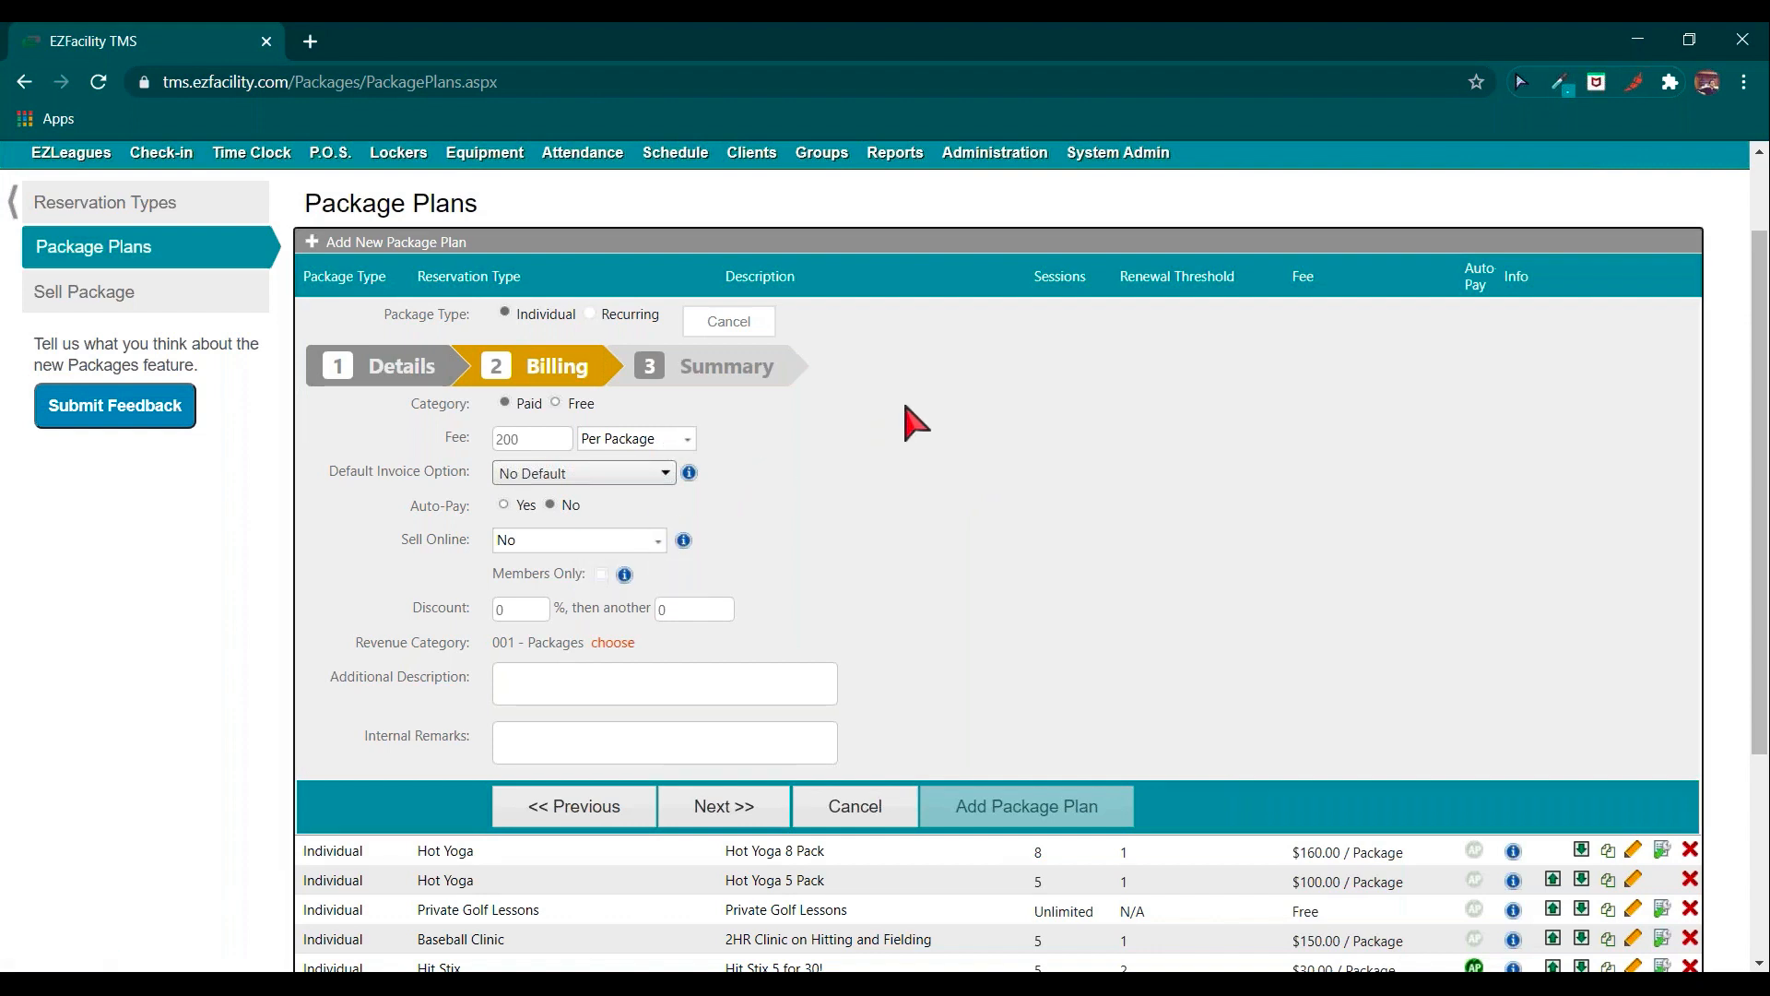
Set the package plan's default invoice option to Single Invoice under Invoice Now.
triple_click(411, 475)
click(540, 477)
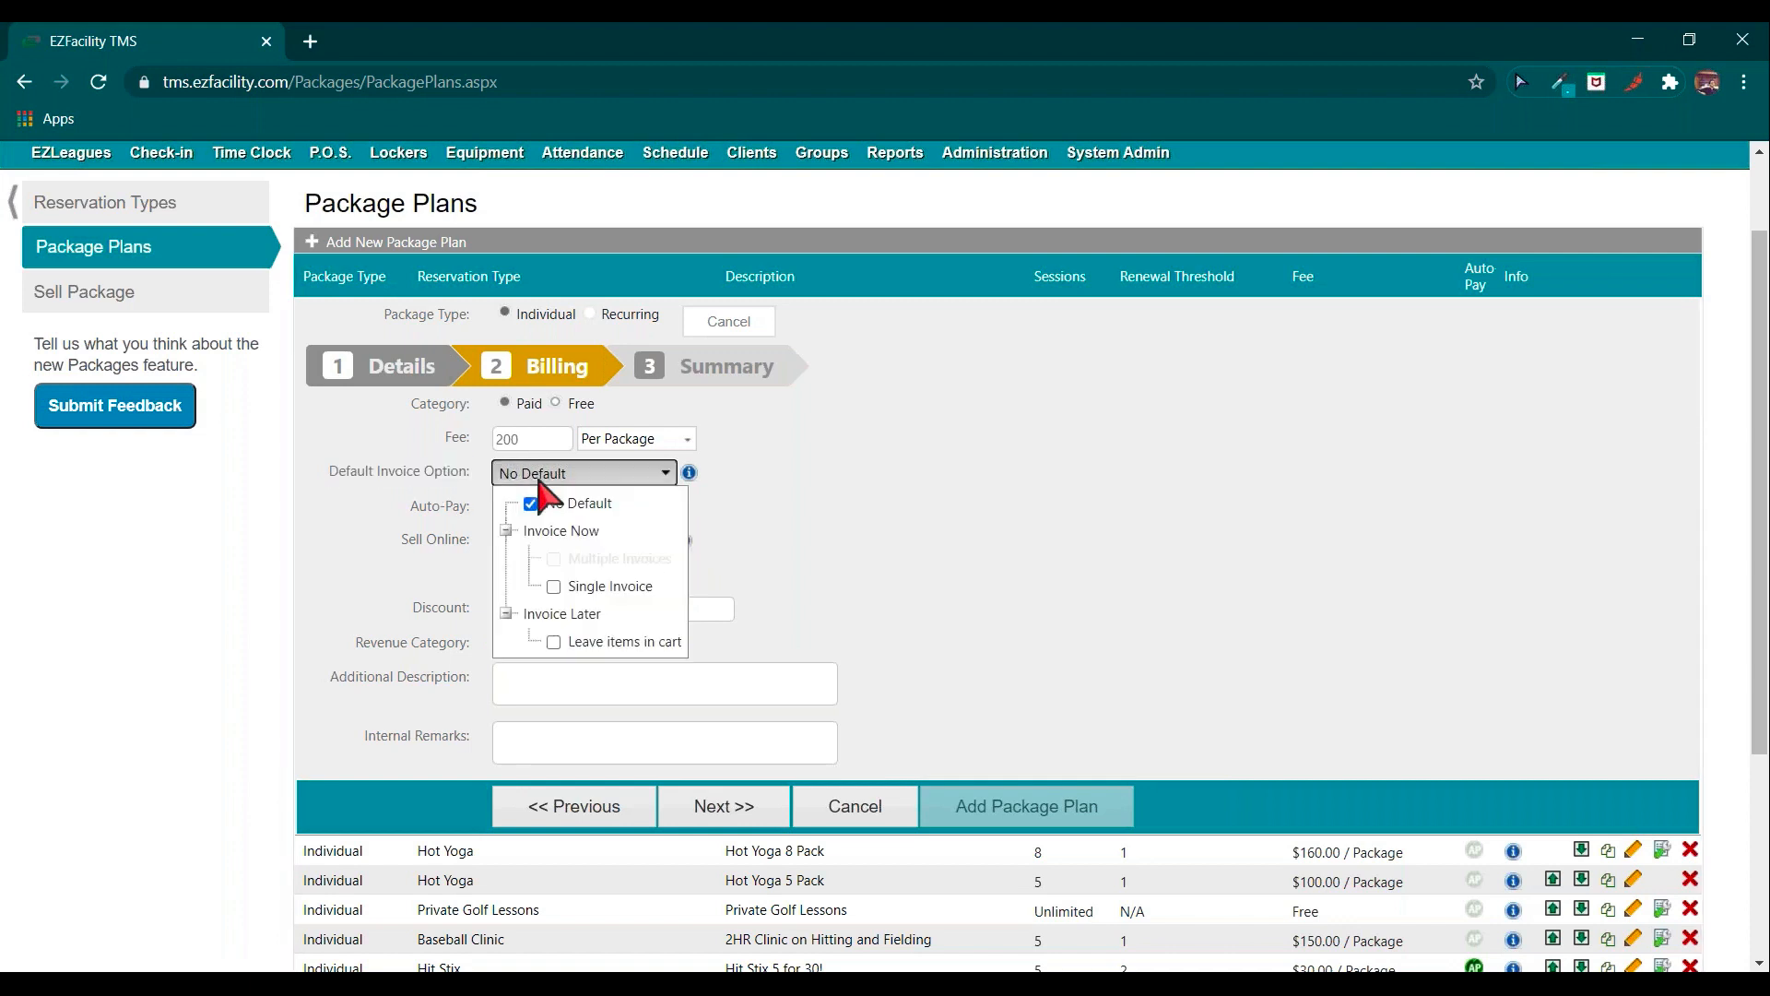
click(555, 587)
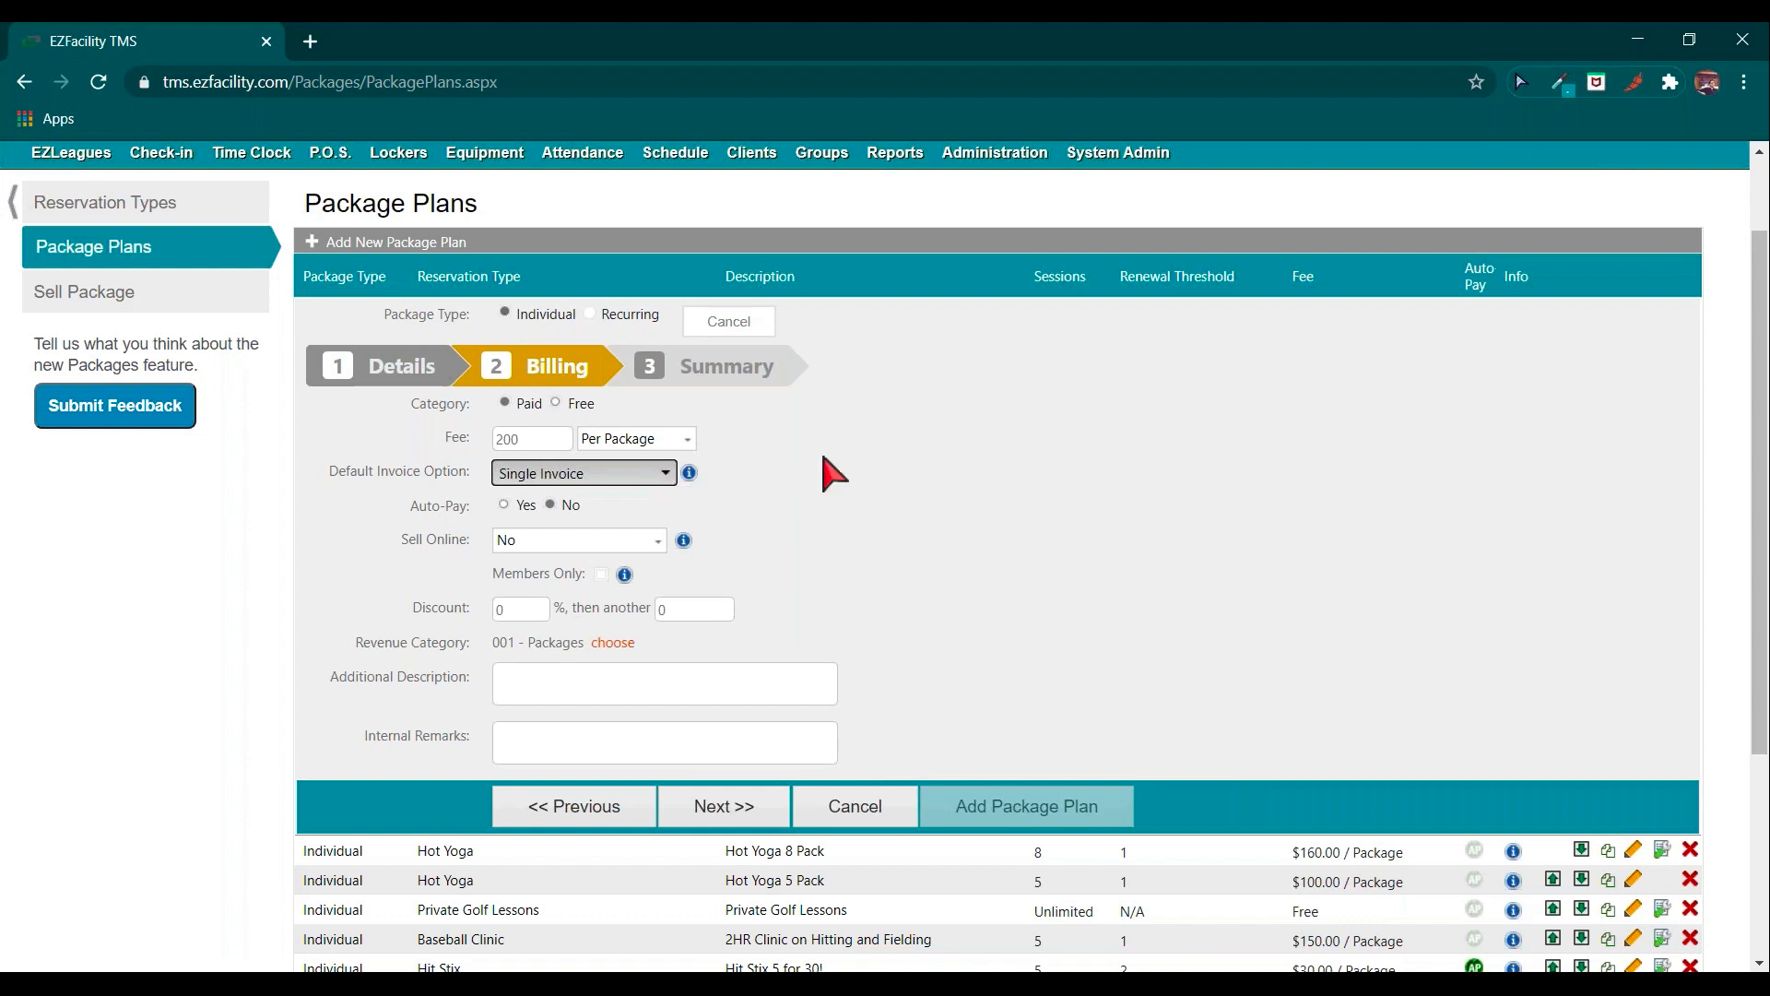
triple_click(436, 551)
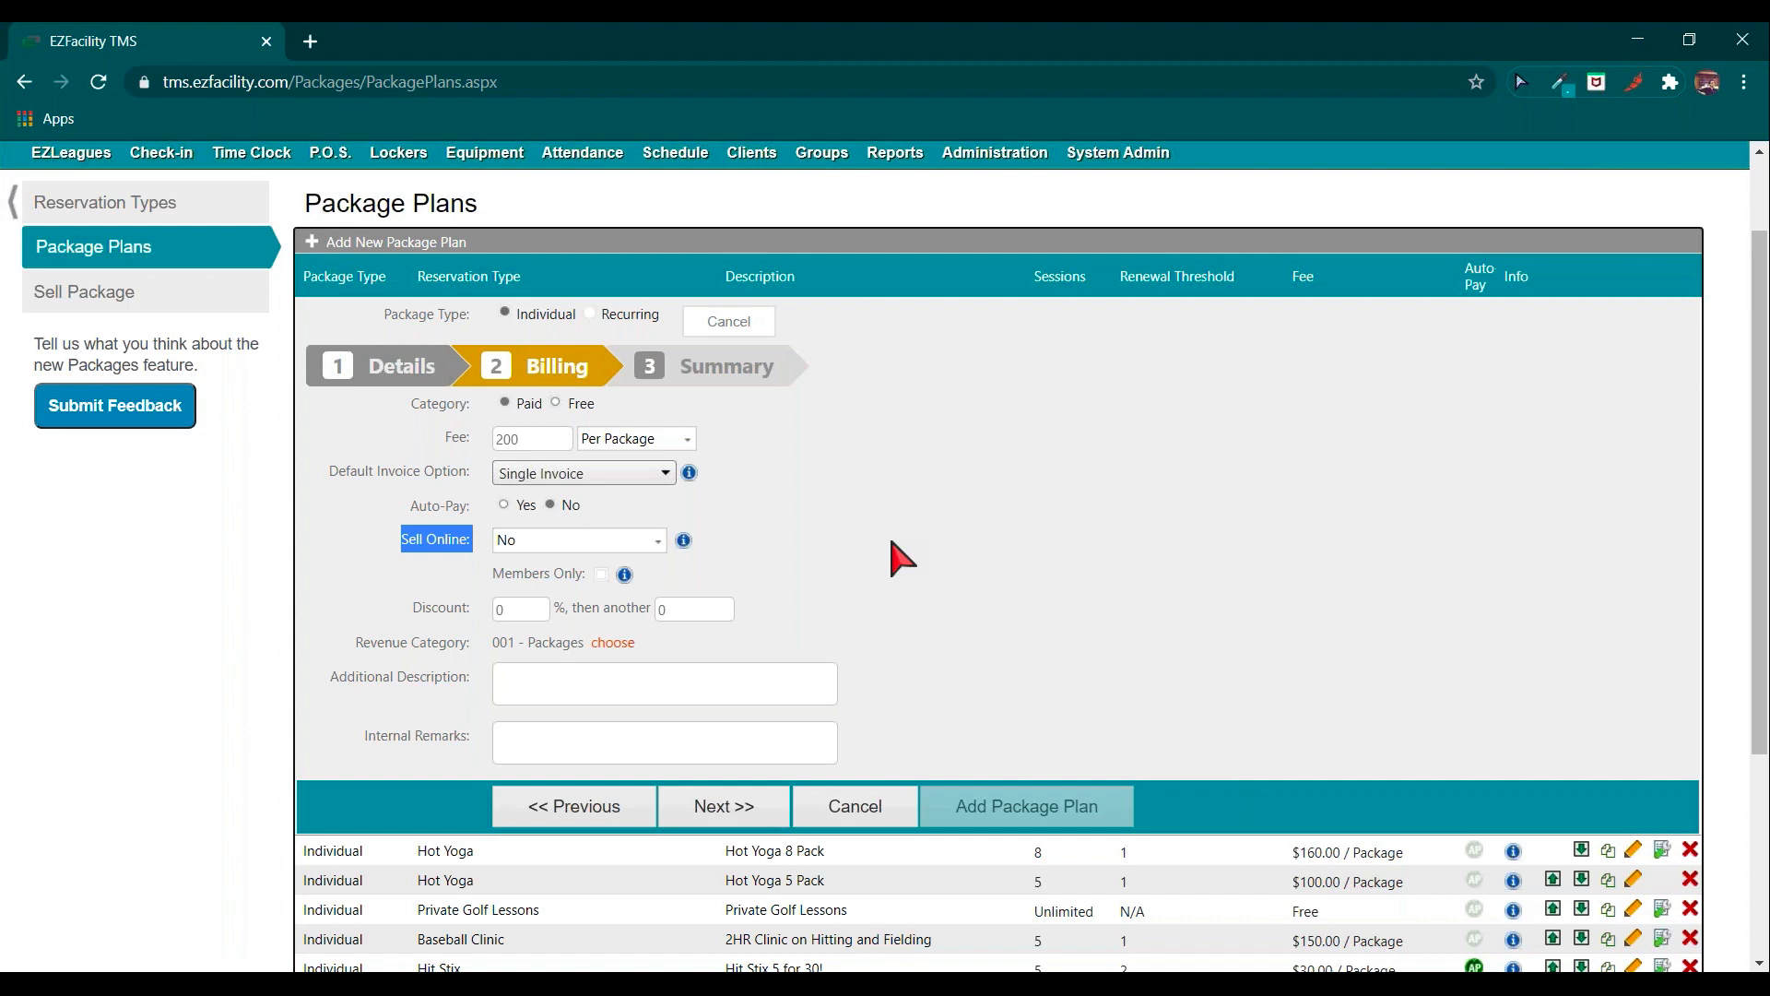
Try the Yes - Paid In Full and Yes - Allow Balances options for selling the package plan online.
click(652, 540)
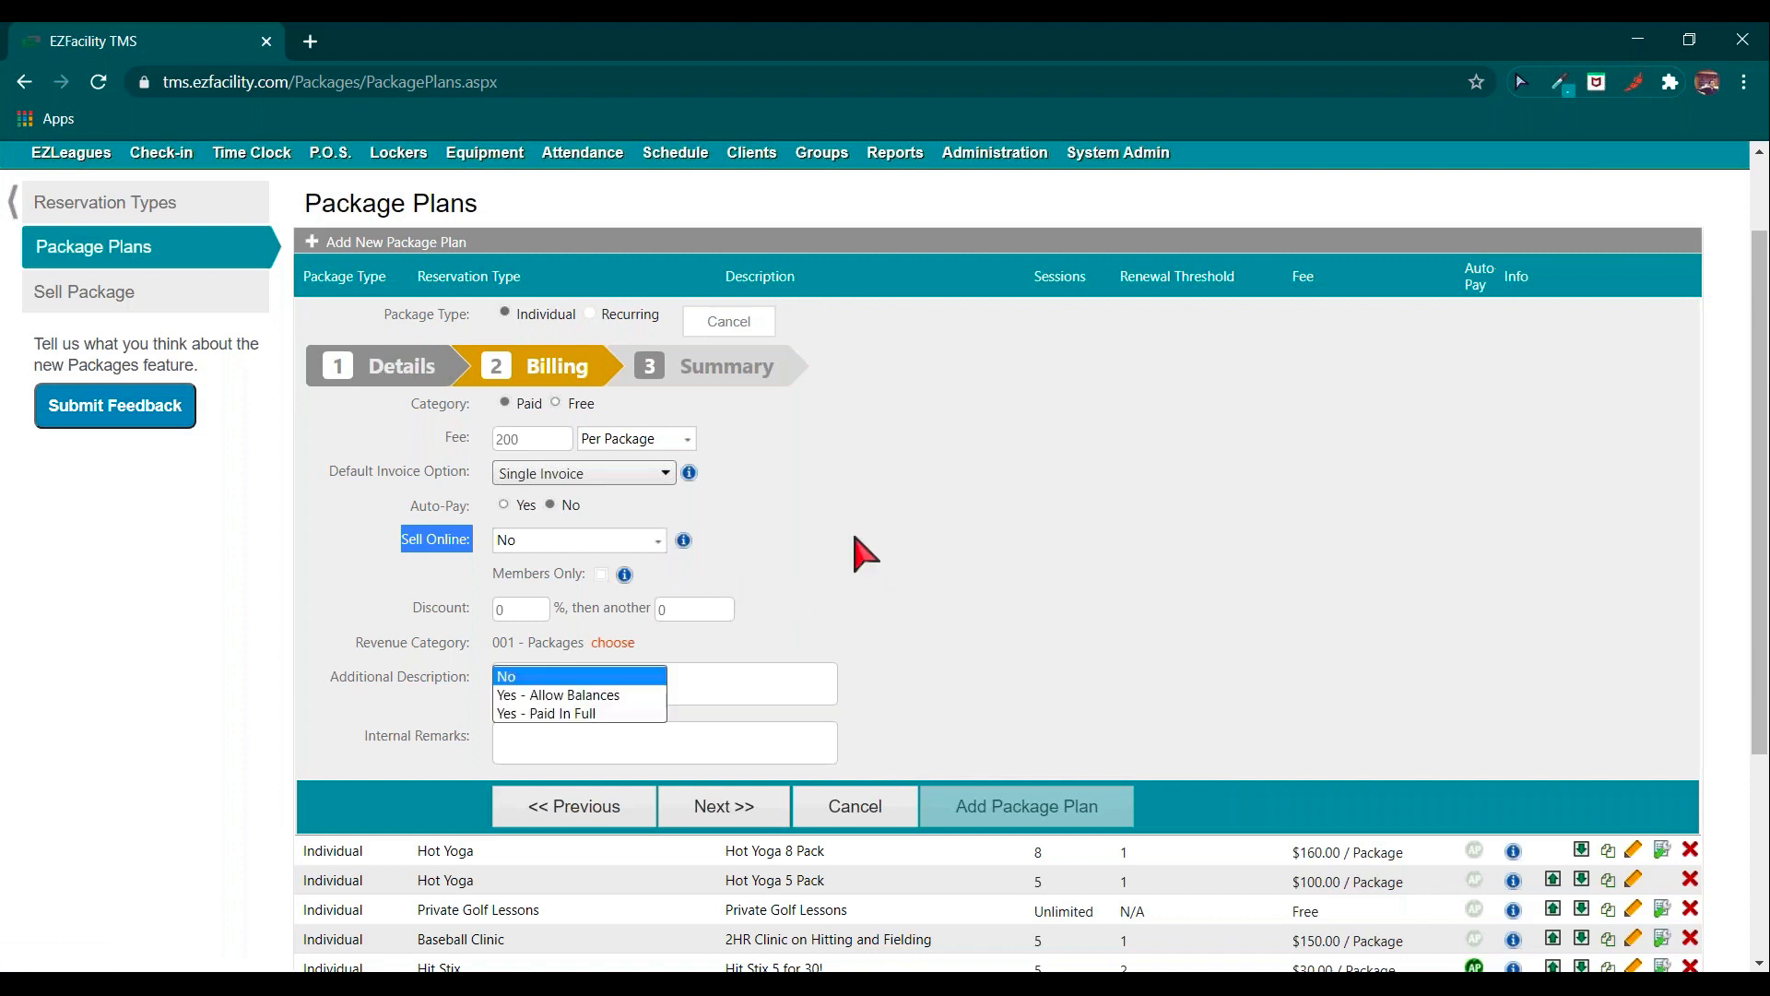
click(595, 714)
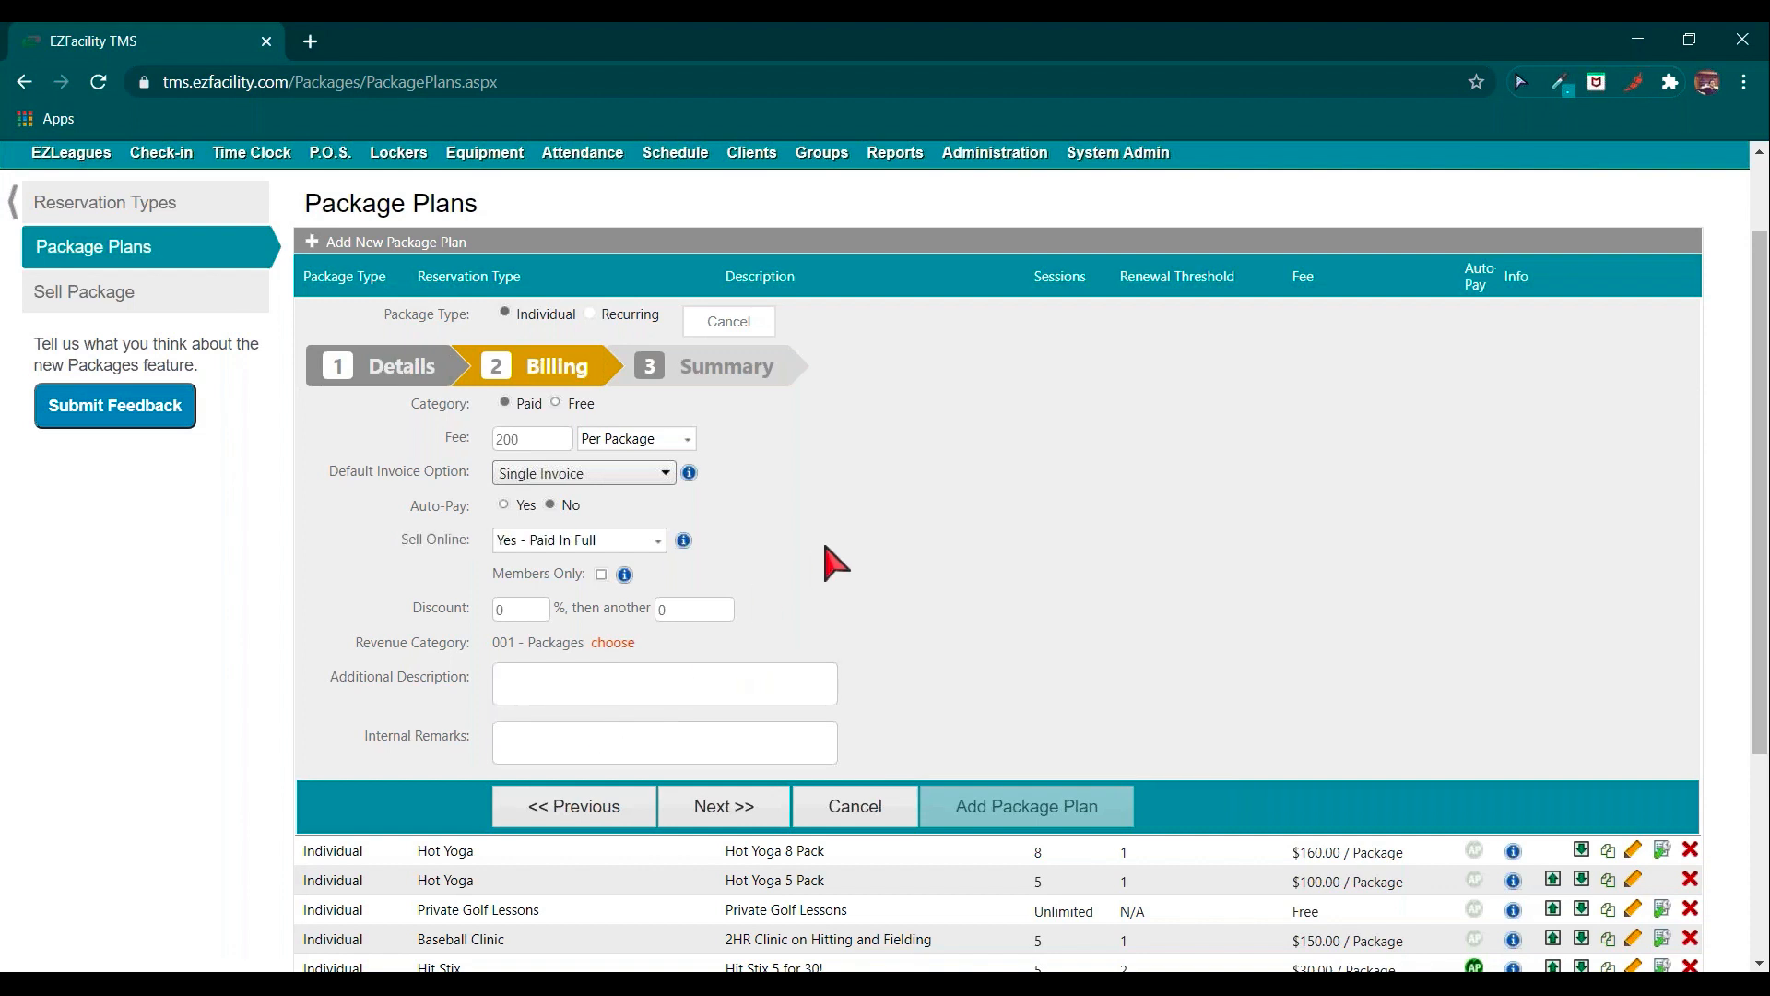
click(651, 542)
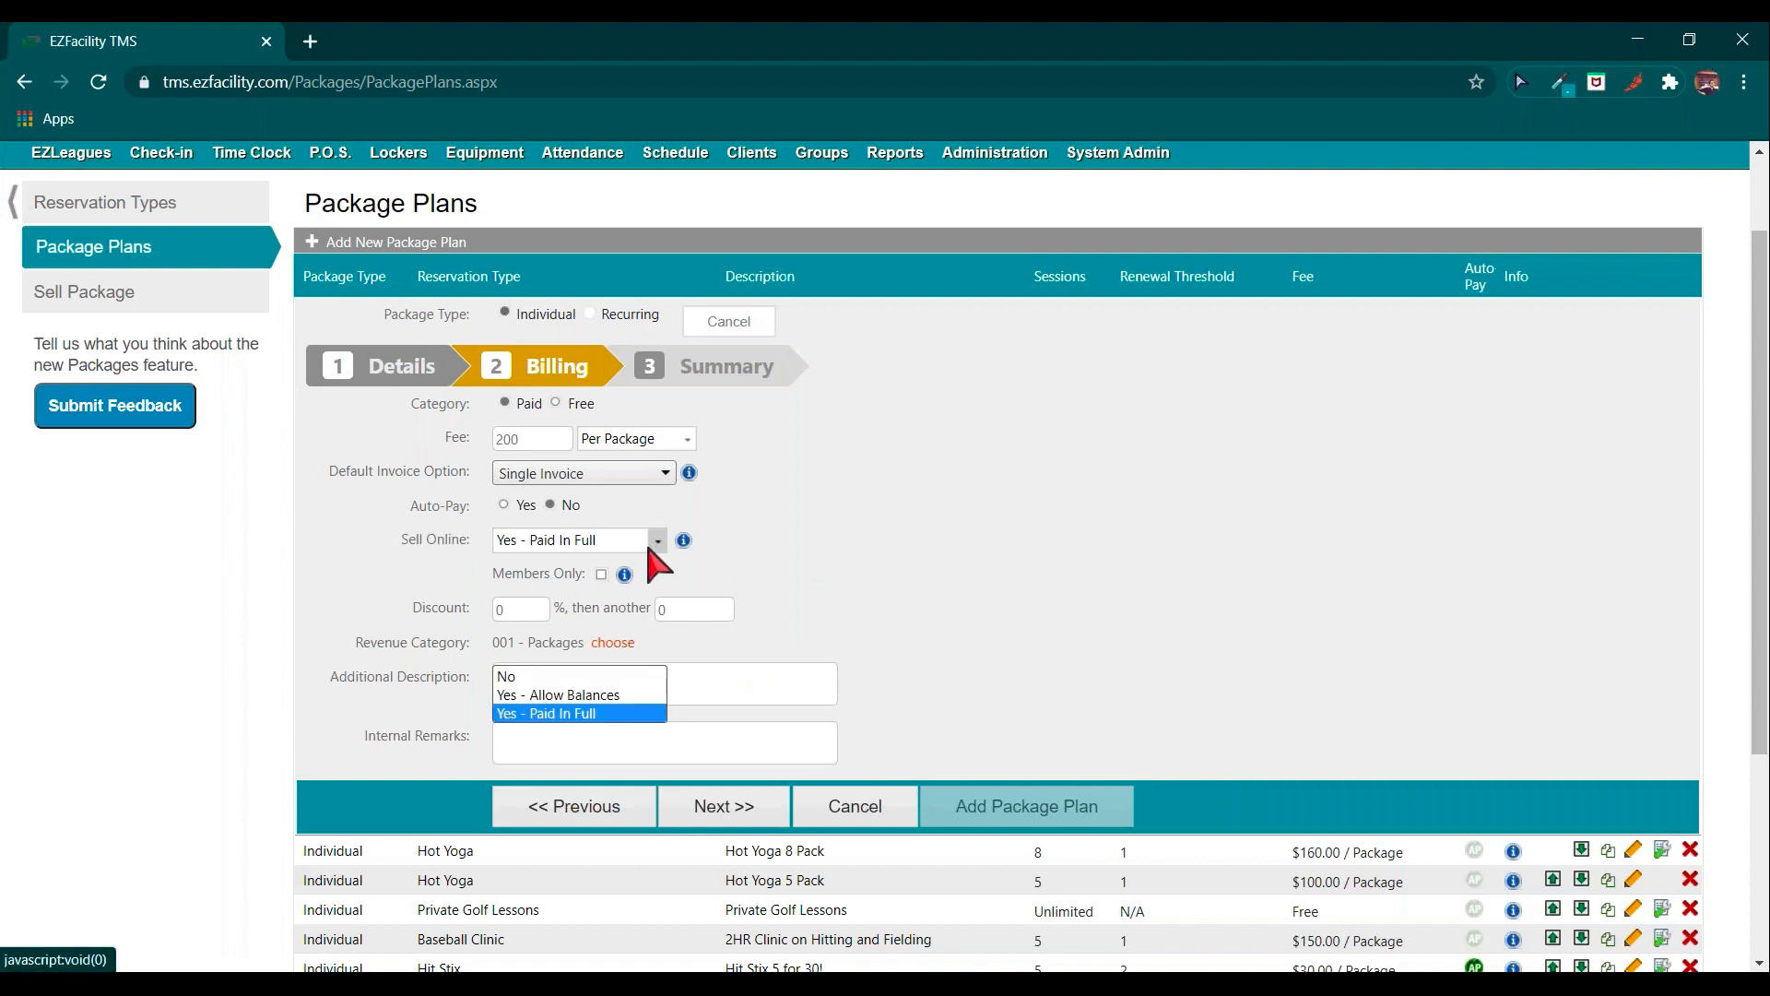
click(588, 693)
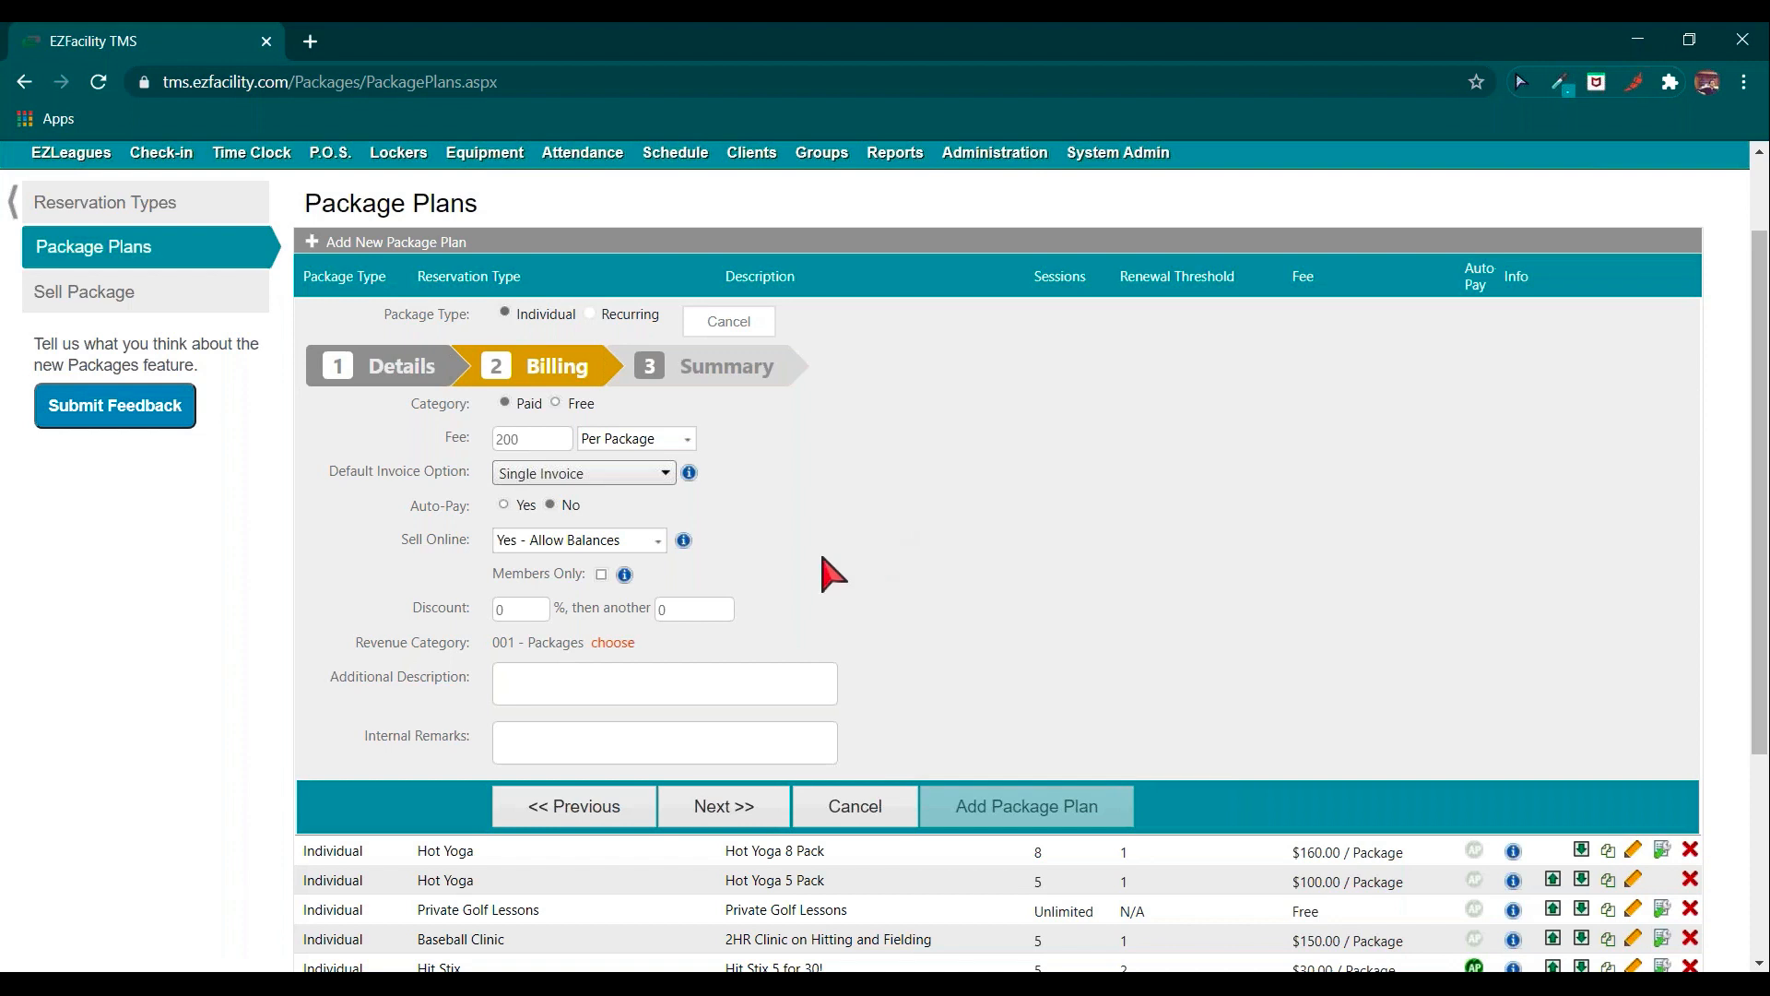
Set the package plan's Sell Online option to Yes - Paid In Full and restrict it to members only.
click(657, 541)
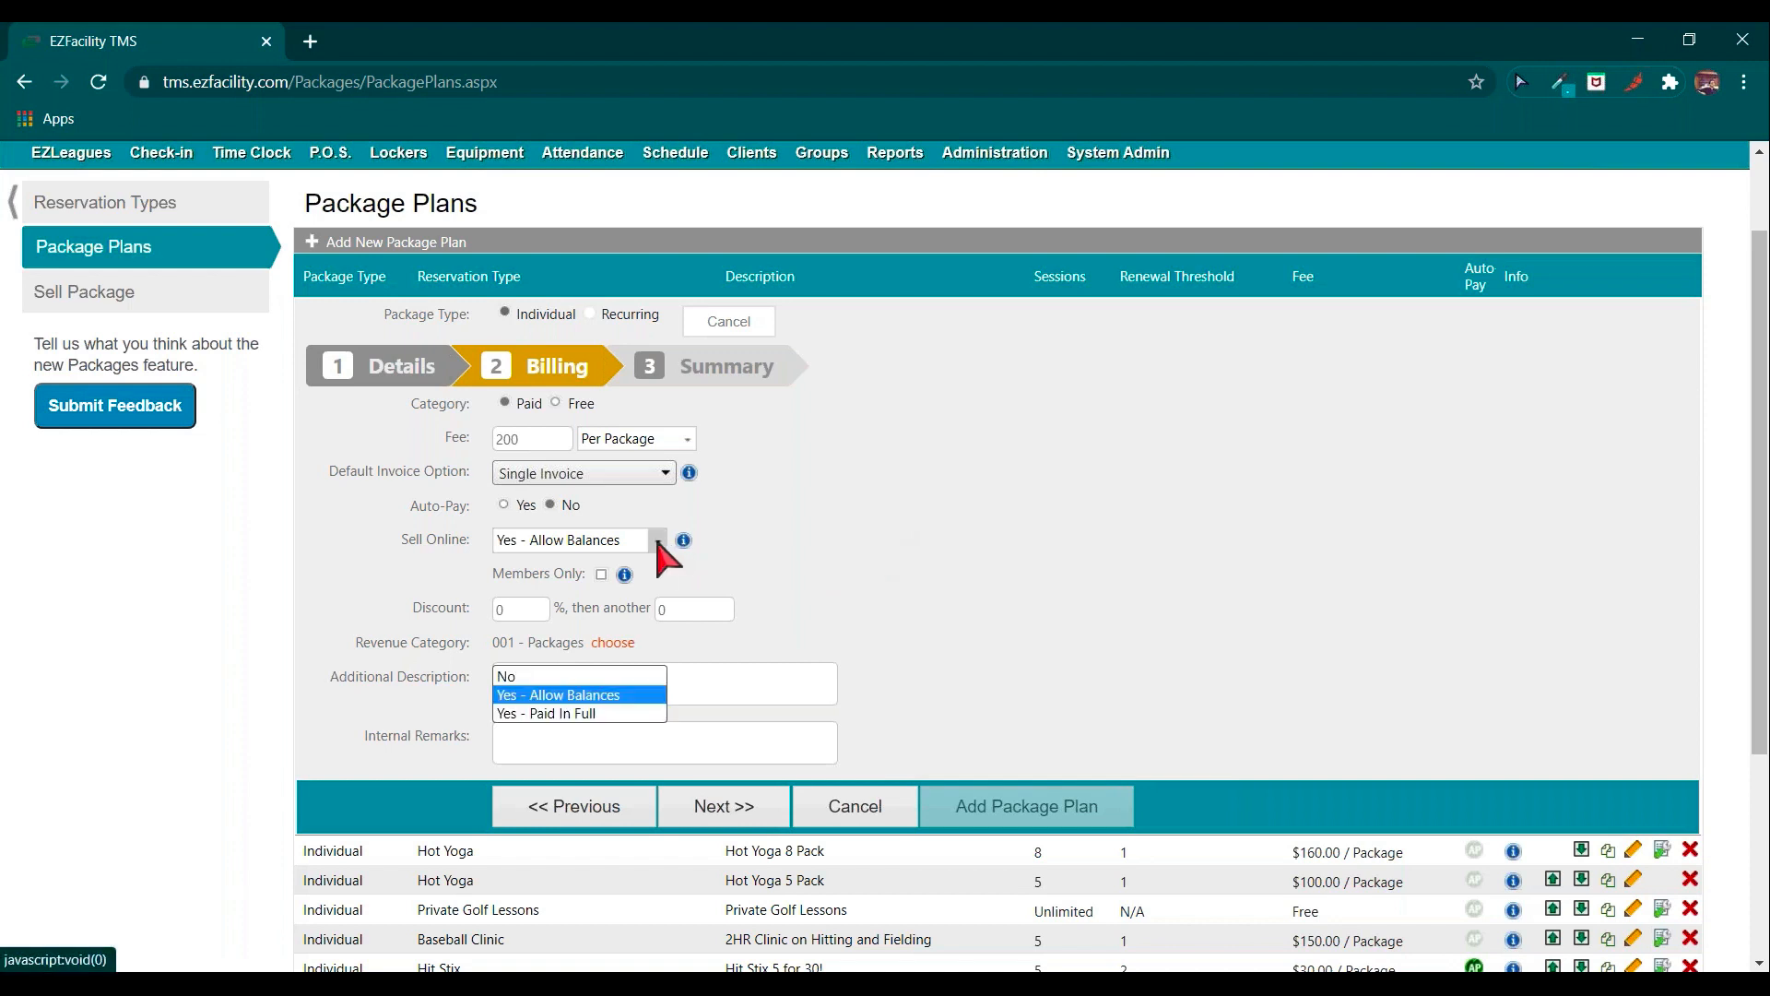
click(590, 713)
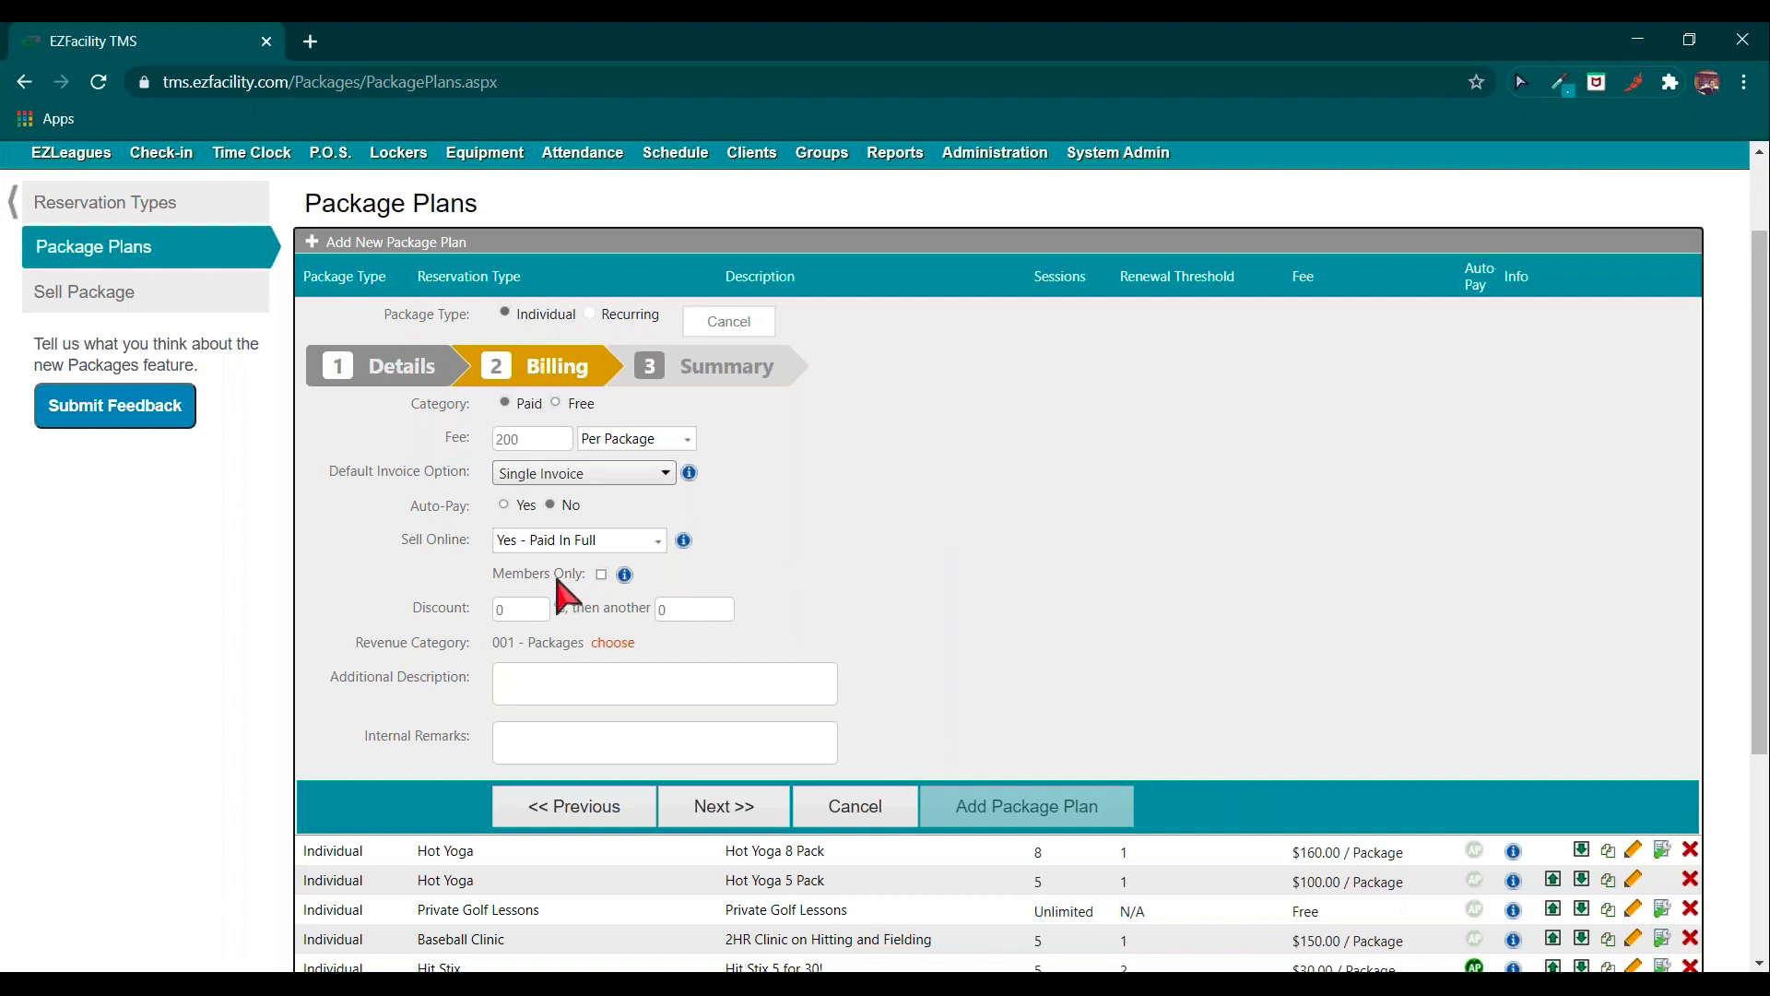
click(602, 576)
Proceed to the package plan's summary stage, check the summary and add the package plan.
click(514, 609)
triple_click(396, 687)
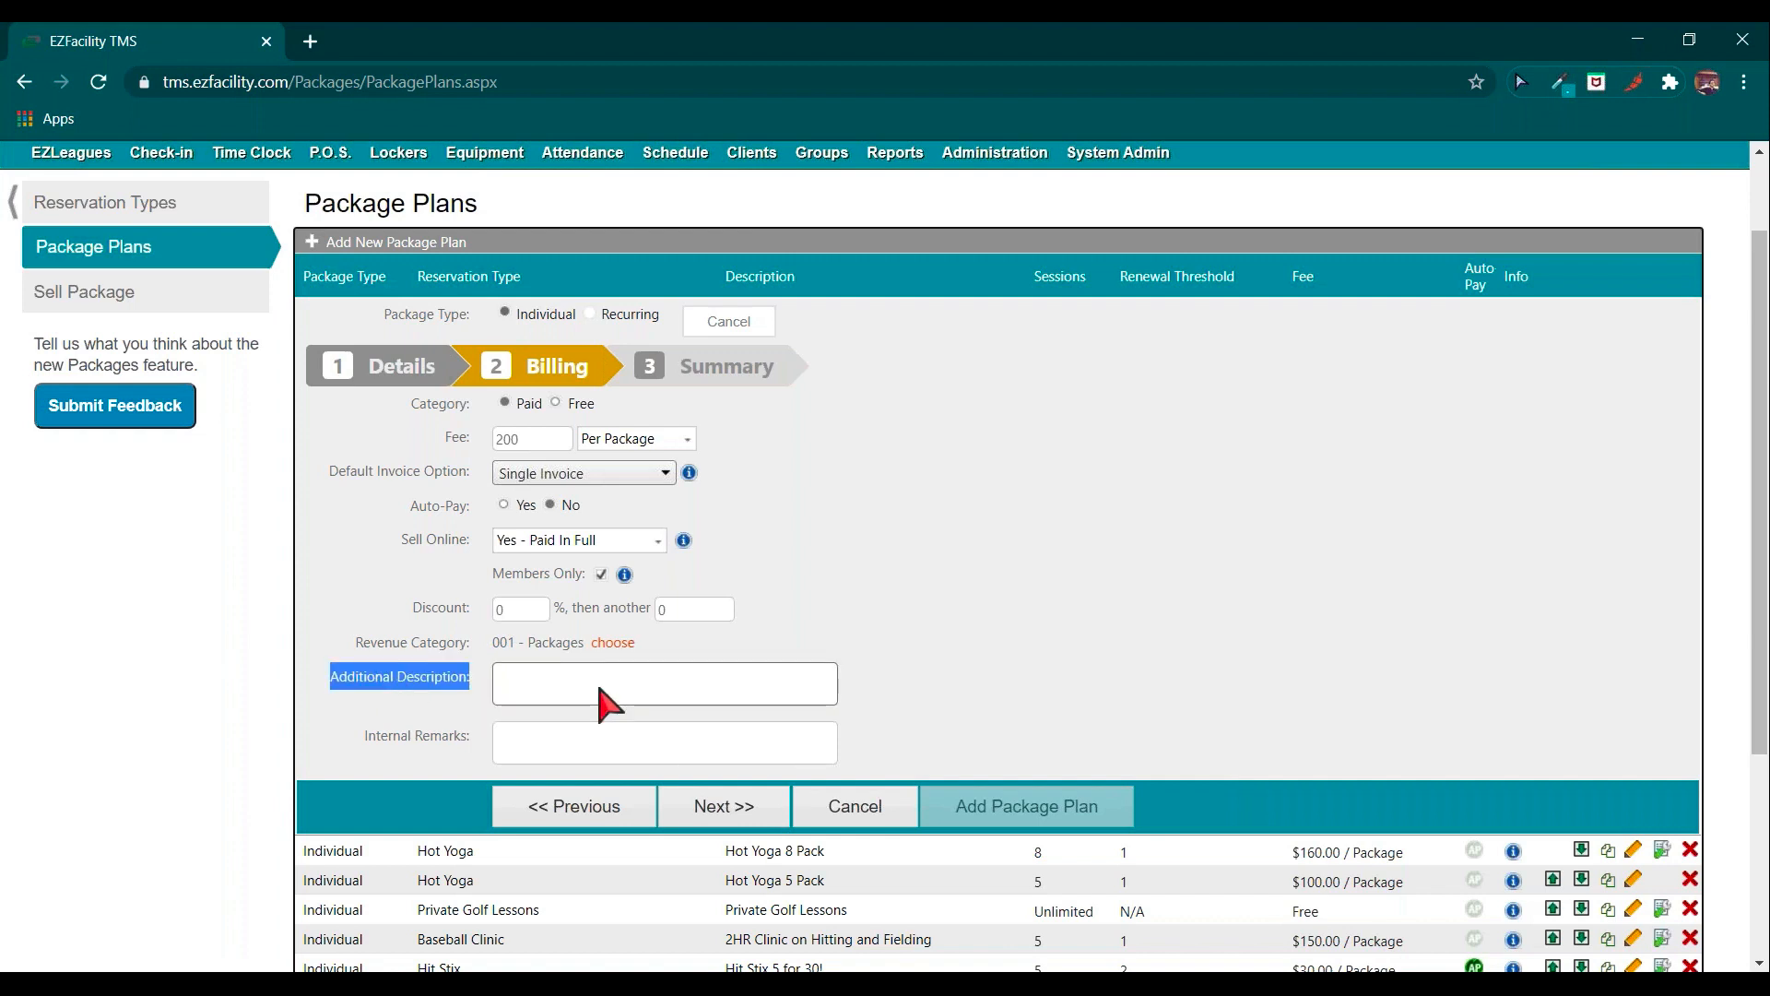
triple_click(442, 737)
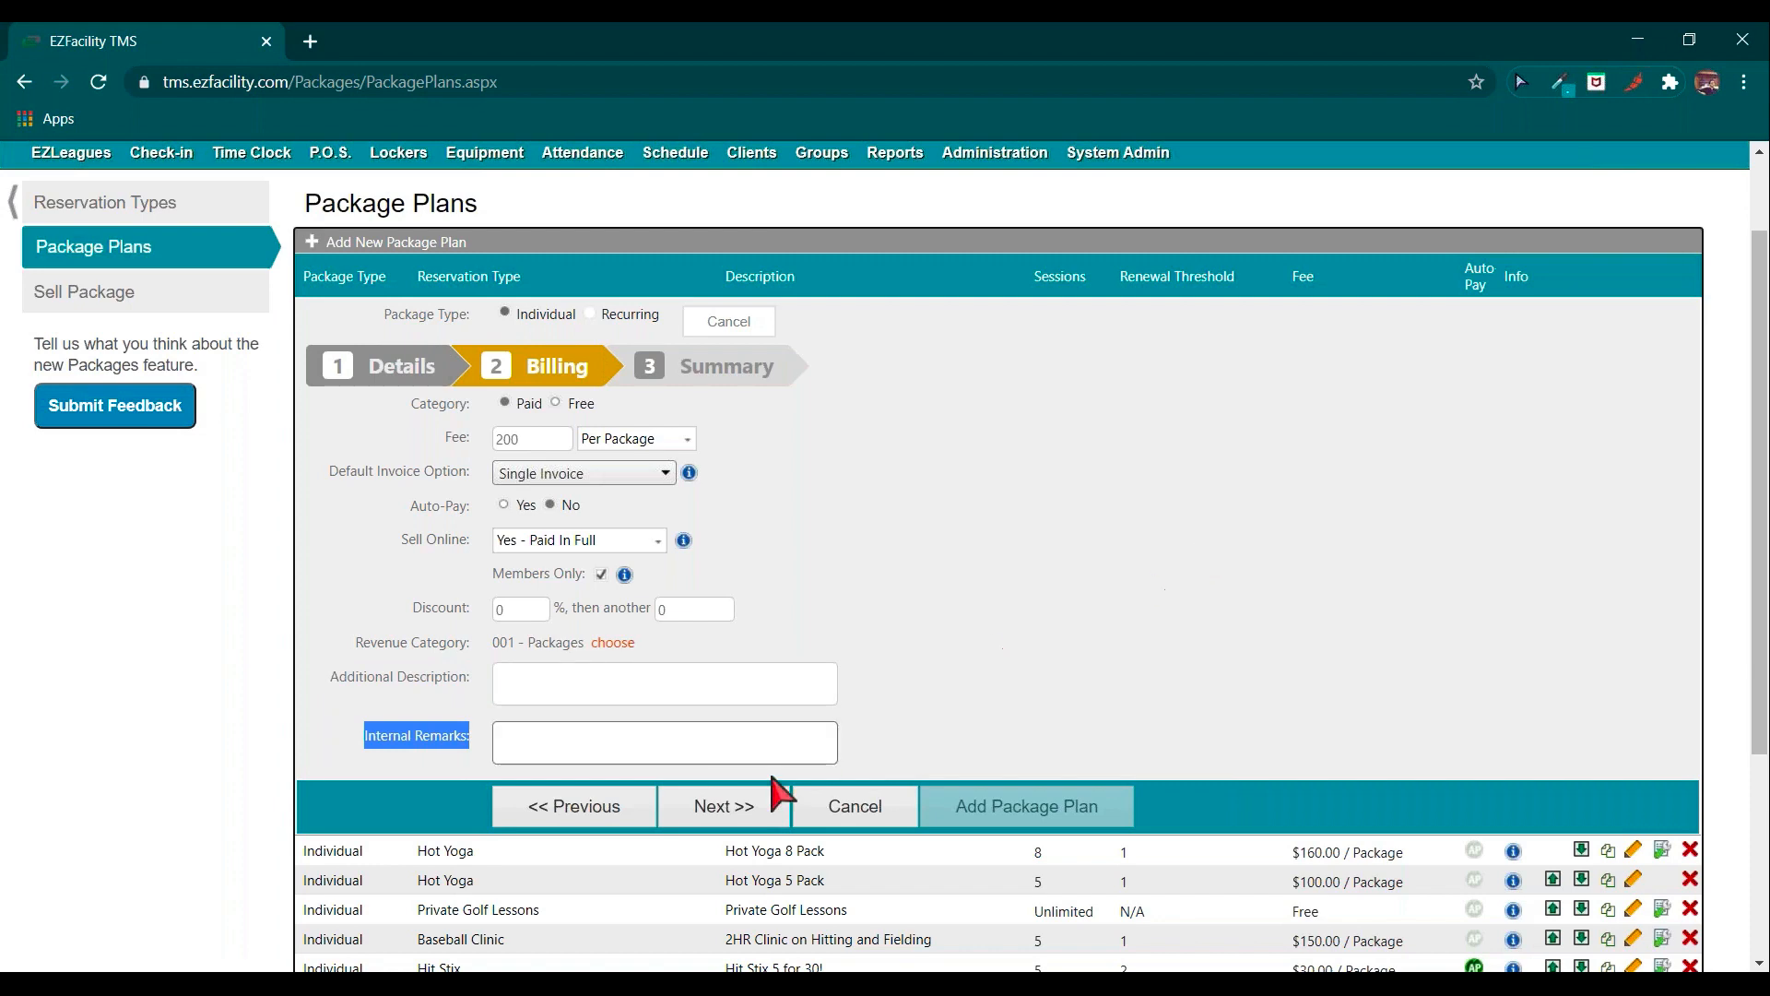
click(730, 800)
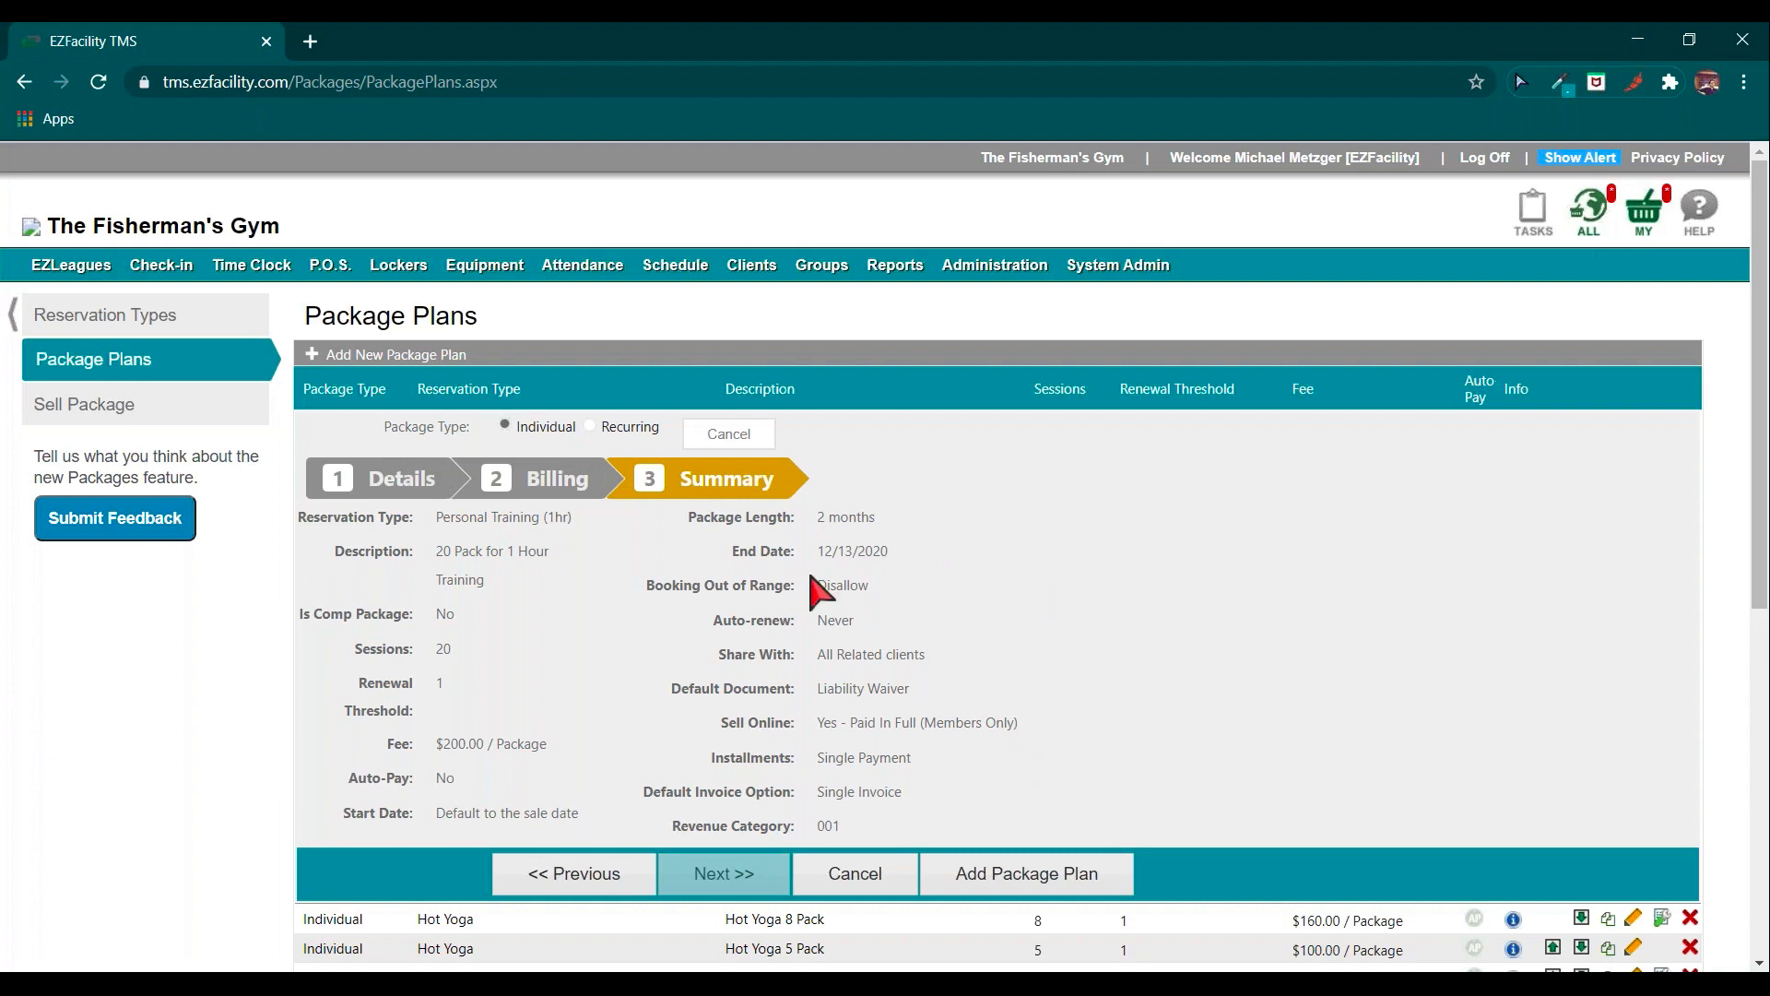
click(408, 491)
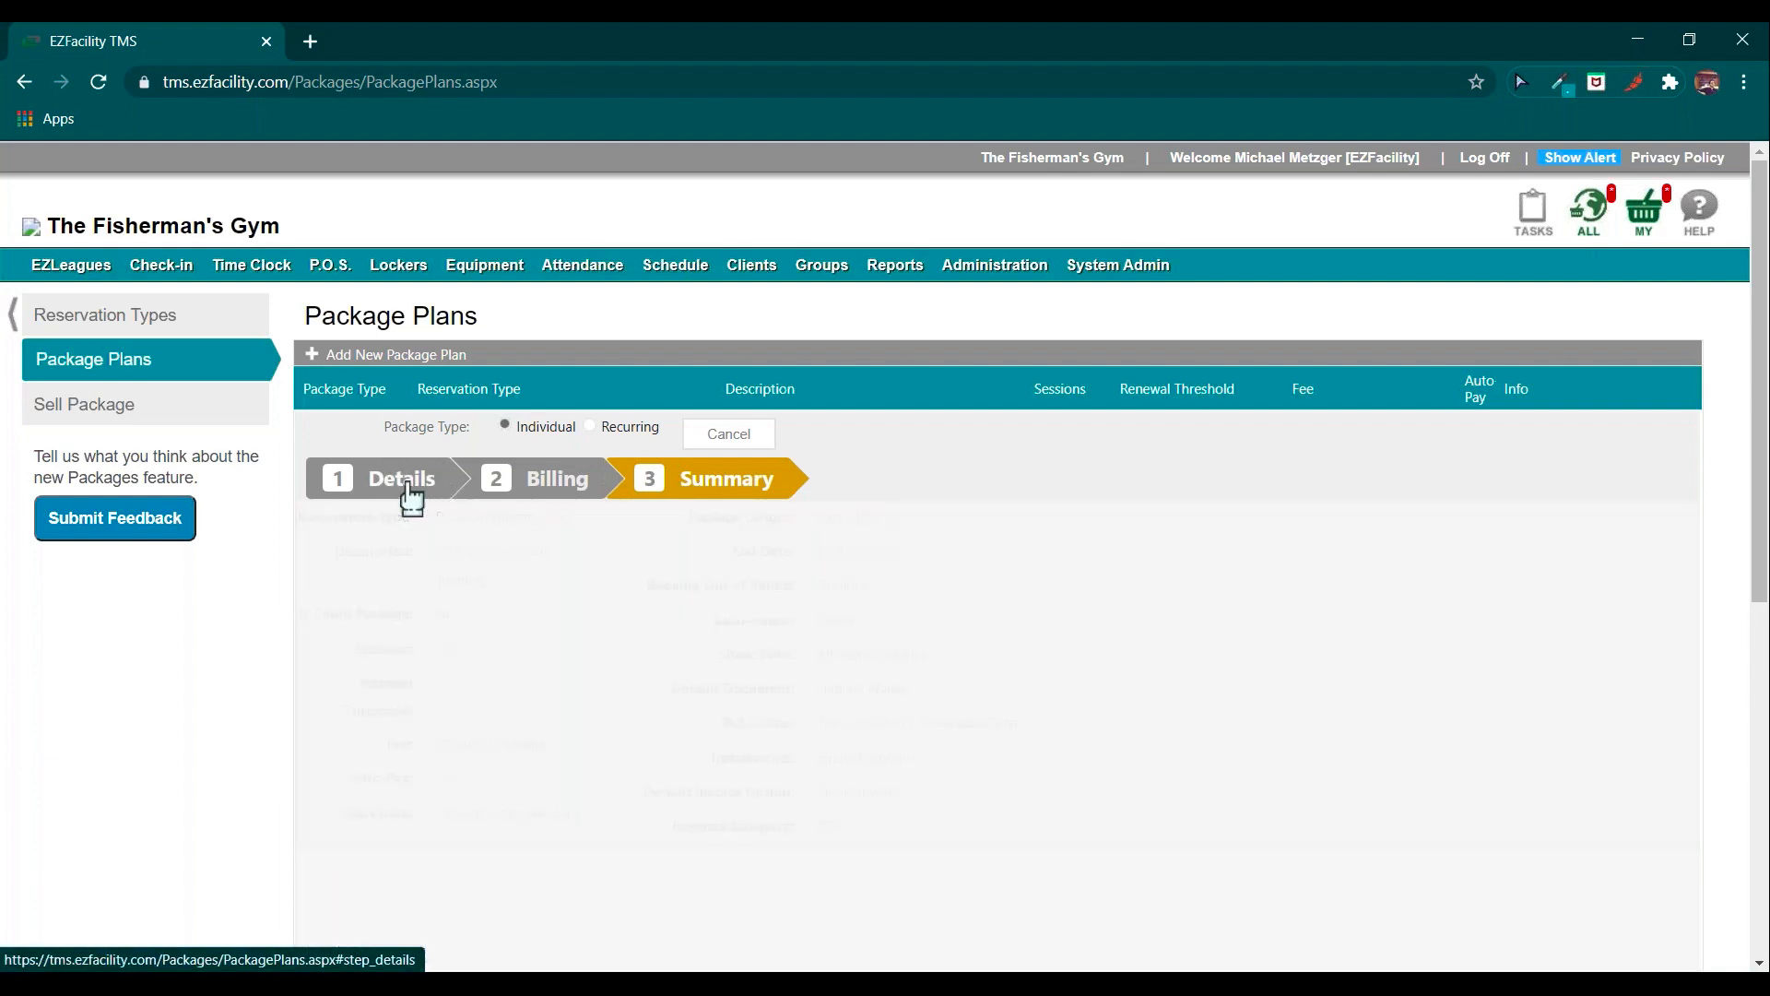
click(550, 493)
click(682, 489)
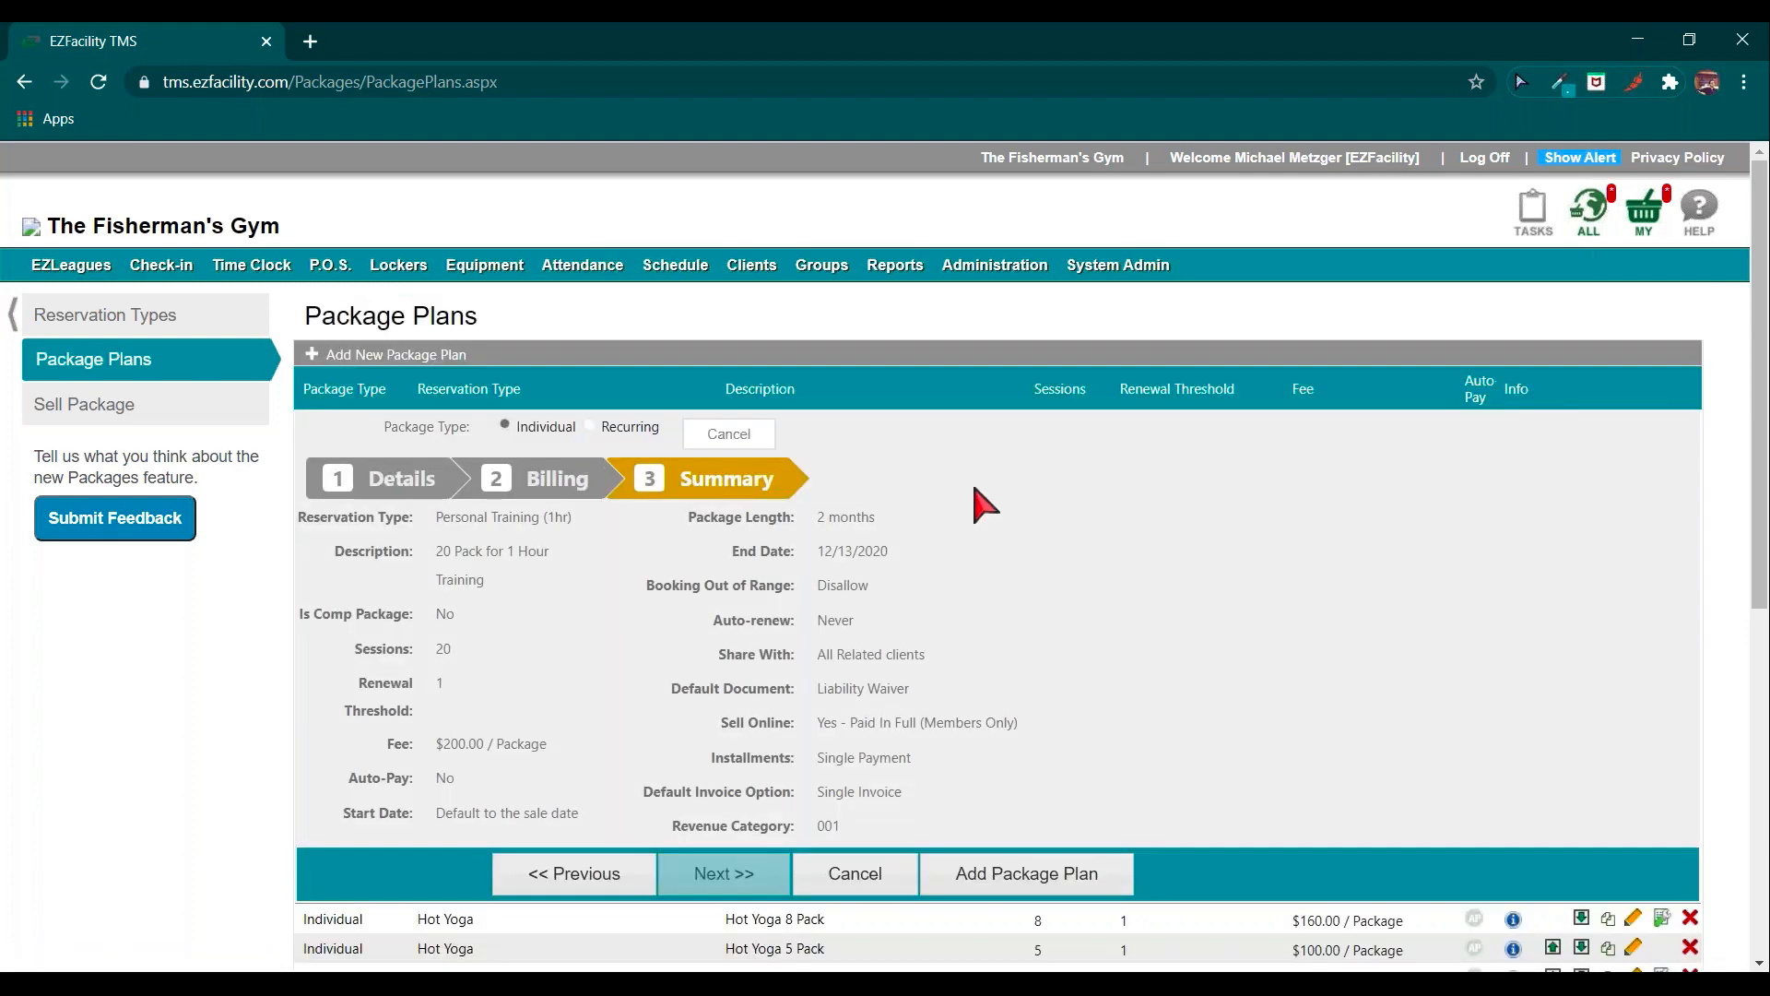
scroll(985, 505, down, 1)
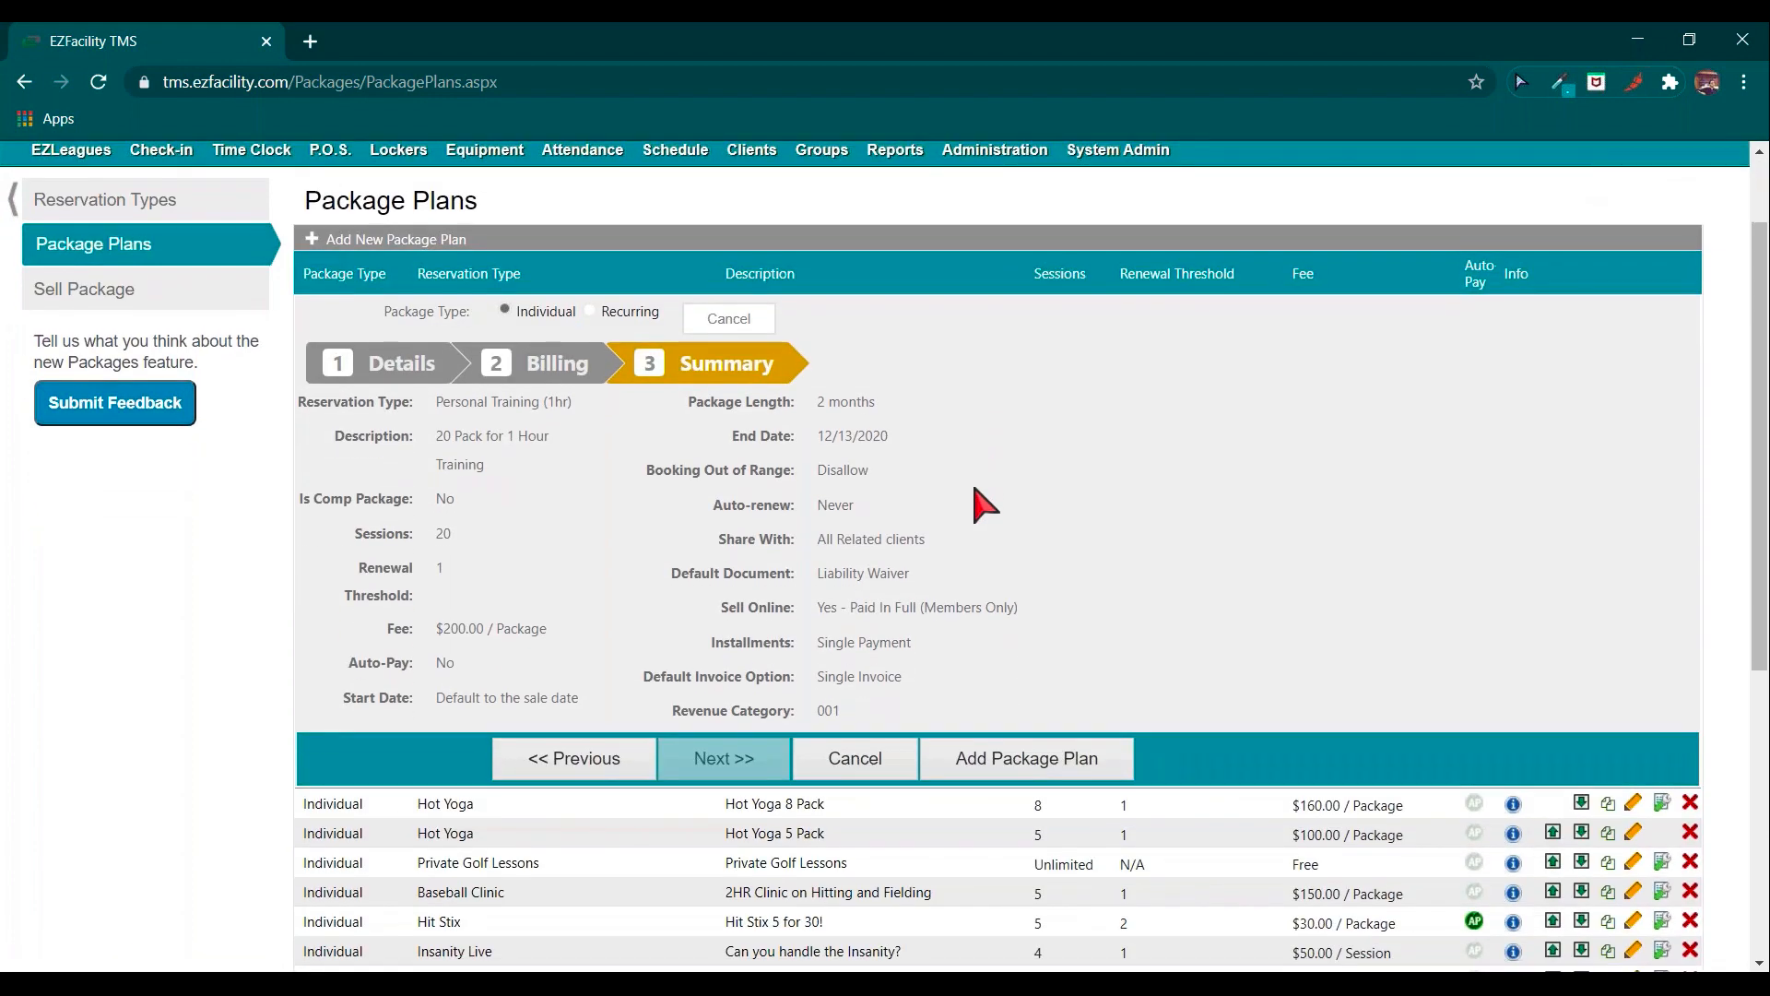
click(1070, 761)
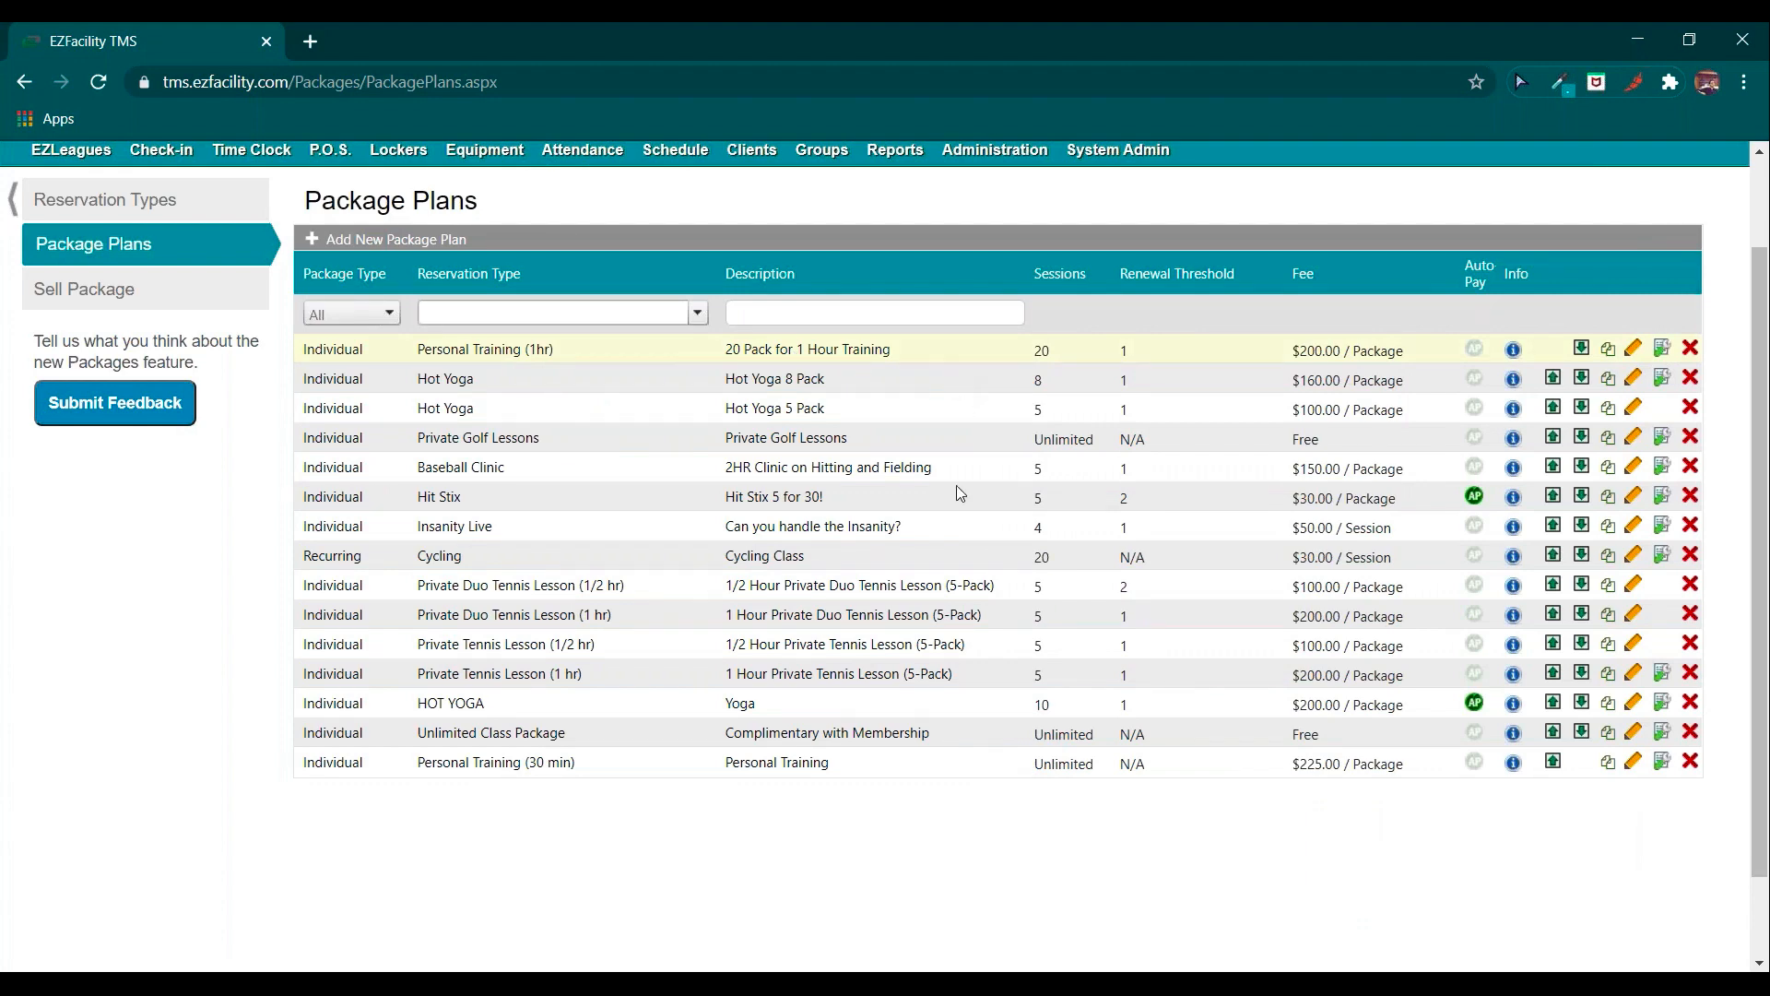
Open the Sell Package page from the Packages section of the administration area.
scroll(953, 374, up, 2)
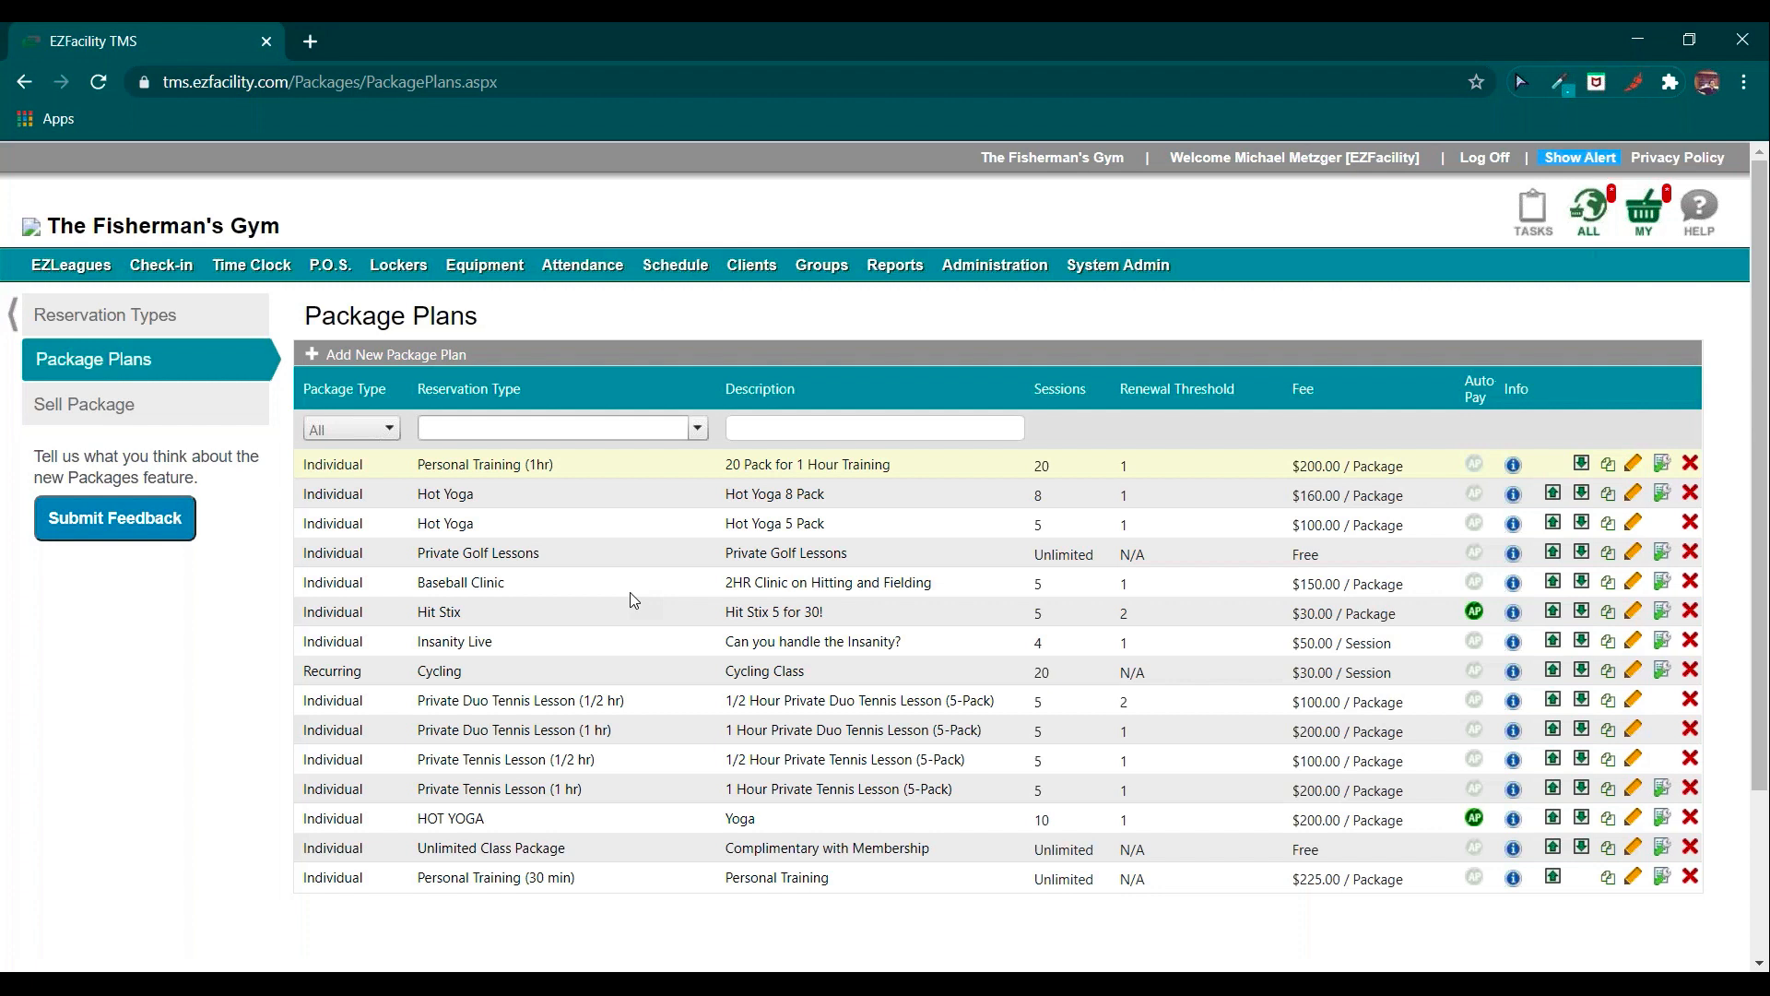
click(996, 266)
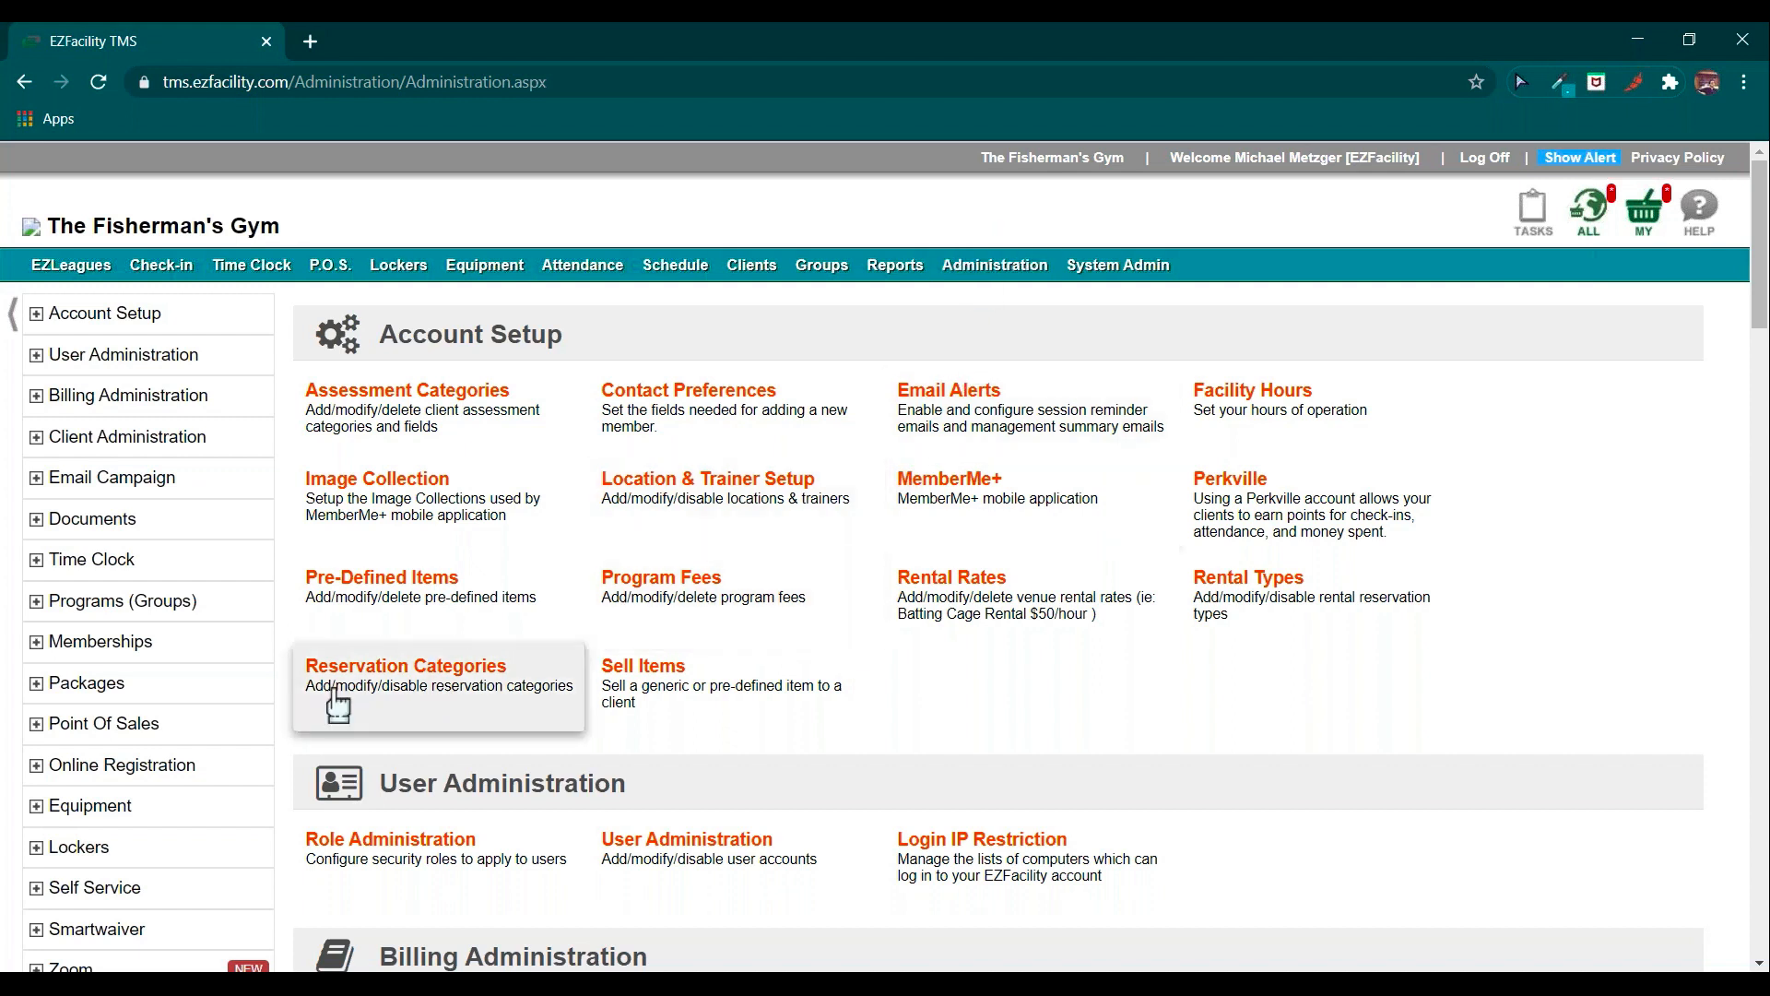
click(241, 698)
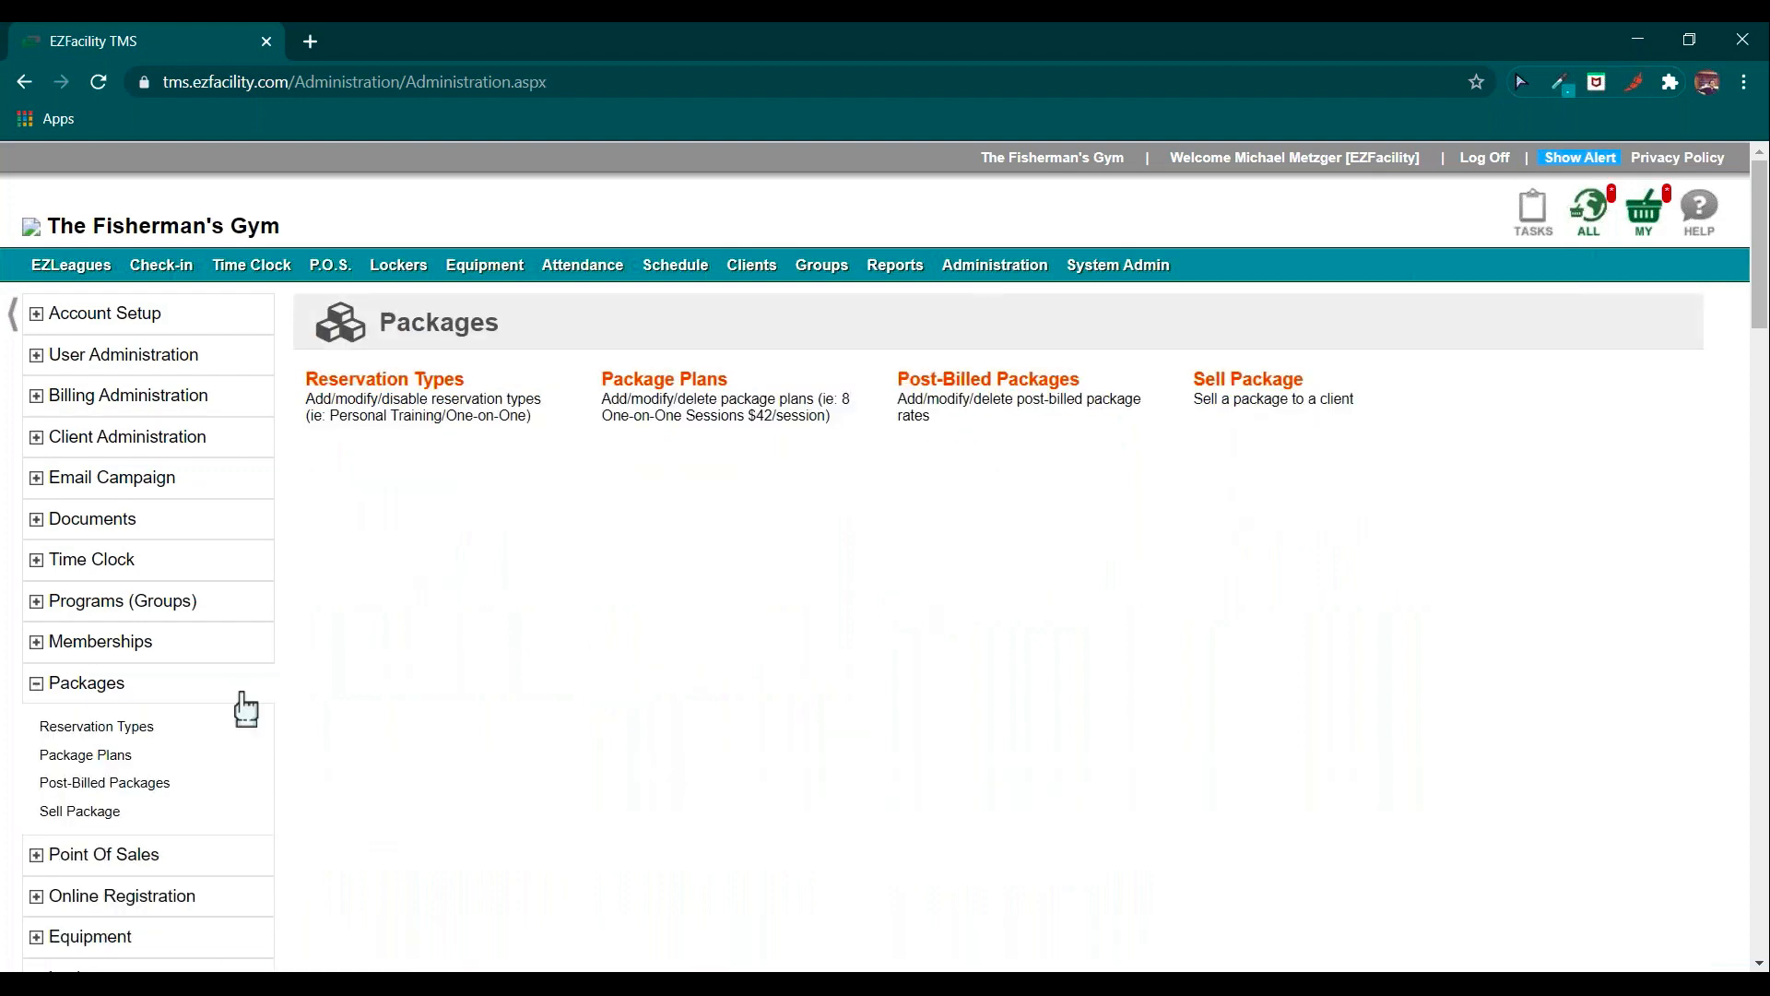
click(1285, 402)
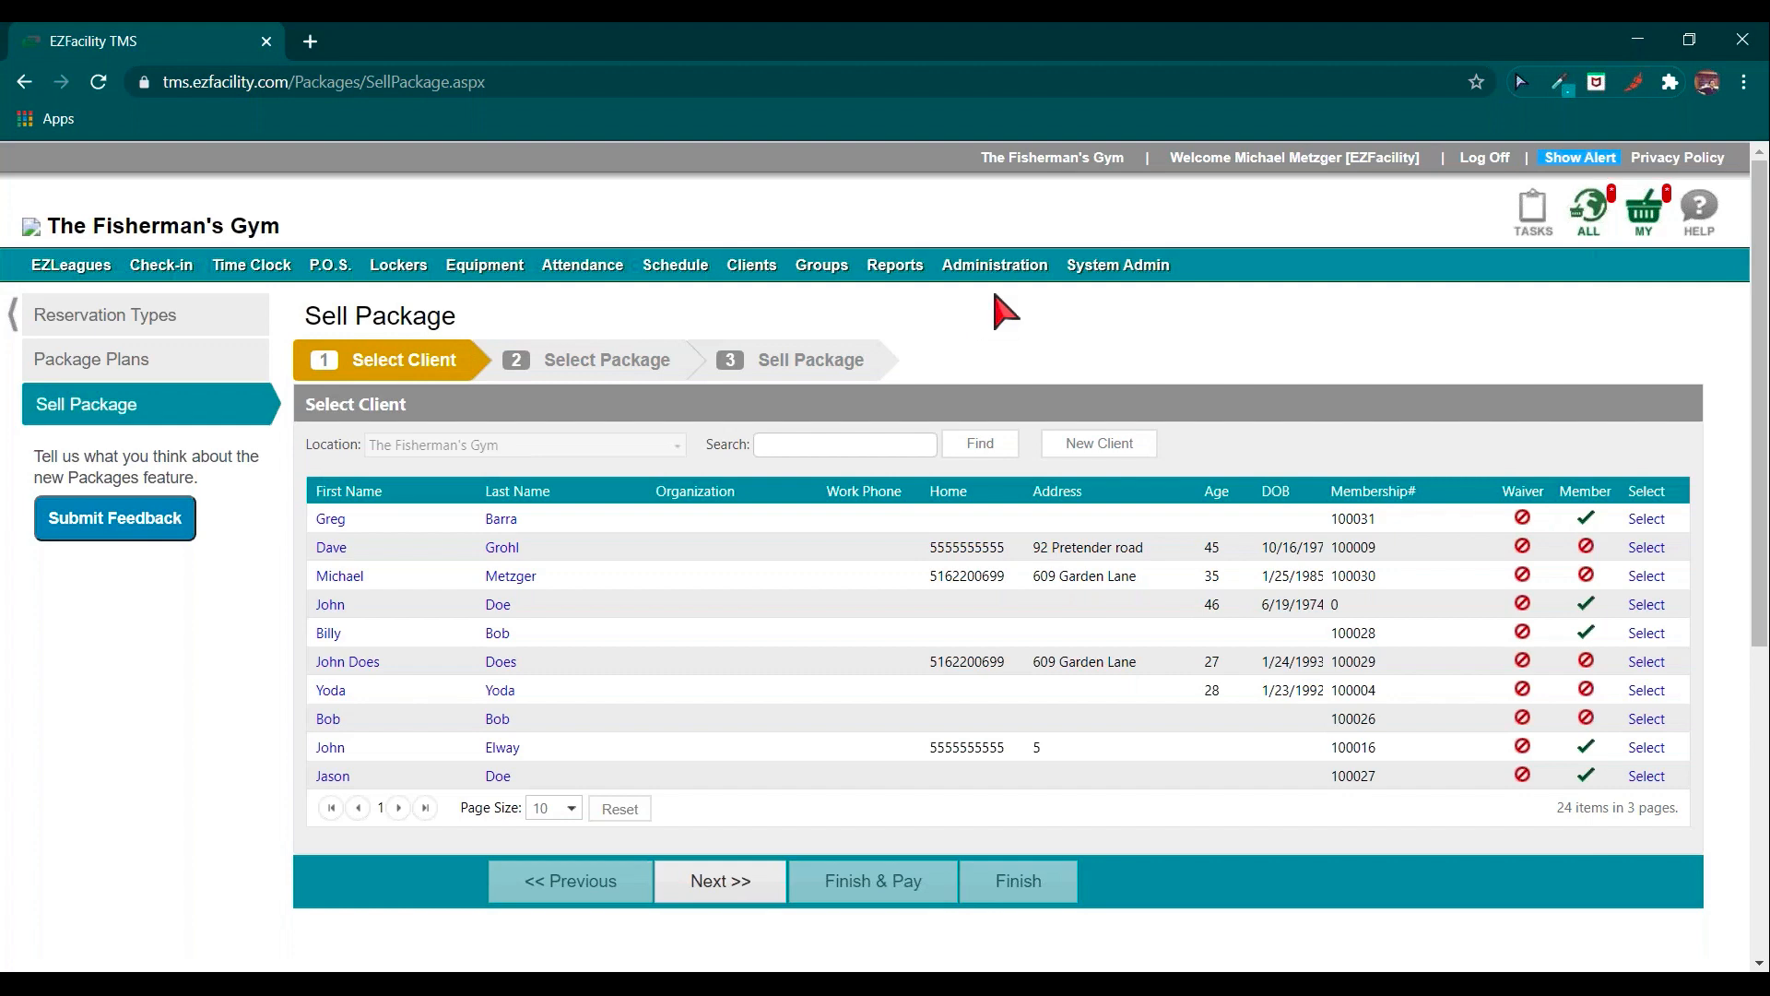
Open the package records of the Seattle client in the client list and start a new package sale.
click(765, 286)
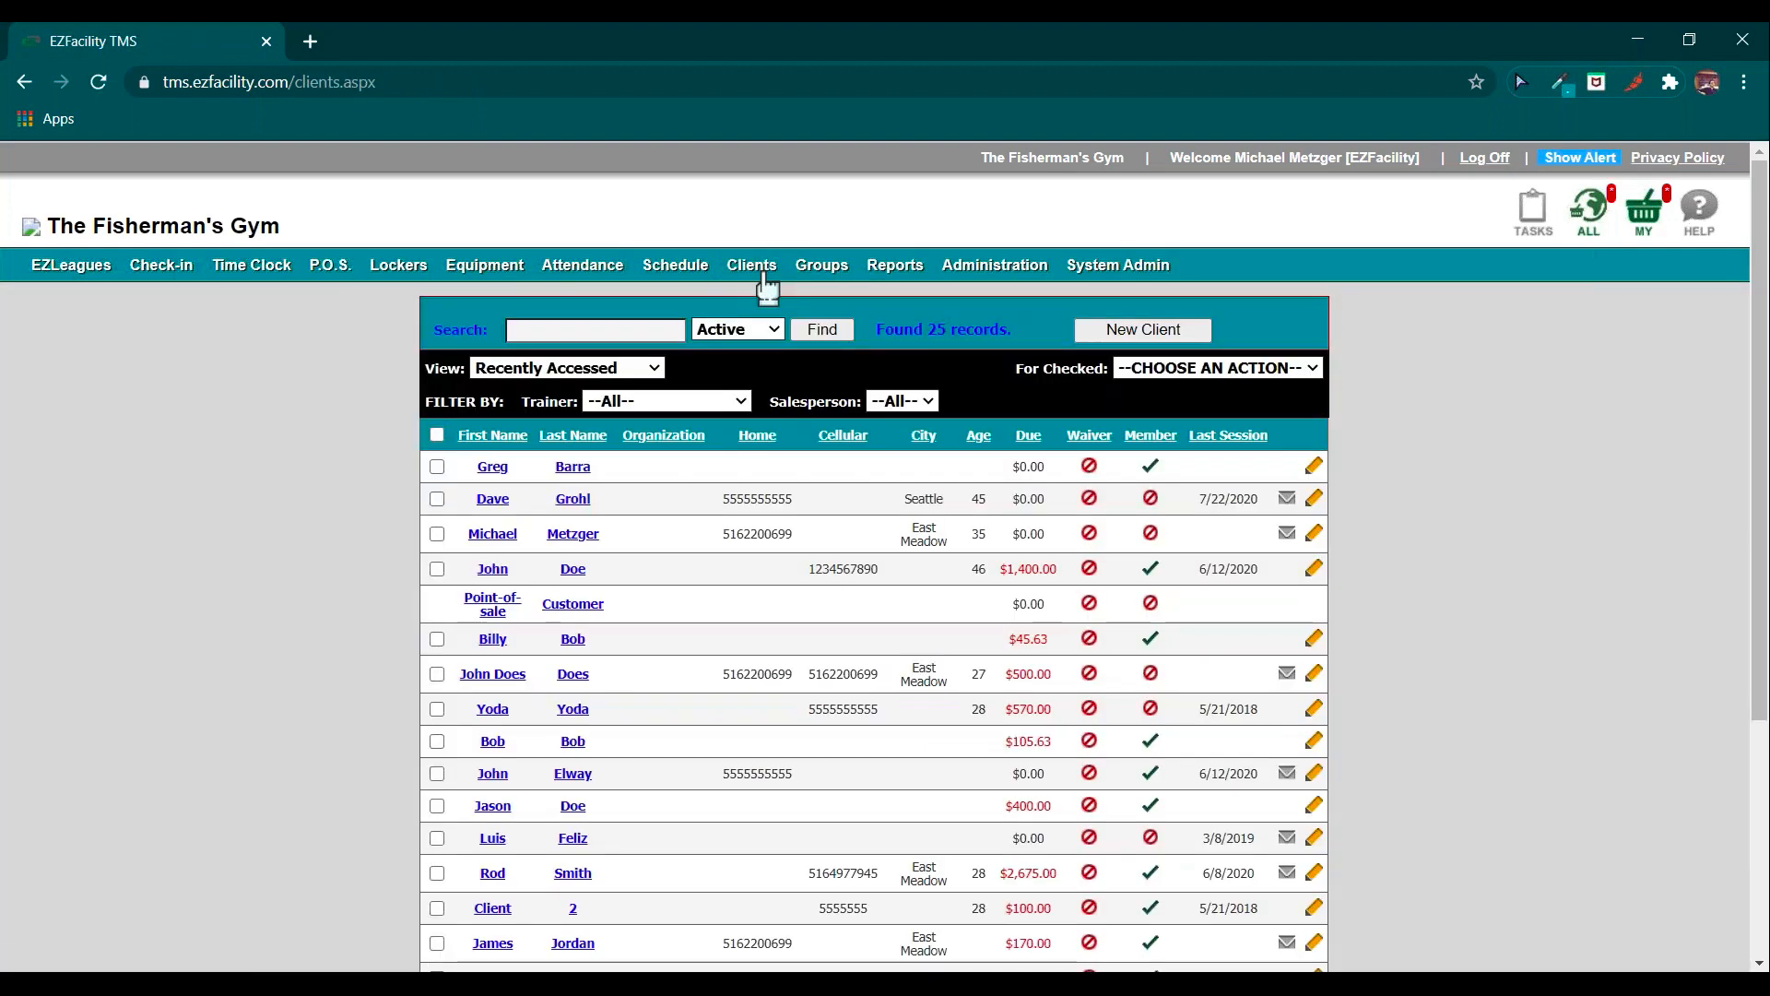
click(576, 500)
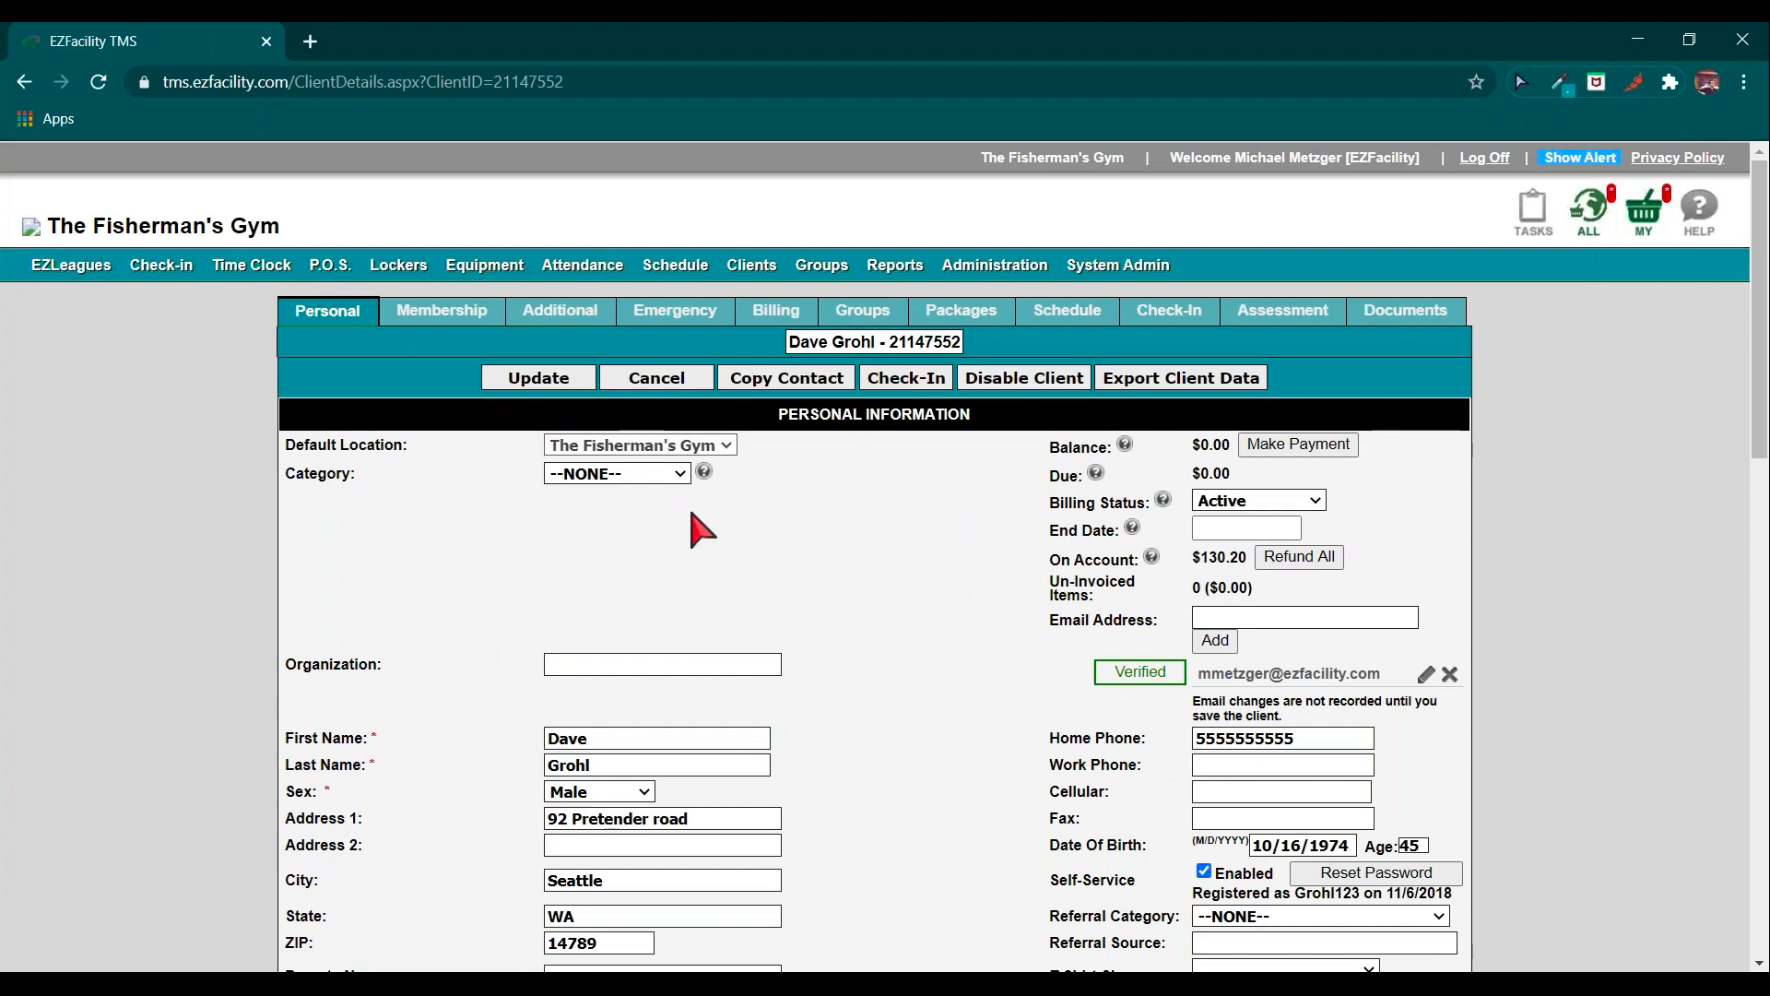
click(967, 318)
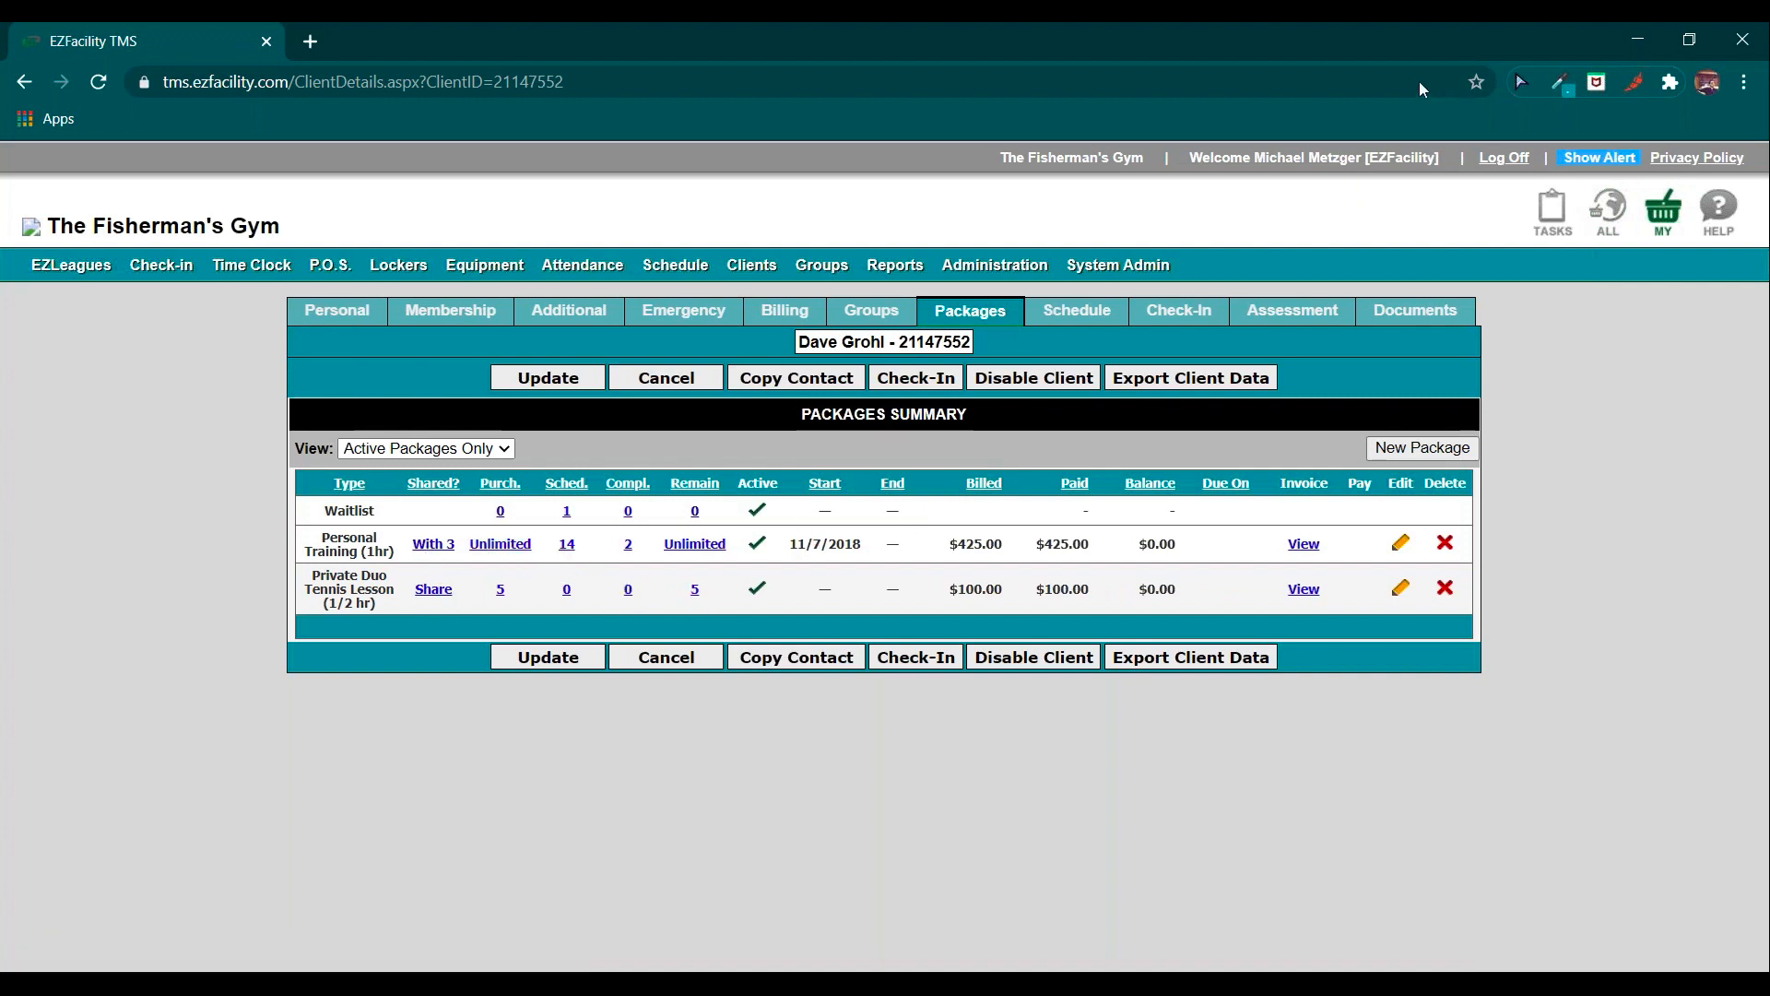
click(1427, 452)
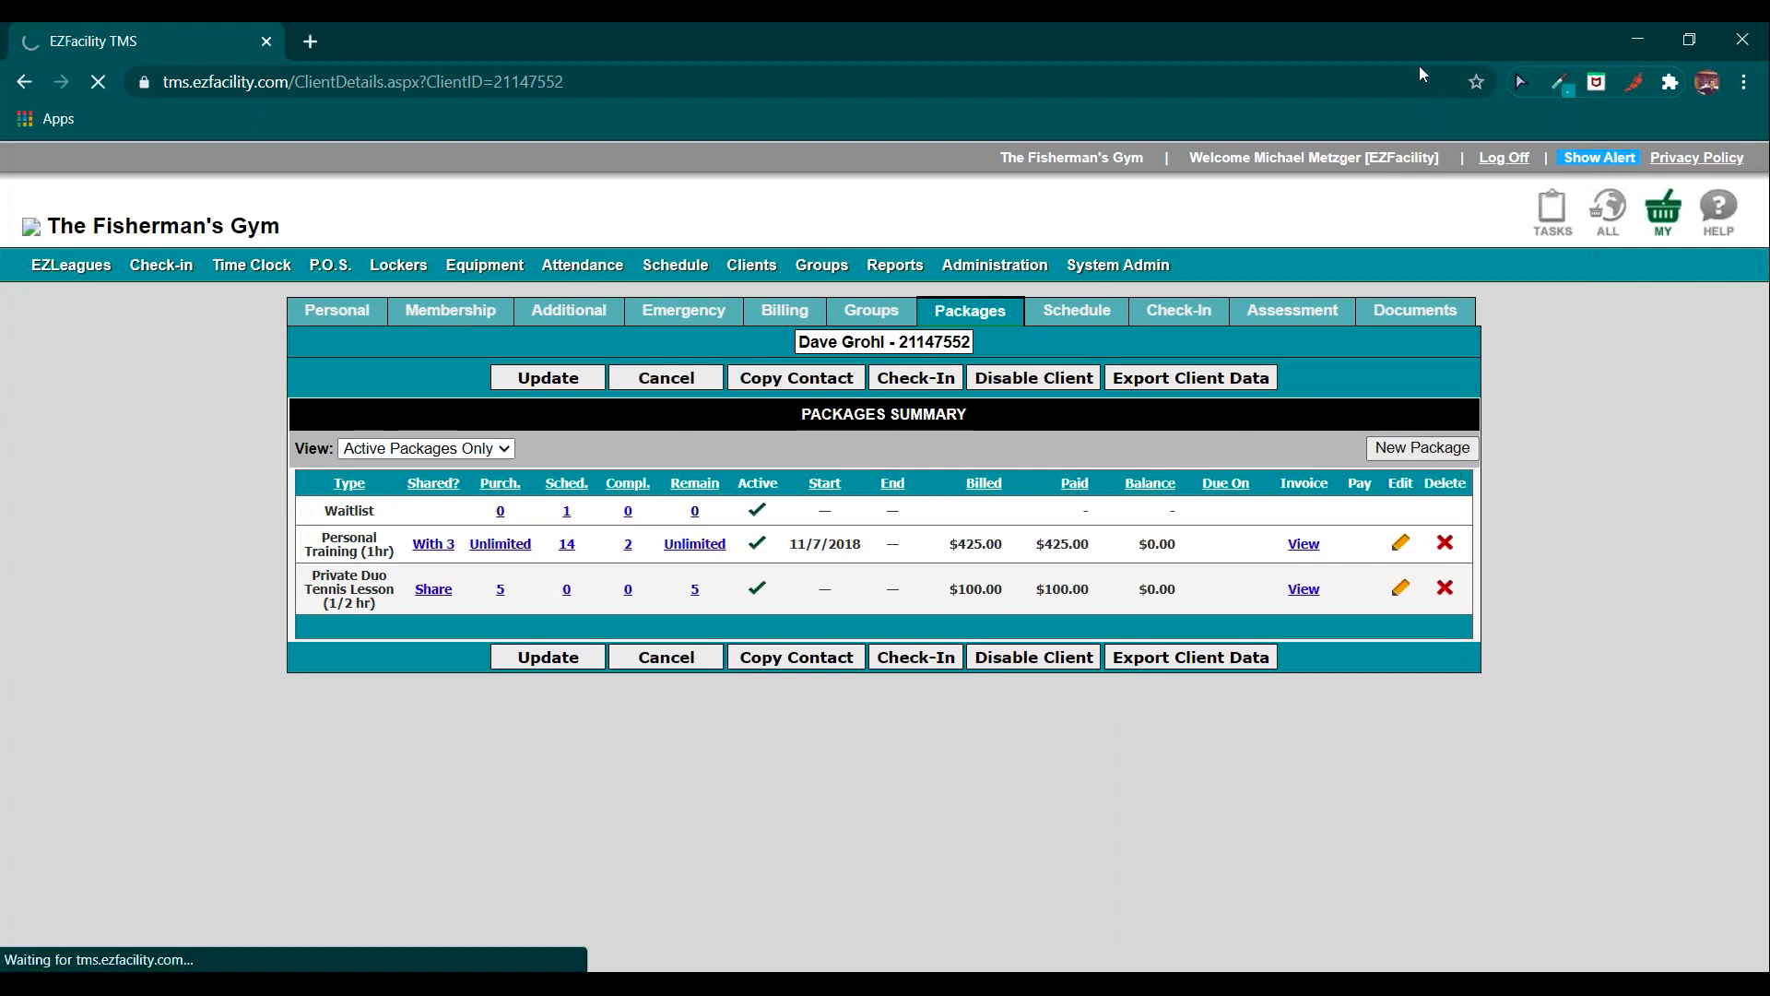
Select the 20 Pack for 1 Hour Training package for the client, then sign and save the Liability Waiver.
scroll(1139, 297, down, 1)
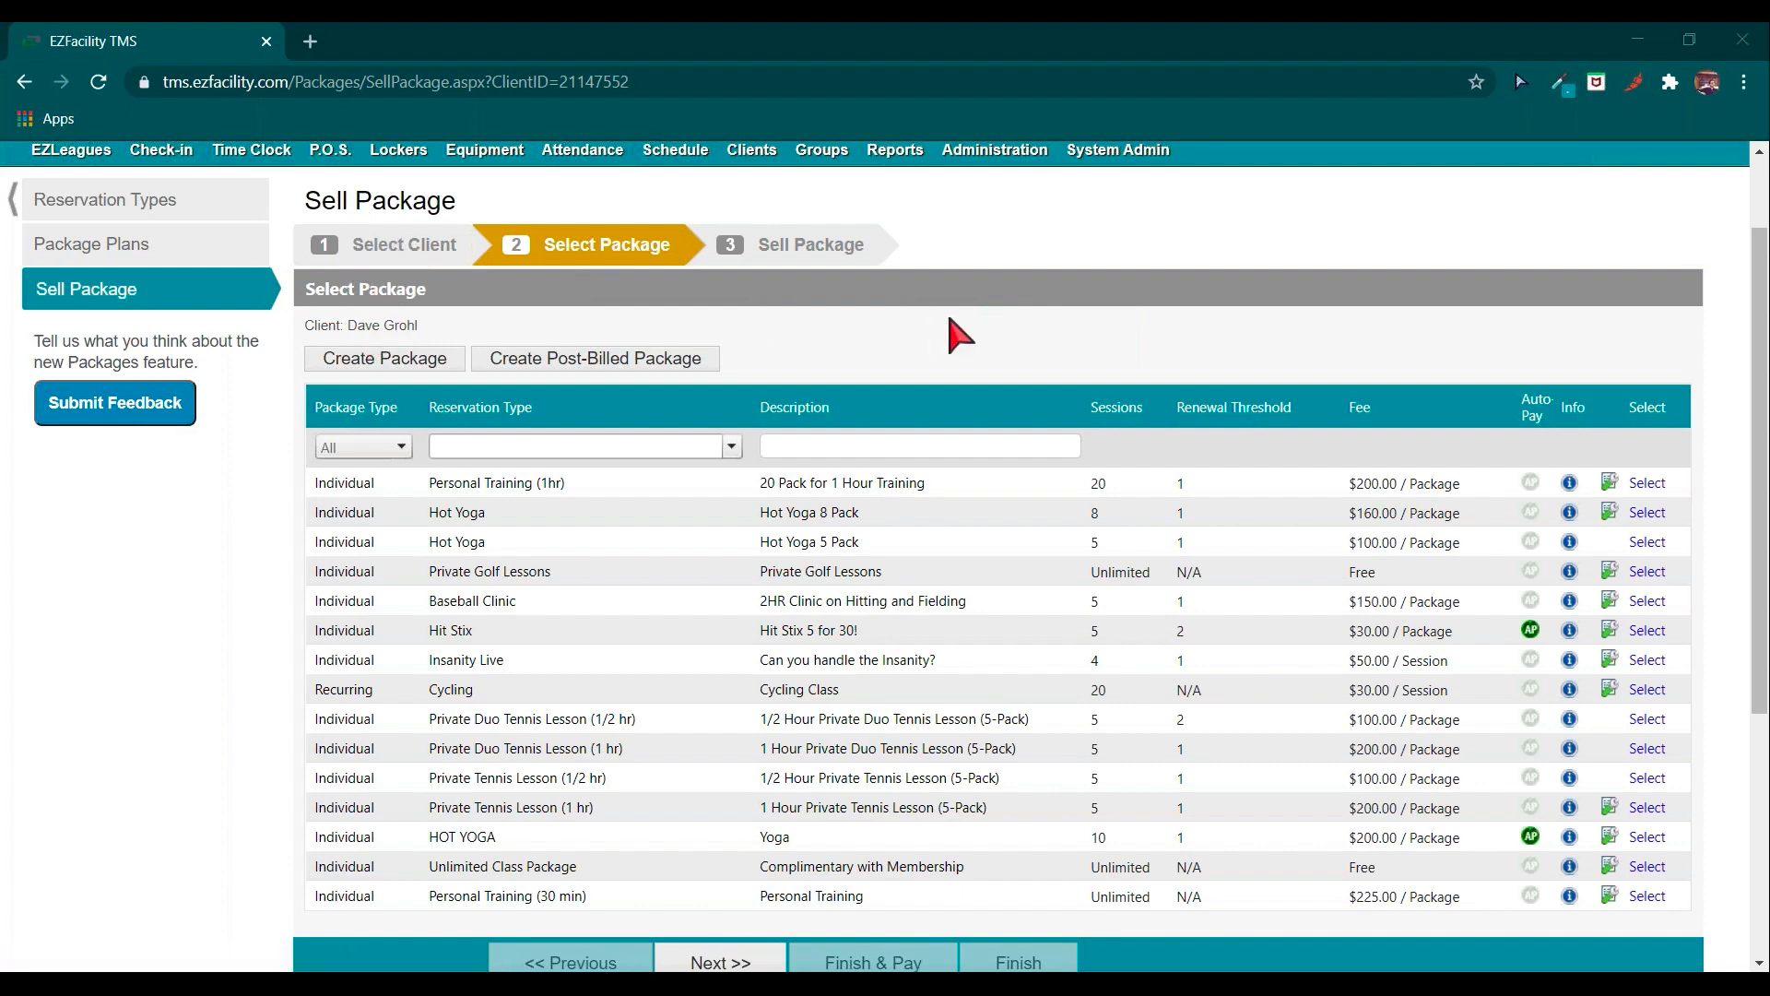
triple_click(789, 484)
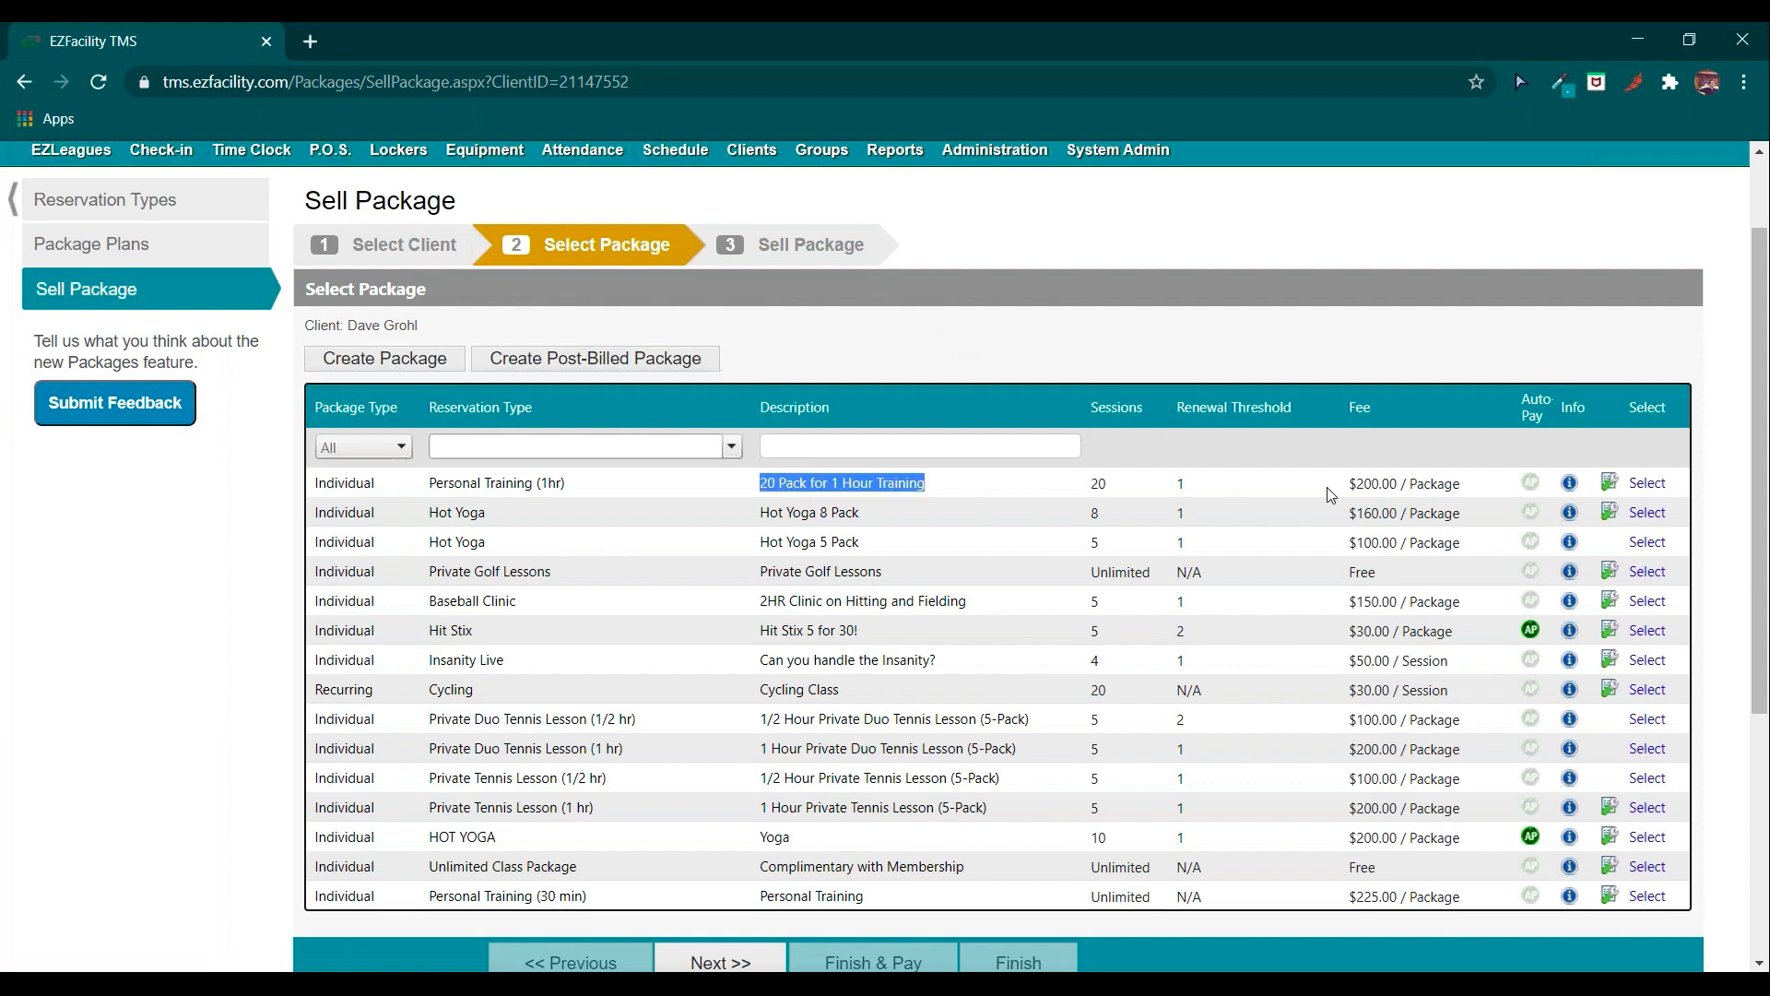
click(1649, 484)
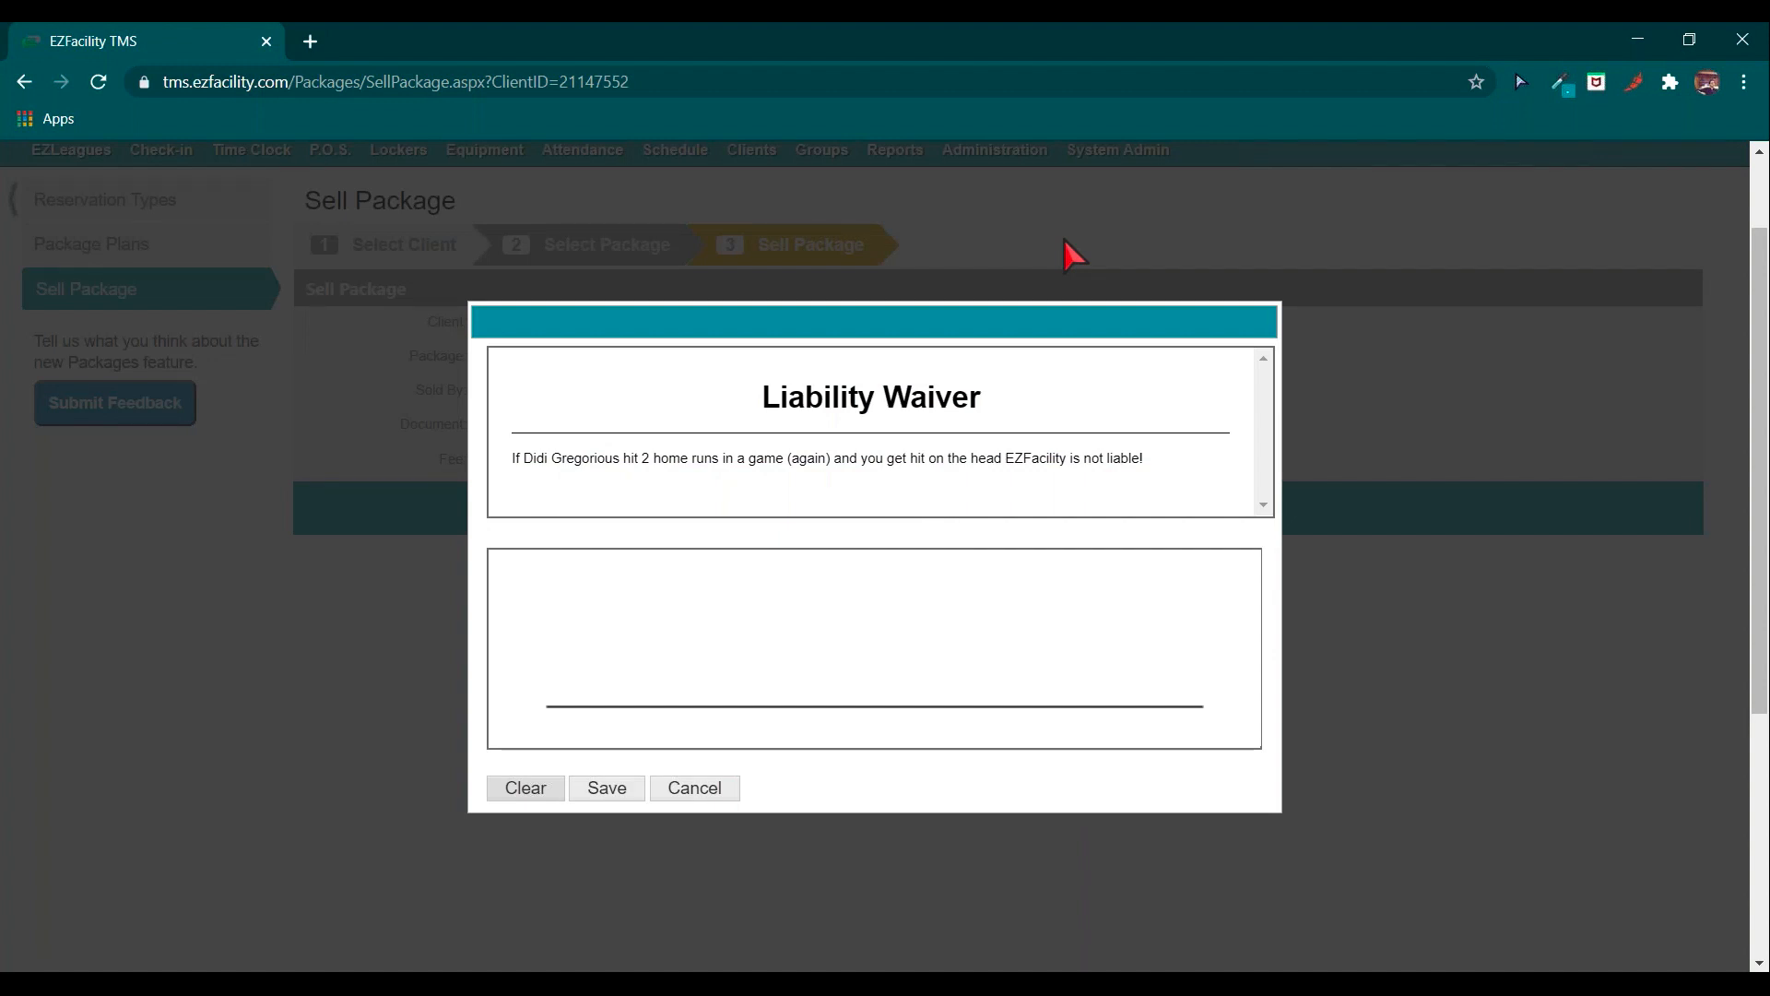
mouse_move(611, 657)
mouse_down()
mouse_move(1012, 613)
mouse_move(1001, 649)
mouse_move(1139, 668)
mouse_up()
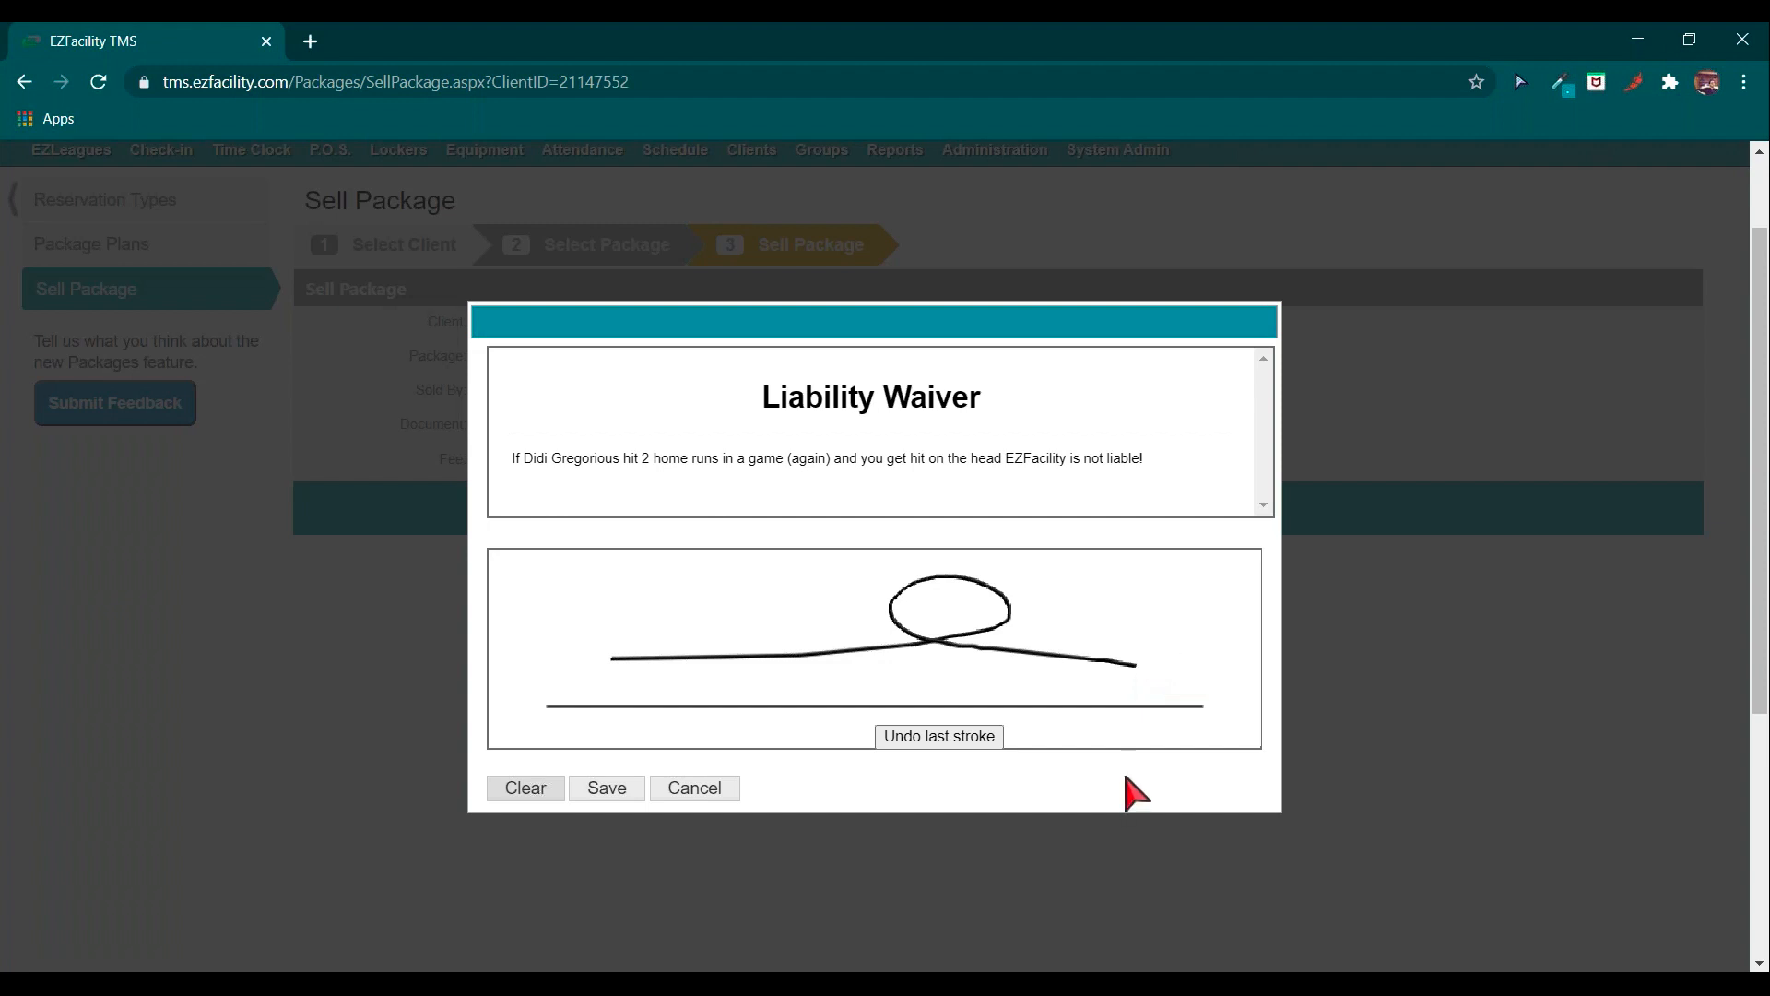
click(626, 785)
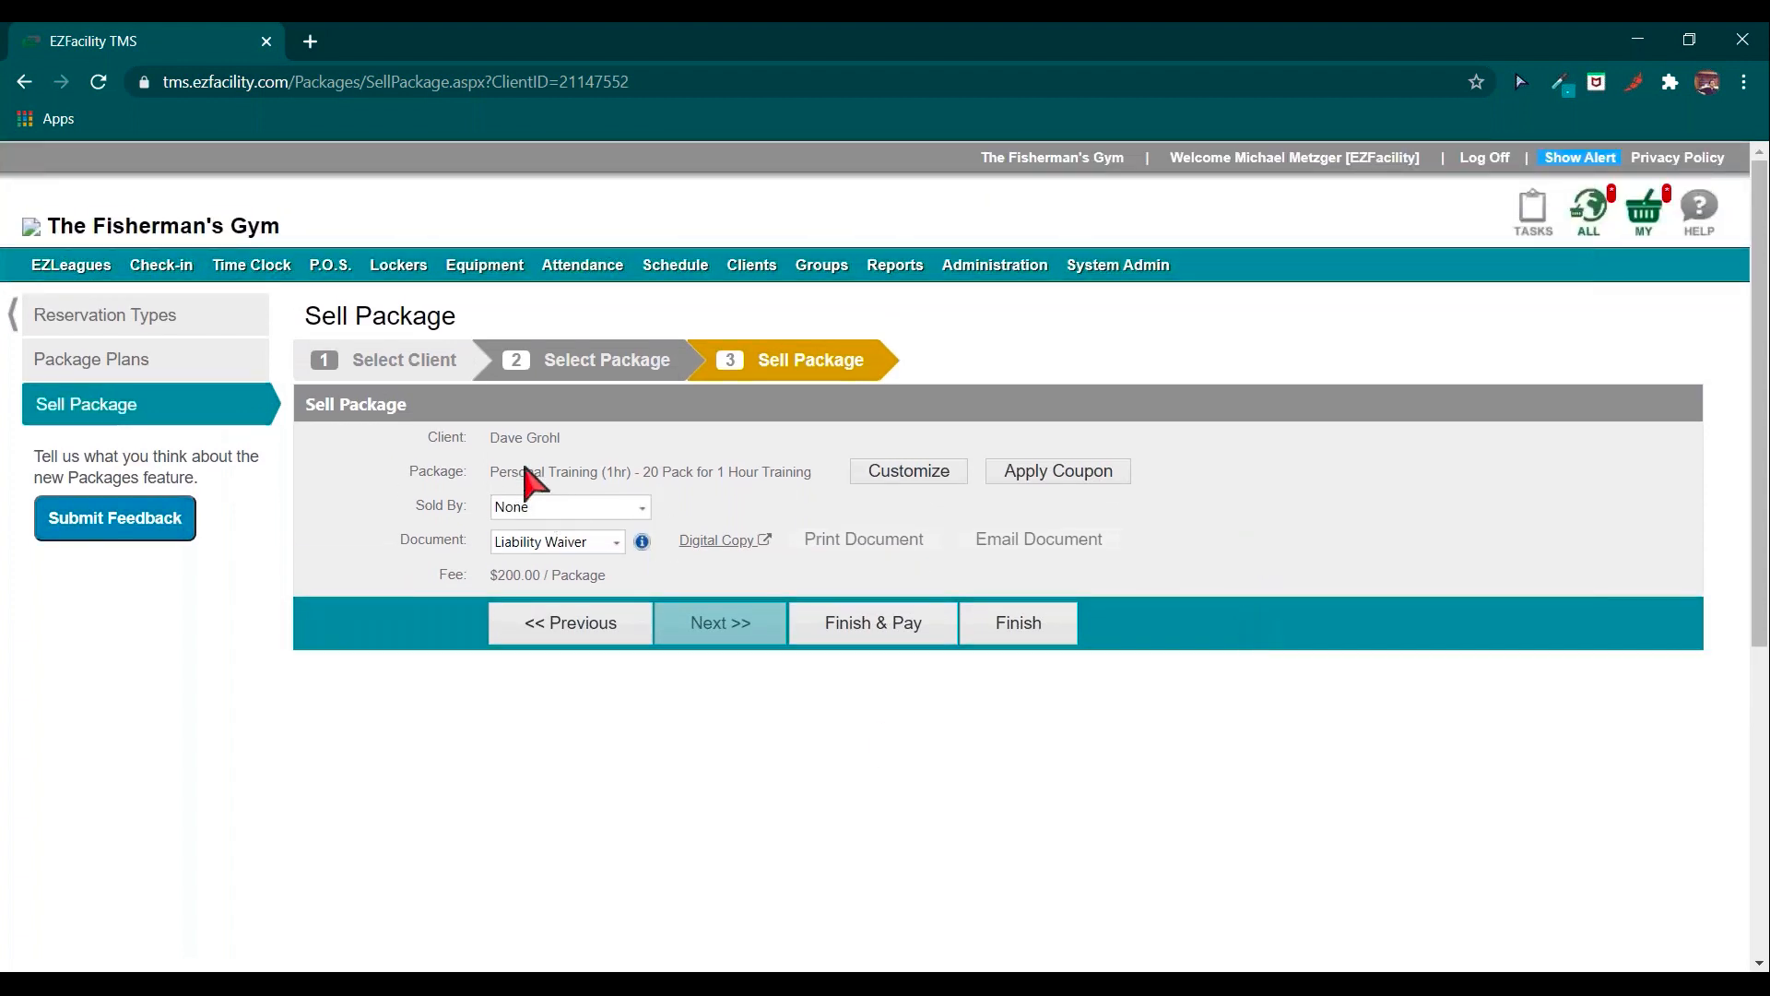
Examine the sale's client, package and available document choices, keeping Liability Waiver as the document.
triple_click(549, 441)
triple_click(567, 474)
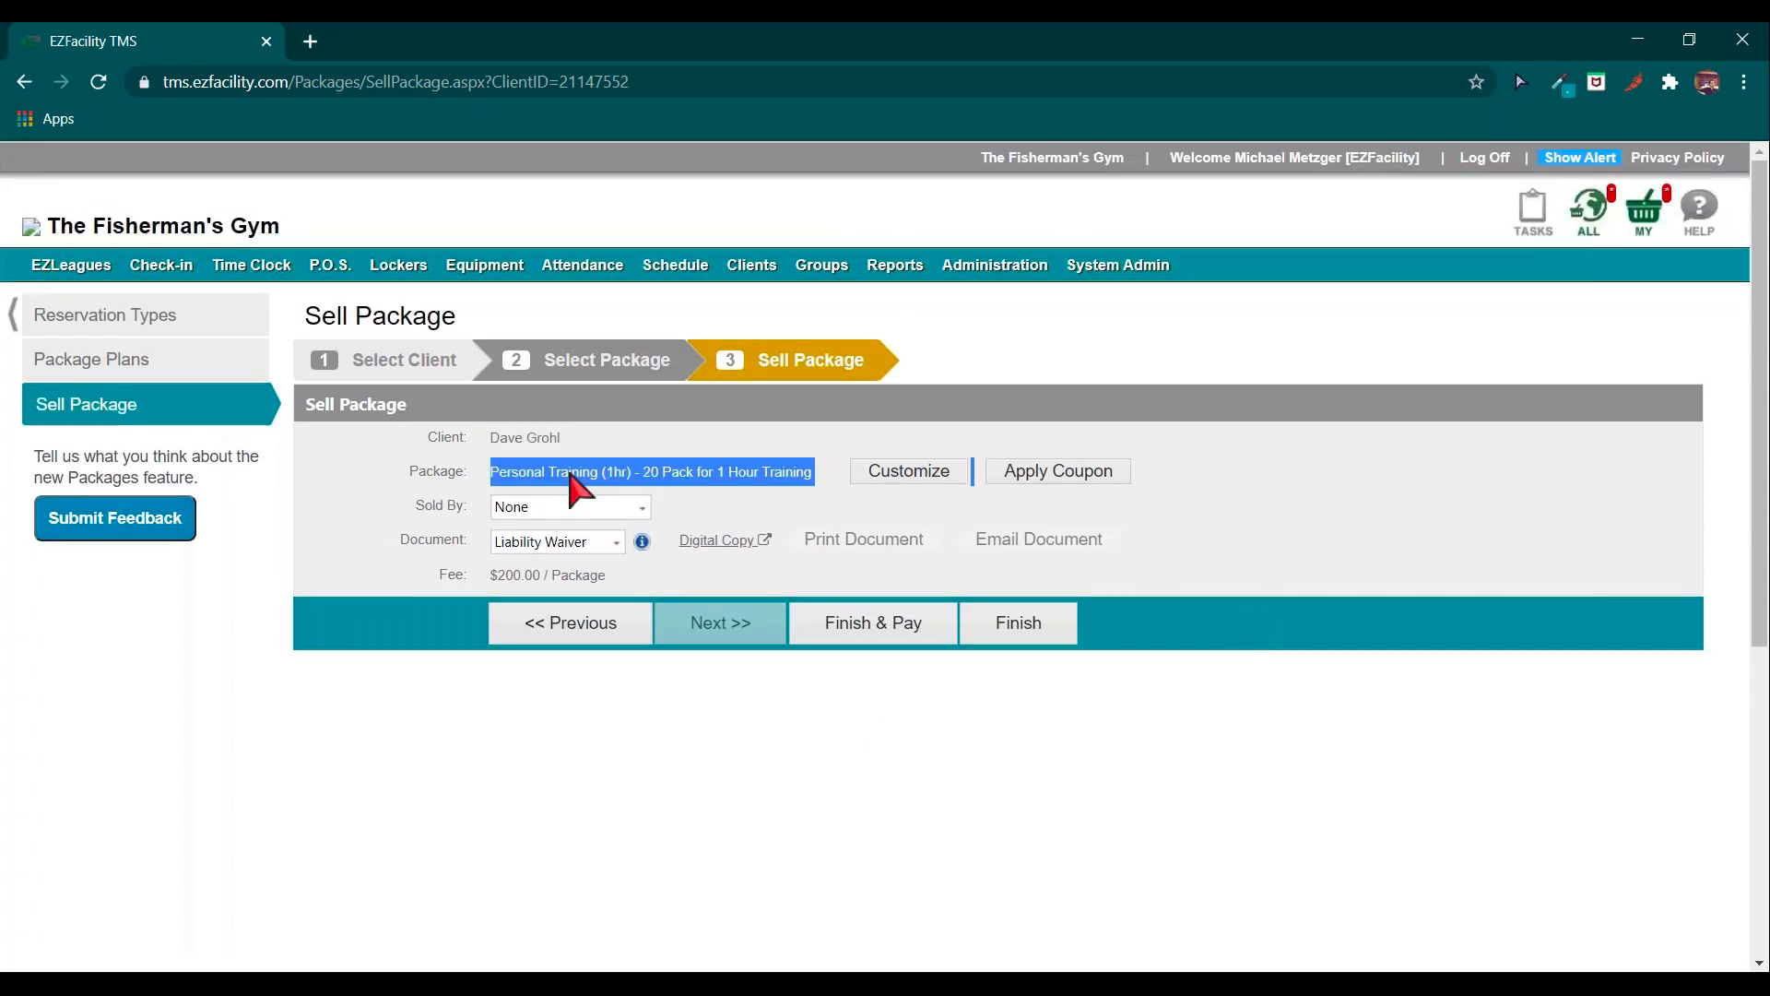
click(1401, 507)
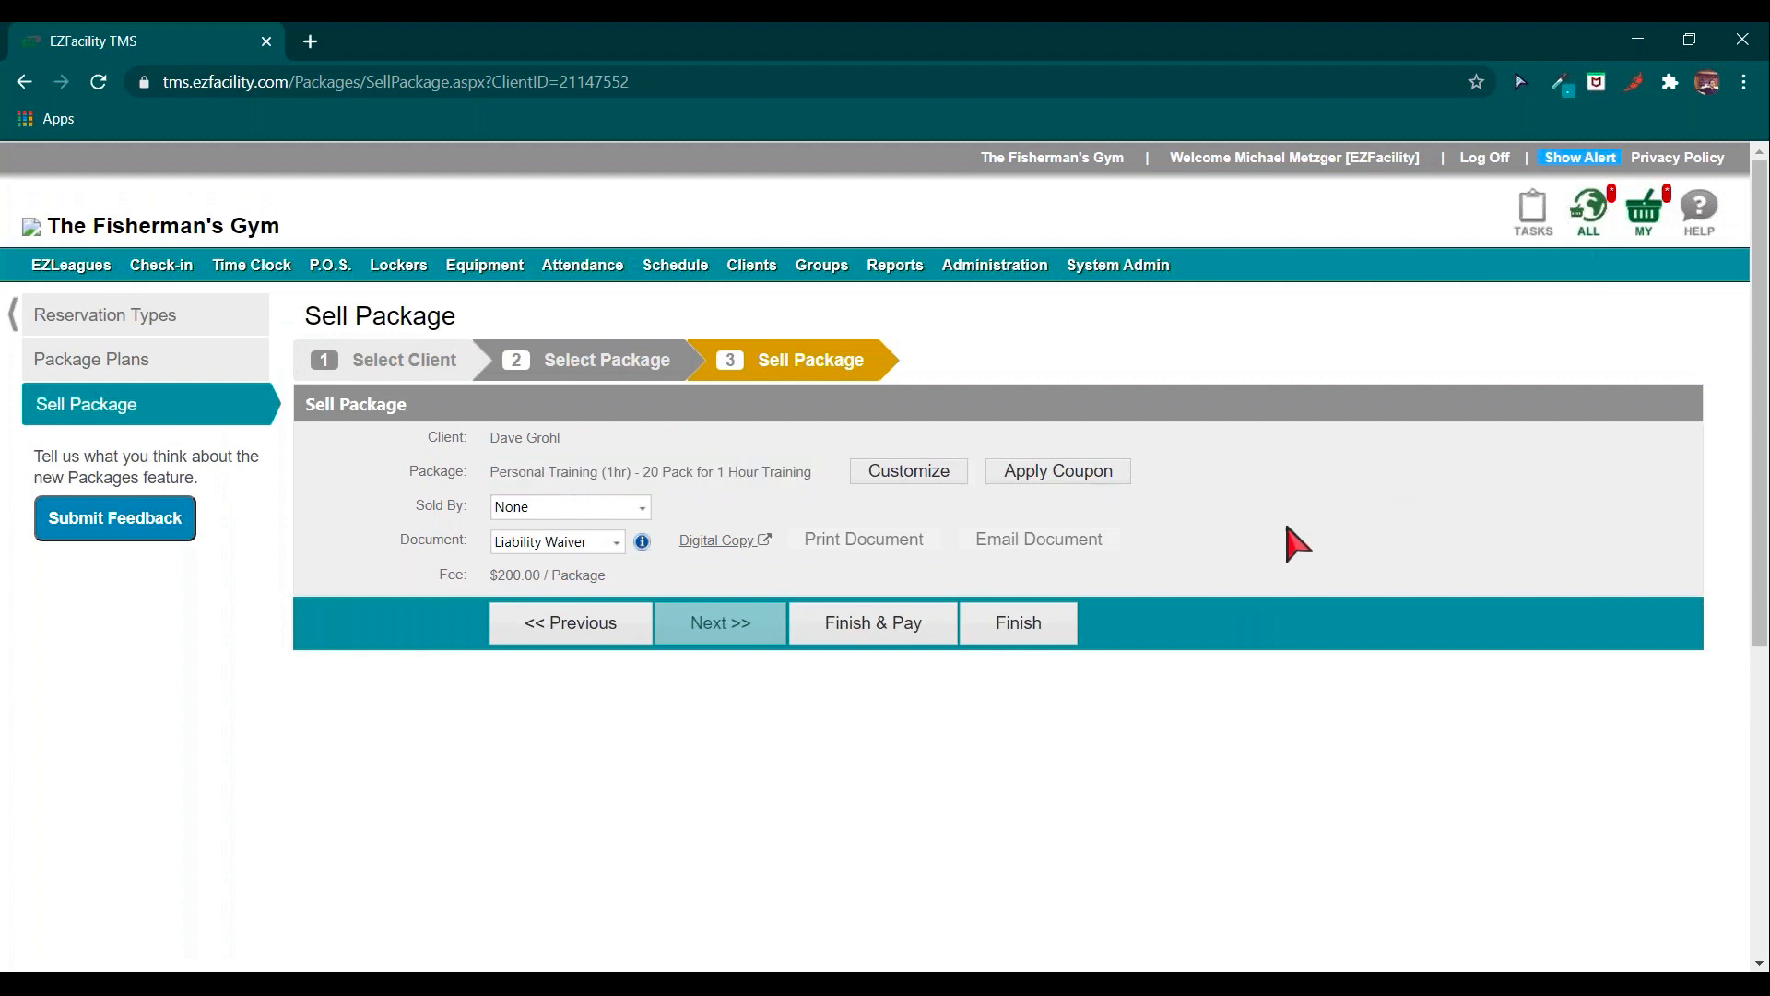
triple_click(433, 542)
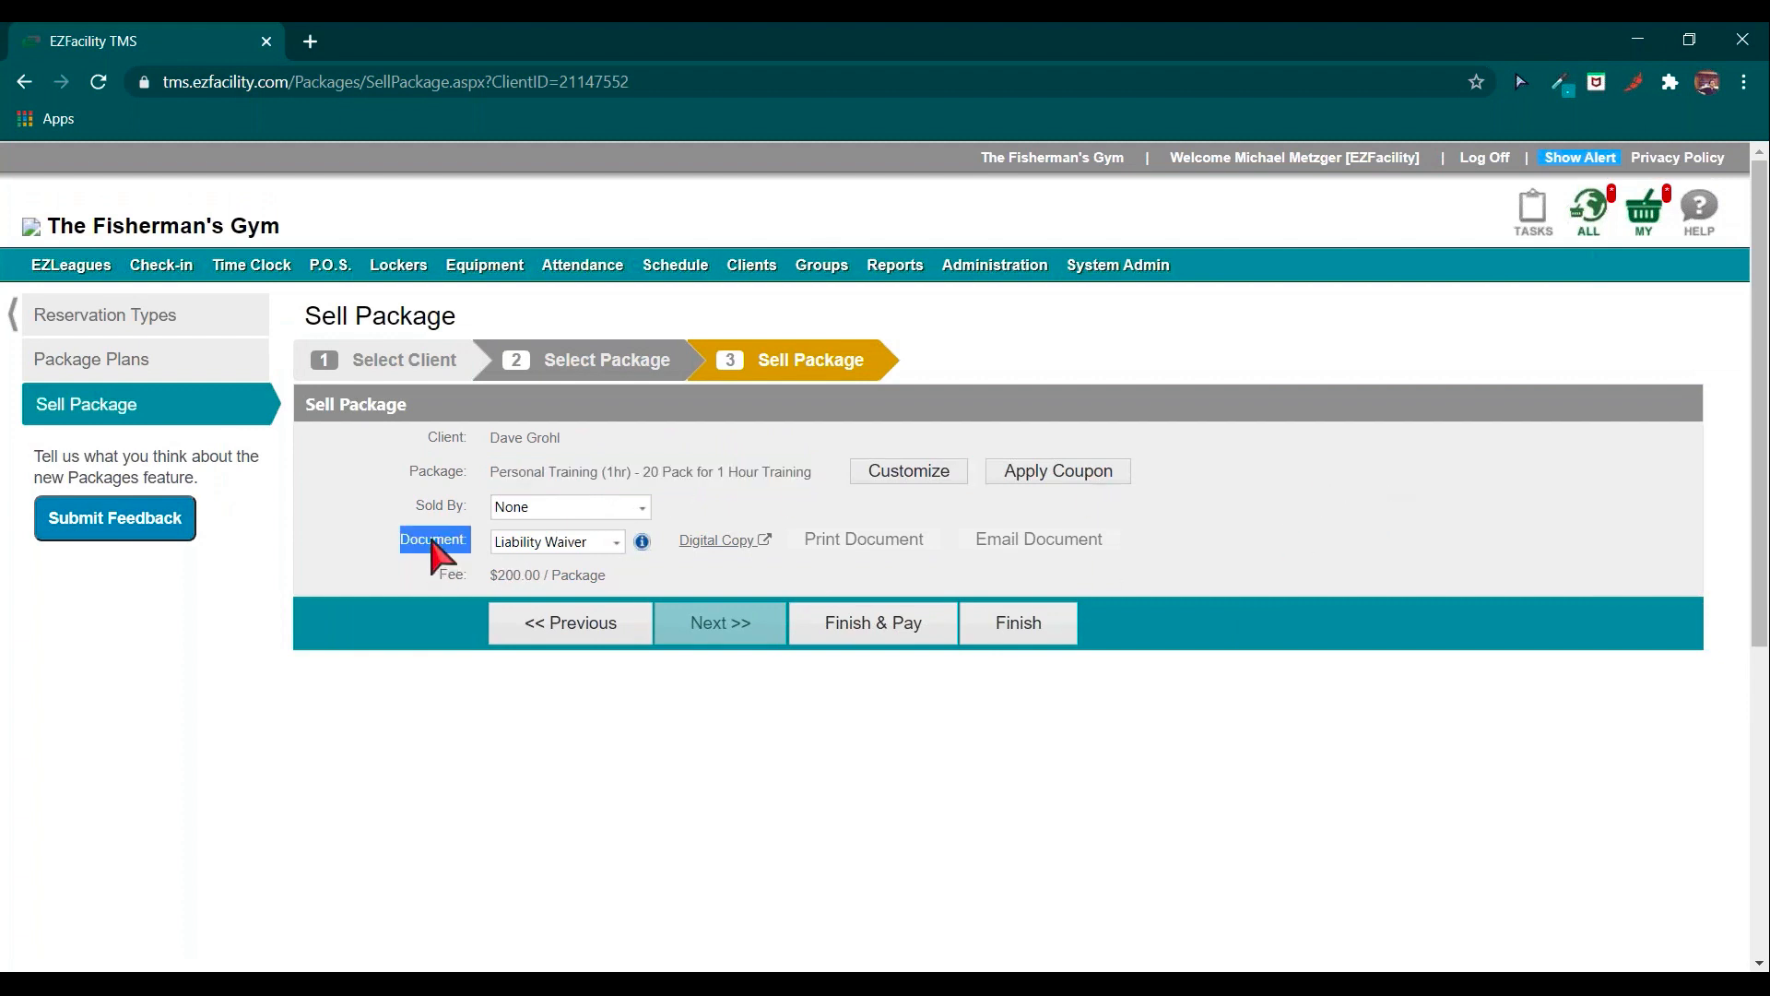
click(611, 549)
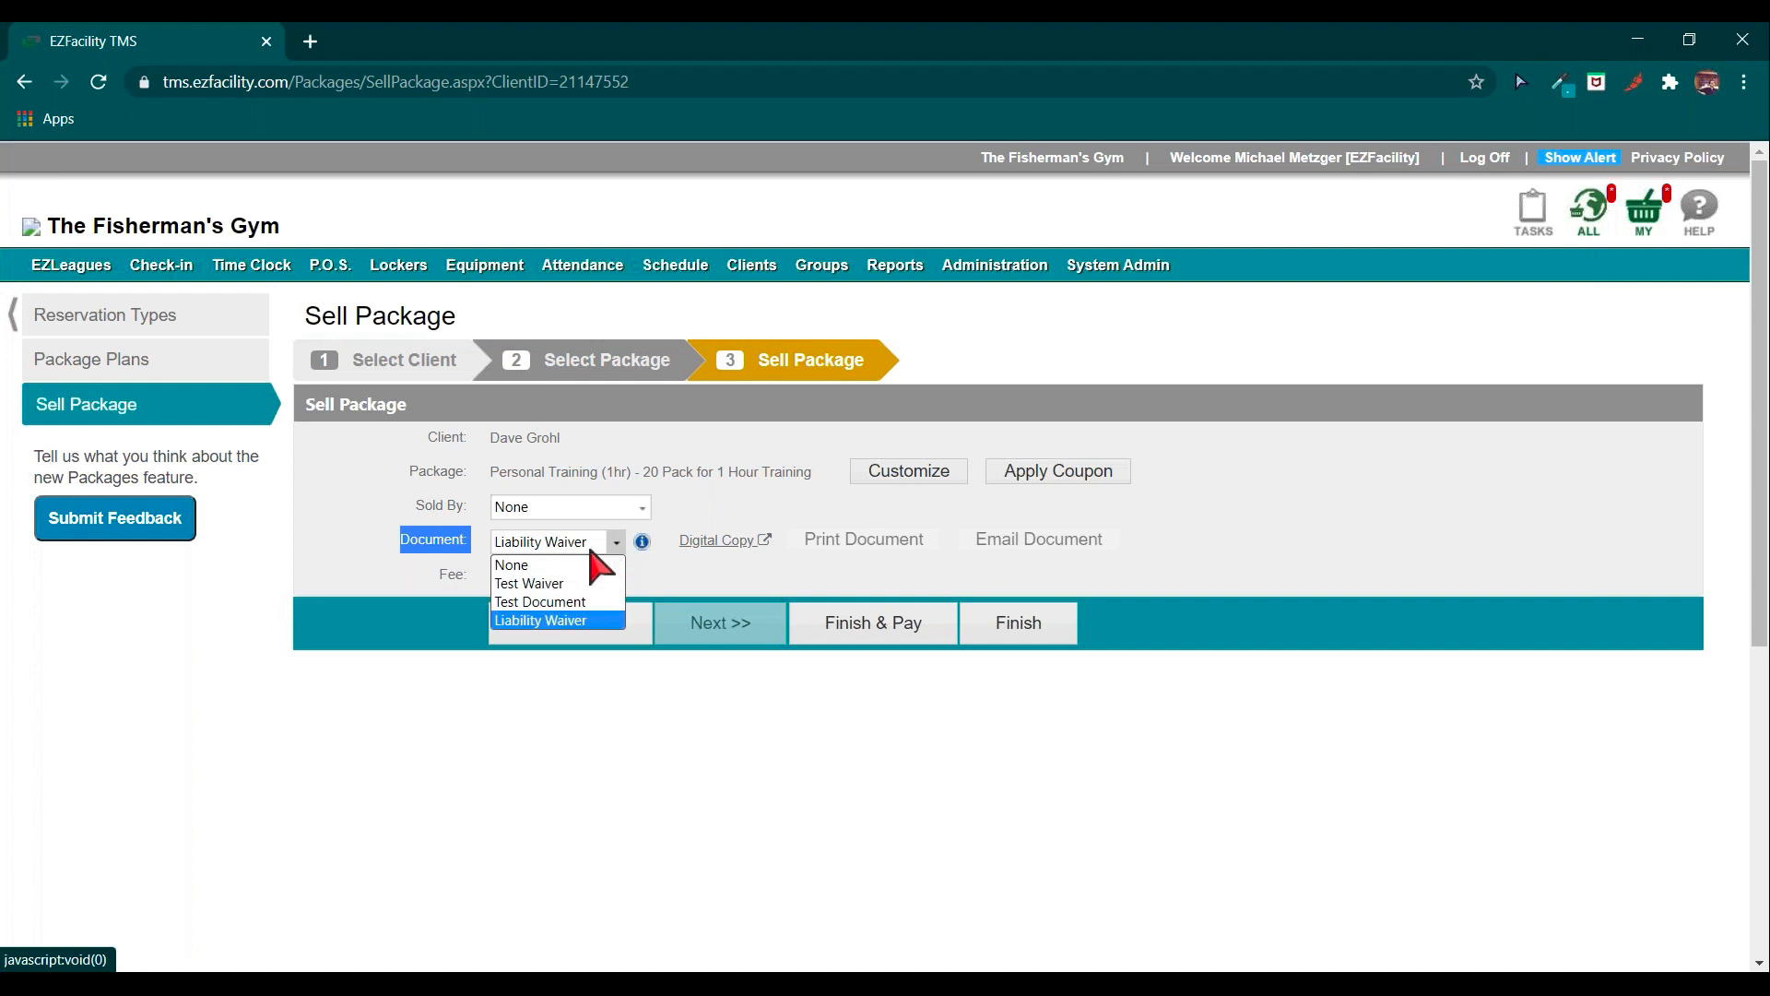
click(738, 507)
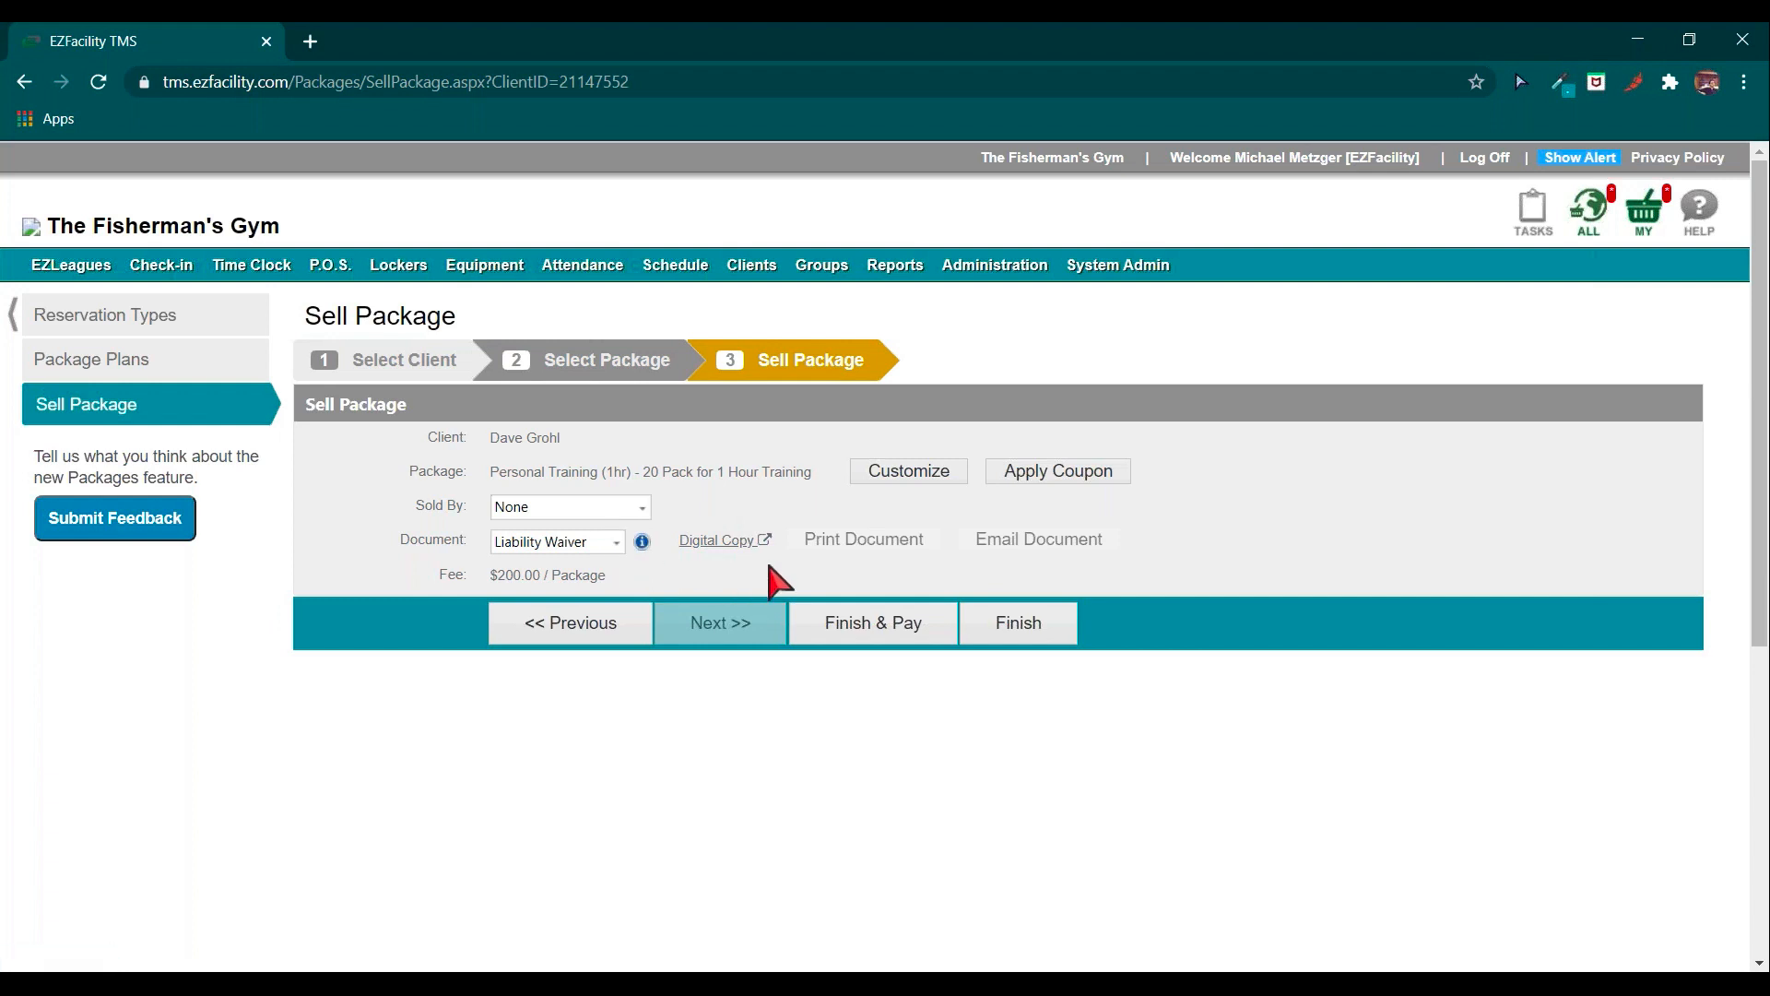
Finish the package sale with immediate payment and set the payment method to Cash.
click(845, 628)
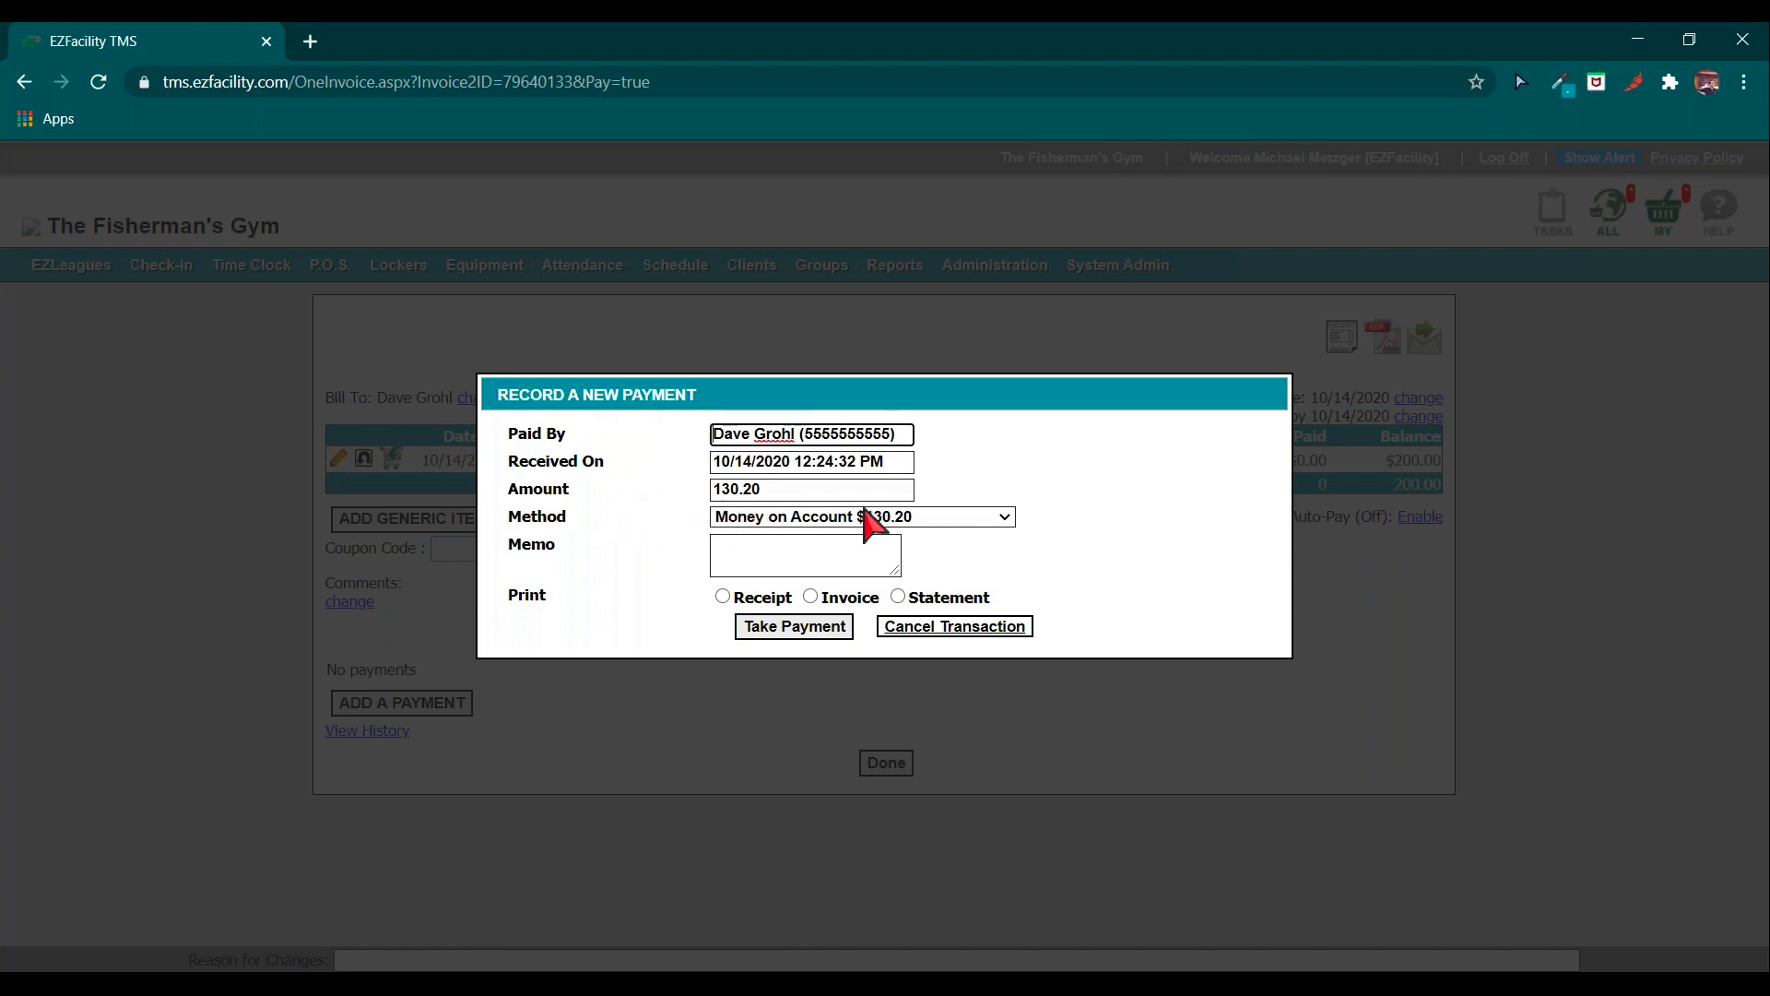
click(807, 517)
click(753, 263)
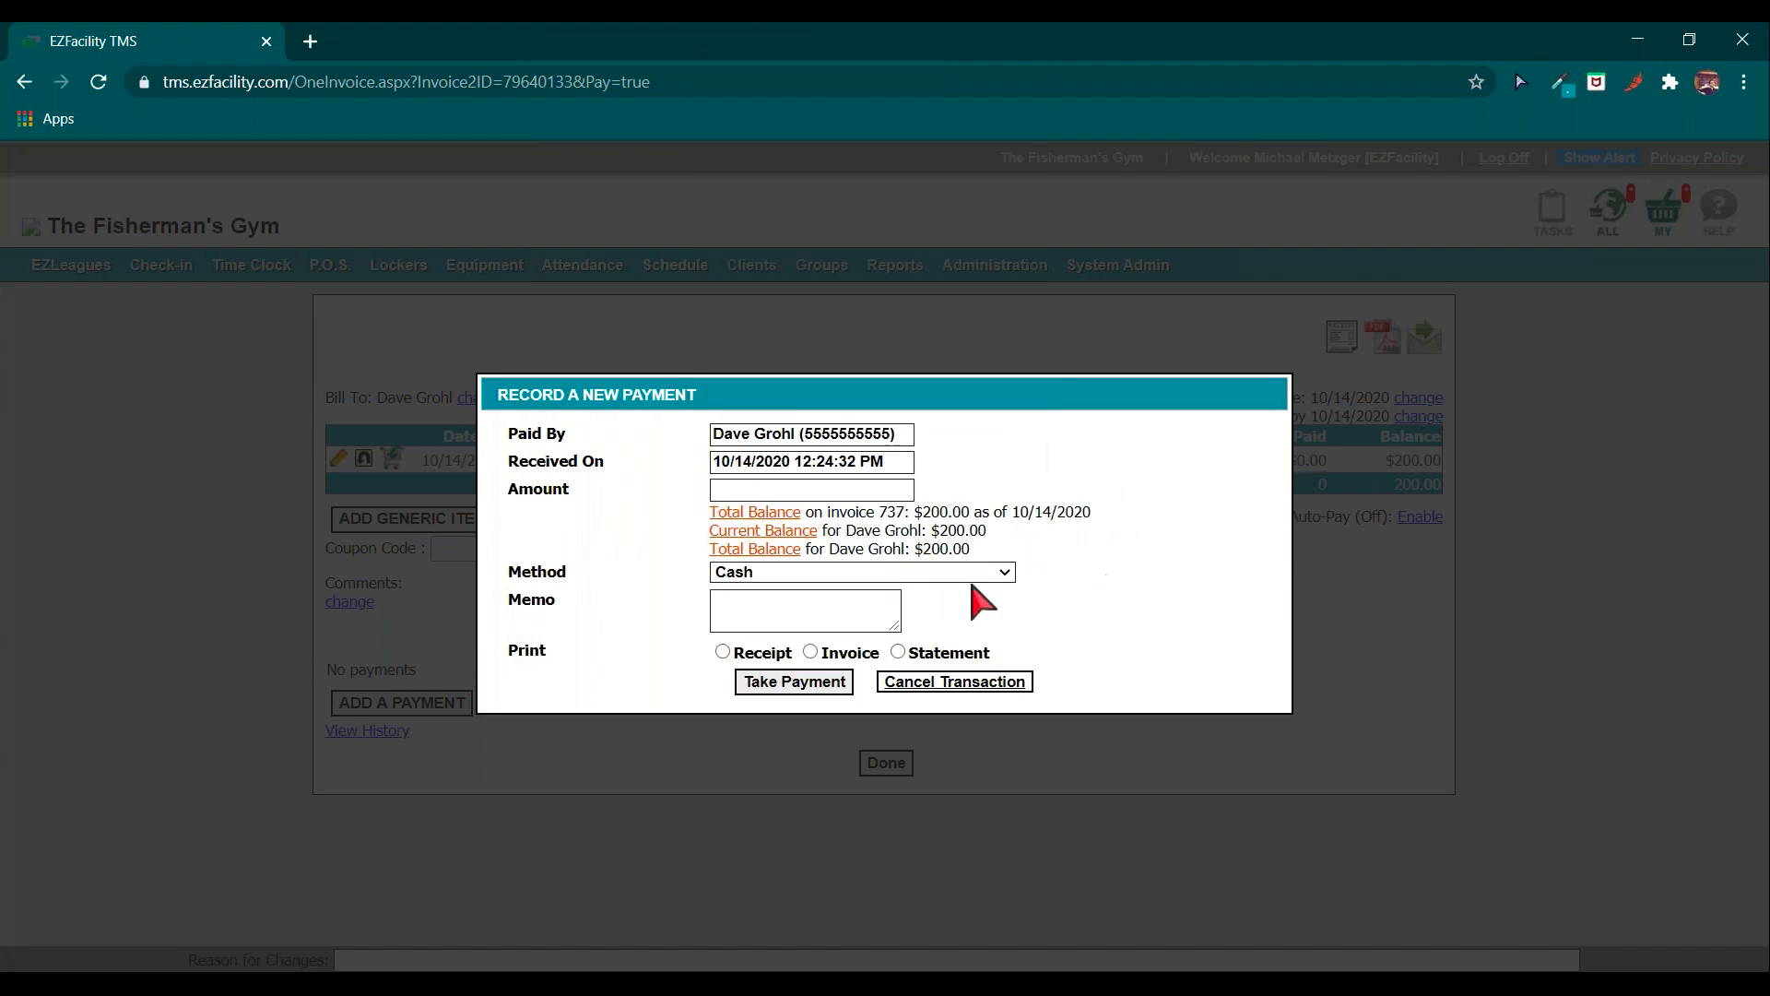
Review the available payment methods for the new payment and keep Cash as the method.
click(928, 573)
scroll(888, 396, down, 1)
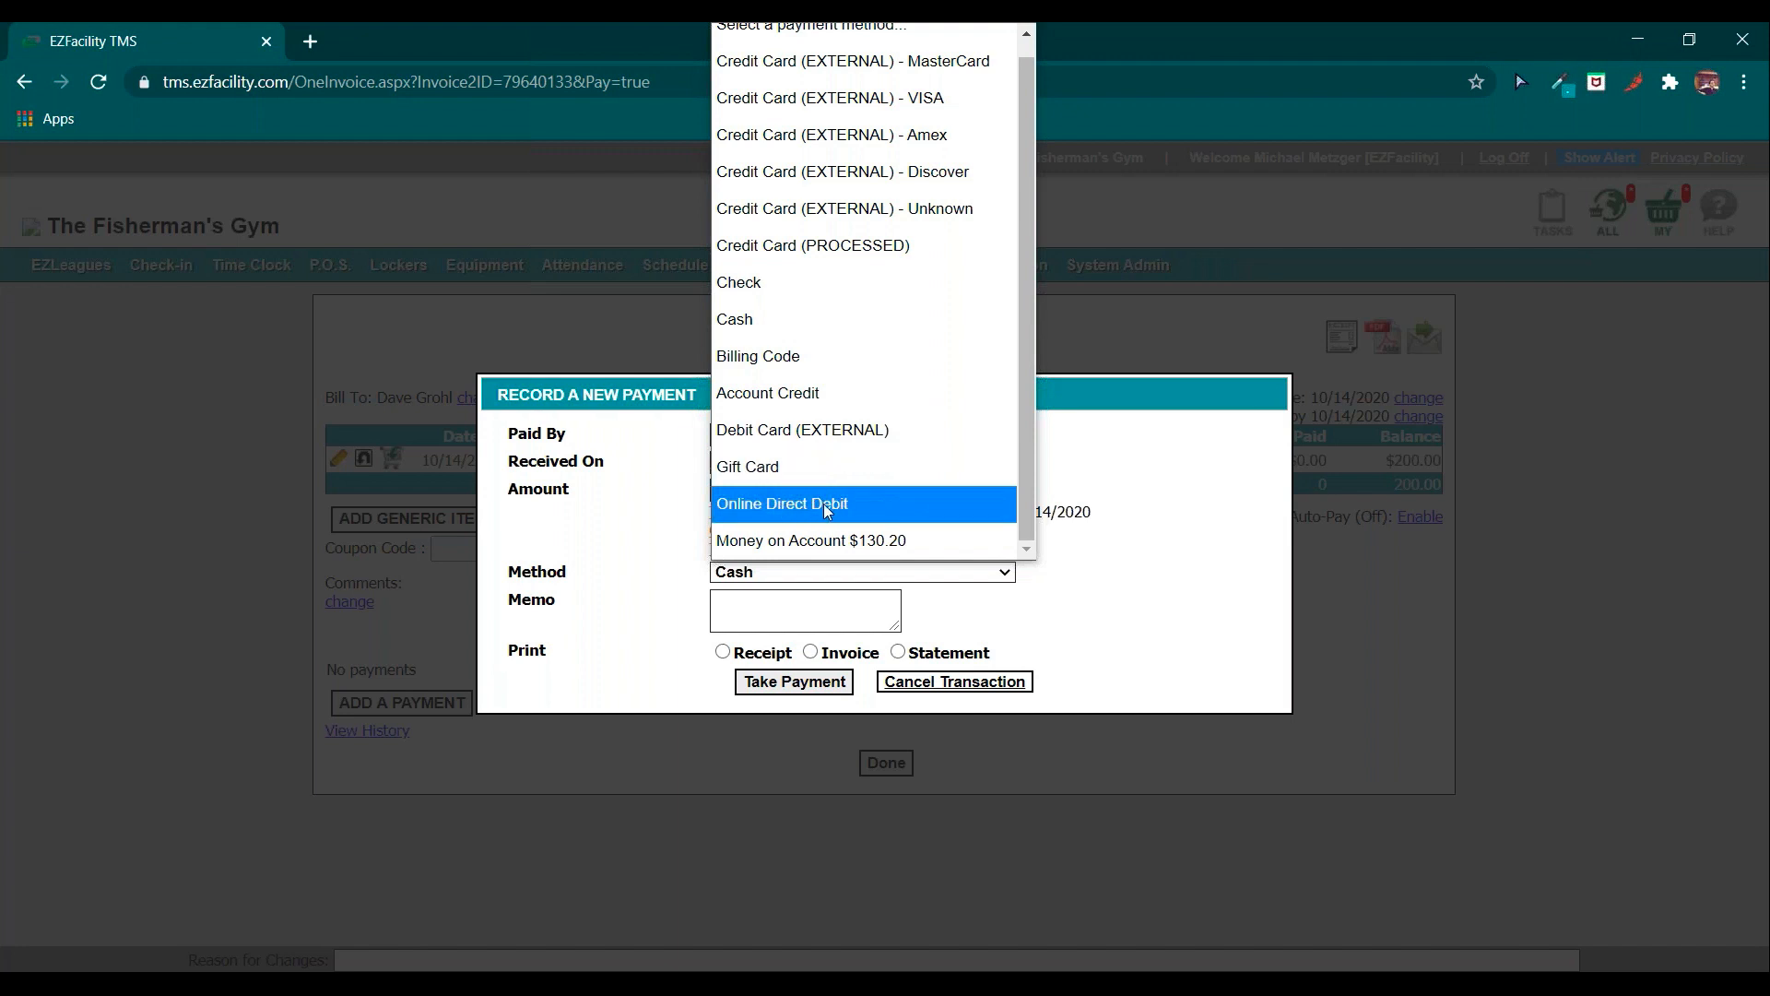
scroll(922, 415, up, 1)
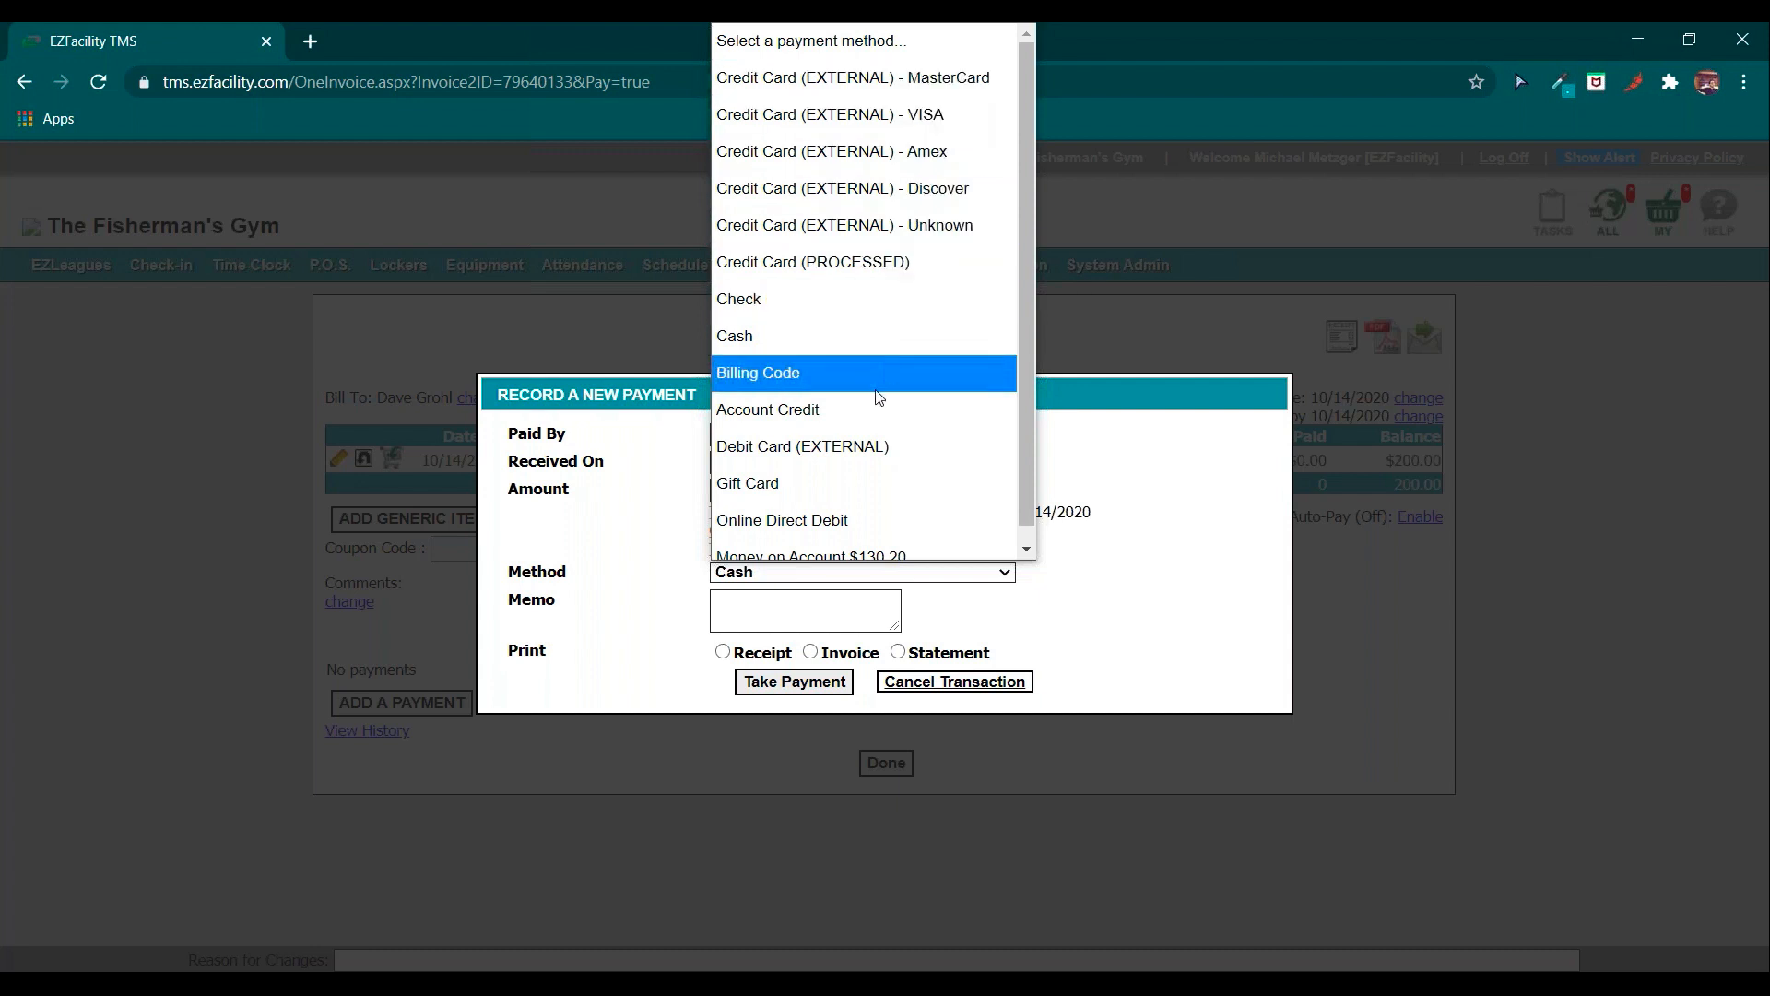
click(869, 337)
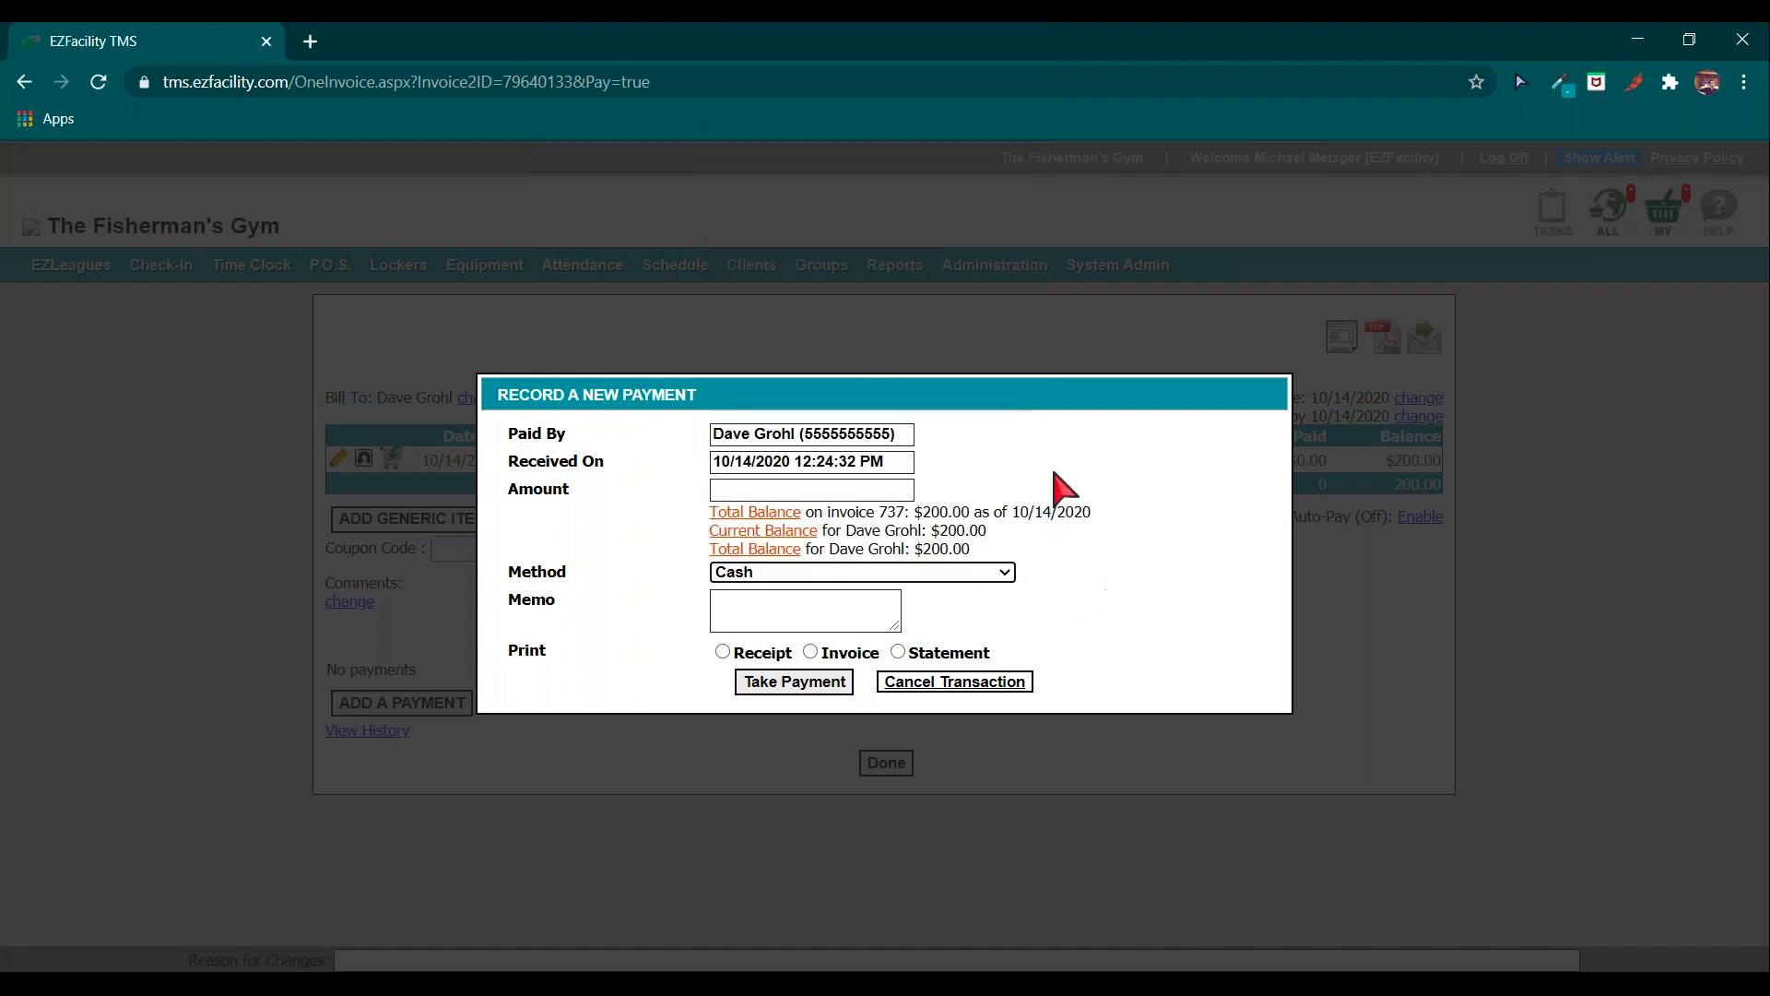
Record a cash payment of the invoice's total balance, 200.00, with the memo TEST, and close the invoice.
click(754, 512)
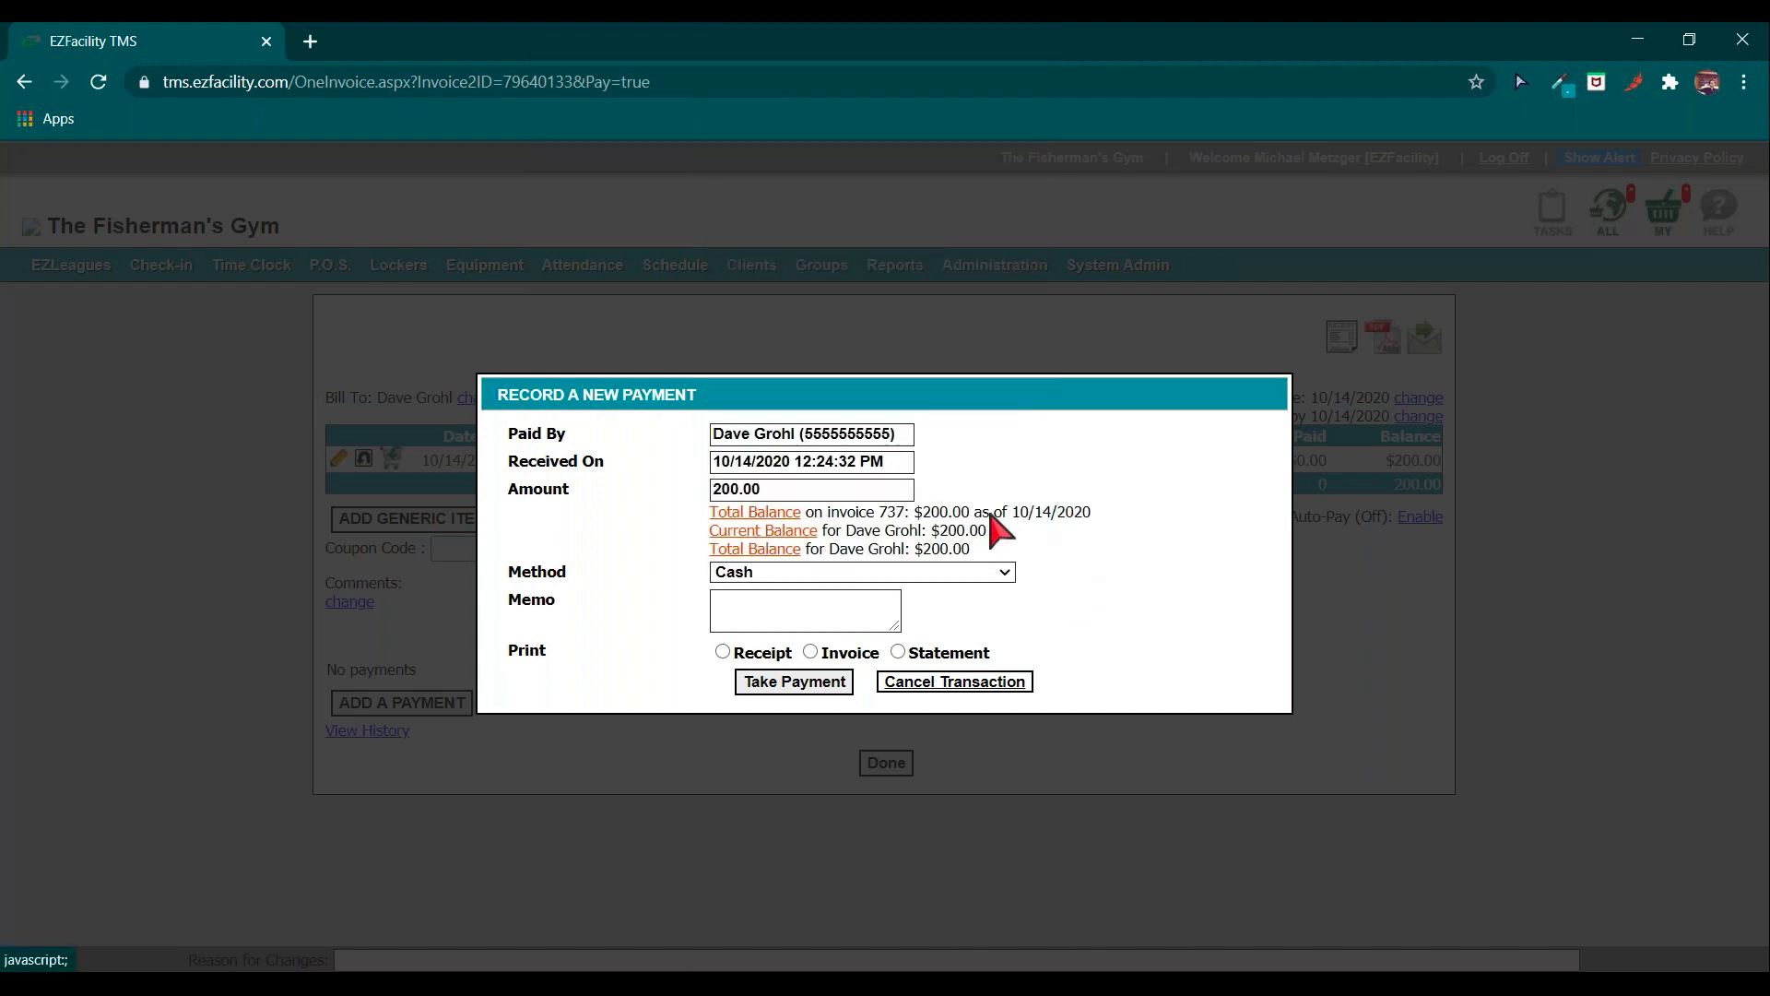
click(761, 610)
text(TEST)
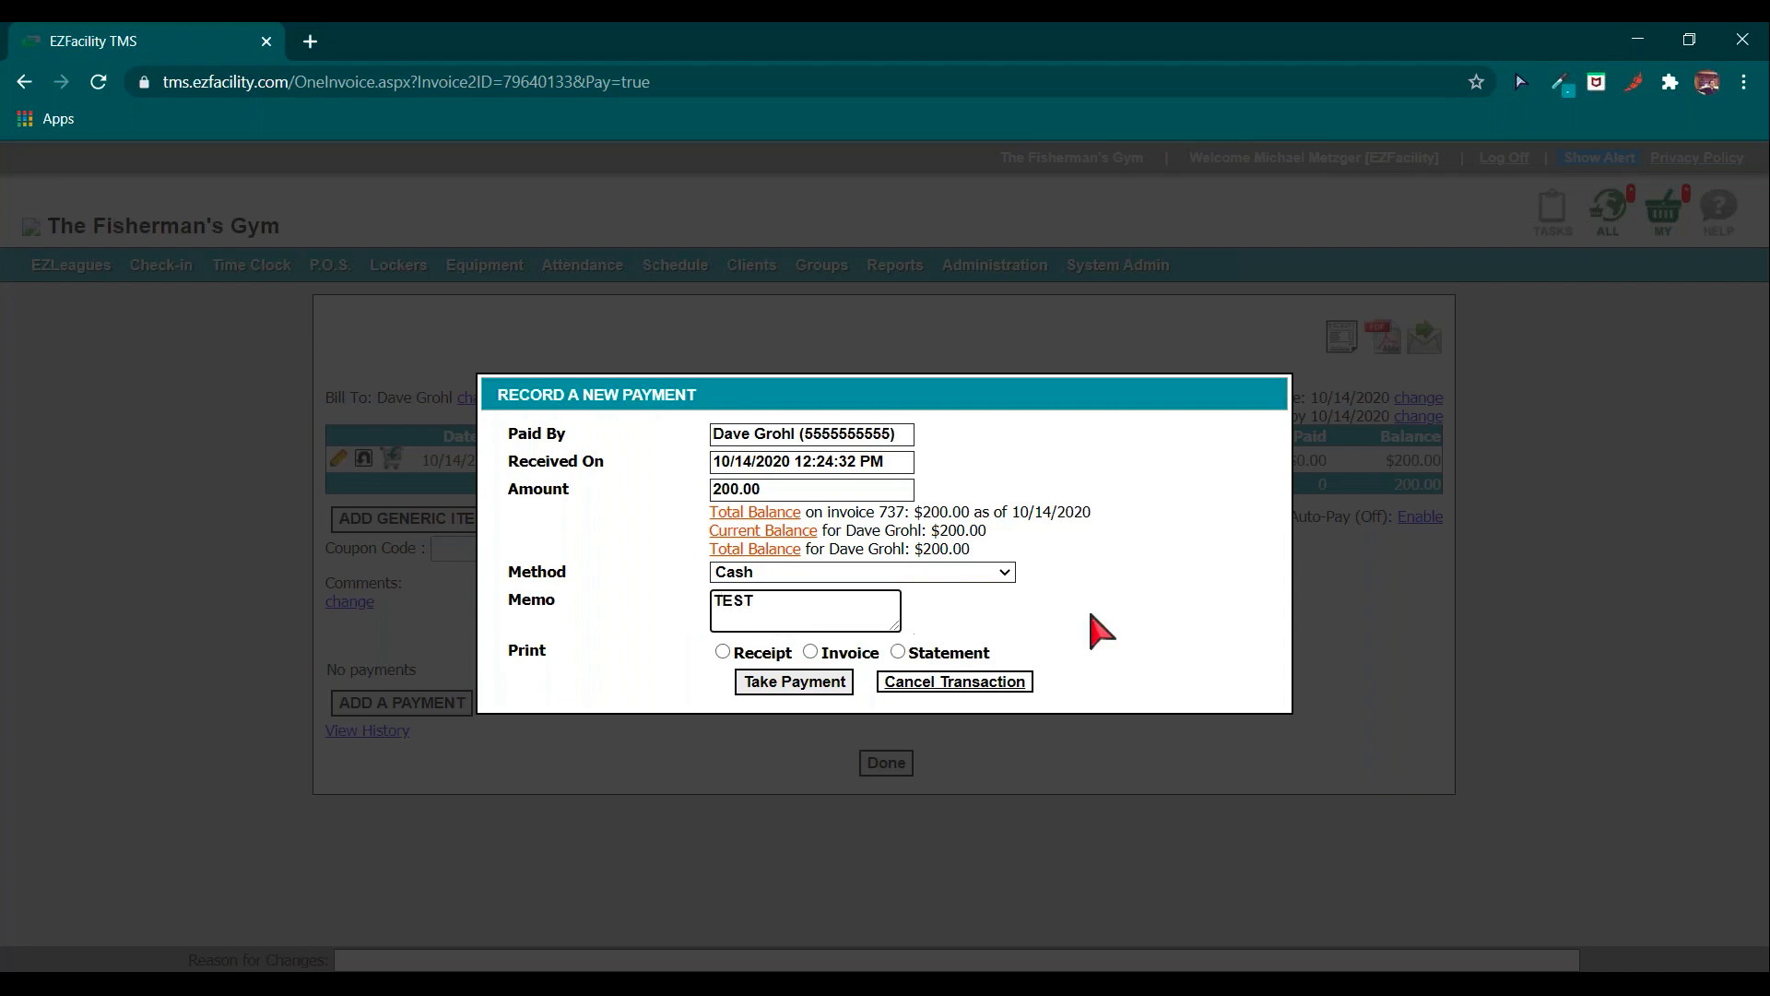
click(1160, 627)
click(791, 682)
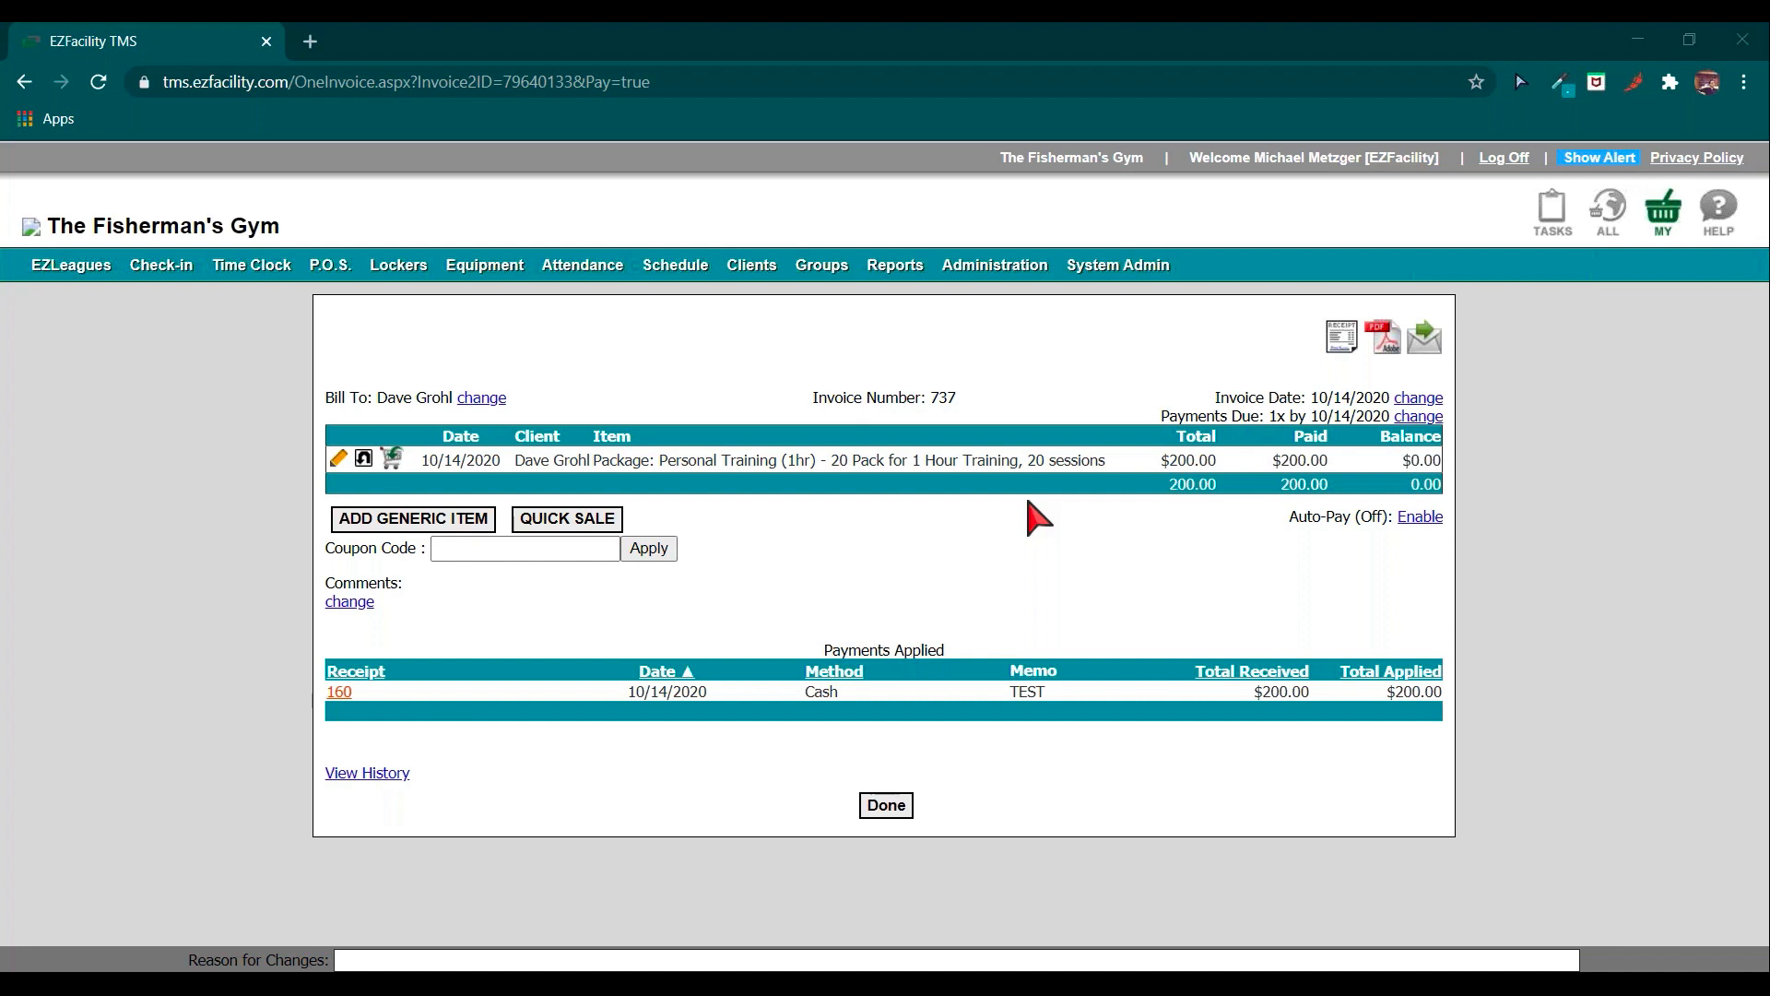
click(888, 806)
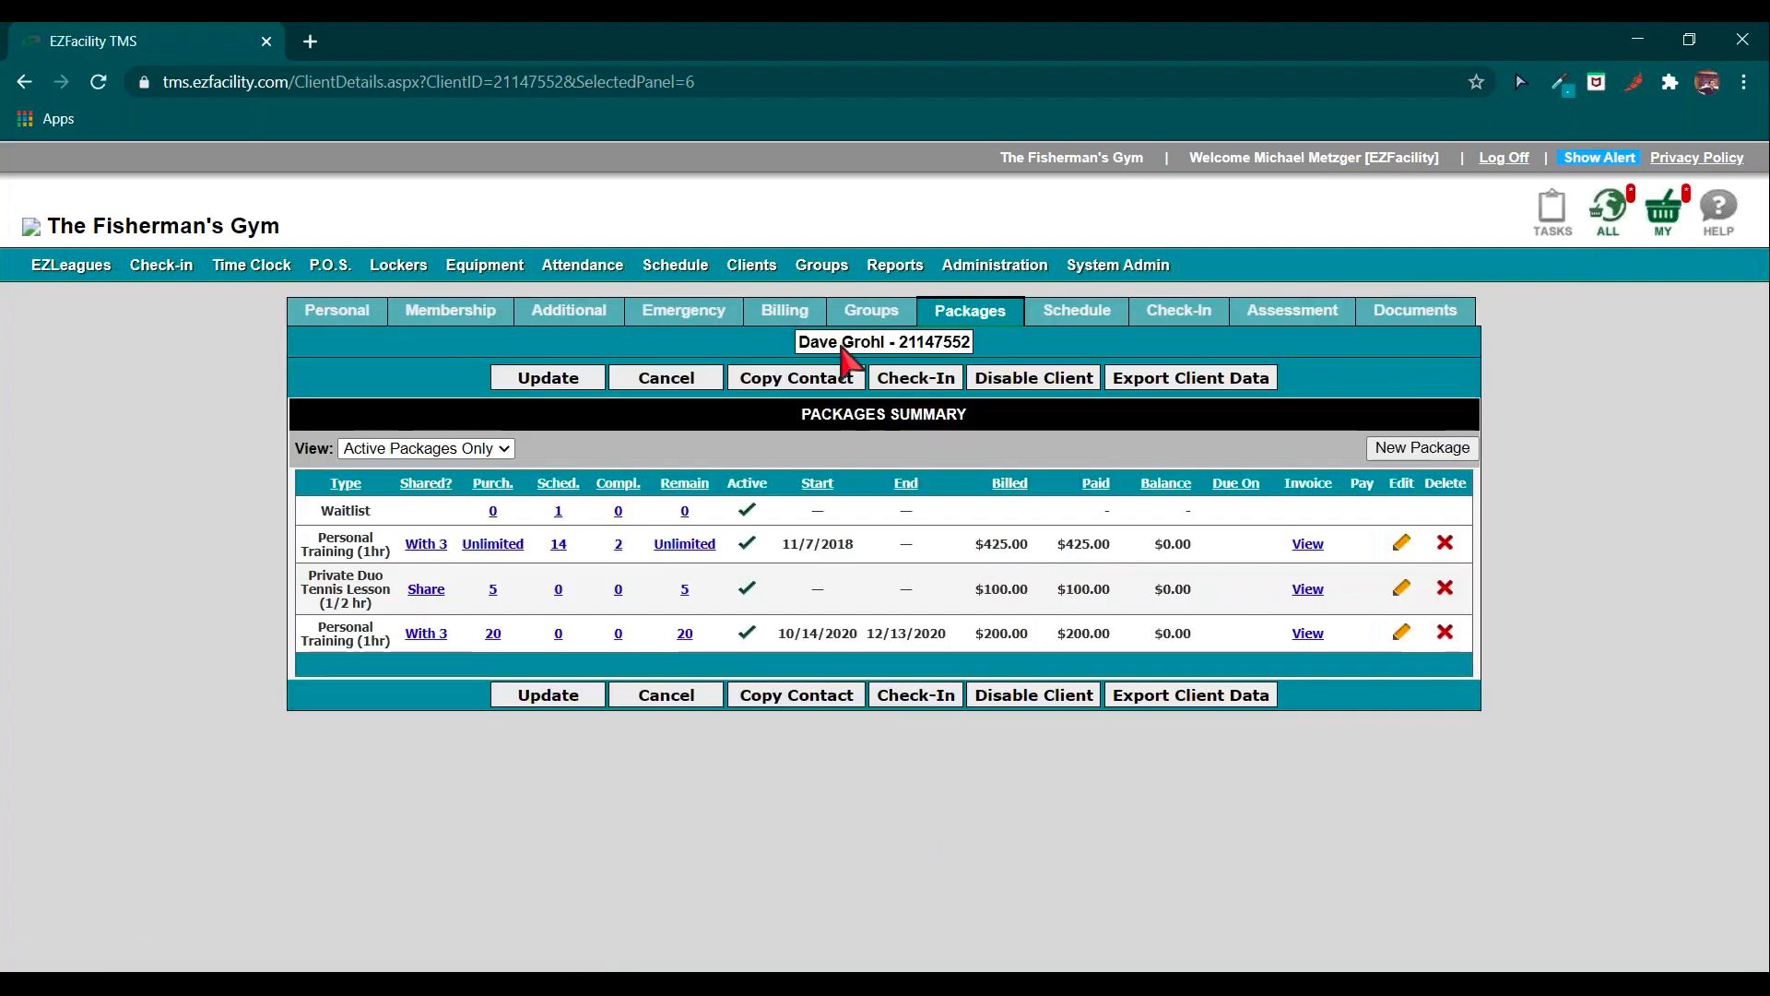
Check the client's new Personal Training (1hr) package entry and review the client's personal information.
triple_click(840, 346)
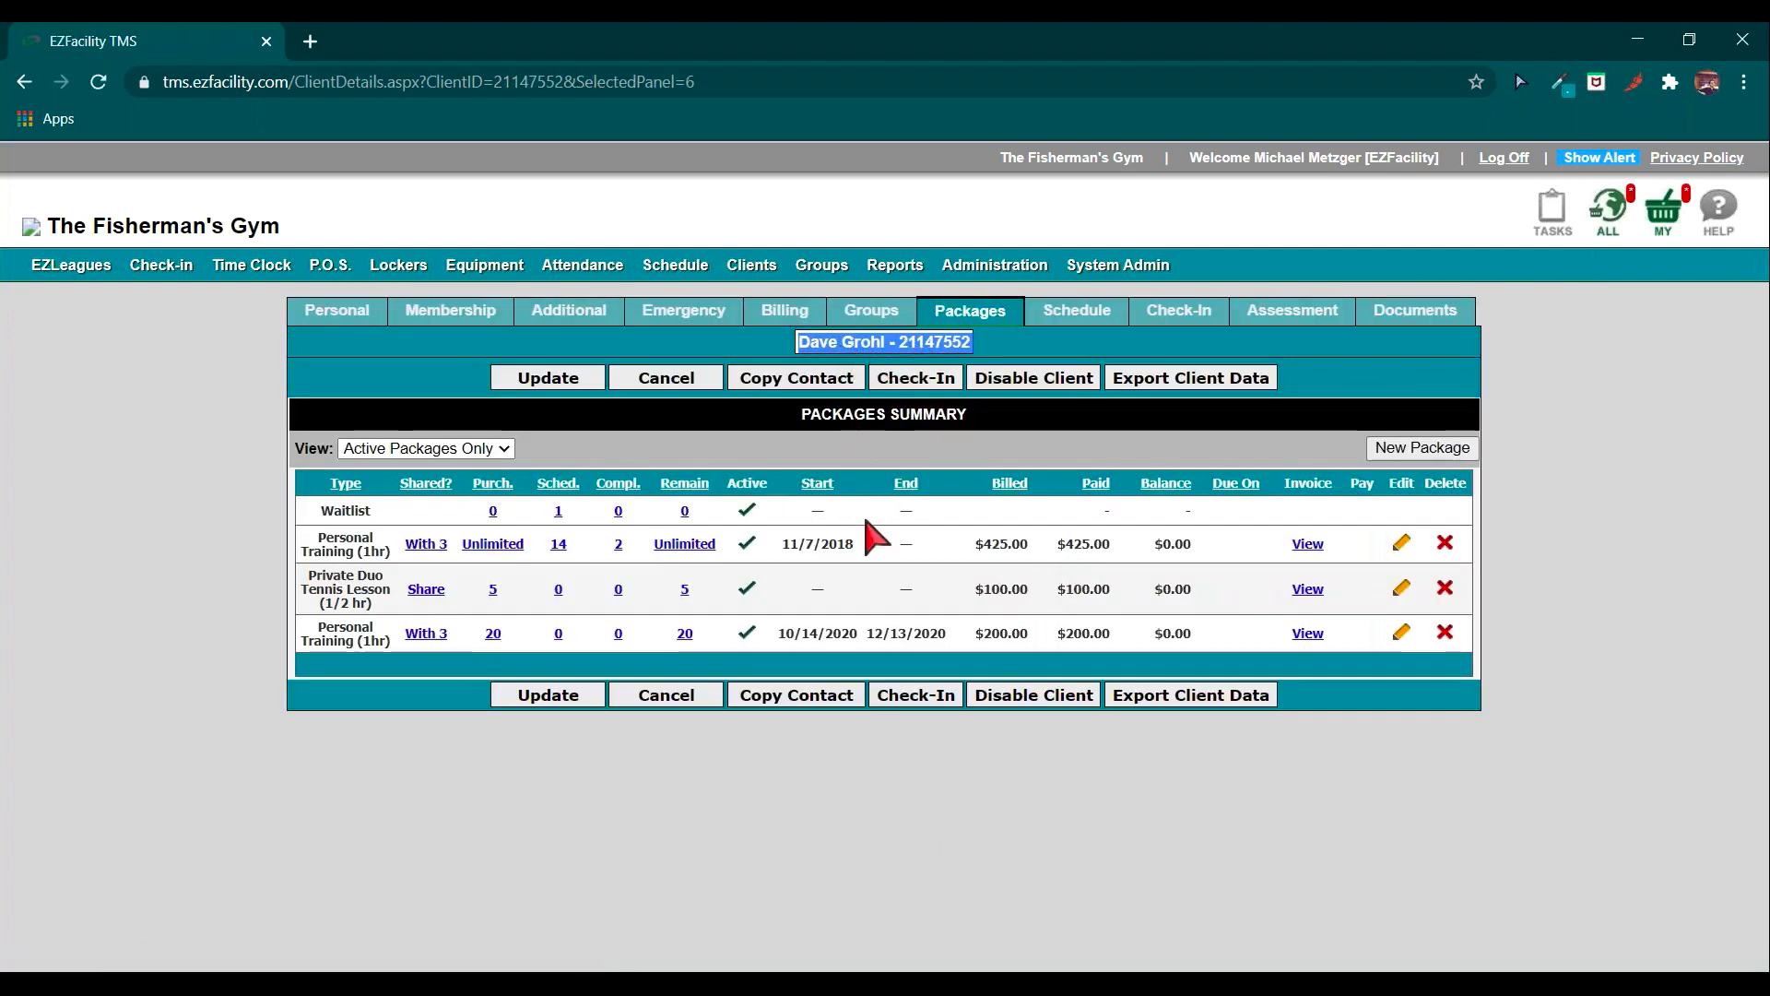
triple_click(311, 643)
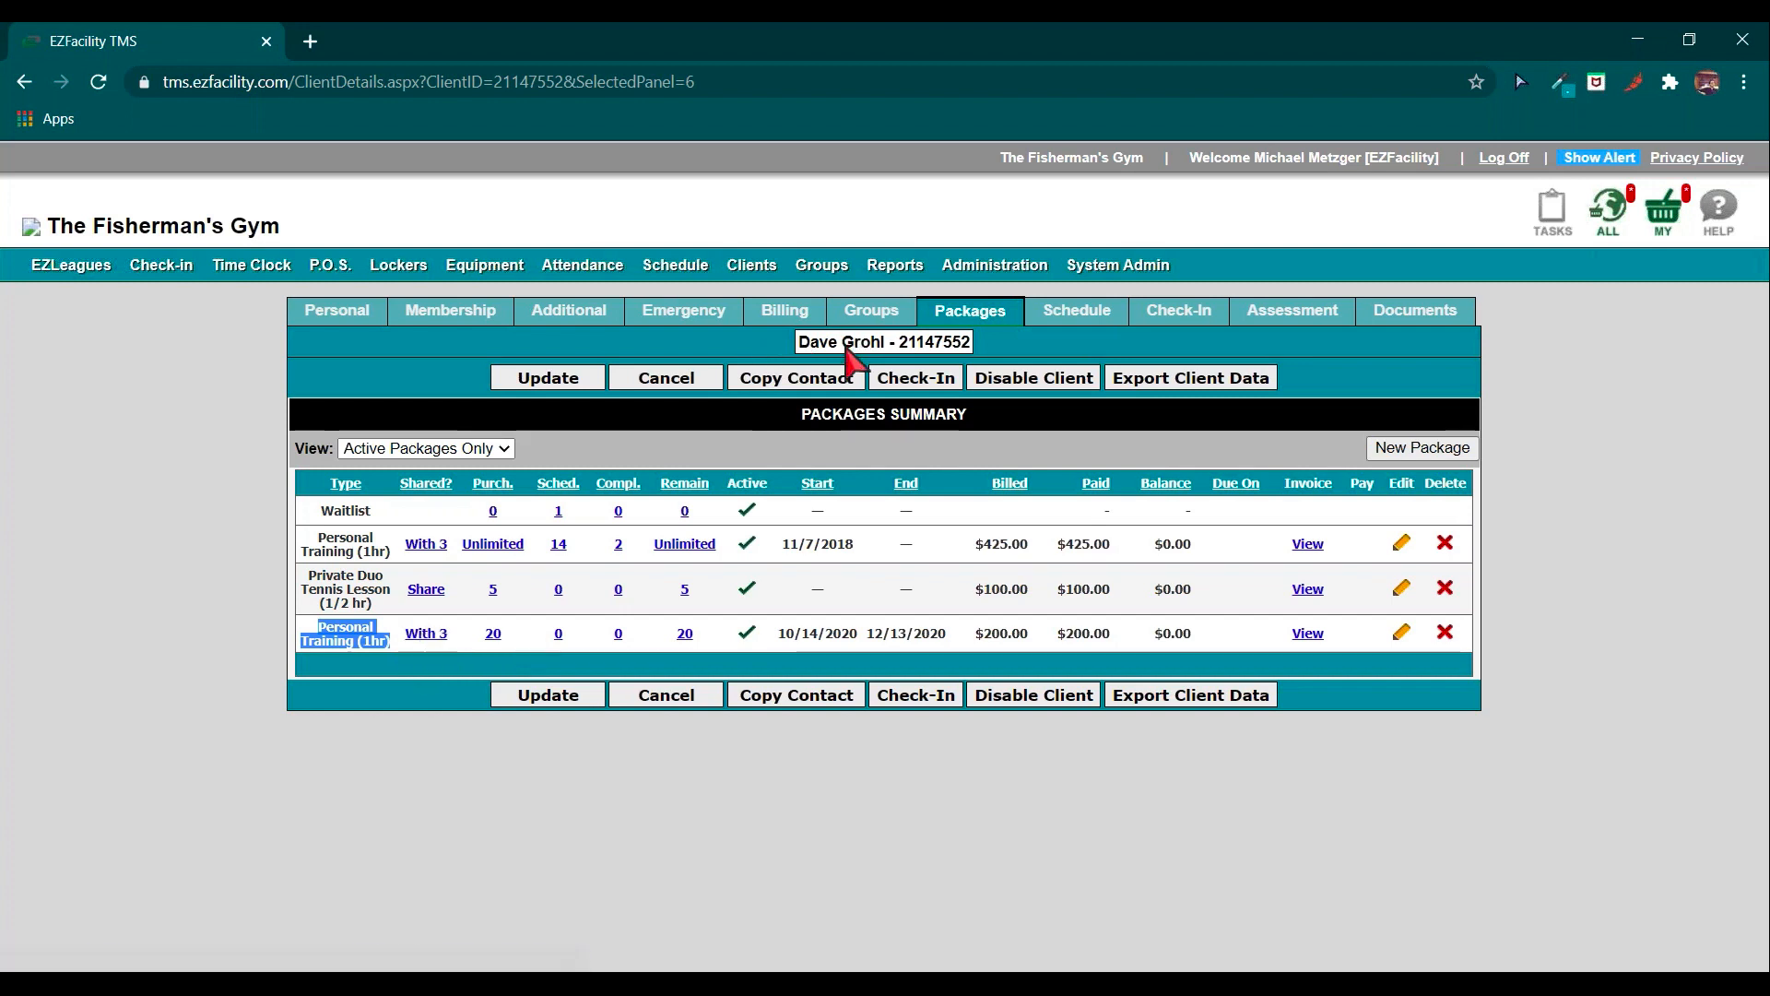
click(350, 317)
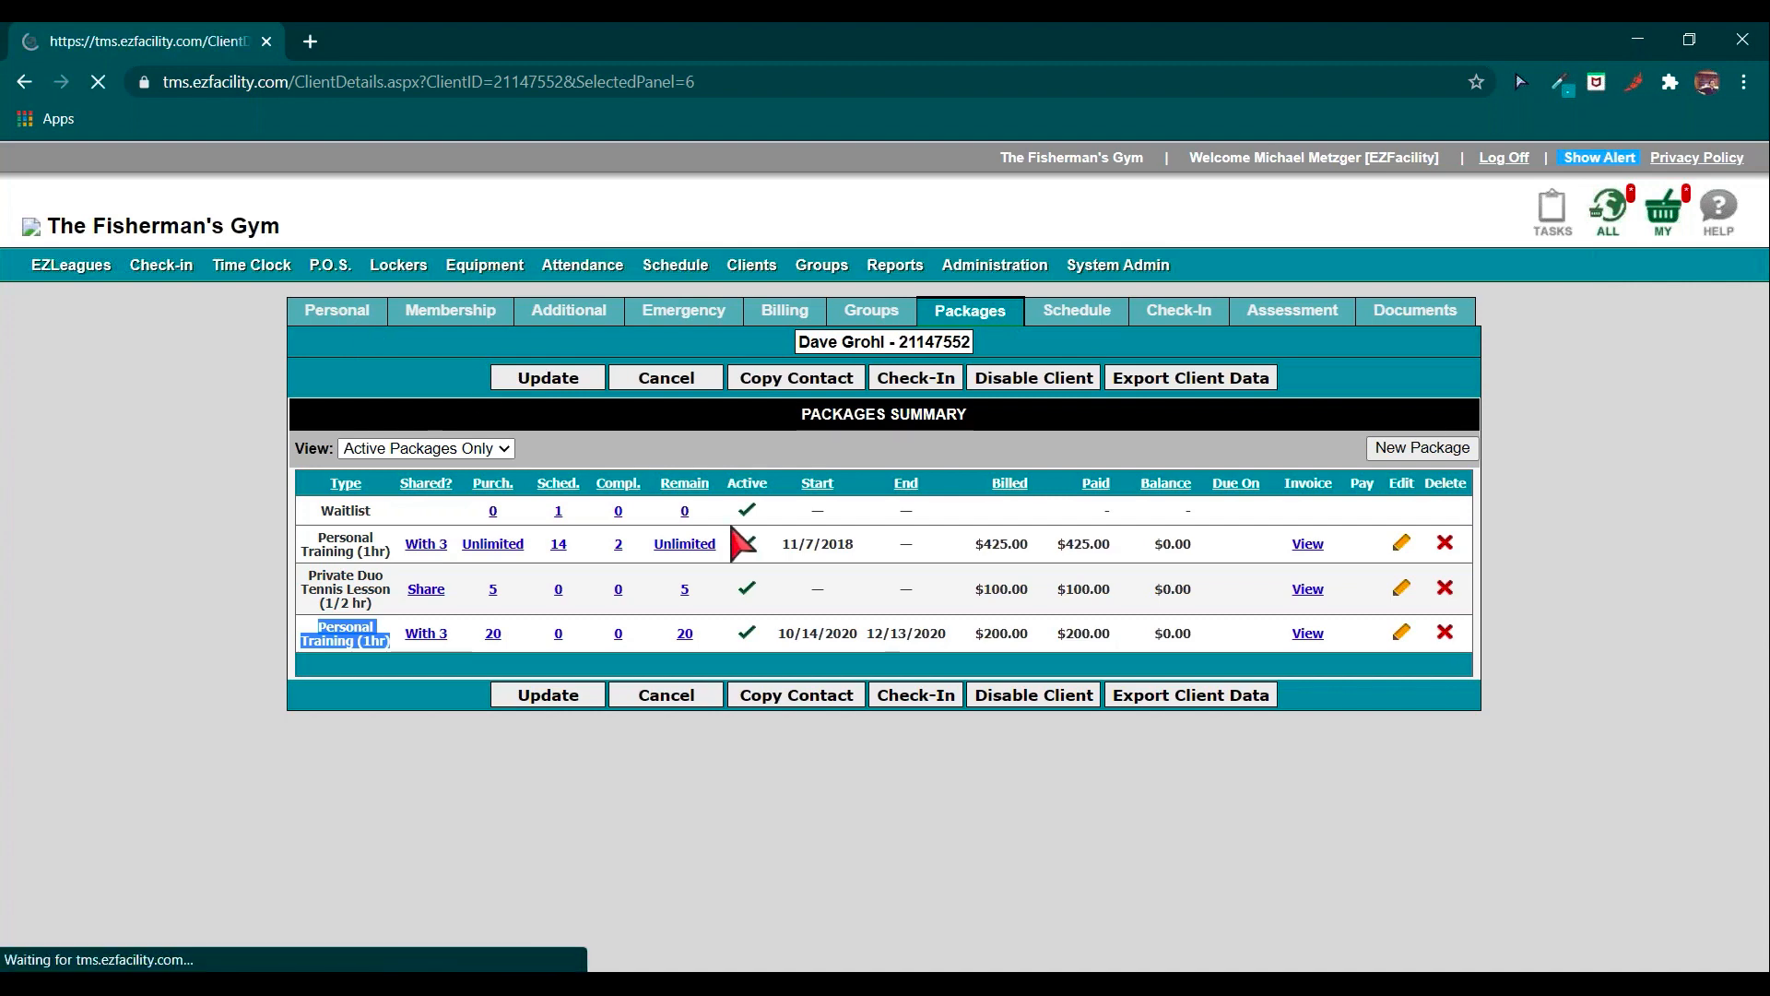
scroll(830, 544, down, 5)
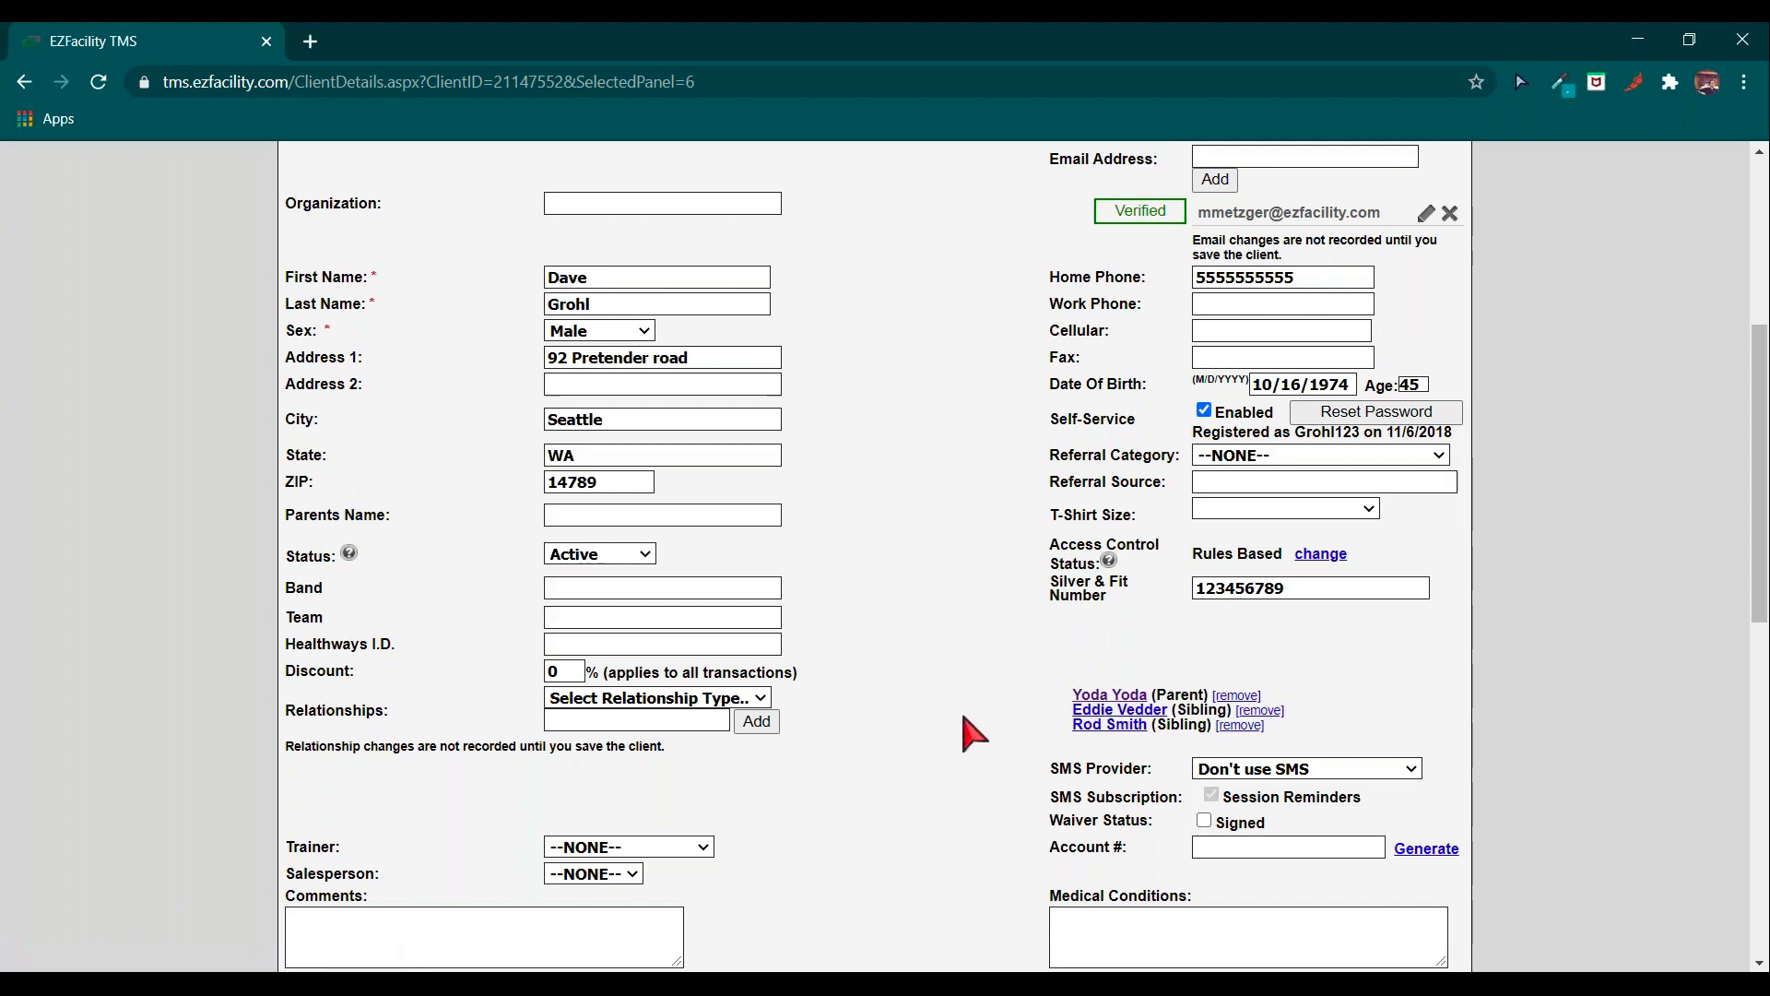
scroll(964, 717, up, 3)
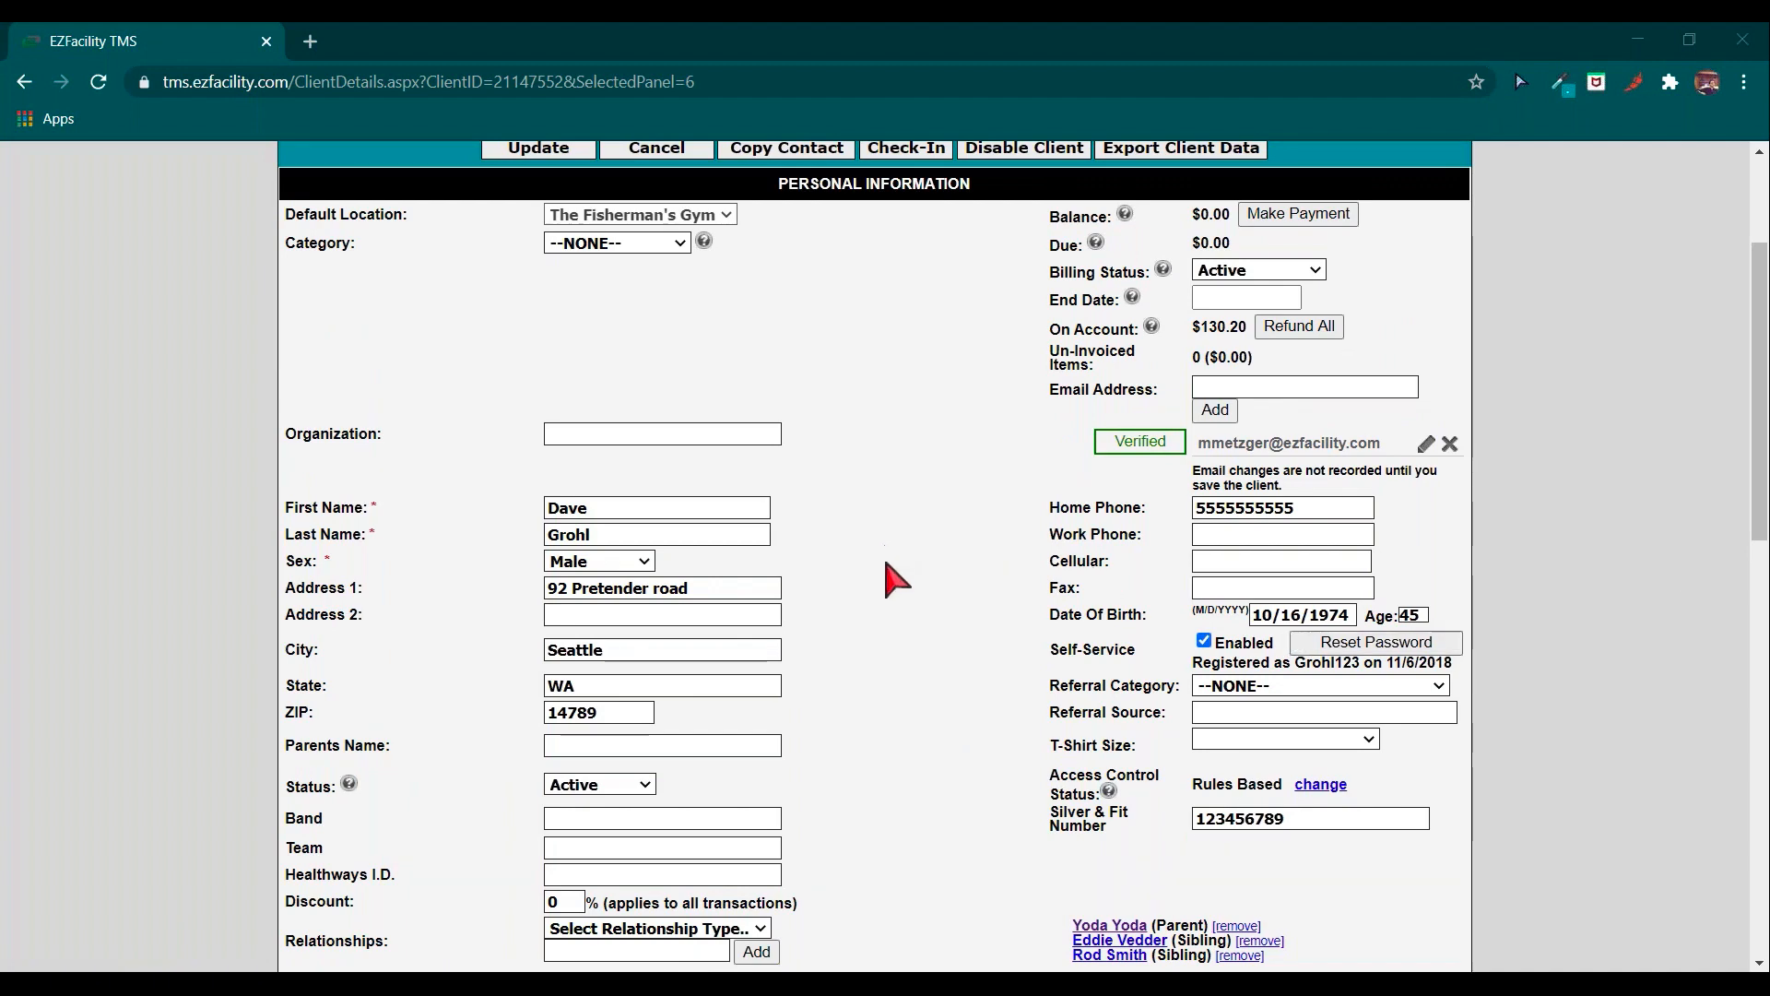
scroll(901, 630, up, 3)
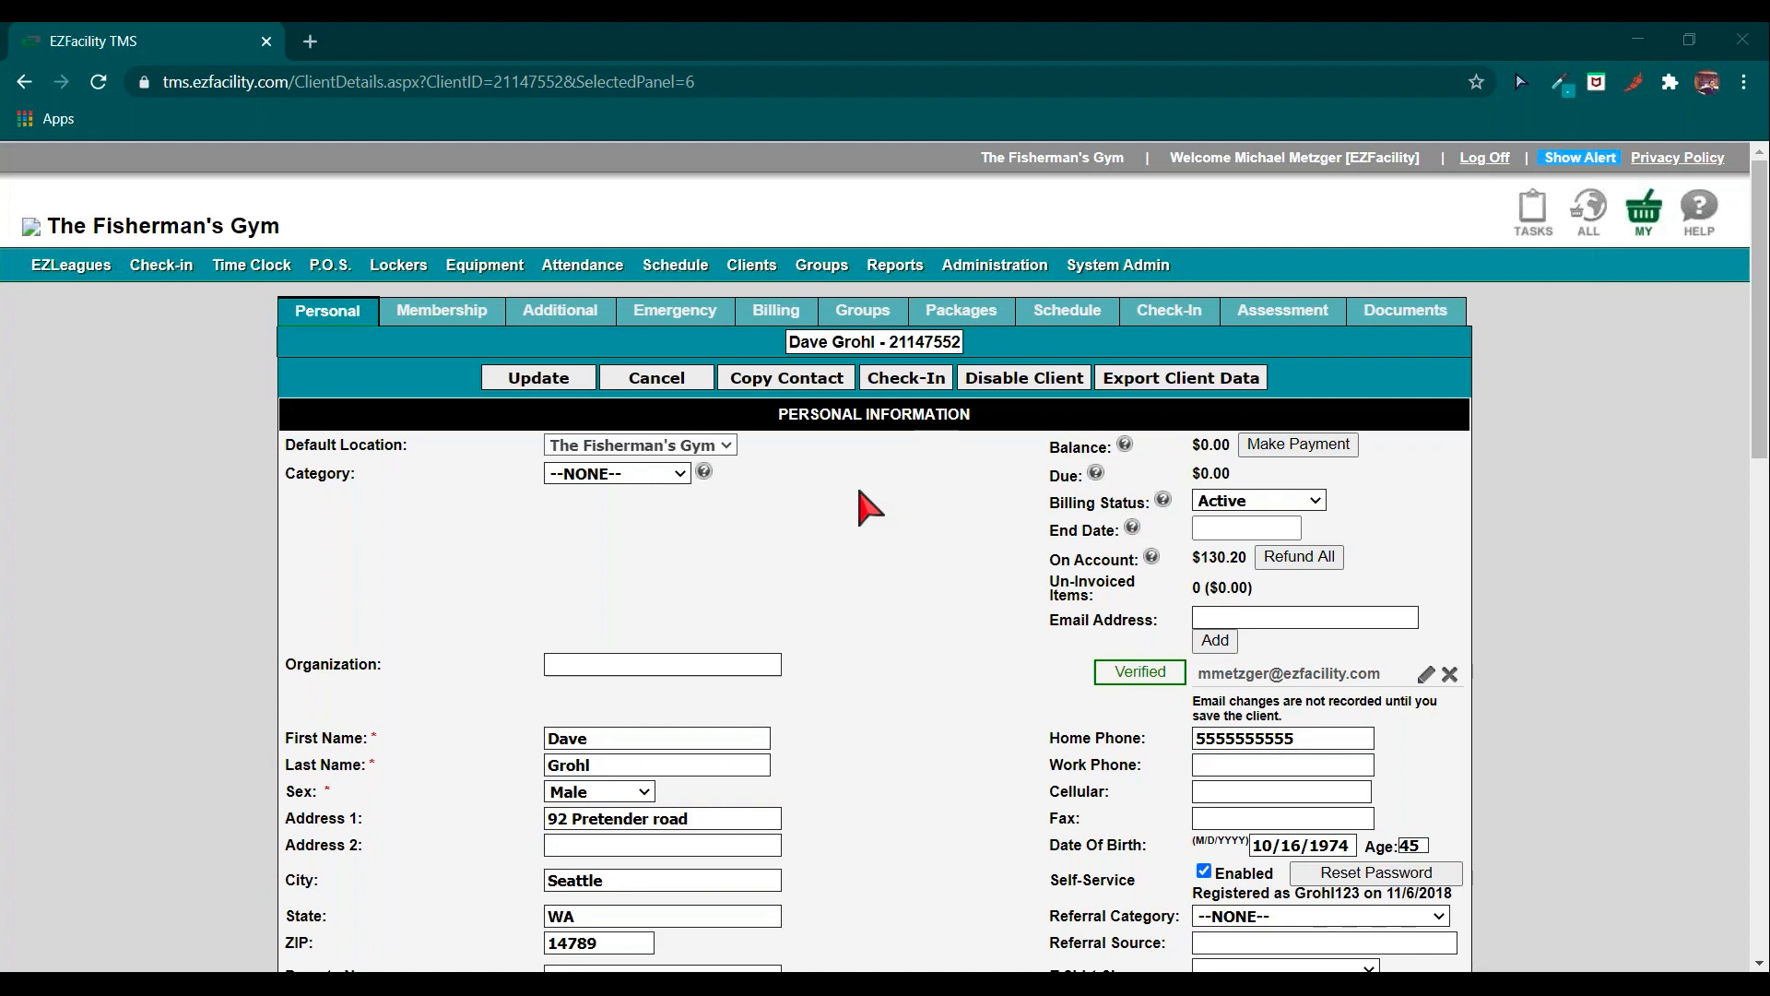
Open the schedule and start a new session reservation for the first listed trainer at 7:00 PM on October 14, 2020.
click(675, 265)
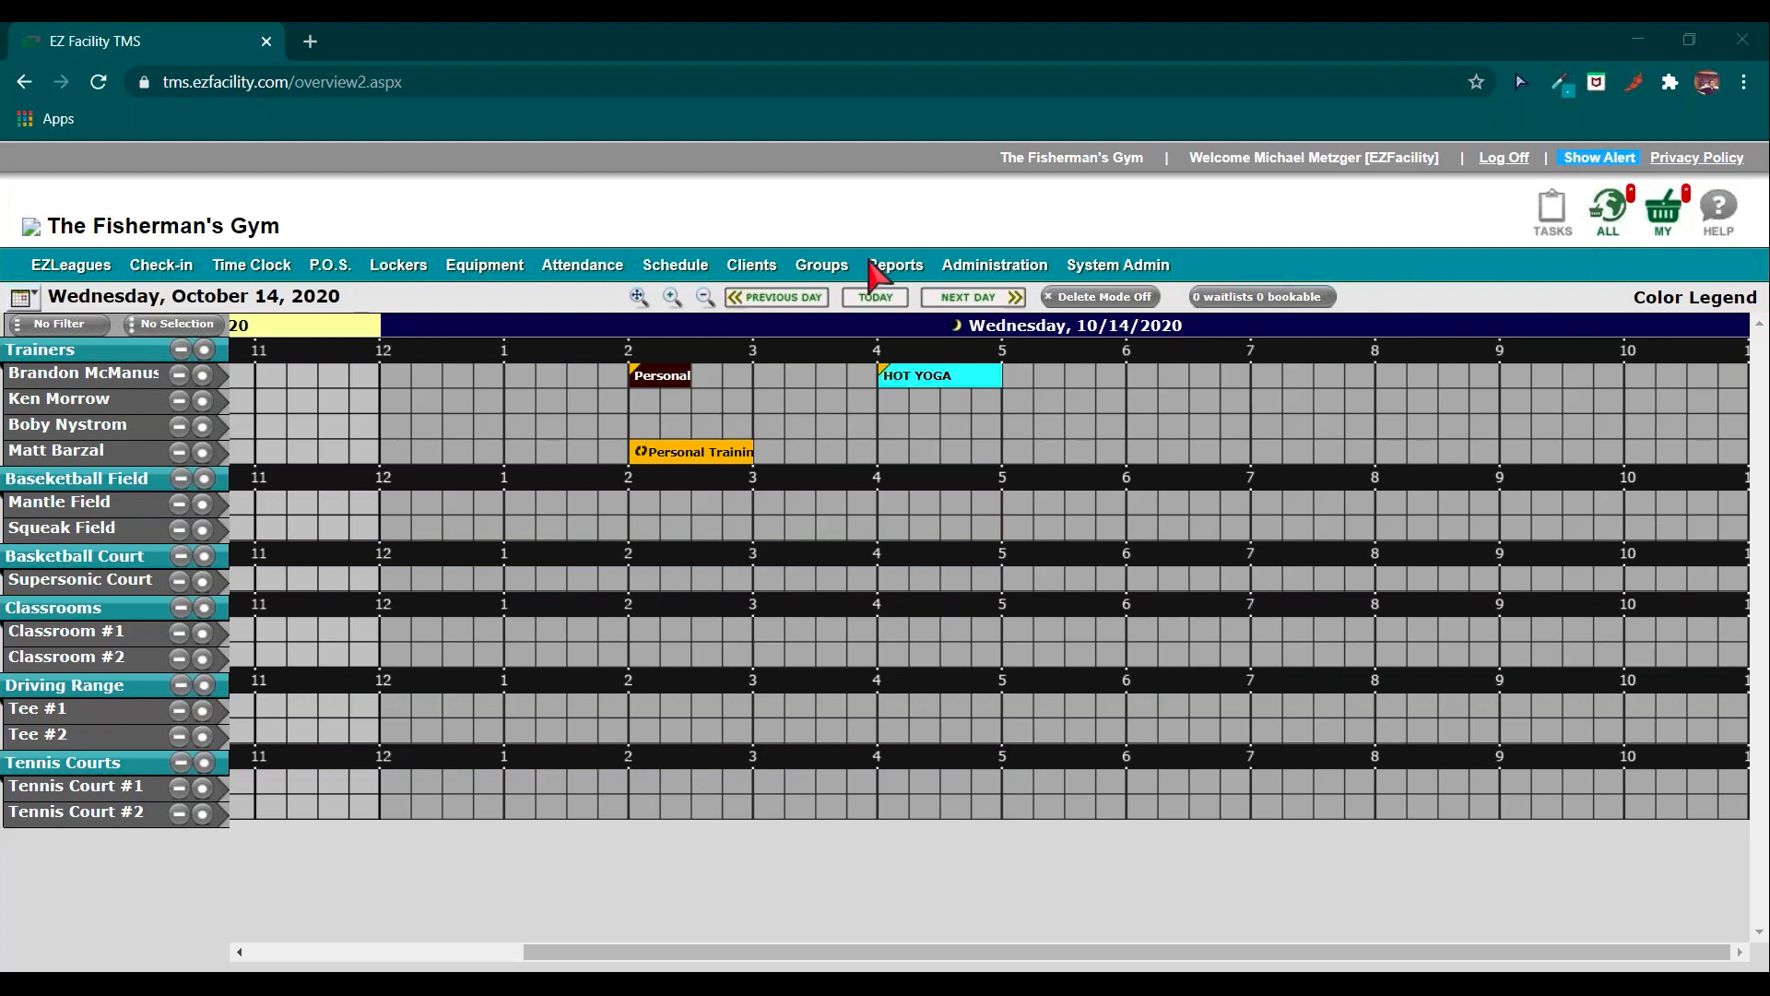
click(199, 377)
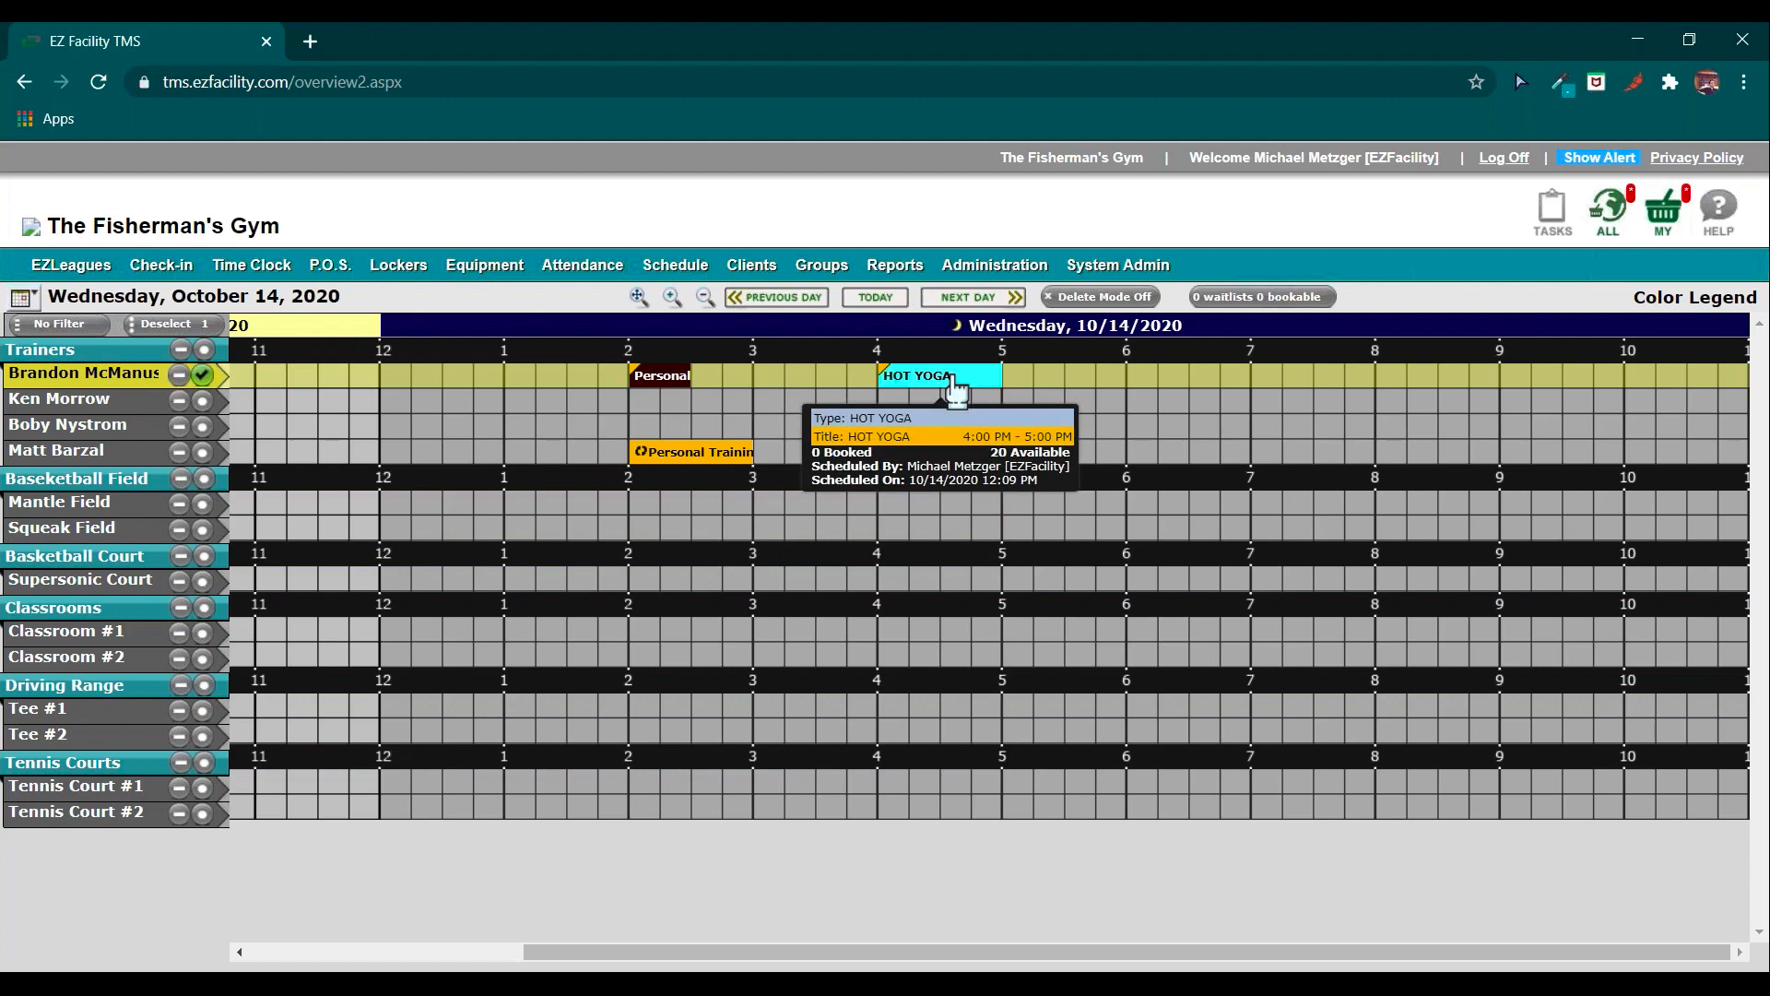
click(1265, 378)
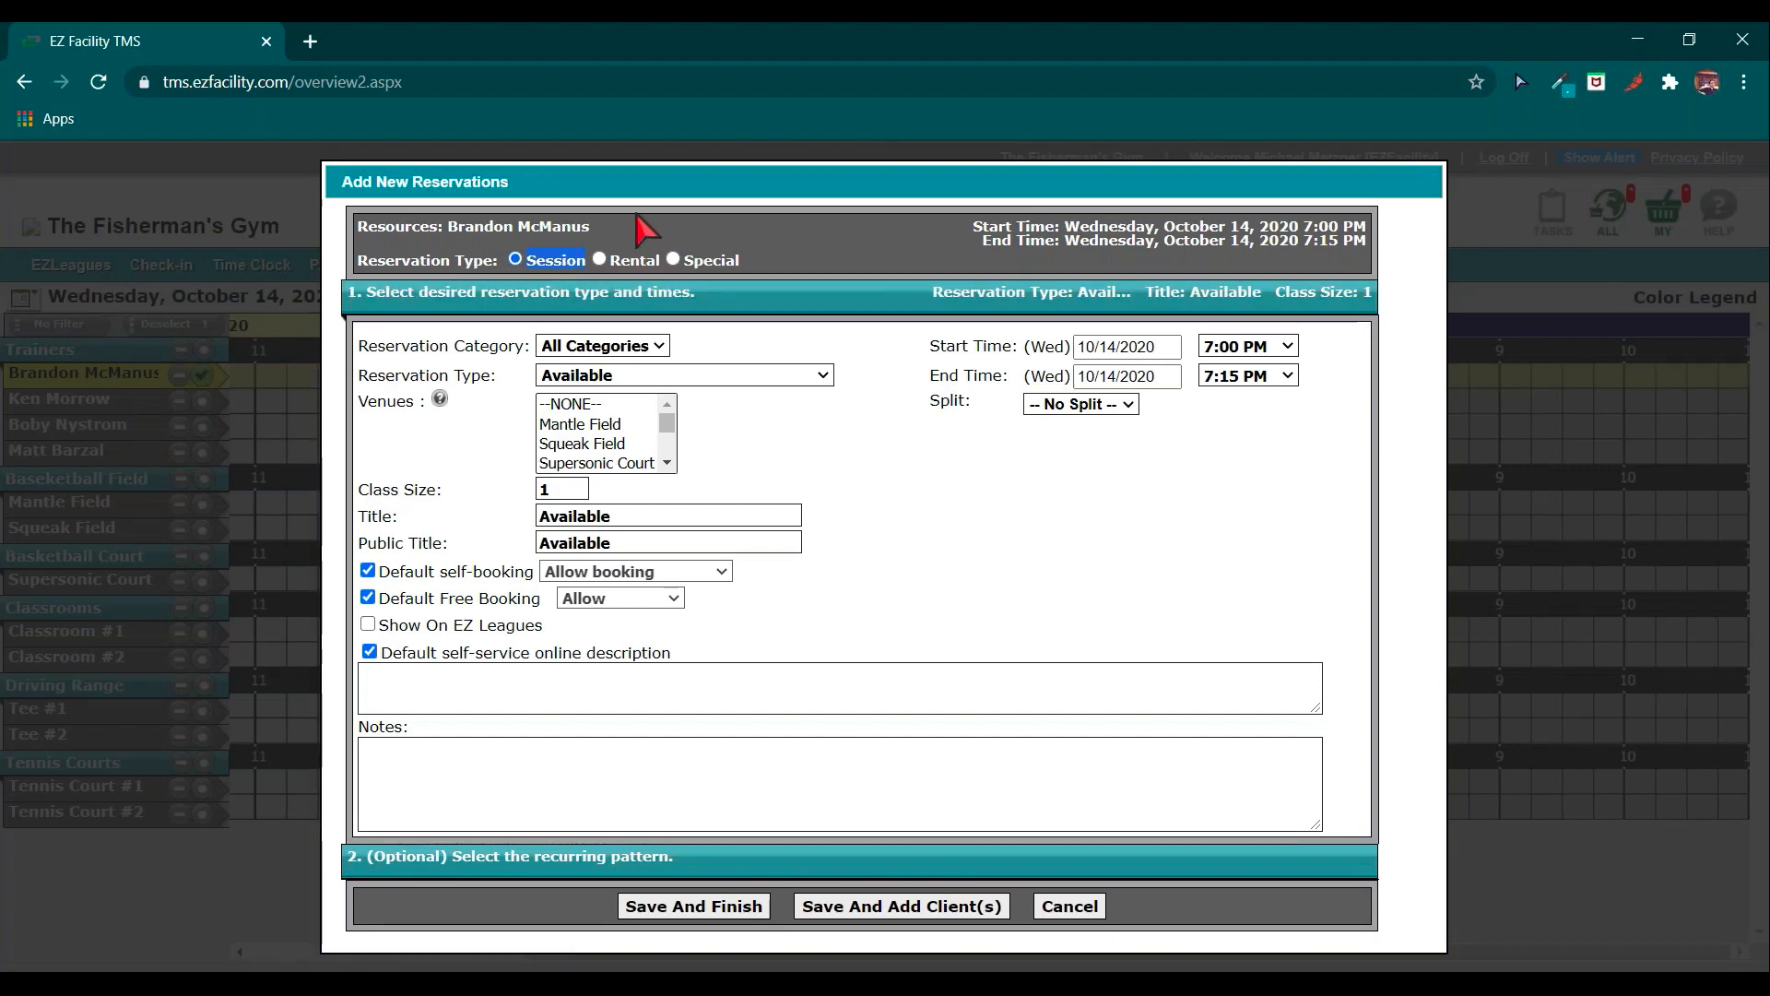
Set the reservation type to Personal Training (1hr), accept the adjusted end time, and save the reservation without adding clients.
triple_click(450, 380)
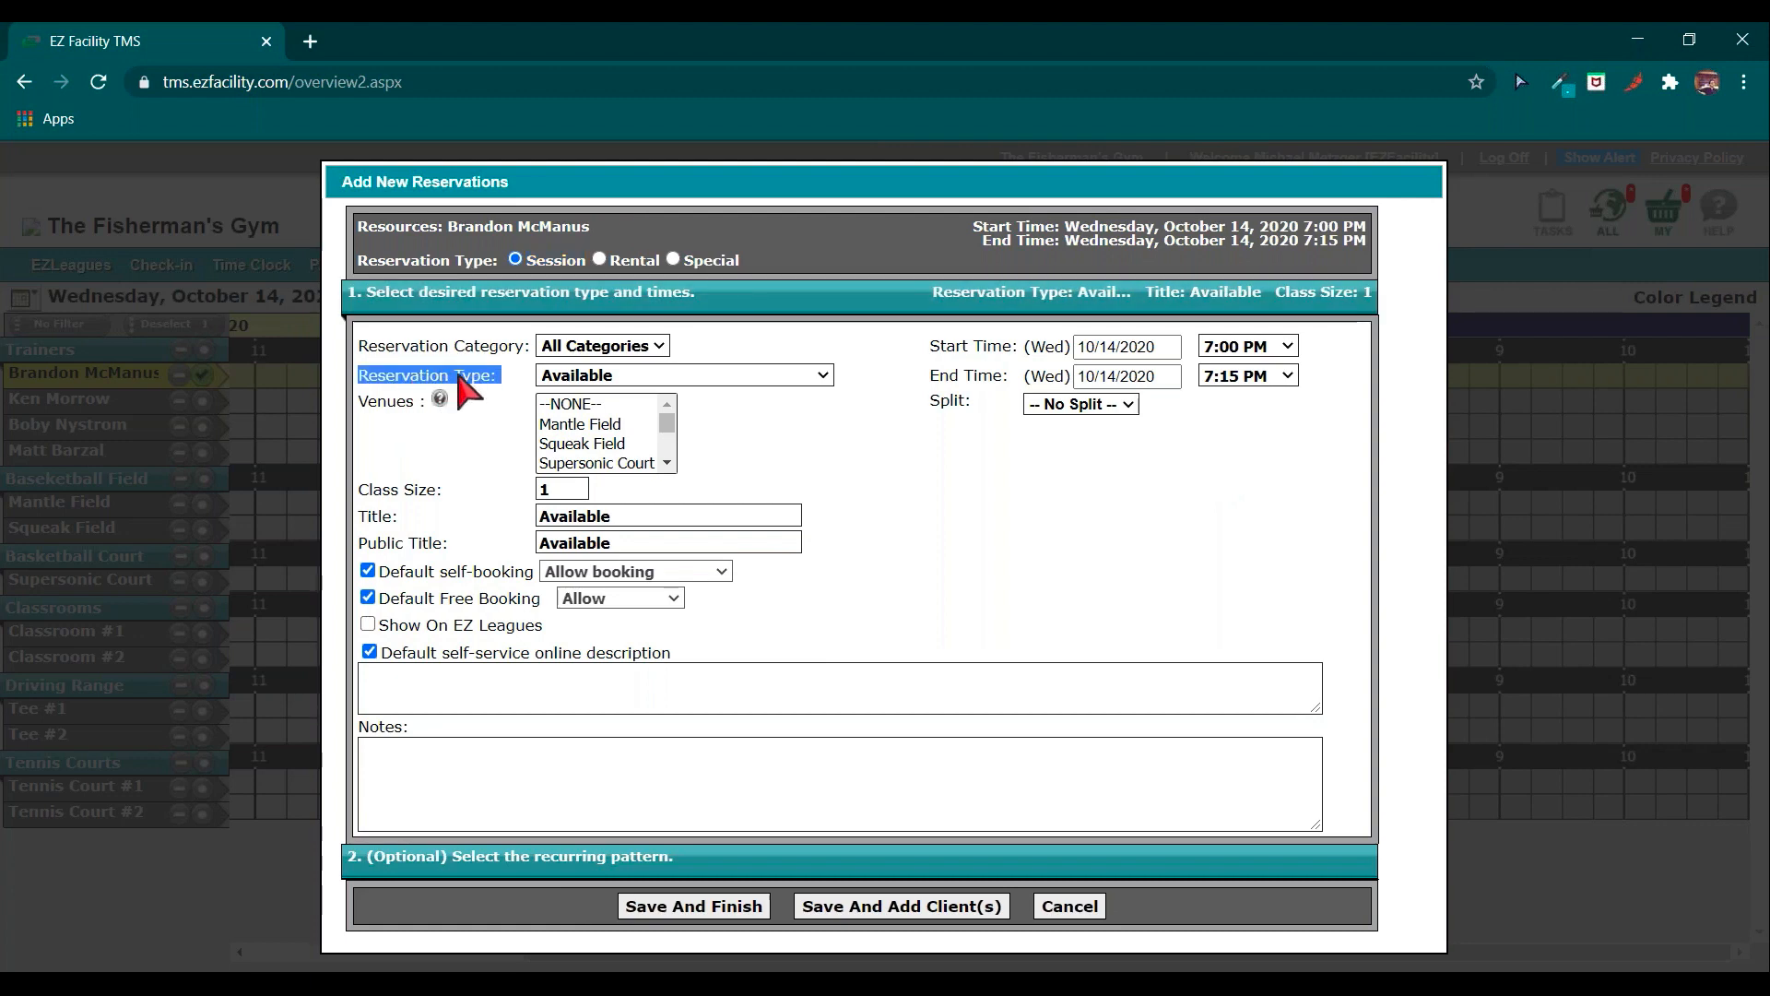
click(610, 378)
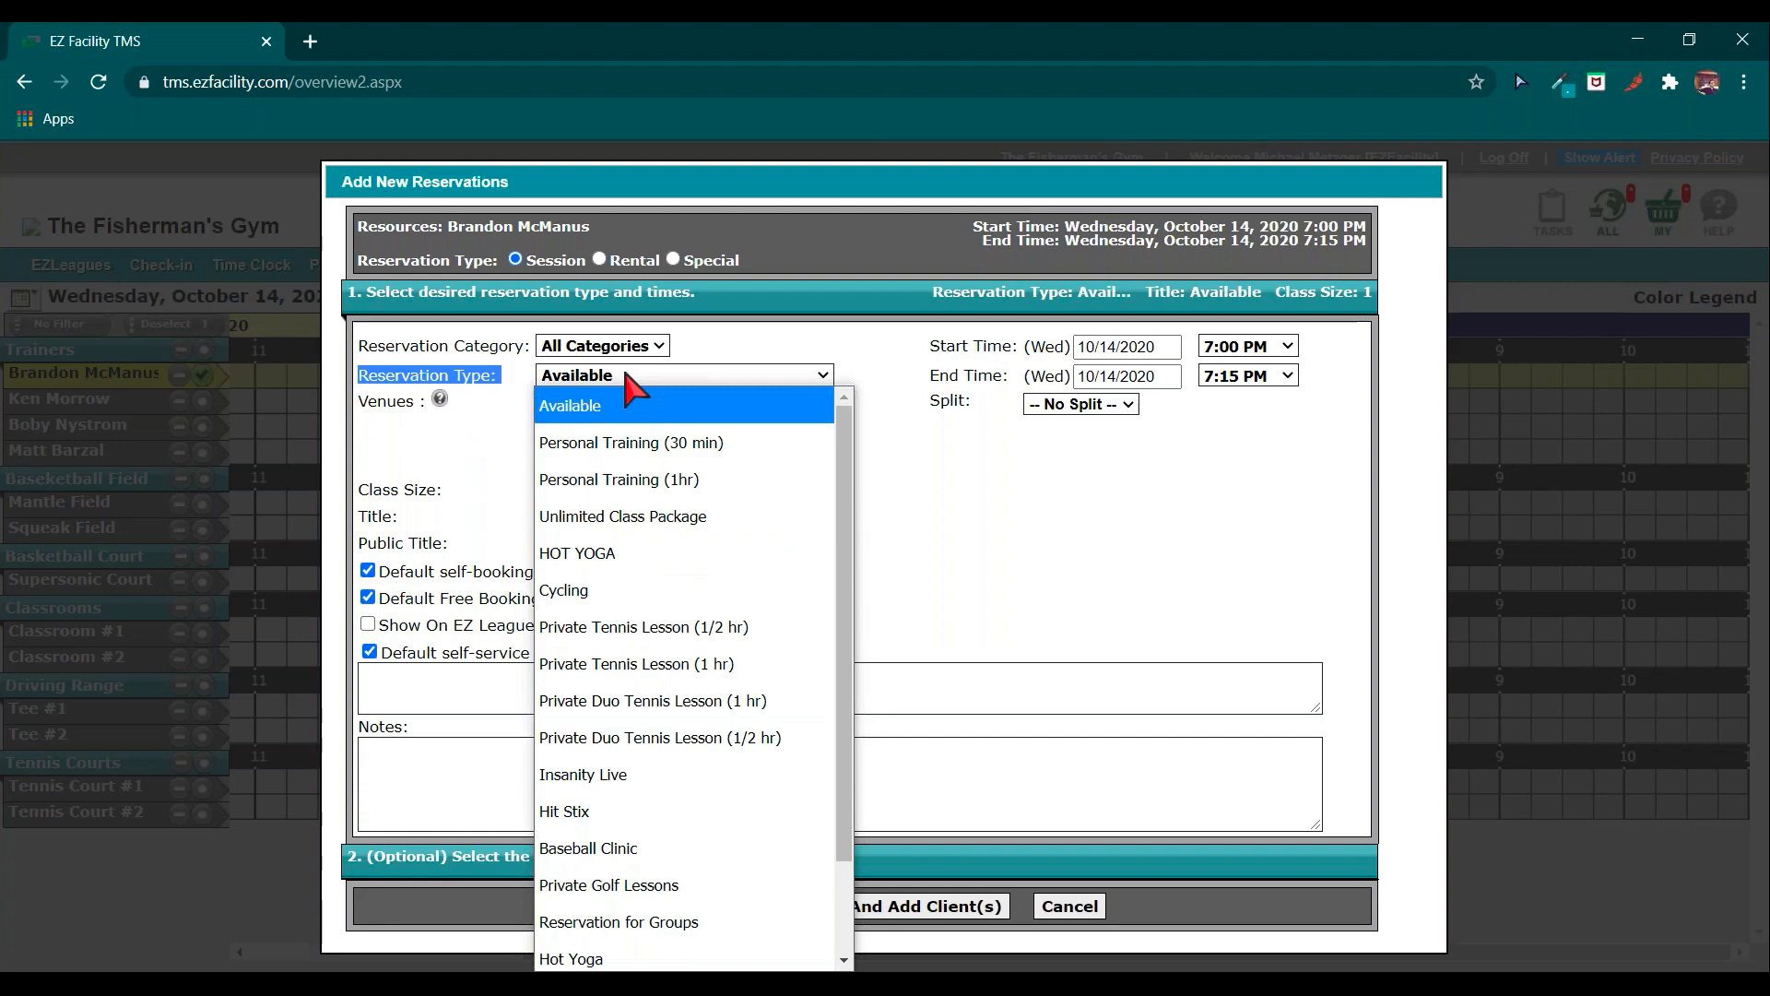
click(638, 485)
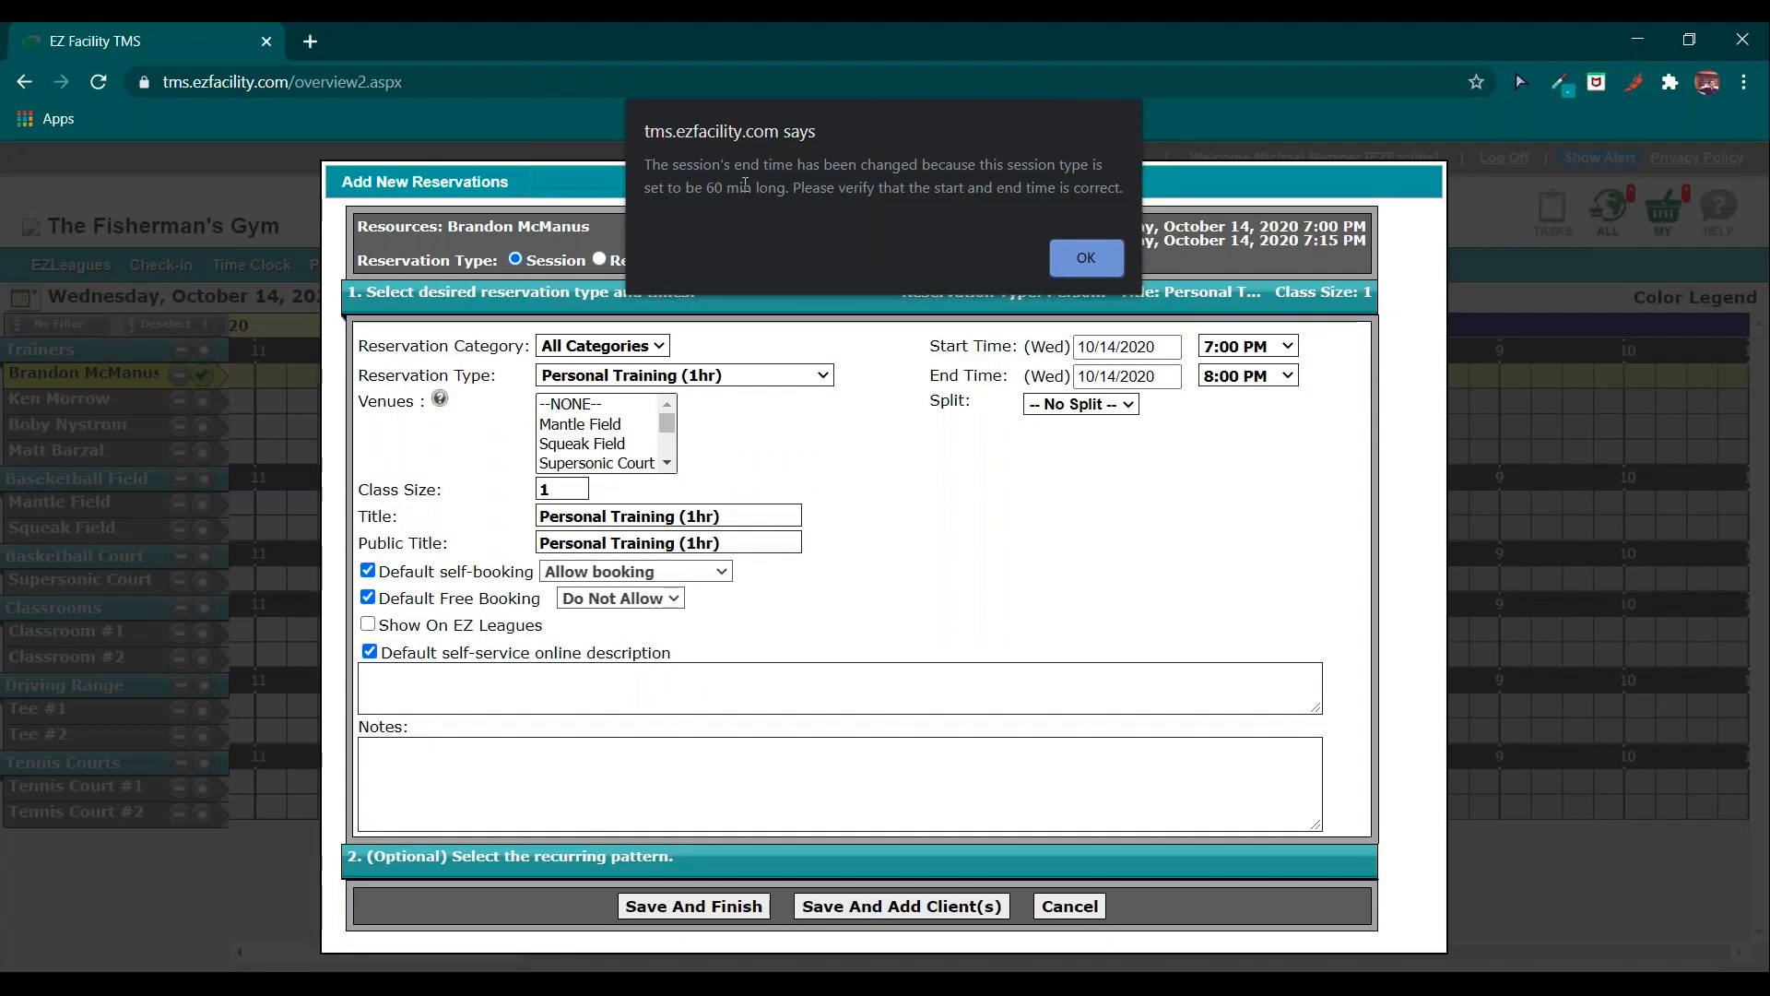
click(1088, 260)
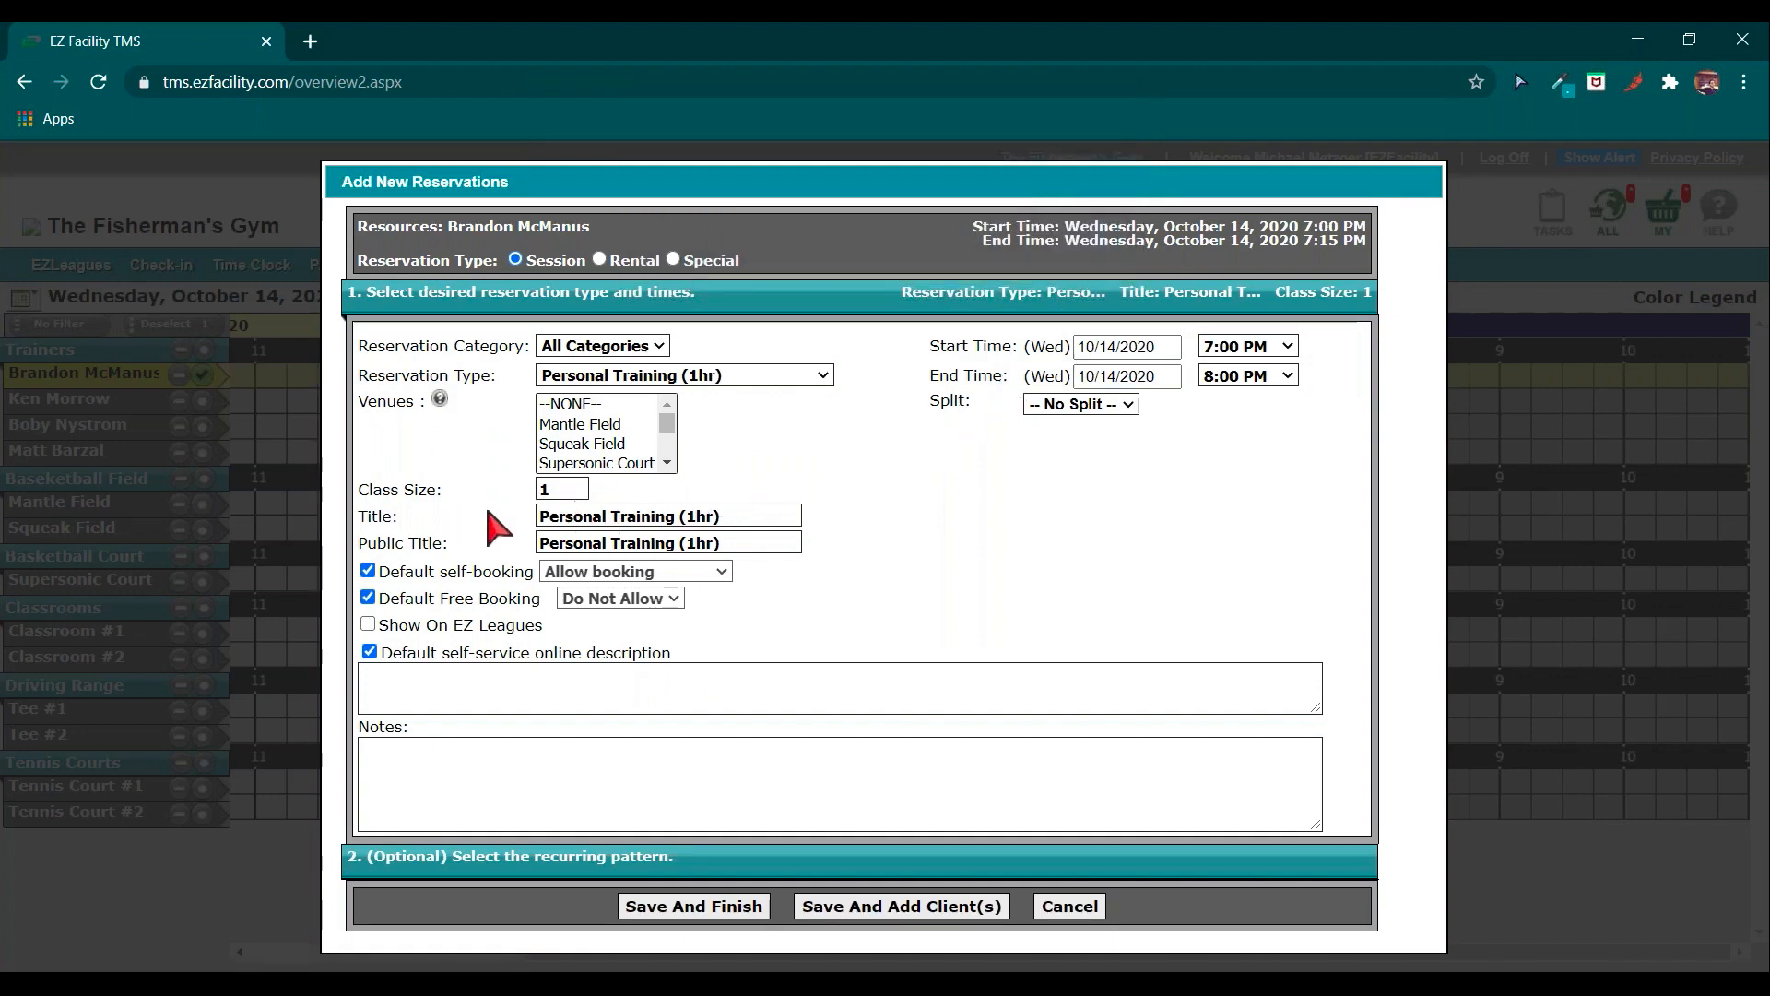
drag(358, 518, 406, 518)
triple_click(406, 549)
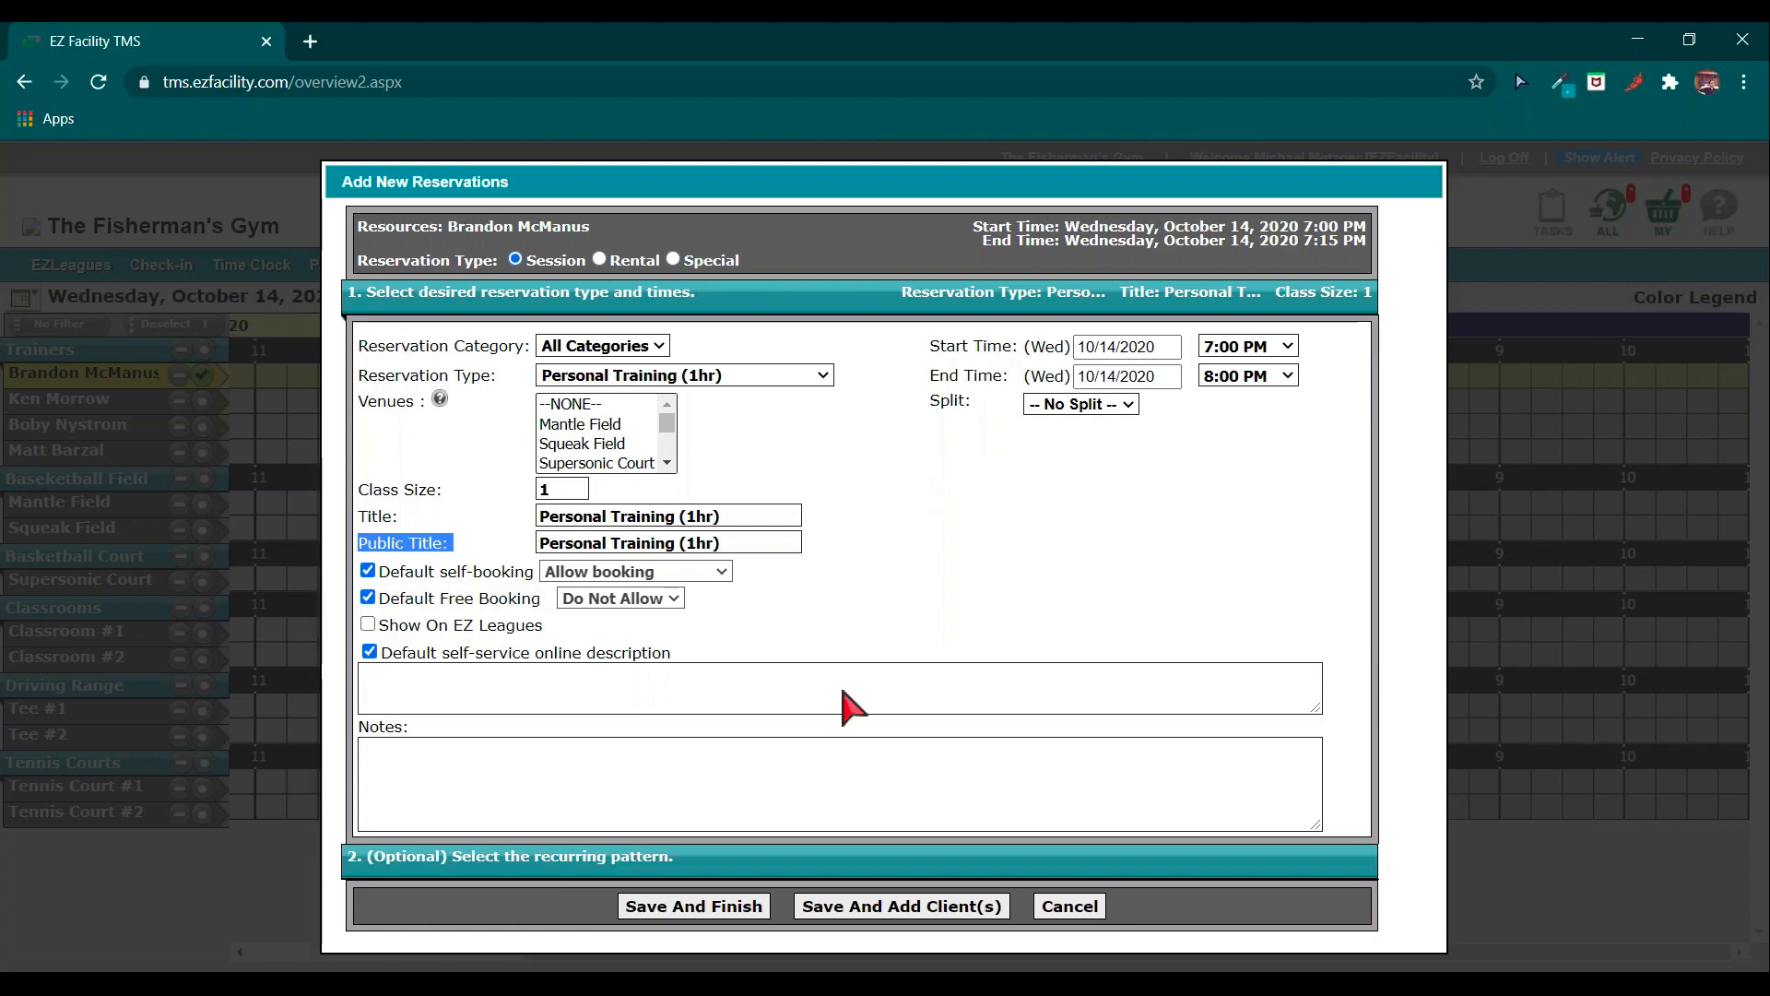
click(693, 907)
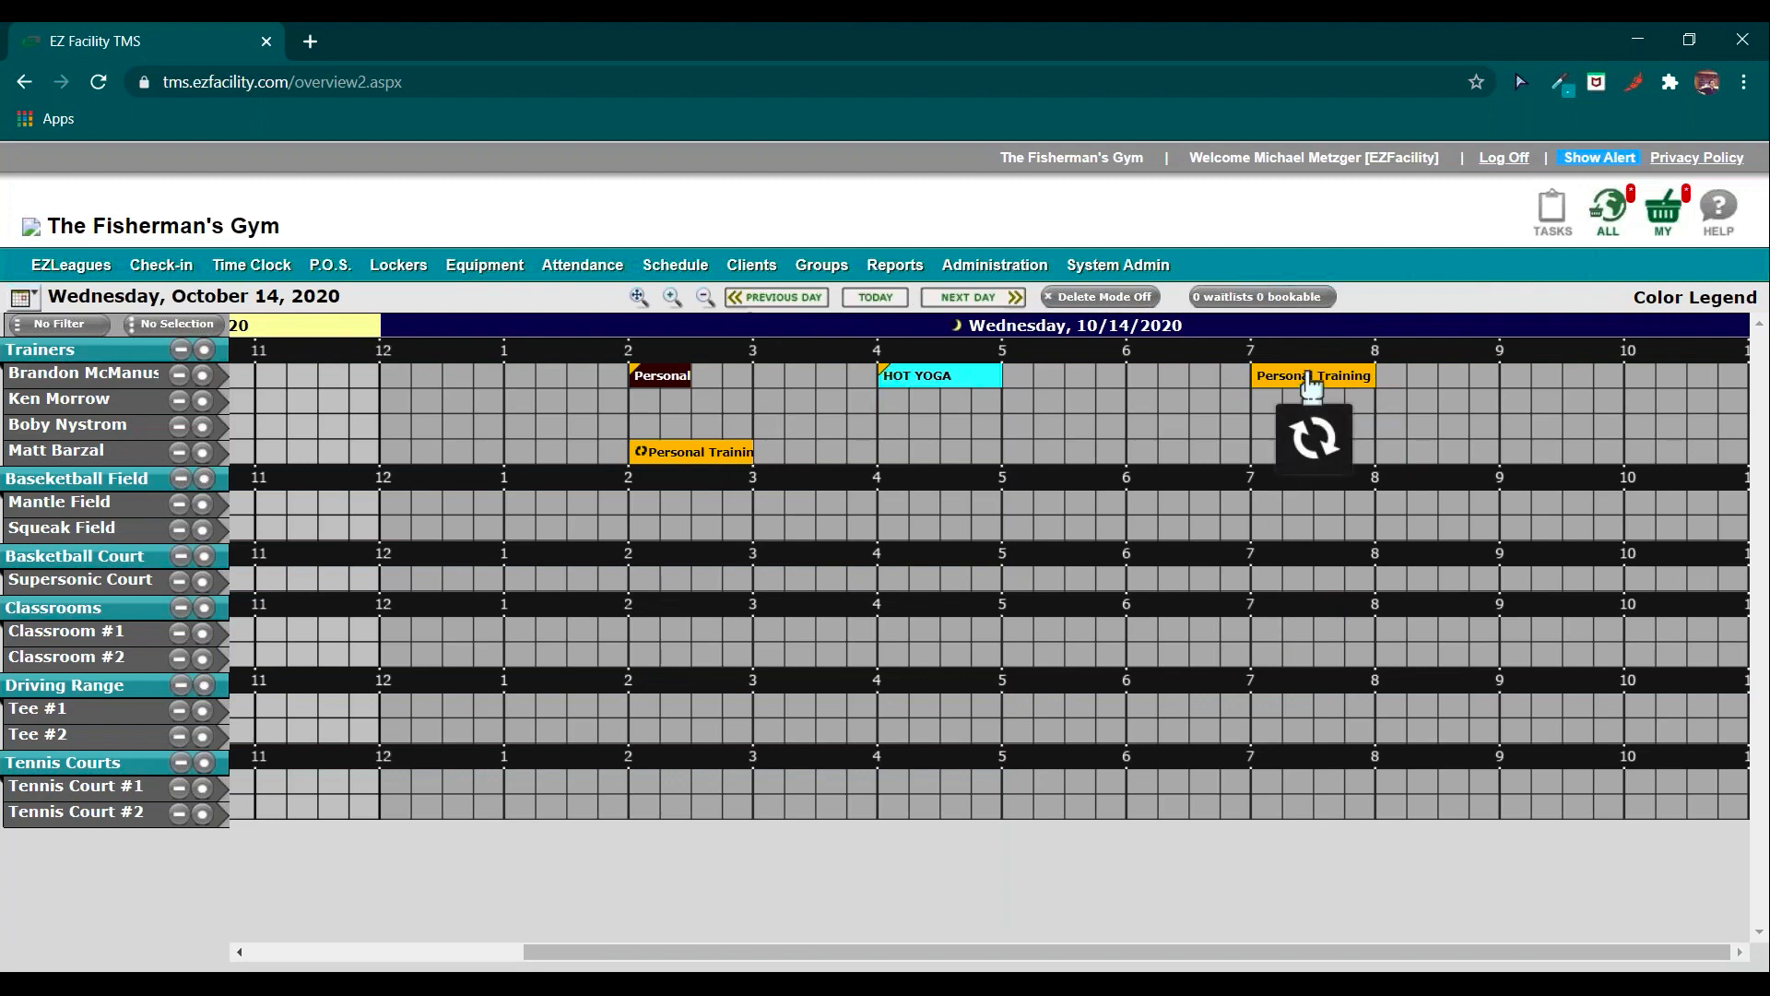
Open the first trainer's 7:00 PM Personal Training reservation and find the package client for registration.
mouse_move(1311, 387)
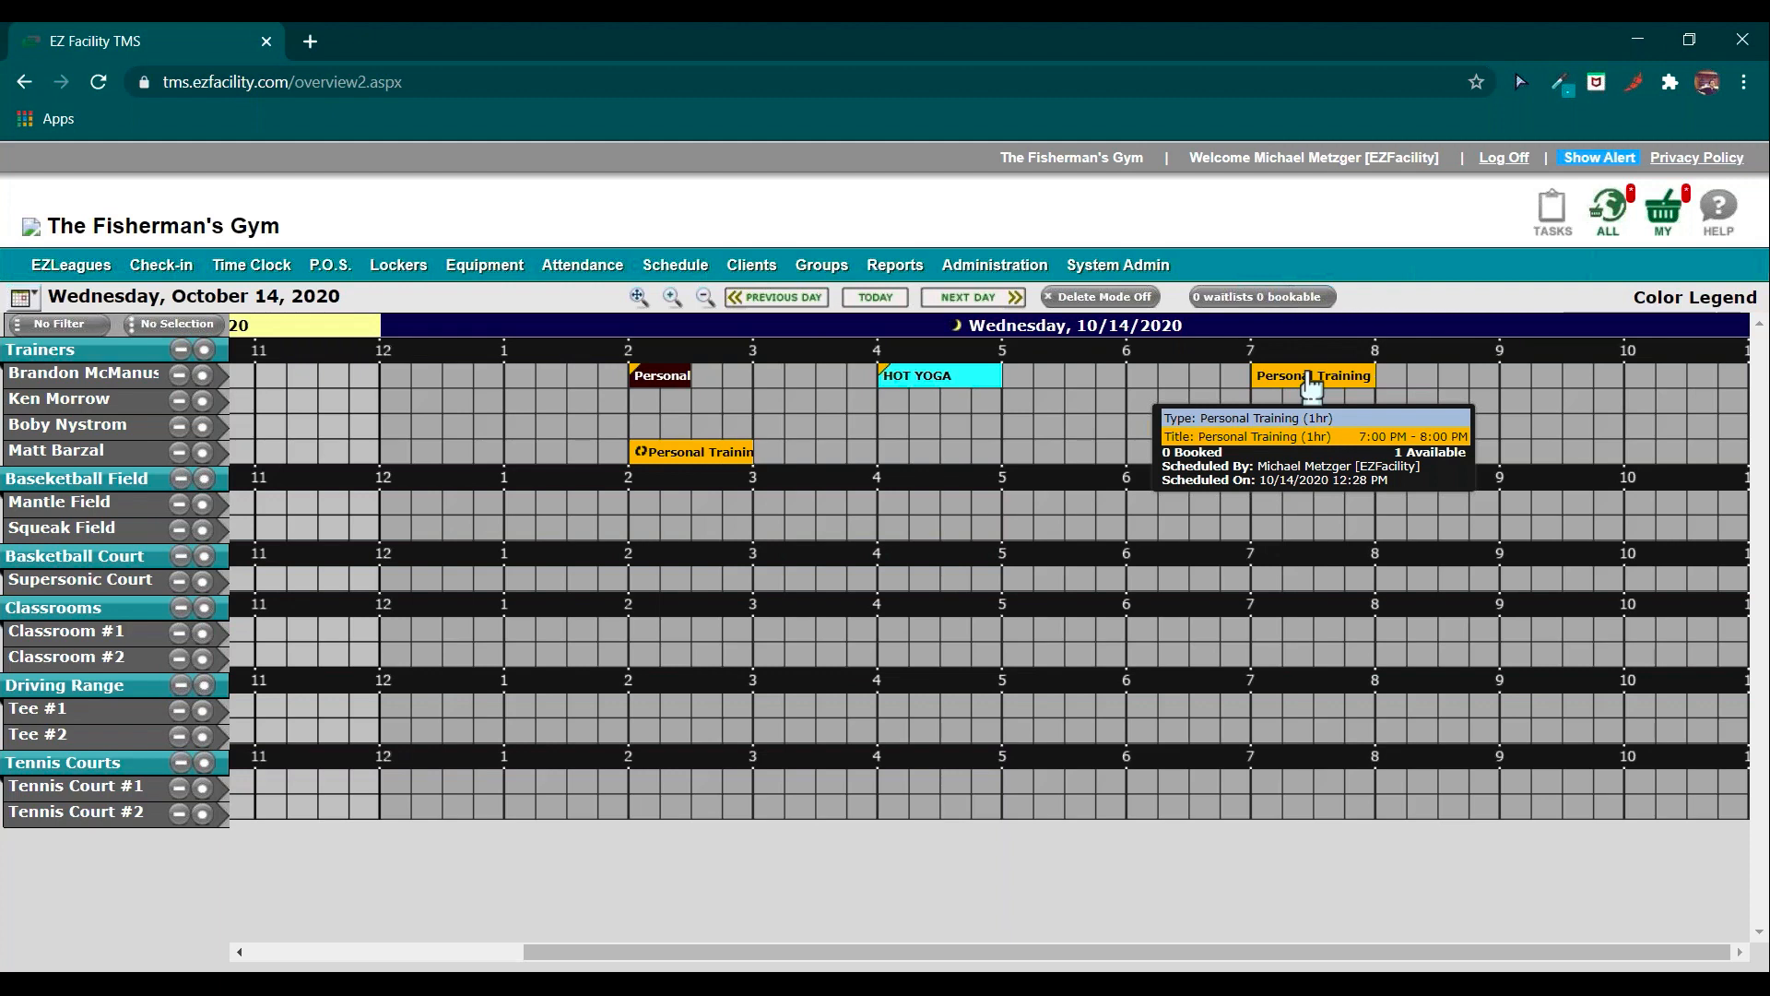
click(202, 374)
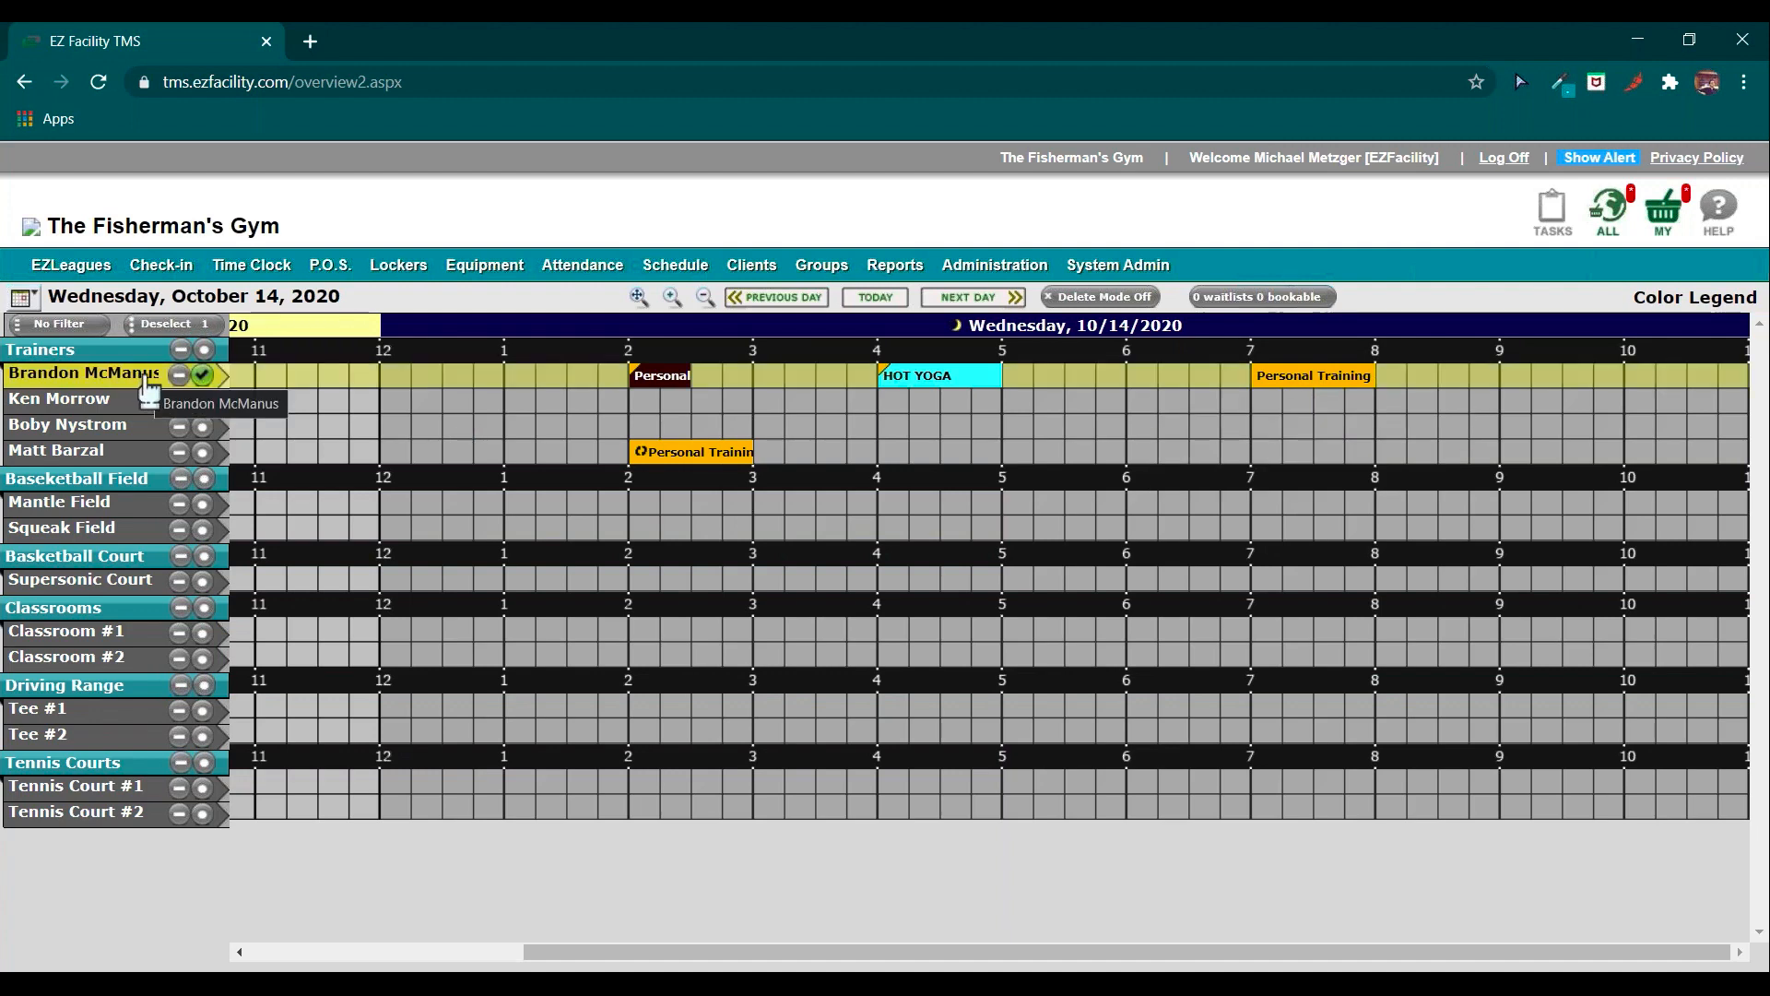
click(1309, 378)
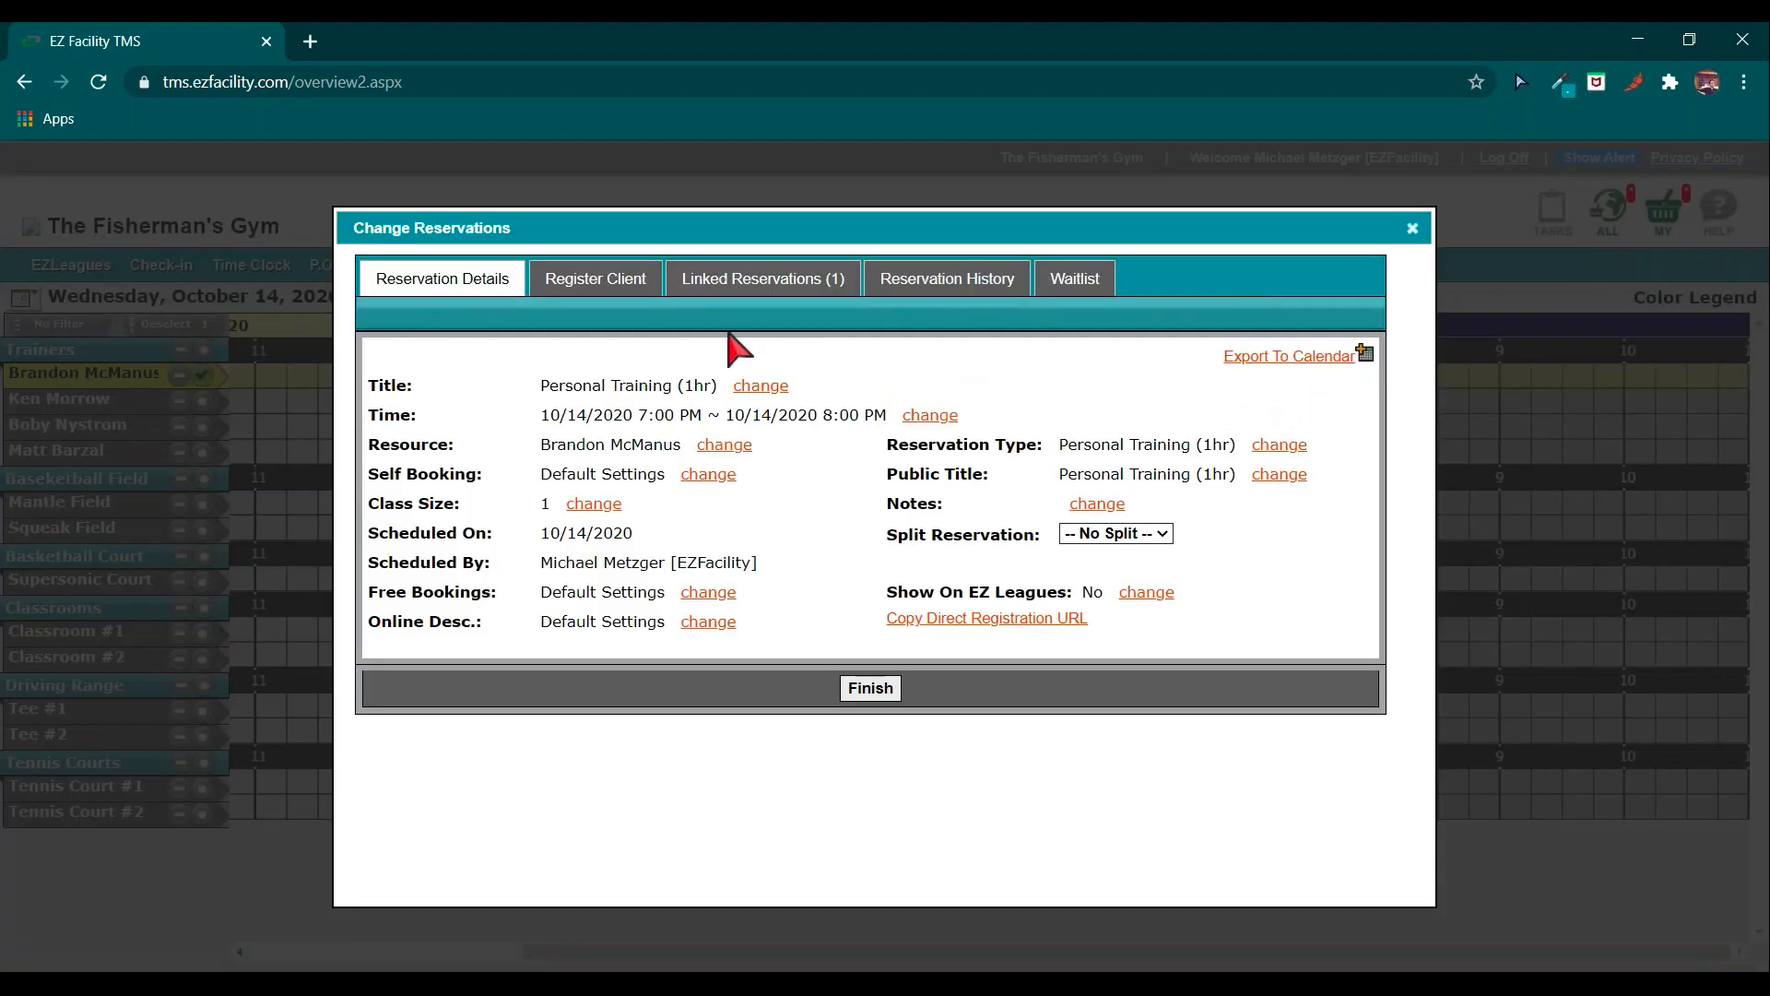
click(604, 291)
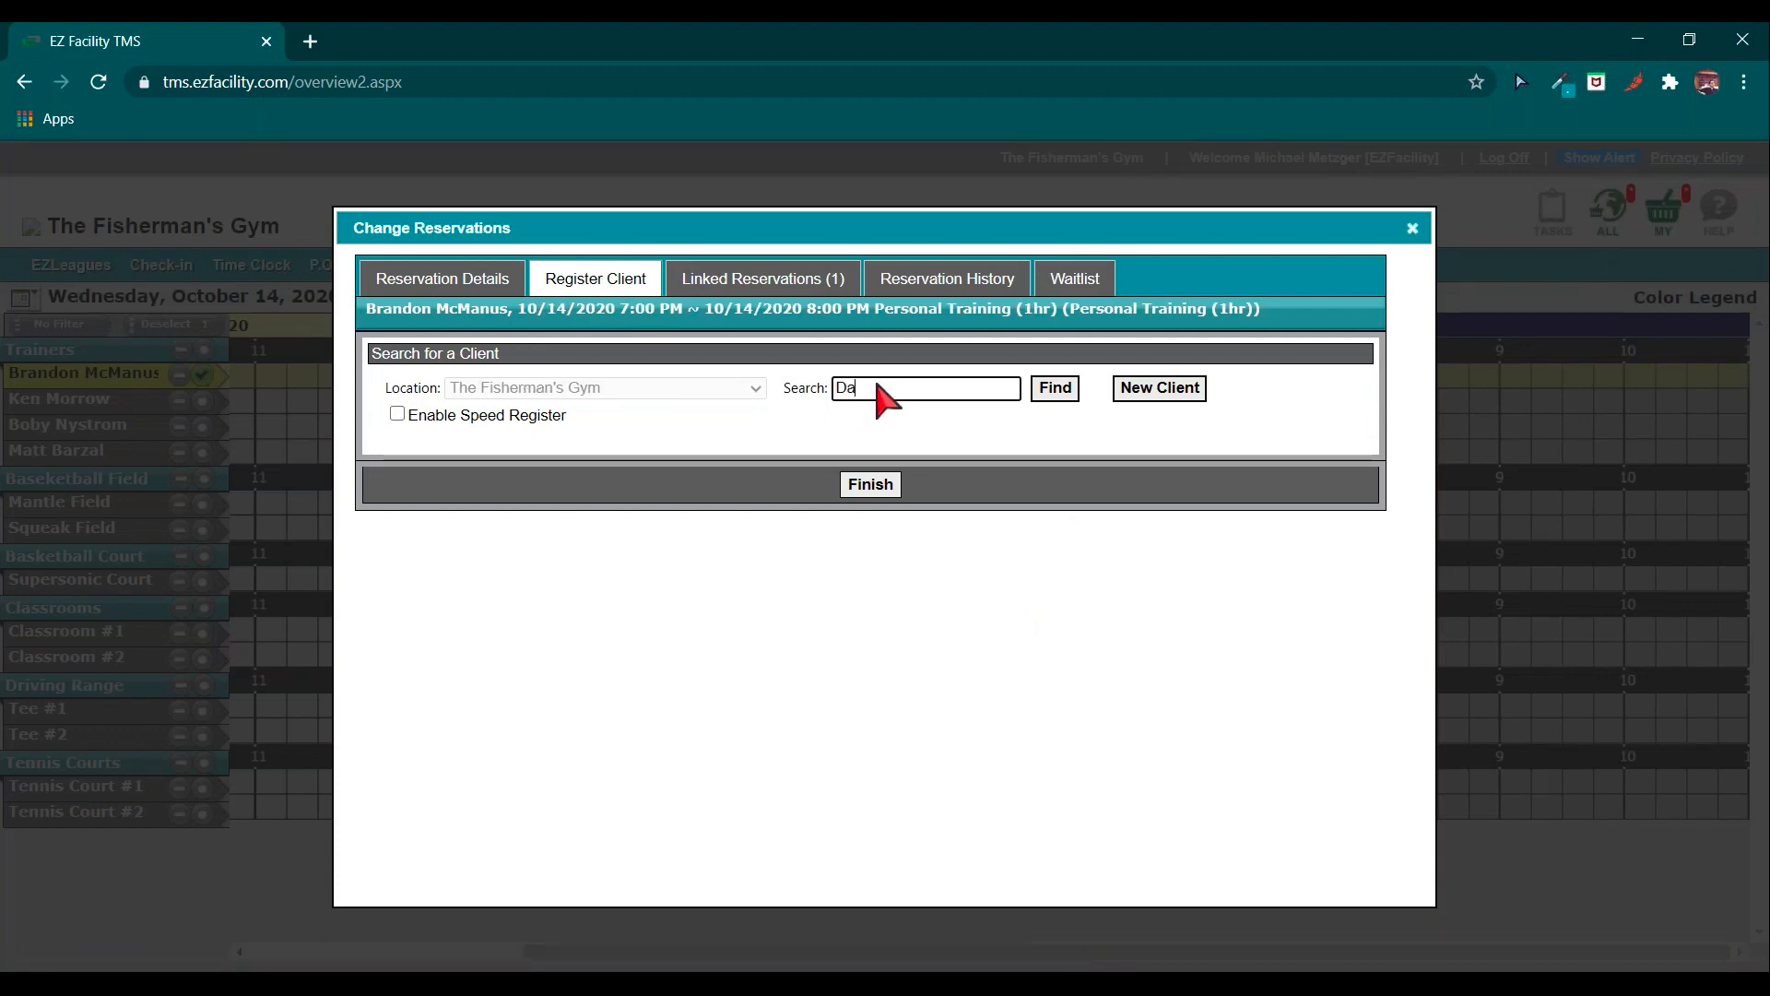
text(Dave Grohl)
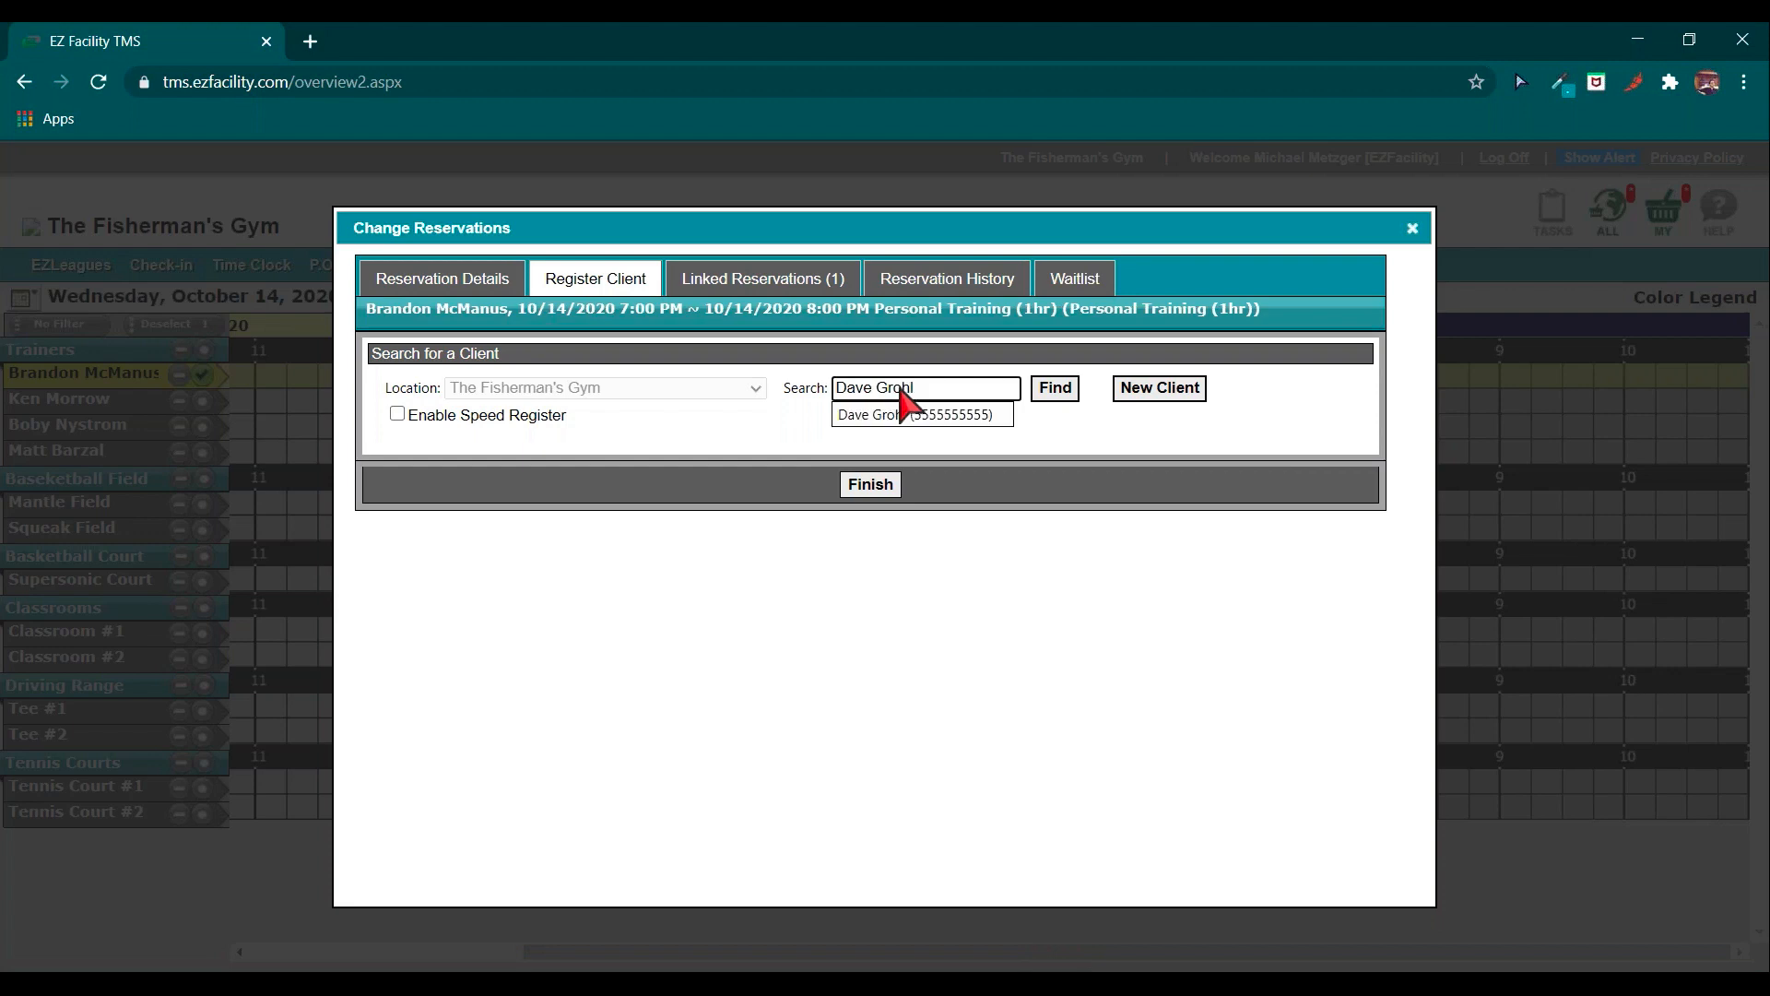
click(922, 421)
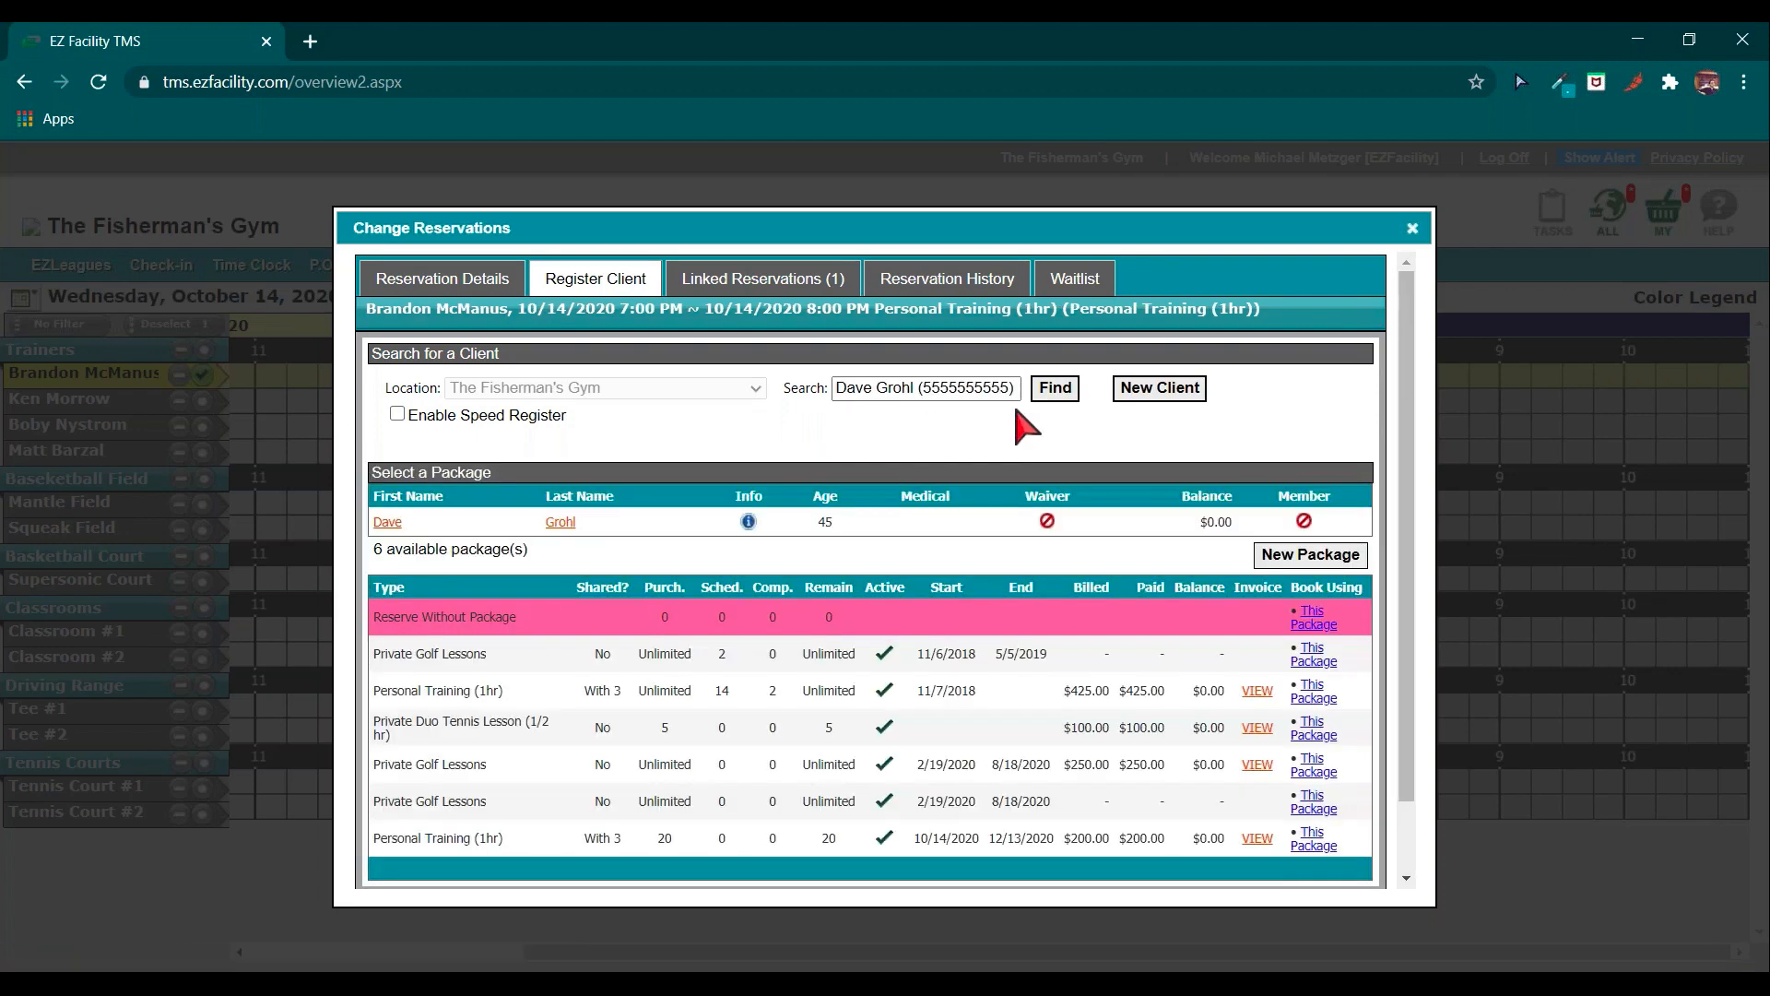
Register the client using the 20-session Personal Training (1hr) package, finish the booking, and check it on the schedule.
scroll(534, 636, down, 2)
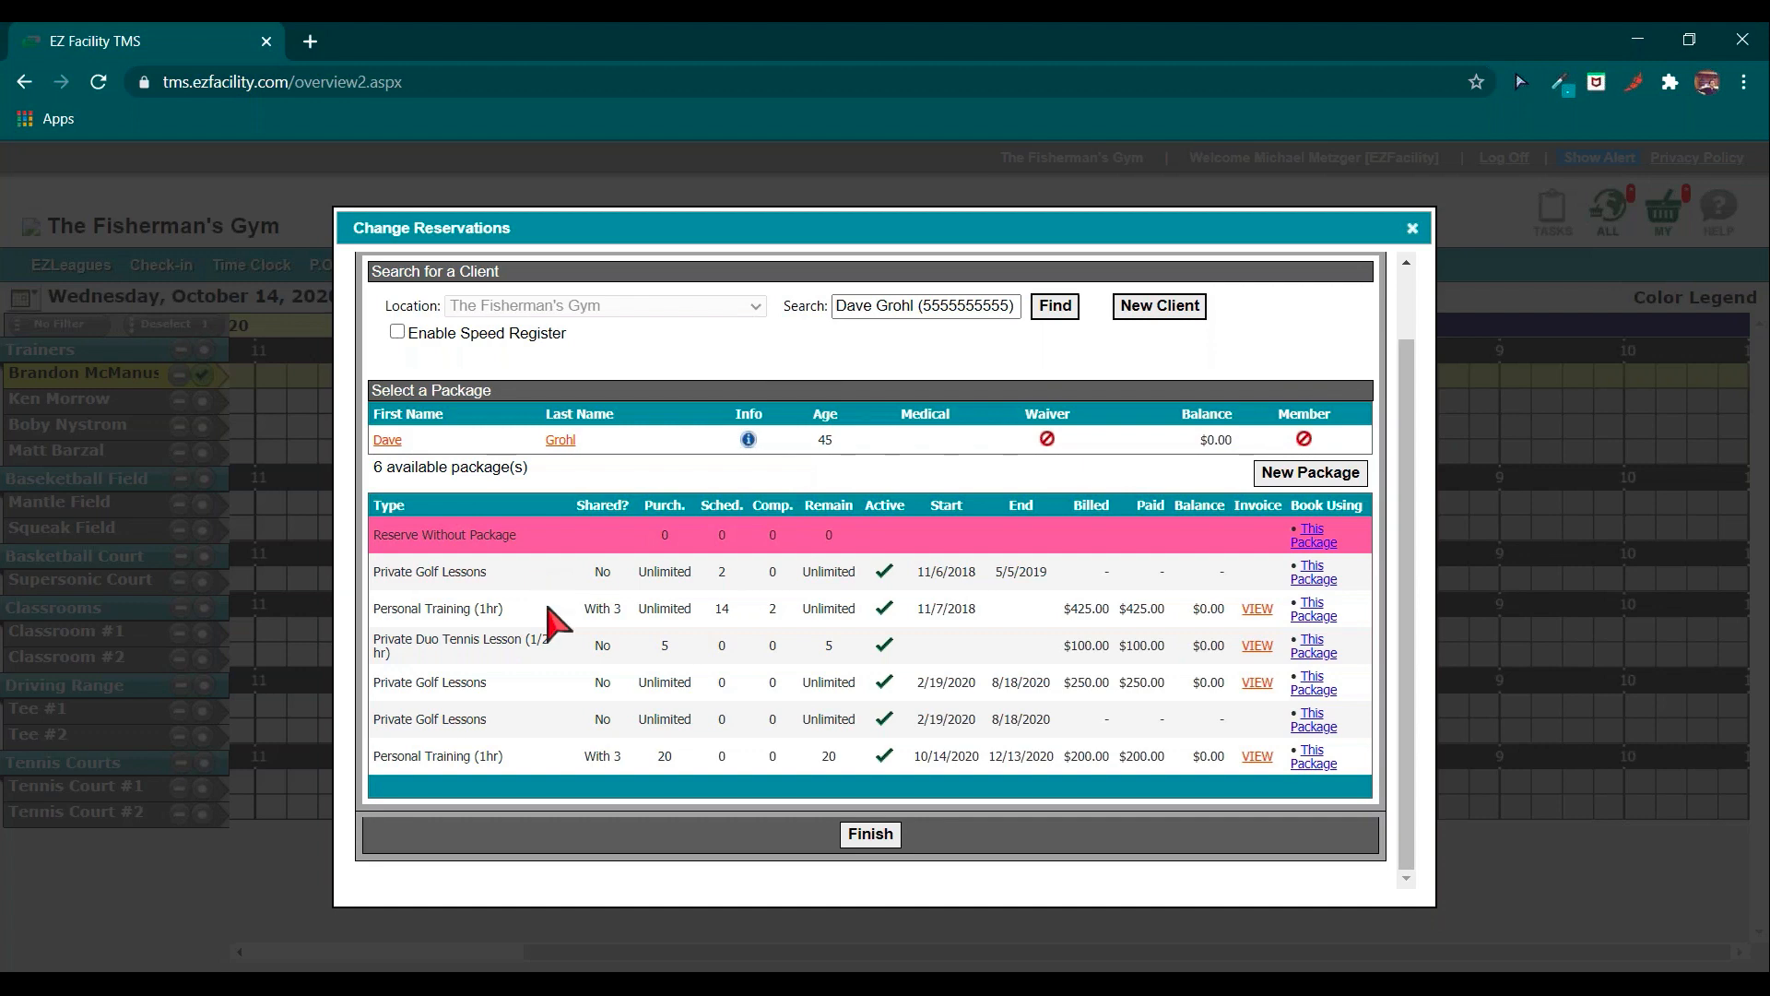
triple_click(442, 756)
double_click(665, 757)
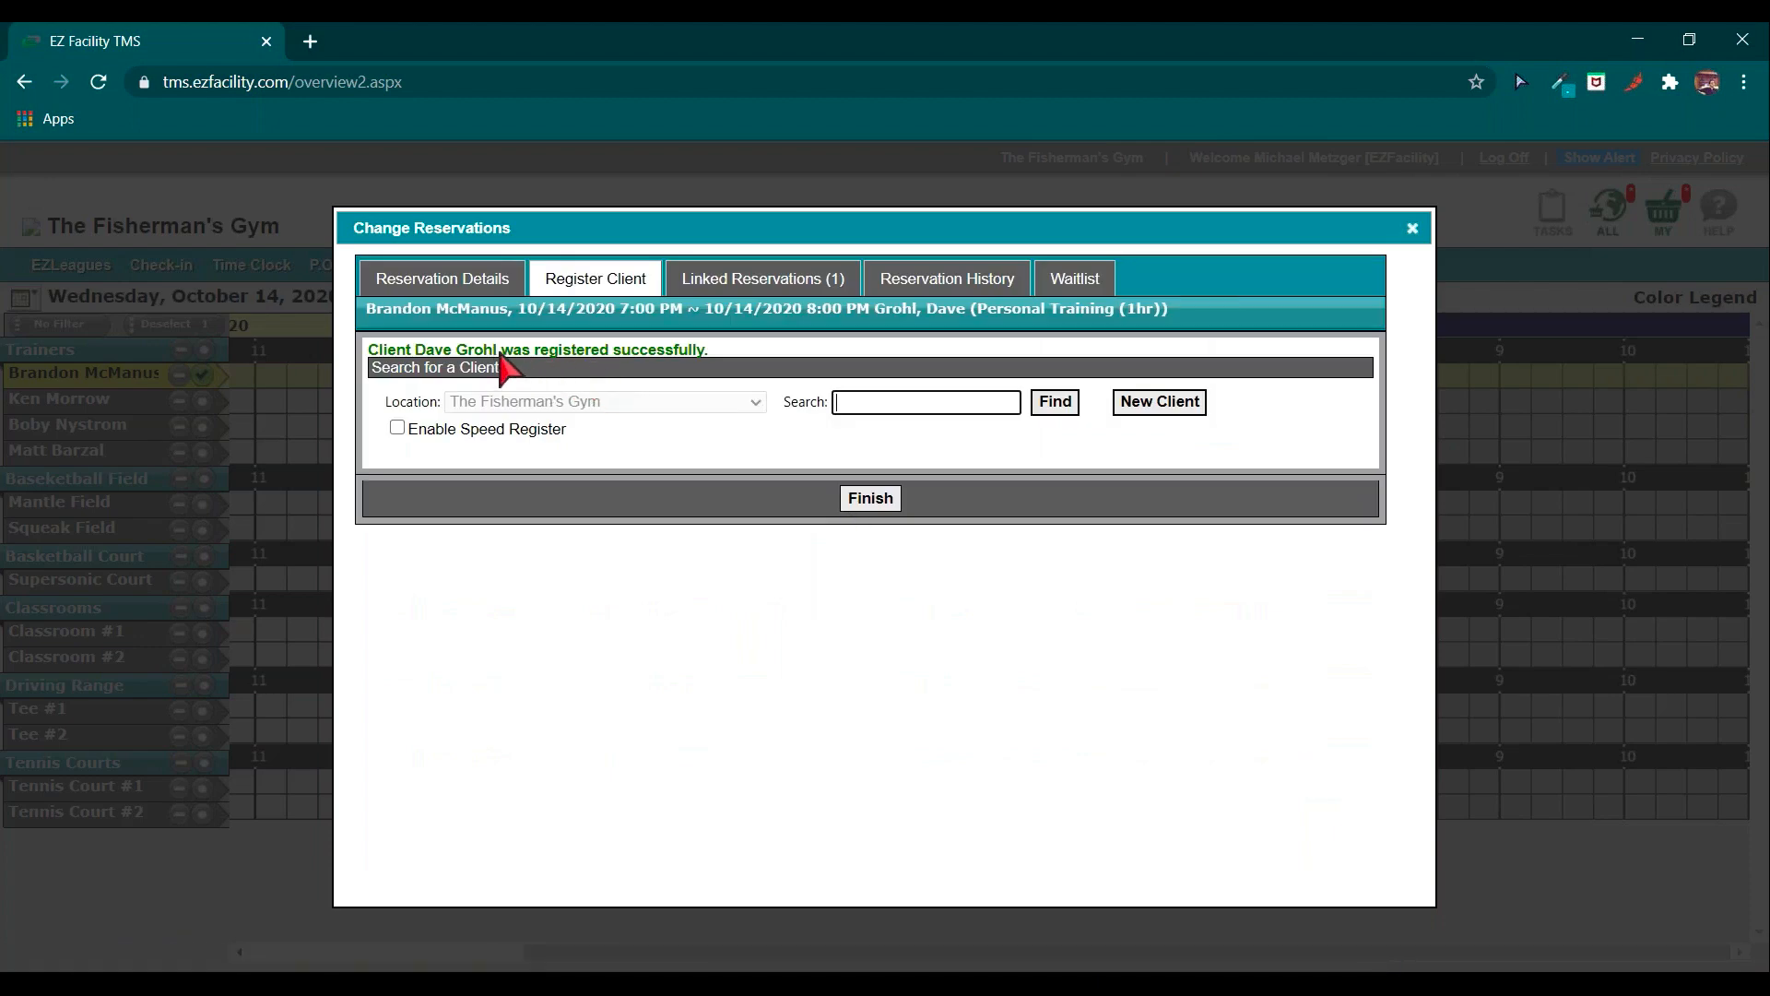
triple_click(527, 351)
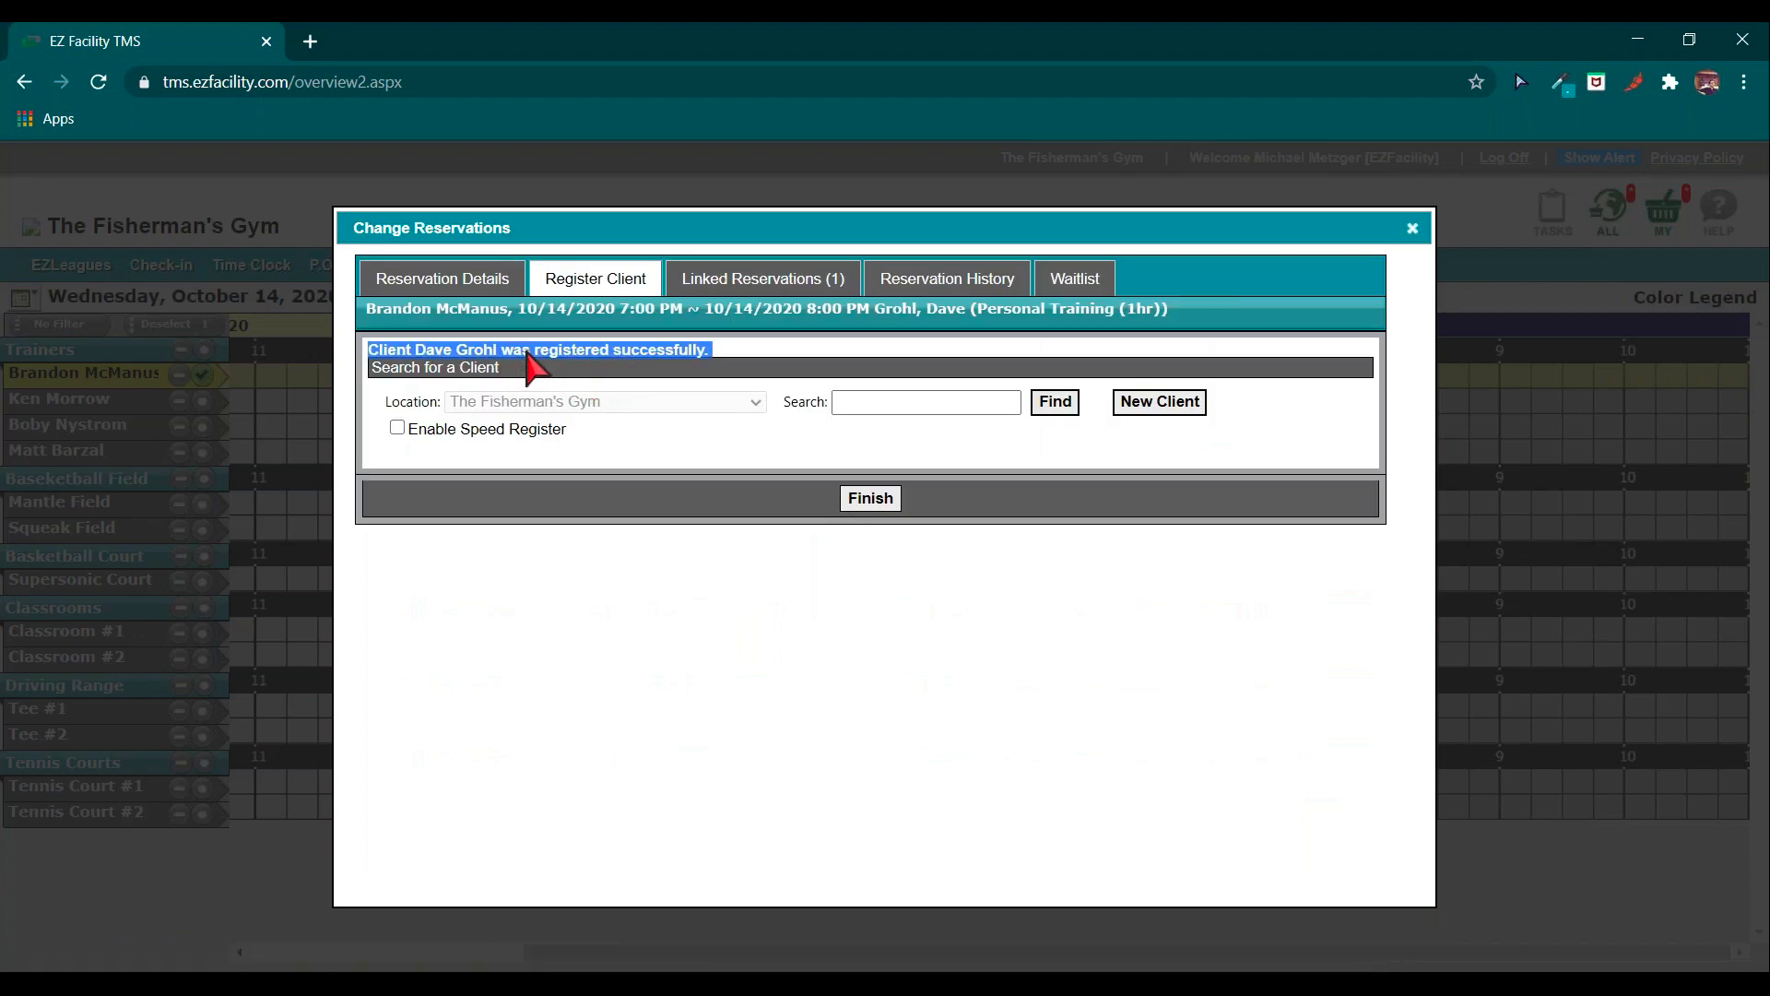
click(870, 502)
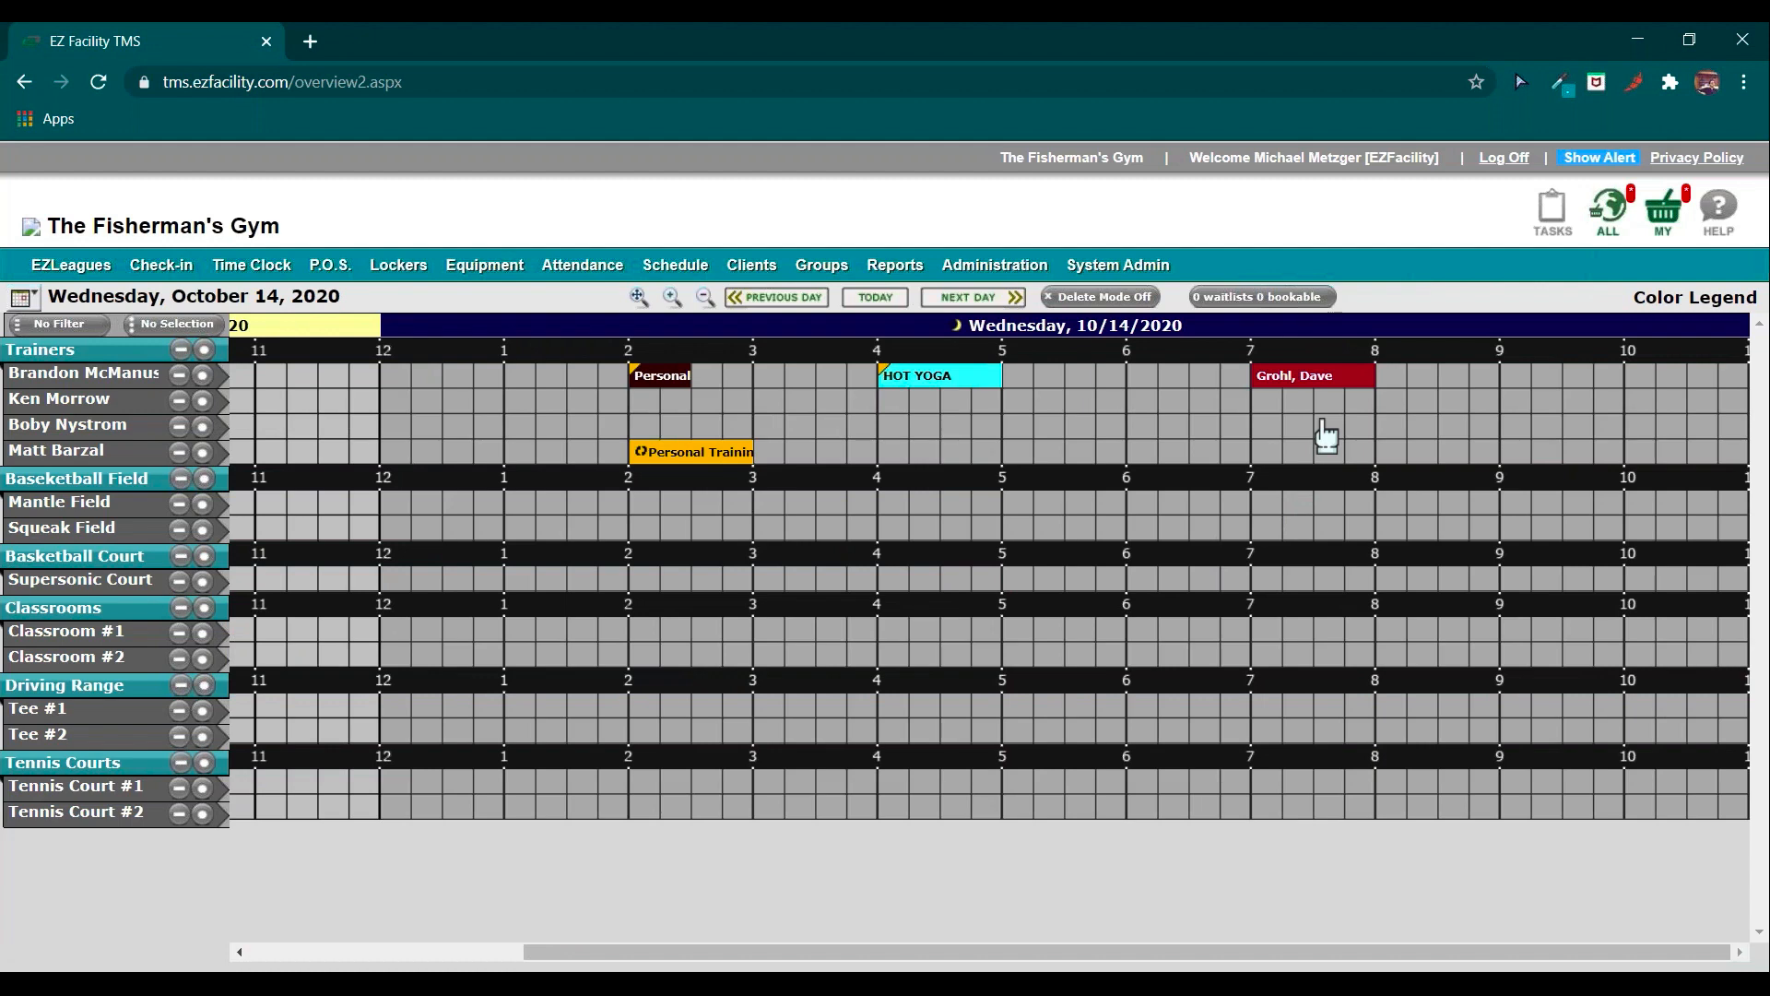
mouse_move(1354, 385)
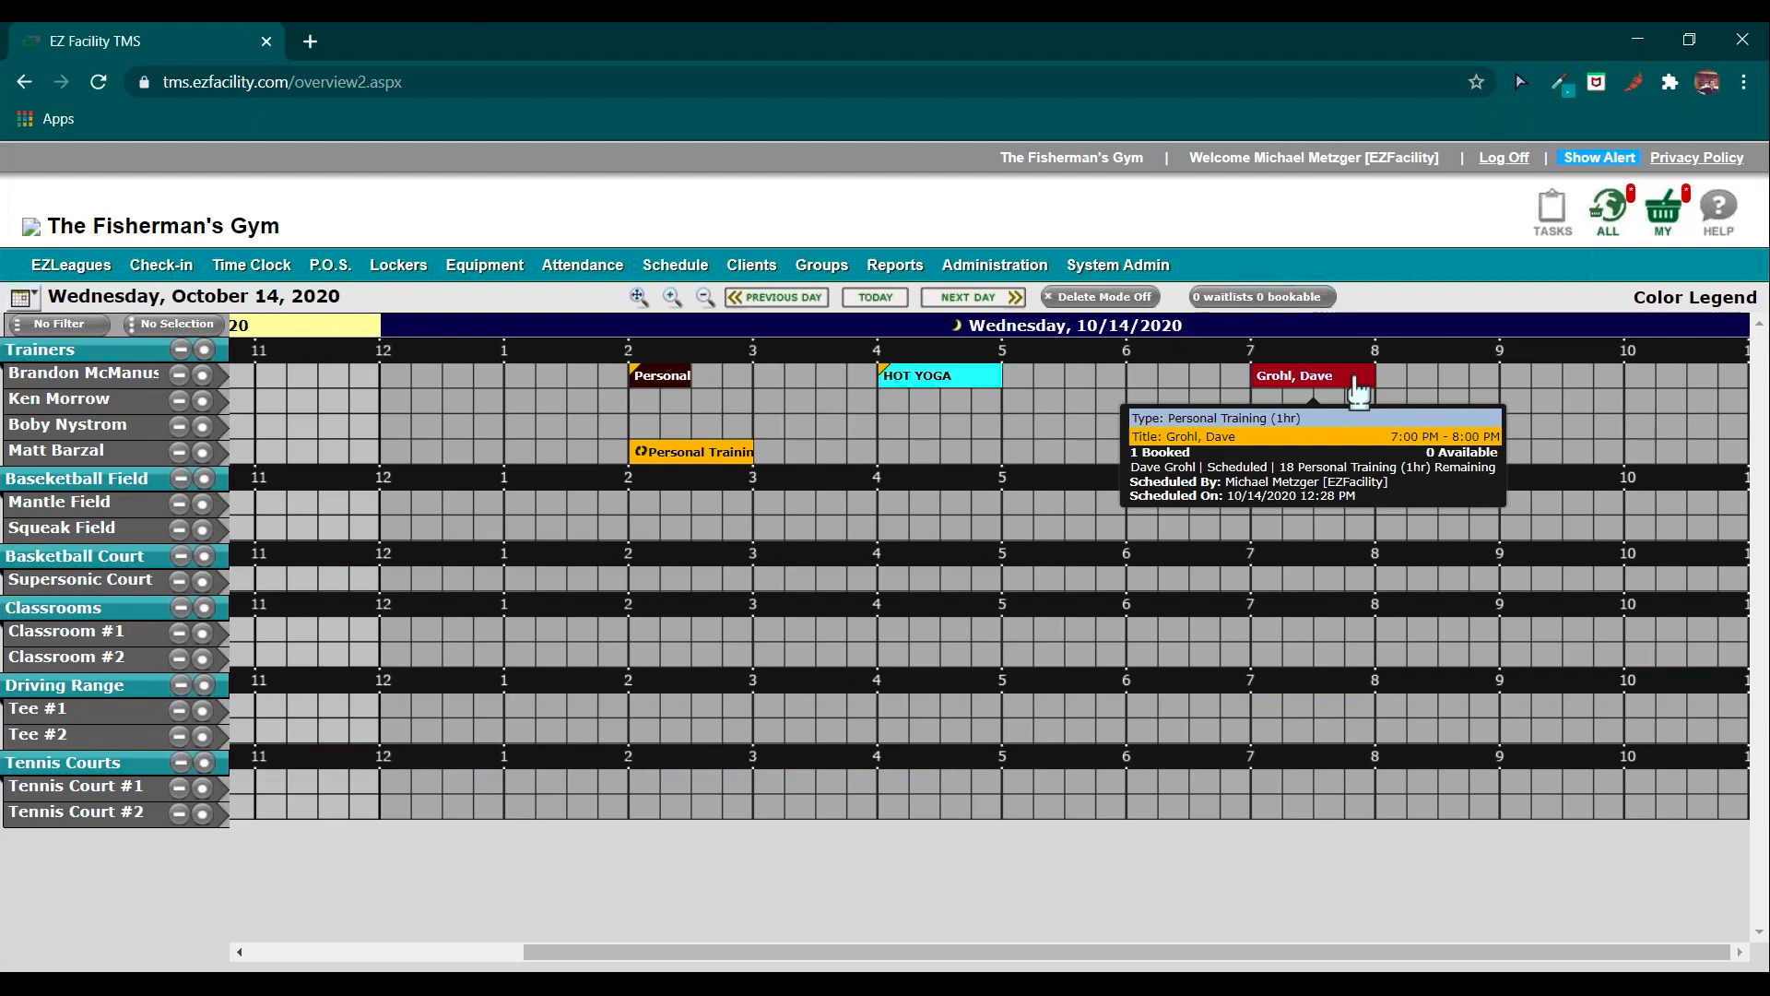
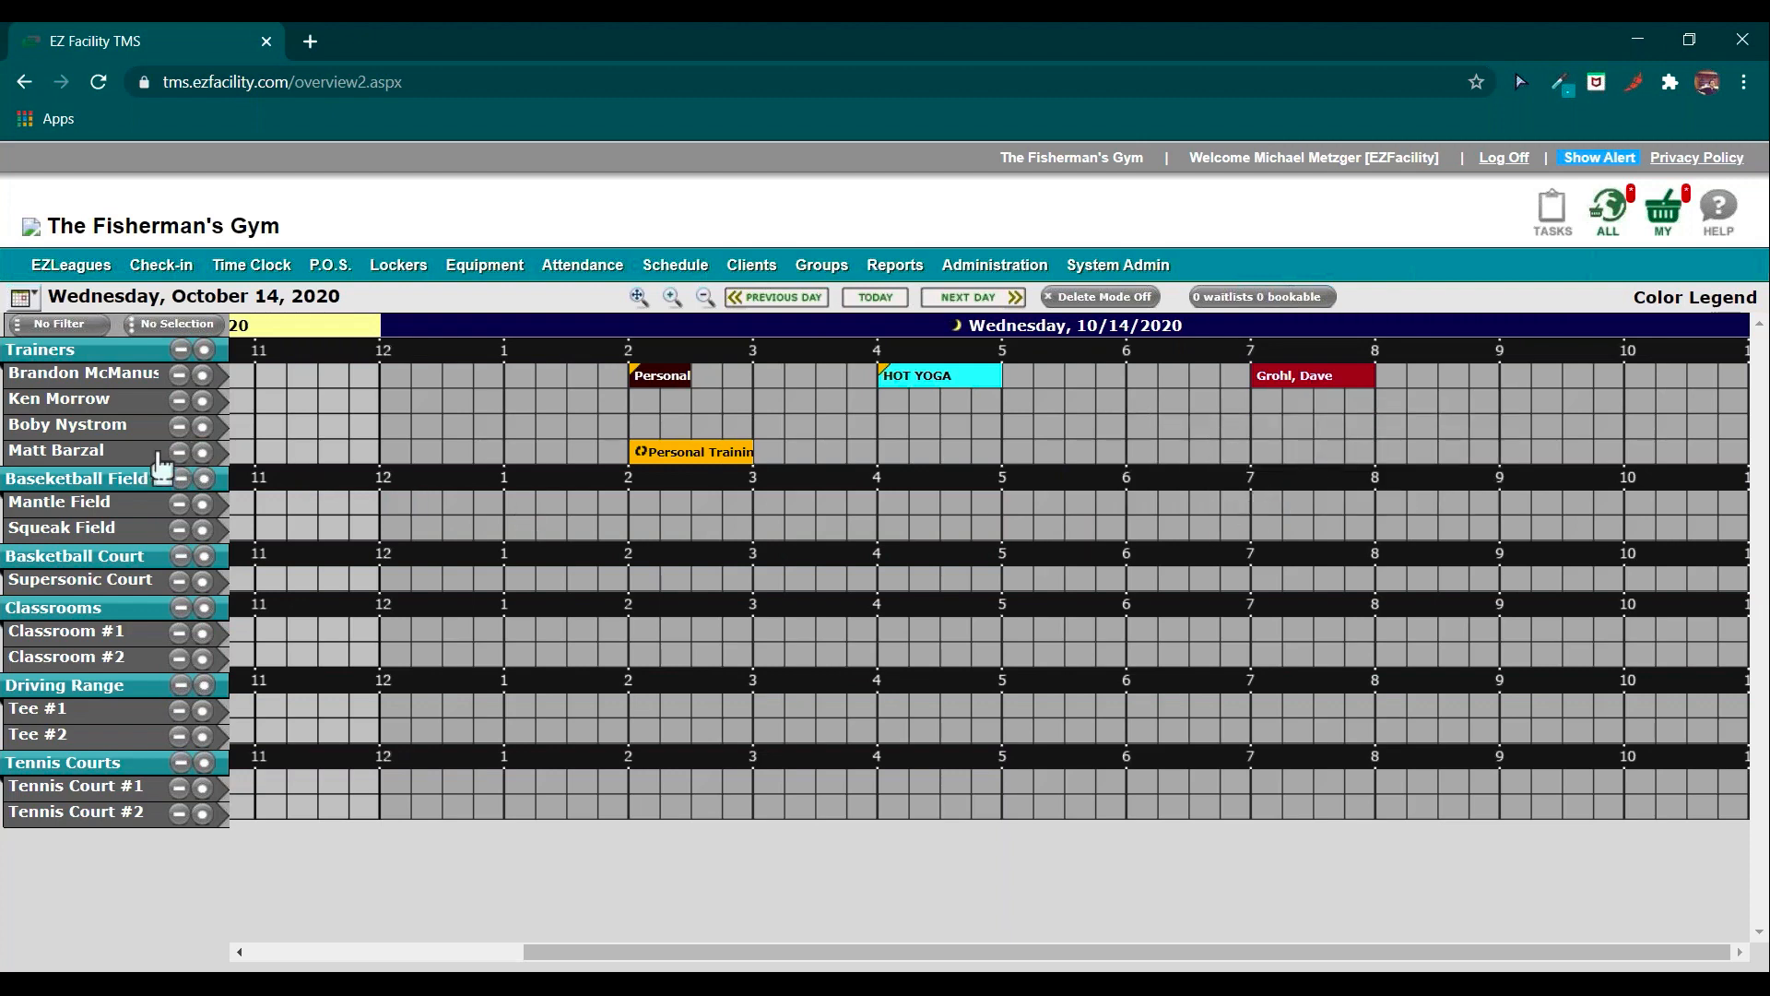
Start a Personal Training (1hr) session reservation for the fourth listed trainer at 5:00 PM on October 14, 2020, accepting the adjusted end time.
click(202, 452)
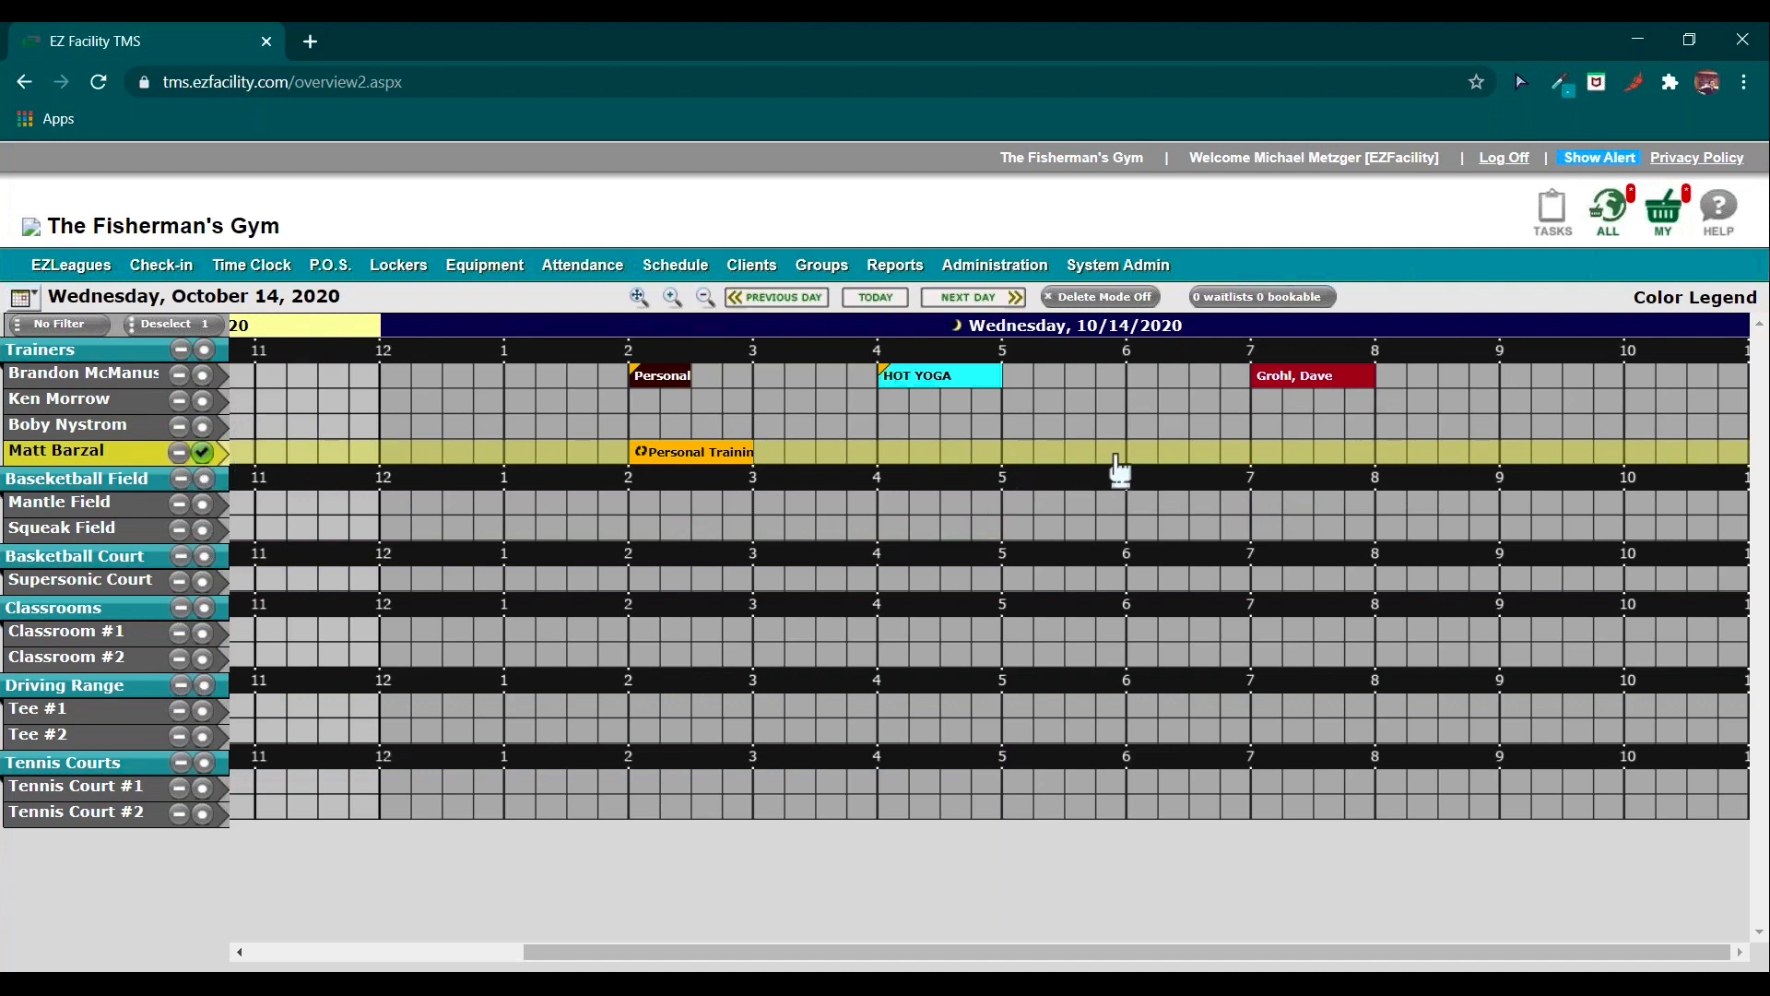
click(1019, 453)
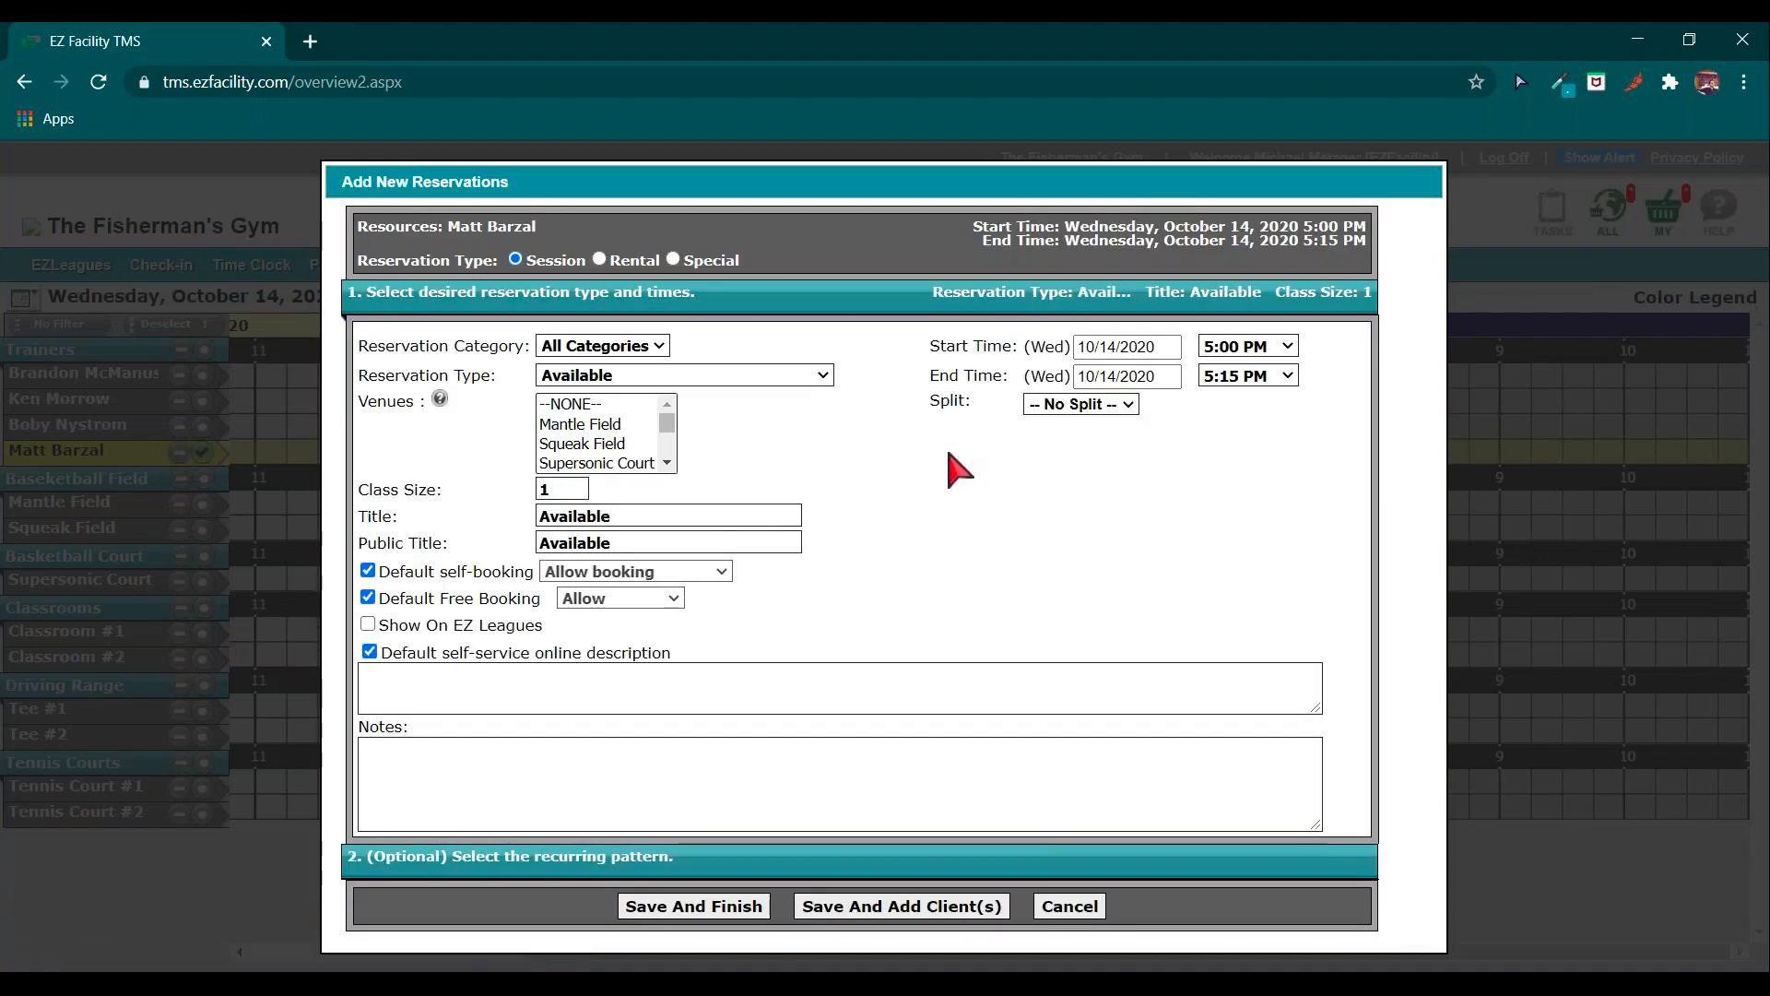
click(593, 378)
click(638, 481)
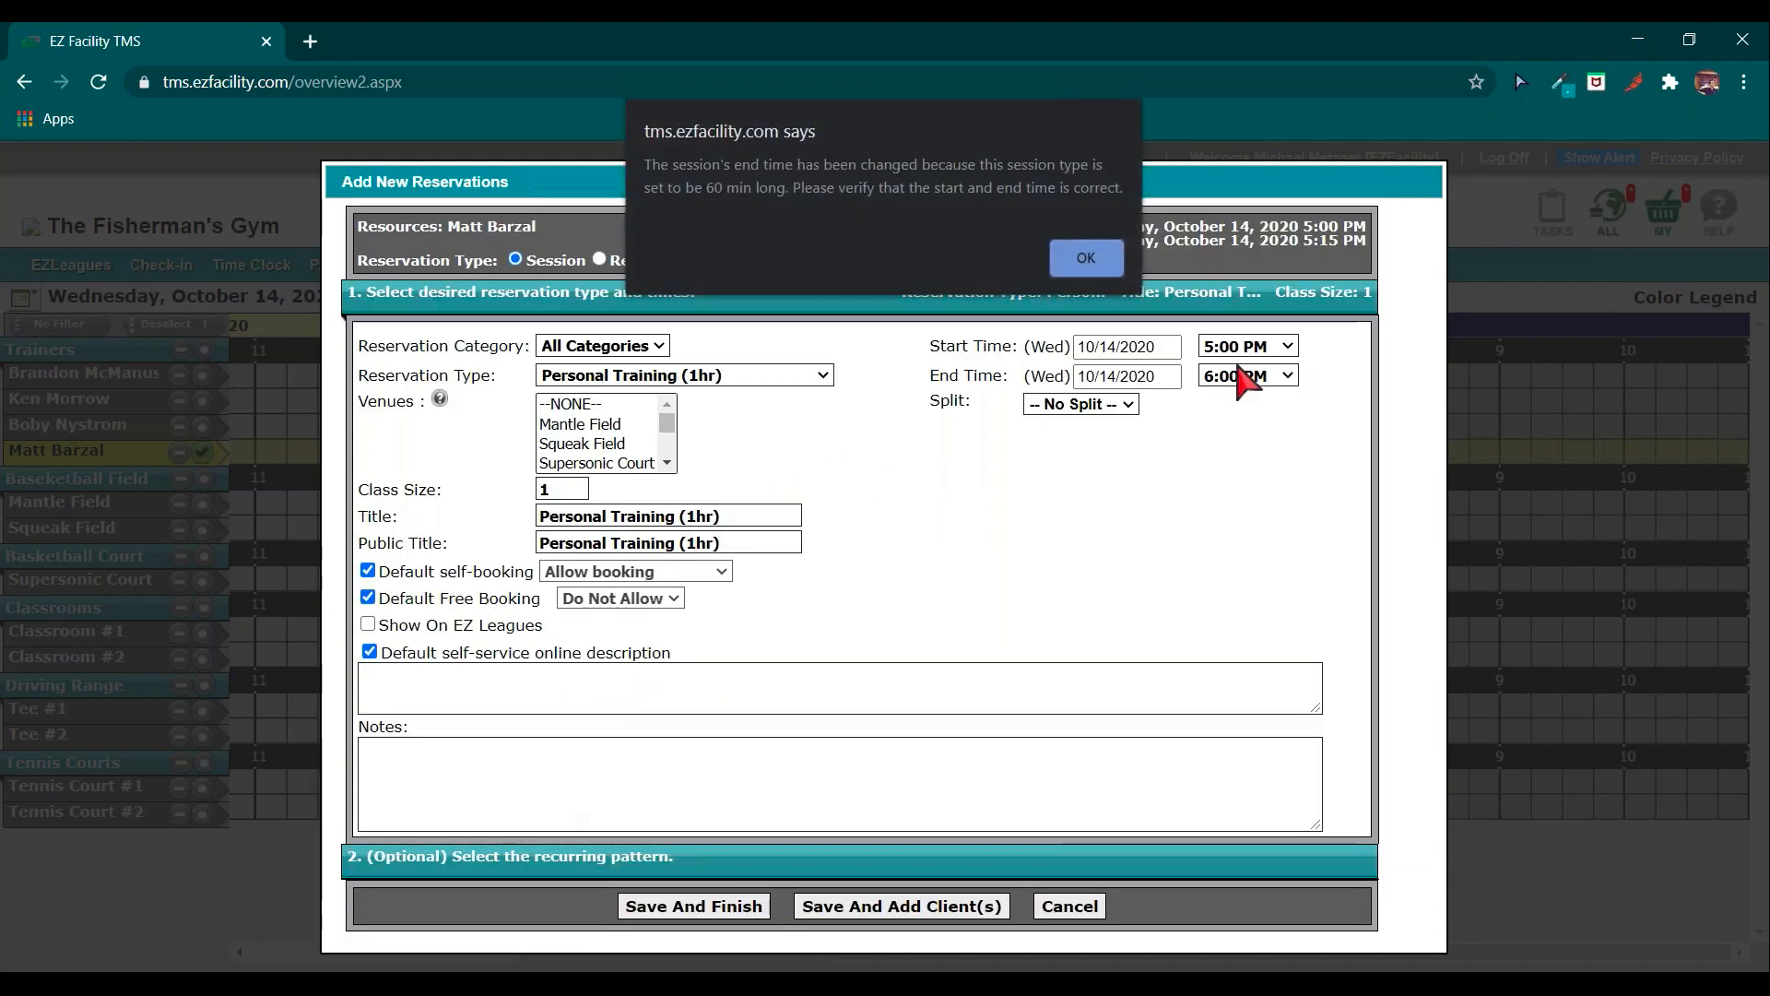
click(1087, 260)
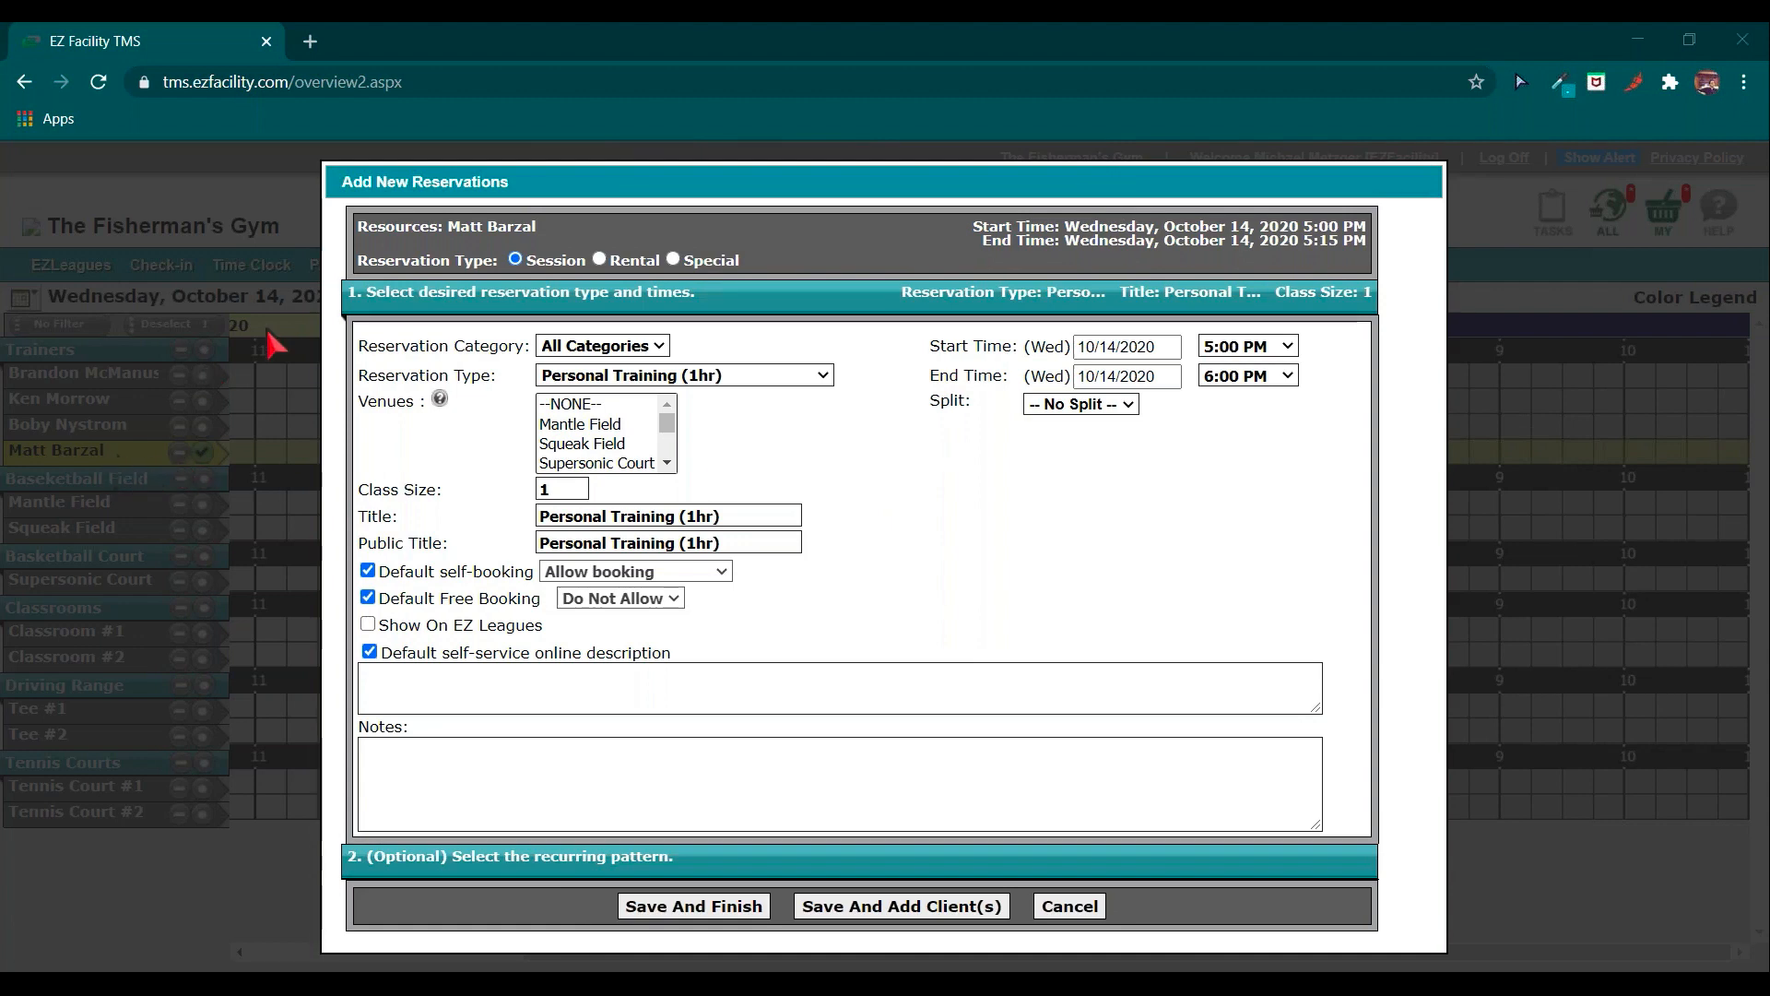
Try selecting Mantle Field and Squeak Field together as venues, and settle on Mantle Field alone for the reservation.
click(668, 421)
mouse_move(668, 421)
mouse_down()
mouse_move(669, 449)
mouse_move(668, 422)
mouse_up()
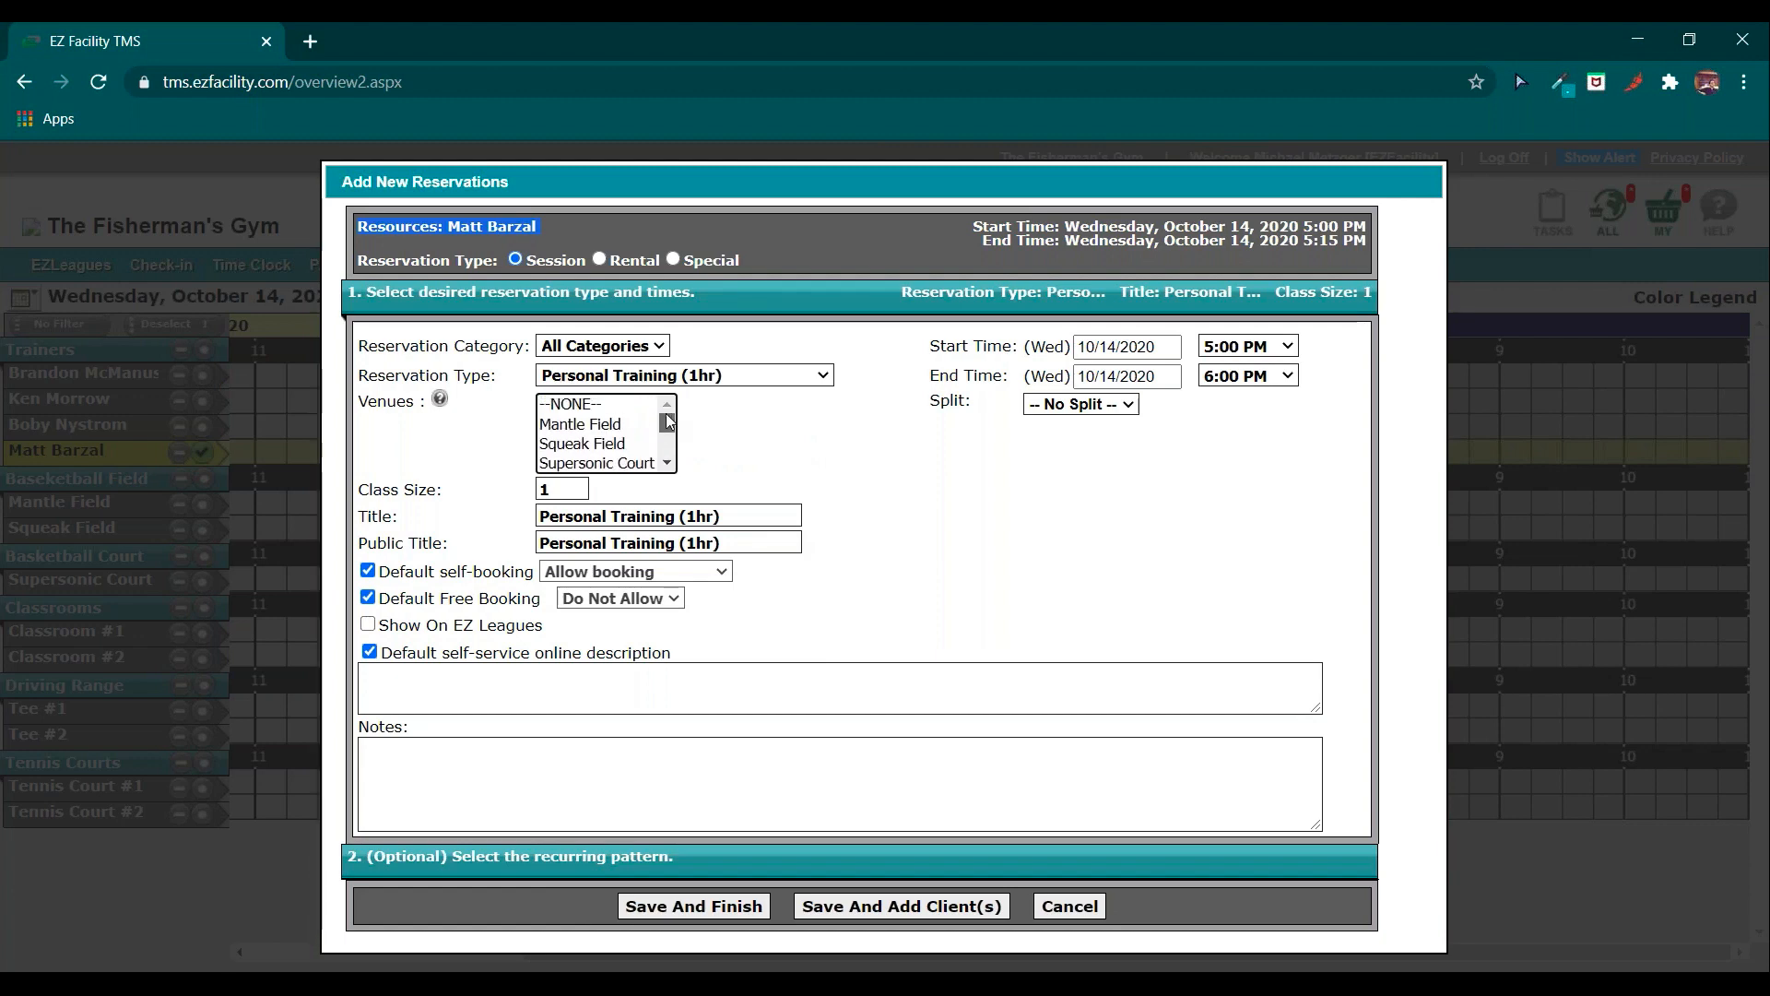
click(606, 427)
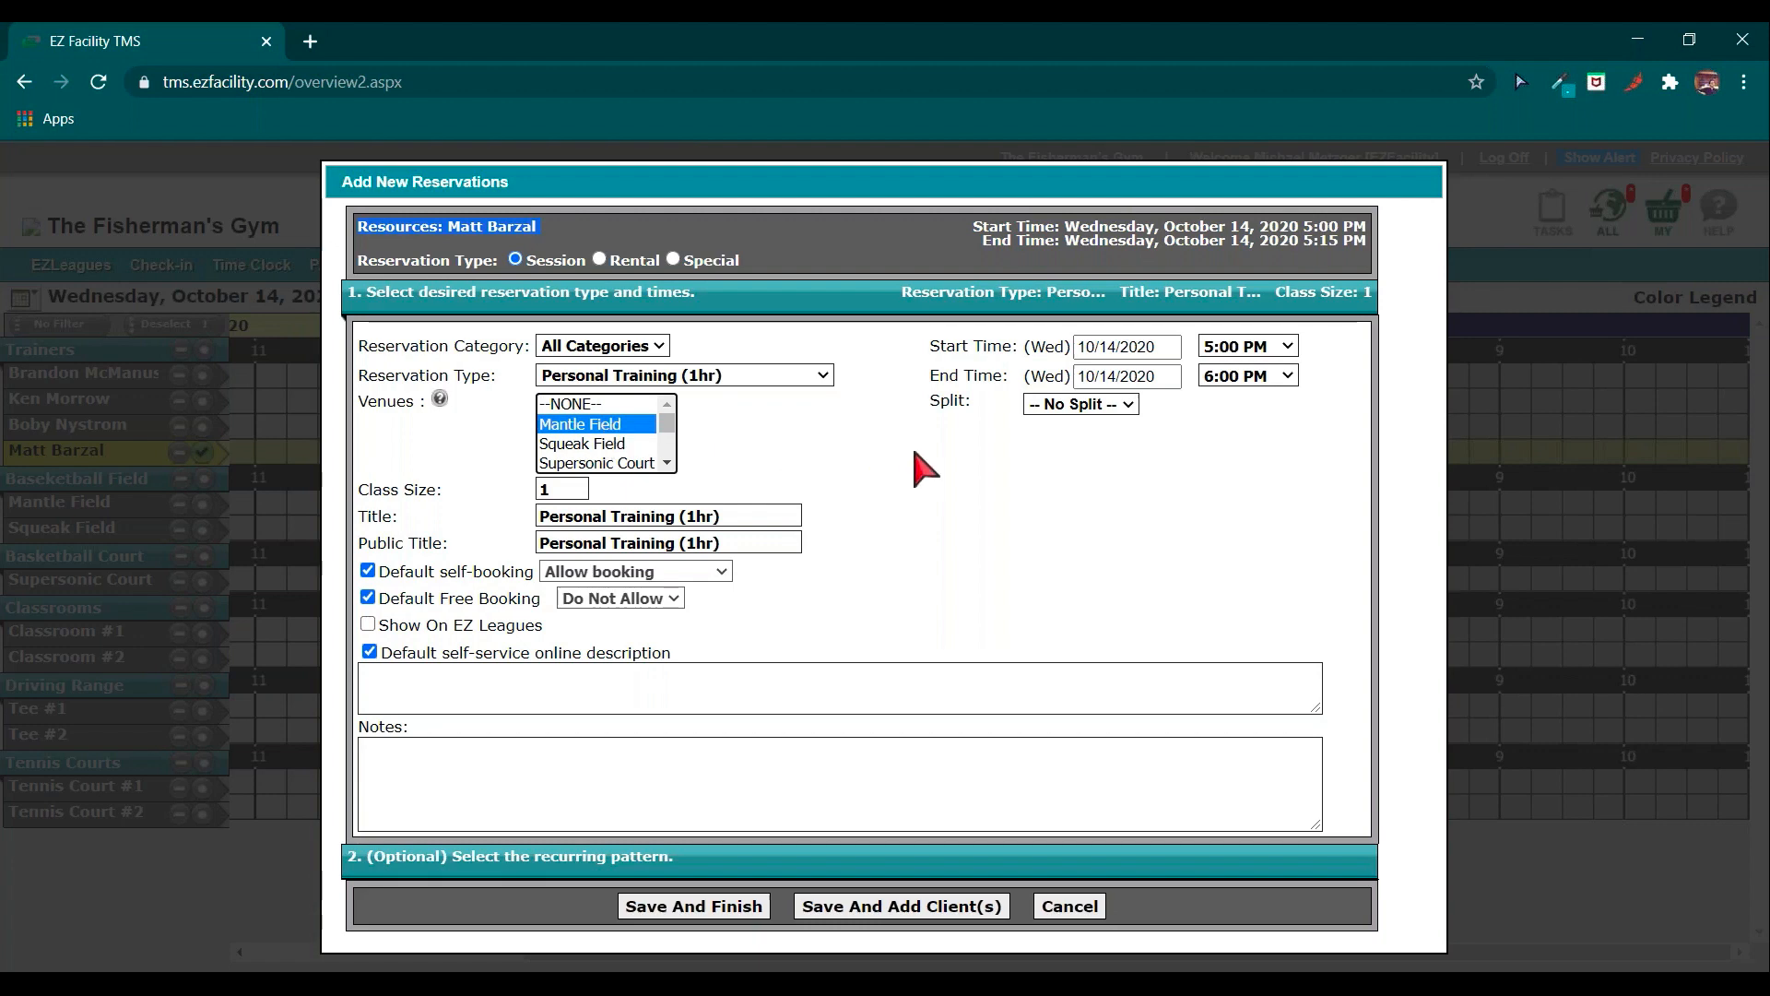
click(917, 466)
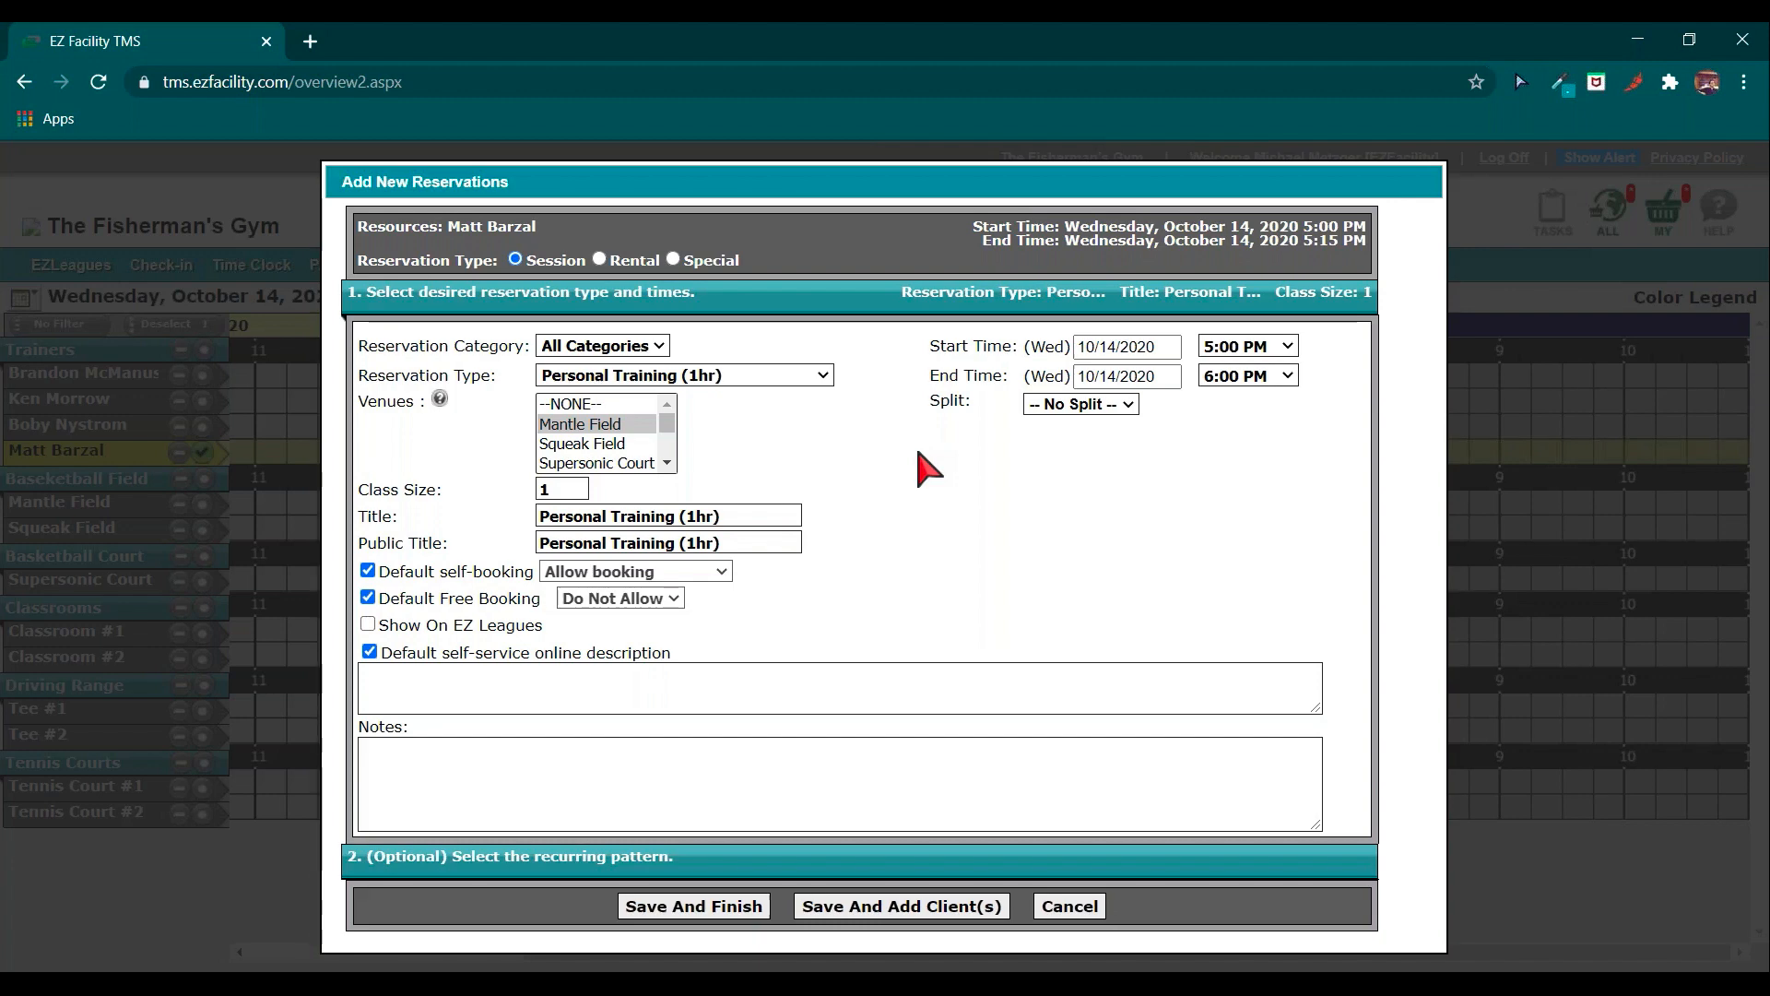
ctrl+click(634, 444)
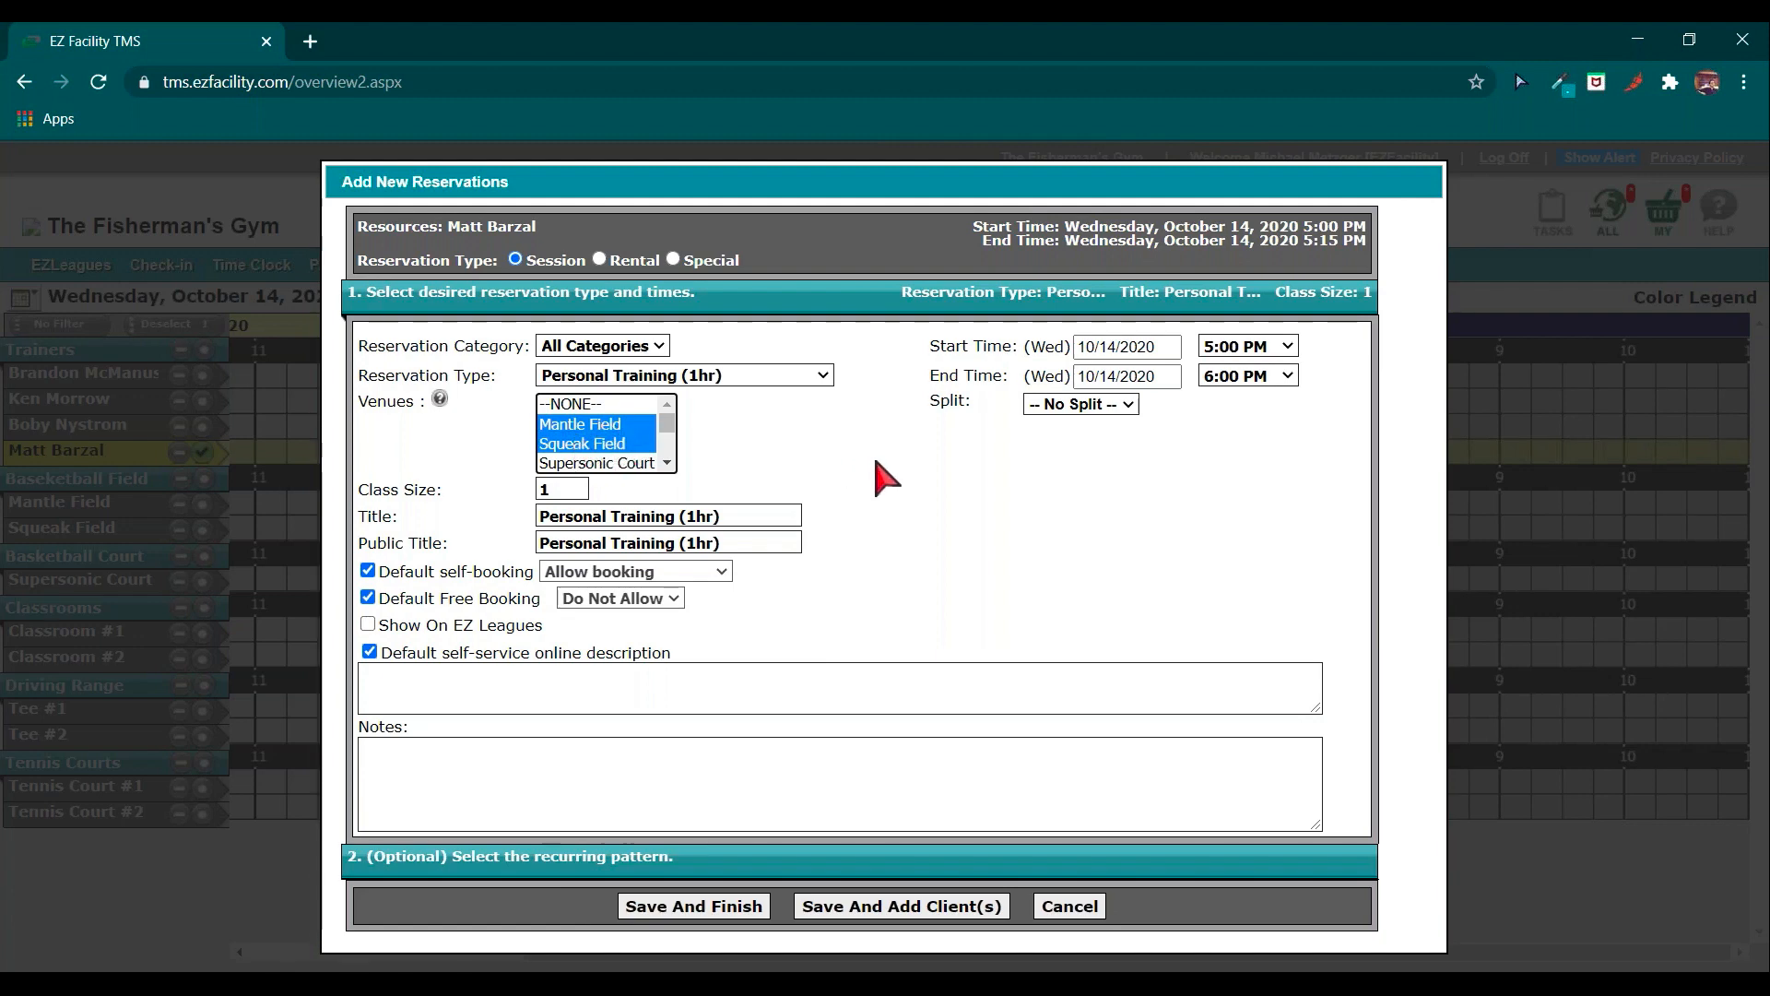
click(623, 441)
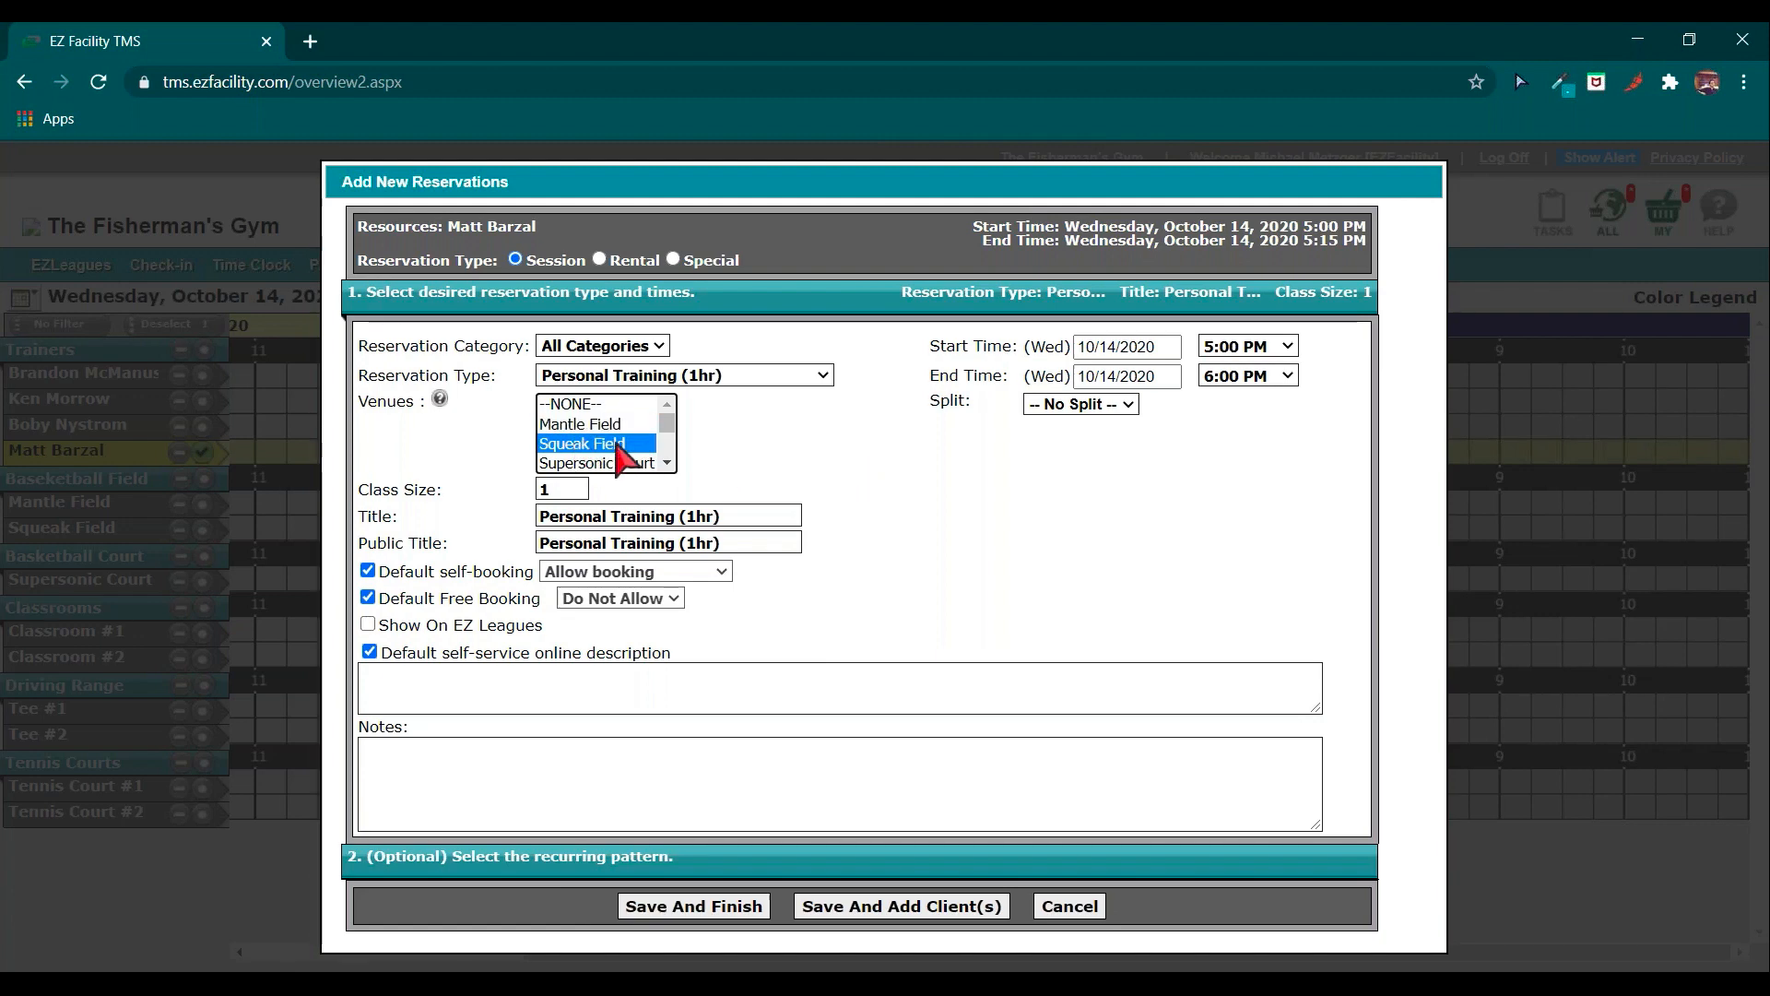
click(616, 424)
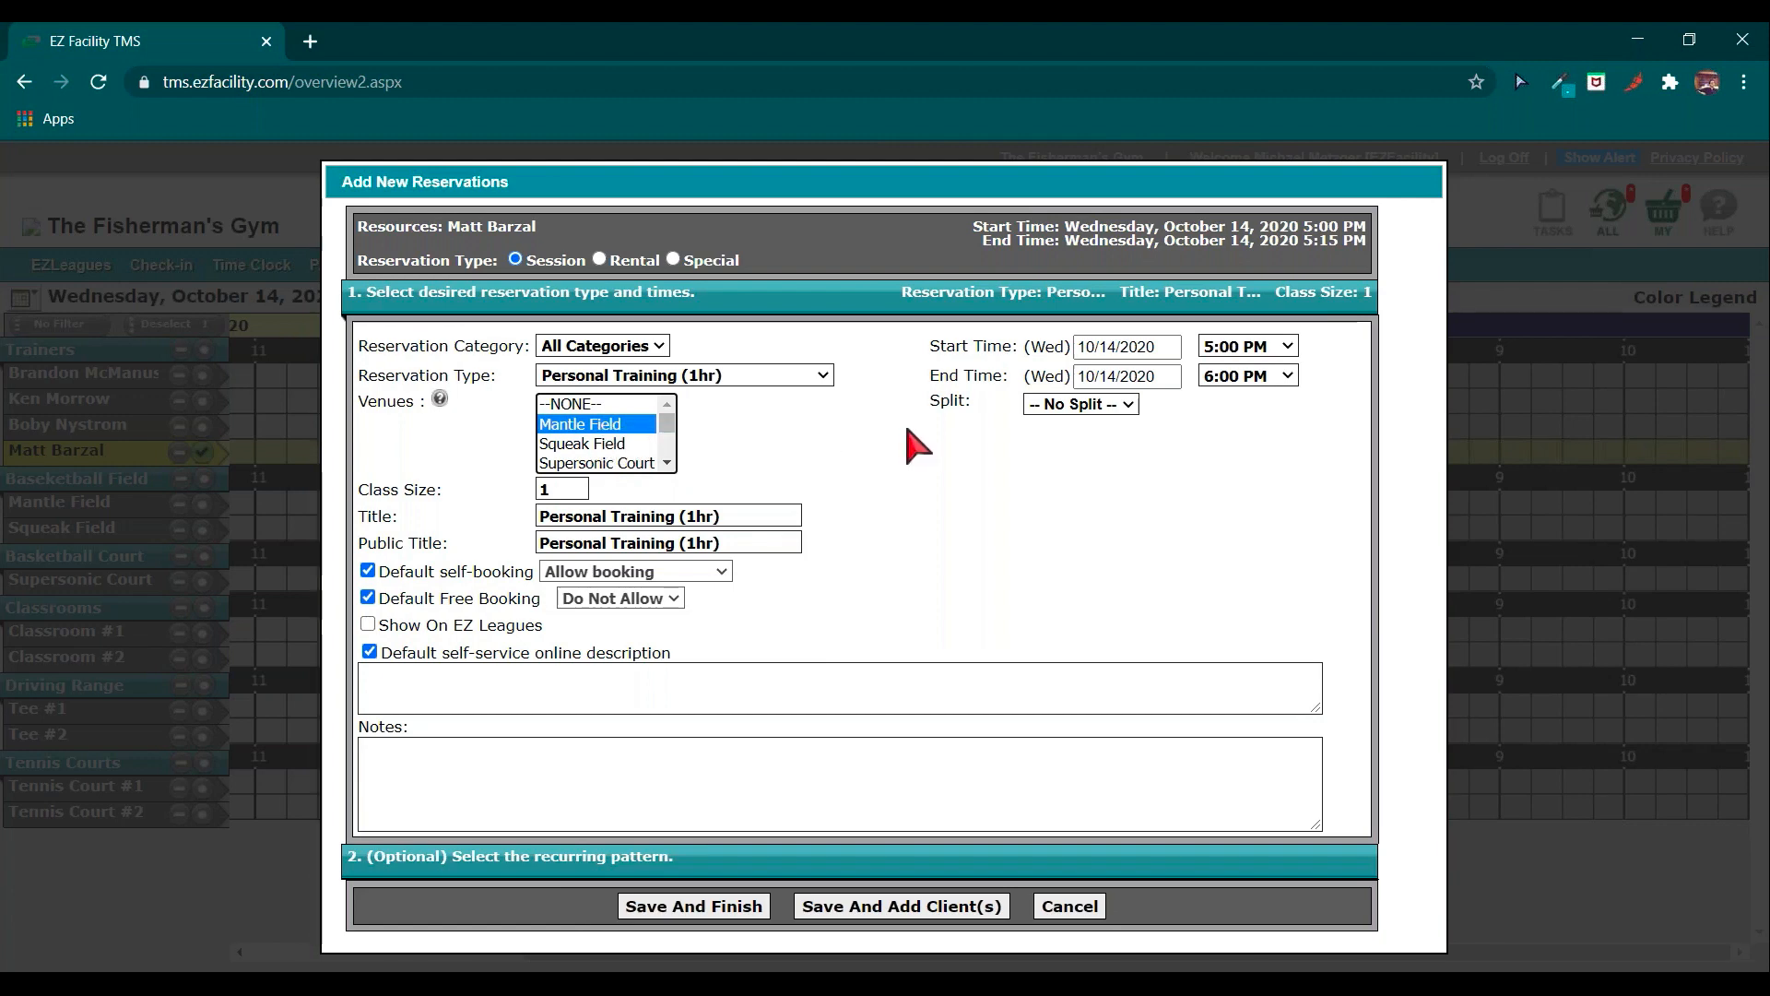
click(1121, 498)
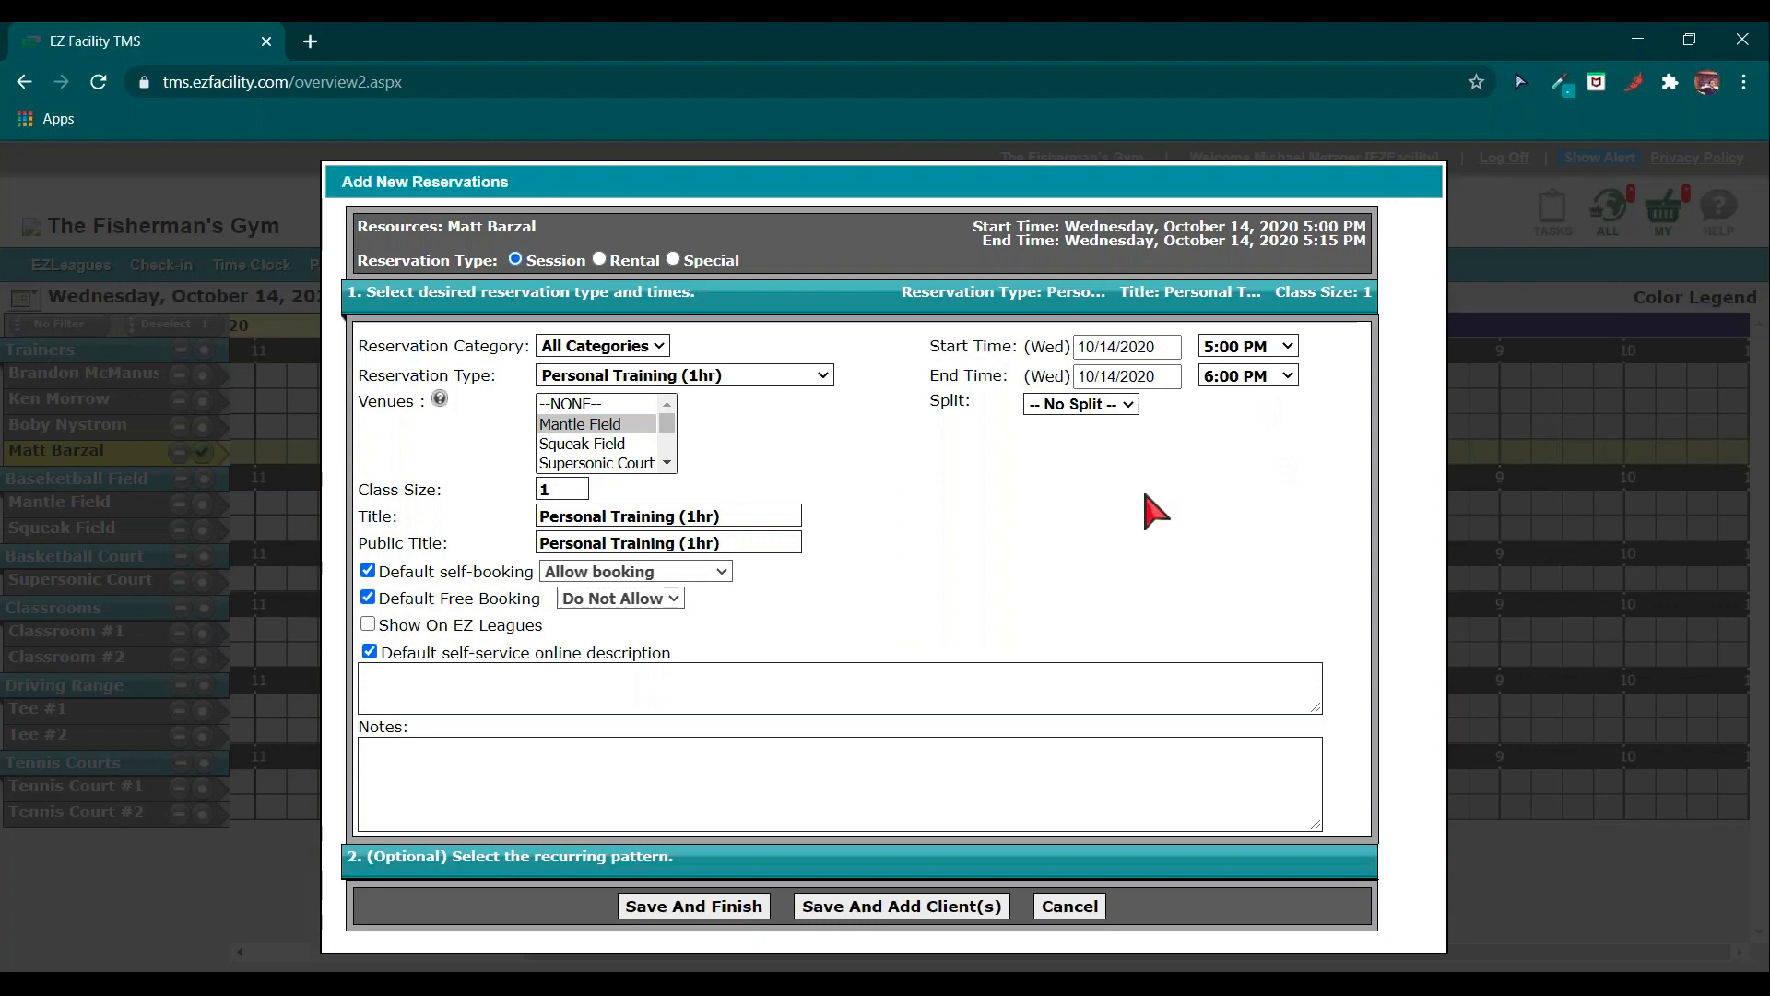
Open the optional recurring pattern settings for the reservation and set the pattern to Weekly.
click(544, 859)
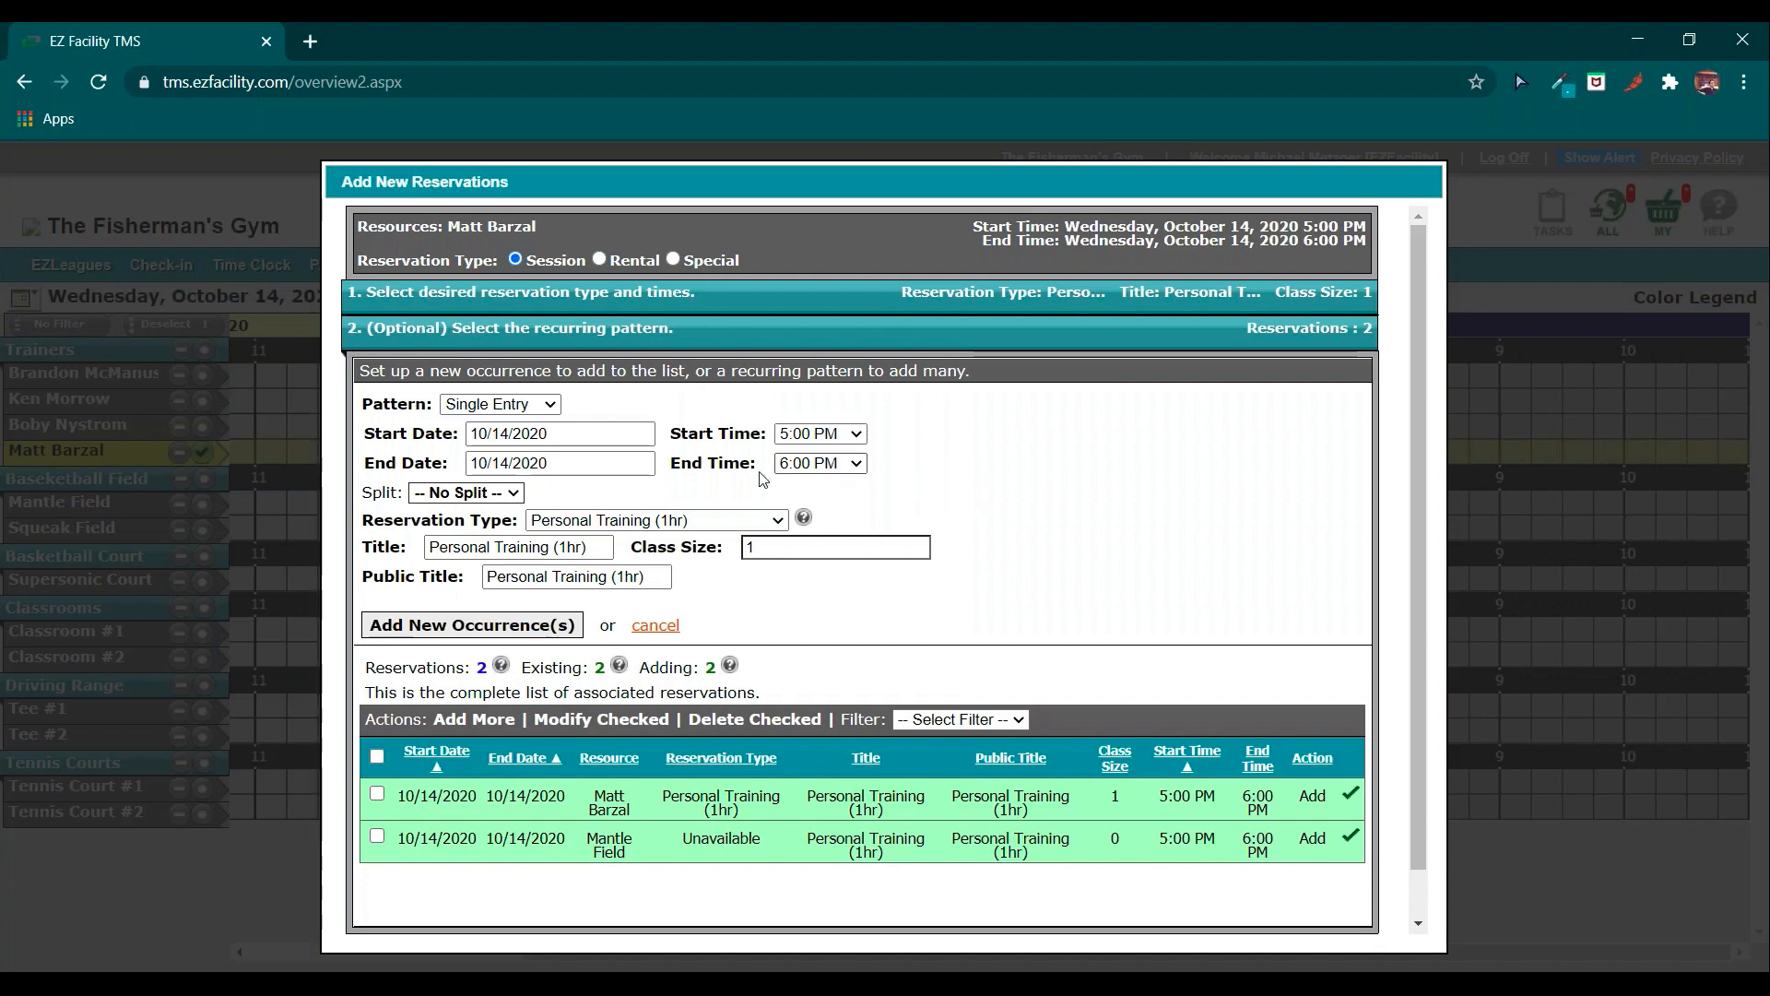
triple_click(412, 422)
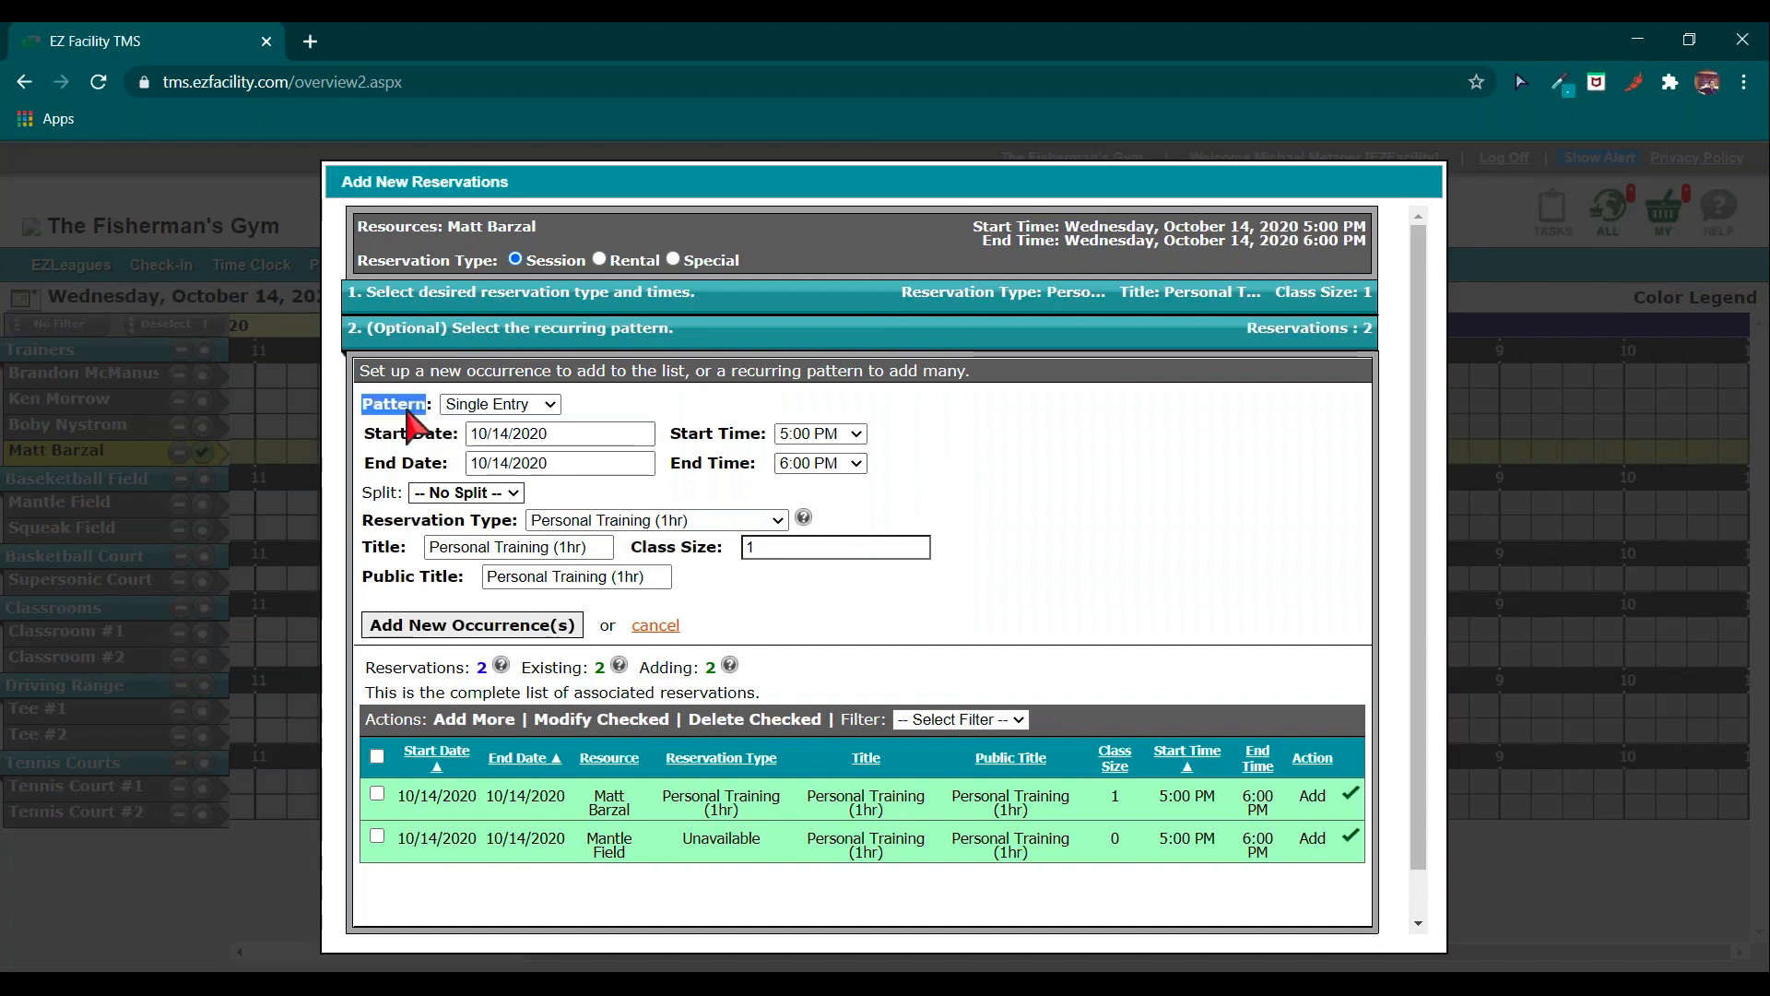
click(645, 404)
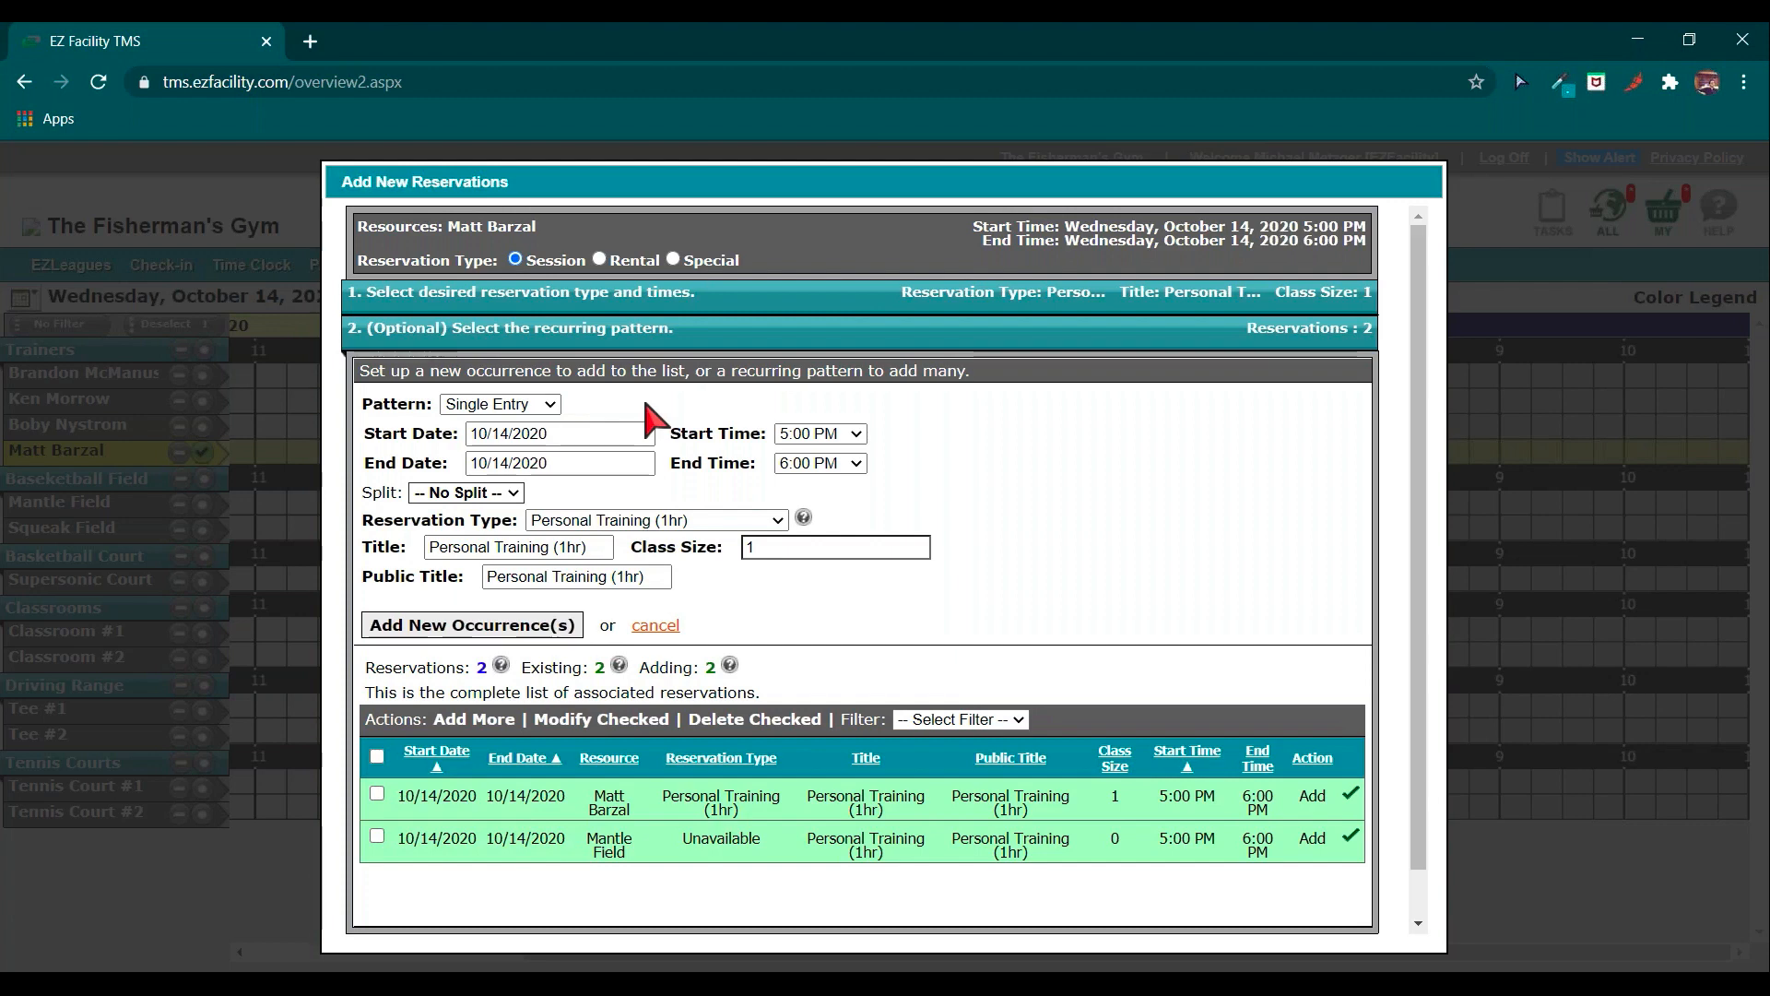
click(516, 404)
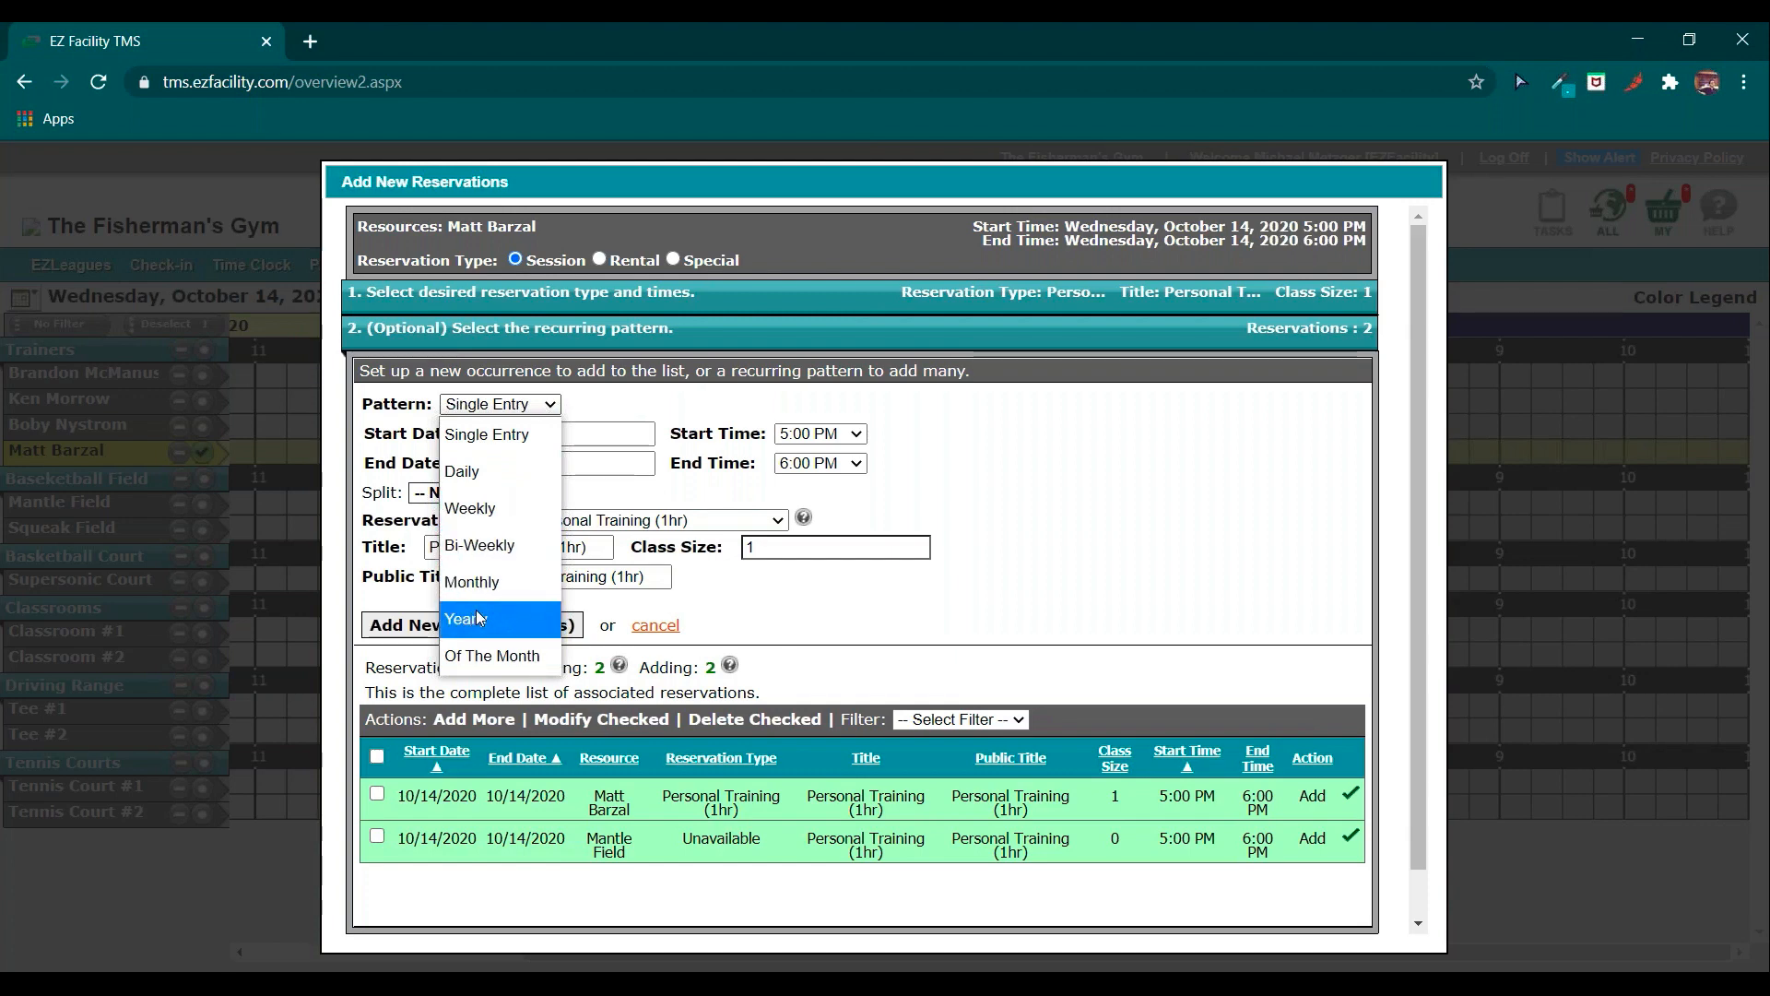
click(470, 508)
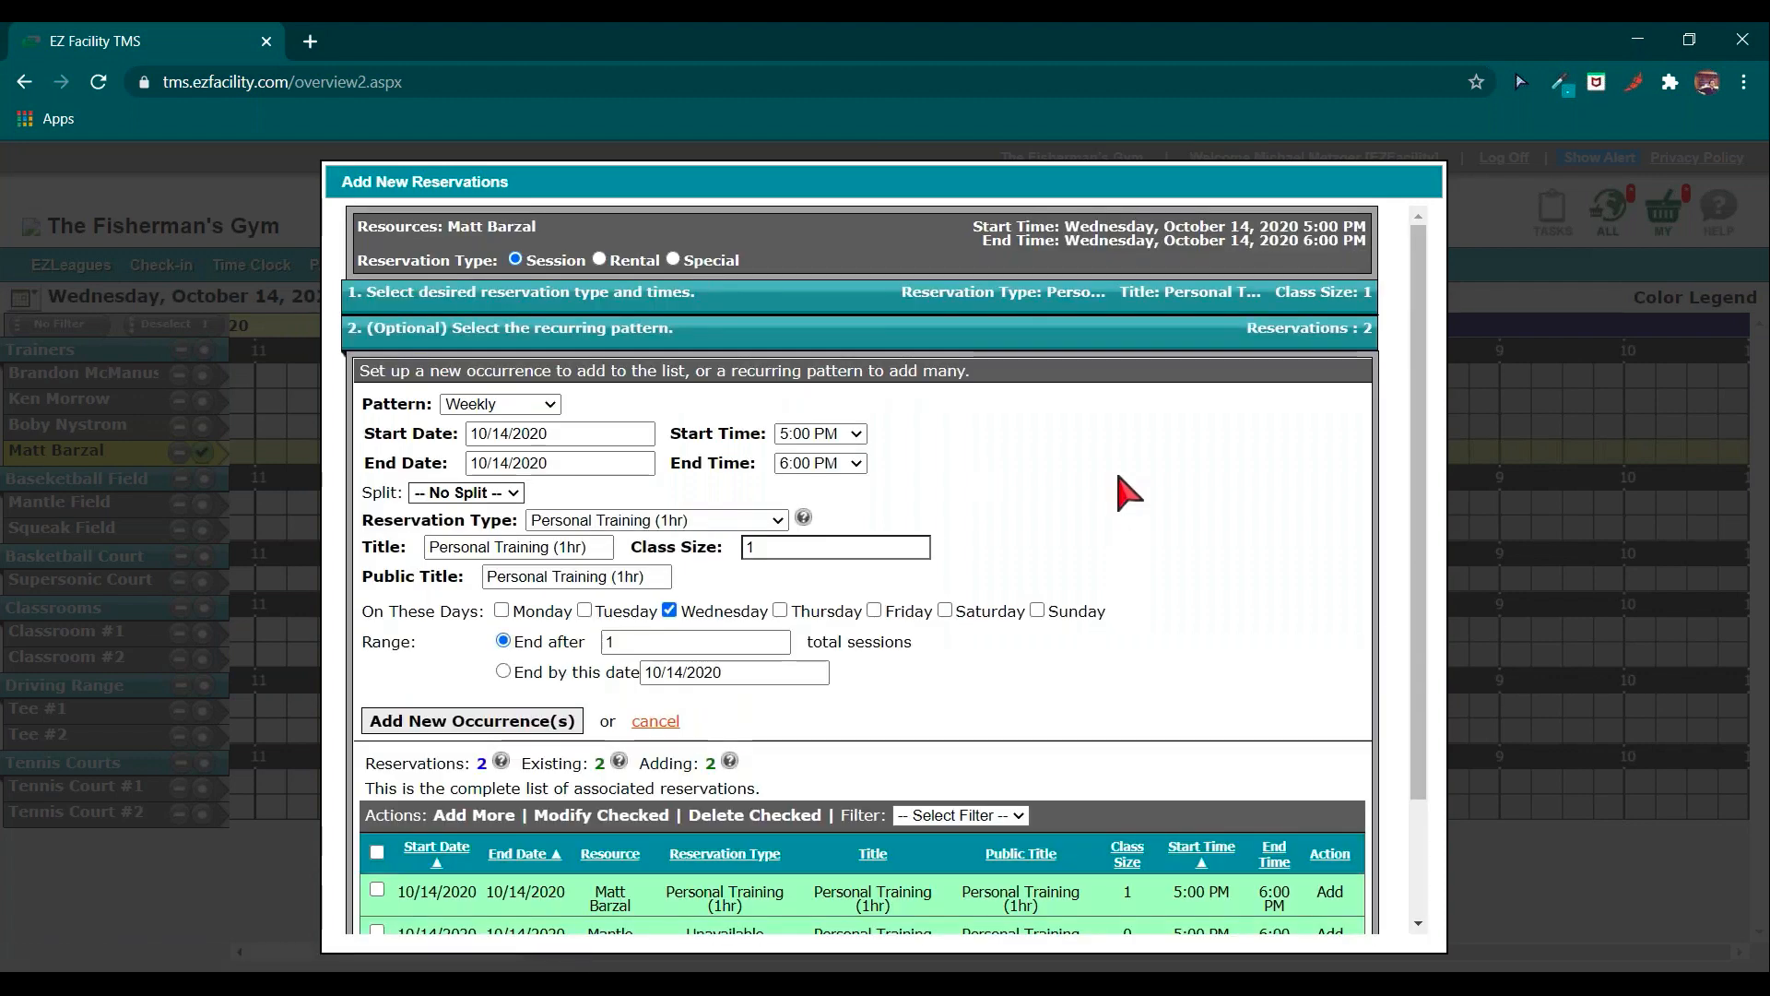
Try adding Friday to the weekly pattern's days, and clear it again.
triple_click(424, 614)
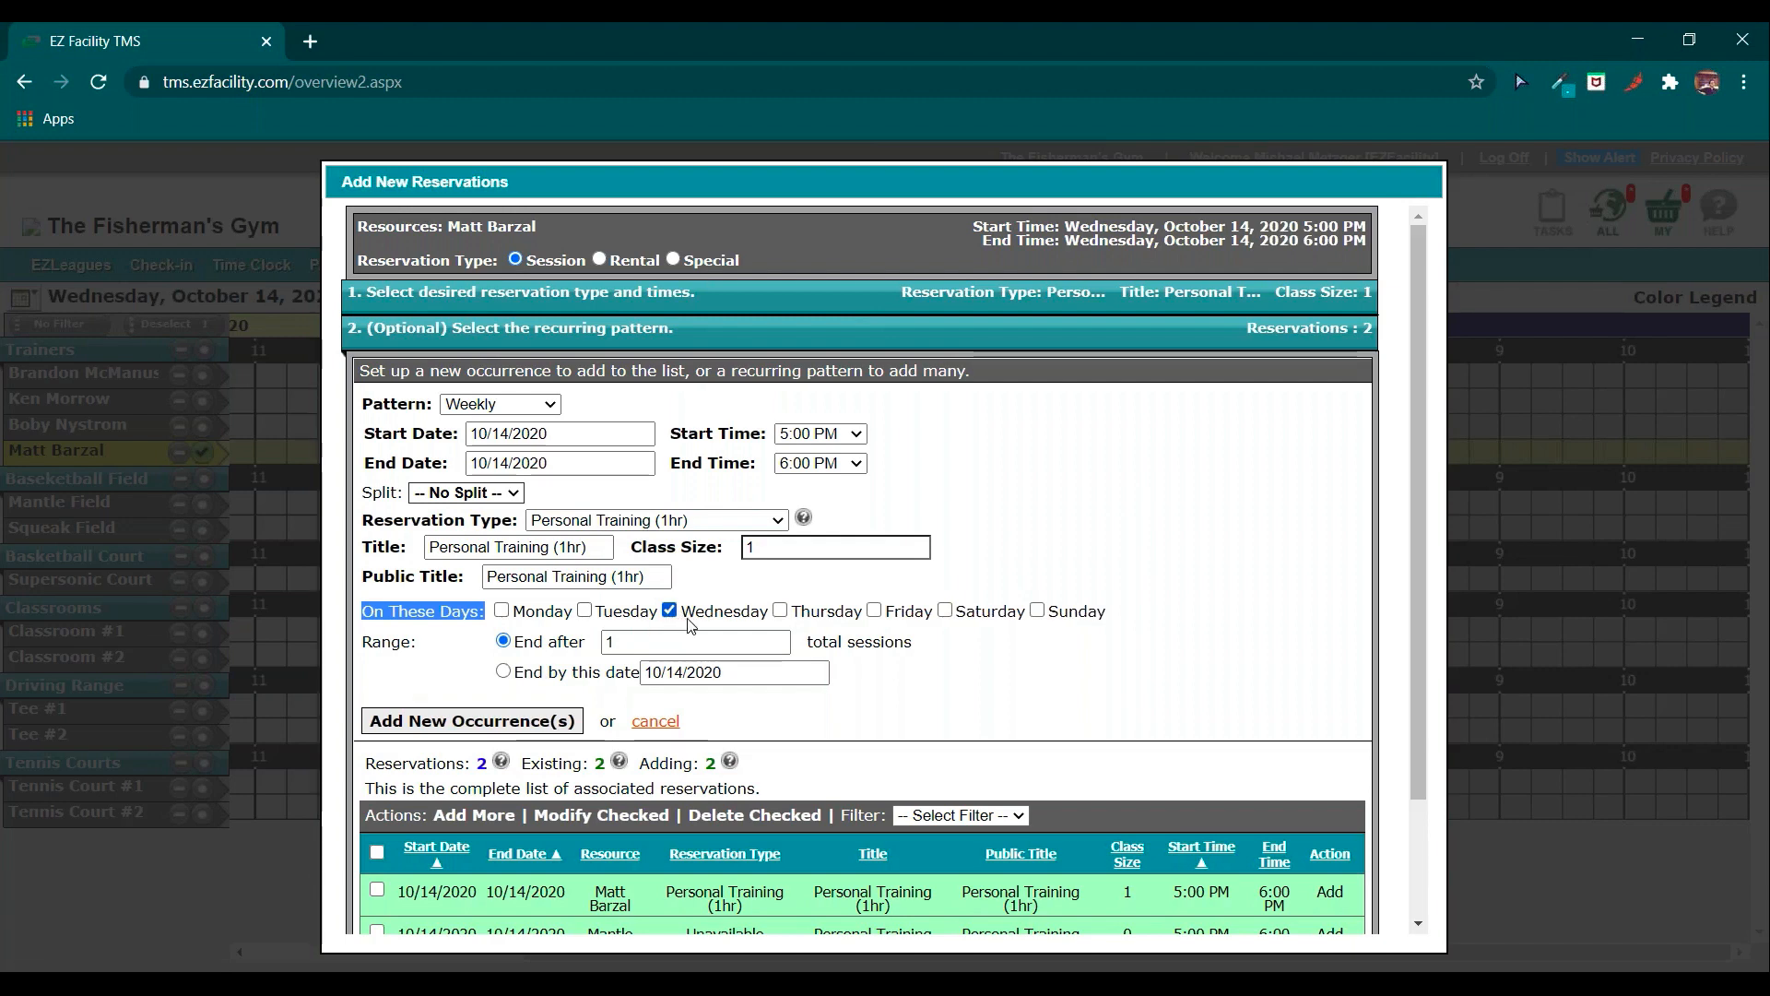
click(874, 610)
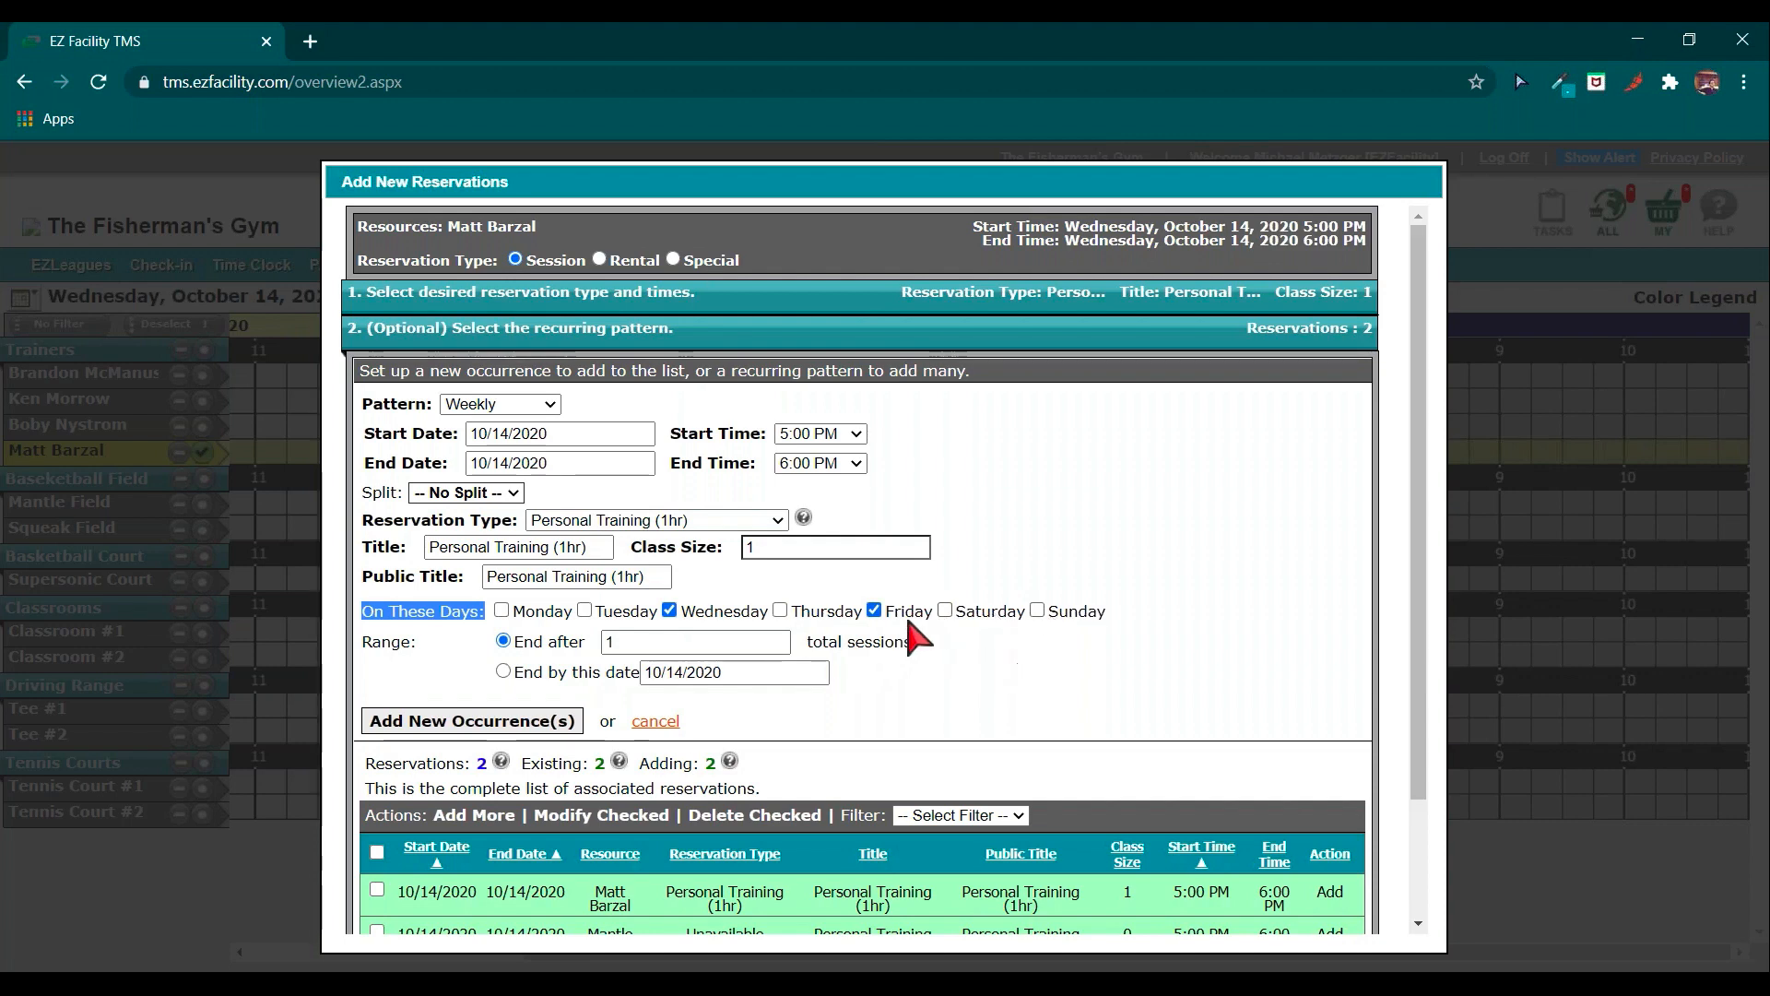
click(874, 610)
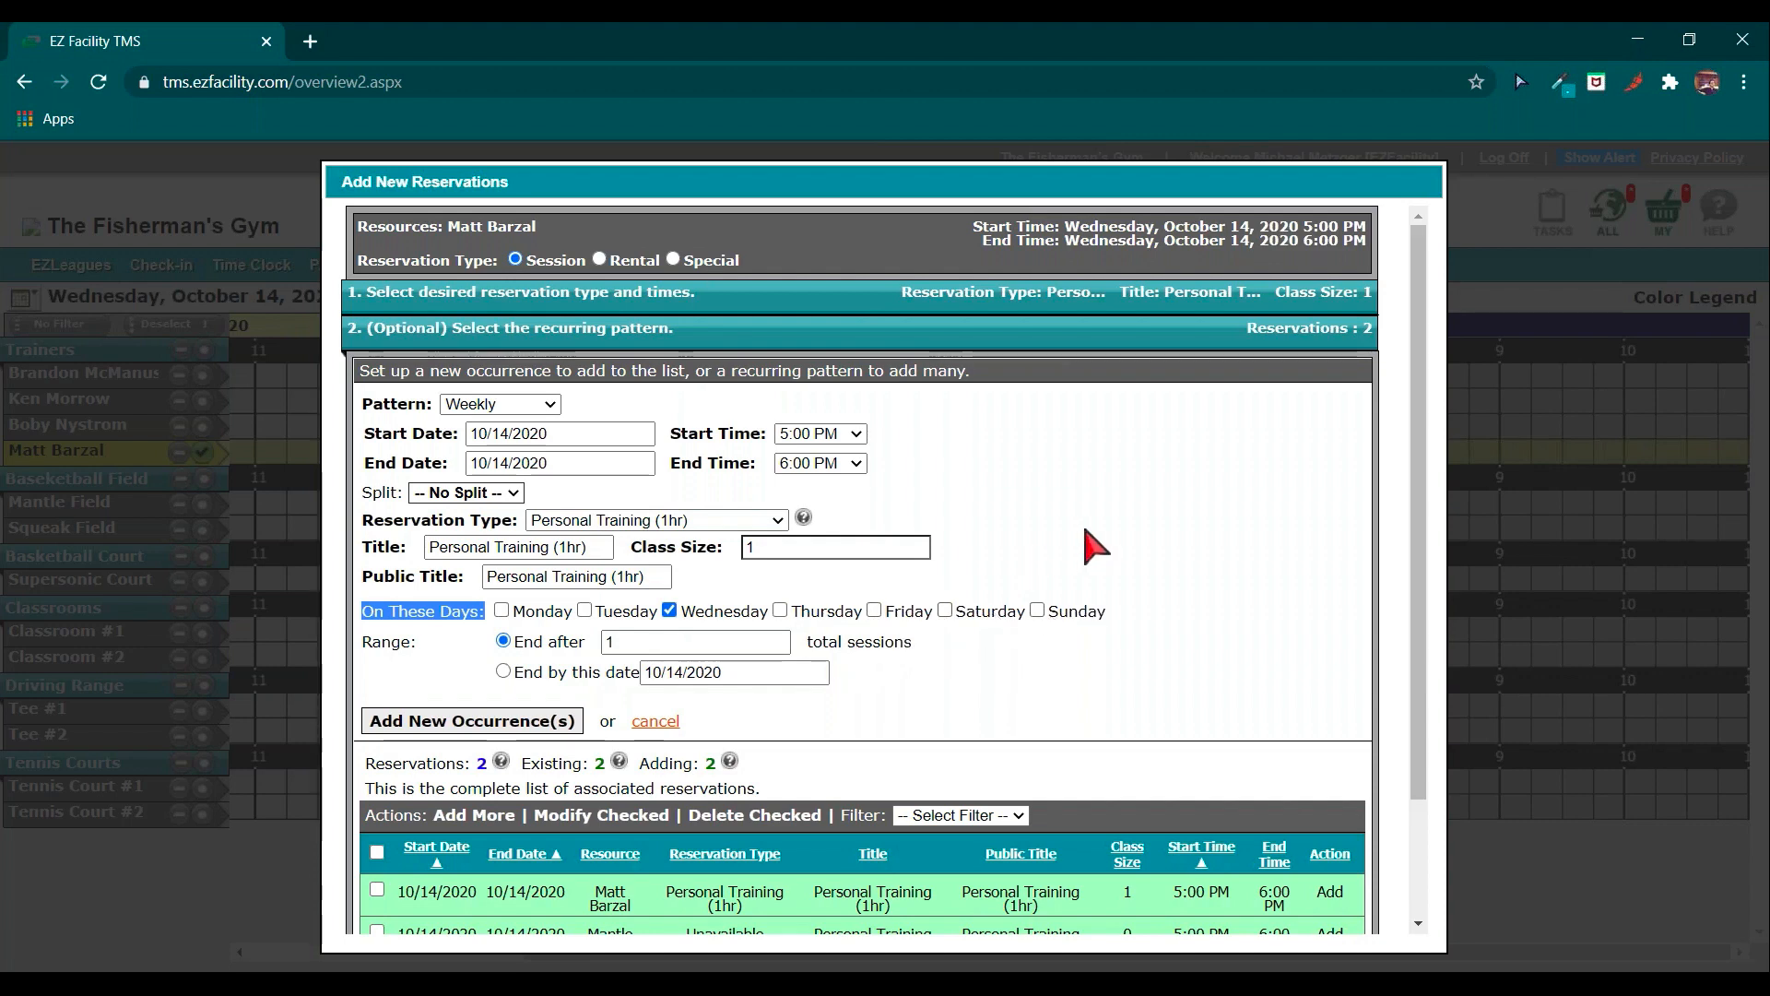
Set the weekly pattern's range to end after 20 total sessions.
triple_click(397, 645)
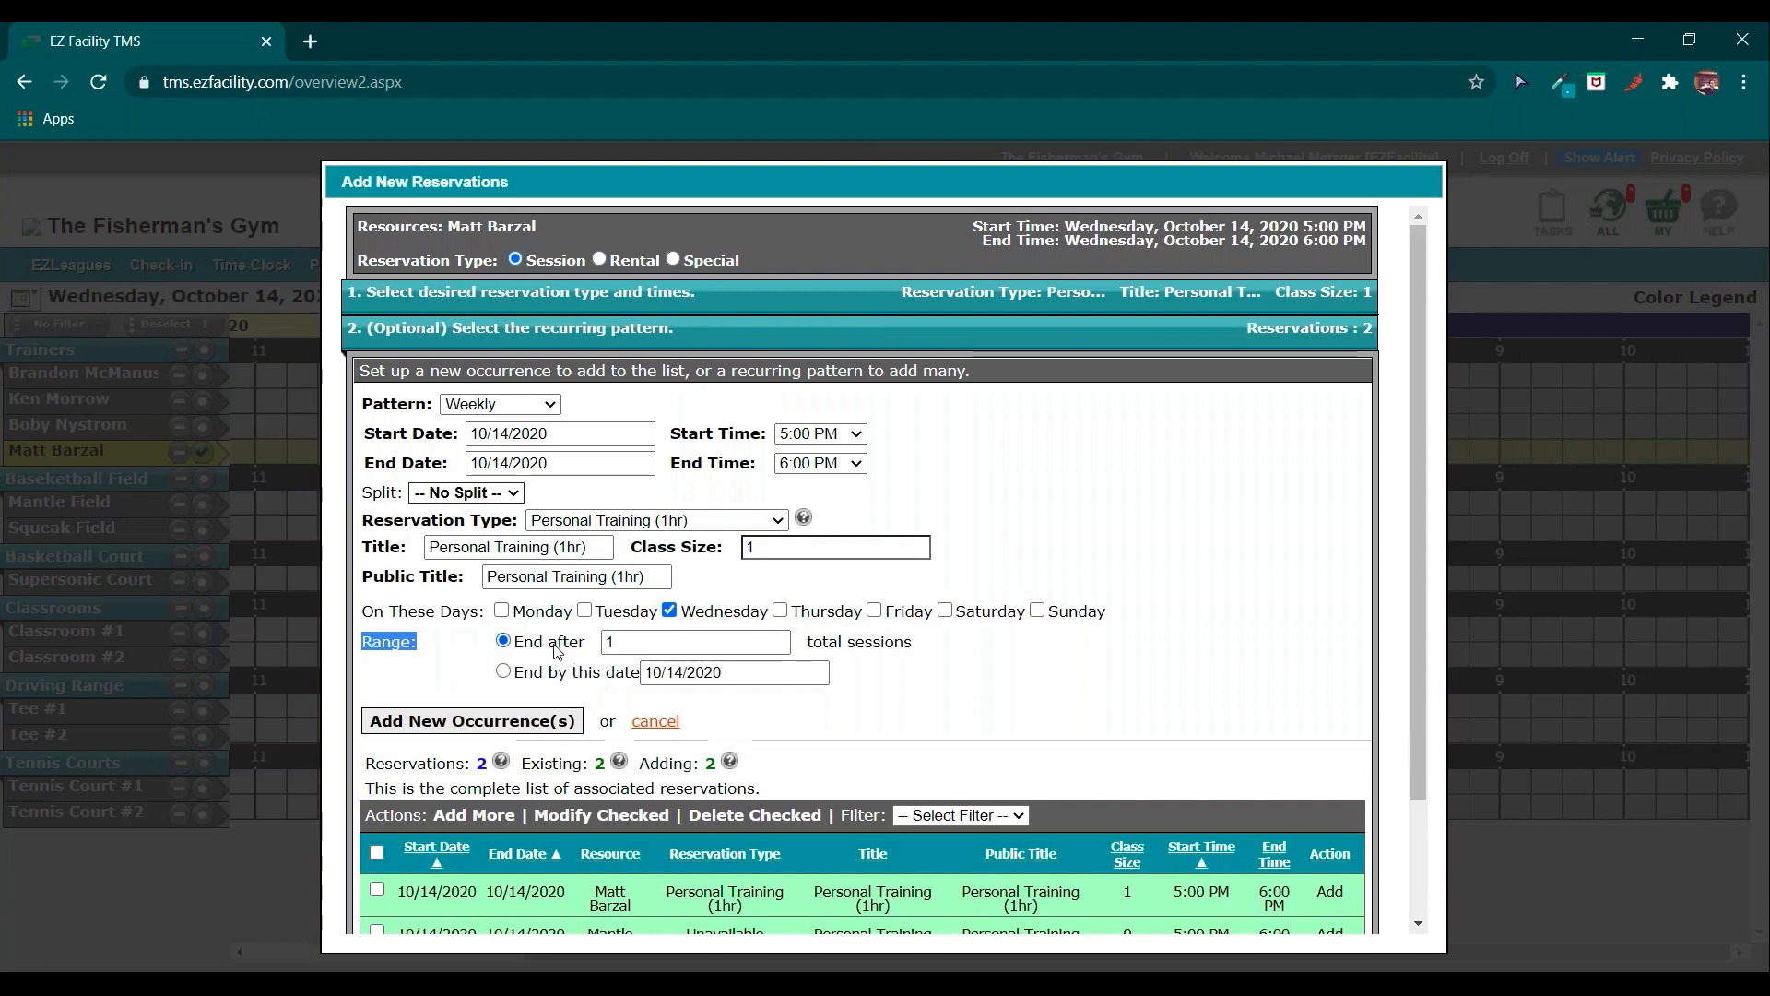
double_click(632, 643)
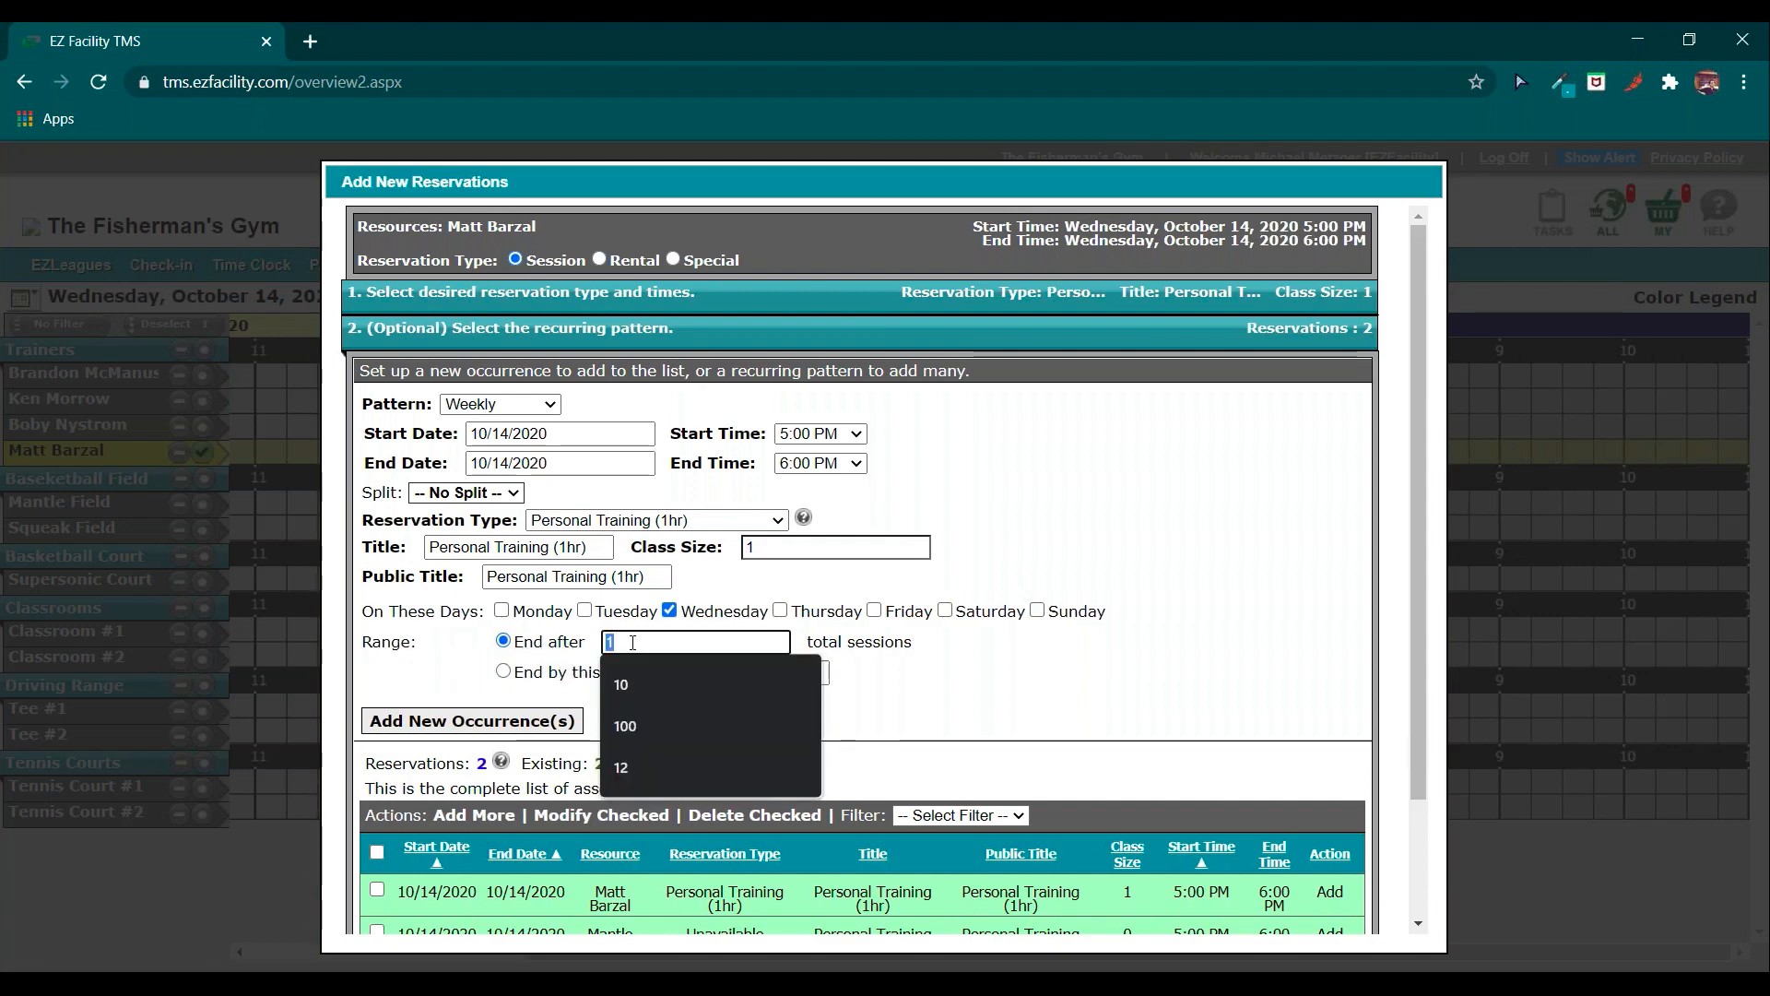
text(20)
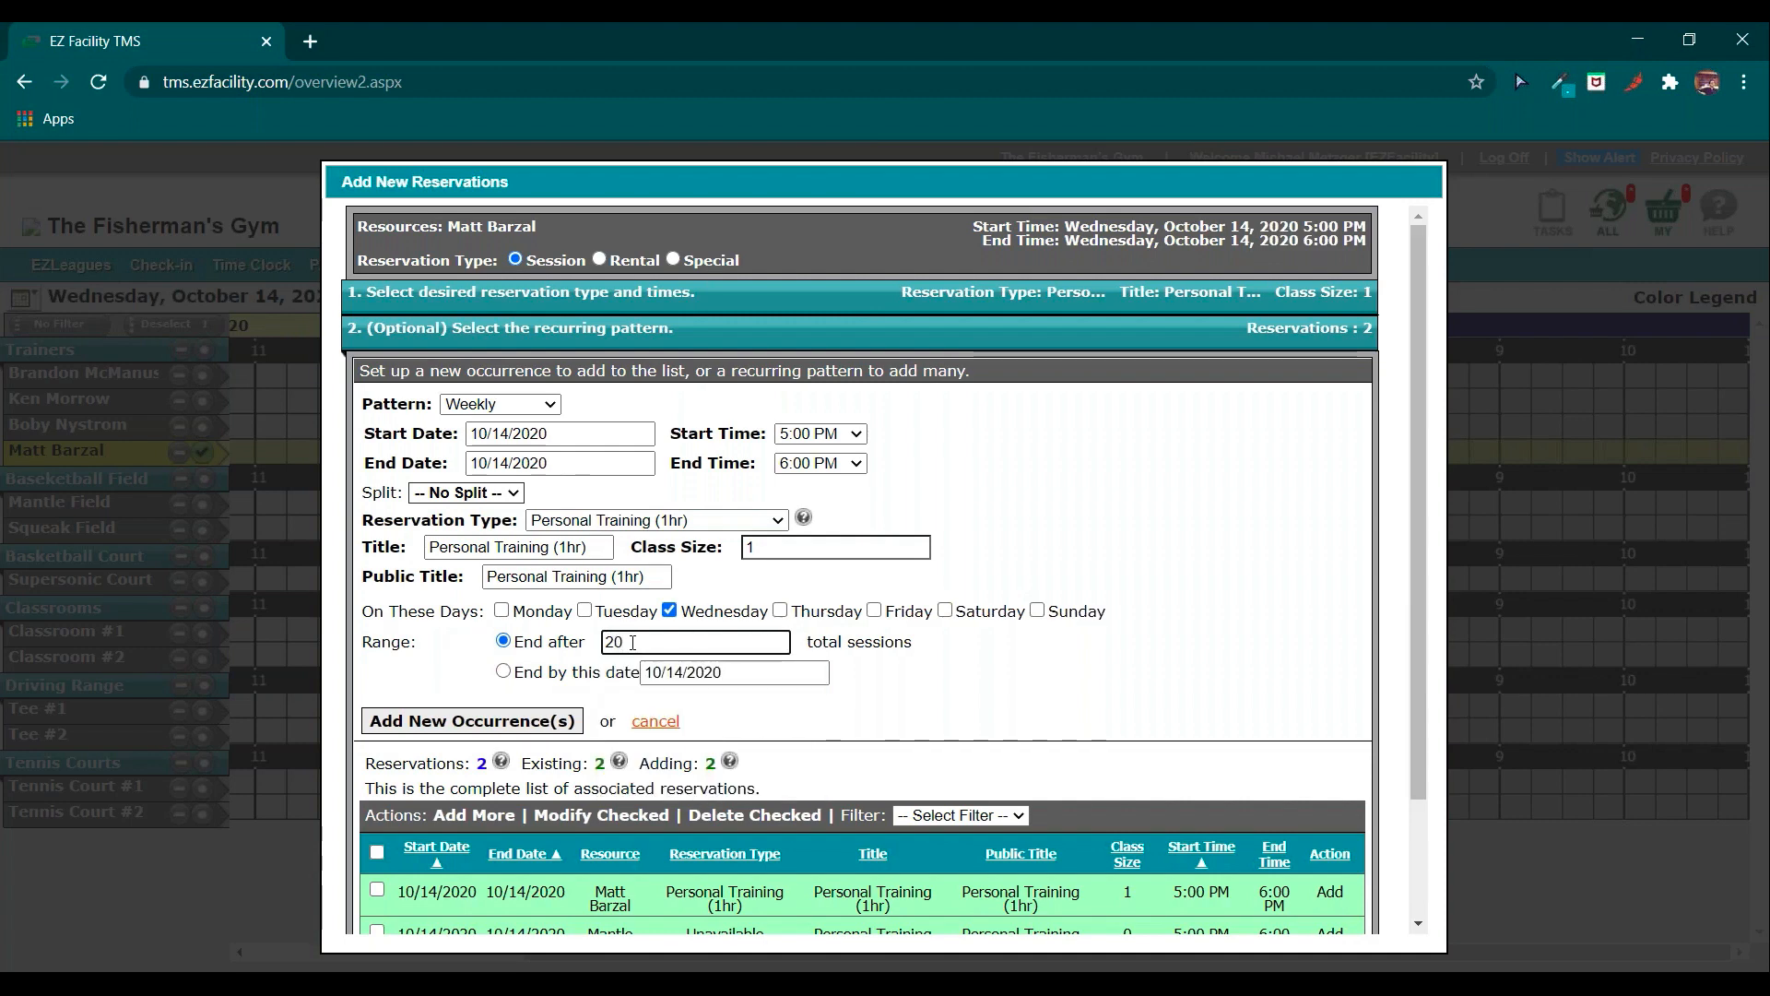
click(974, 703)
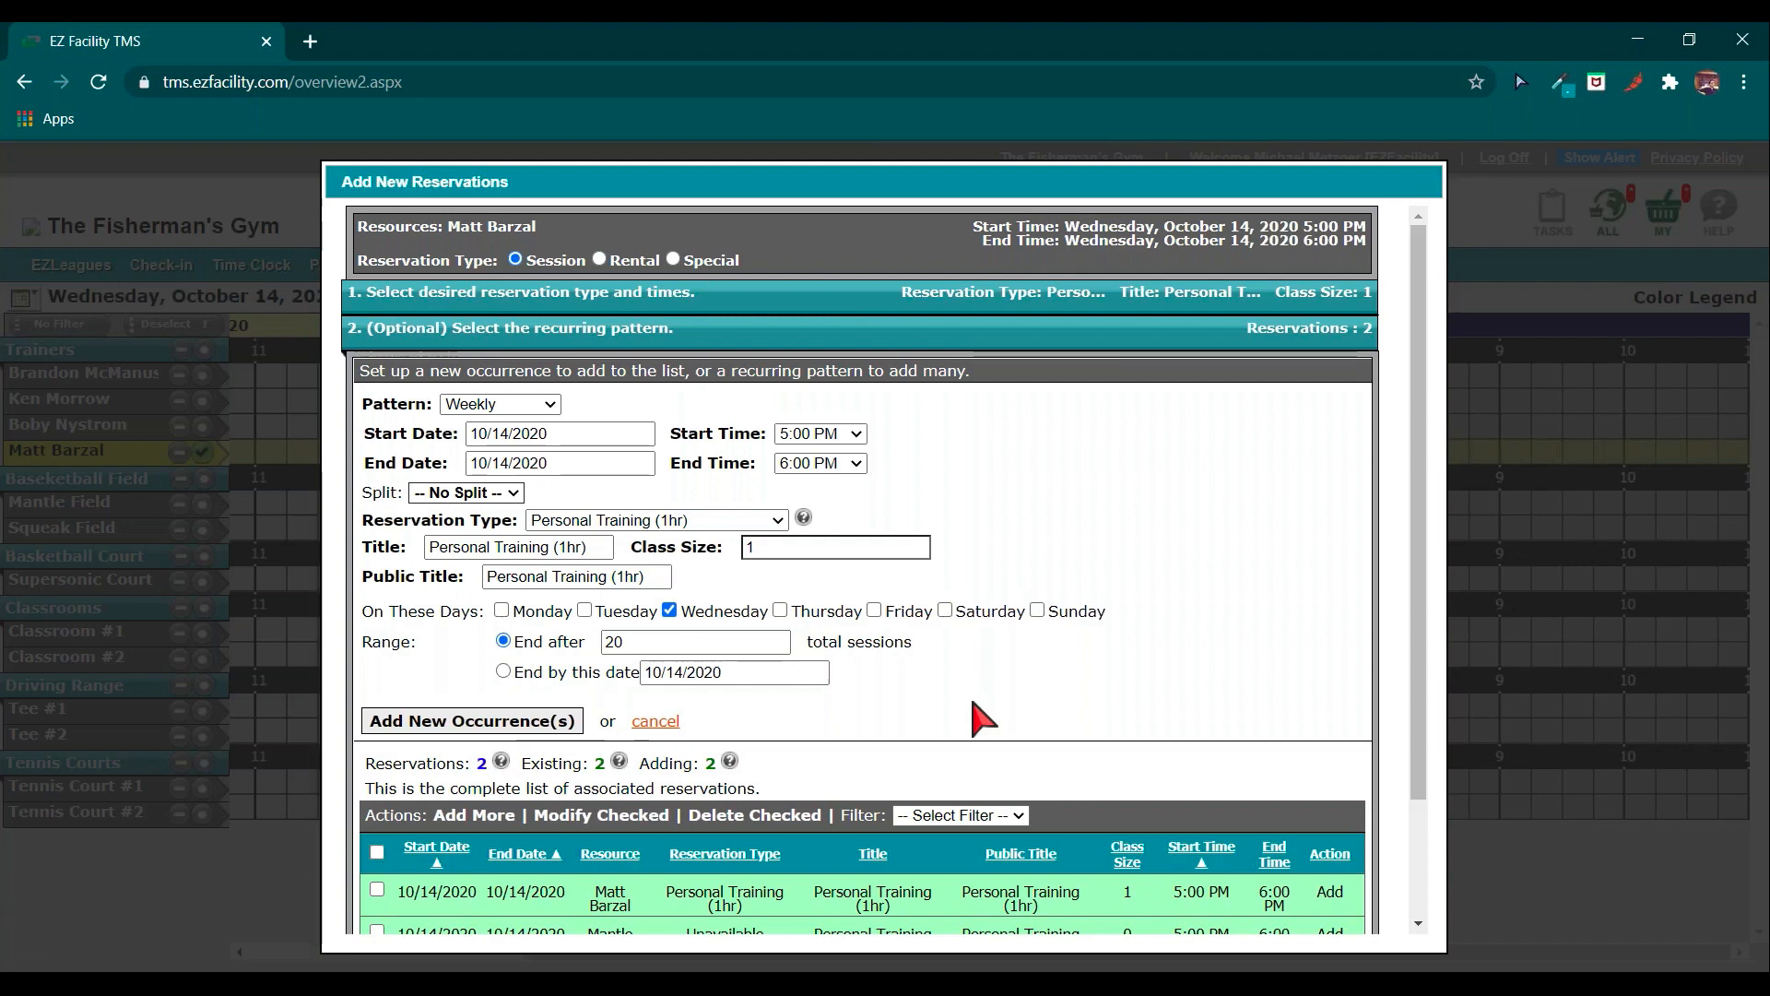
Switch the weekly pattern's range to end by a date and choose 12/30/2020.
triple_click(562, 681)
click(904, 692)
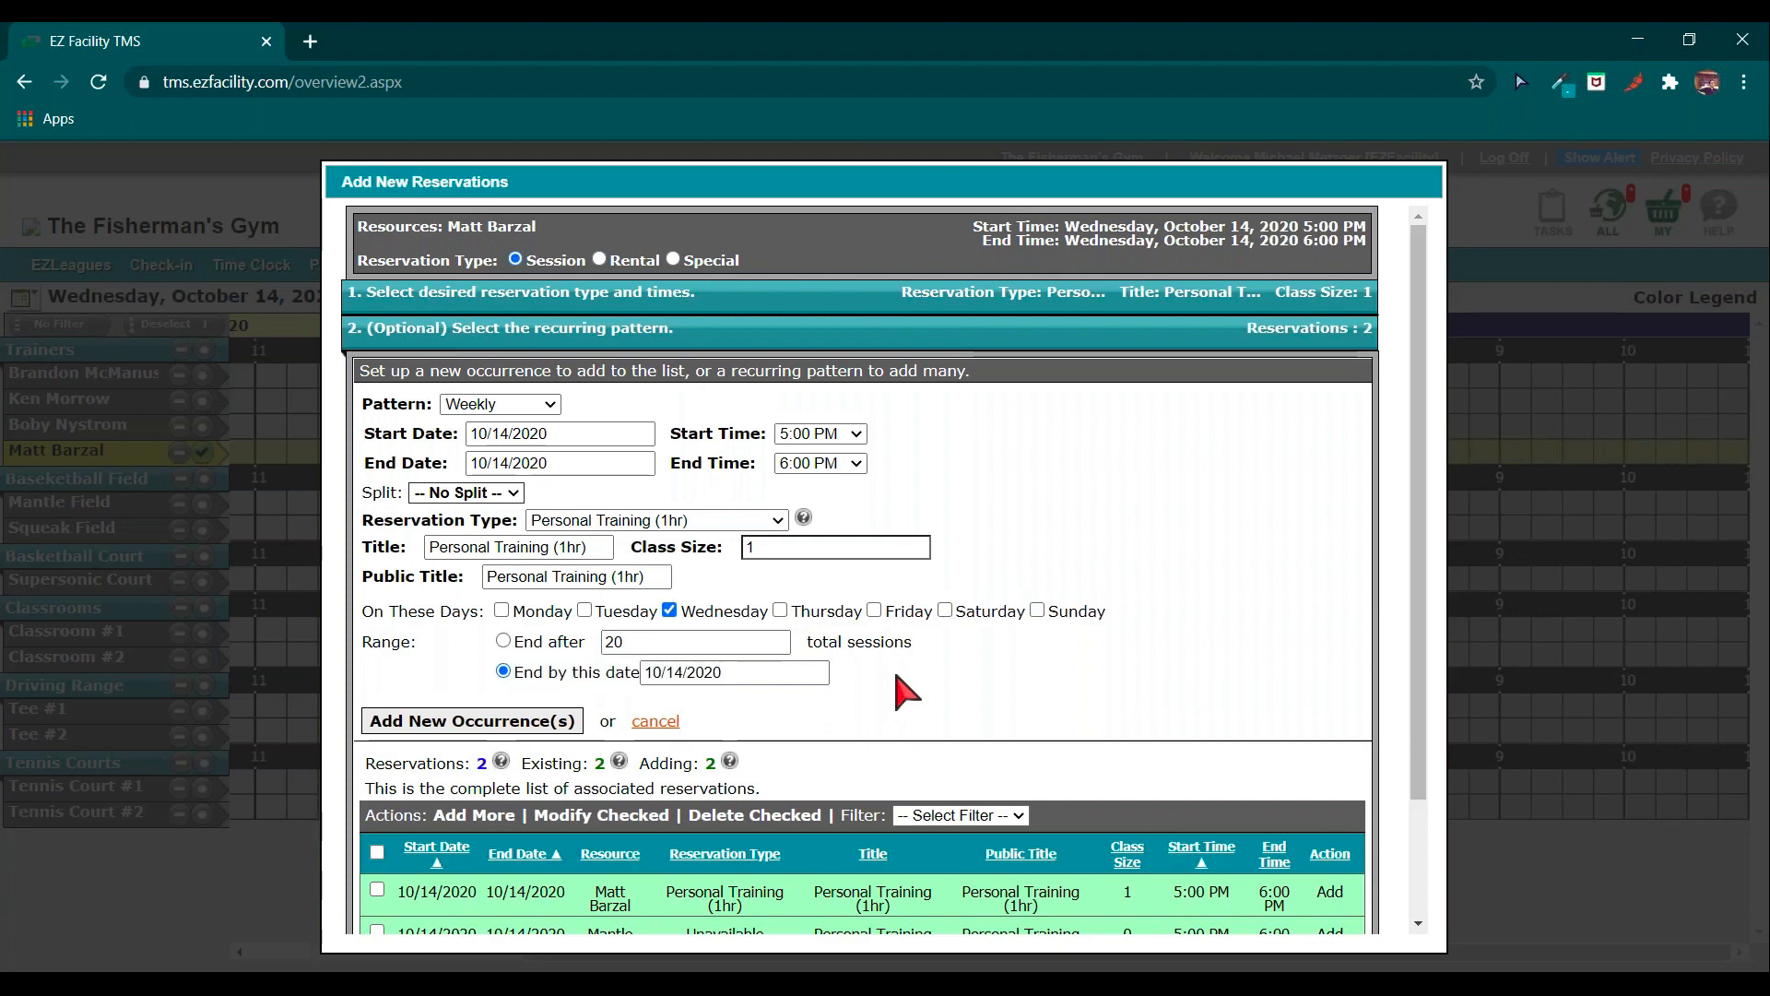
click(815, 673)
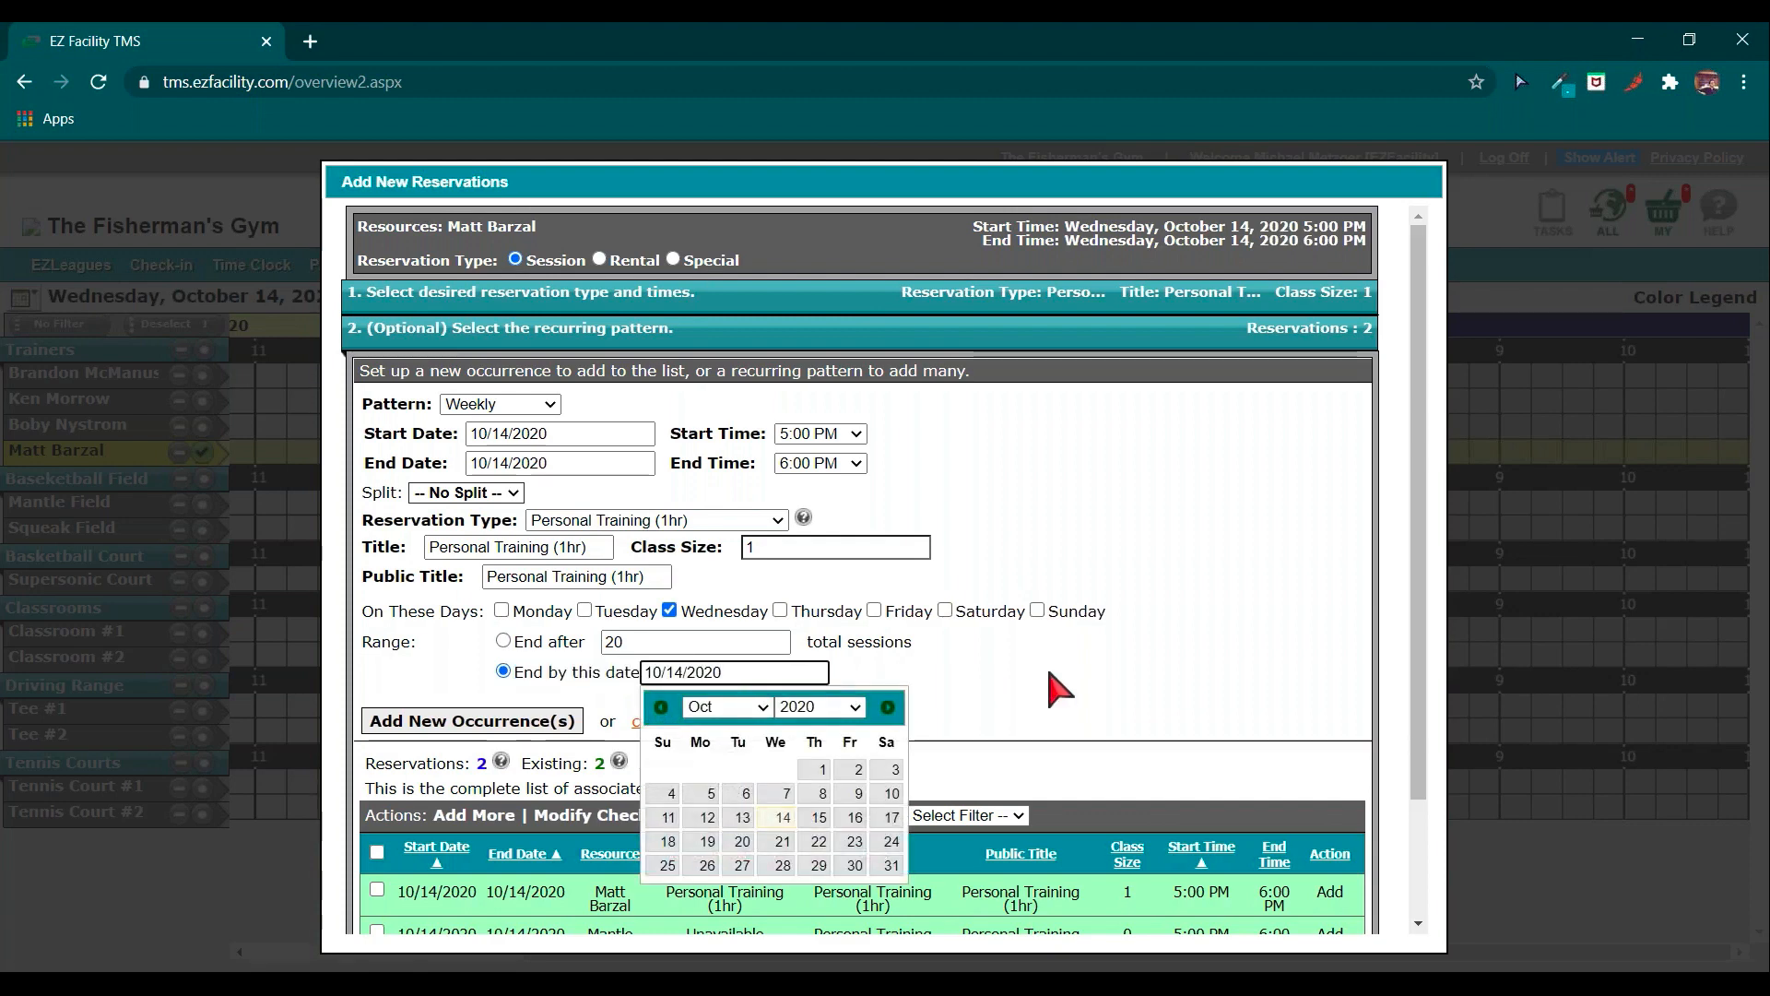
scroll(1060, 690, down, 1)
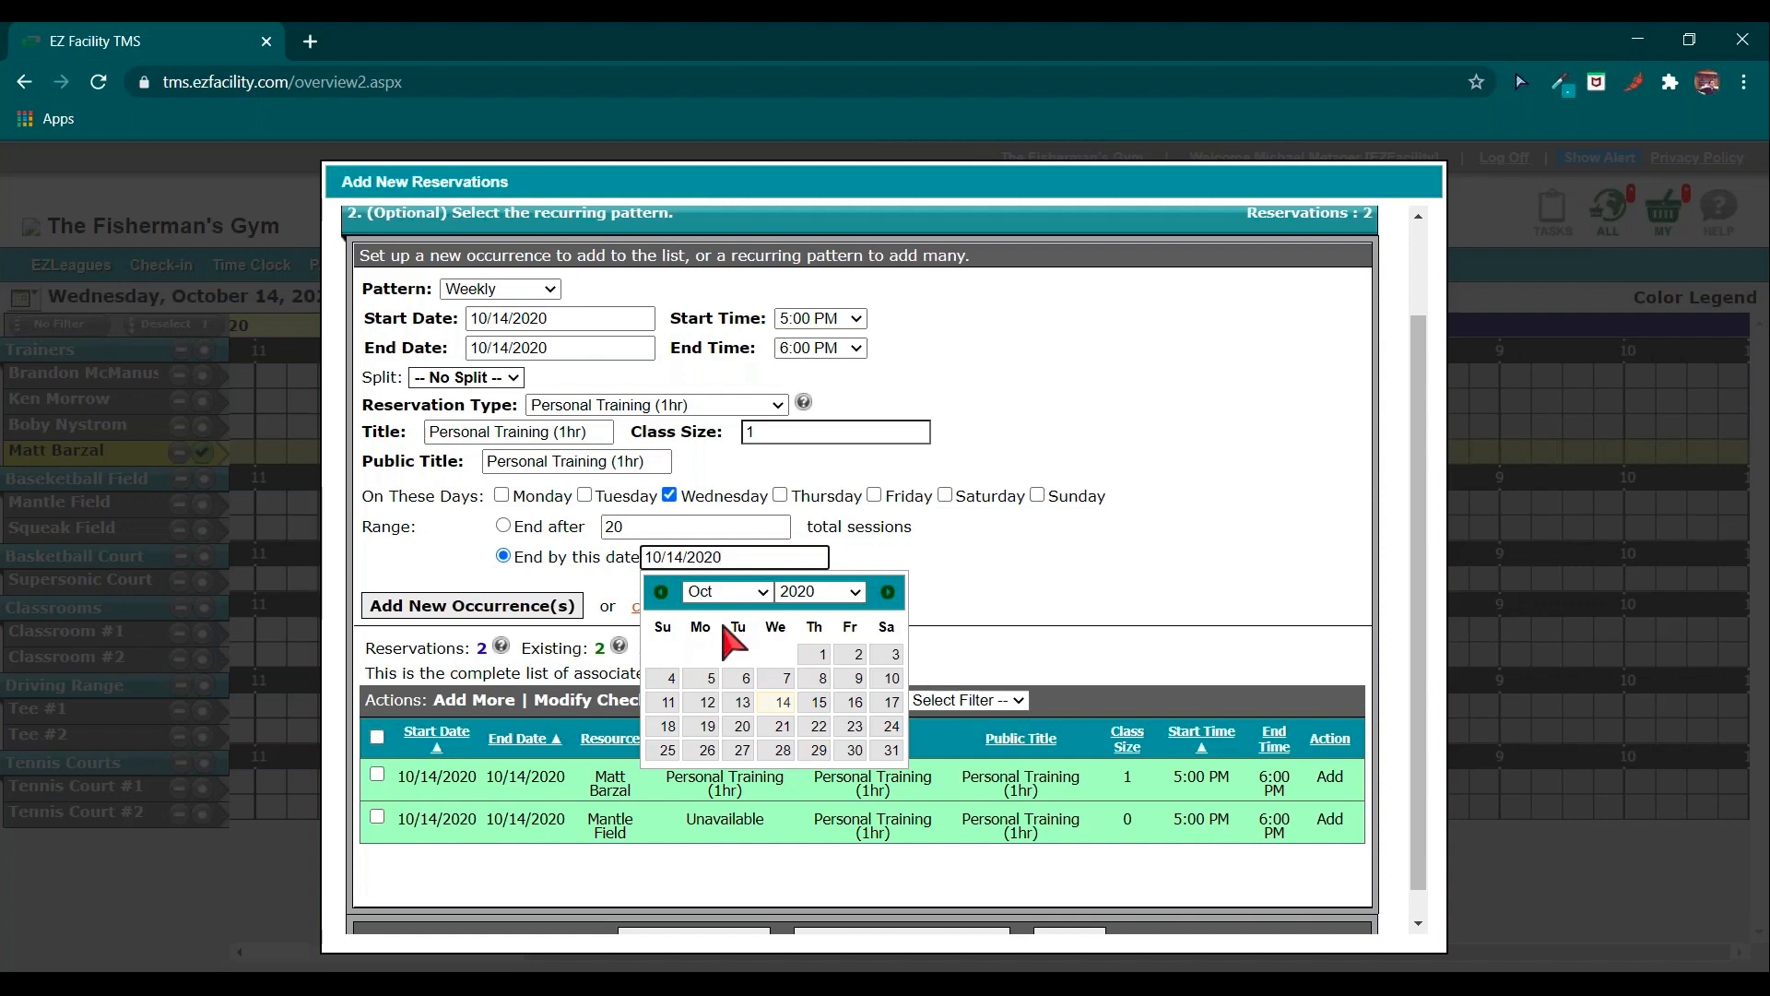
click(887, 592)
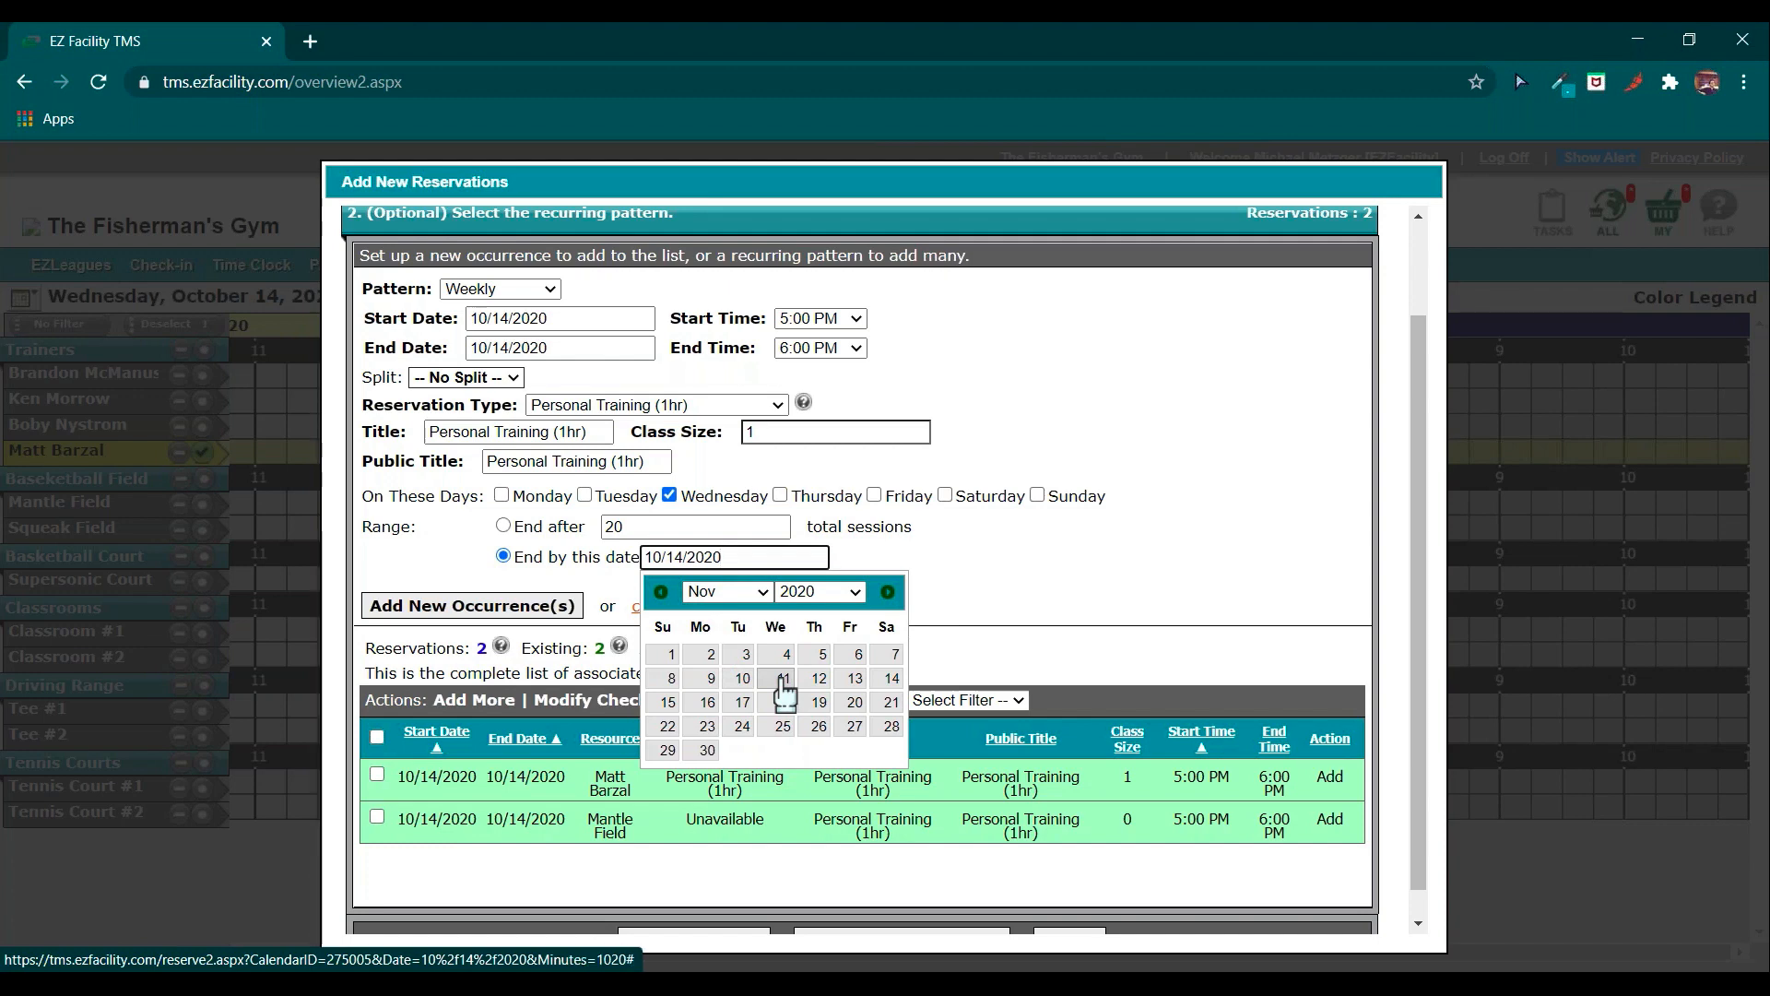
click(886, 592)
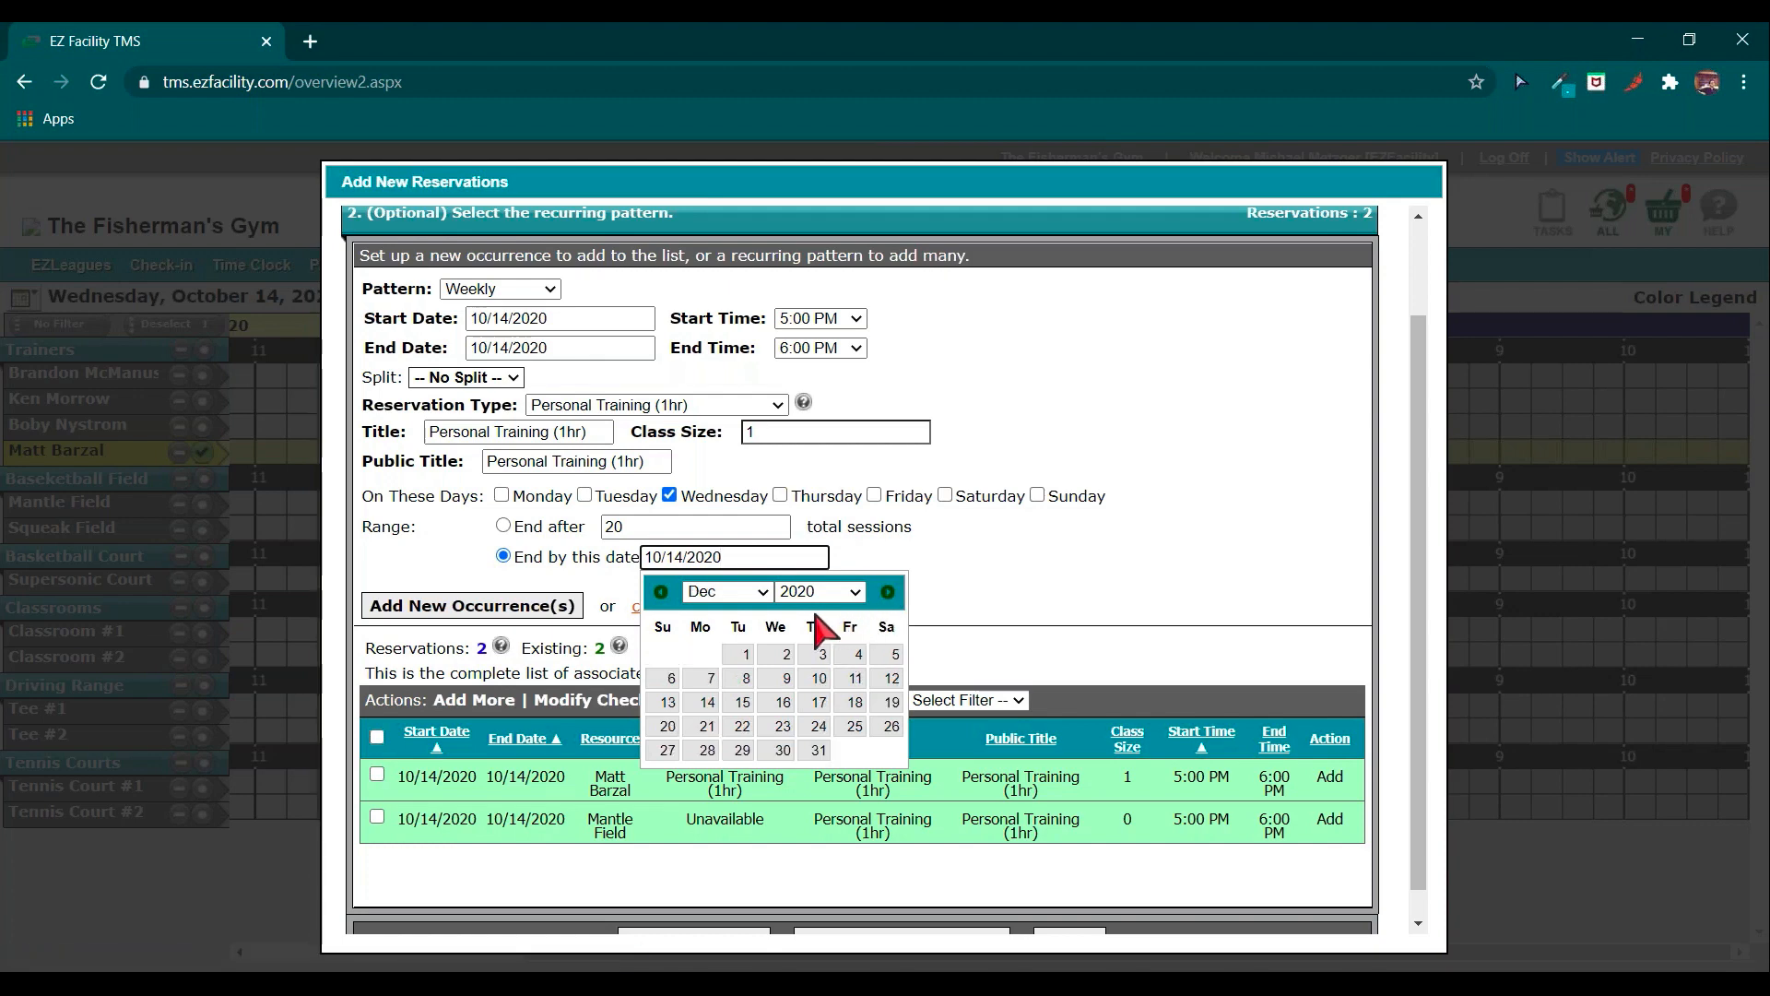
click(781, 755)
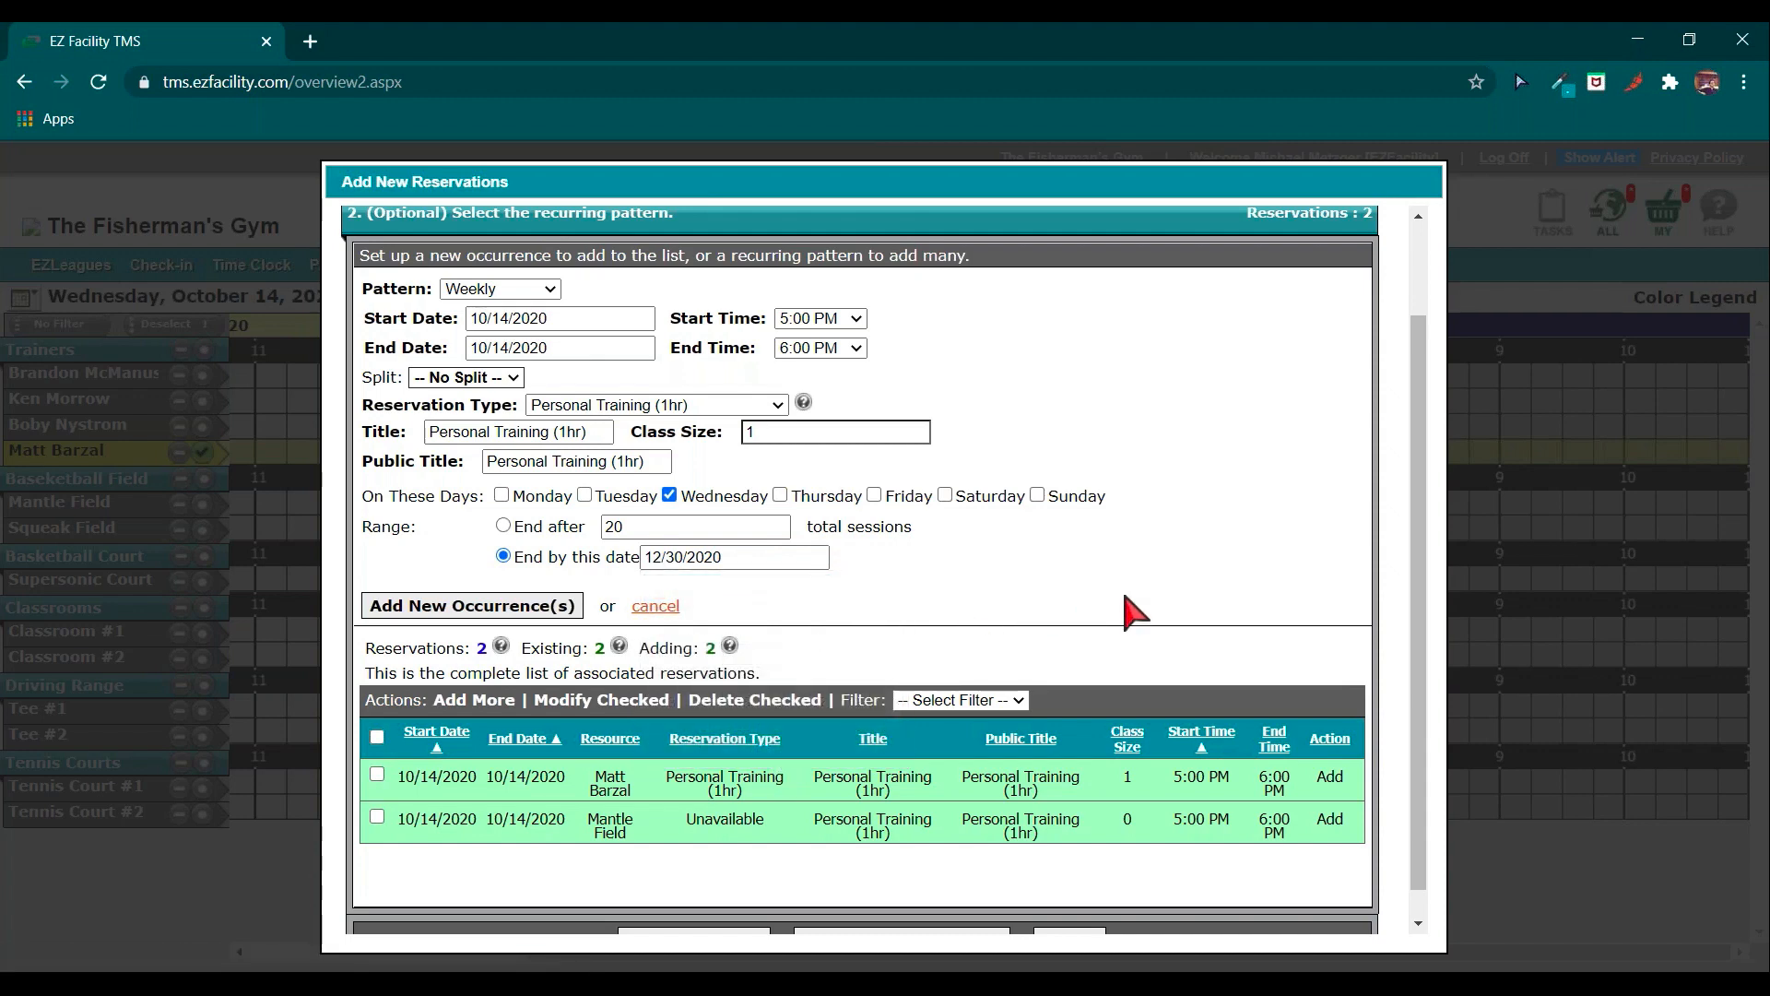
Review the weekly pattern's type, days, range, dates, times and reservation details before adding the occurrences.
triple_click(399, 293)
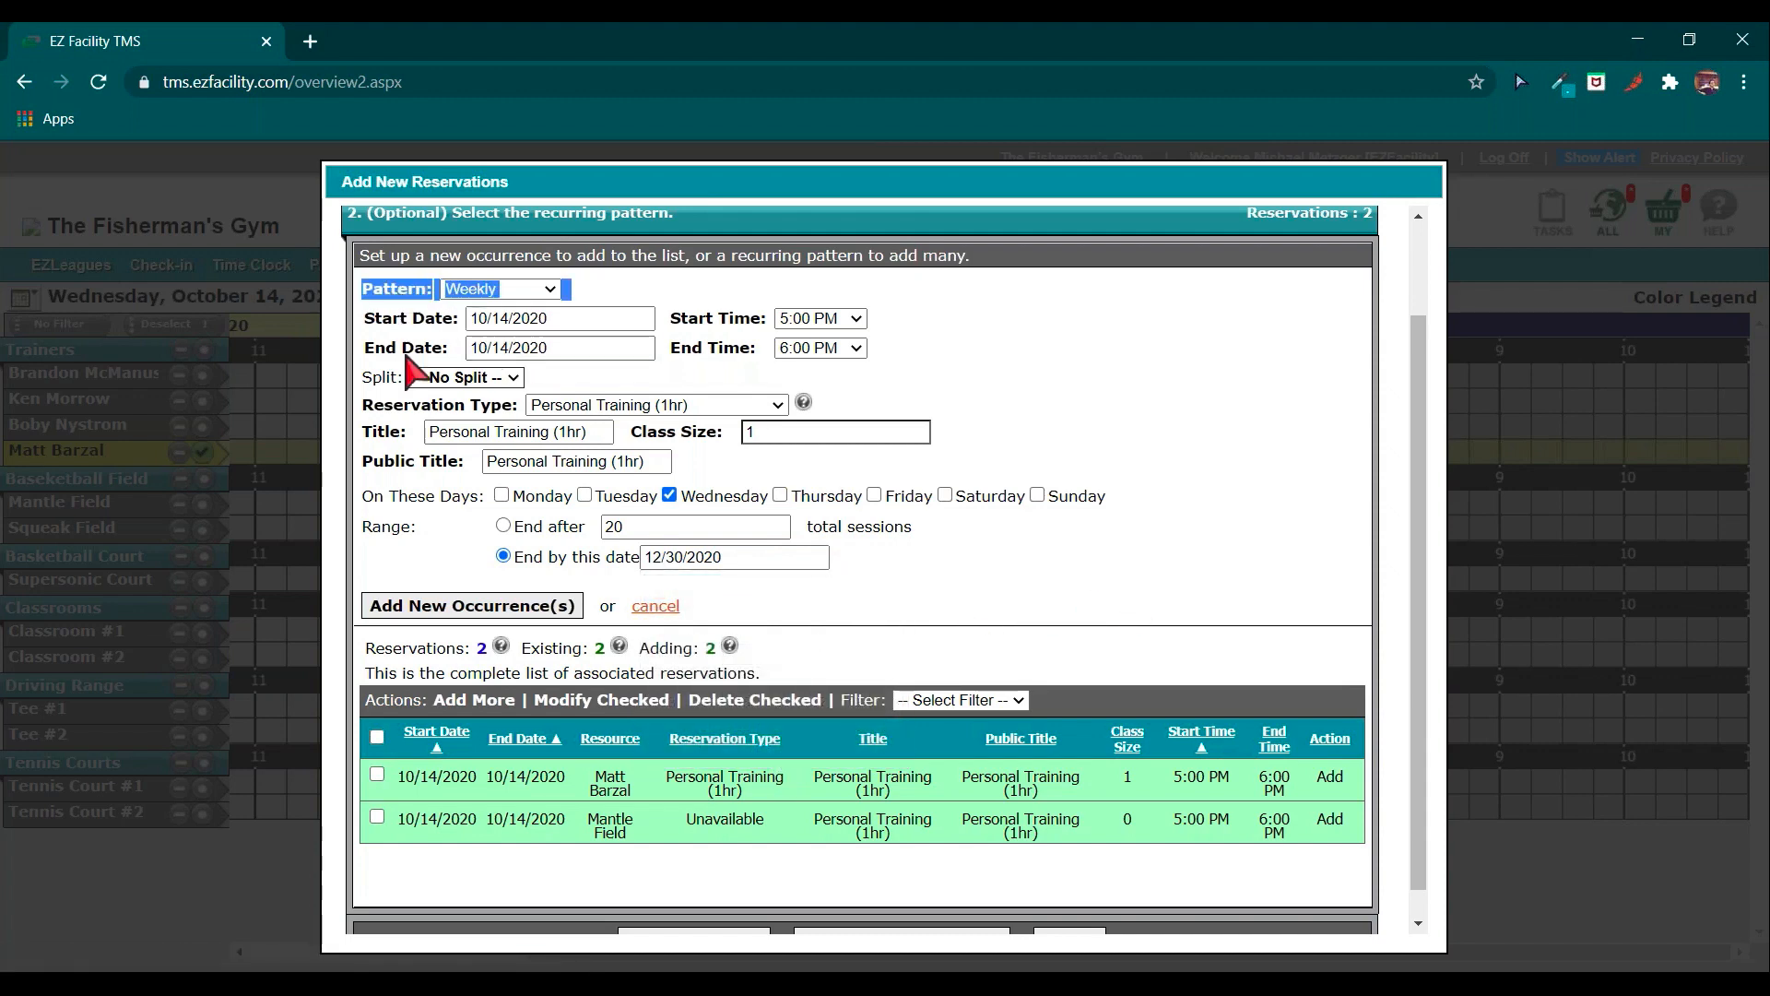
triple_click(411, 501)
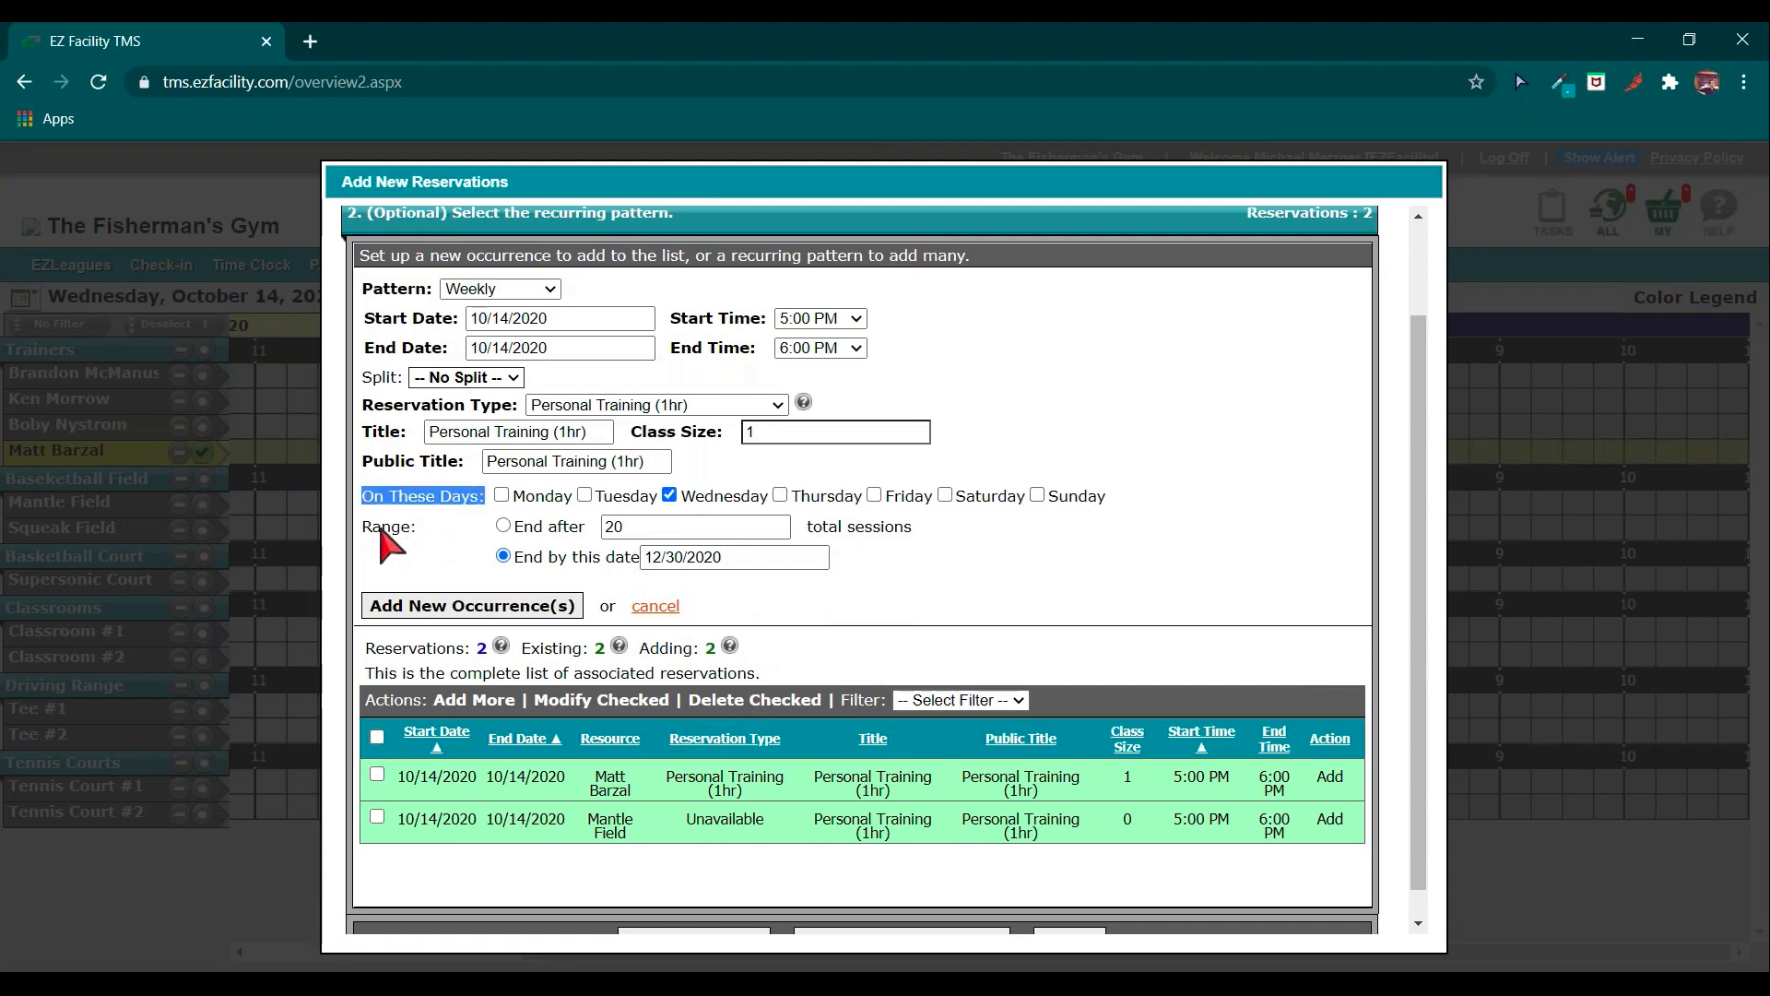
triple_click(381, 531)
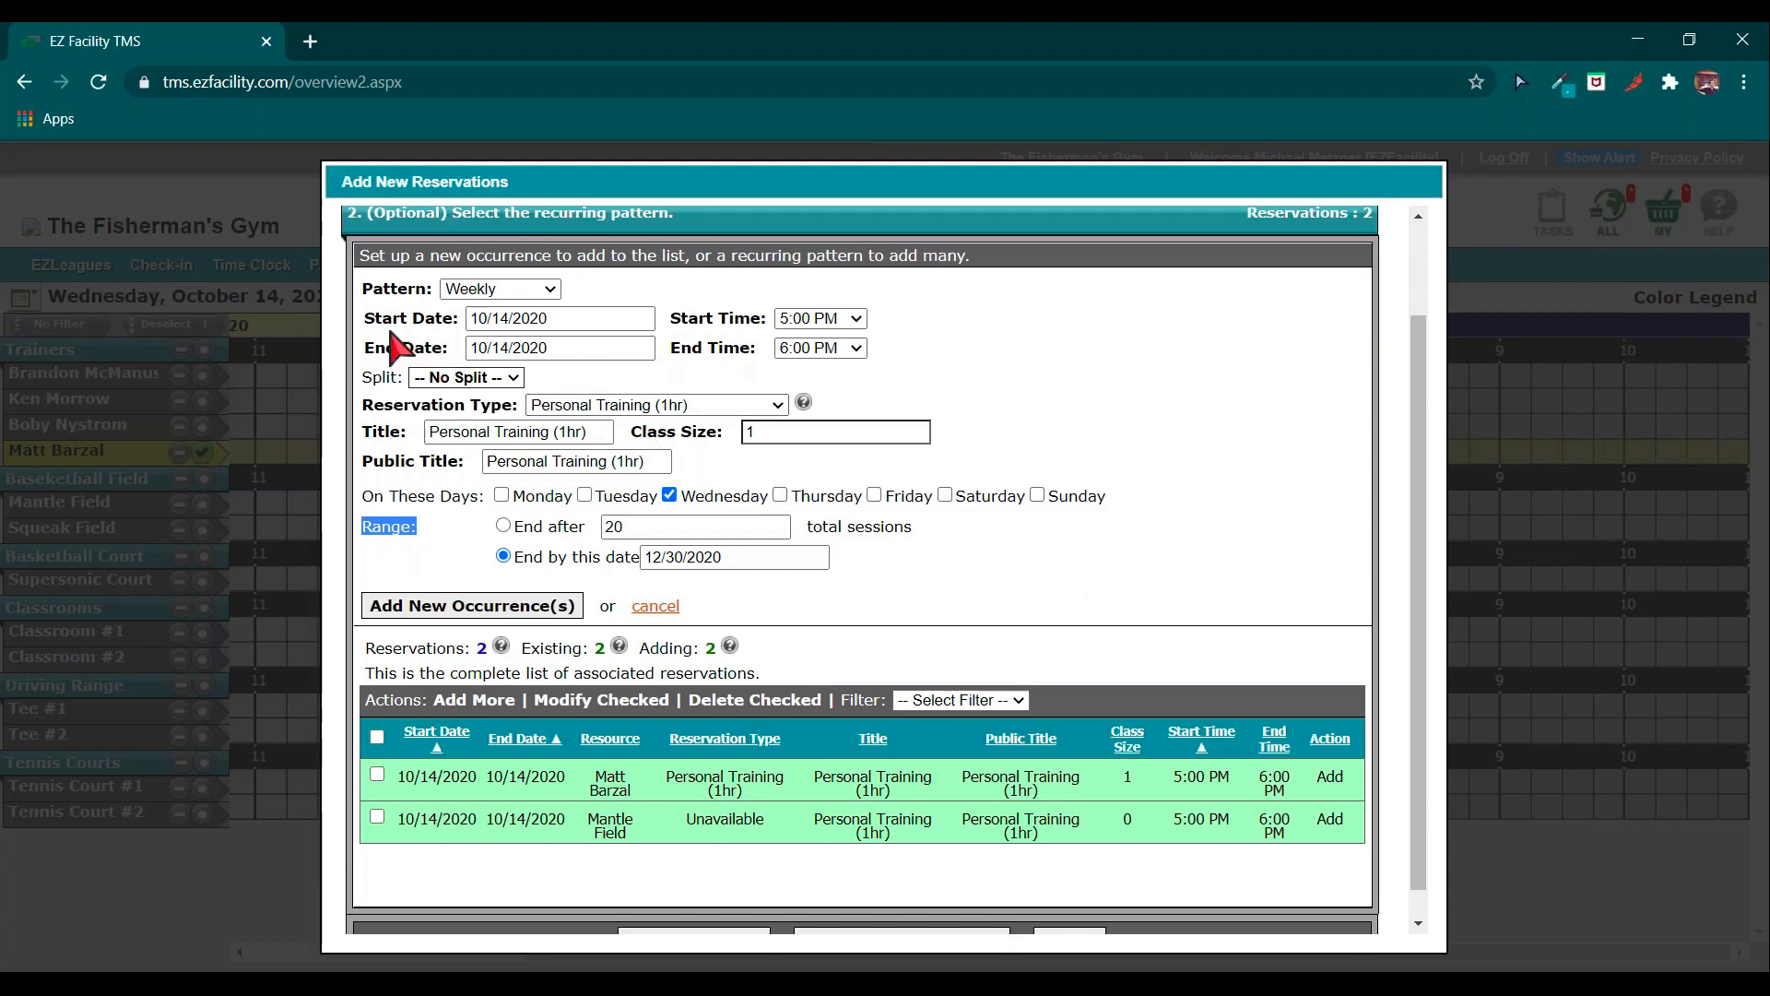
drag(368, 315, 674, 472)
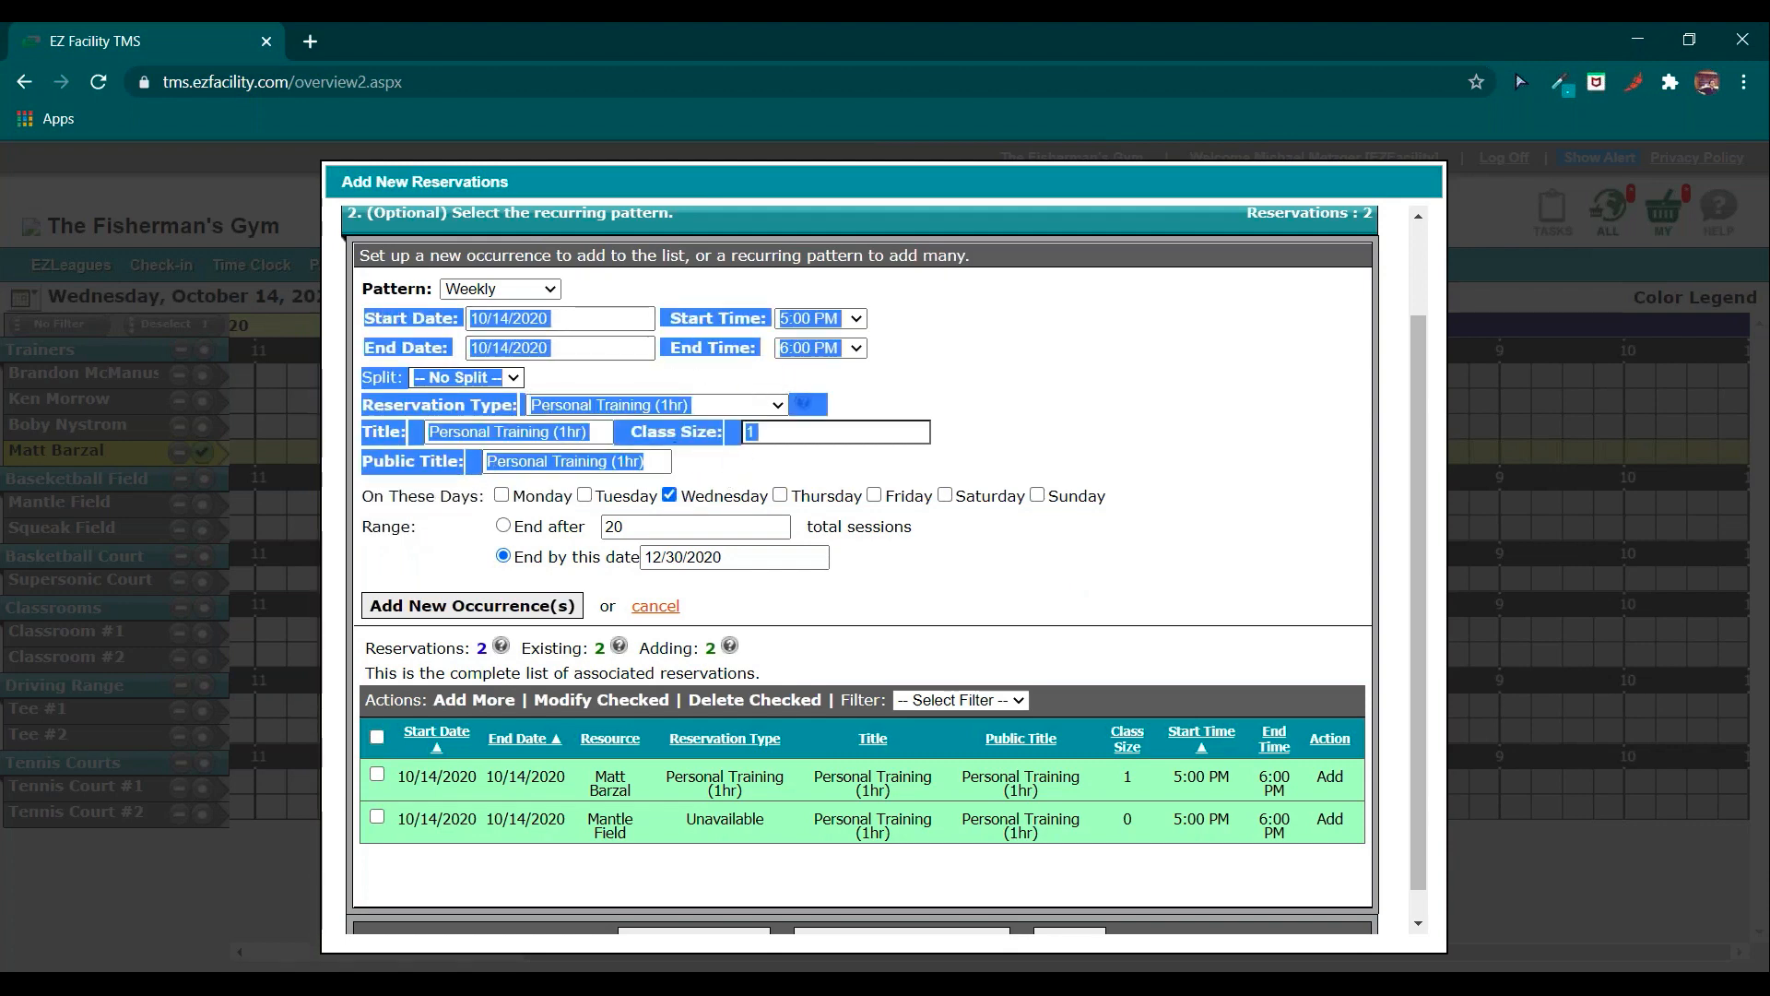
scroll(1236, 584, up, 2)
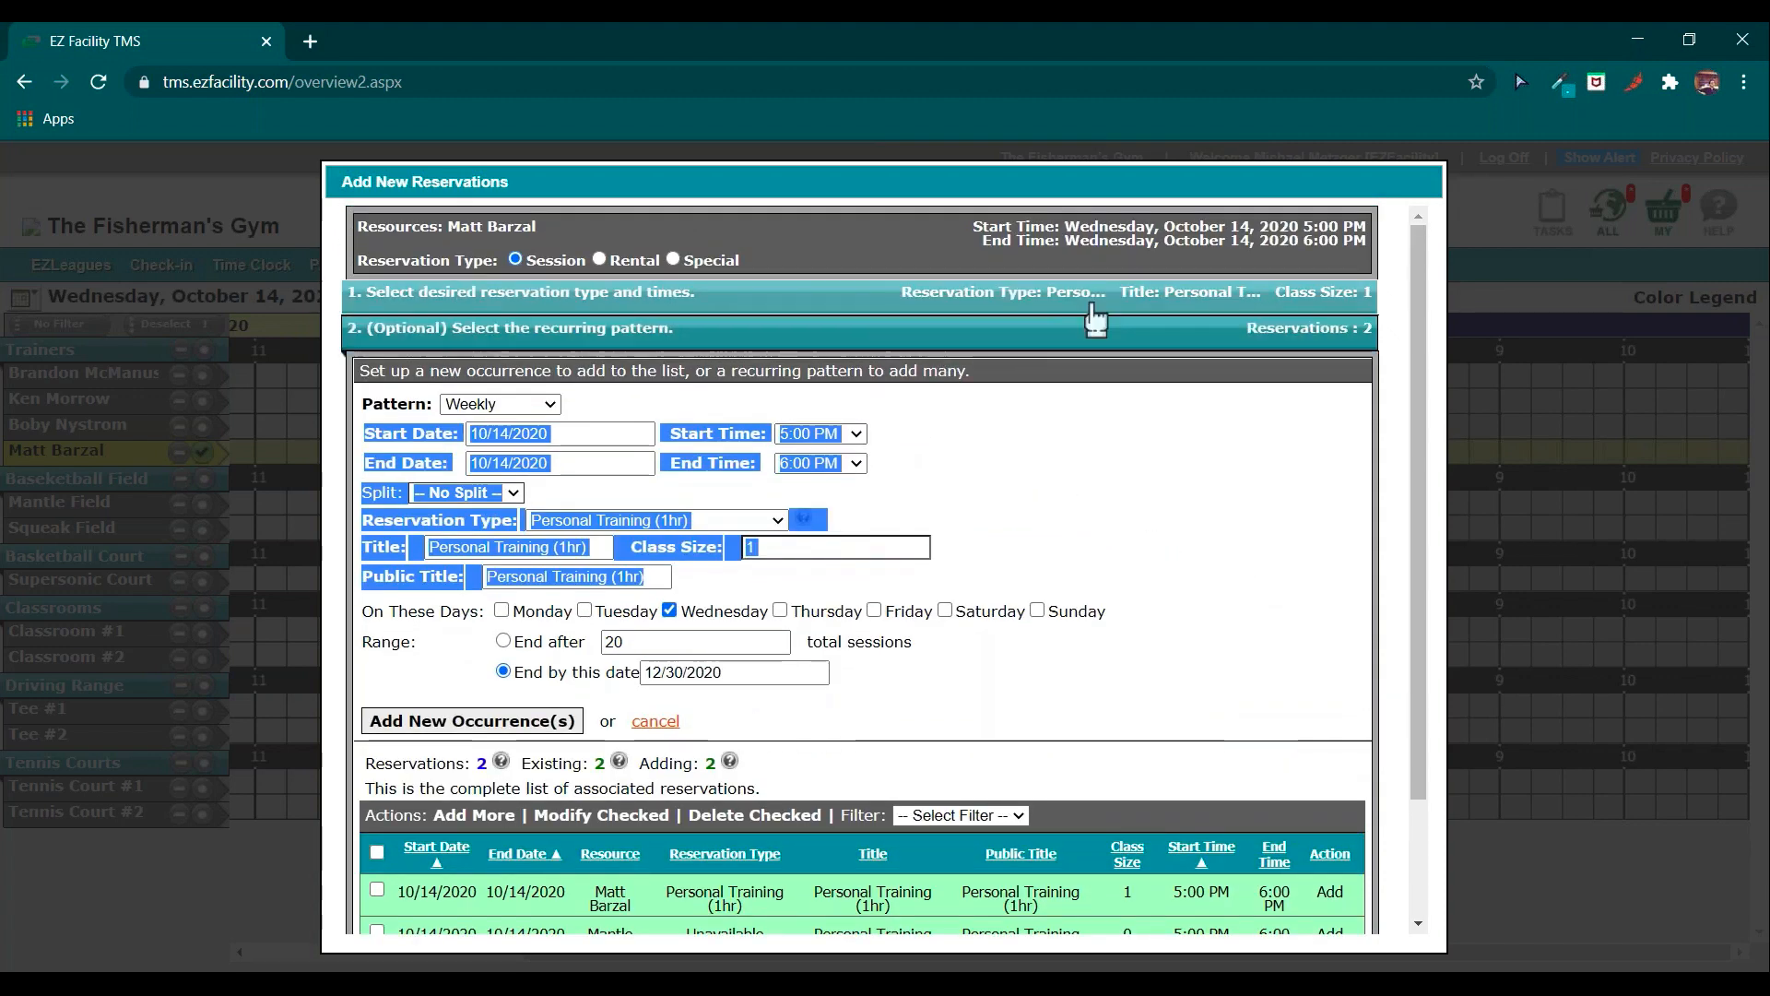
click(1081, 481)
click(522, 461)
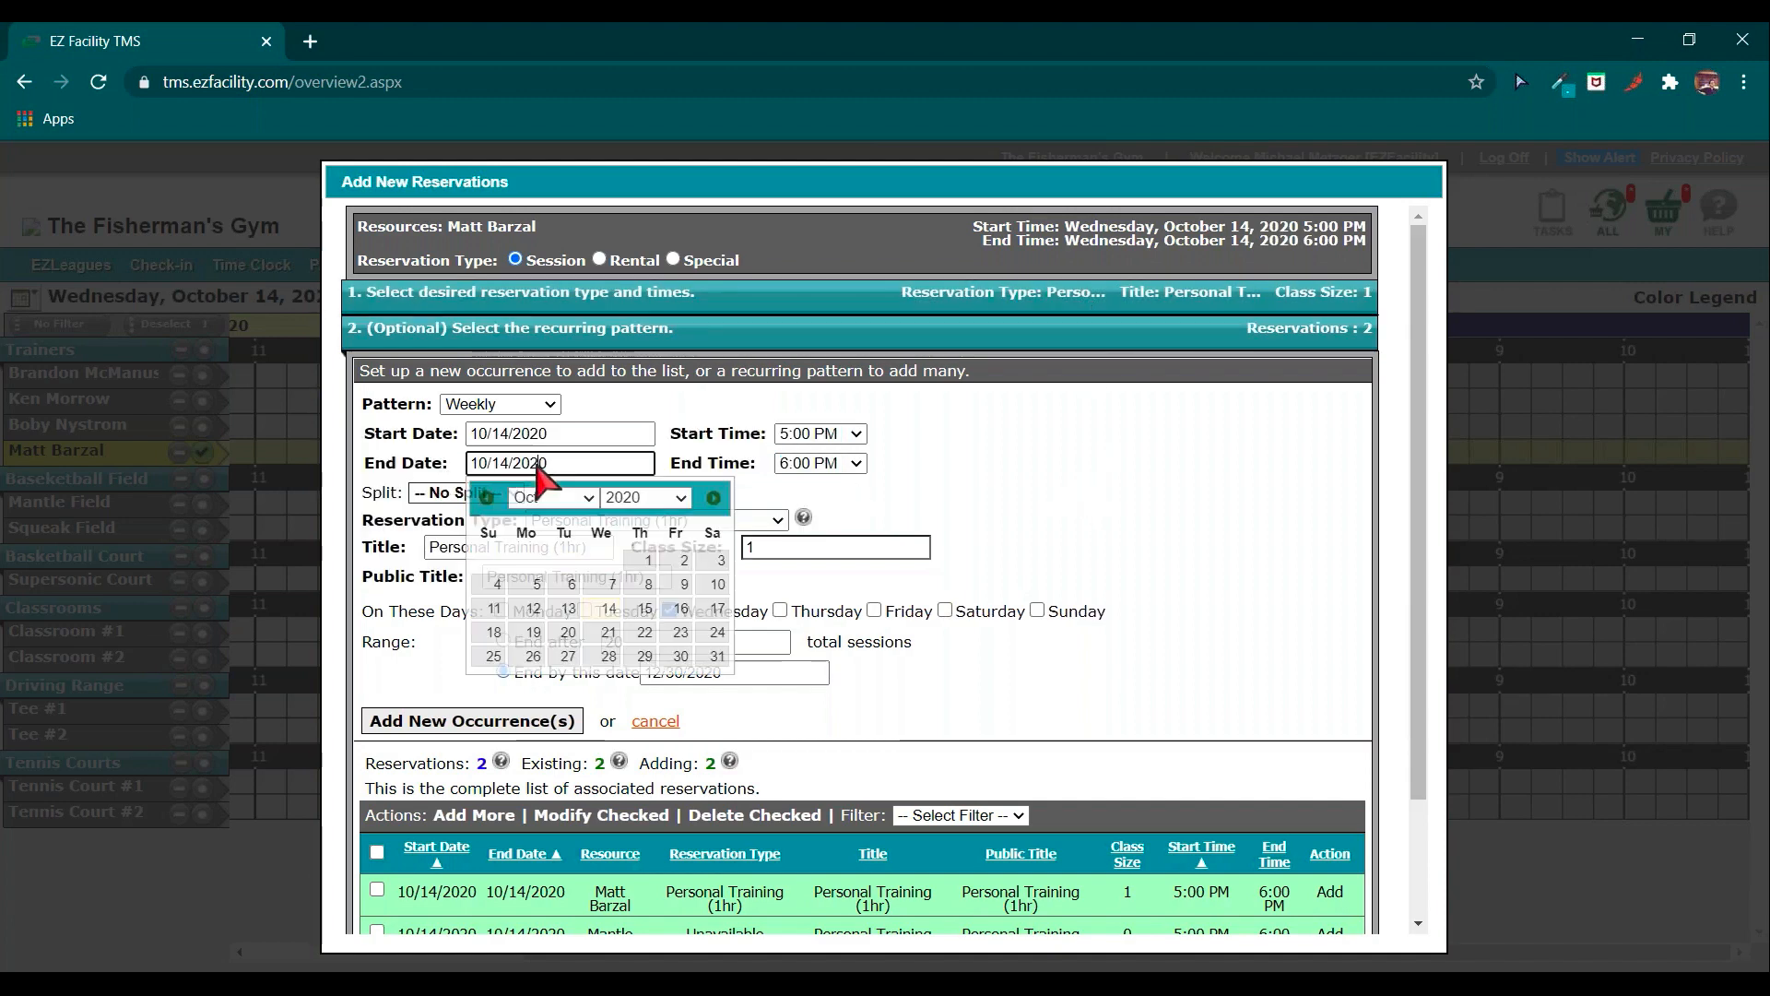
click(713, 497)
click(713, 498)
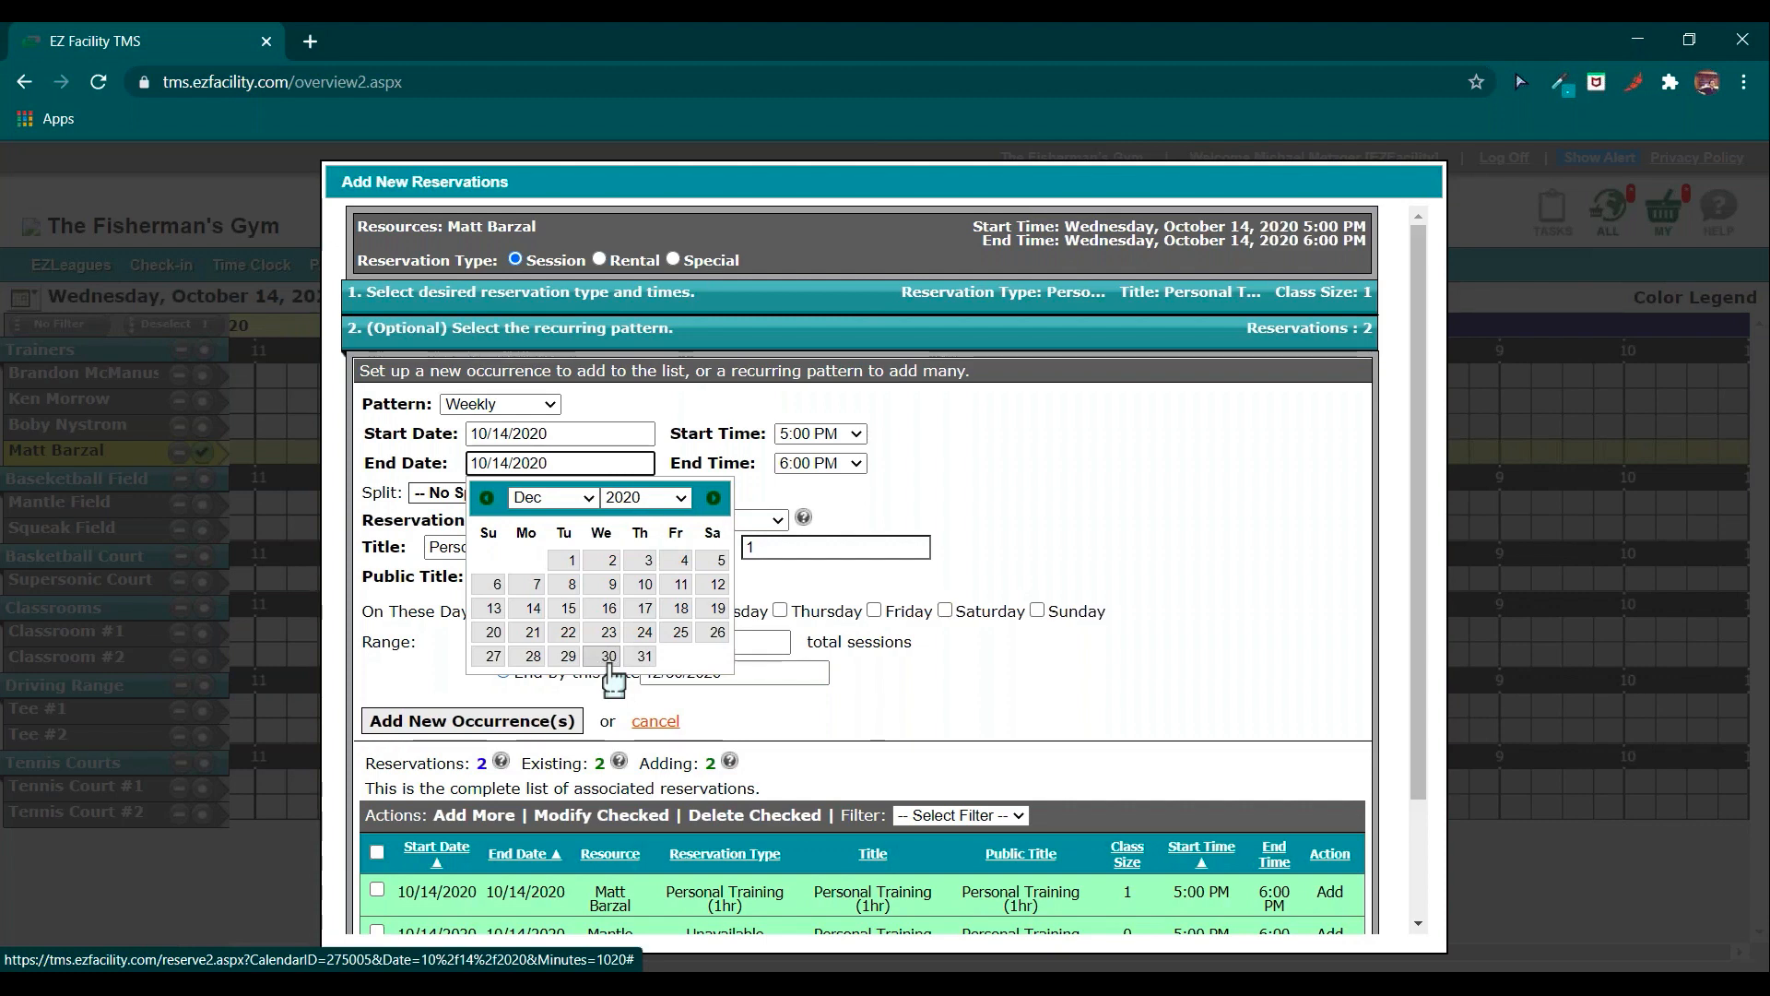
click(1112, 416)
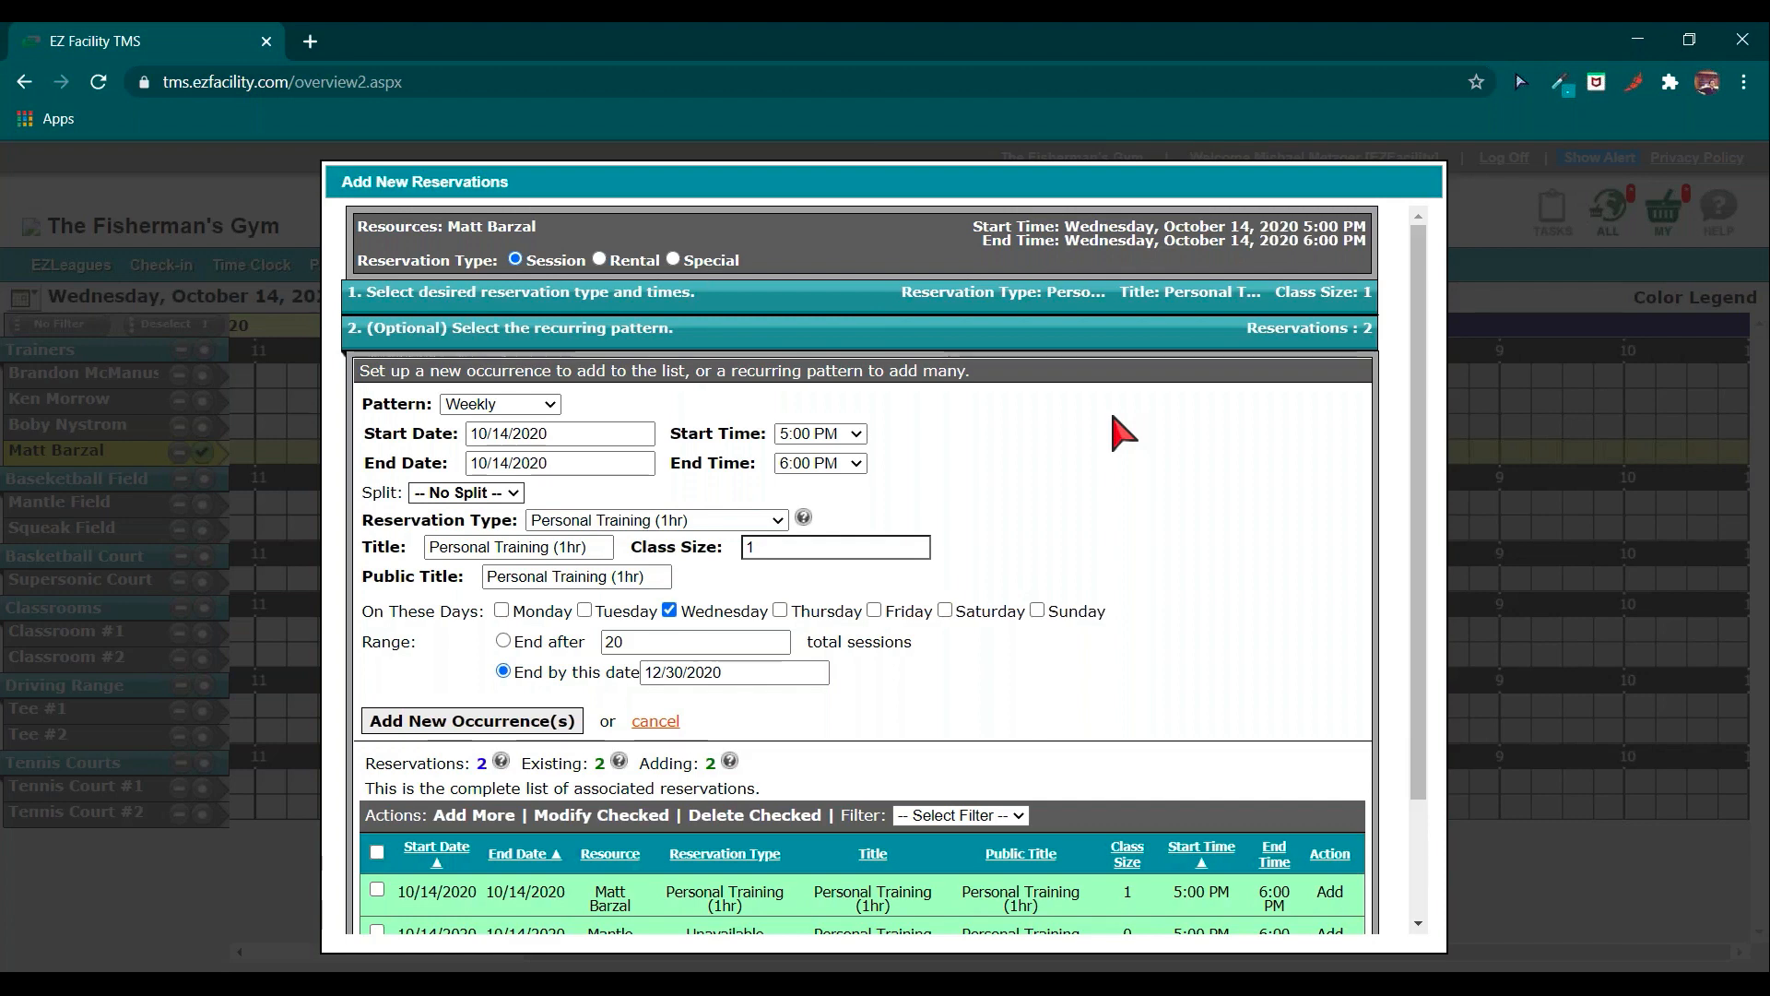
Add the weekly Wednesday occurrences from the pattern to the reservation list.
scroll(1118, 428, down, 3)
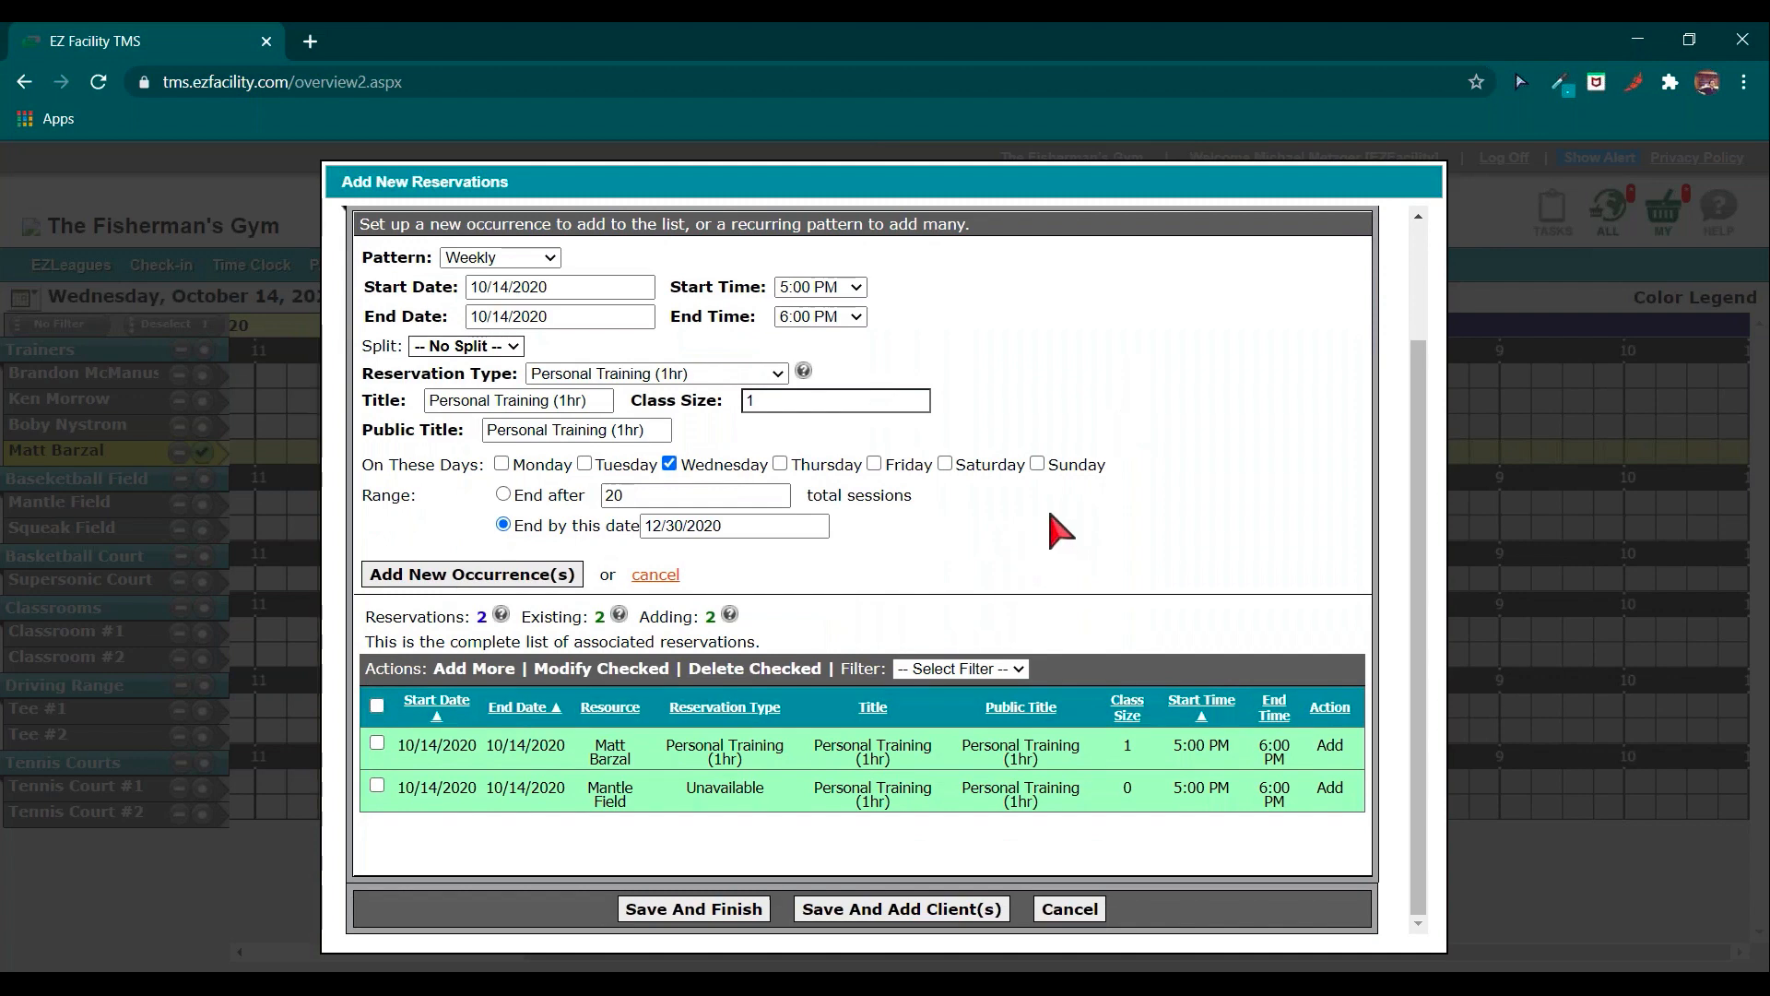
click(494, 579)
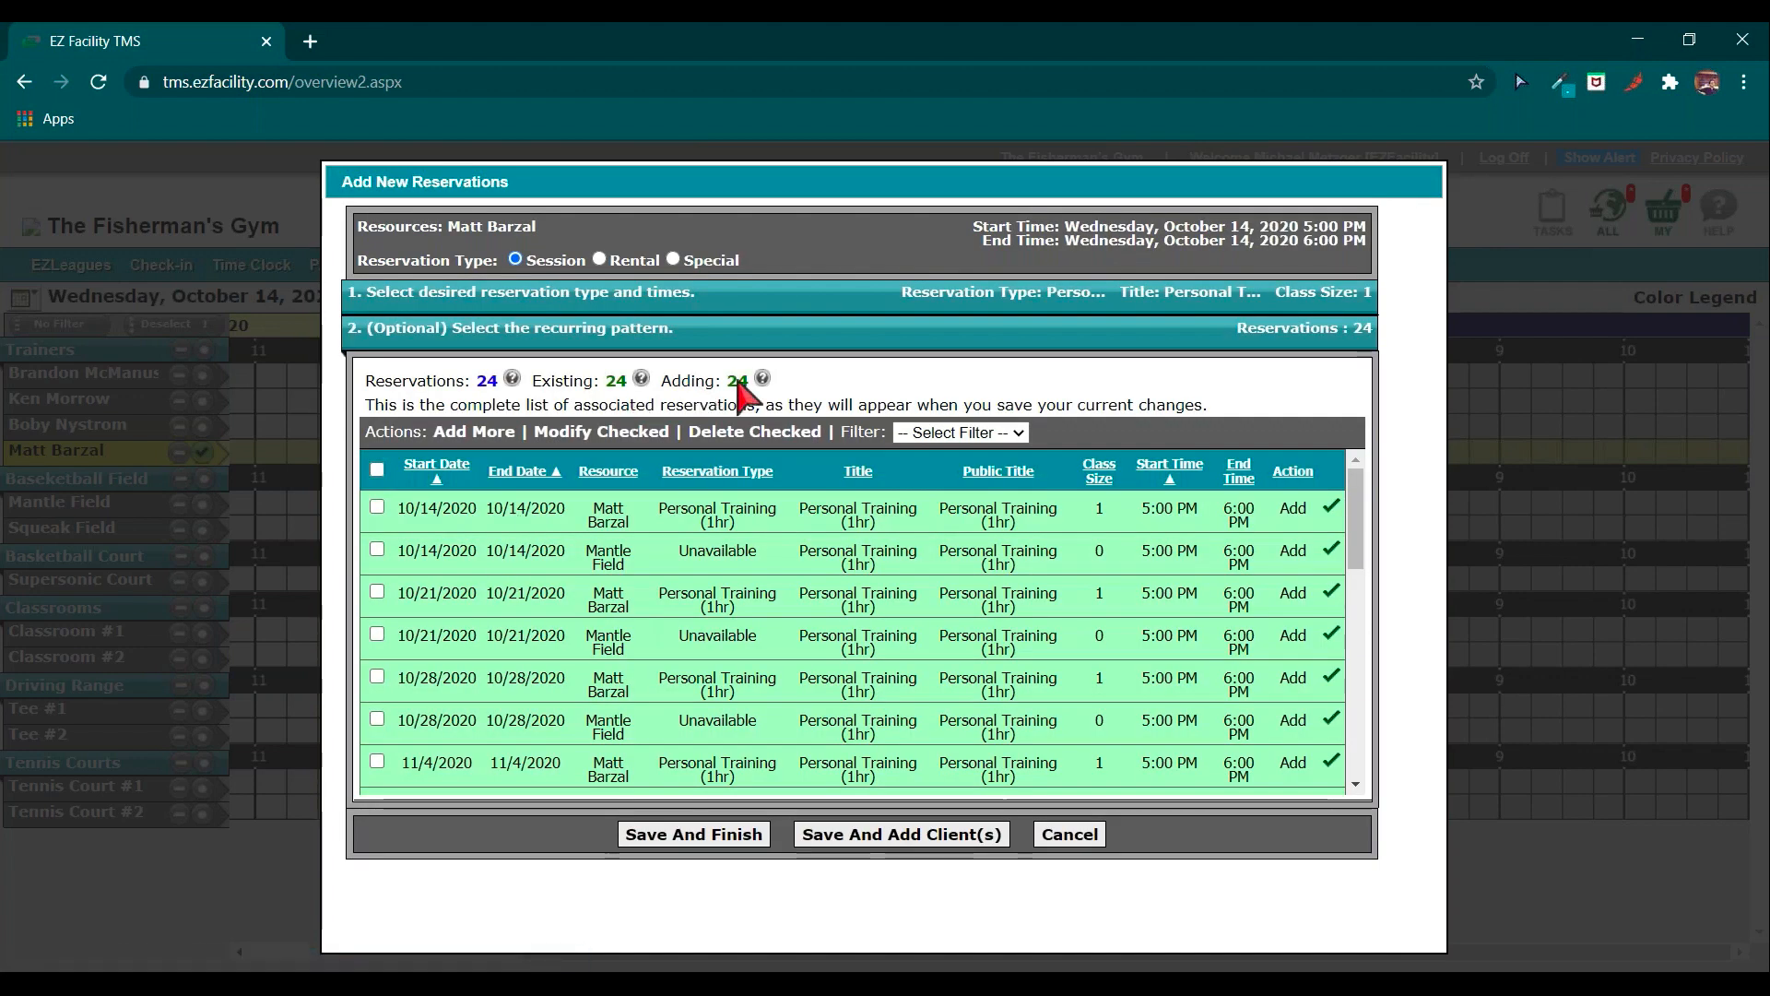
Check the paired trainer and Mantle Field entries for each date in the list, and save and finish the reservations.
double_click(489, 381)
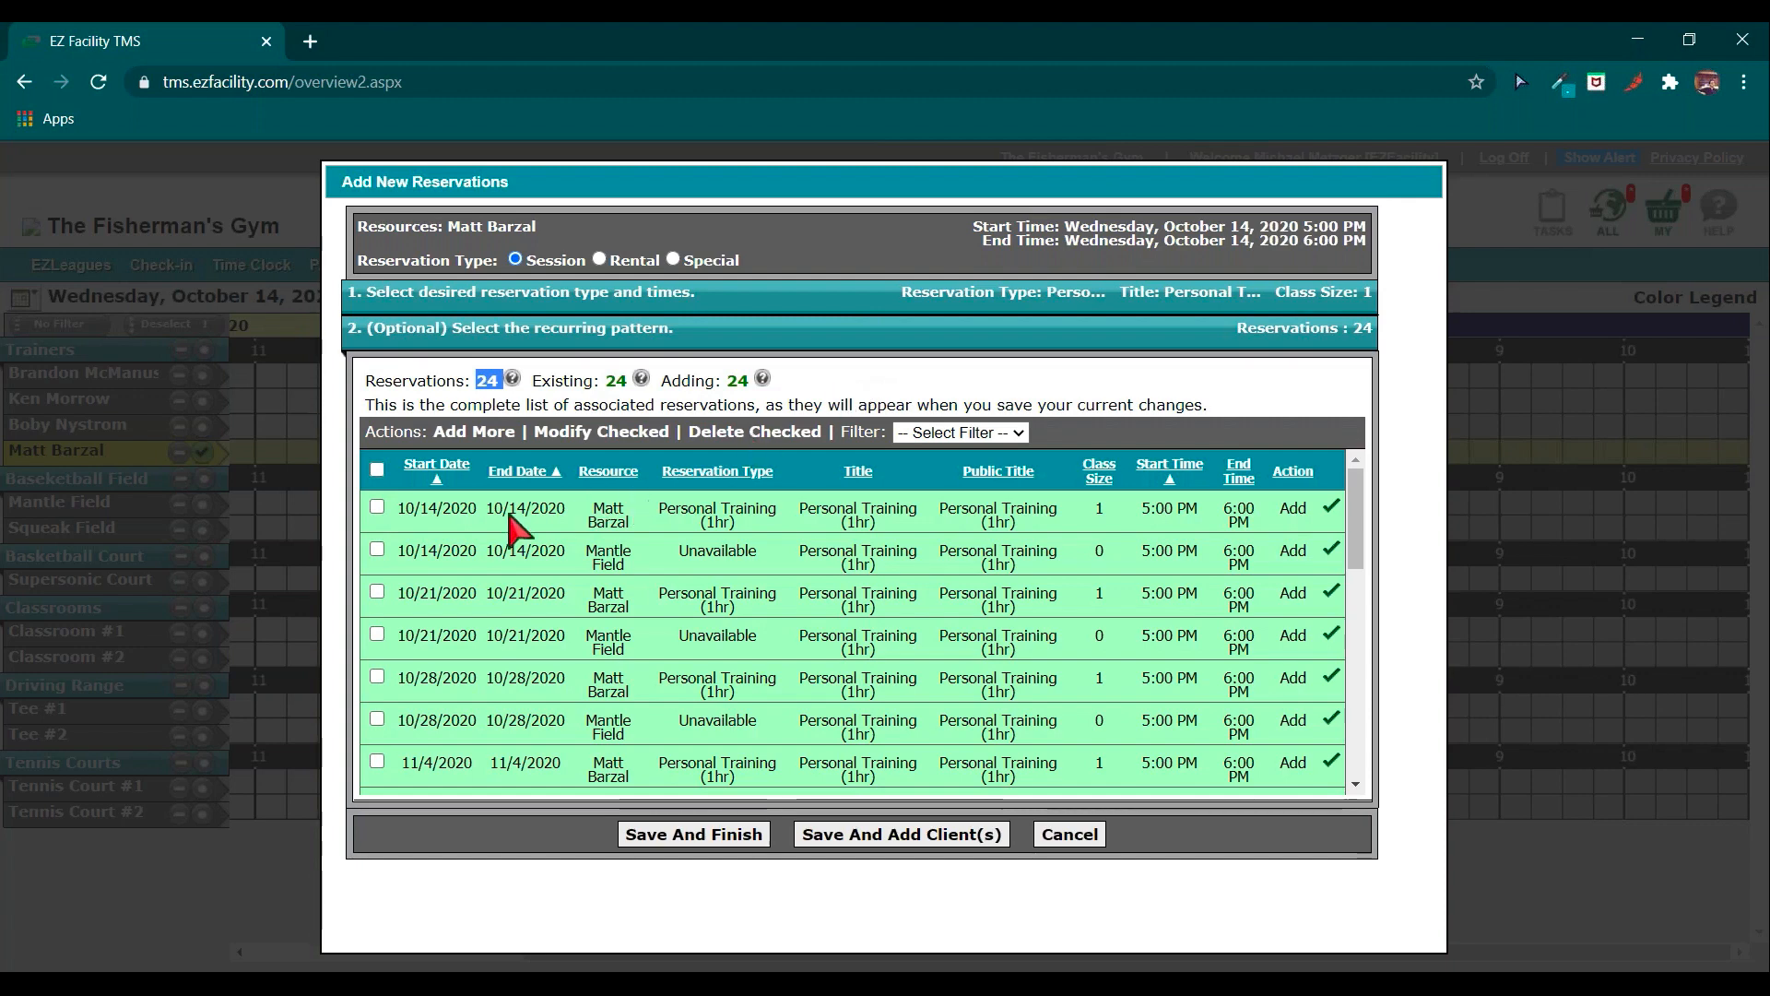
drag(396, 509, 502, 520)
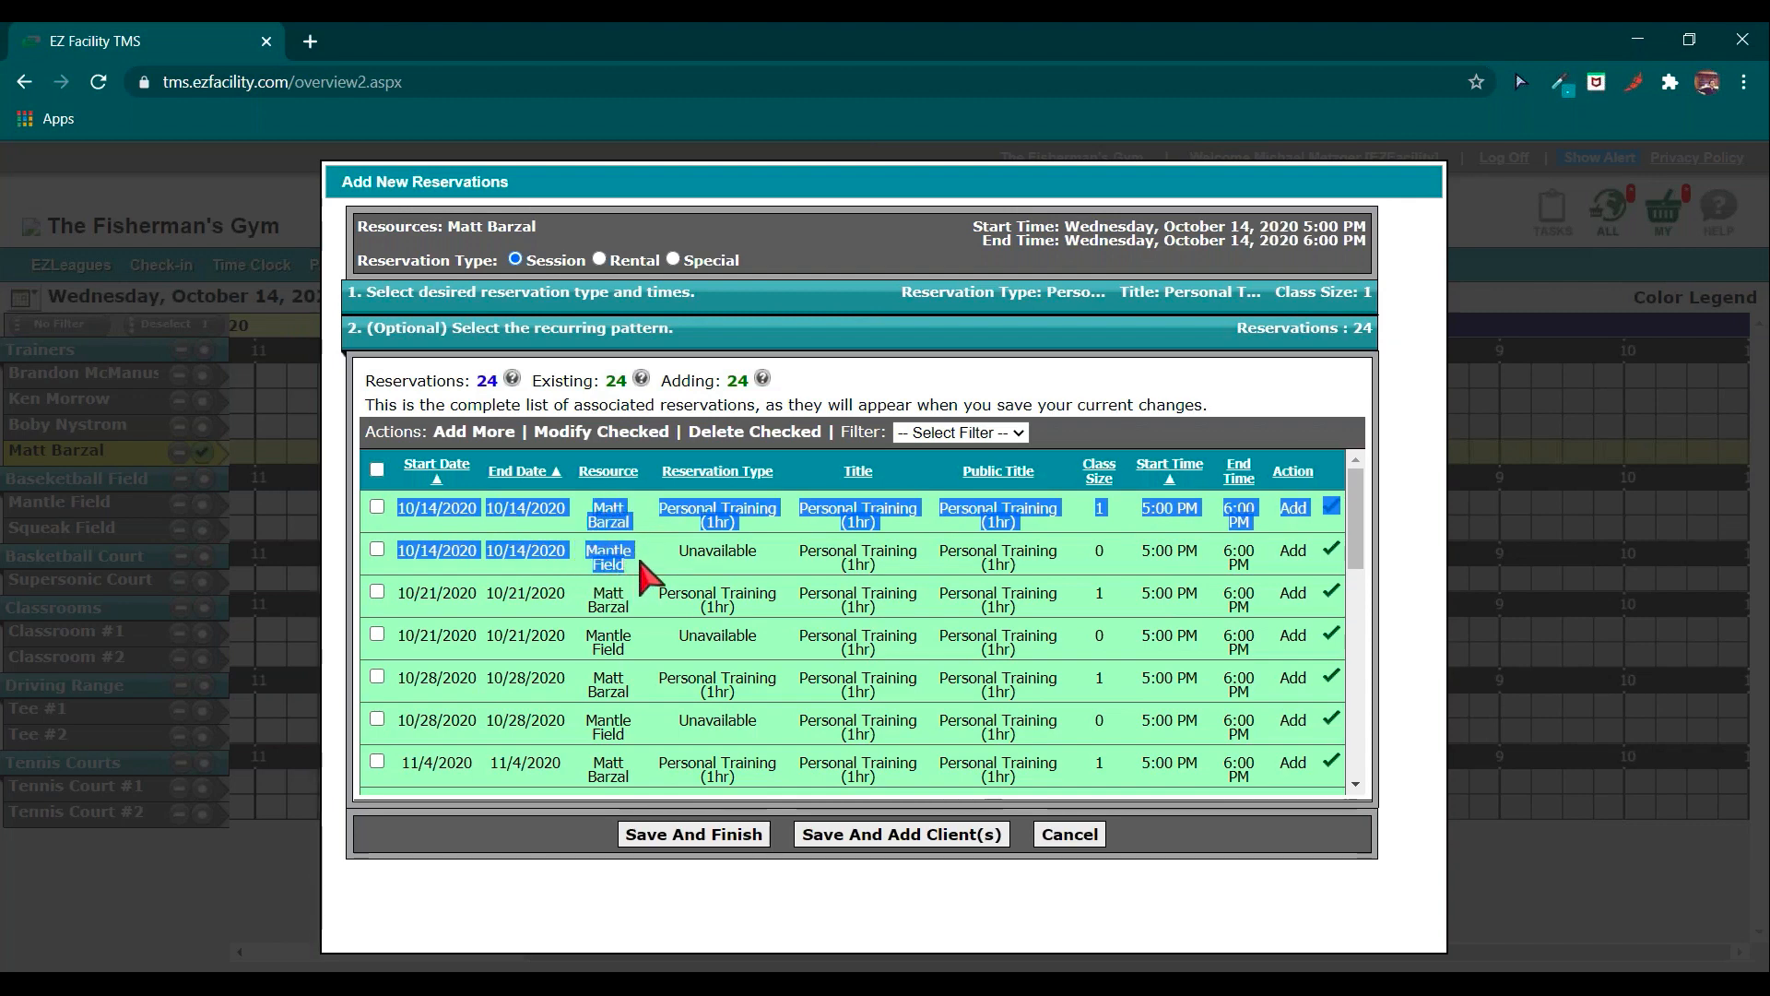
drag(411, 597, 844, 656)
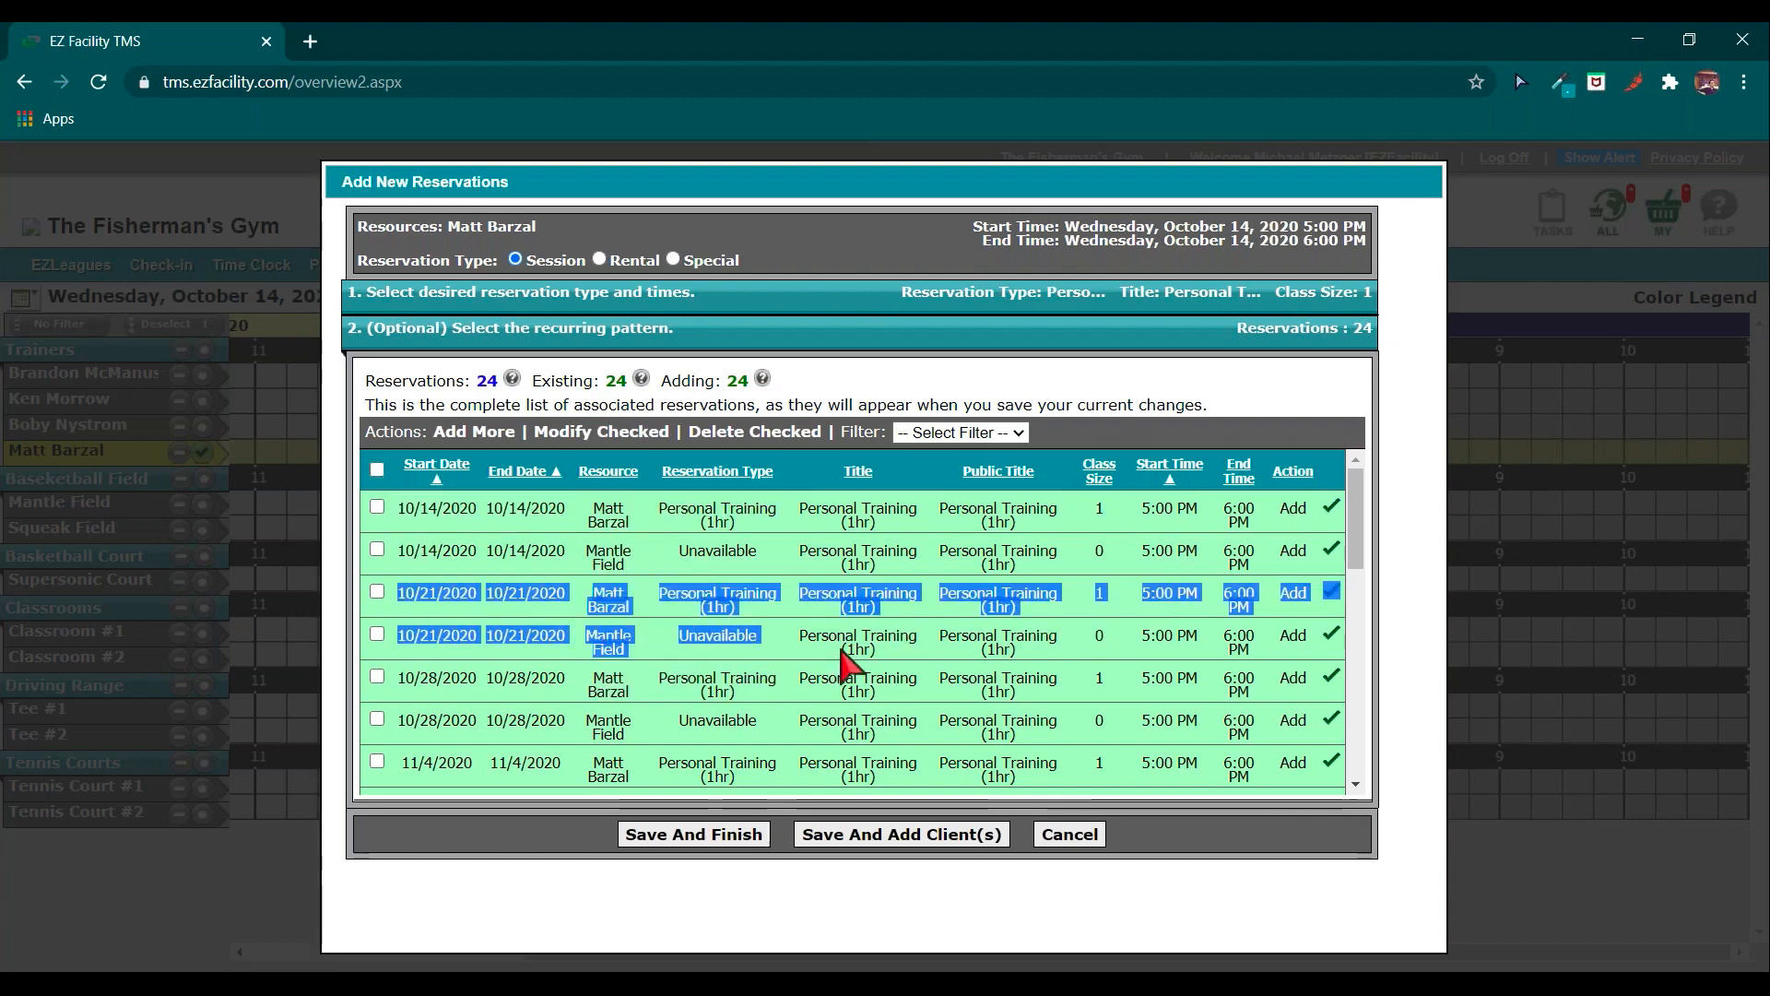
drag(406, 679, 585, 715)
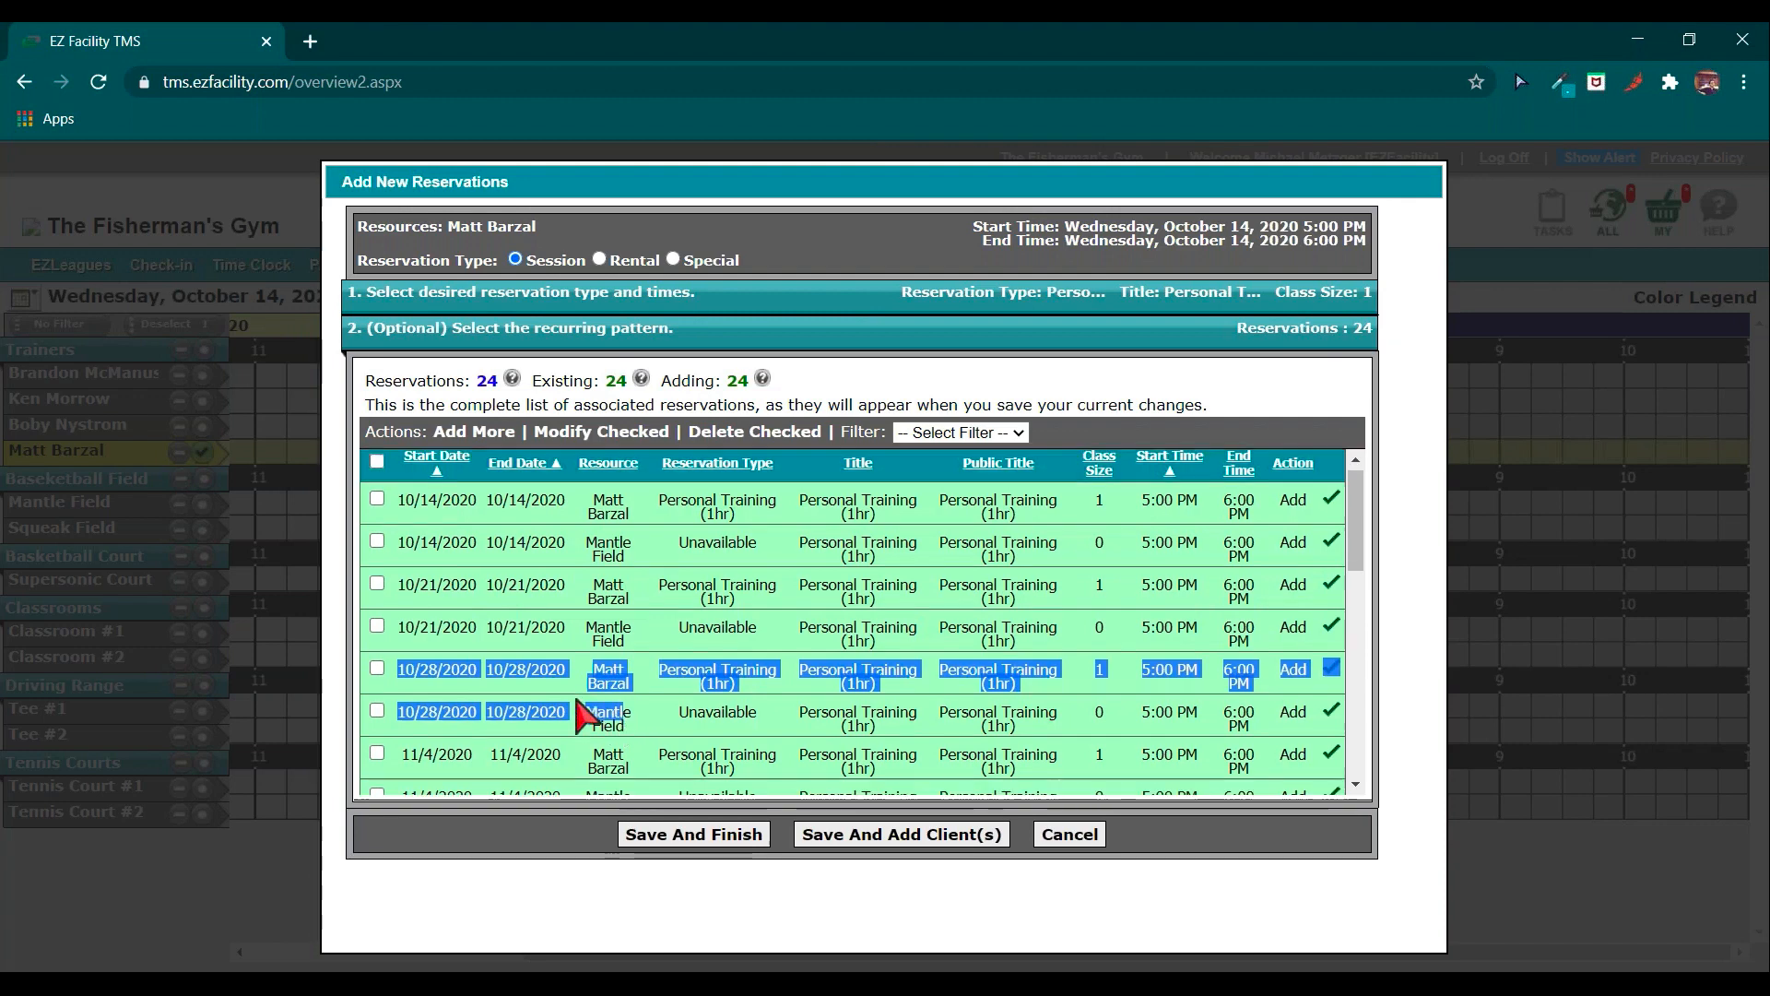
scroll(553, 706, down, 1)
drag(405, 643, 1339, 705)
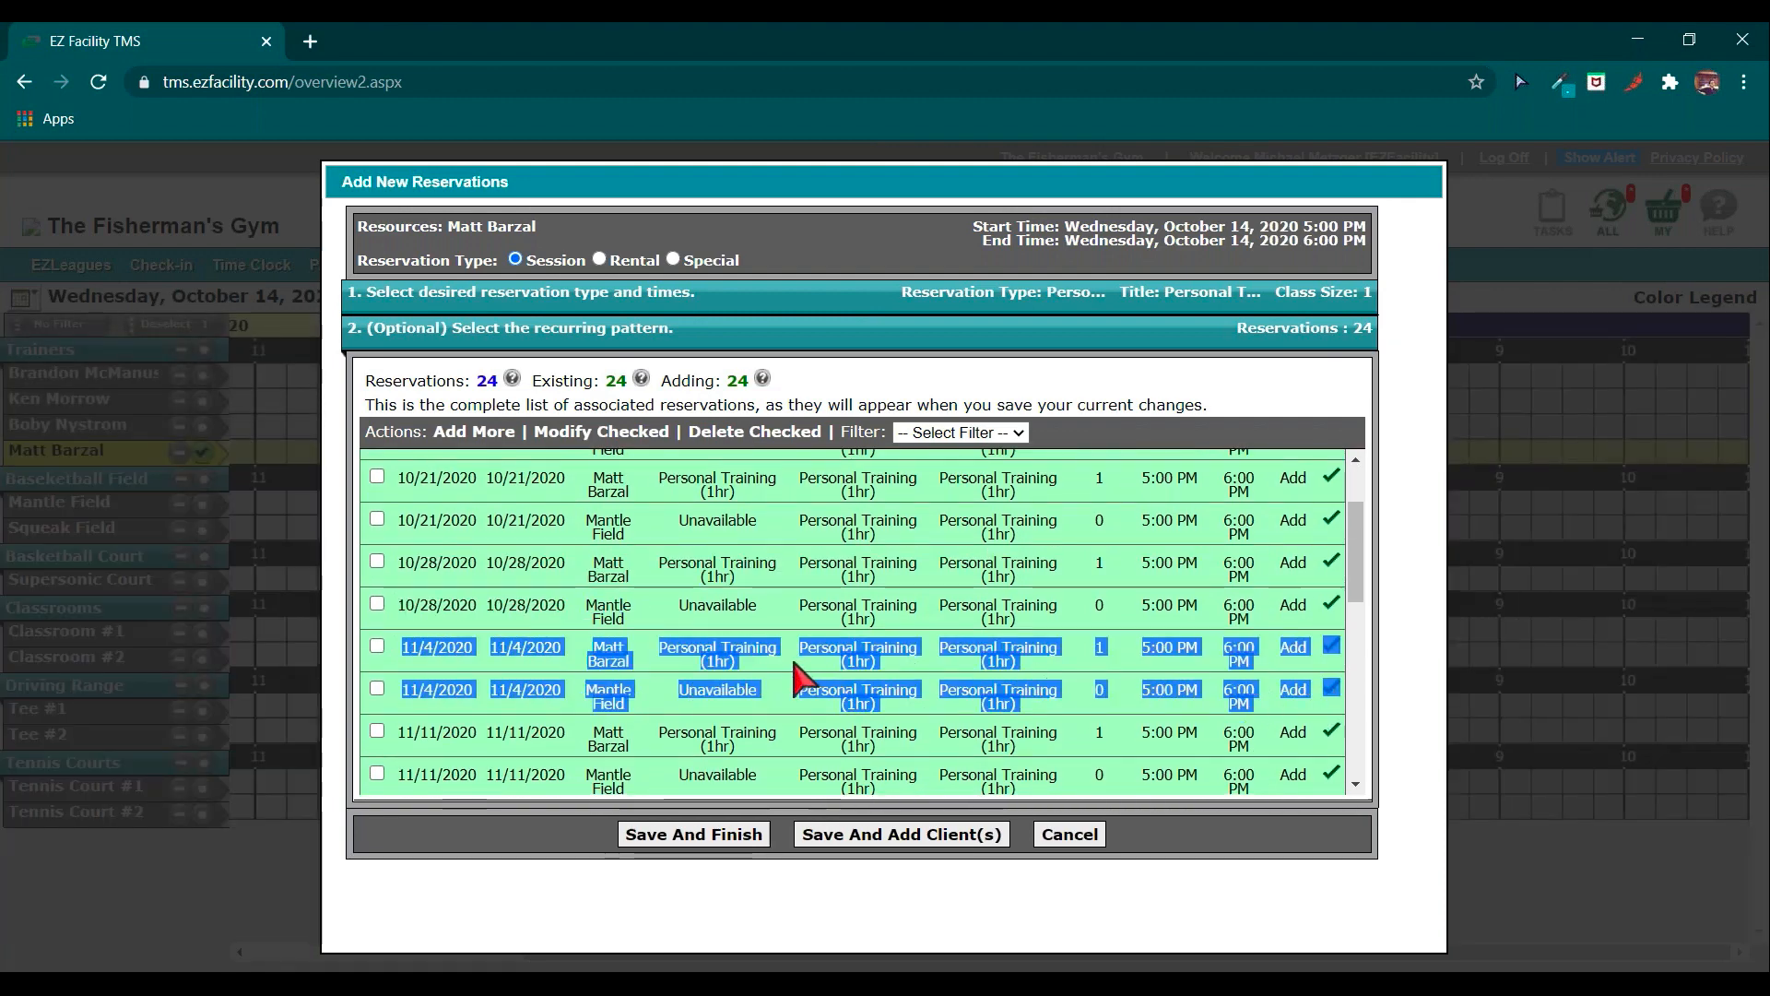
scroll(806, 679, up, 2)
click(687, 608)
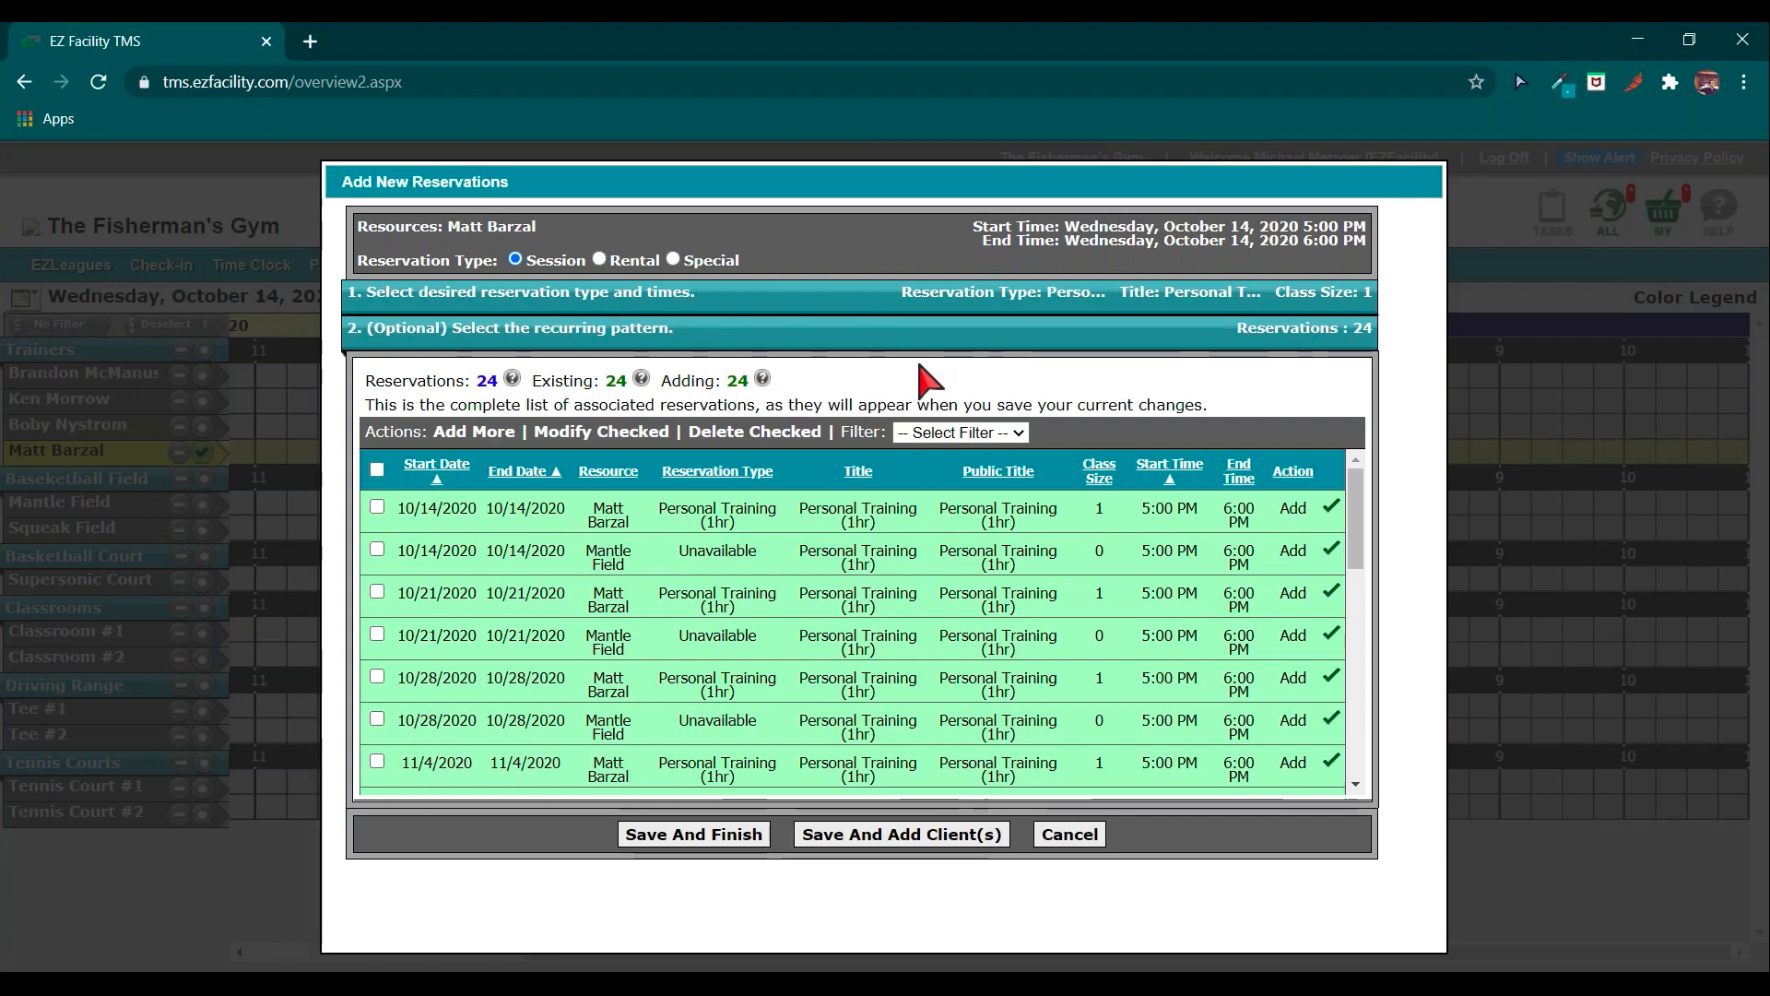
click(684, 834)
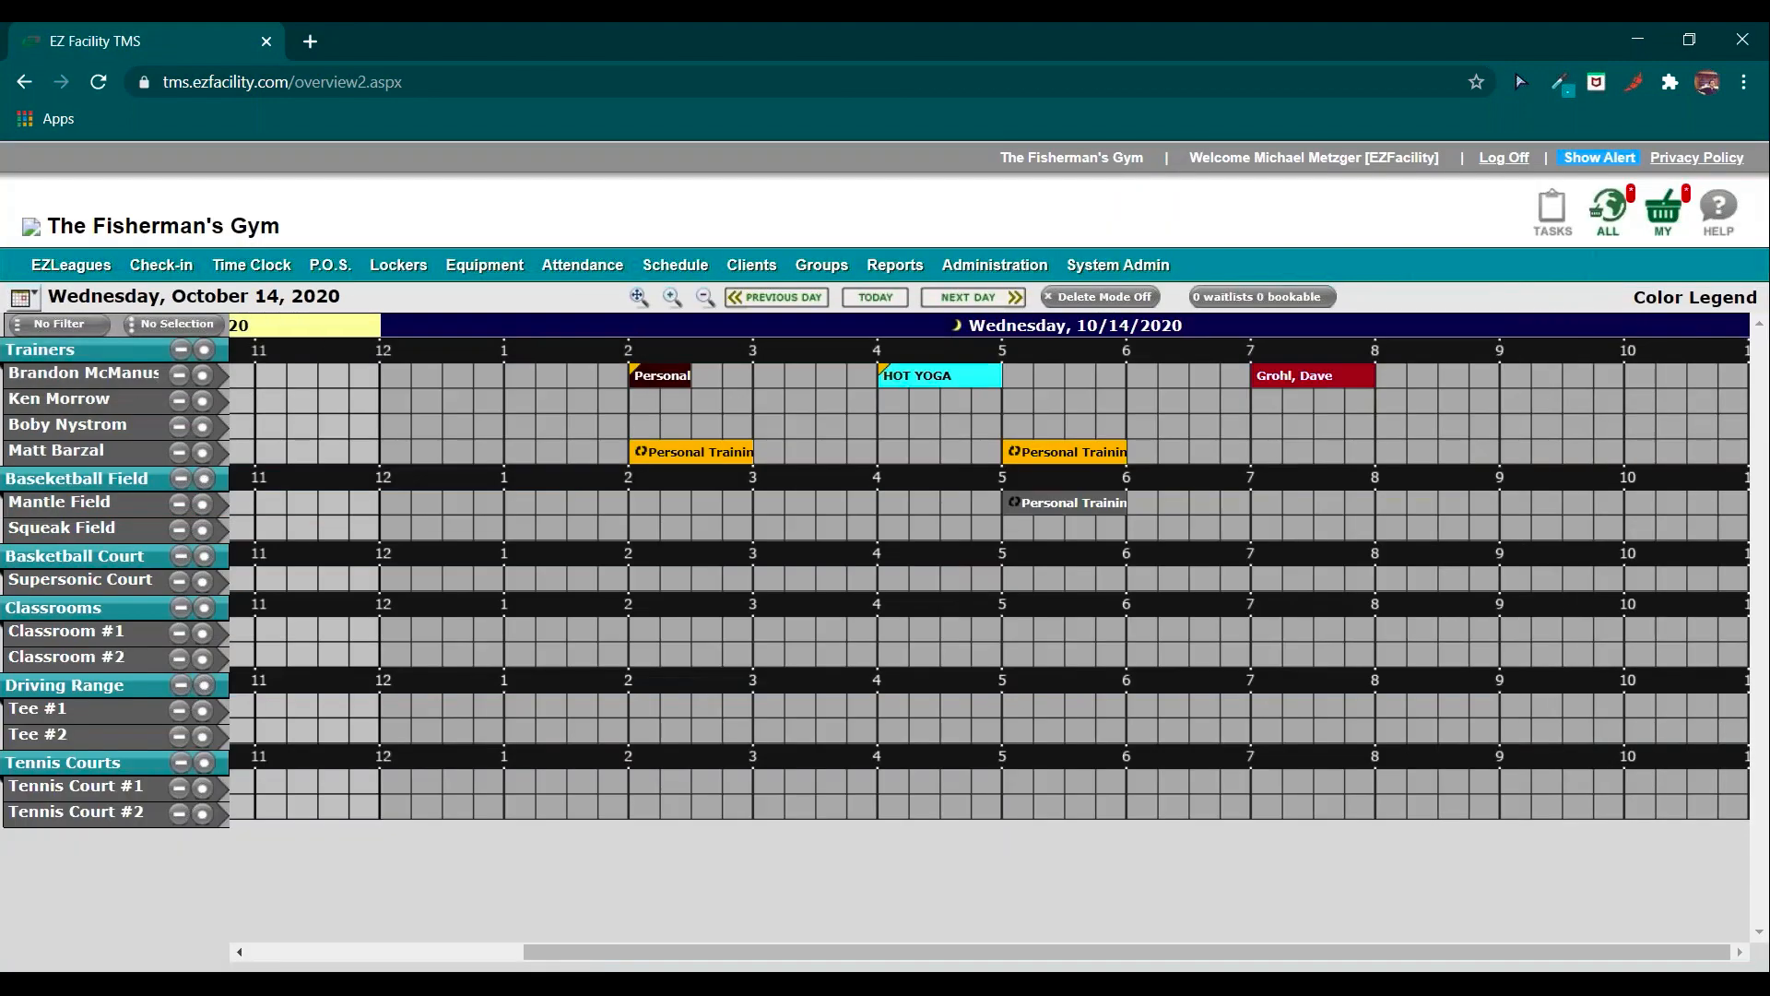
Select the trainer and Mantle Field rows, and view the details of the field's linked 5 PM reservation.
click(202, 452)
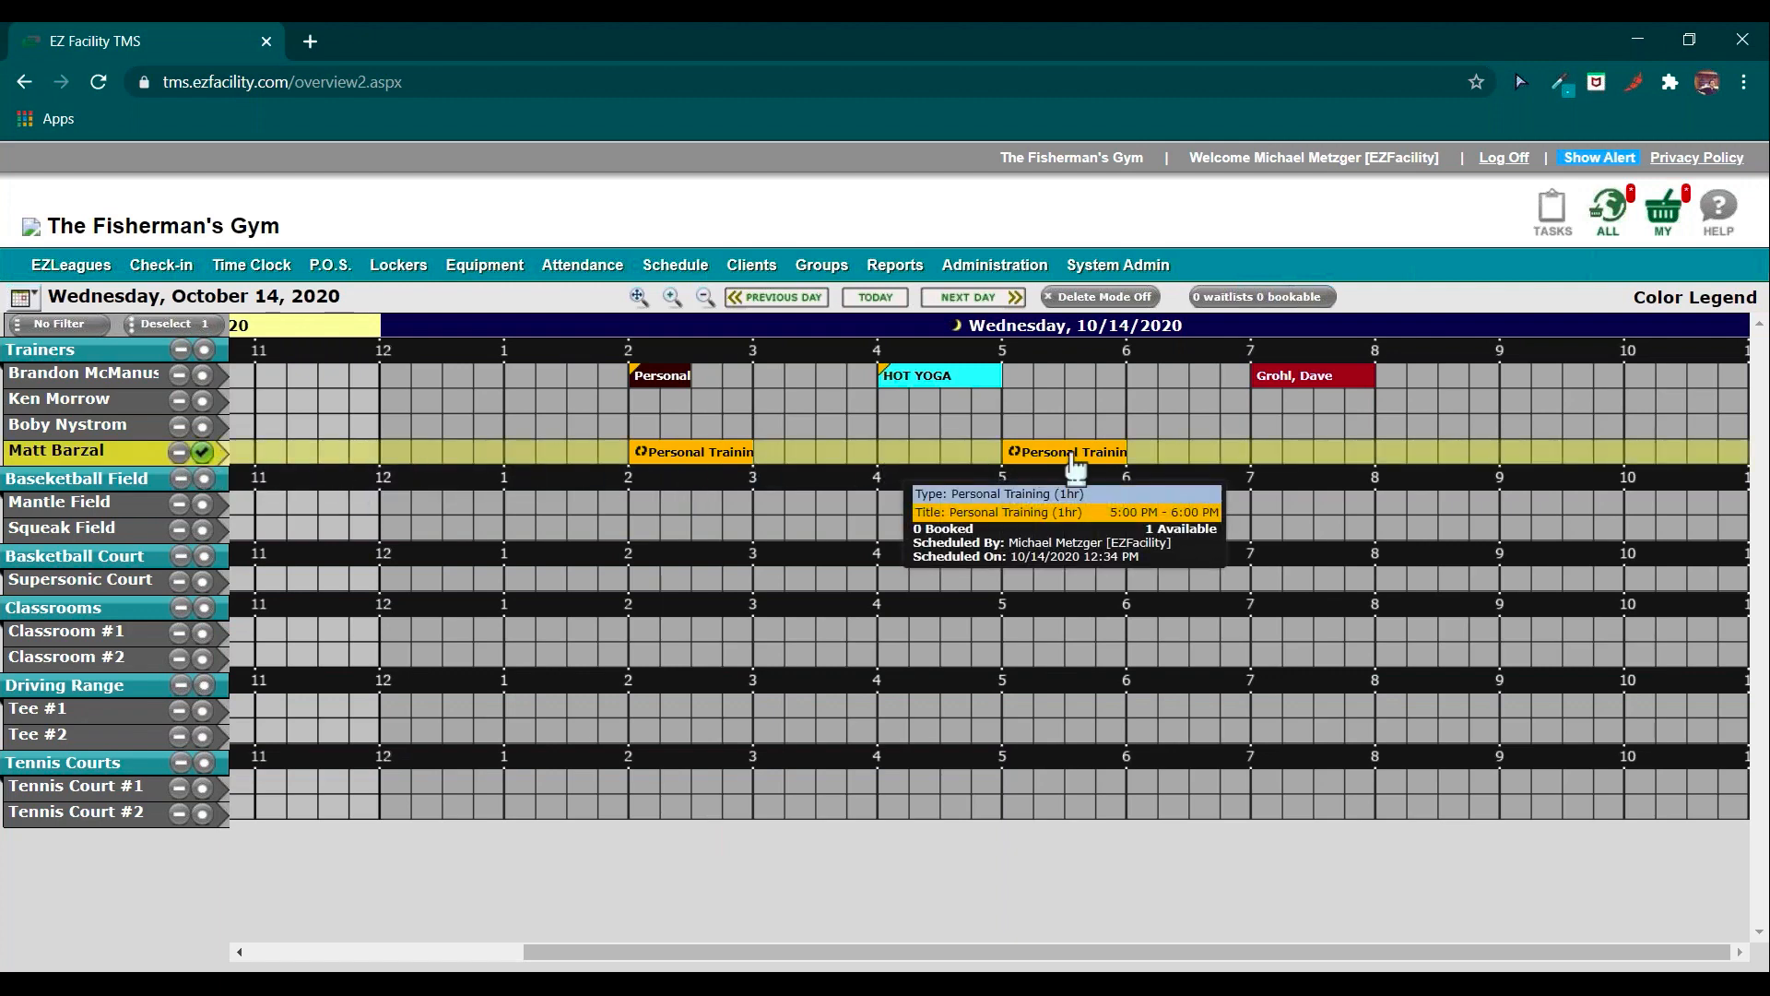
click(203, 505)
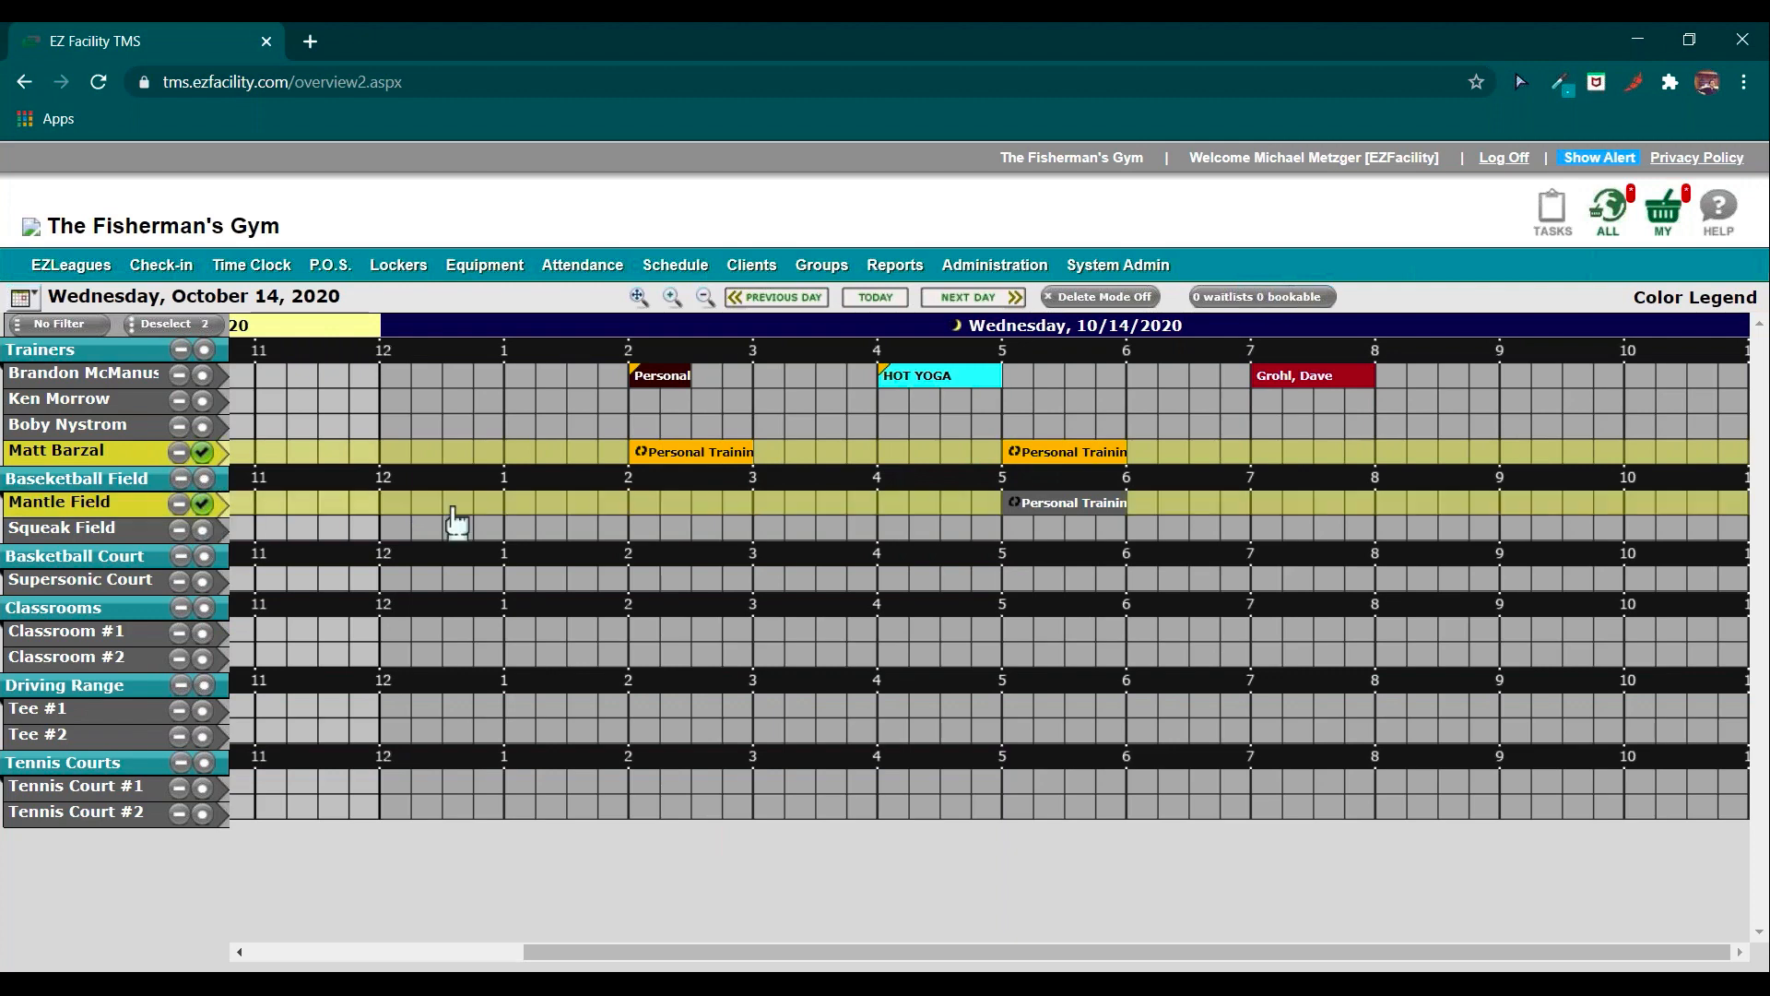
mouse_move(1072, 514)
click(1066, 516)
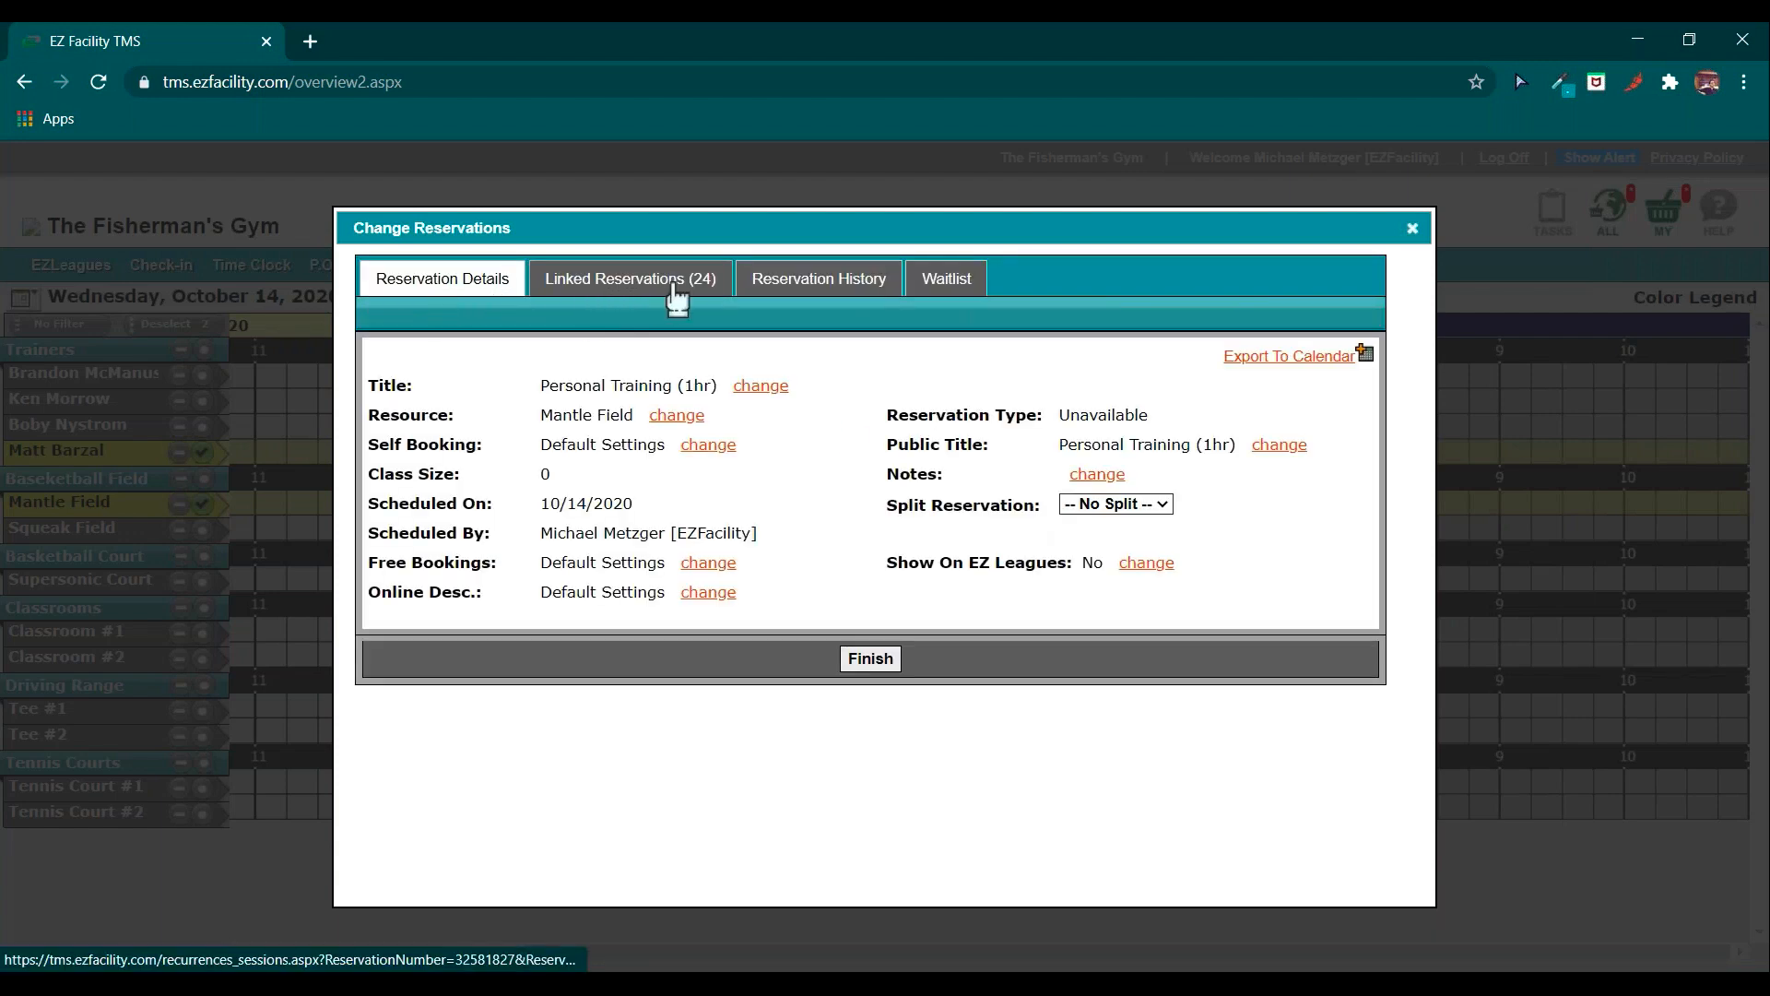
click(887, 660)
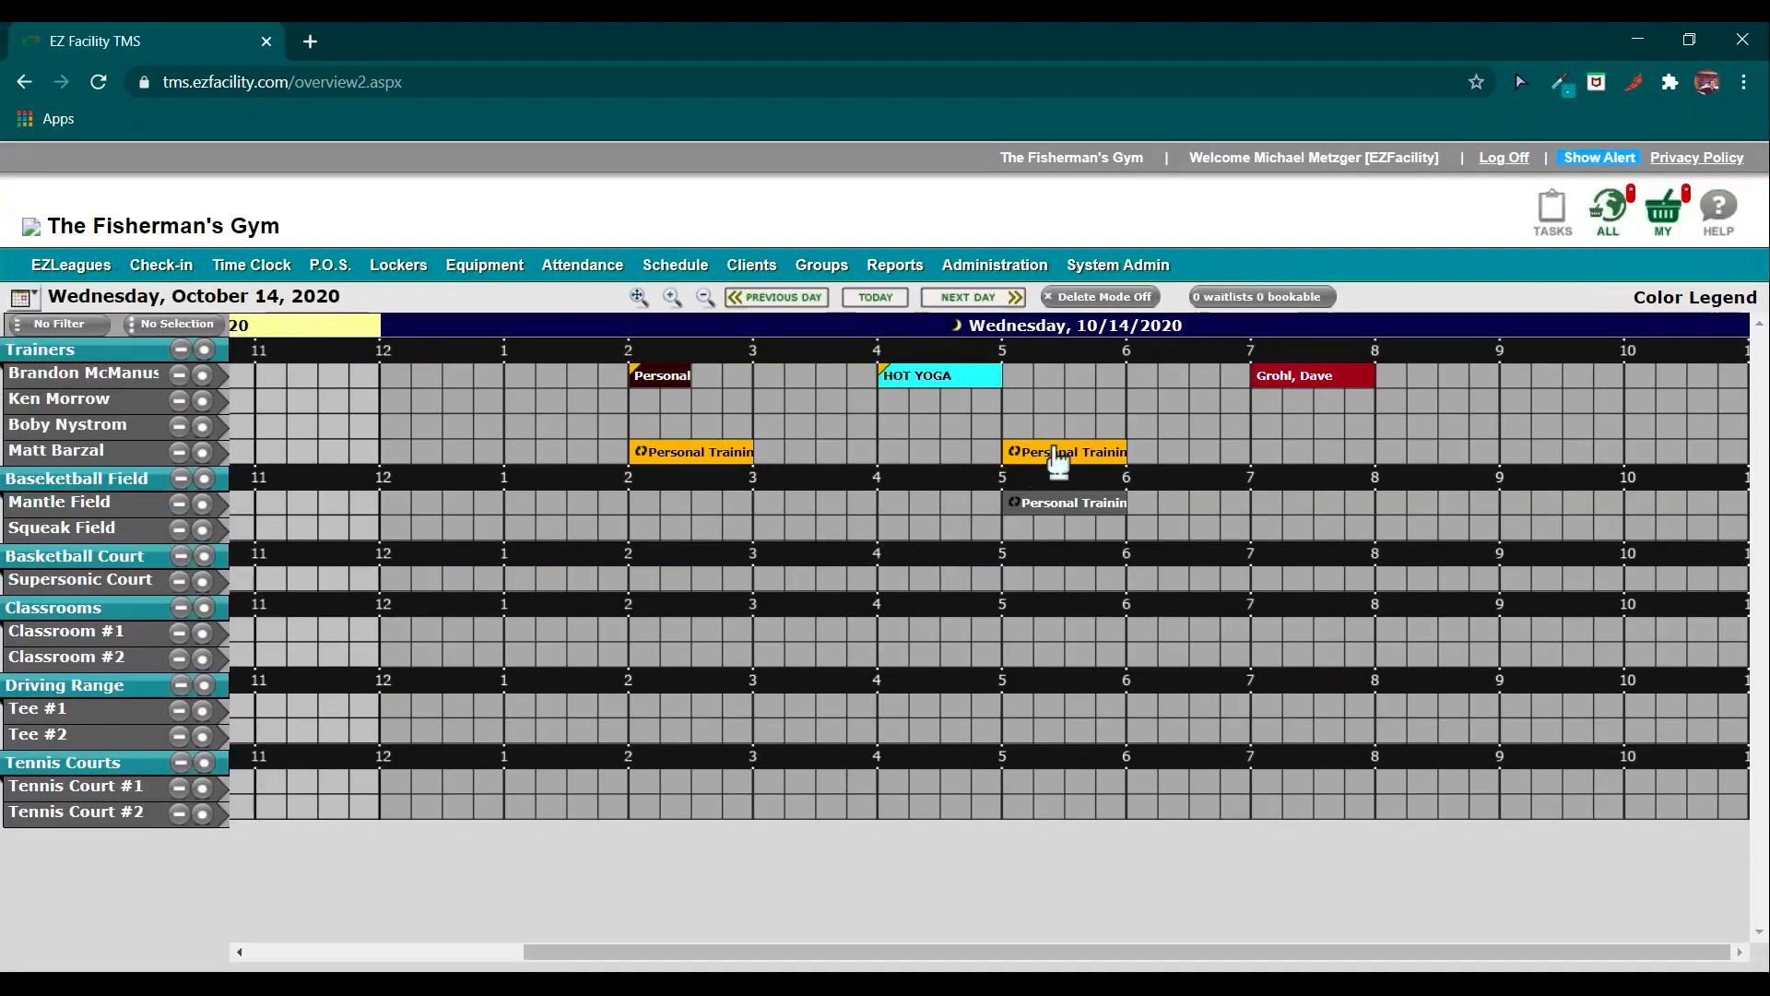
Open client registration for the trainer's 5 PM Personal Training reservation and look up the client by full name.
click(1057, 454)
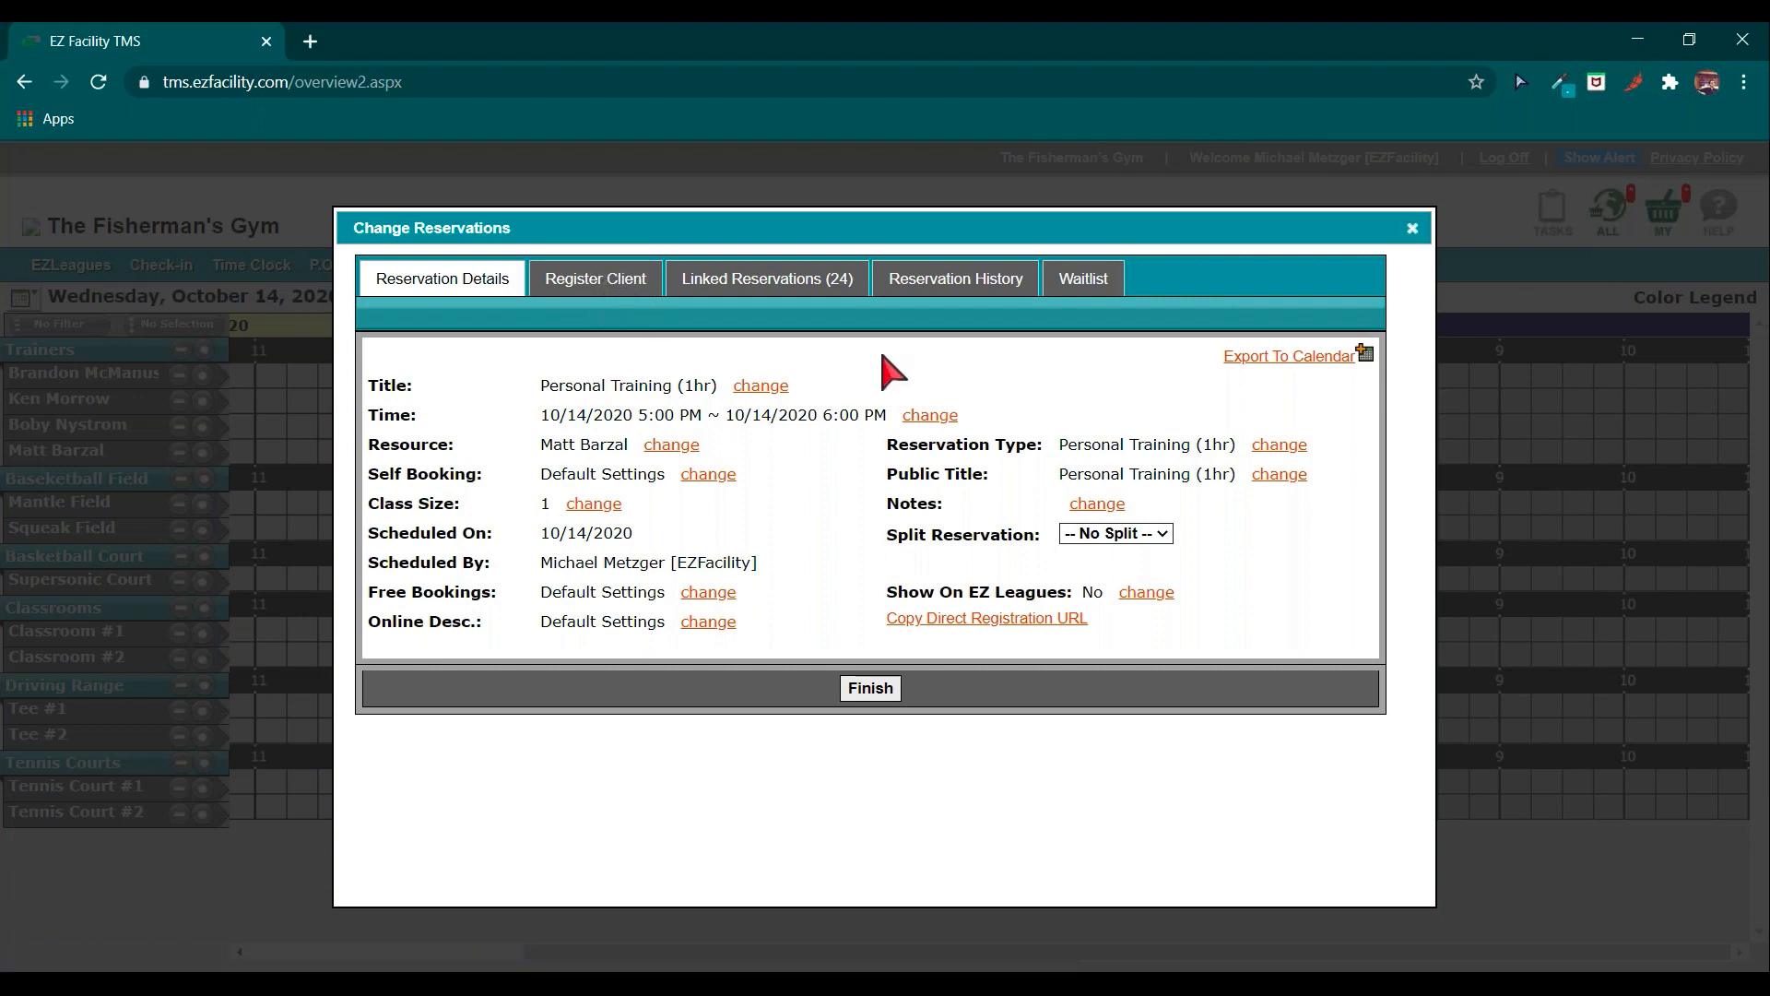
click(637, 291)
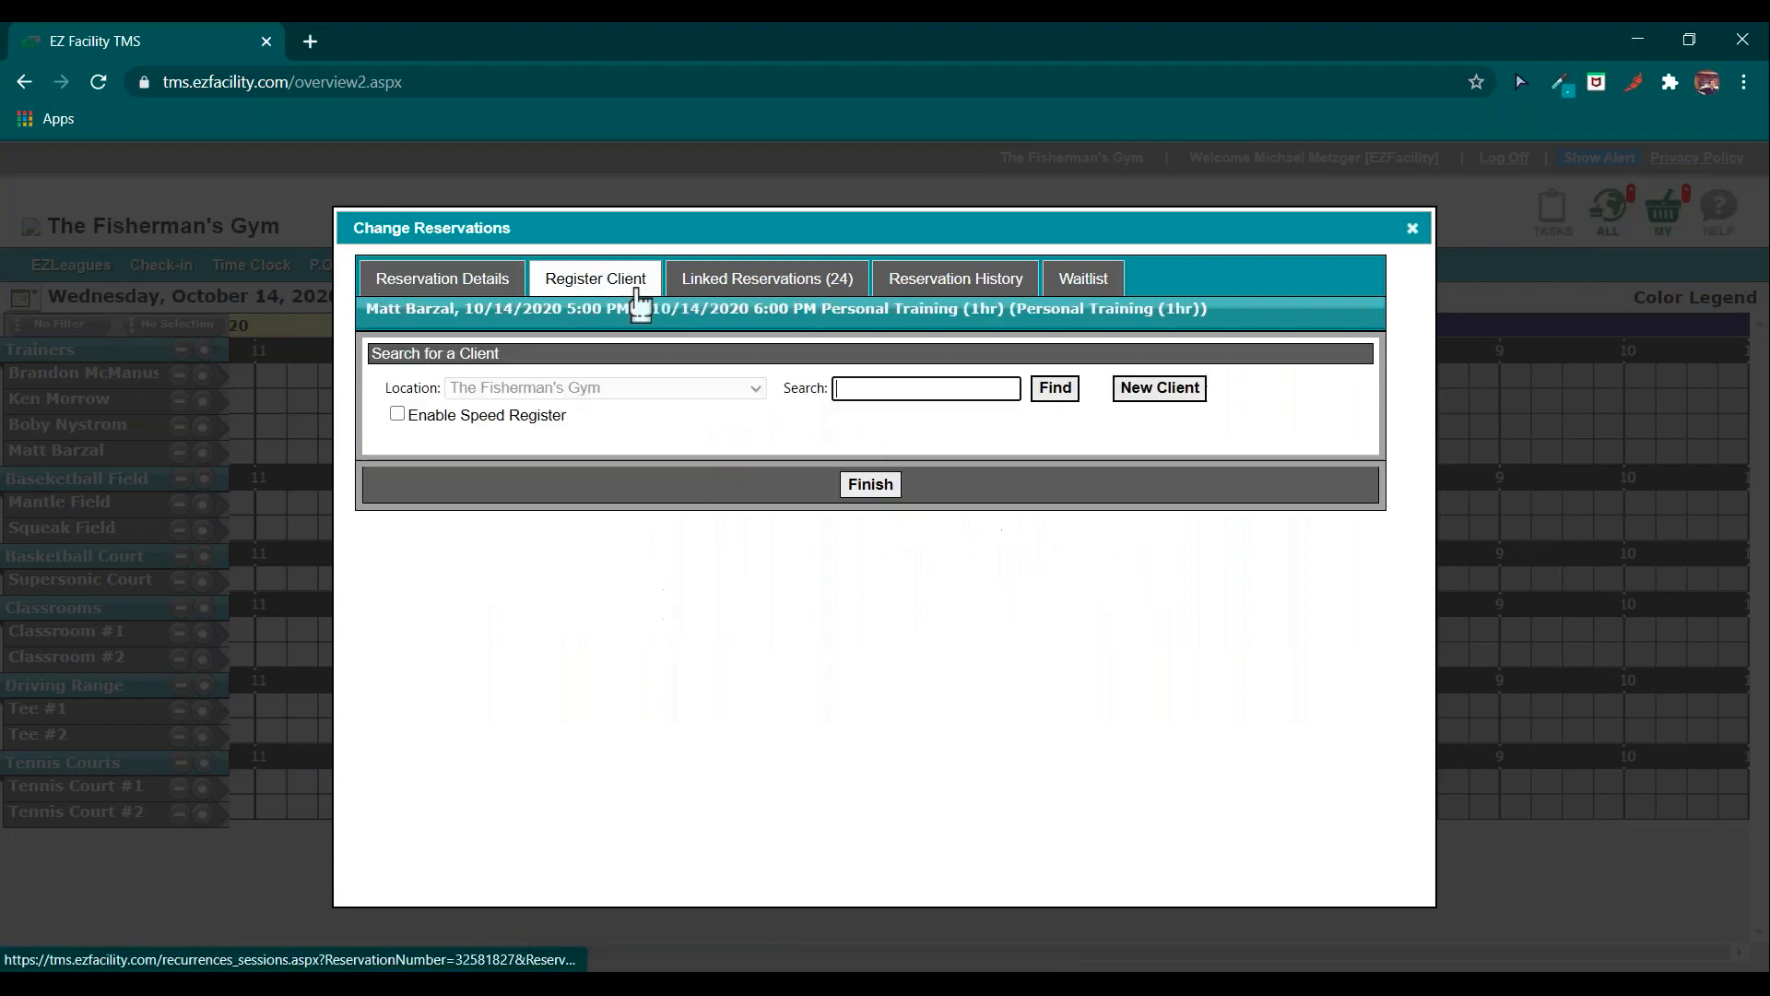
triple_click(494, 363)
click(865, 395)
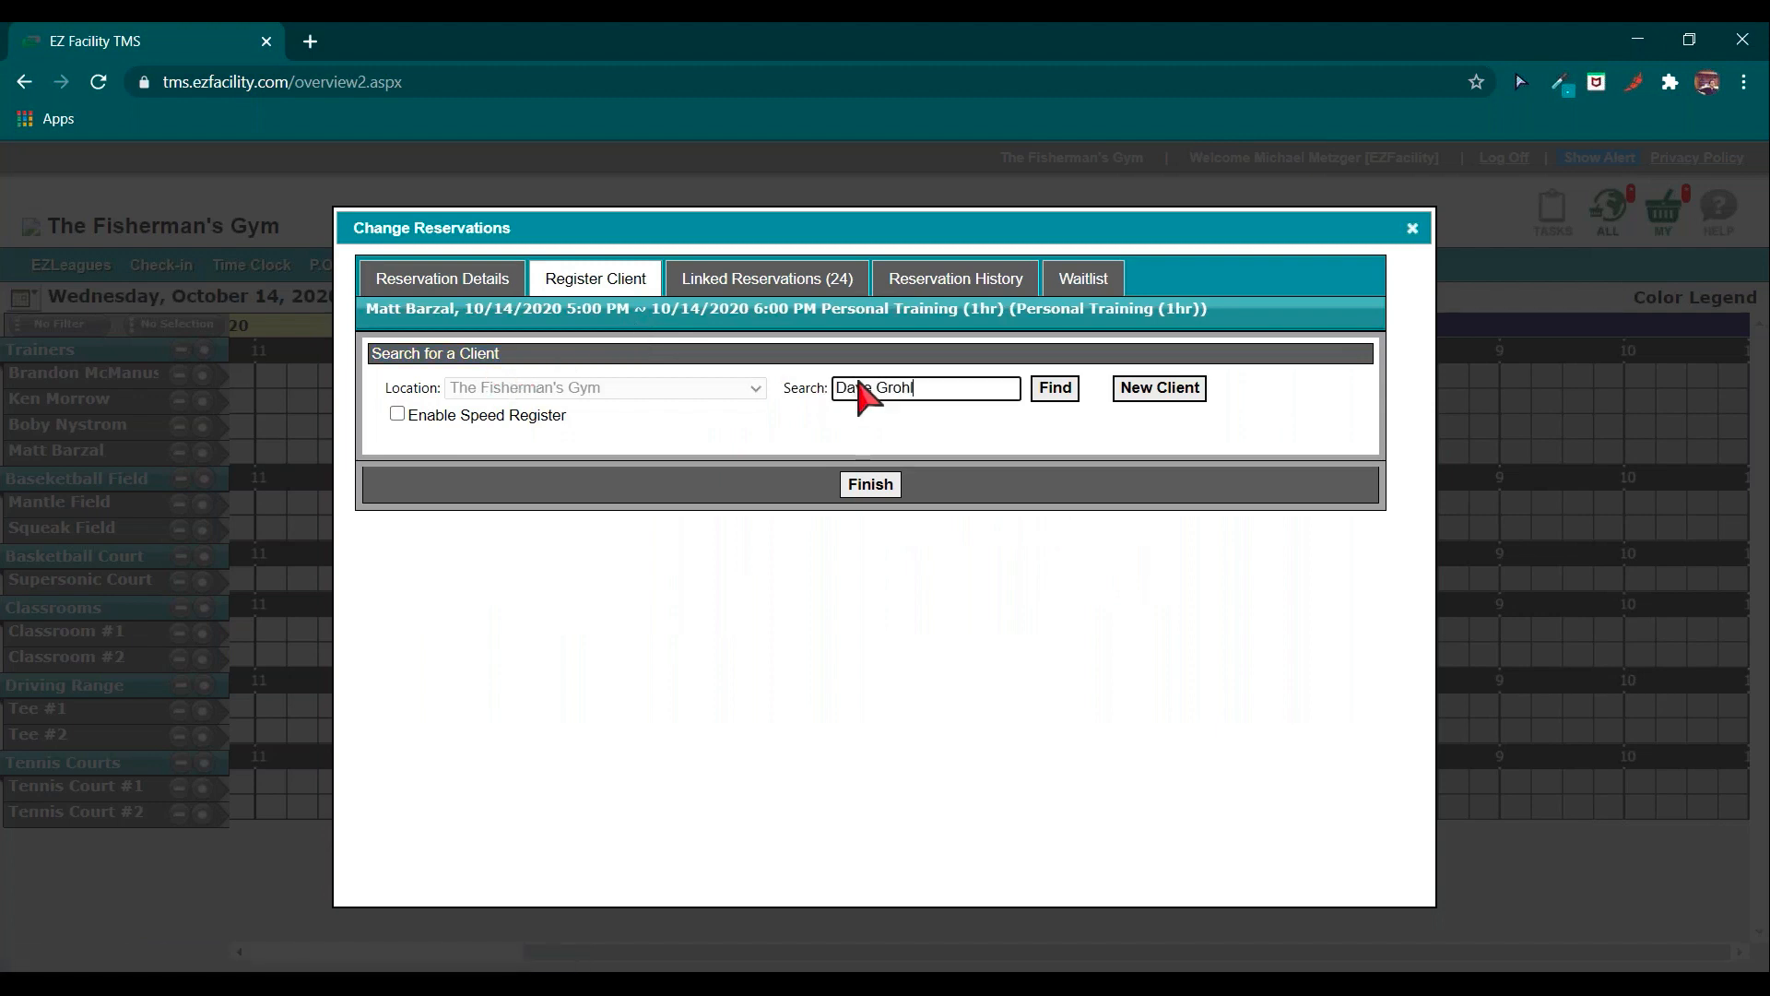
text(Dave Grohl)
click(956, 414)
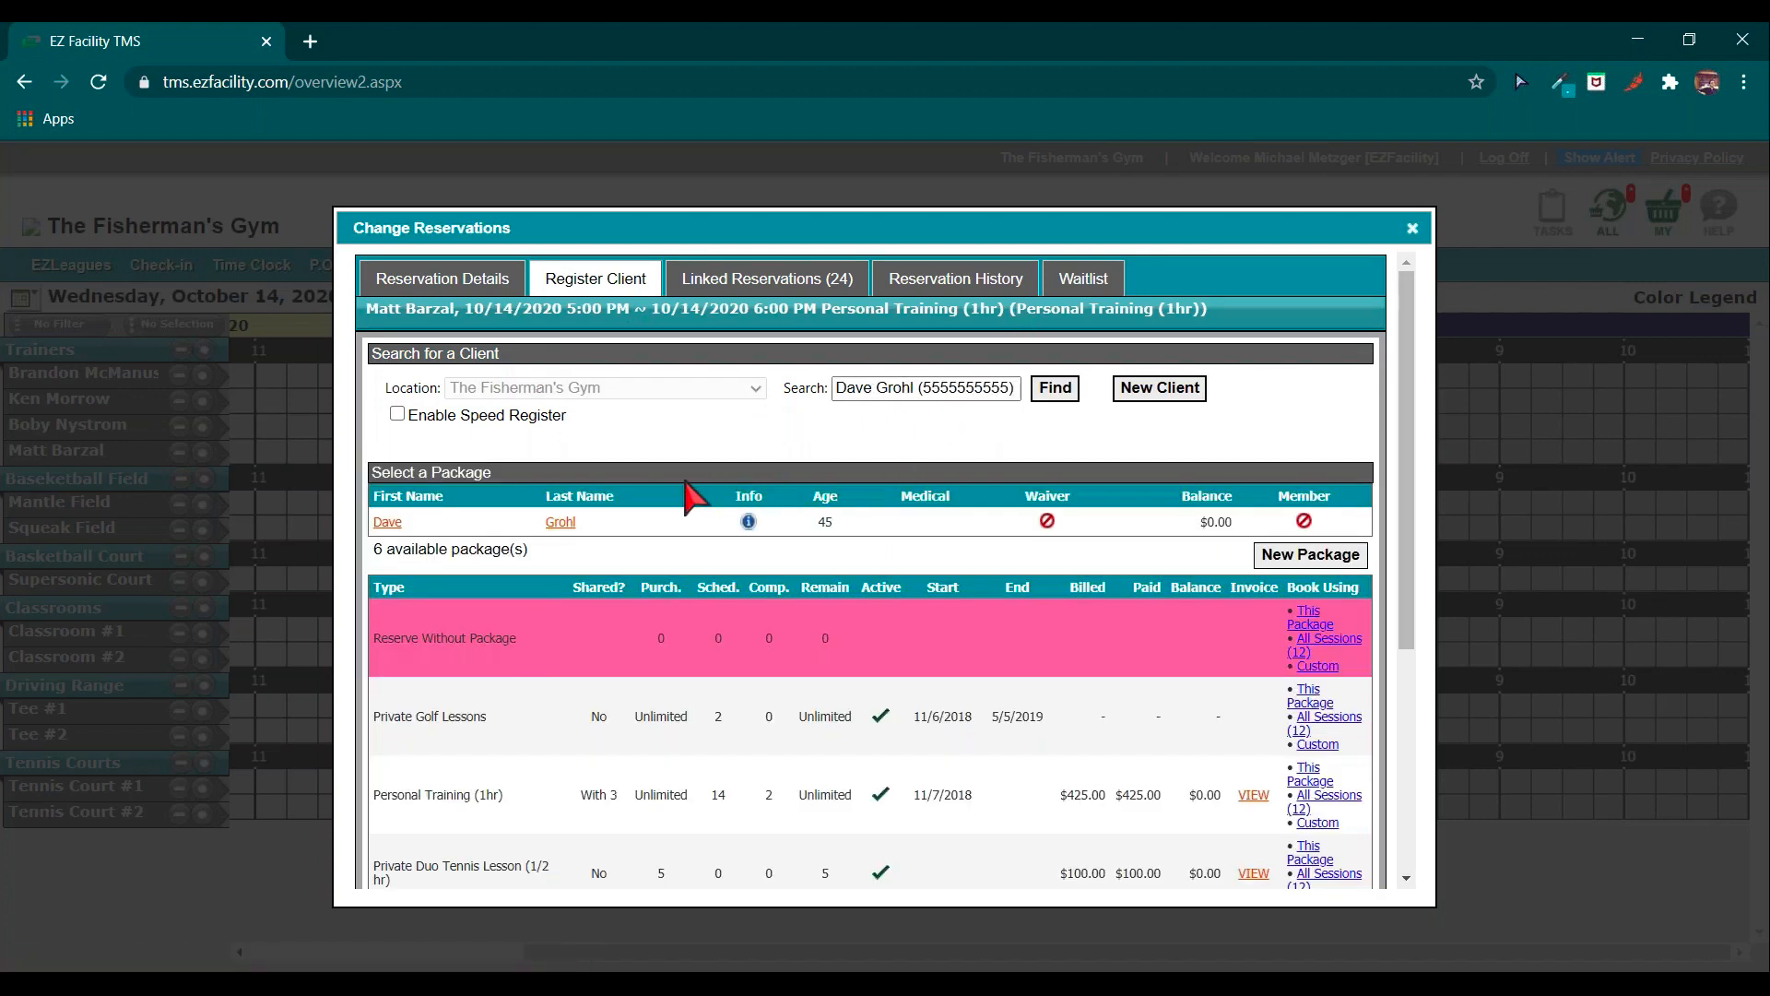
Examine the 20-session Personal Training (1hr) package and its This Package, All Sessions and Custom booking options.
scroll(696, 498, down, 3)
scroll(696, 498, down, 2)
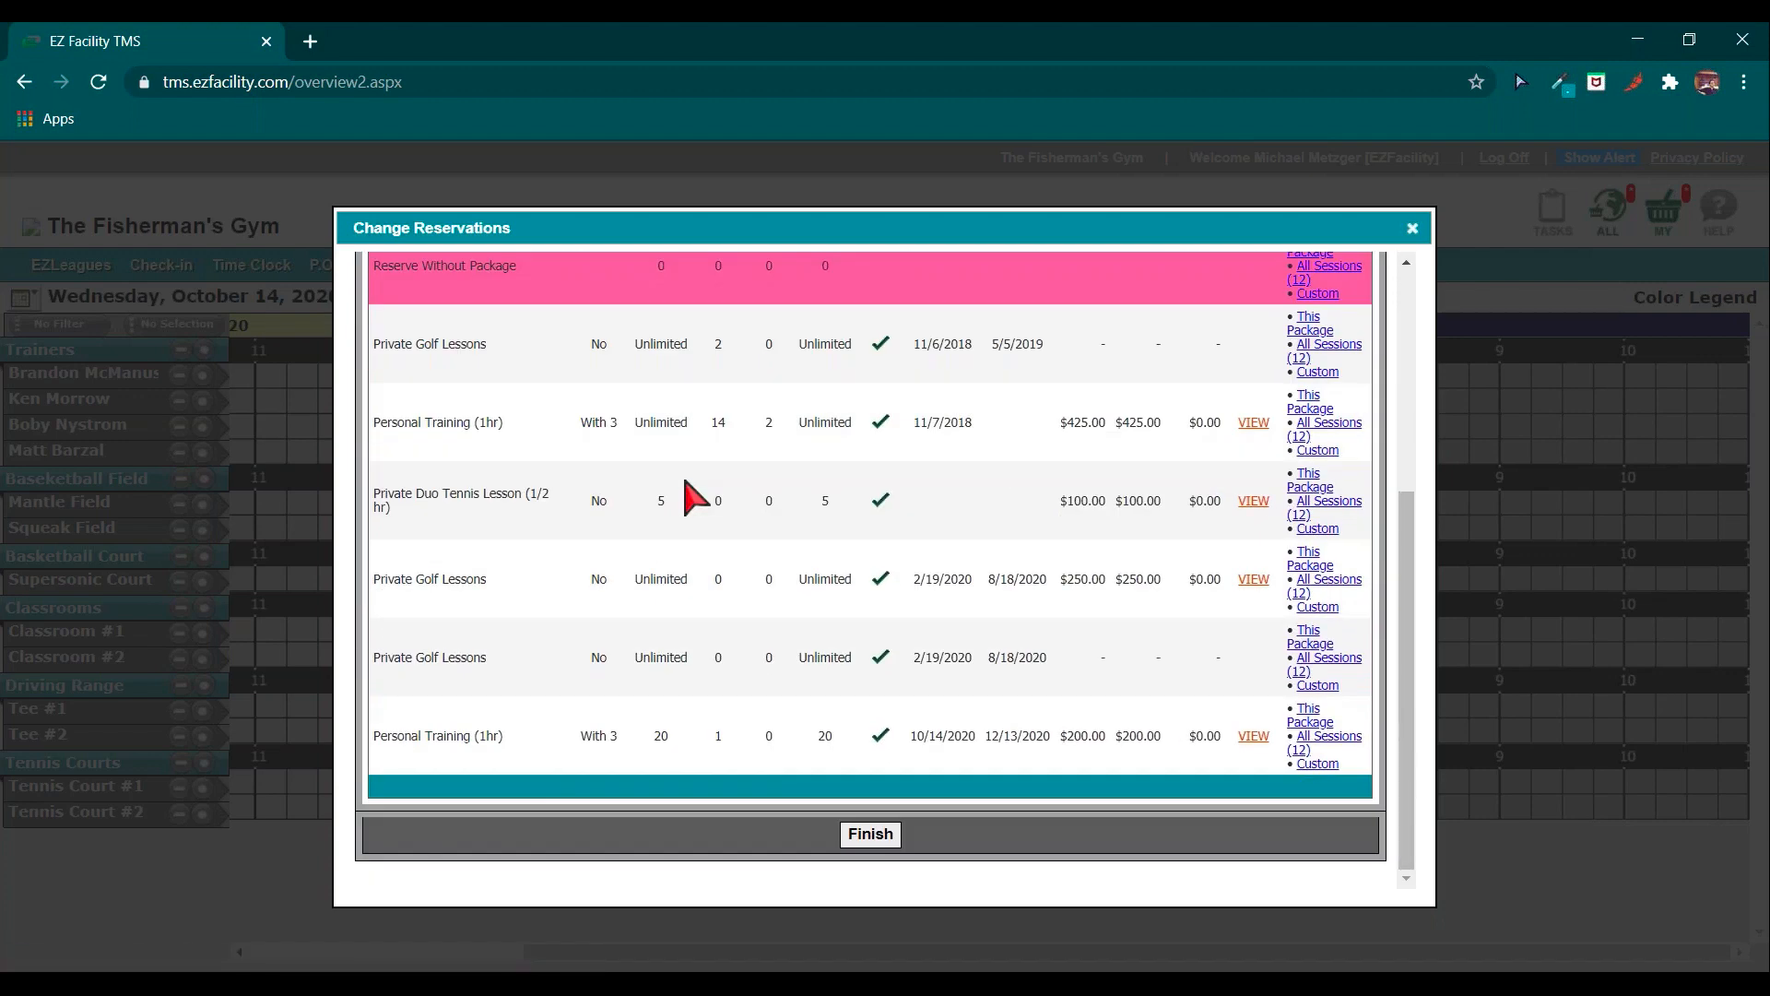
triple_click(434, 735)
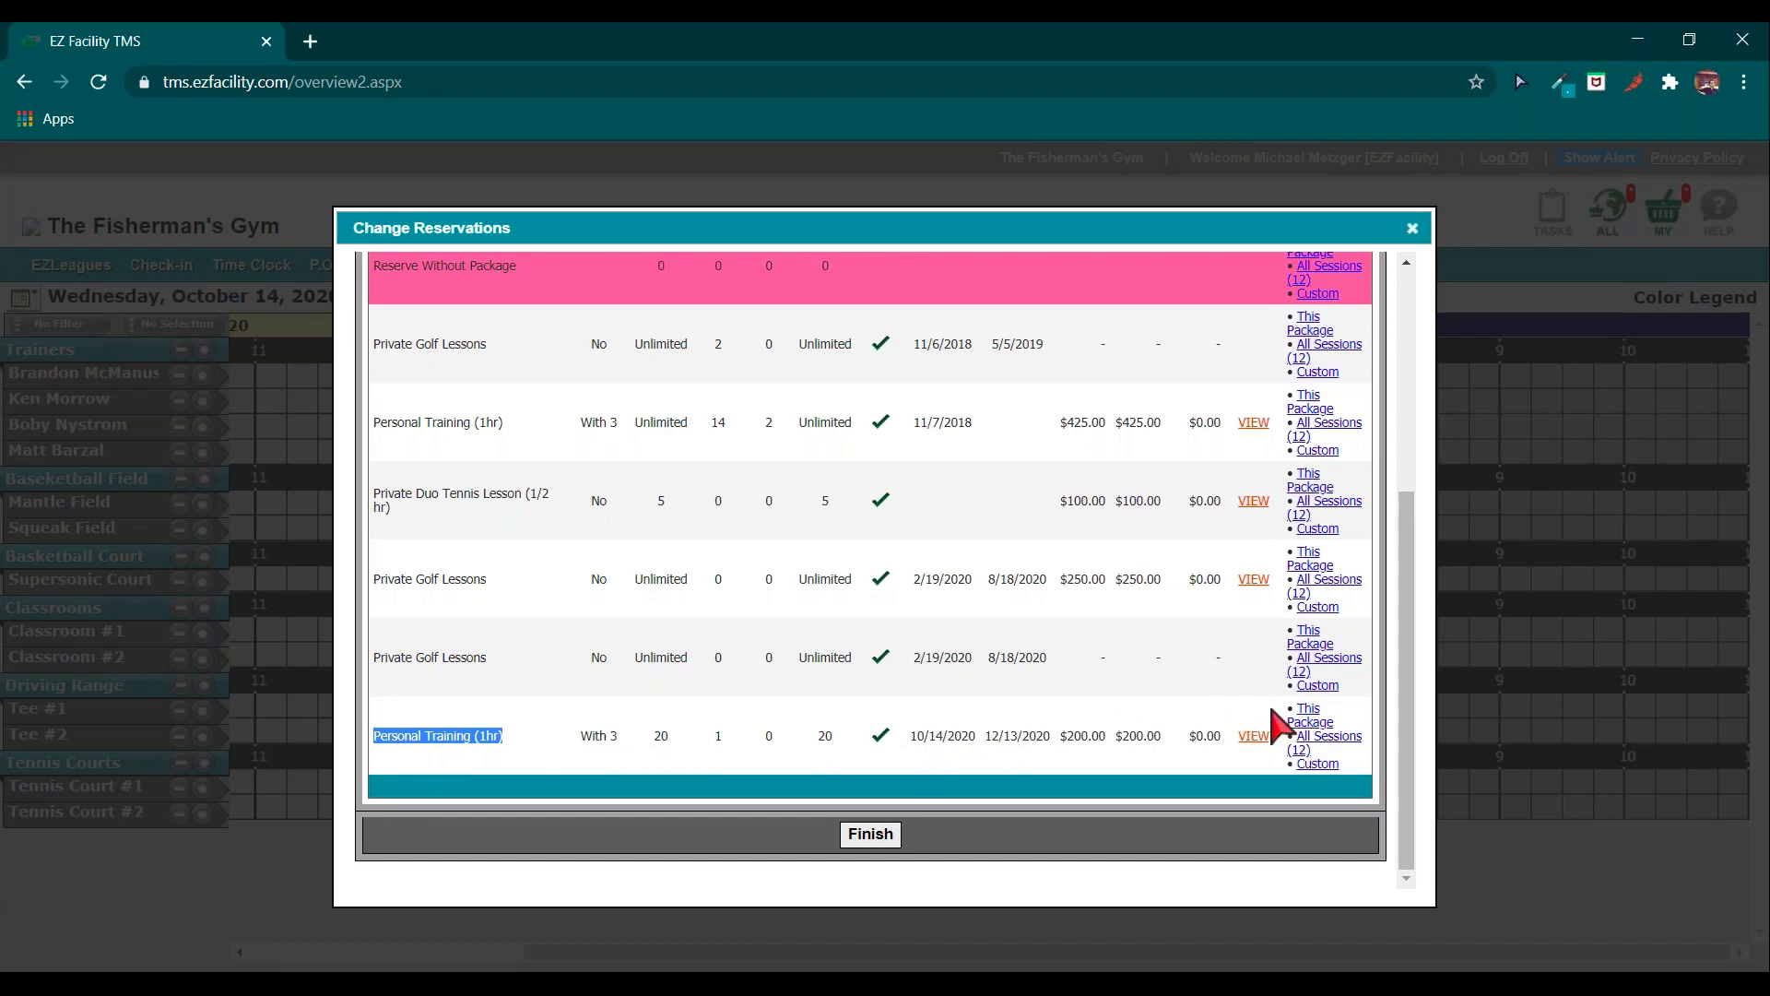
drag(1351, 728, 1295, 709)
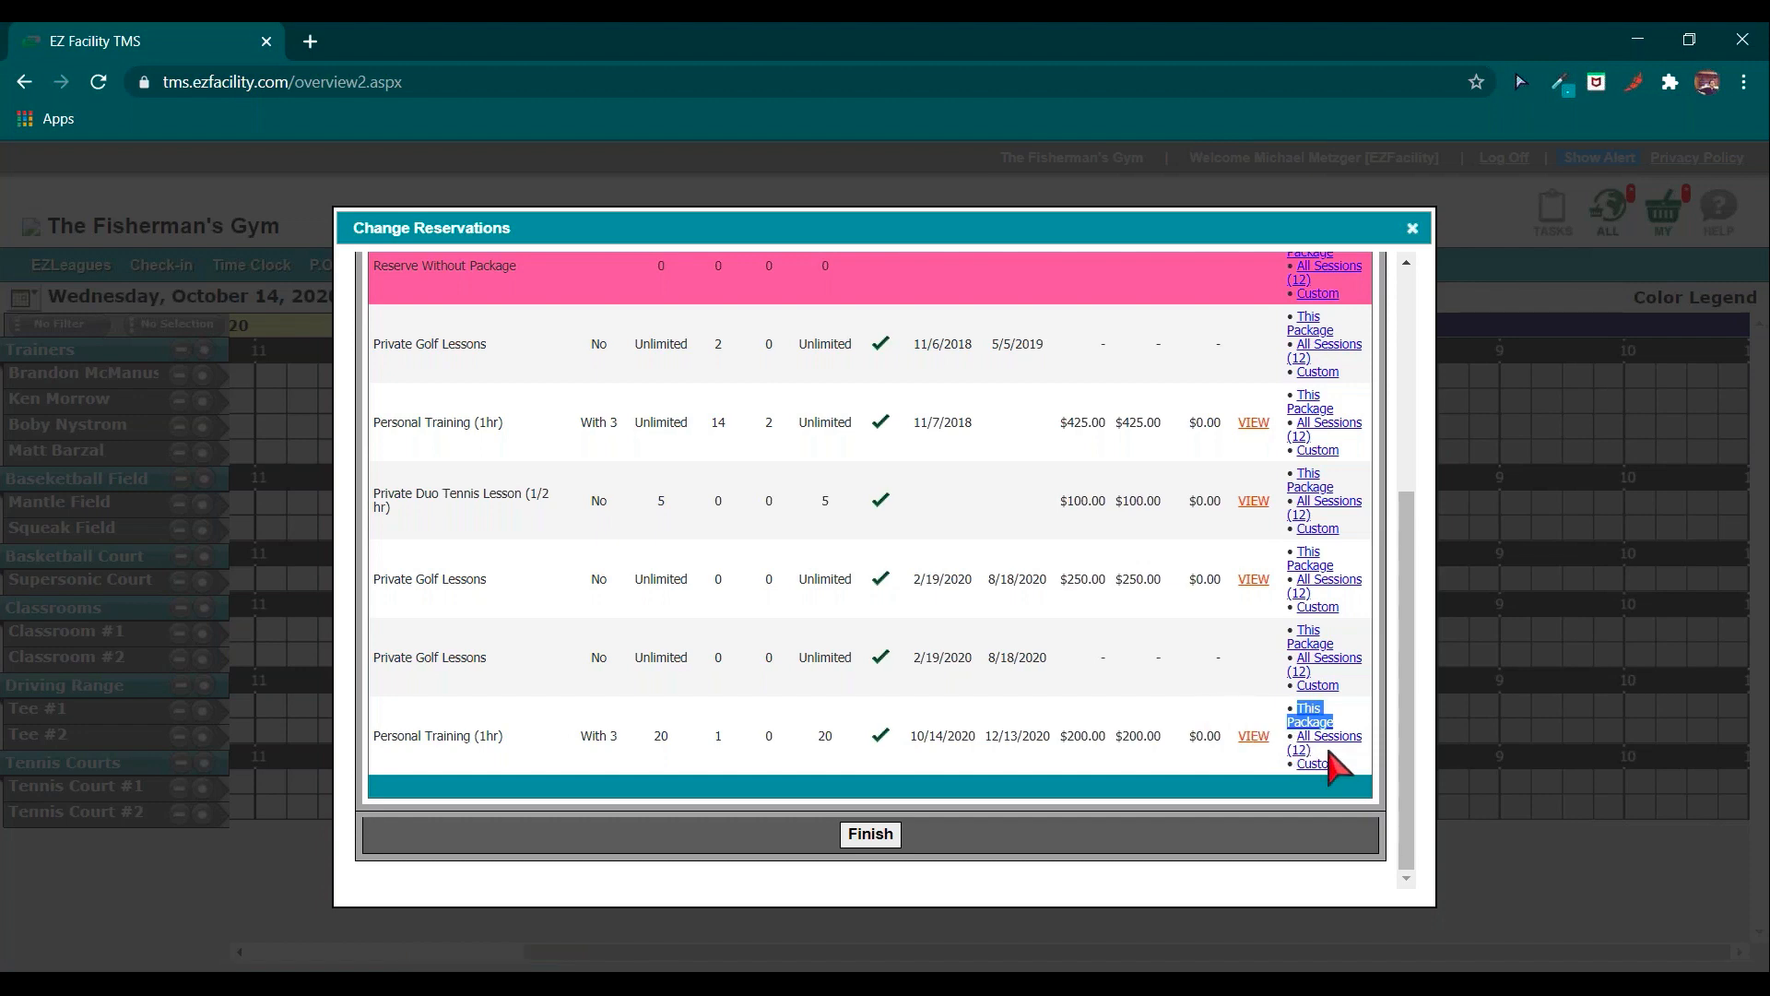
drag(1328, 750, 1307, 743)
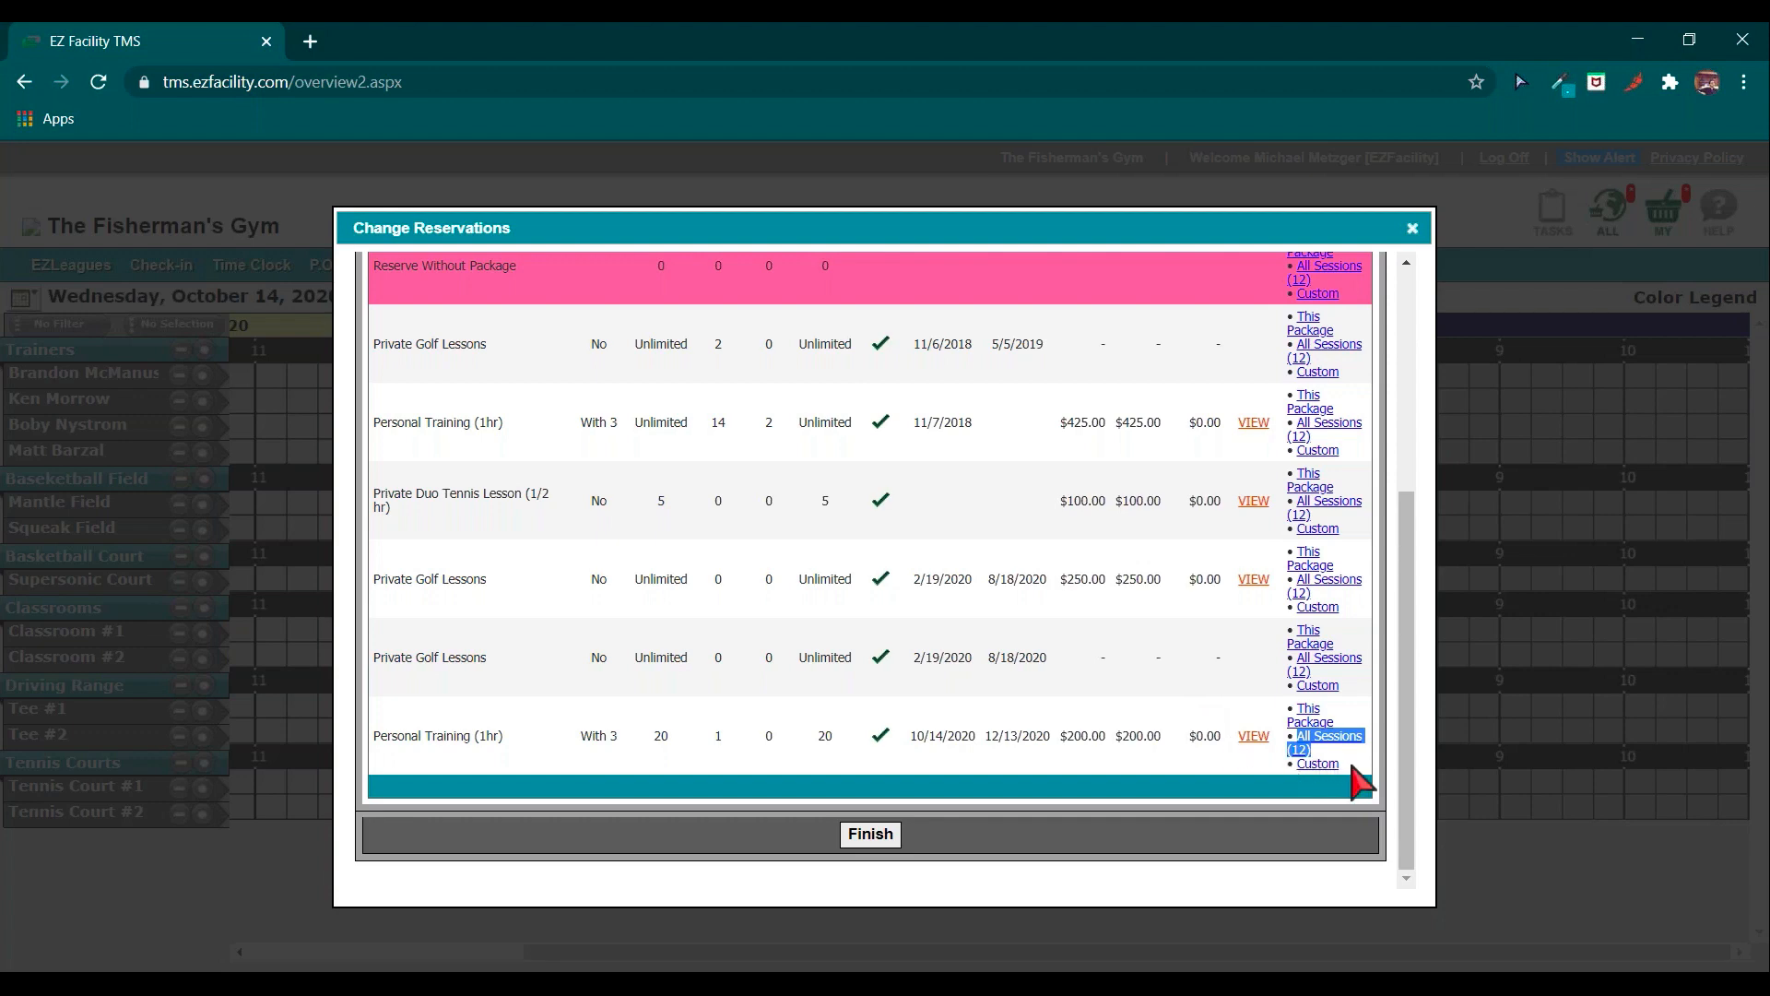
drag(1355, 779, 1304, 769)
Try a custom booking with the 20-session package by selecting the 10/14, 10/21 and 11/4/2020 sessions, and cancel it.
click(1312, 769)
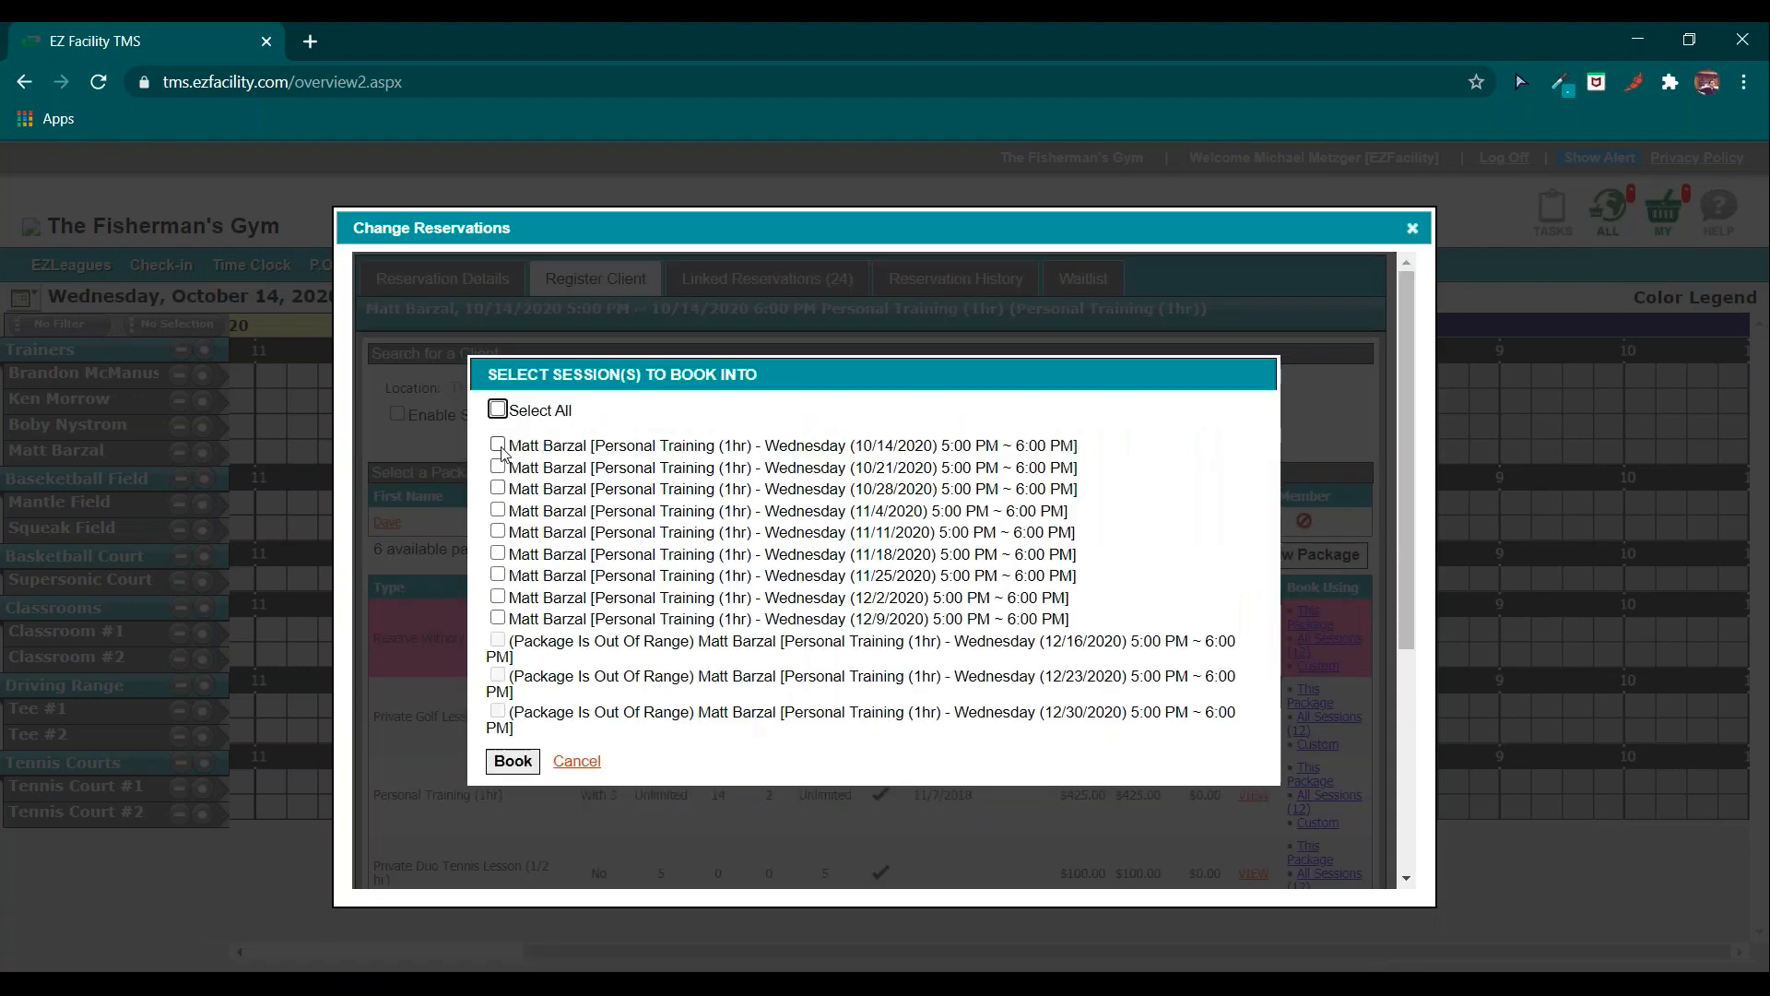
click(499, 445)
click(499, 466)
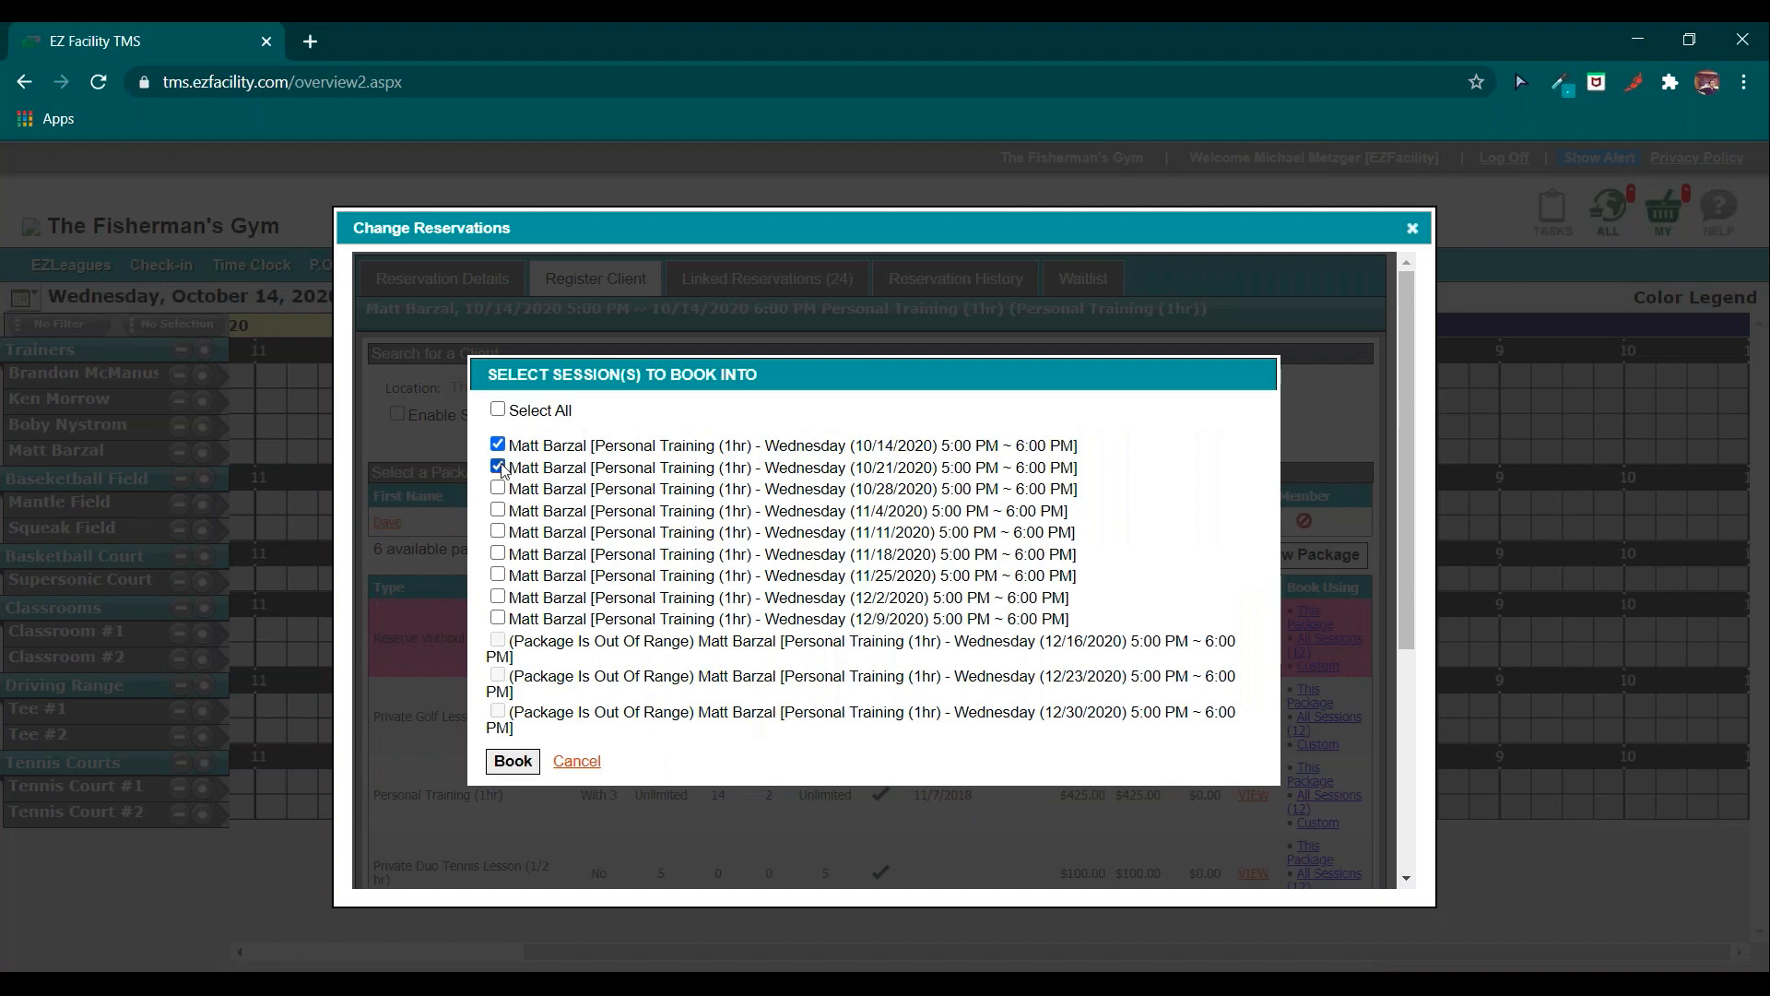
click(499, 511)
click(582, 762)
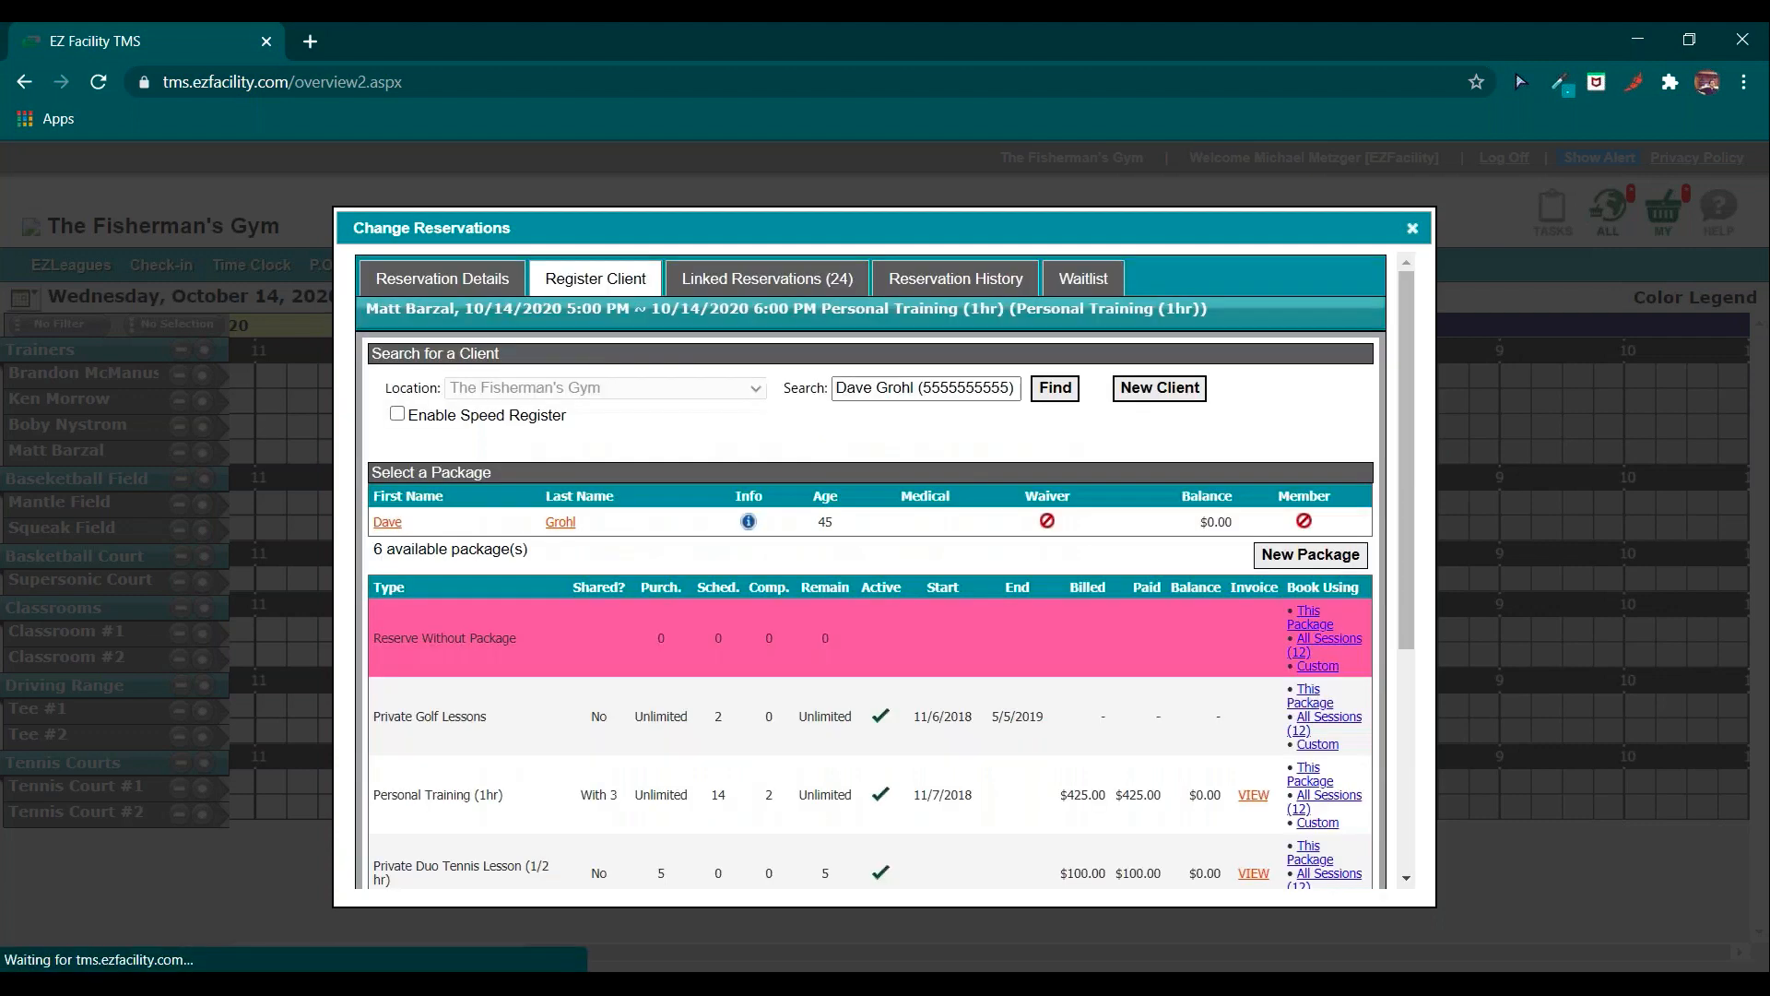
Book the client into all sessions using the 20-session Personal Training (1hr) package, booking the out-of-range sessions as Reserved, and finish the registration.
scroll(746, 700, down, 4)
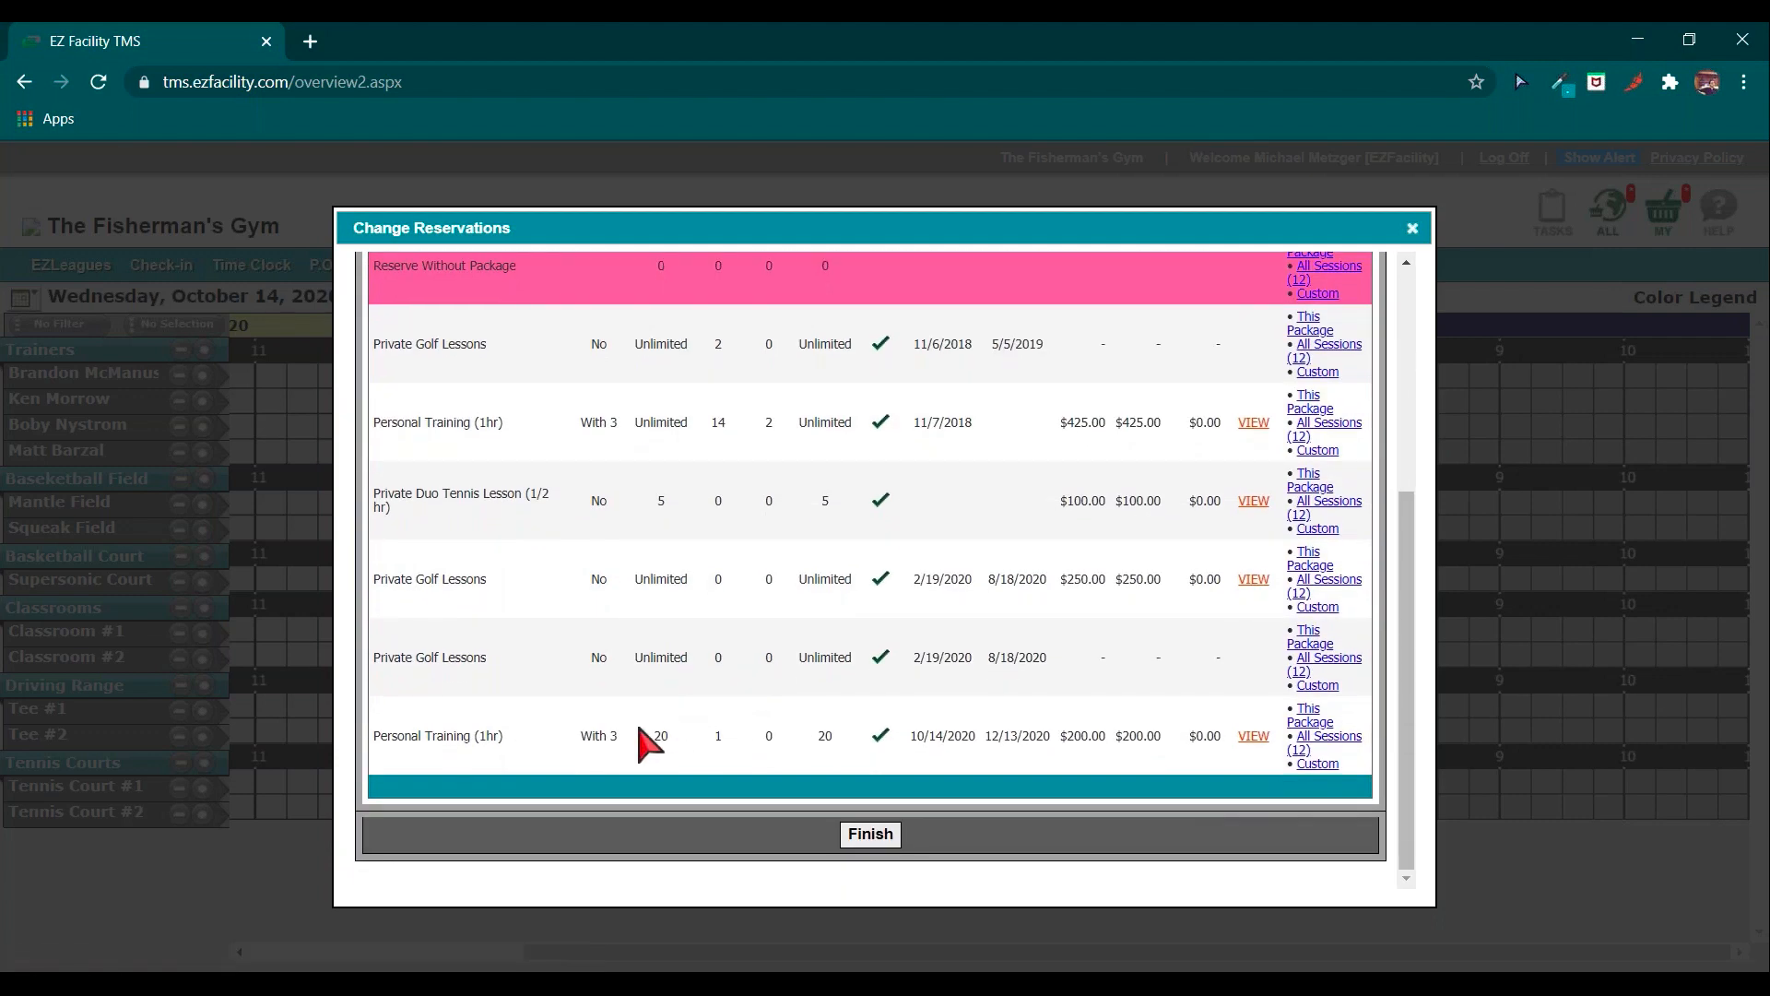
click(1299, 752)
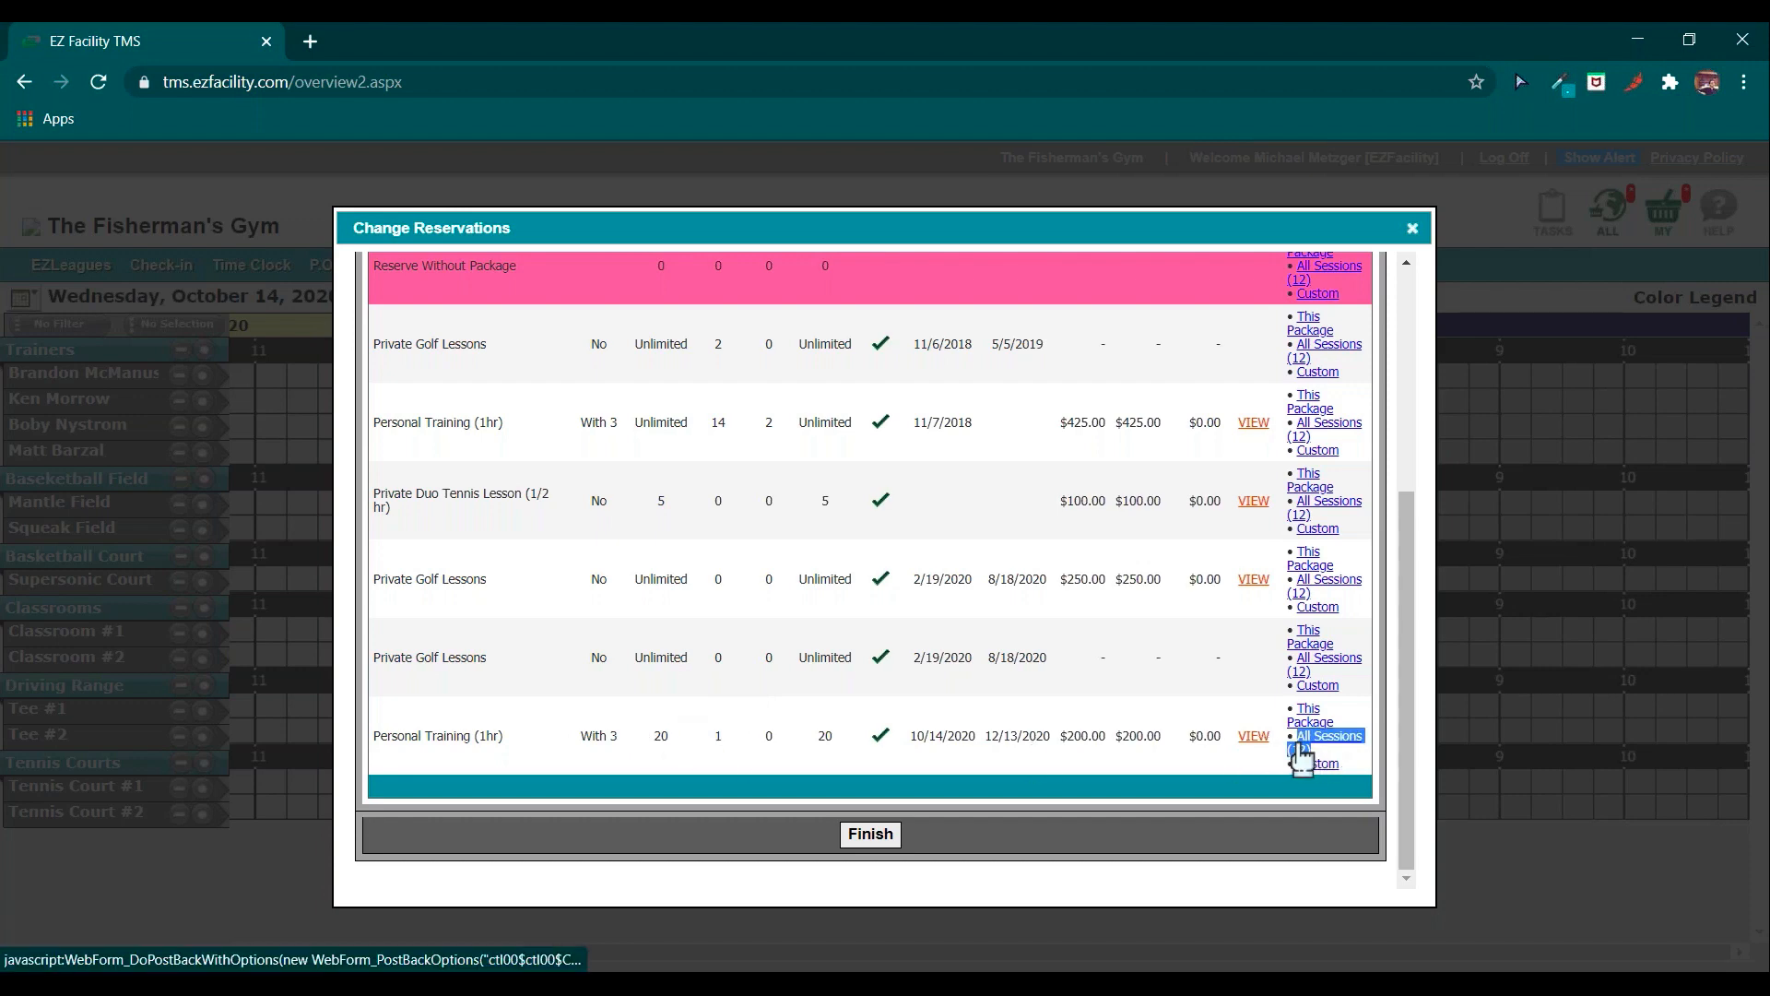
click(1349, 746)
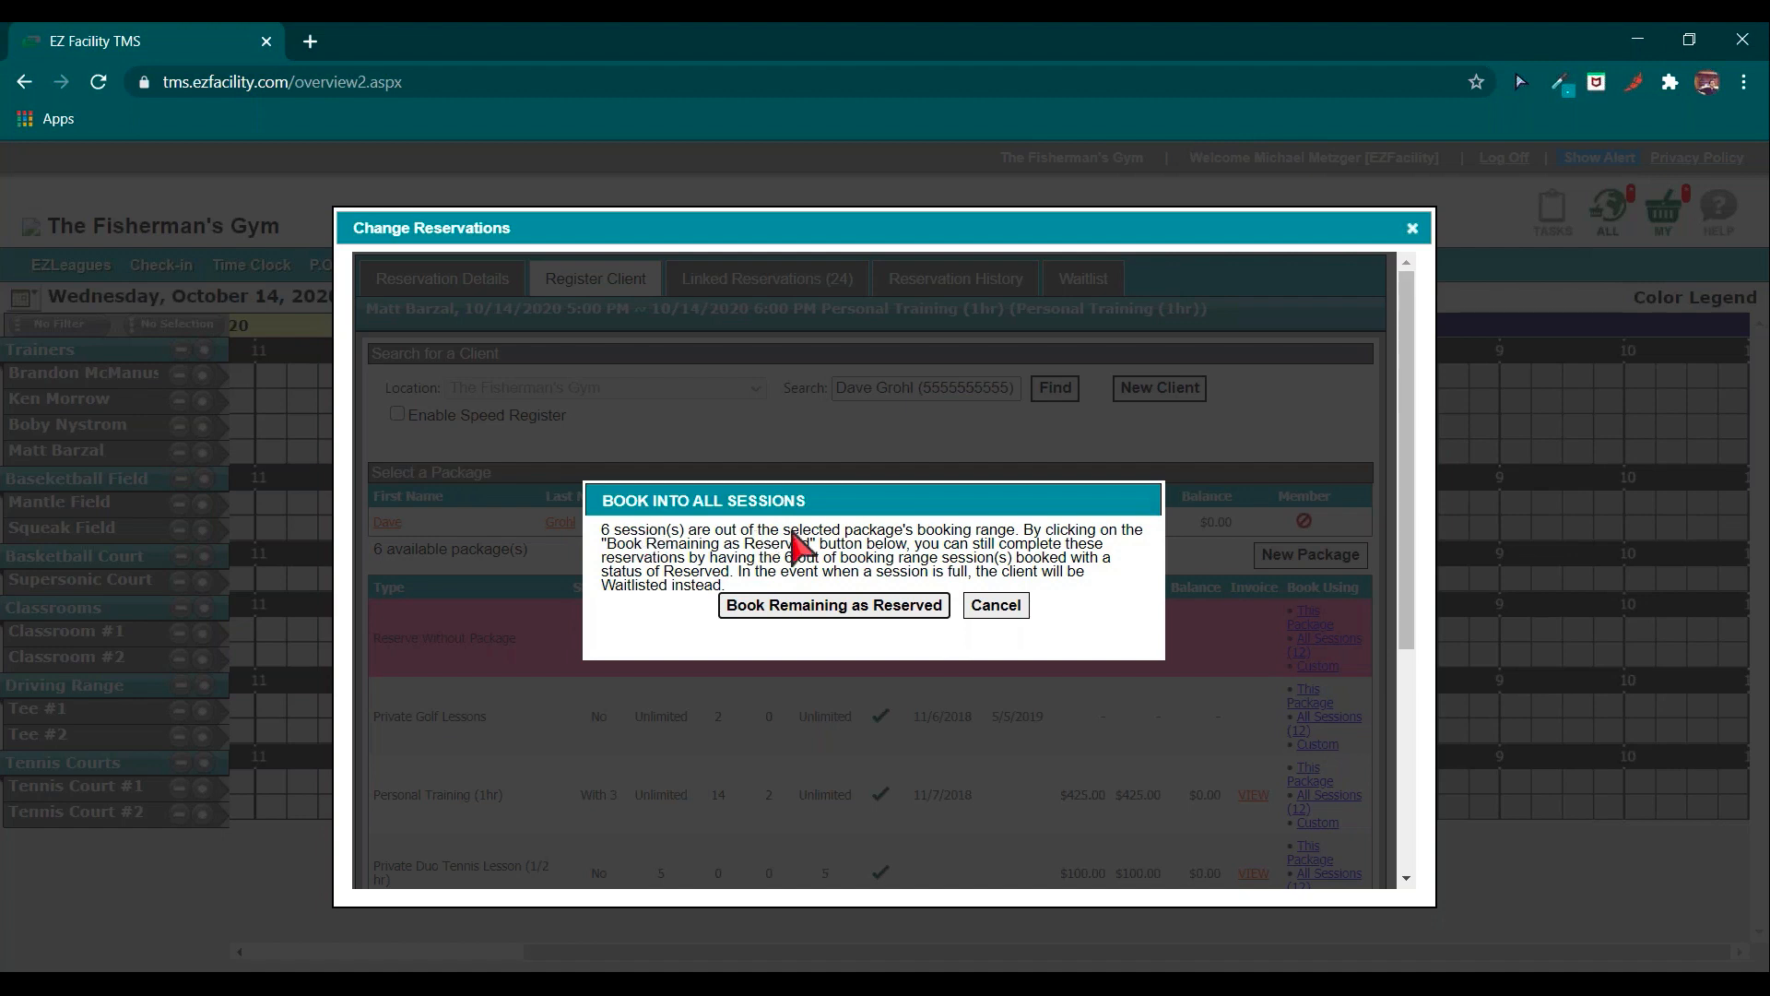
drag(846, 533, 1020, 536)
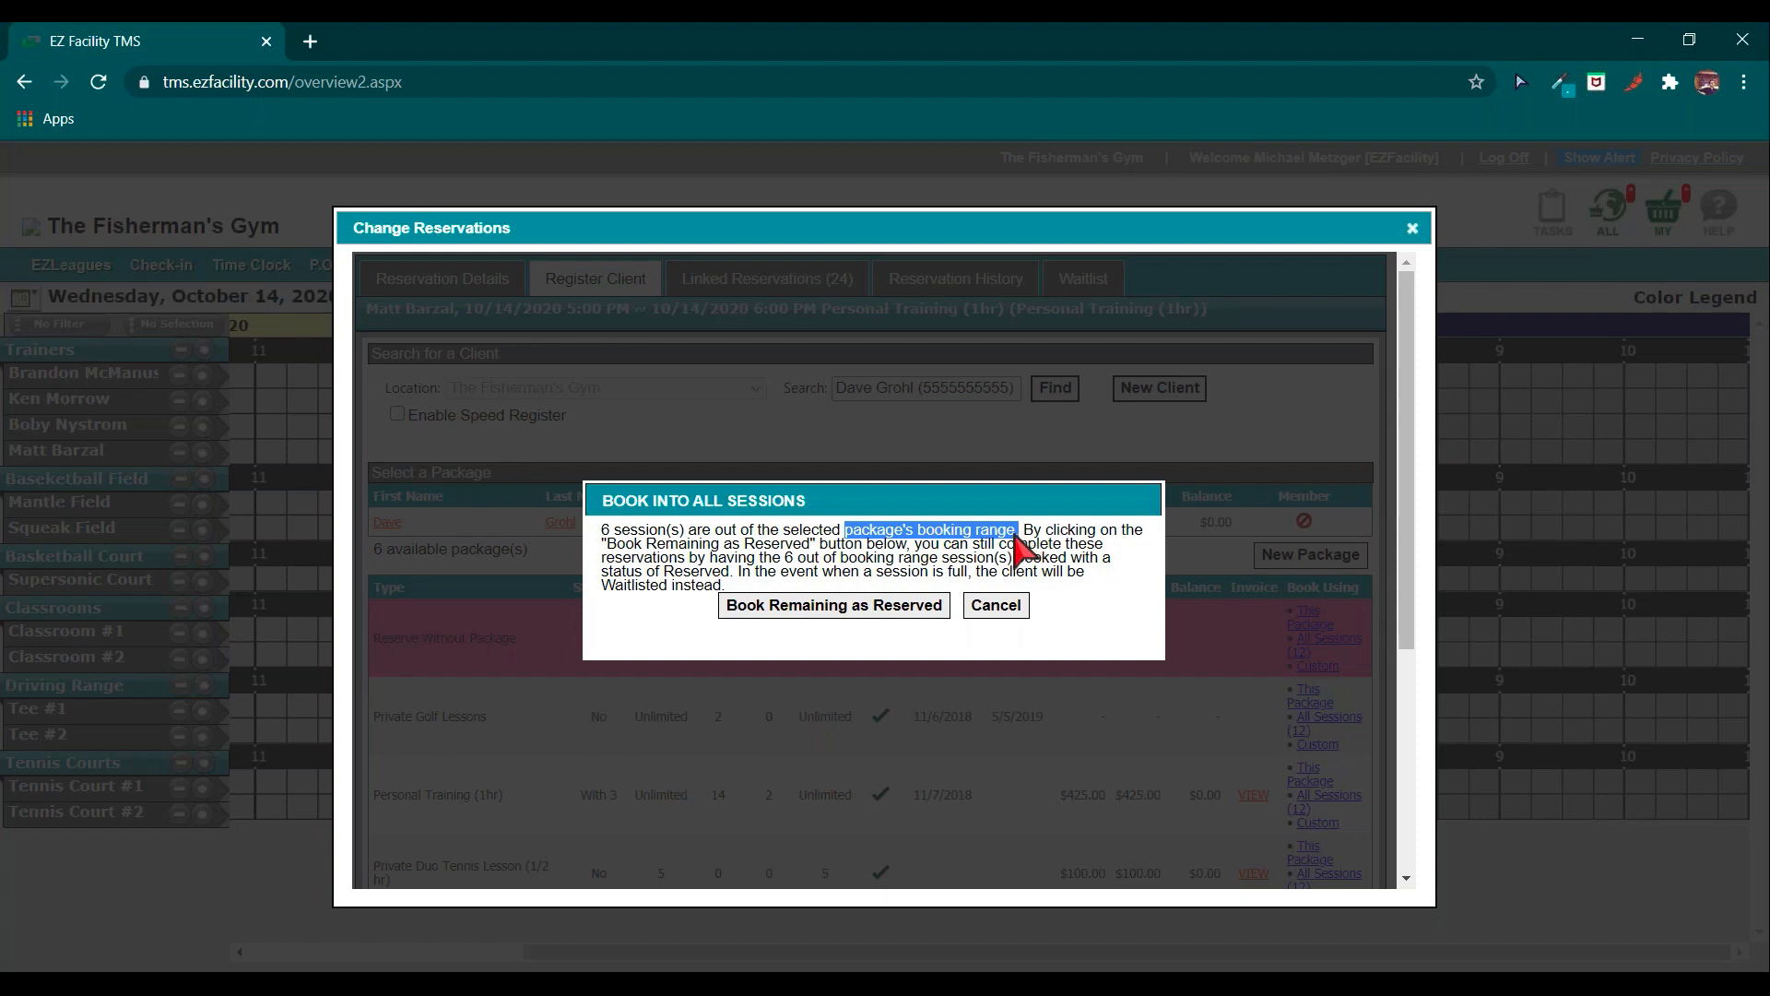
click(852, 610)
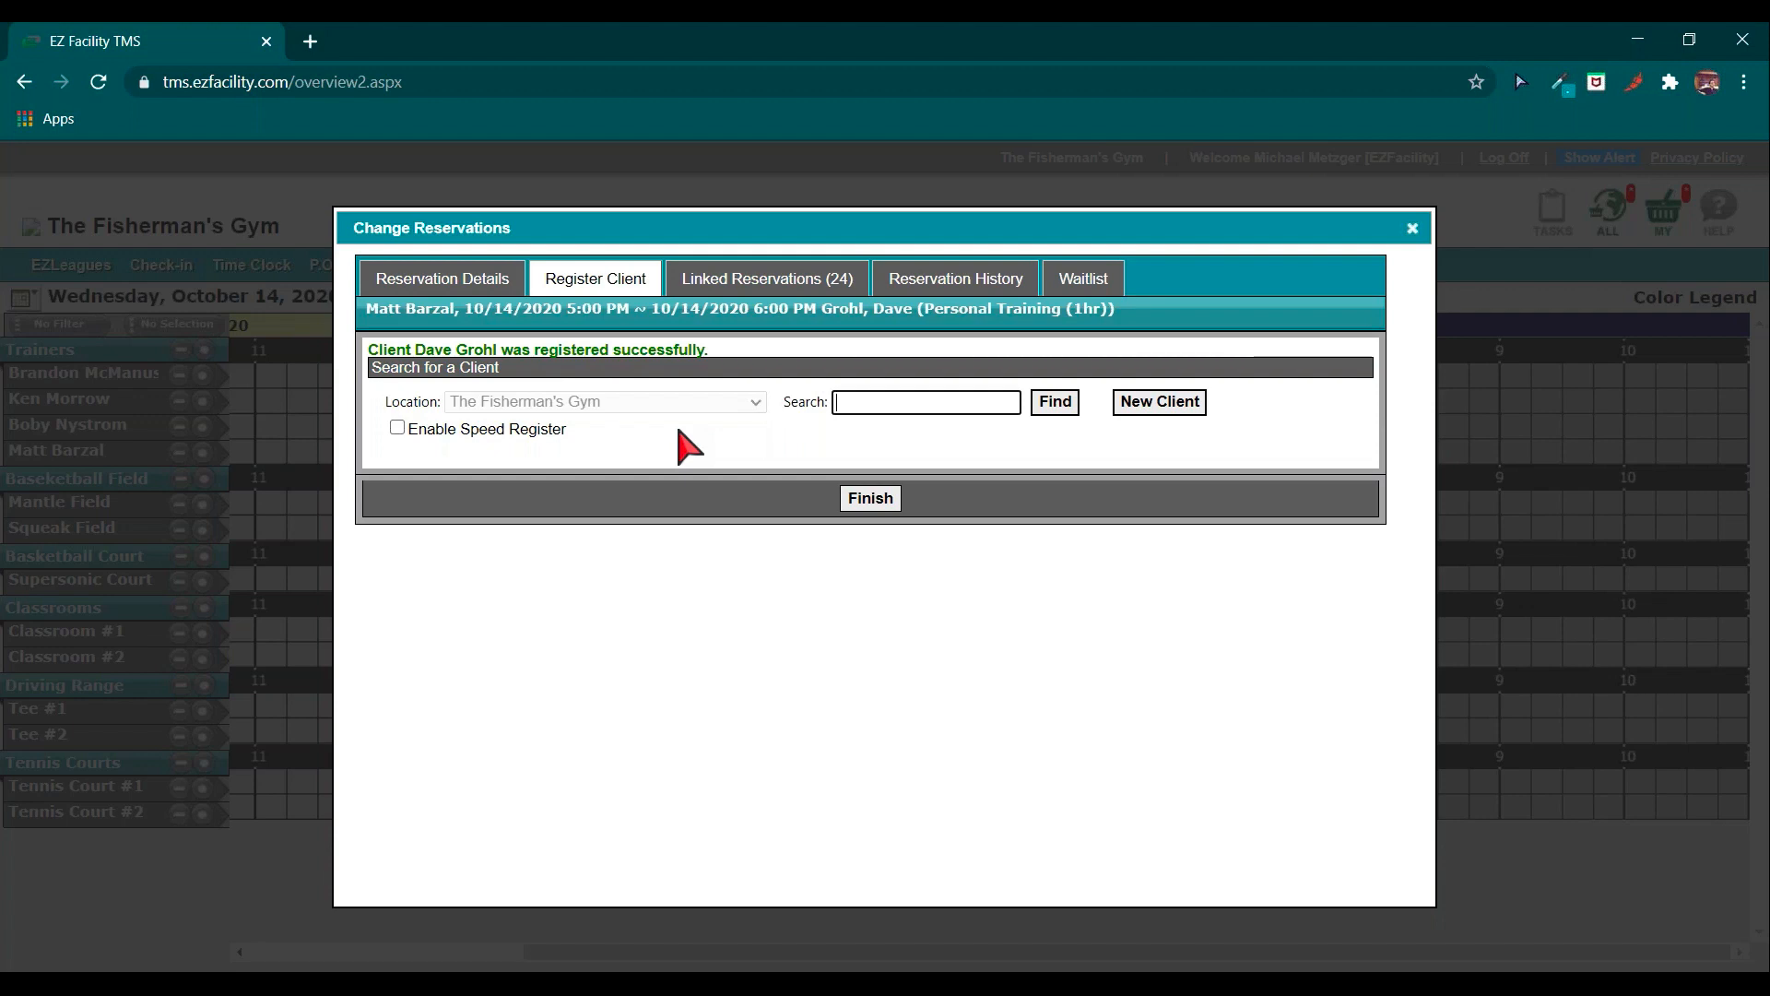
triple_click(496, 350)
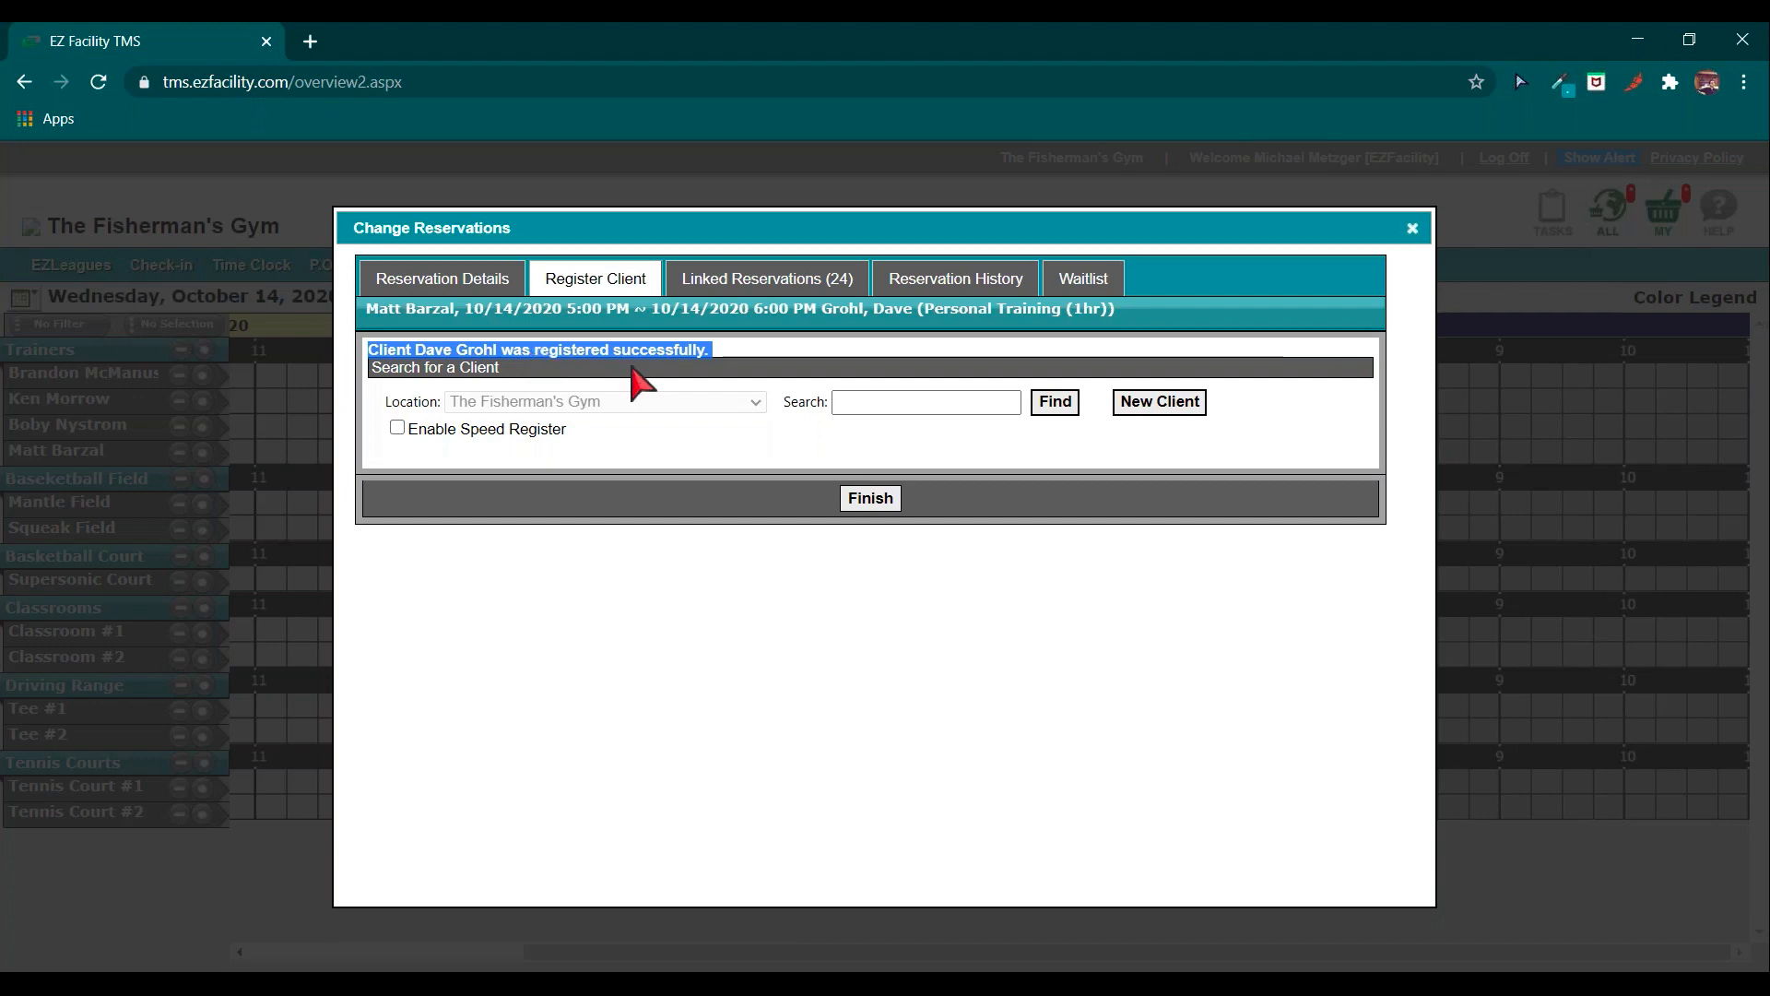
click(887, 503)
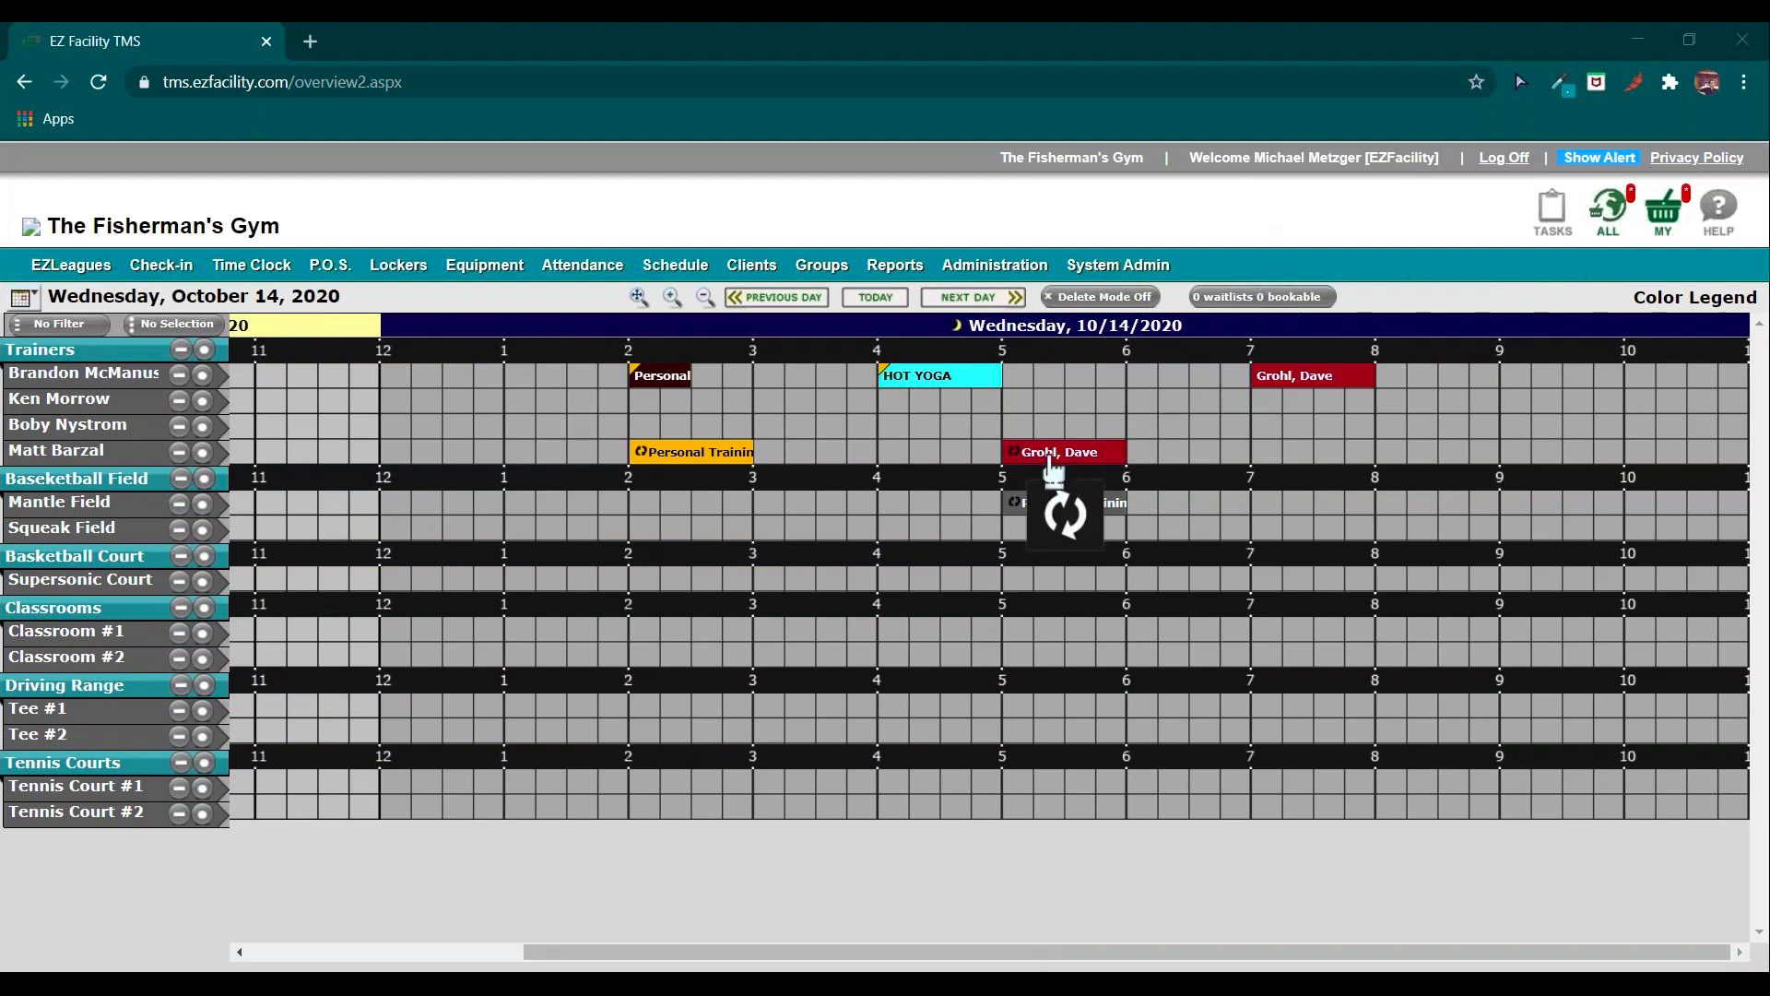
Check the client's 5 PM bookings on the 10/14, 10/21 and 12/23/2020 schedules and compare their colors with the color legend.
mouse_move(1084, 464)
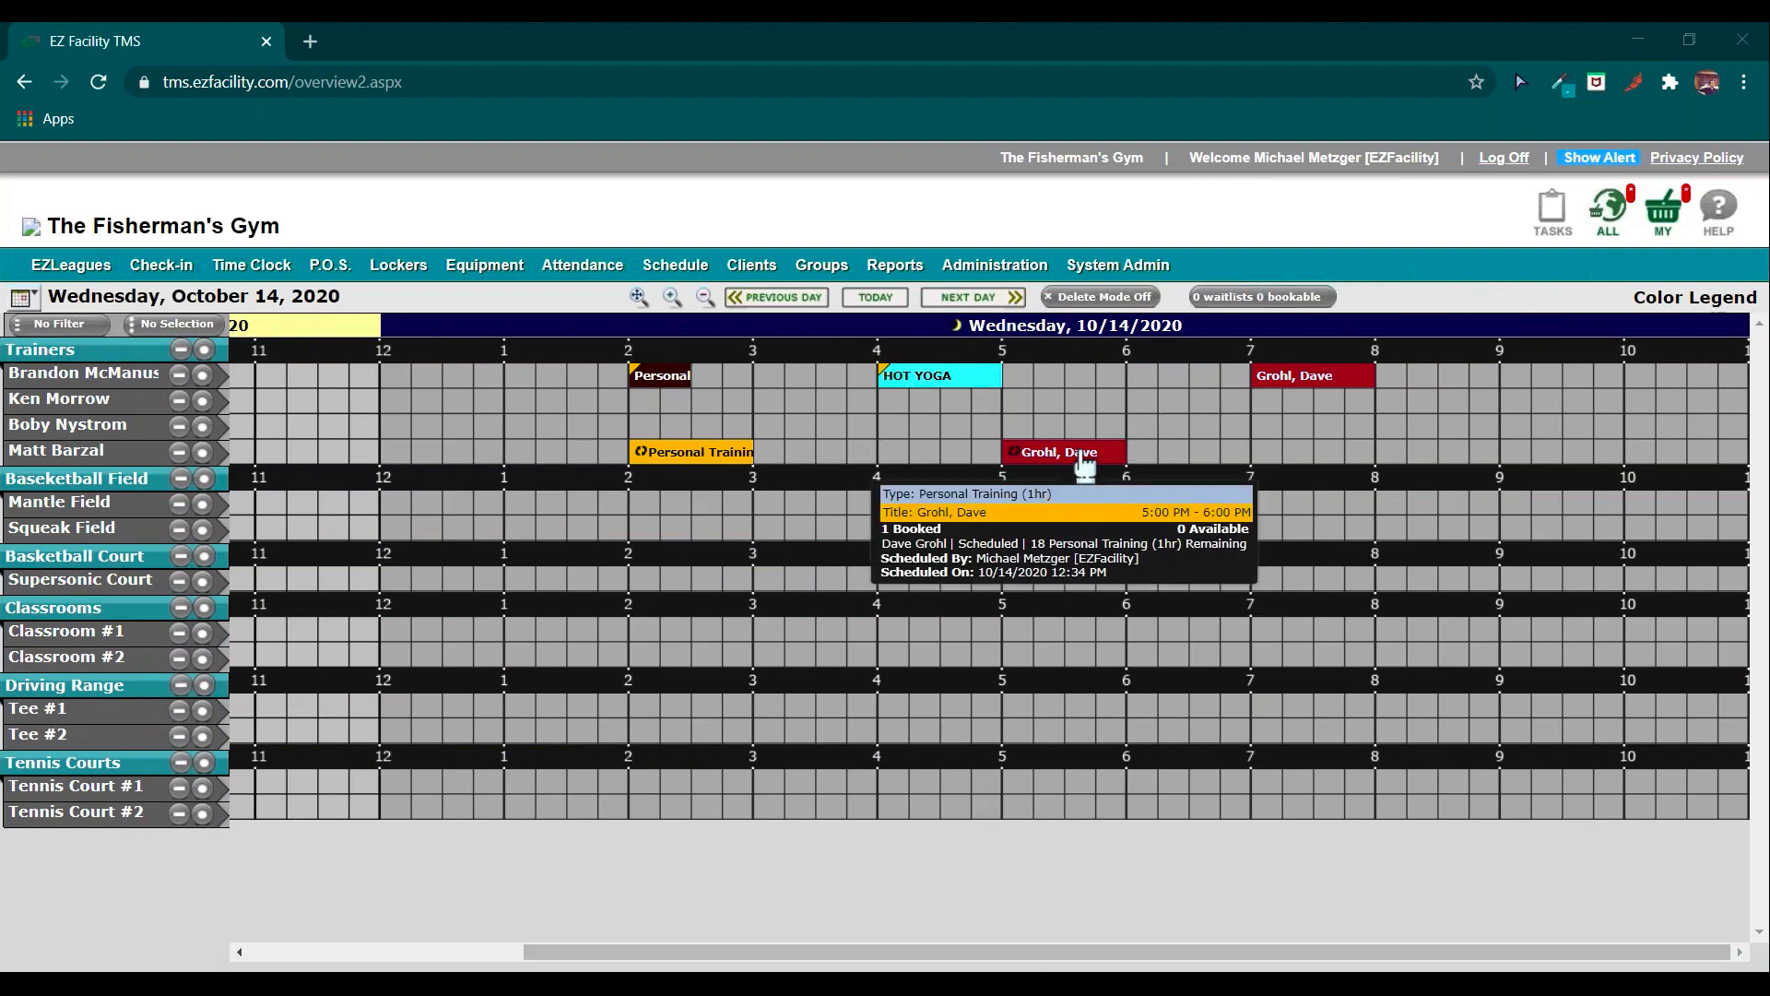
click(24, 297)
click(142, 466)
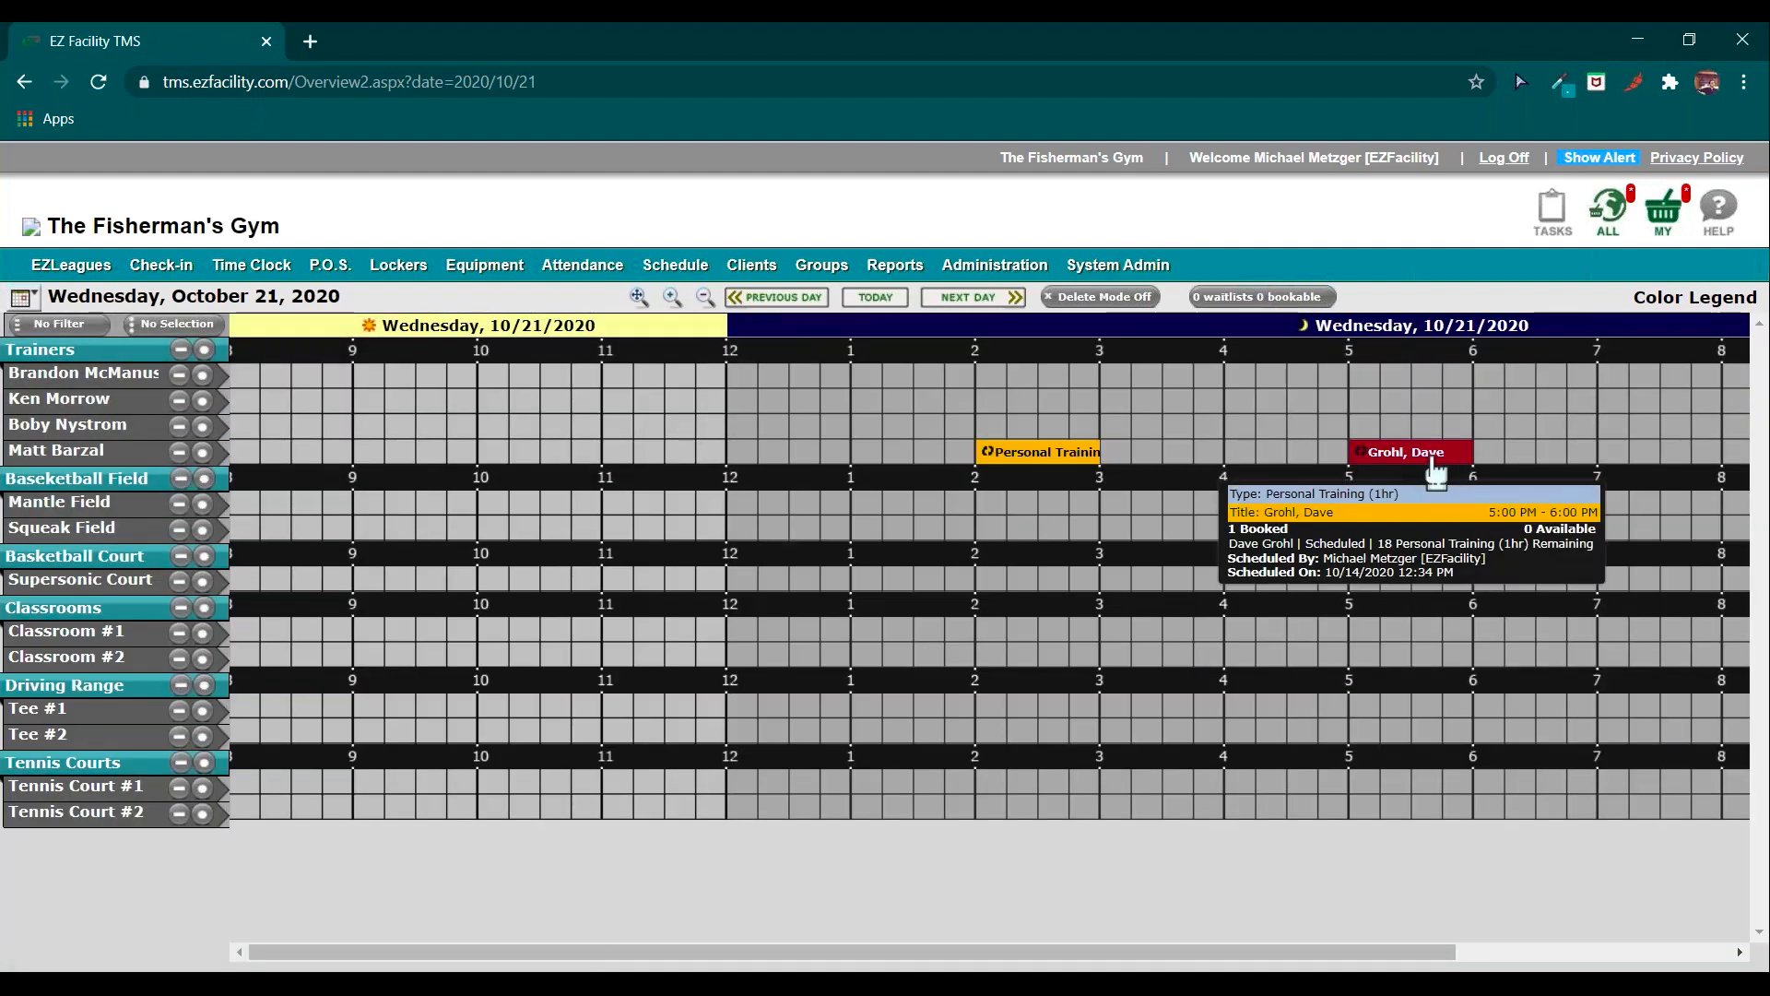
click(24, 297)
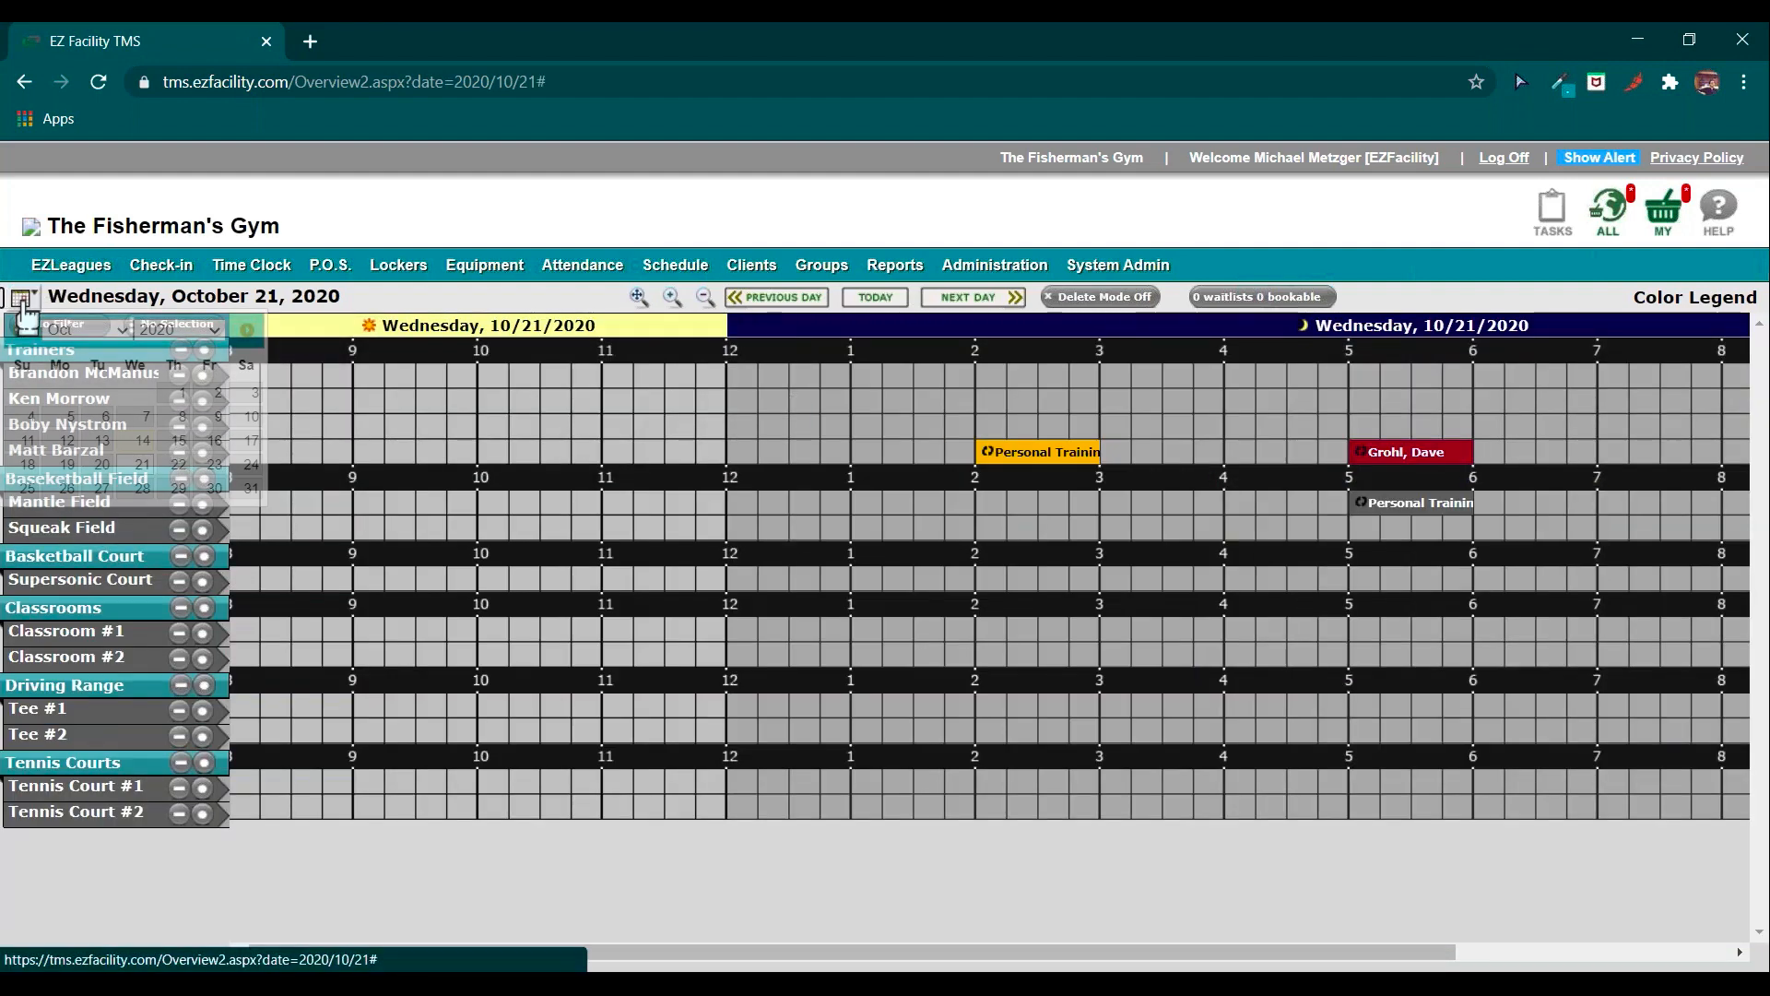
click(247, 332)
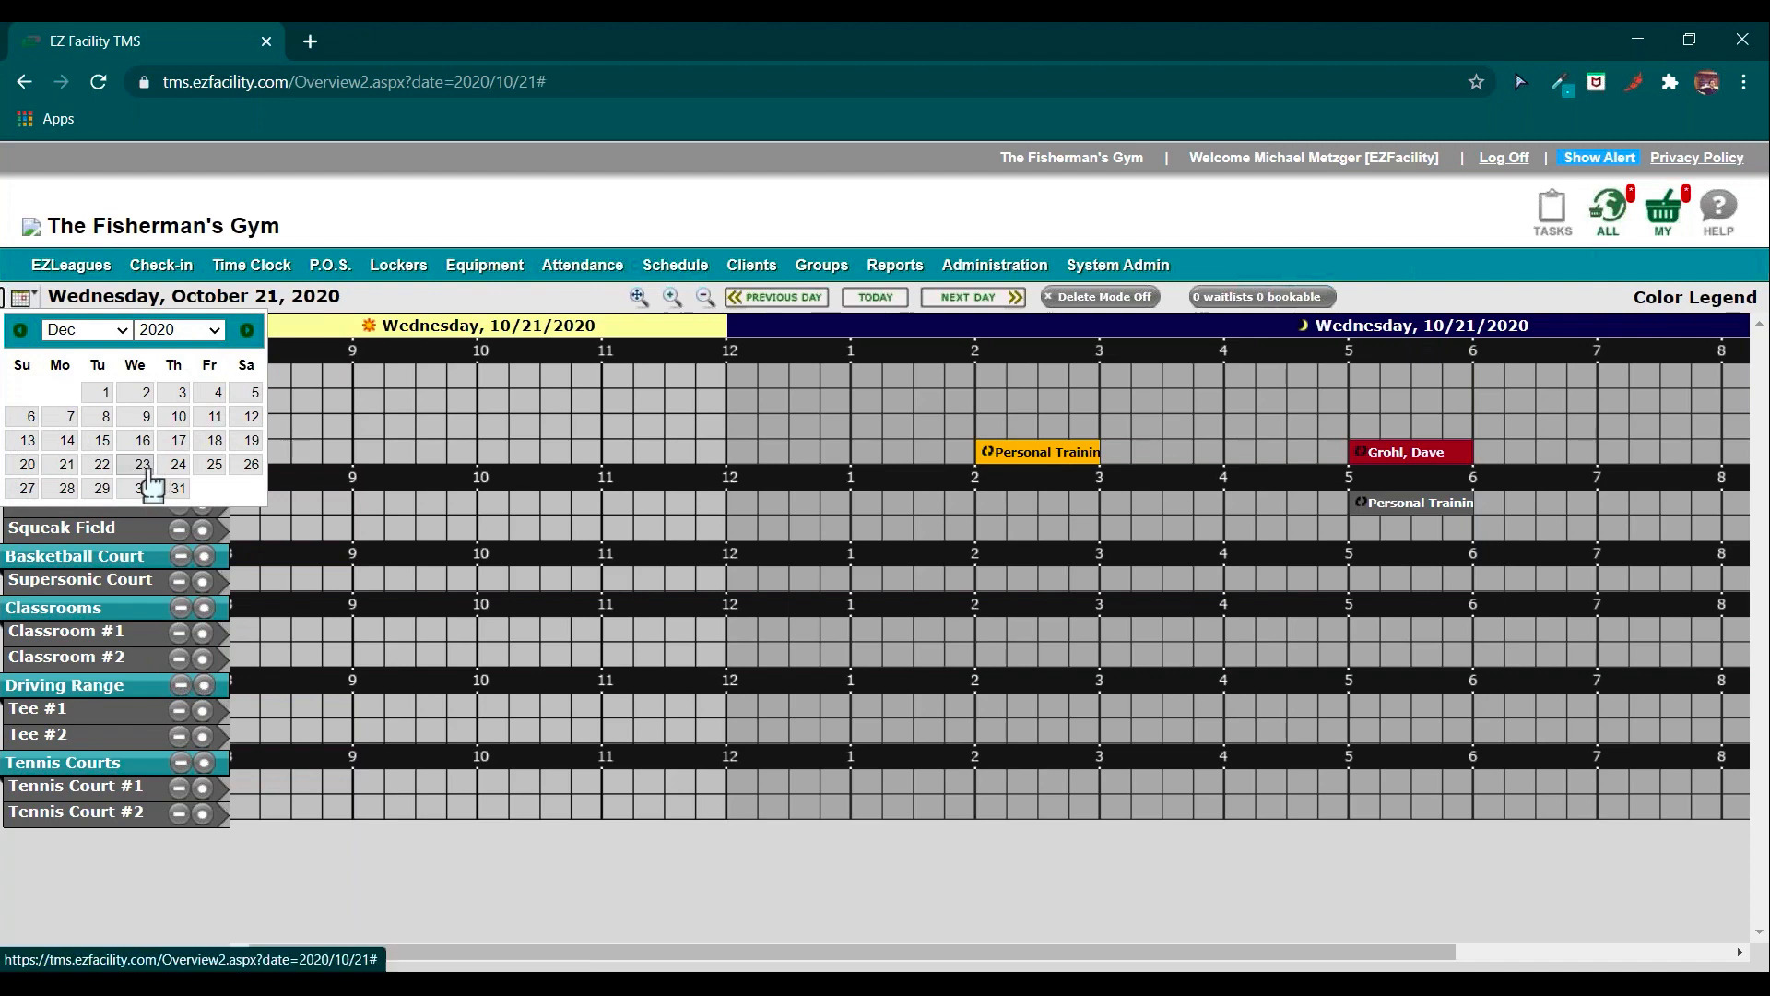
click(145, 467)
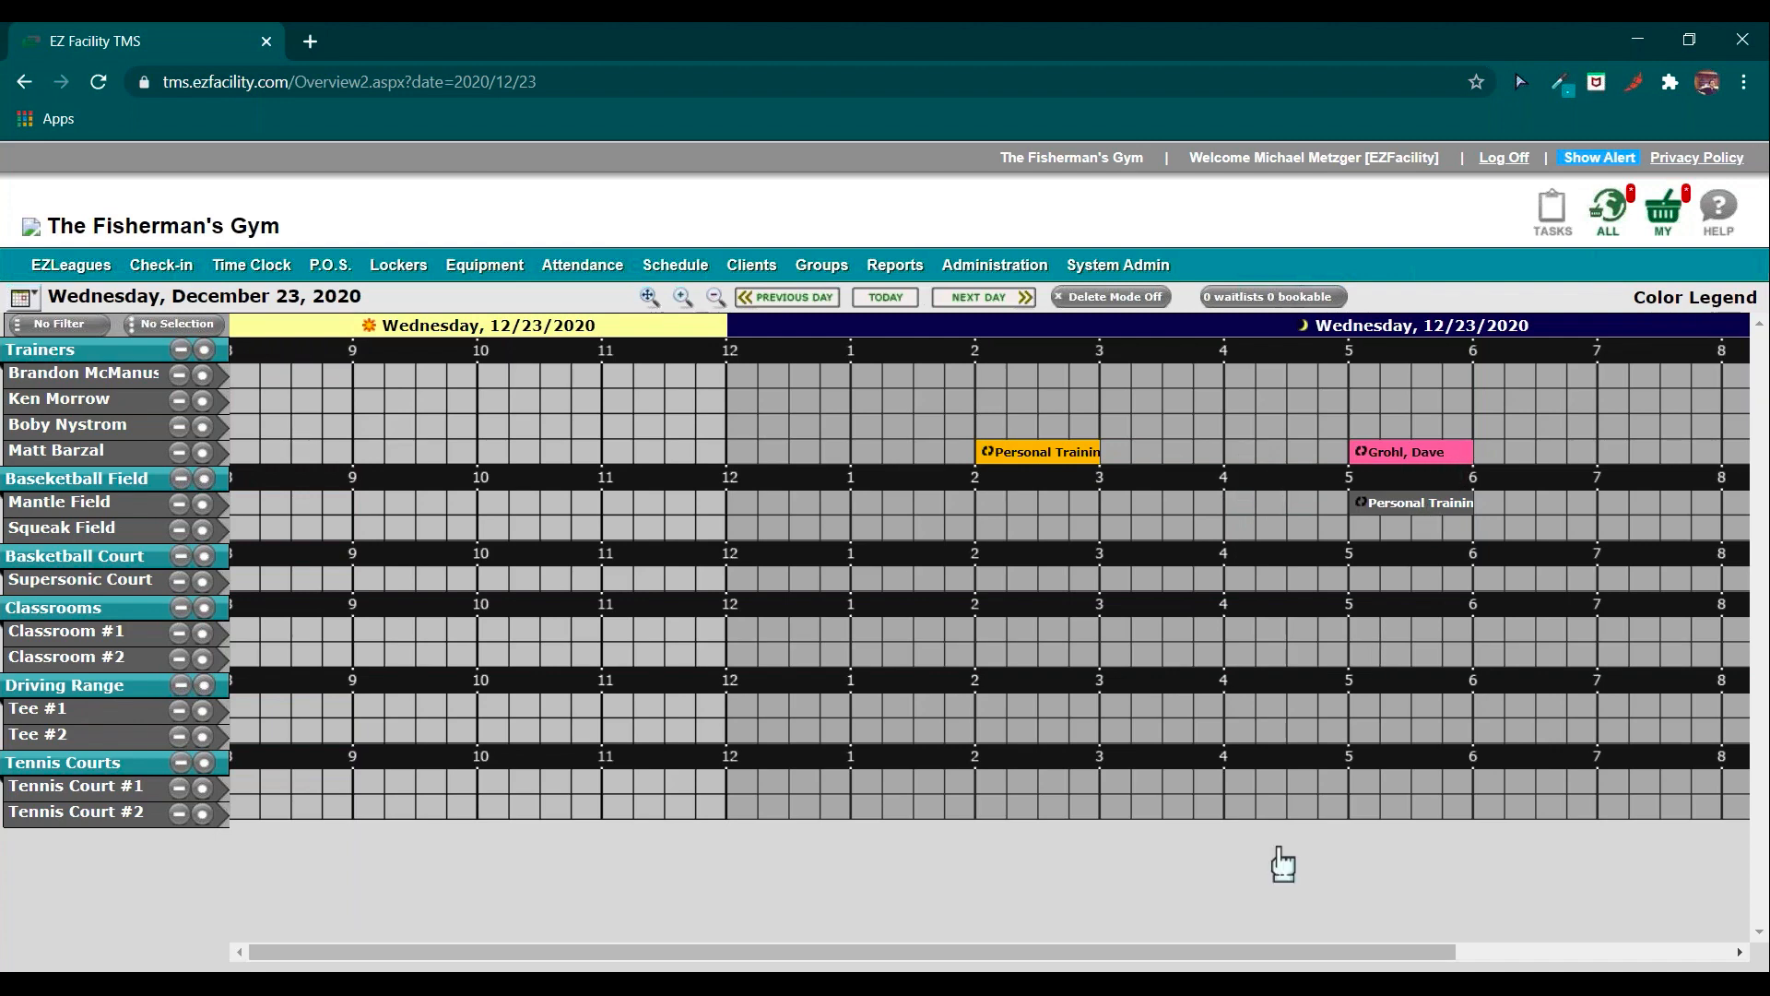
drag(1247, 964, 1520, 963)
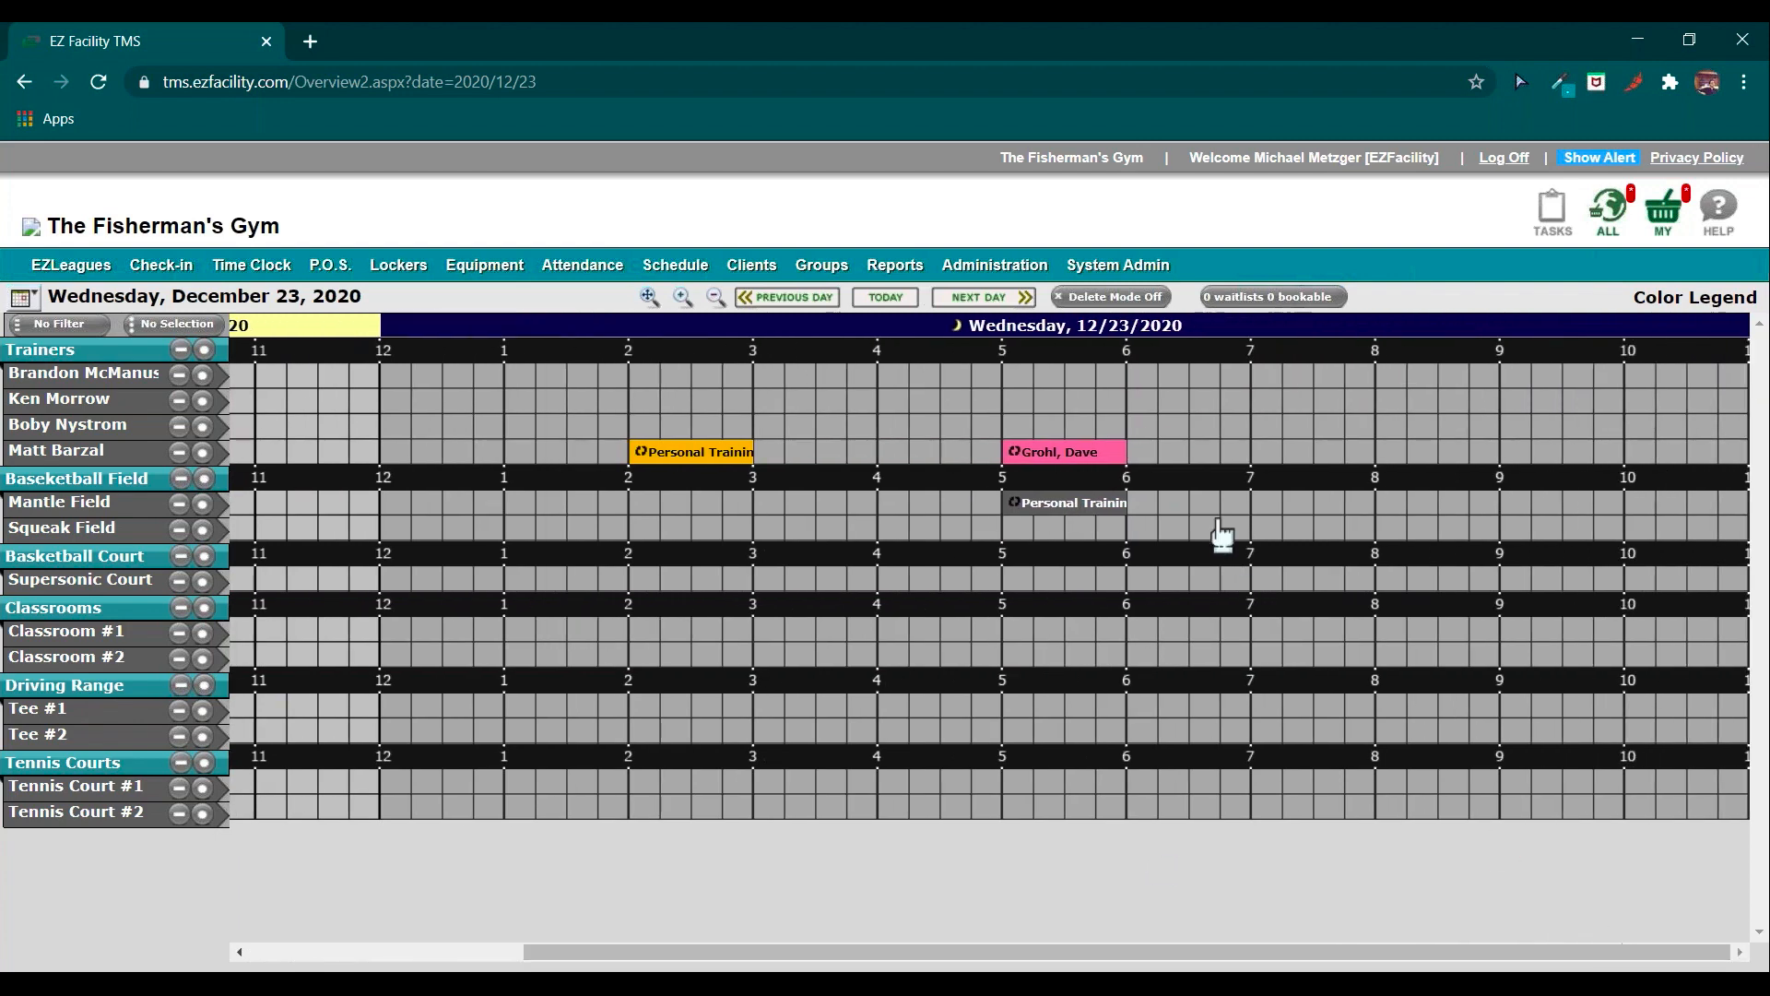
mouse_move(1115, 471)
click(1679, 307)
Open The Fisherman's Gym in Location & Trainer Setup, view its venues, and return to its trainers list.
click(985, 274)
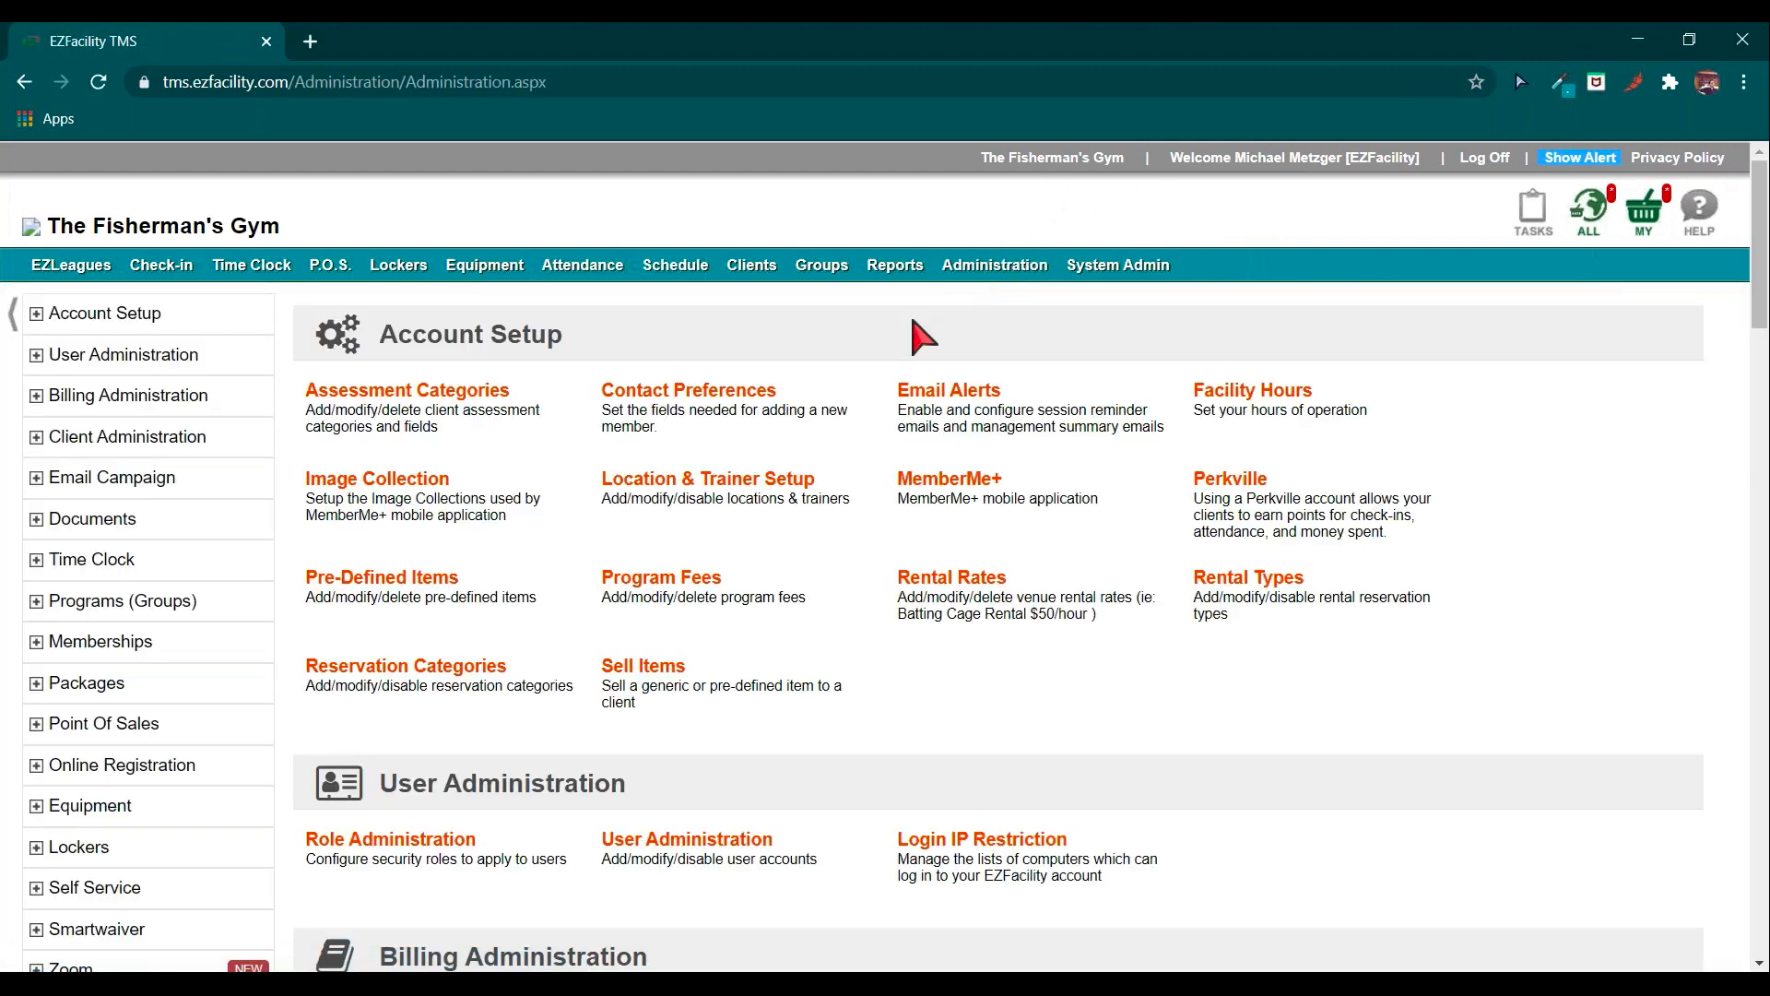
click(756, 502)
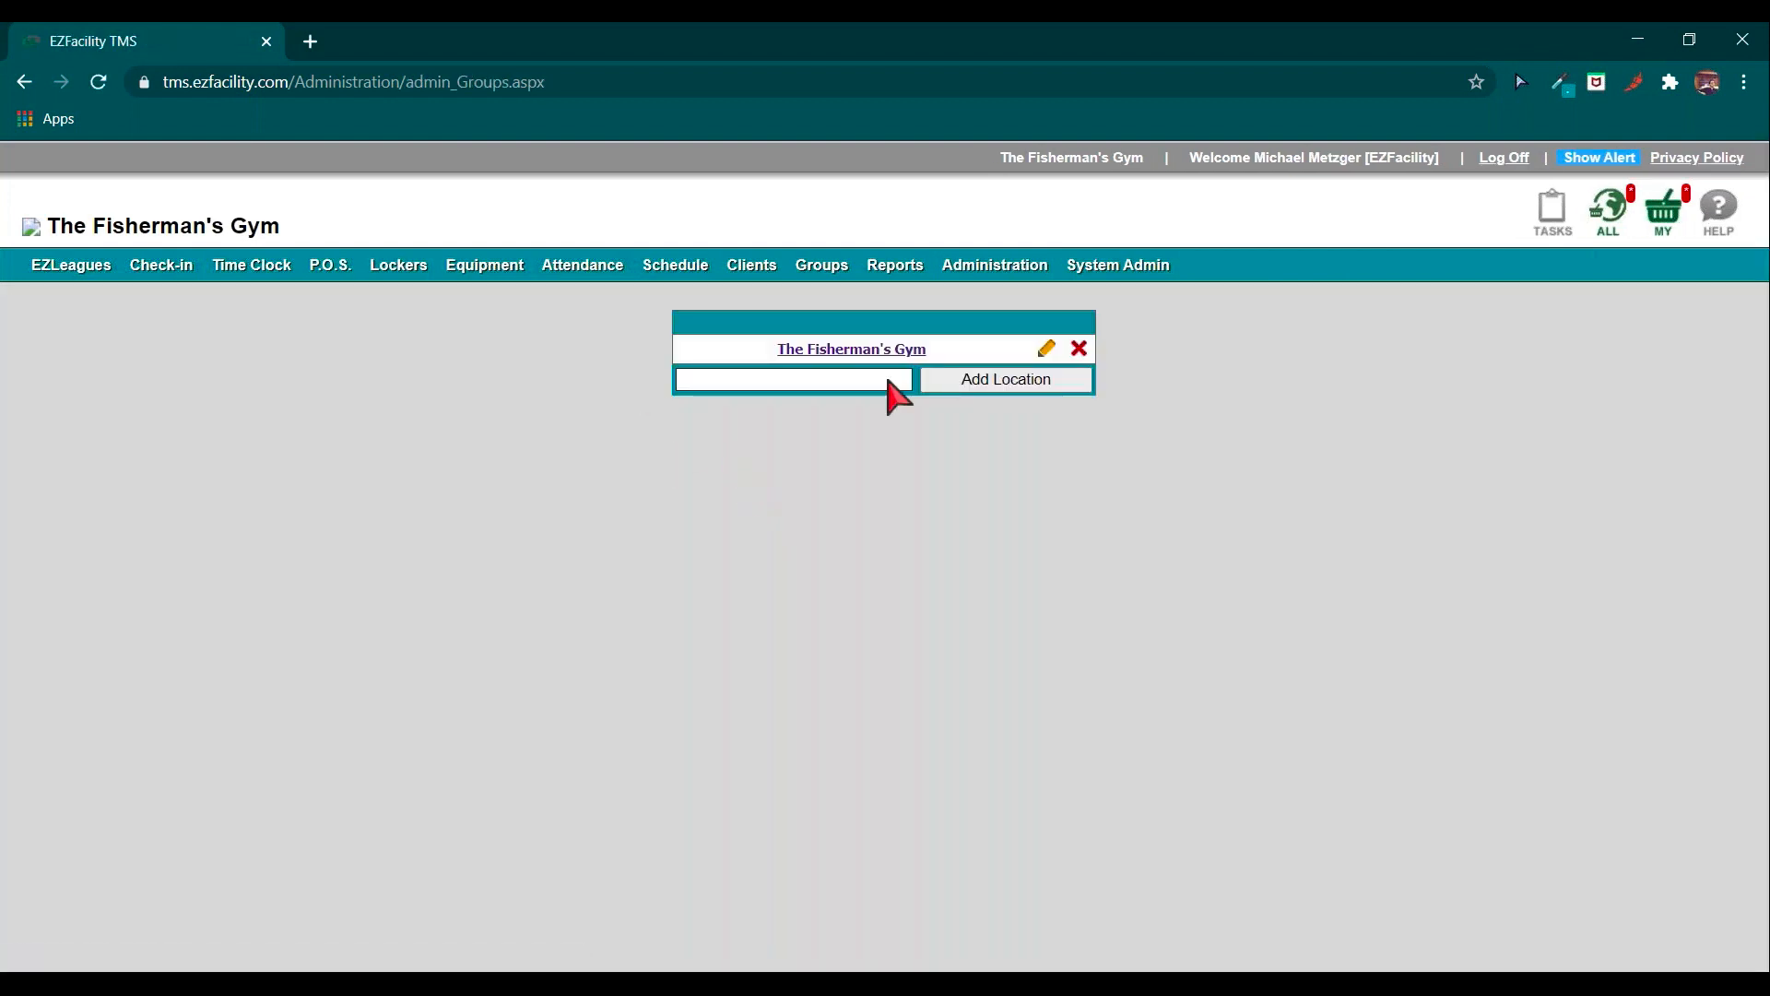
click(877, 355)
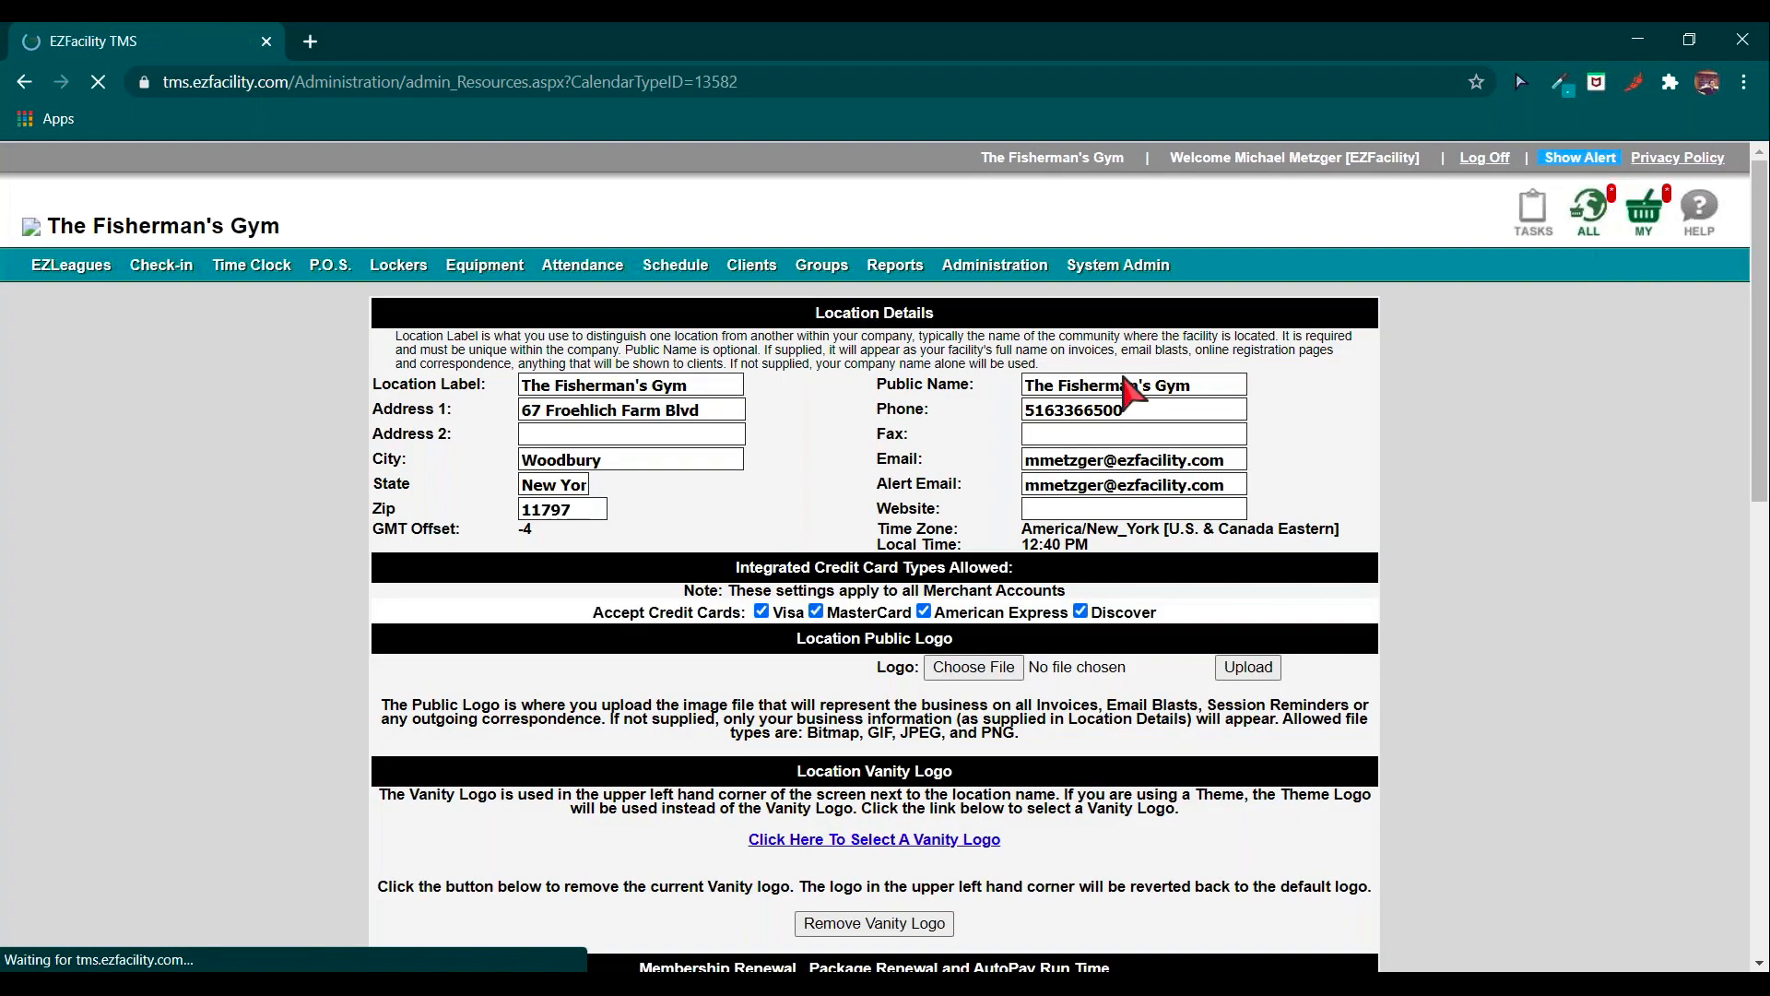
scroll(1403, 498, down, 8)
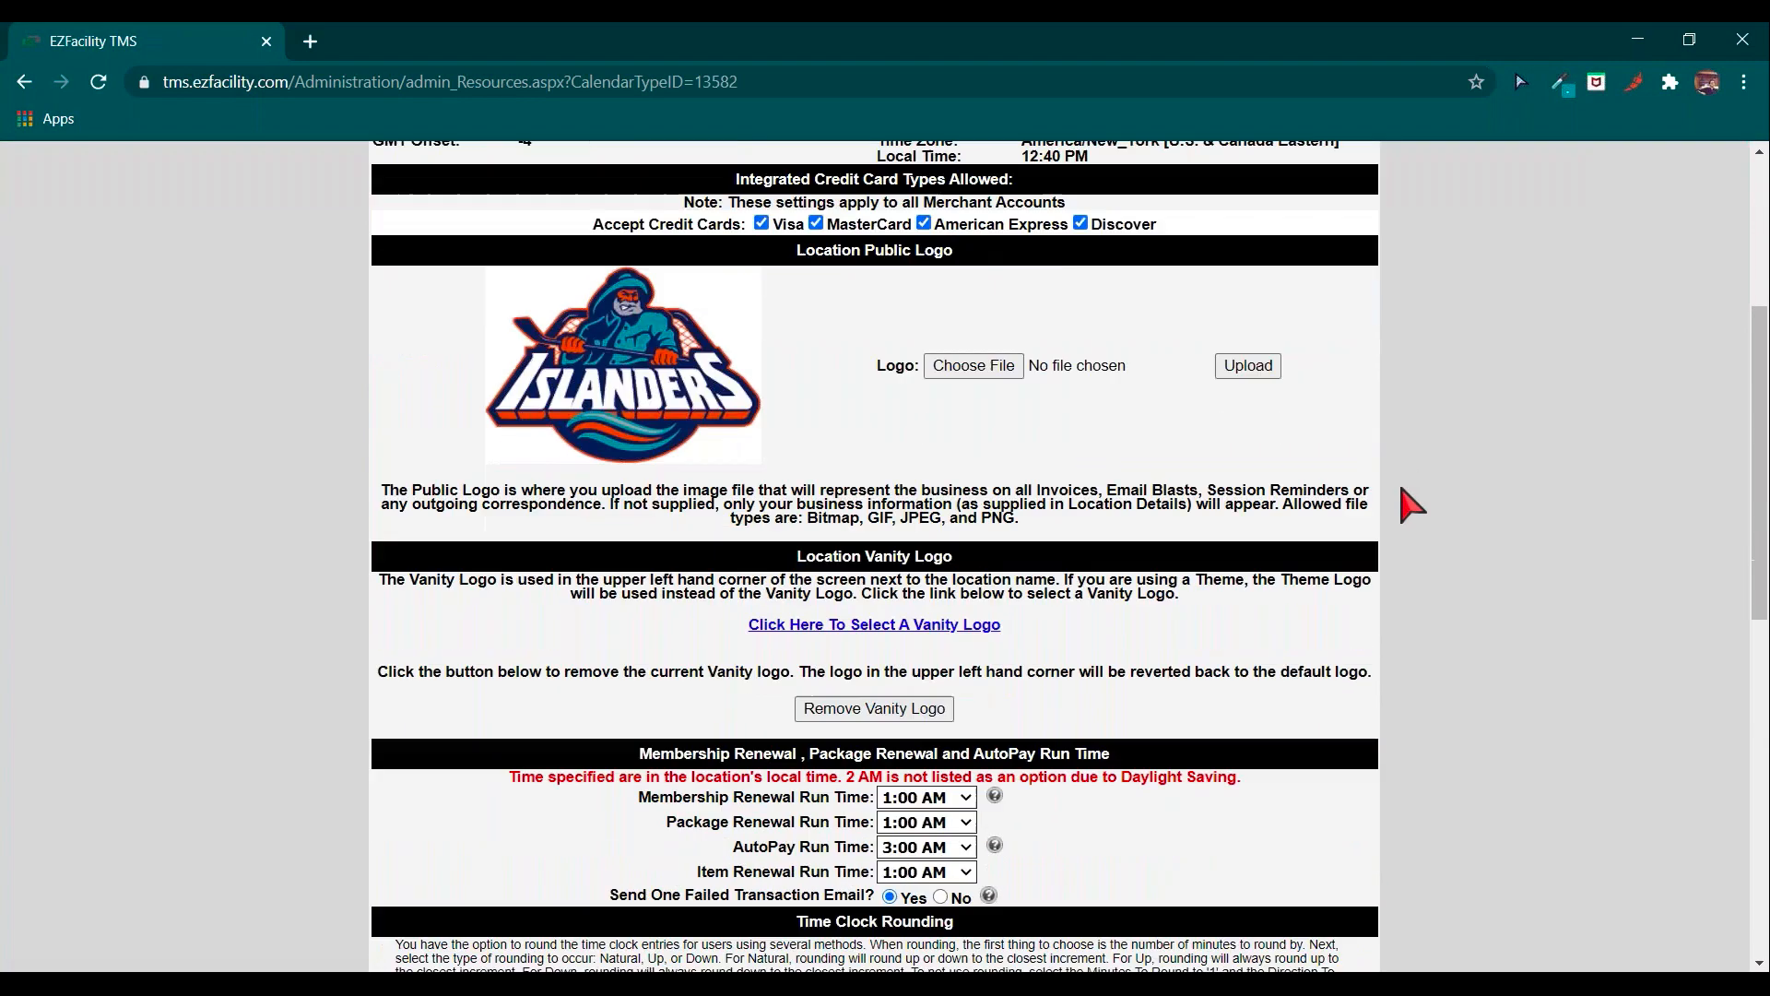
scroll(1402, 498, down, 6)
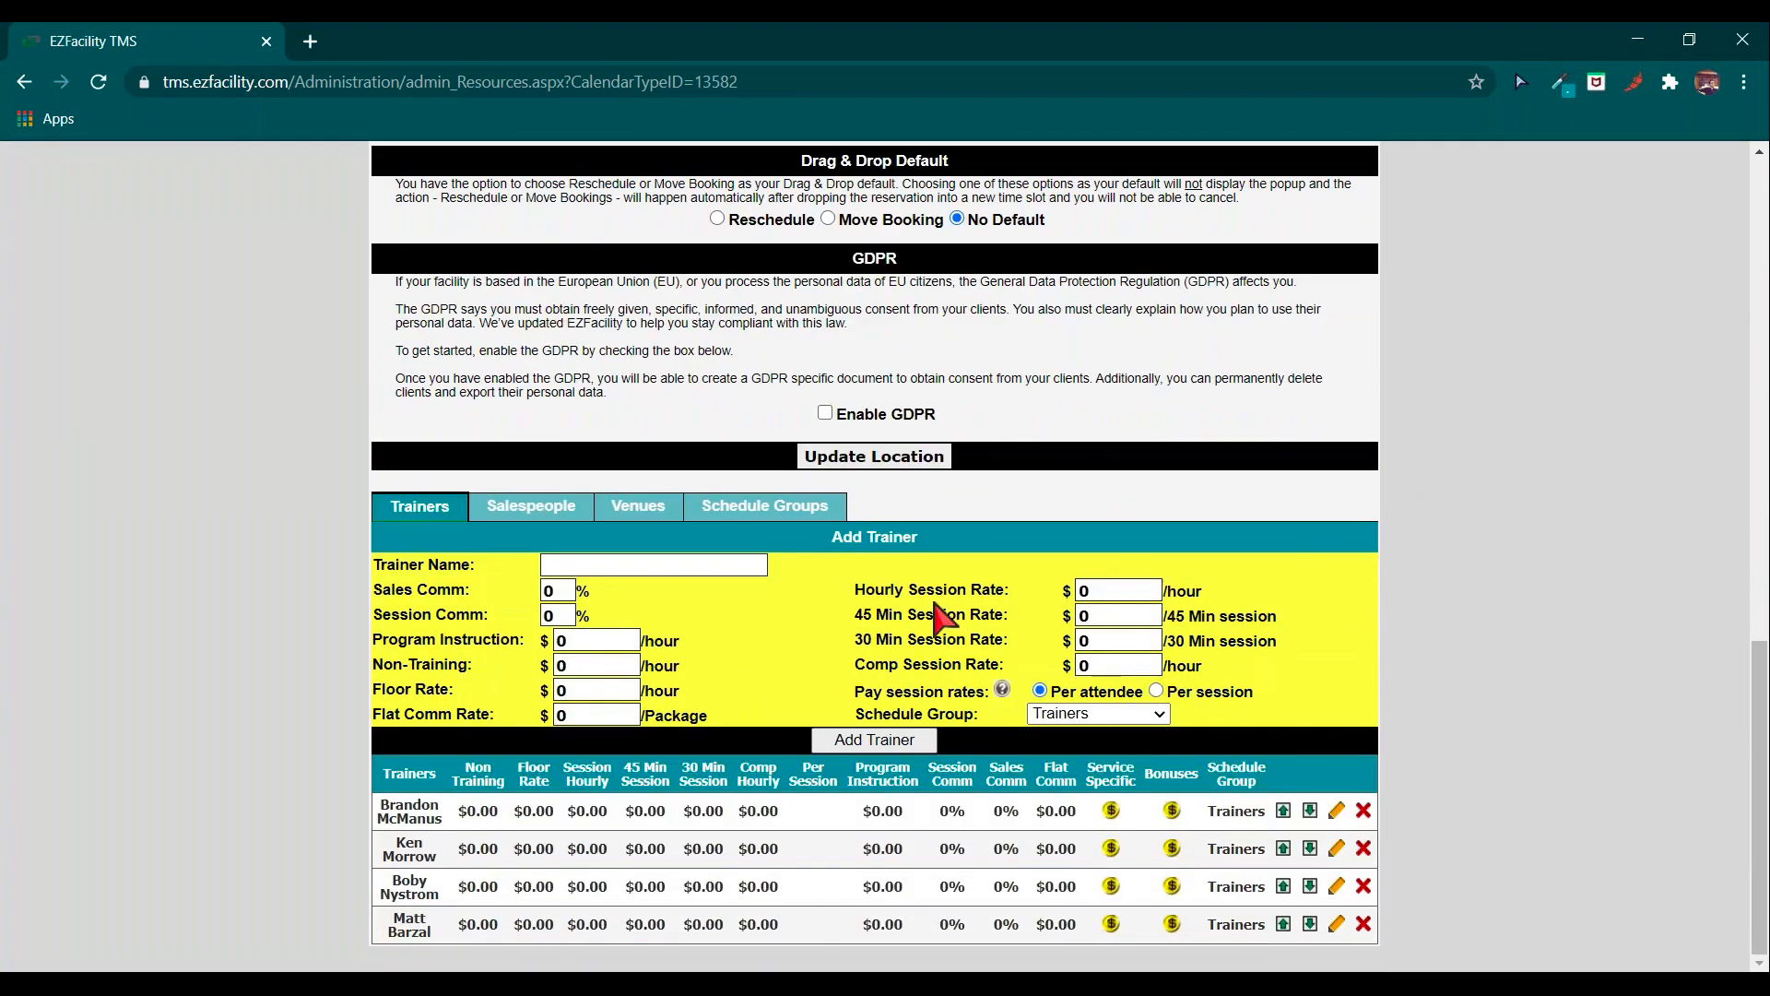
triple_click(864, 542)
click(655, 507)
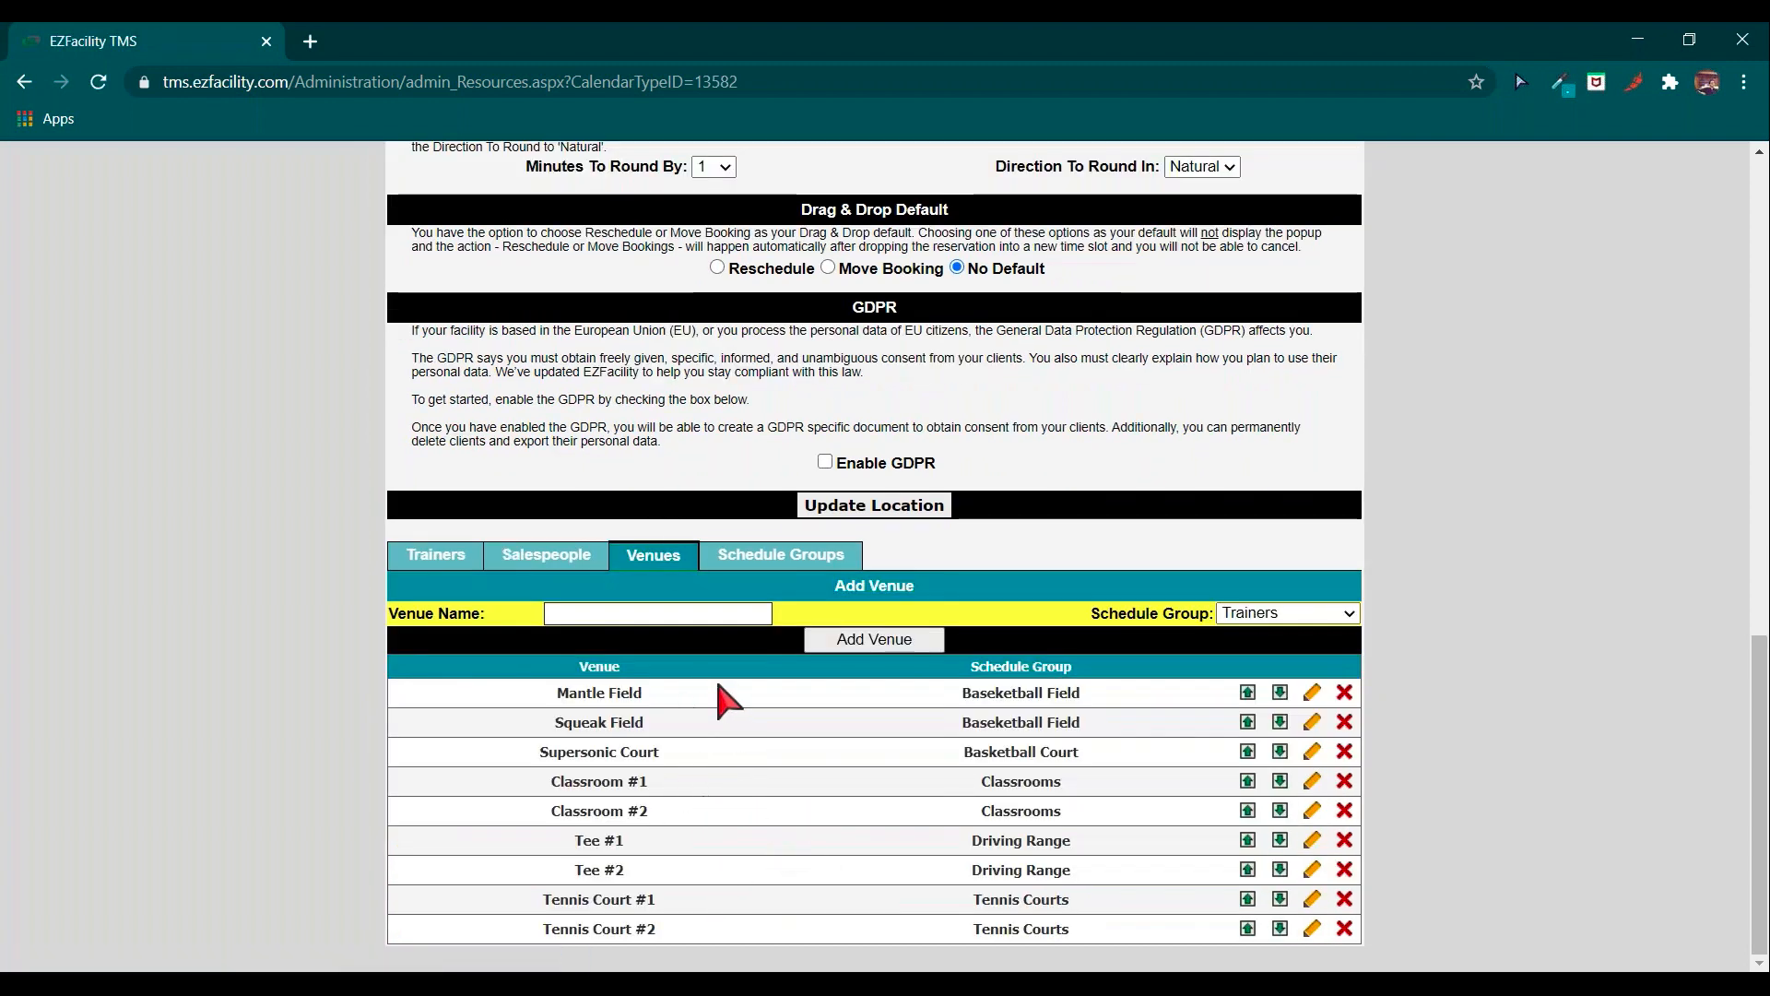
click(454, 560)
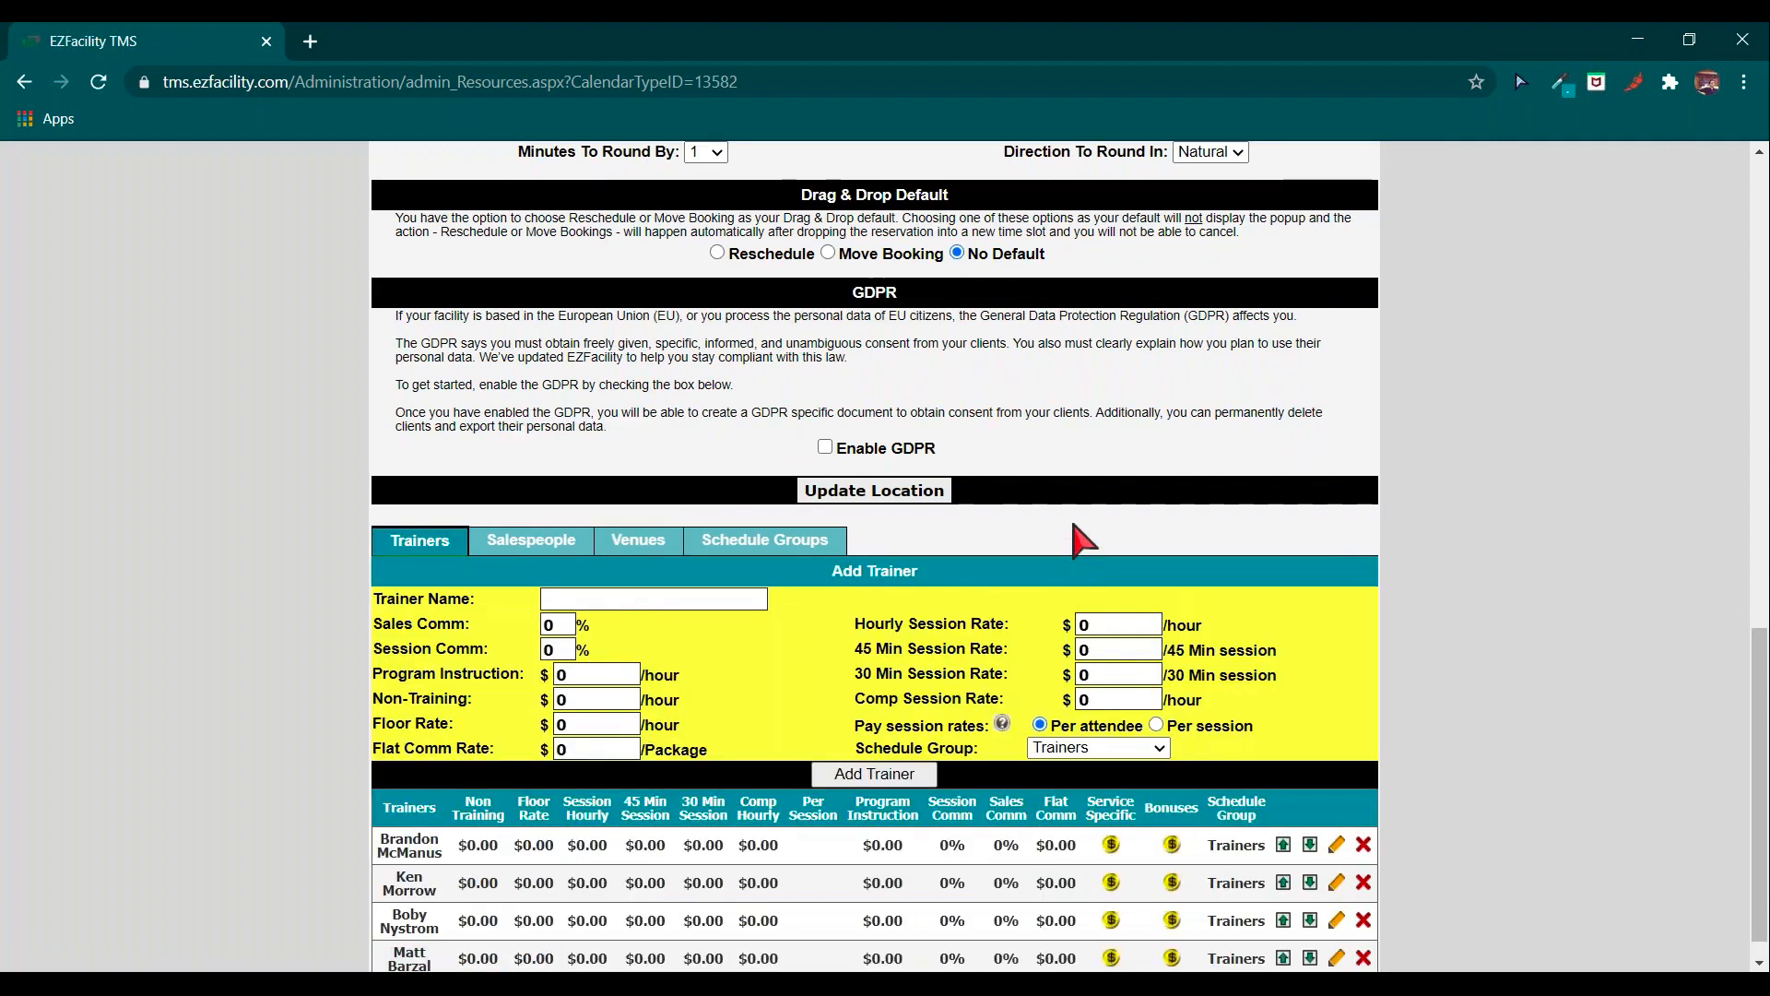
scroll(939, 604, down, 1)
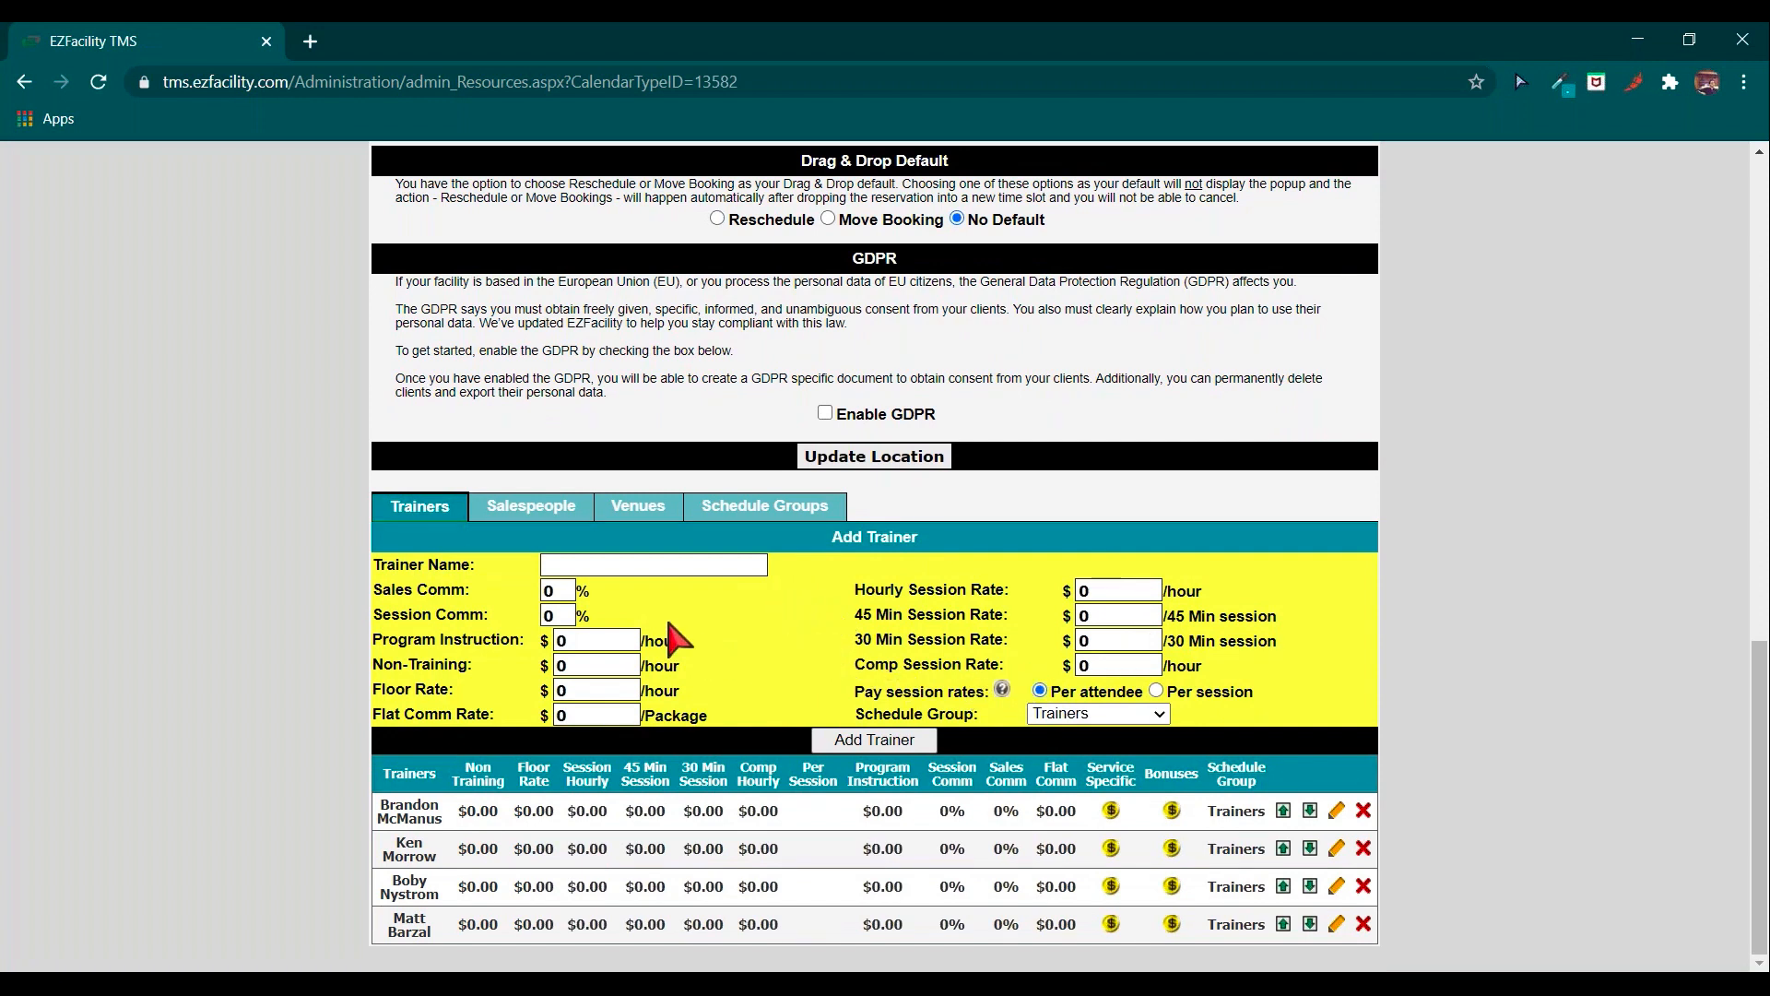
Try filling in a new trainer entry with a full name and an hourly session rate of $20.
triple_click(436, 591)
triple_click(914, 598)
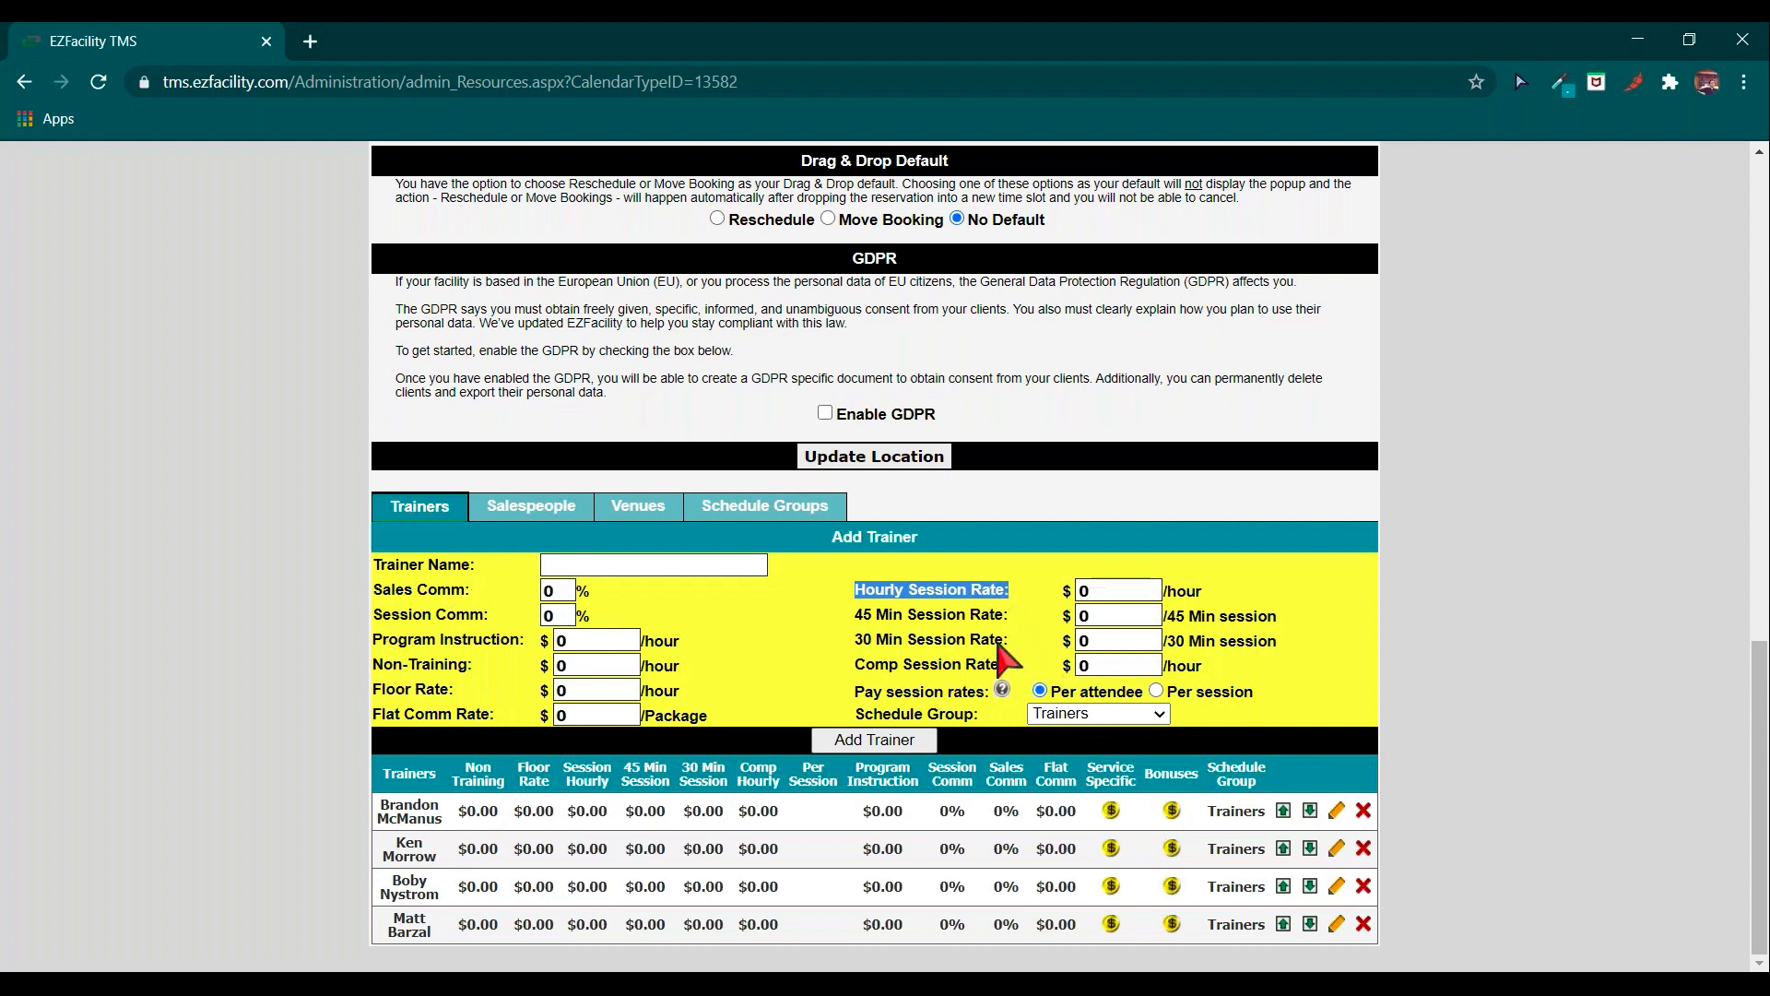
click(1122, 598)
text(2)
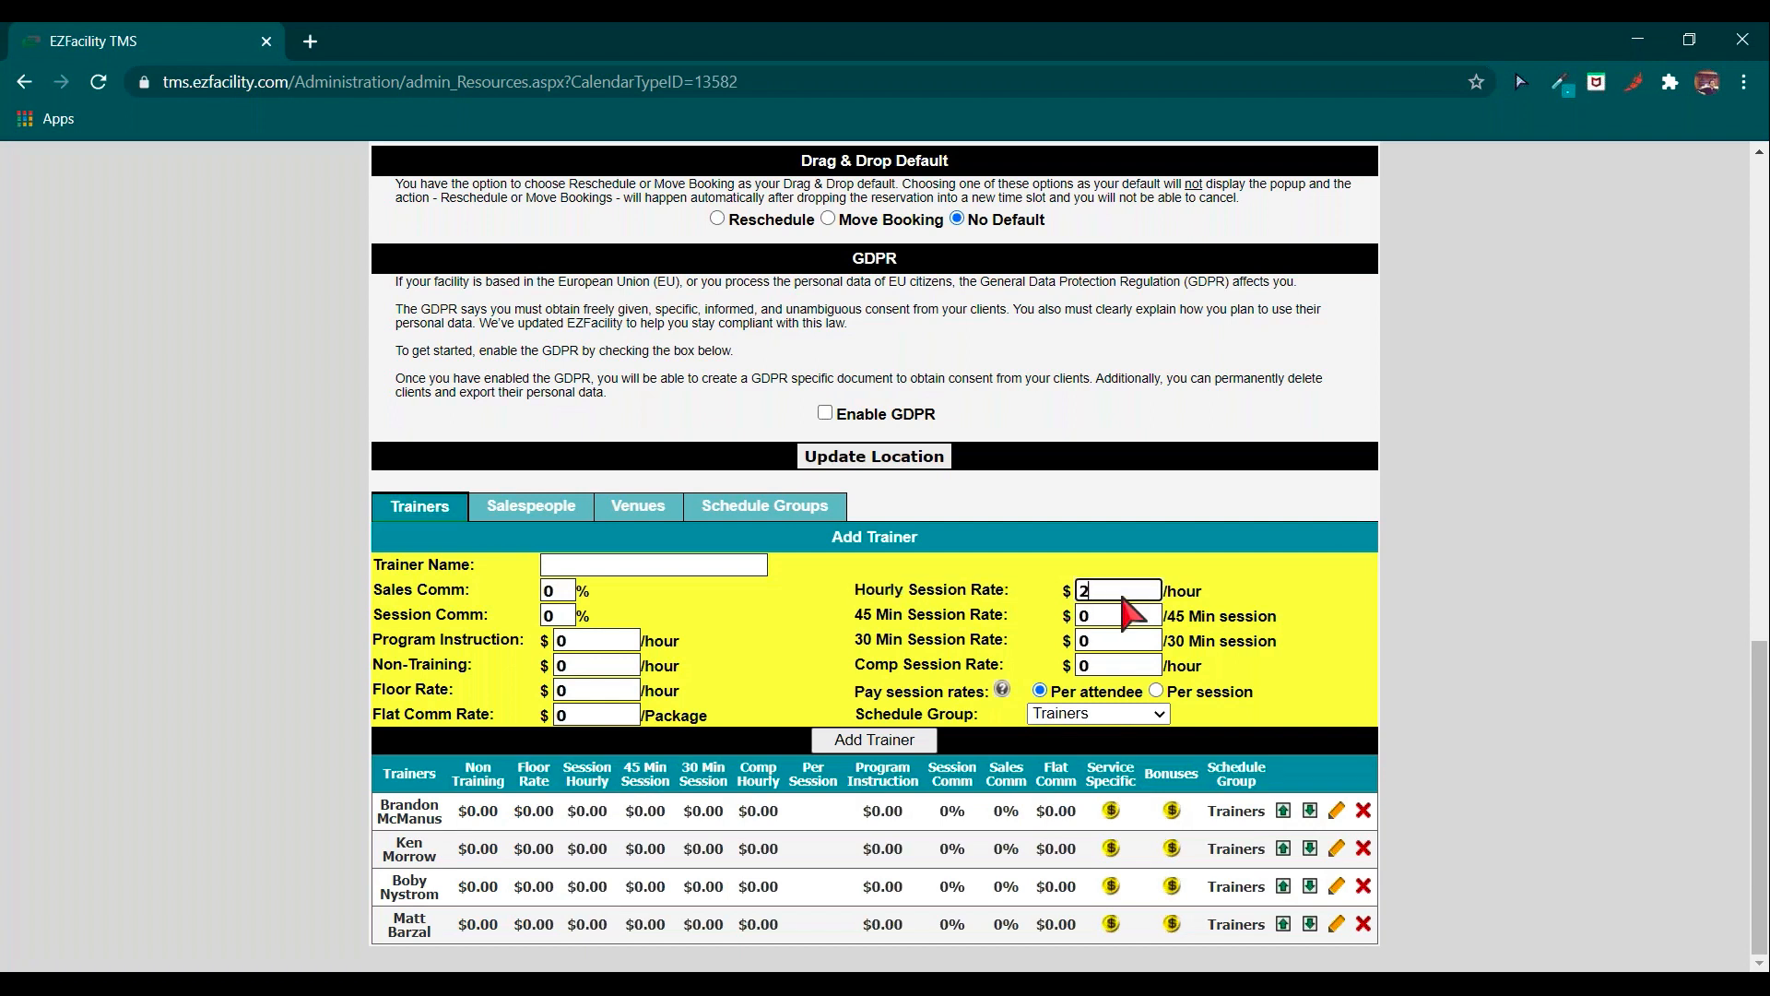
text(0)
click(689, 566)
text(Mat)
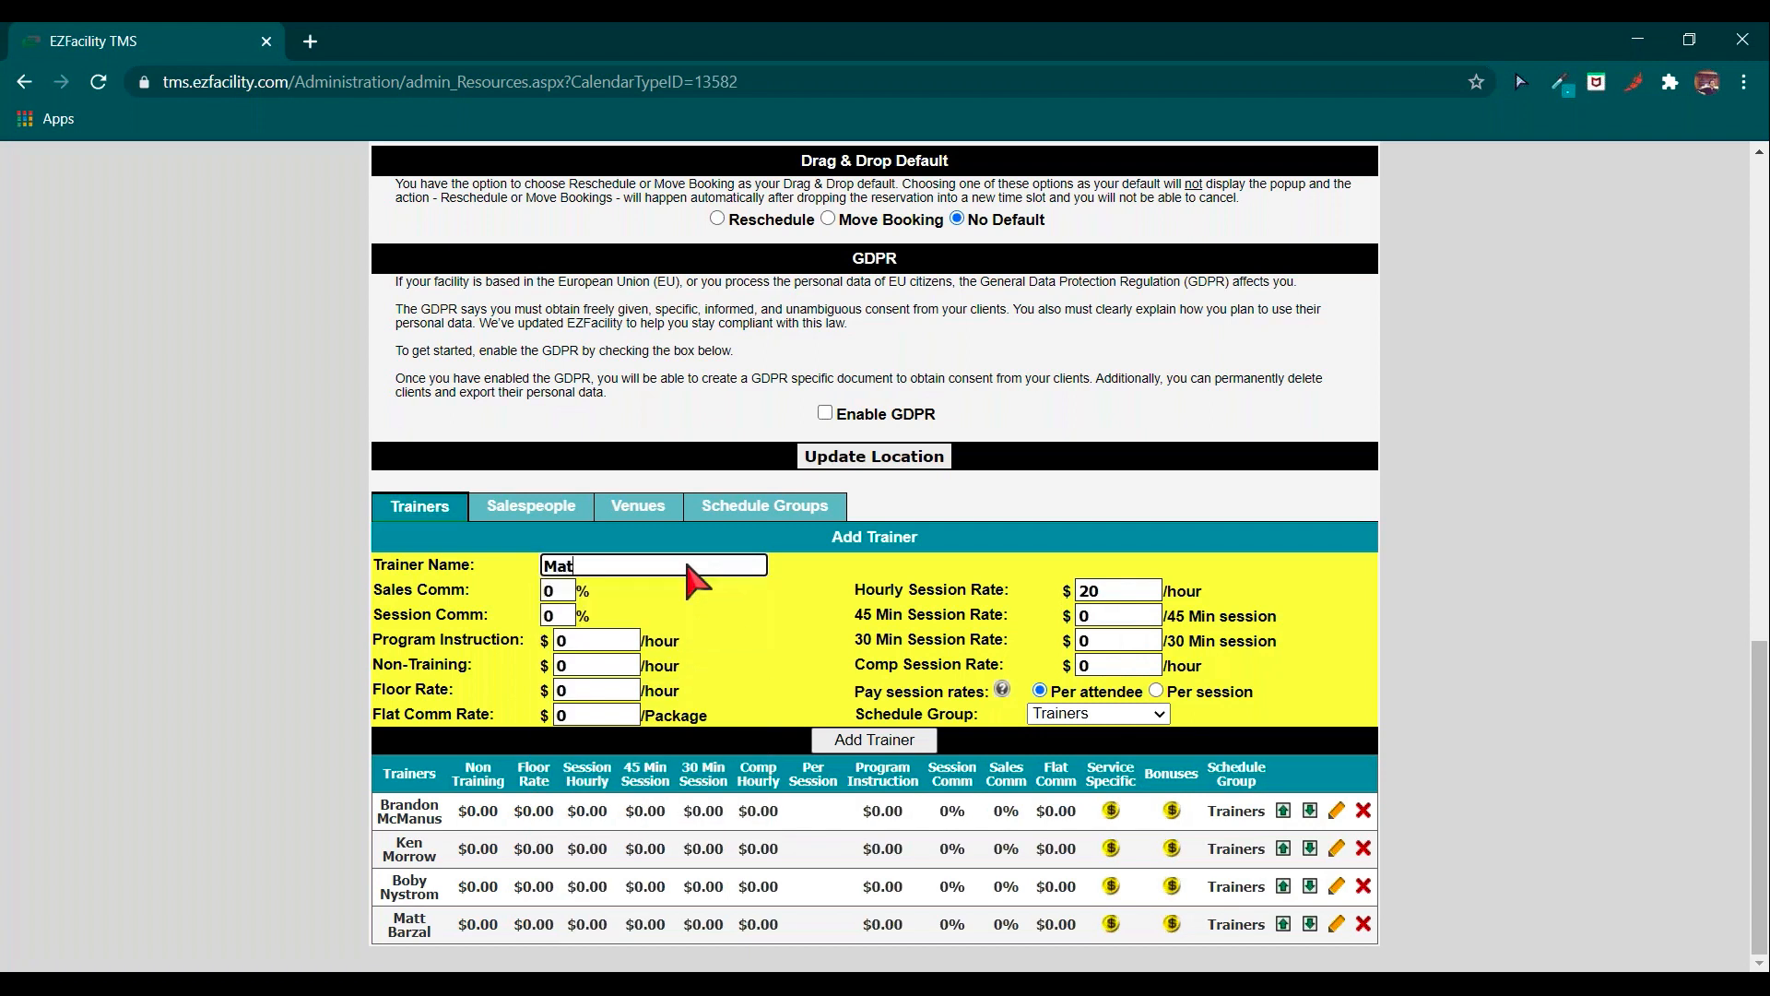
text(t doe)
key(BackSpace)
key(BackSpace)
key(BackSpace)
text(Doe)
click(956, 604)
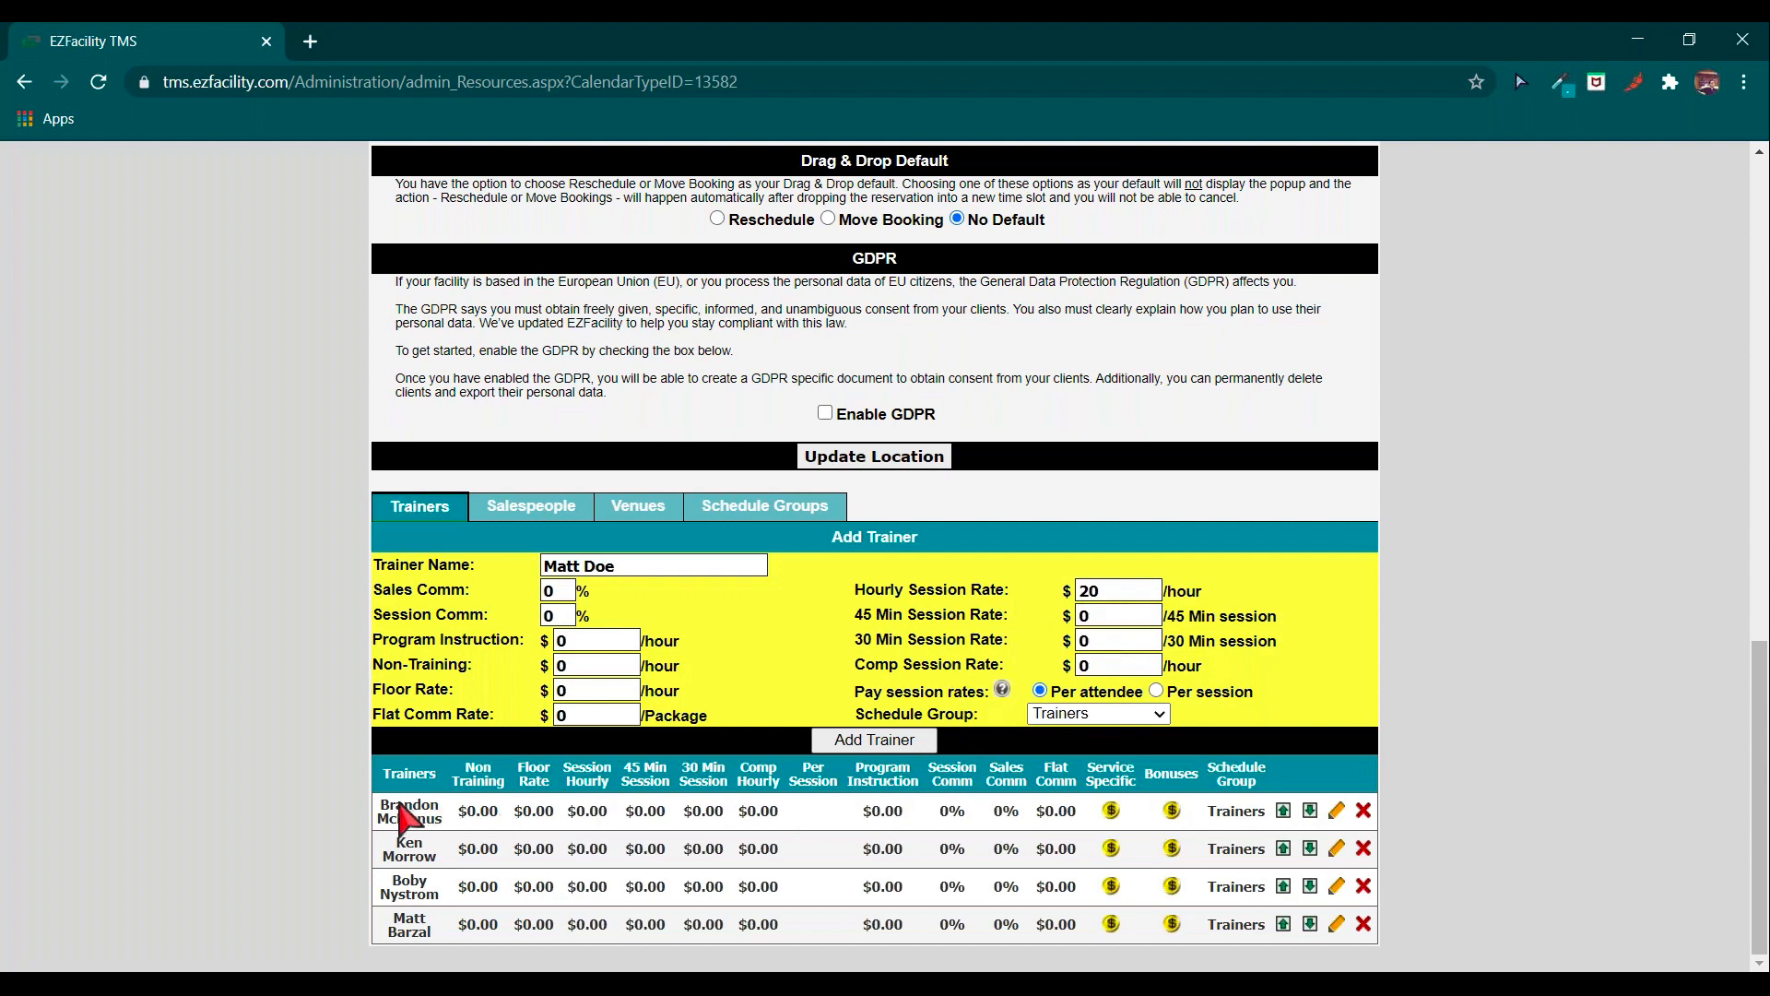
Open the service-specific package pay rates for the first trainer in the list.
drag(378, 806, 452, 922)
click(452, 917)
click(1111, 811)
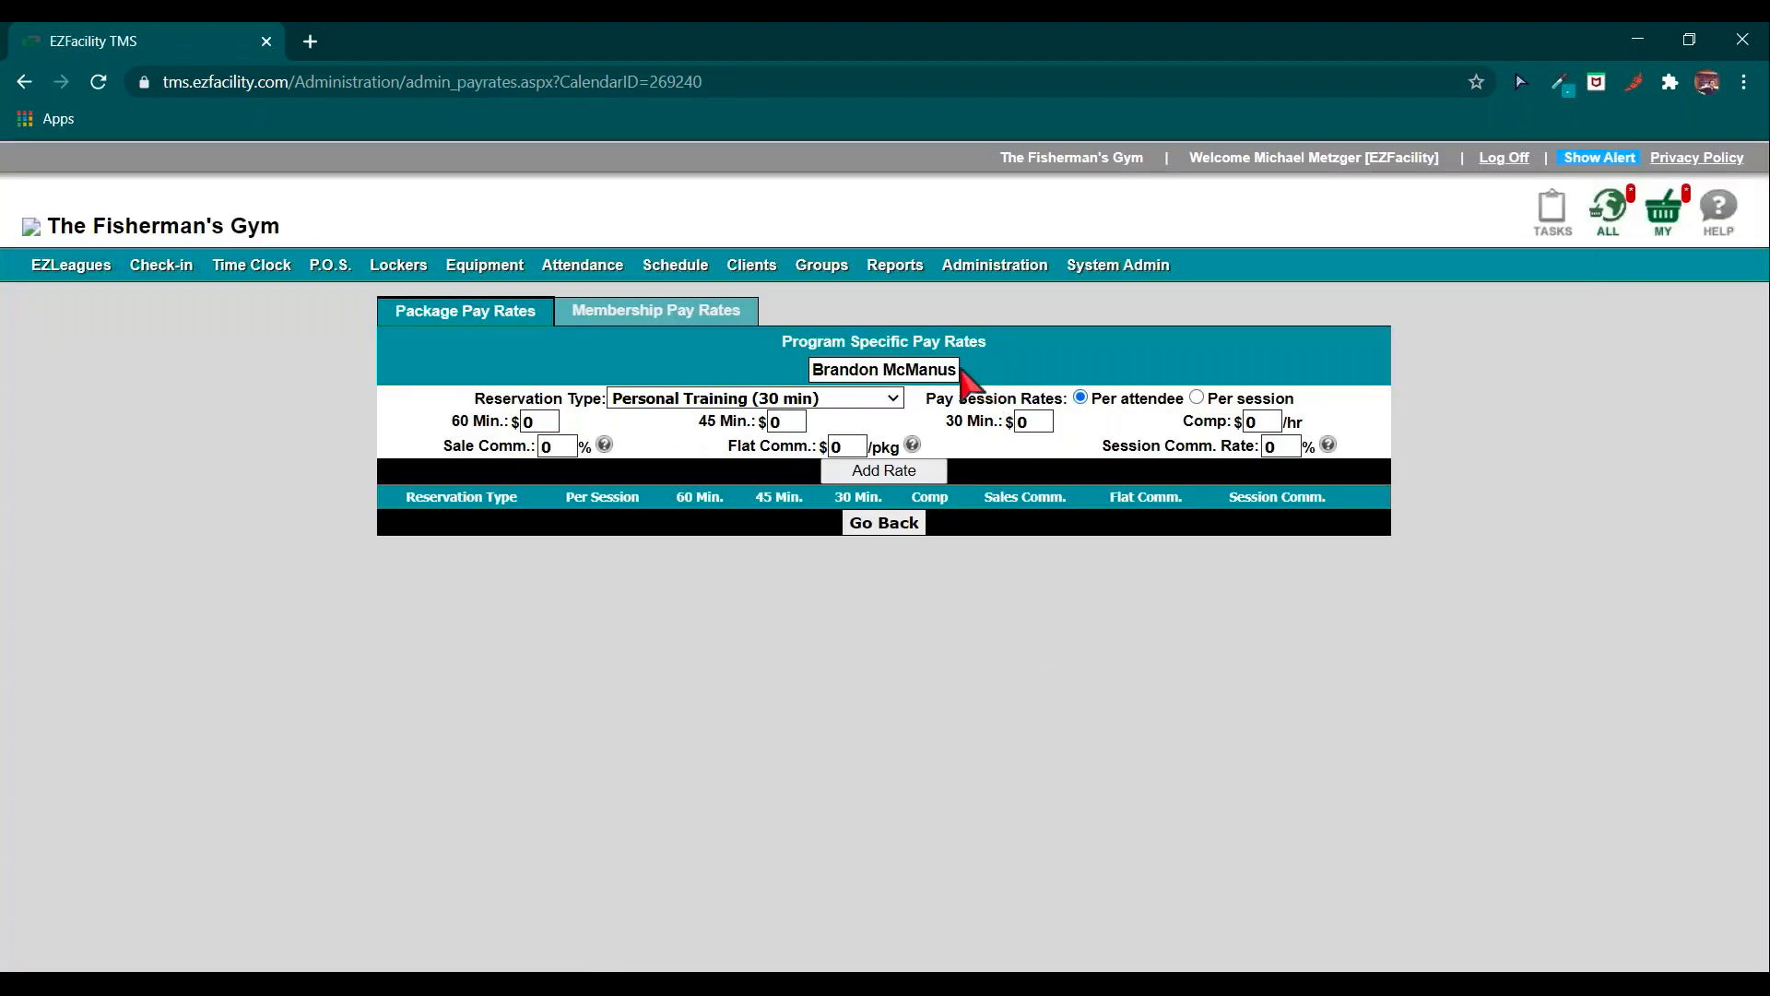
click(896, 374)
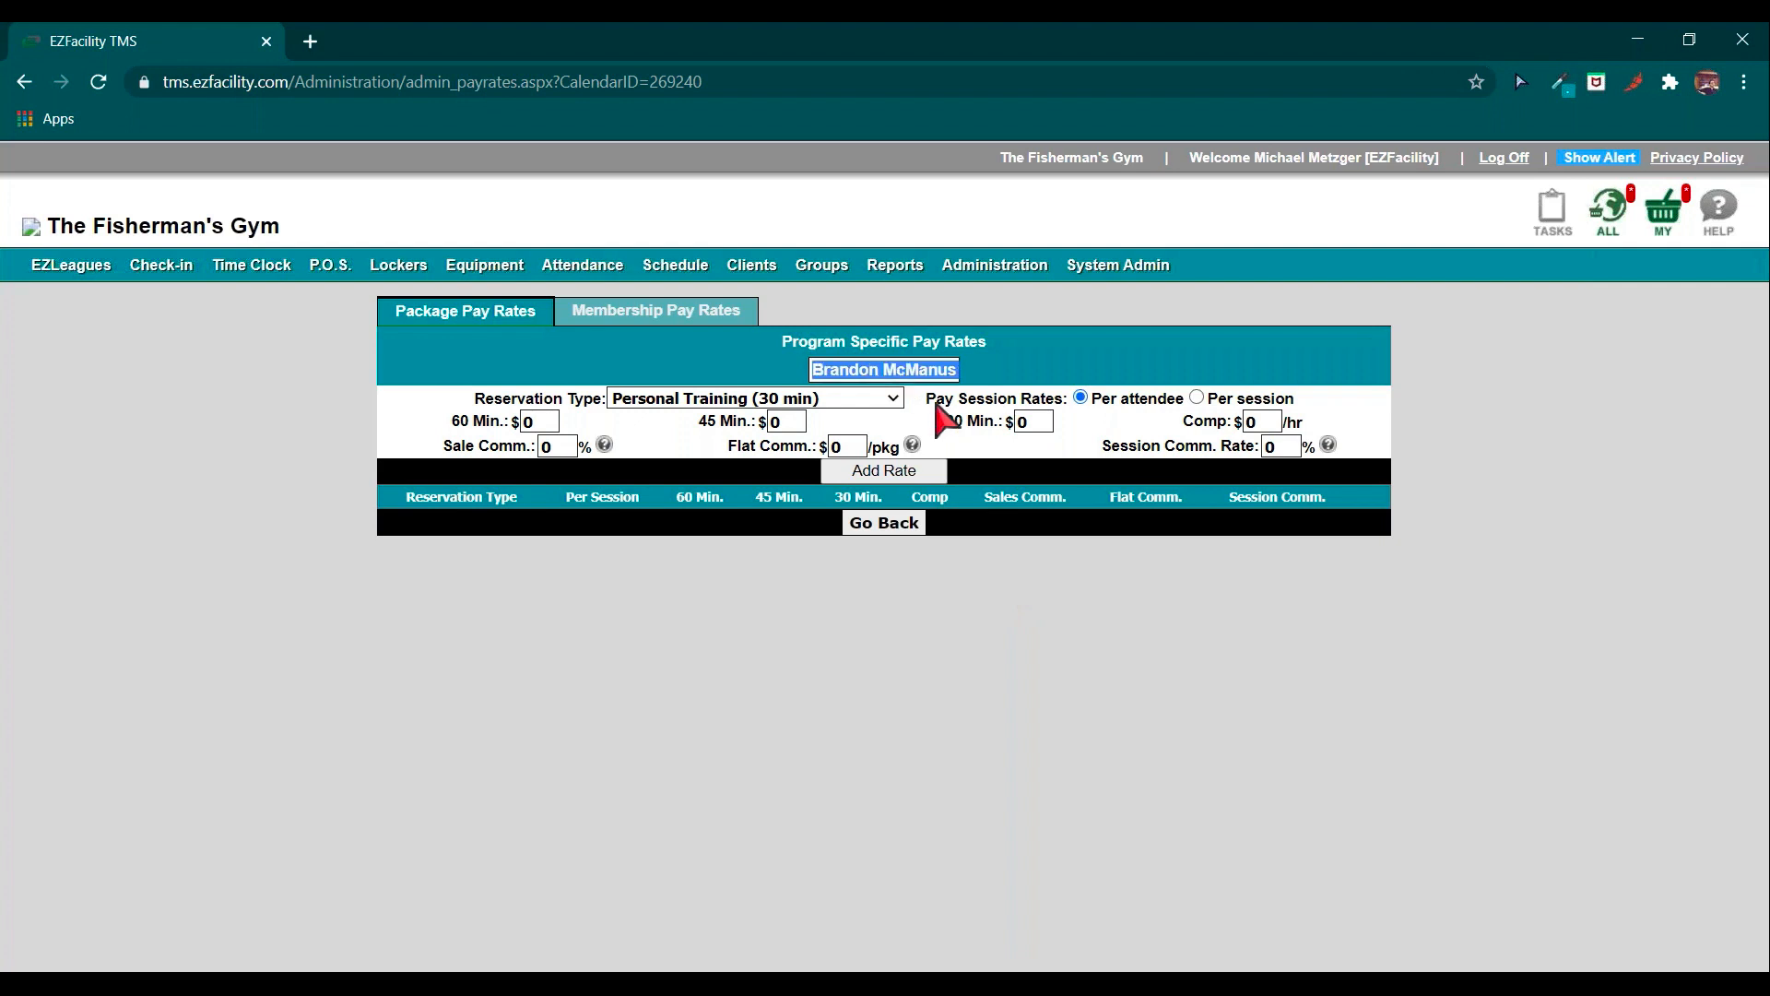
triple_click(581, 398)
click(645, 367)
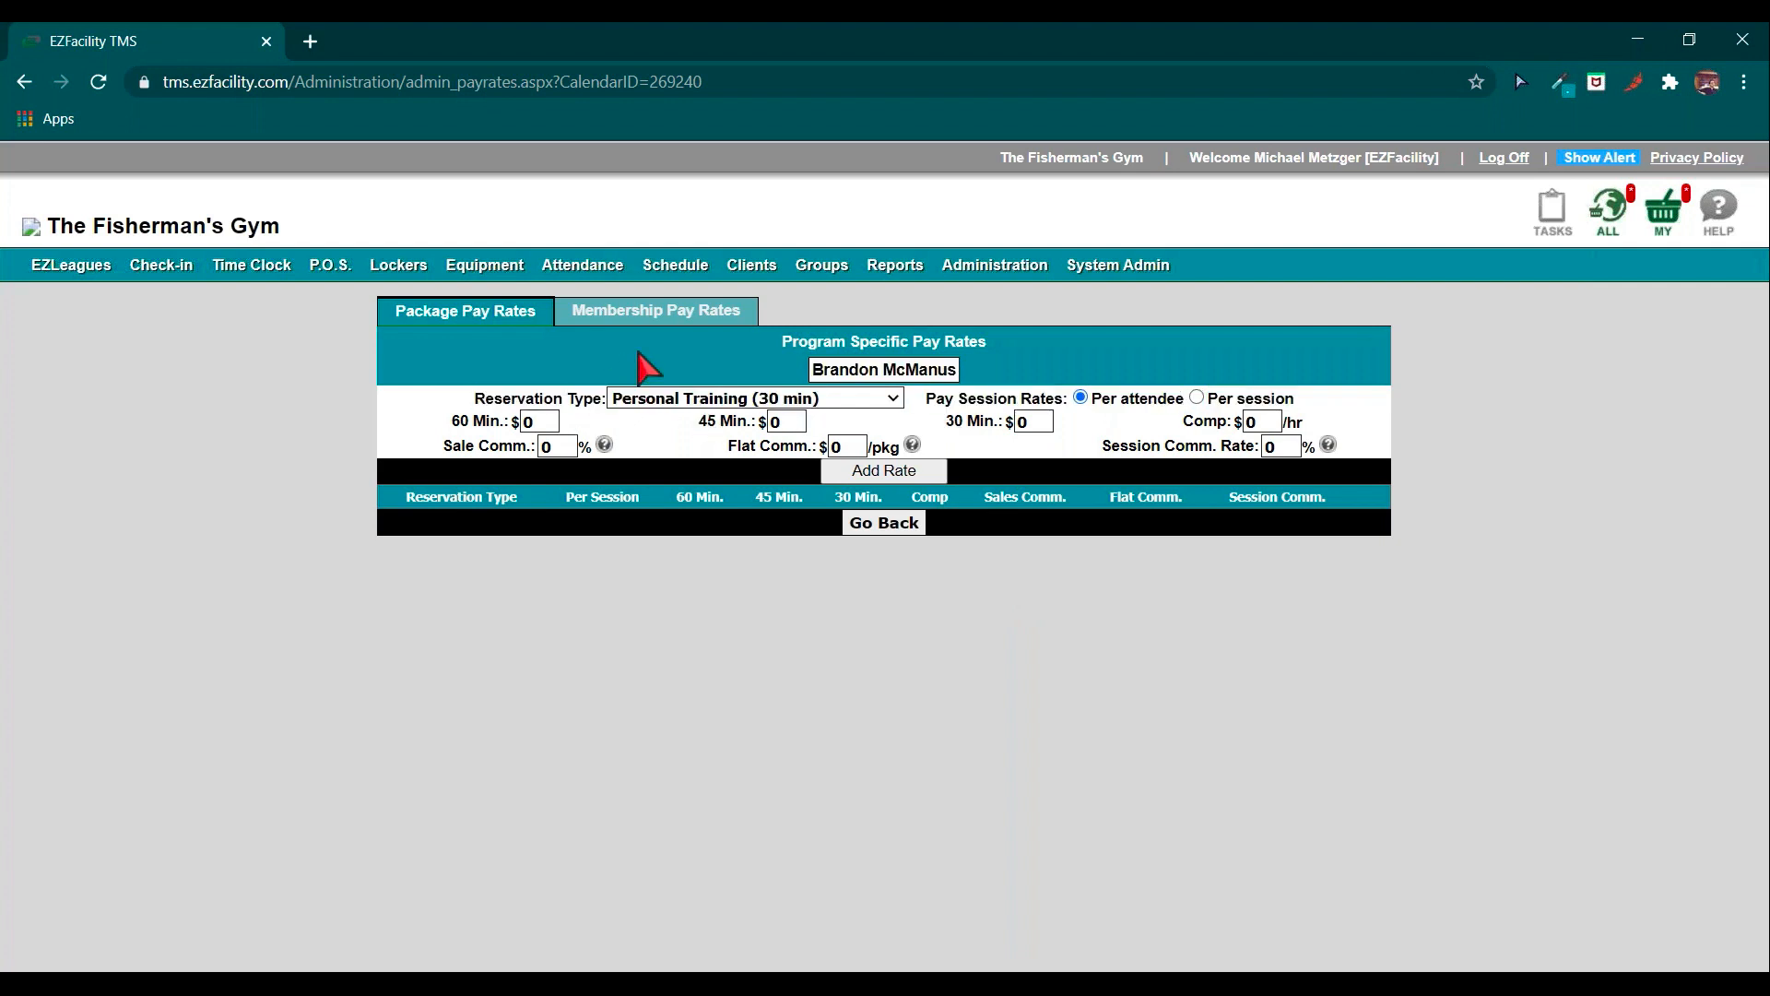
Add a package pay rate of $20 per 60 minutes for the Personal Training (1hr) reservation type.
click(689, 400)
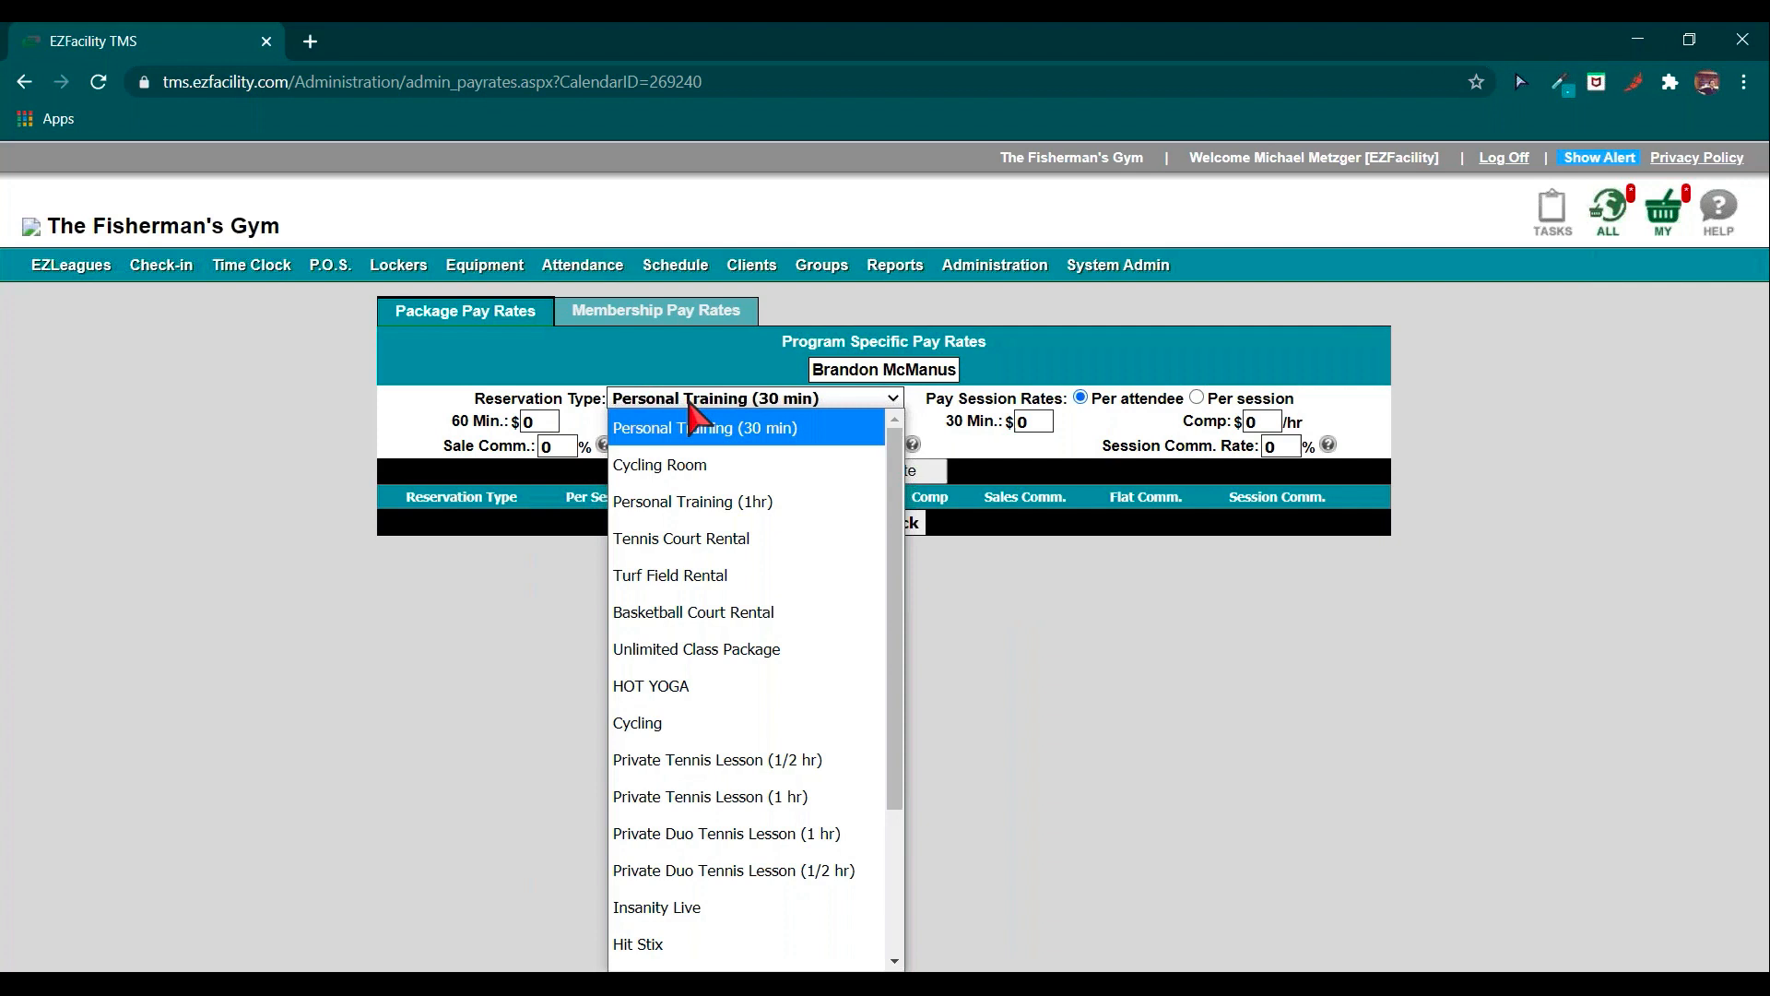
click(709, 502)
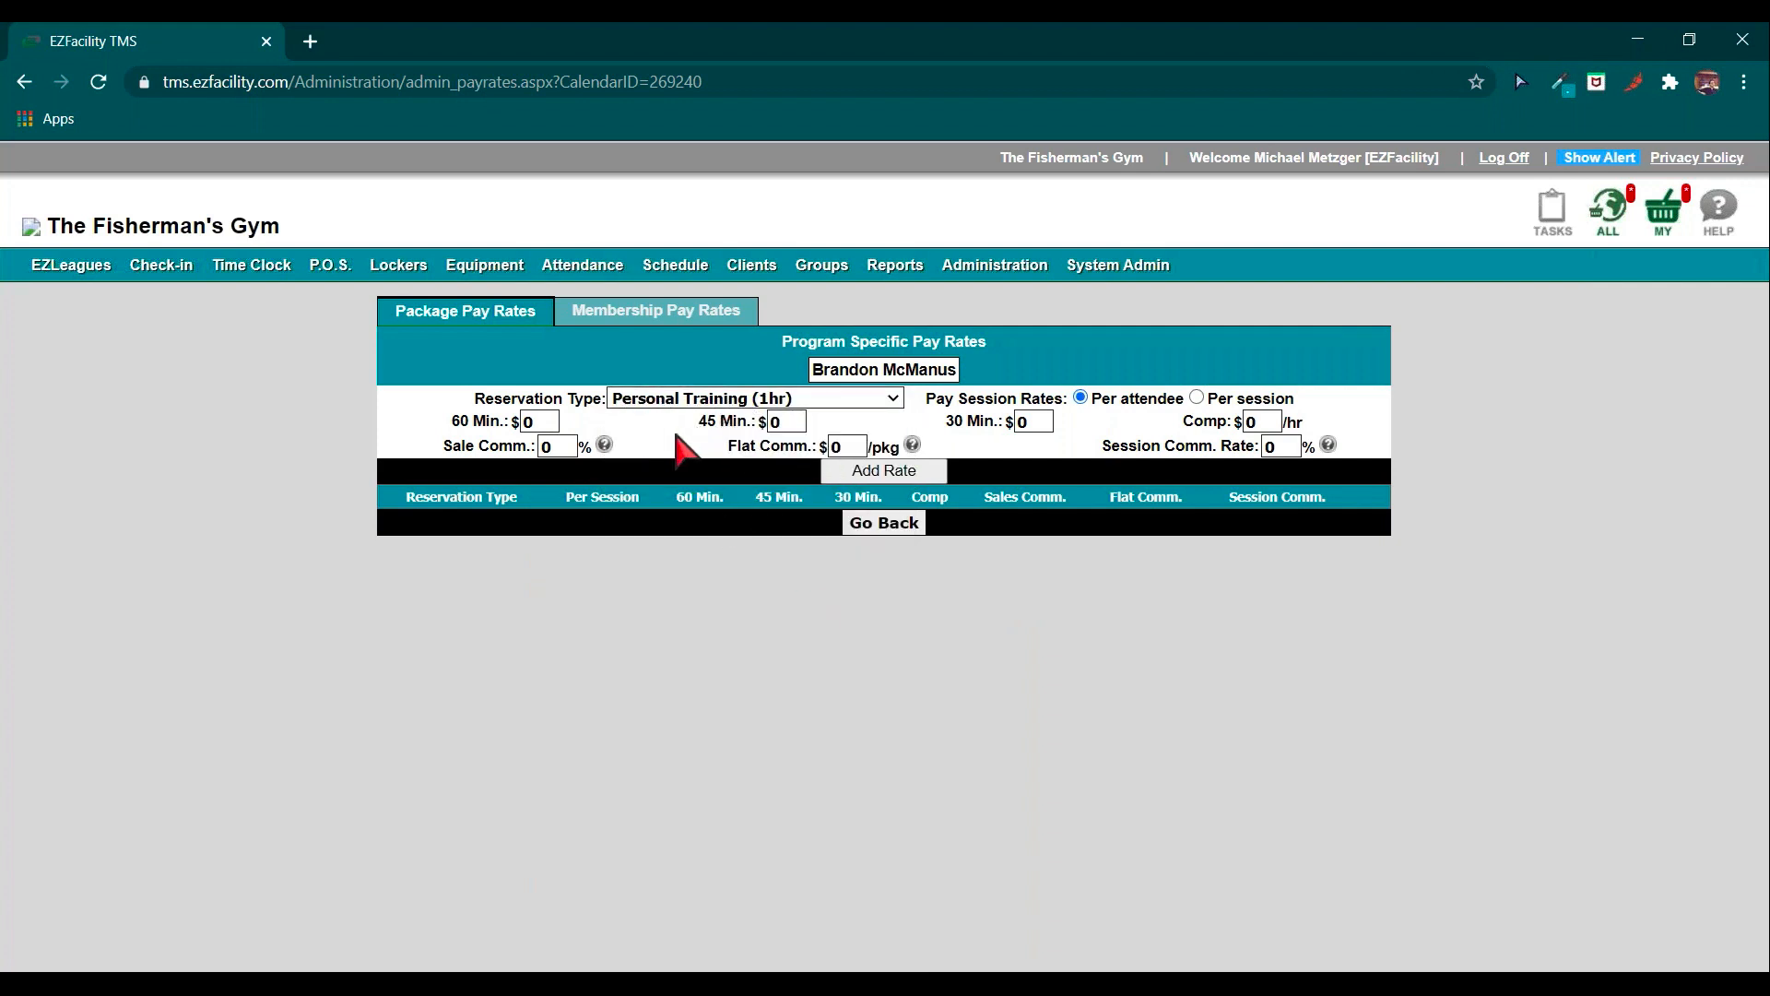
double_click(550, 426)
text(20)
click(881, 472)
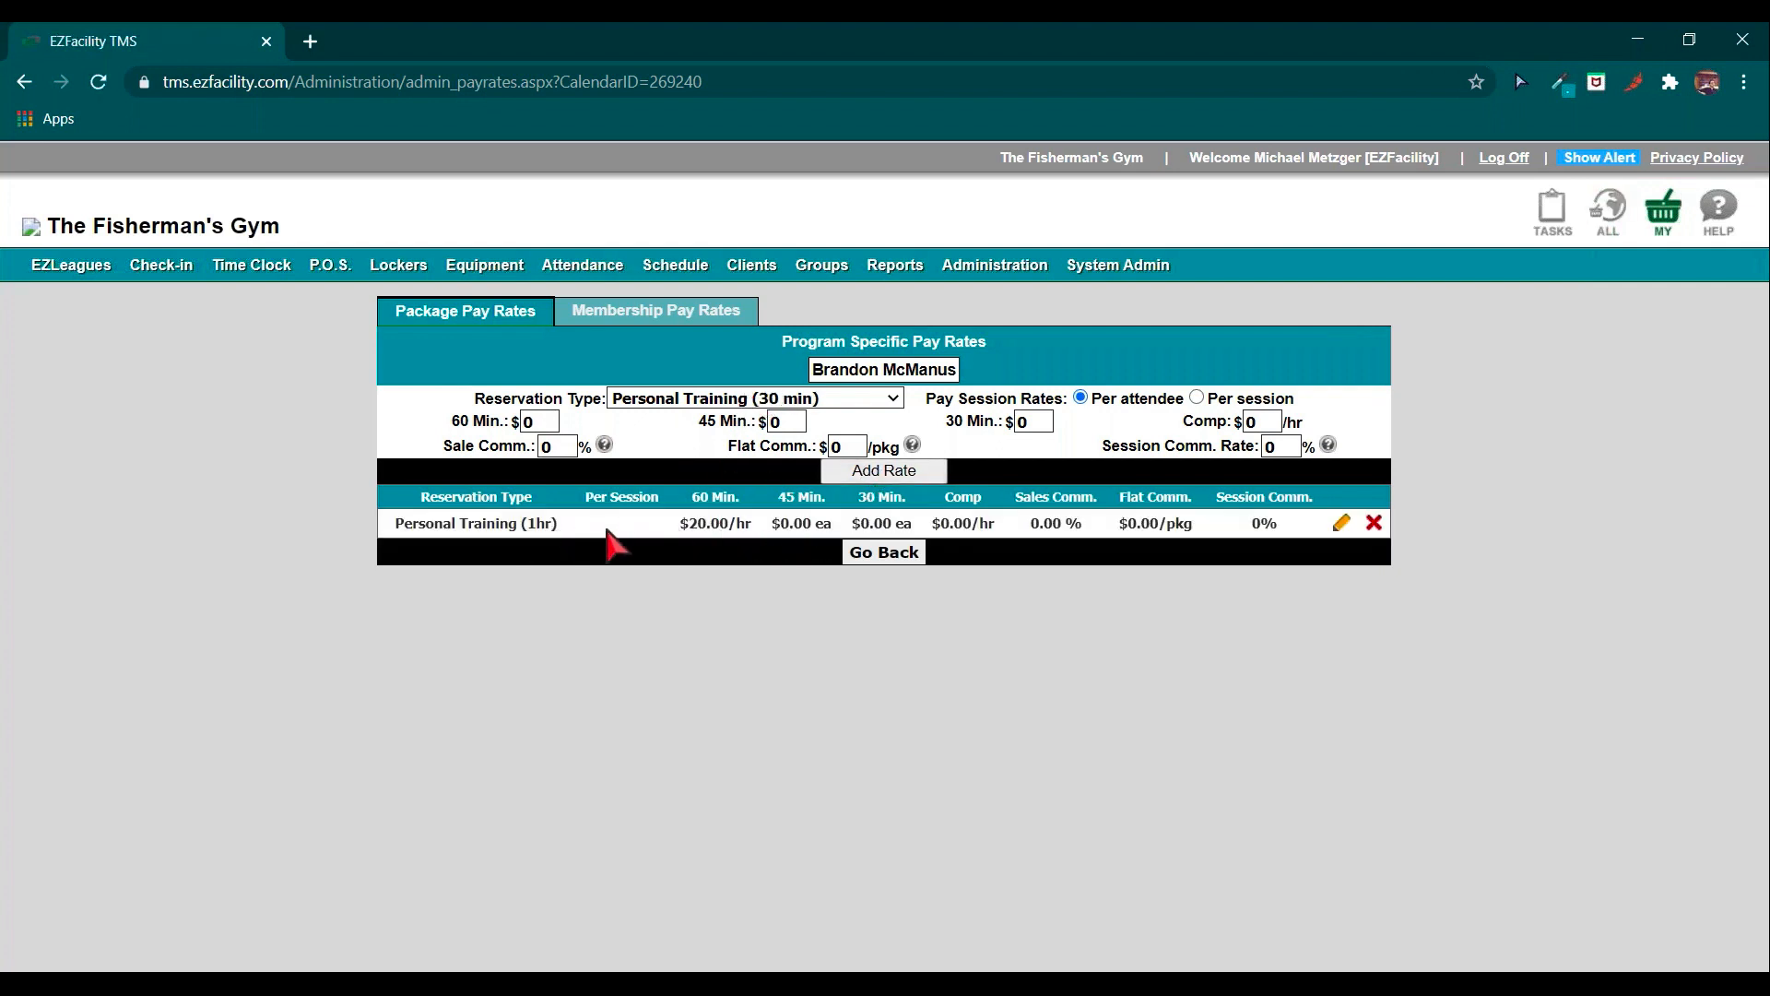
Add a package pay rate of $30 per 60 minutes for the Private Tennis Lesson (1 hr) reservation type.
click(705, 401)
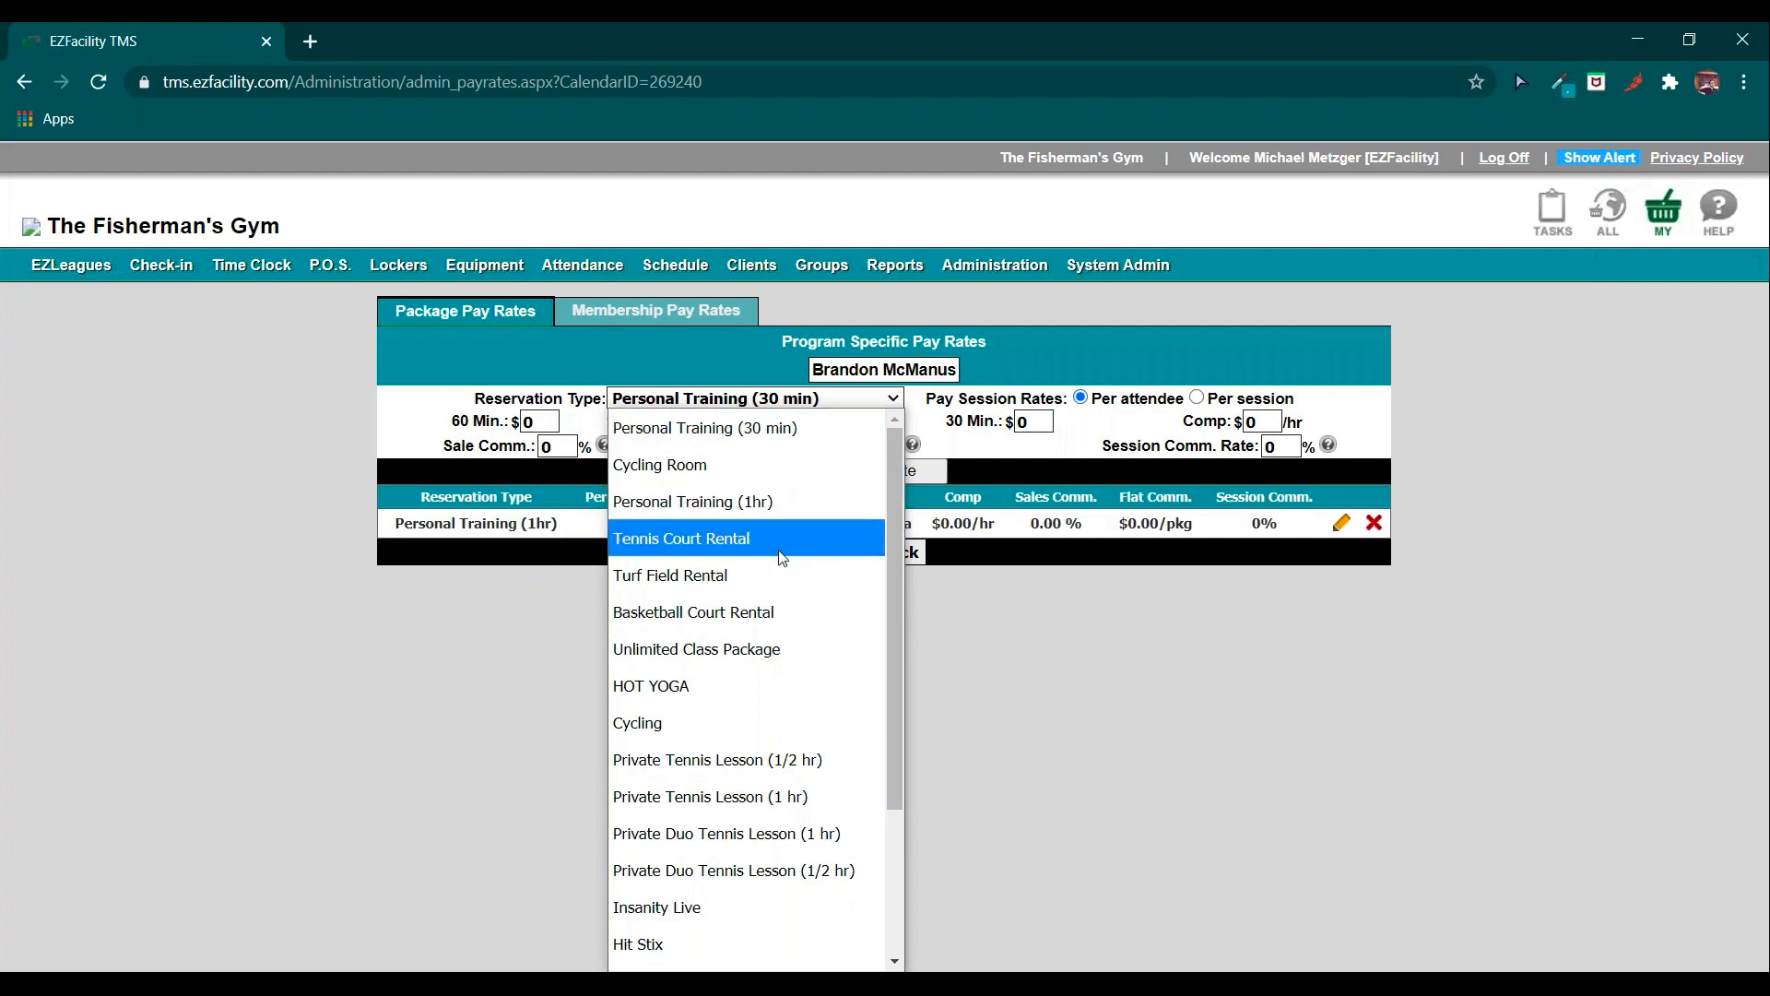
scroll(782, 553, down, 3)
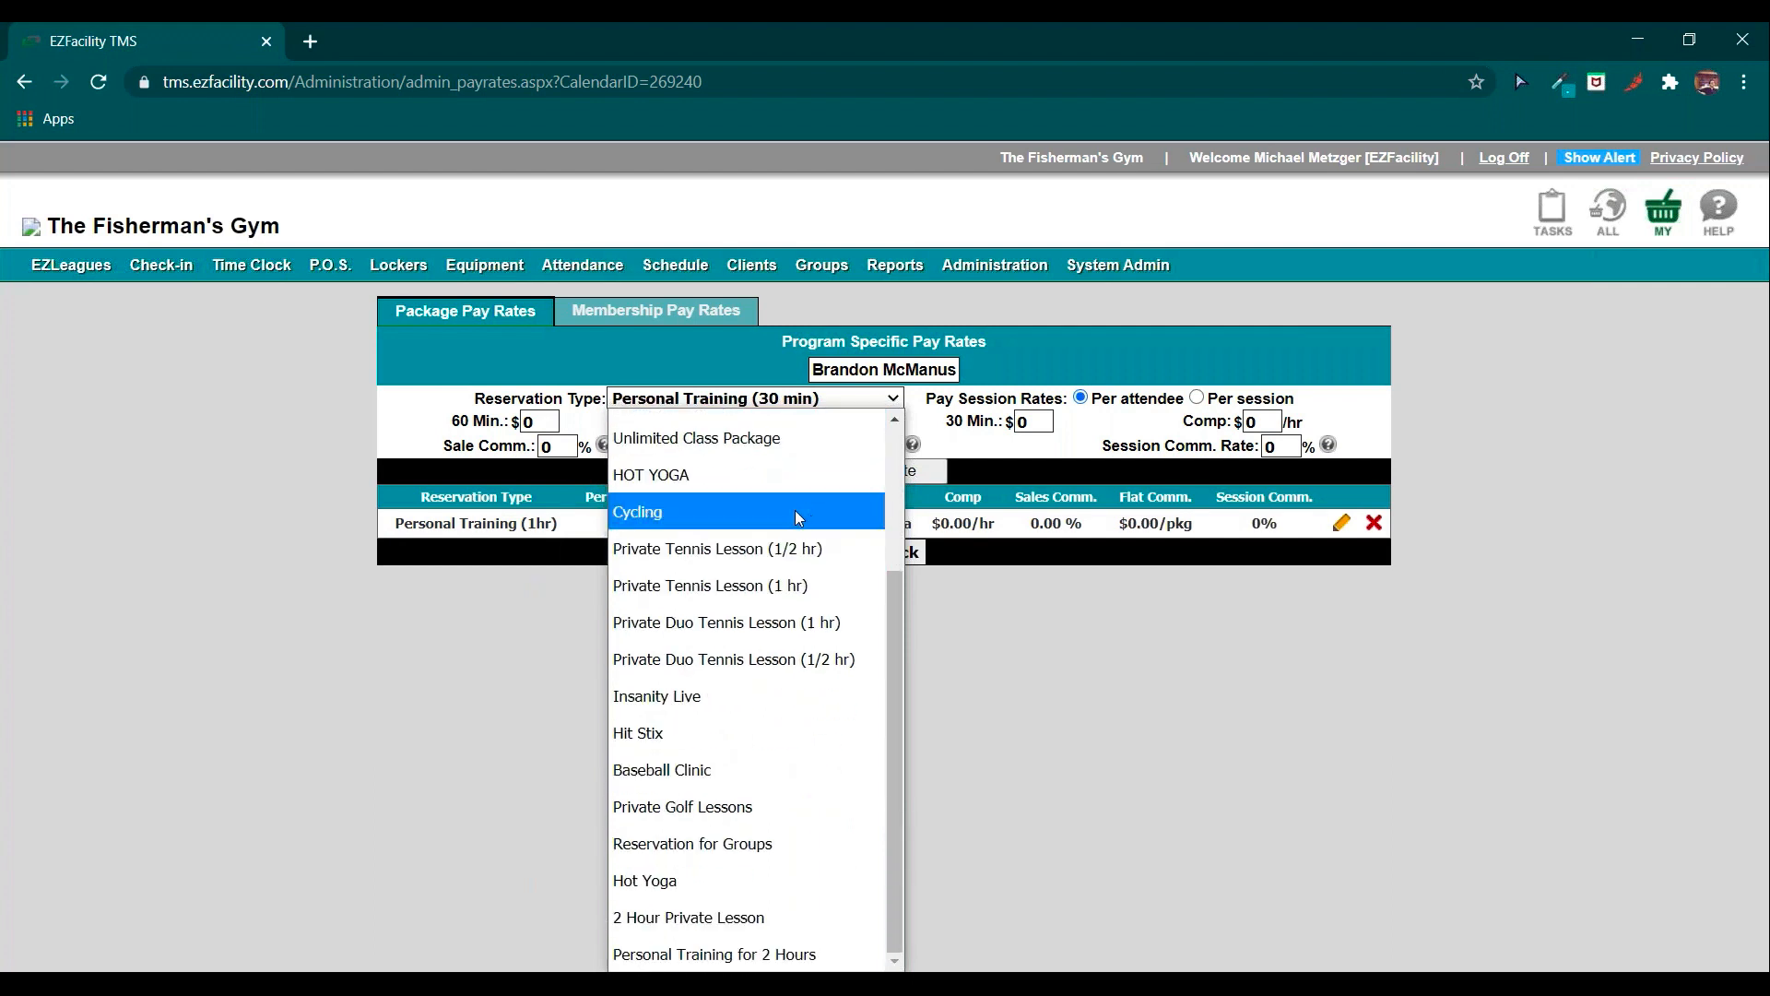
click(756, 586)
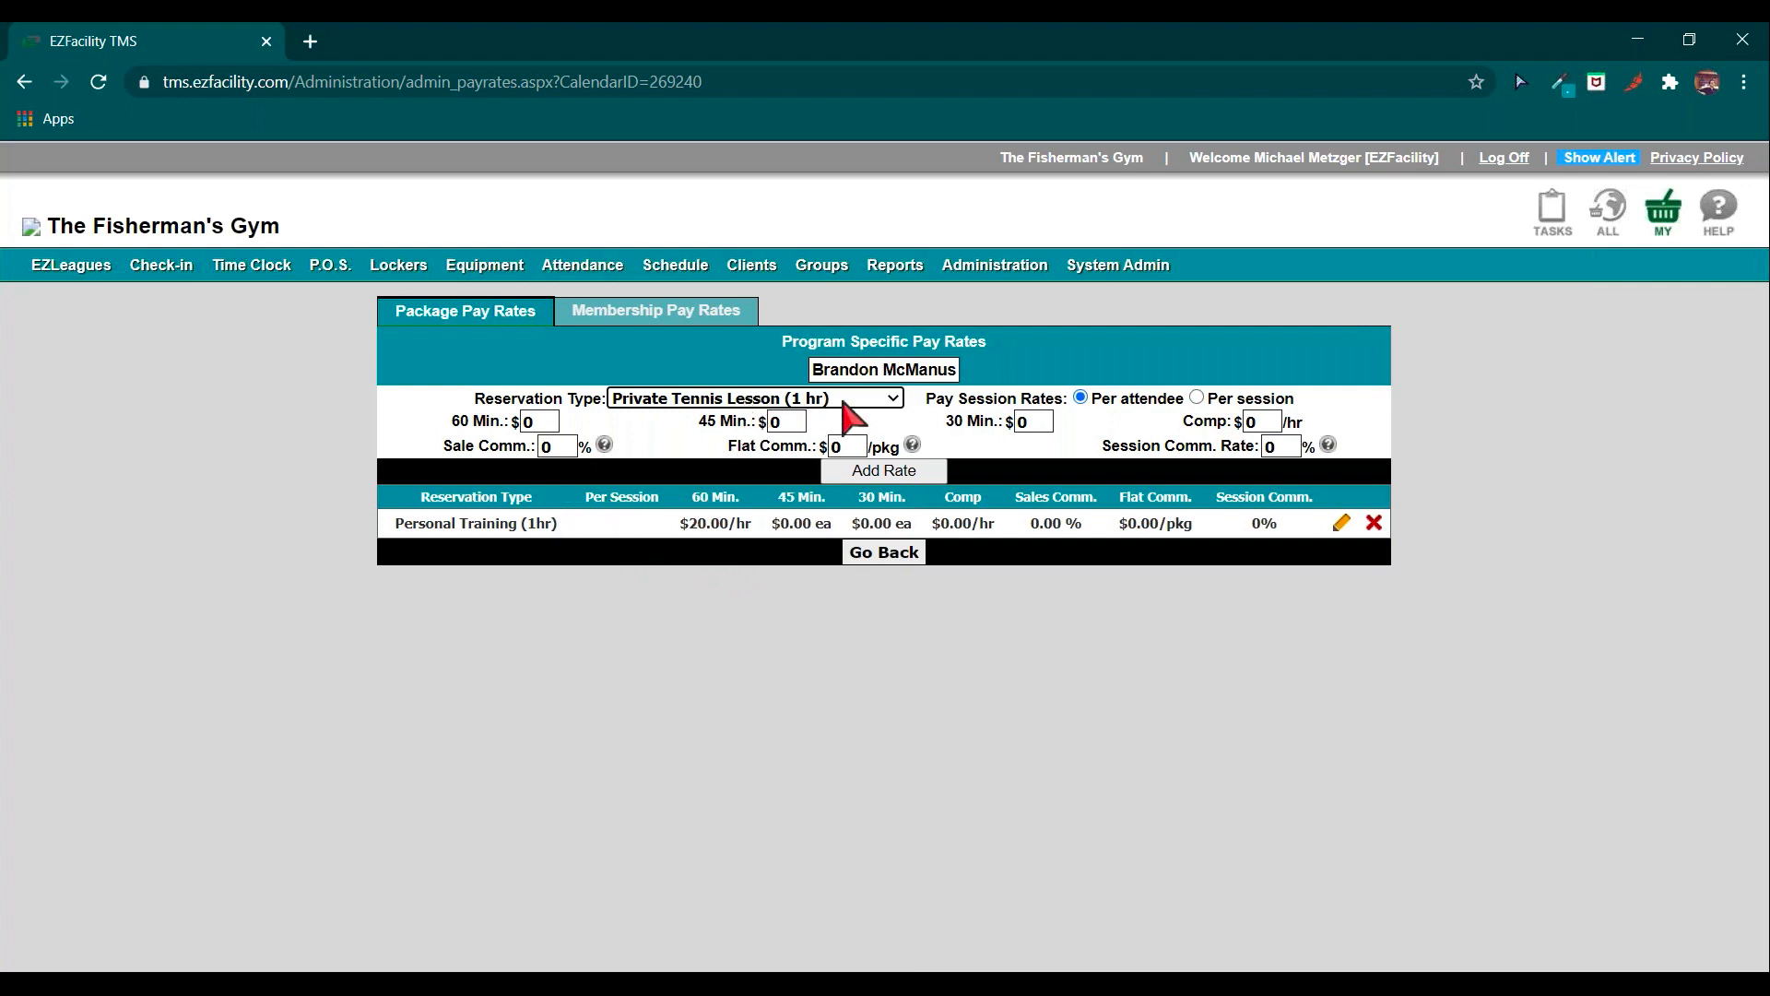
click(534, 420)
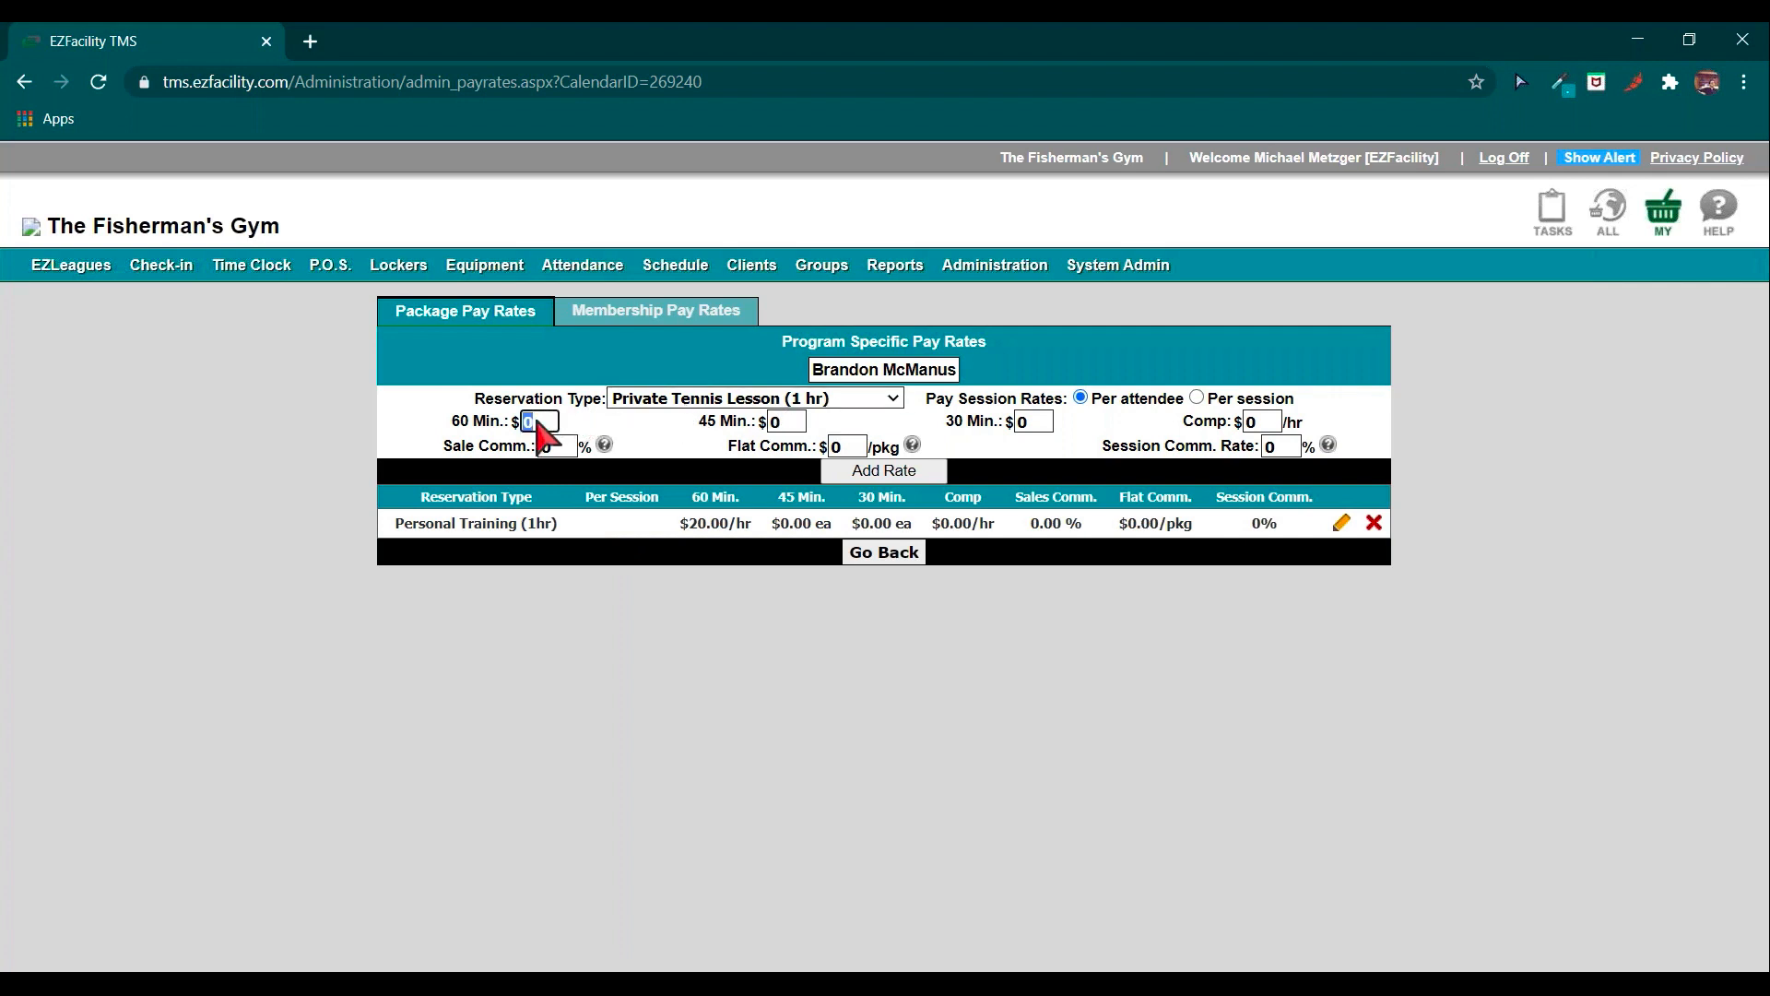
text(30)
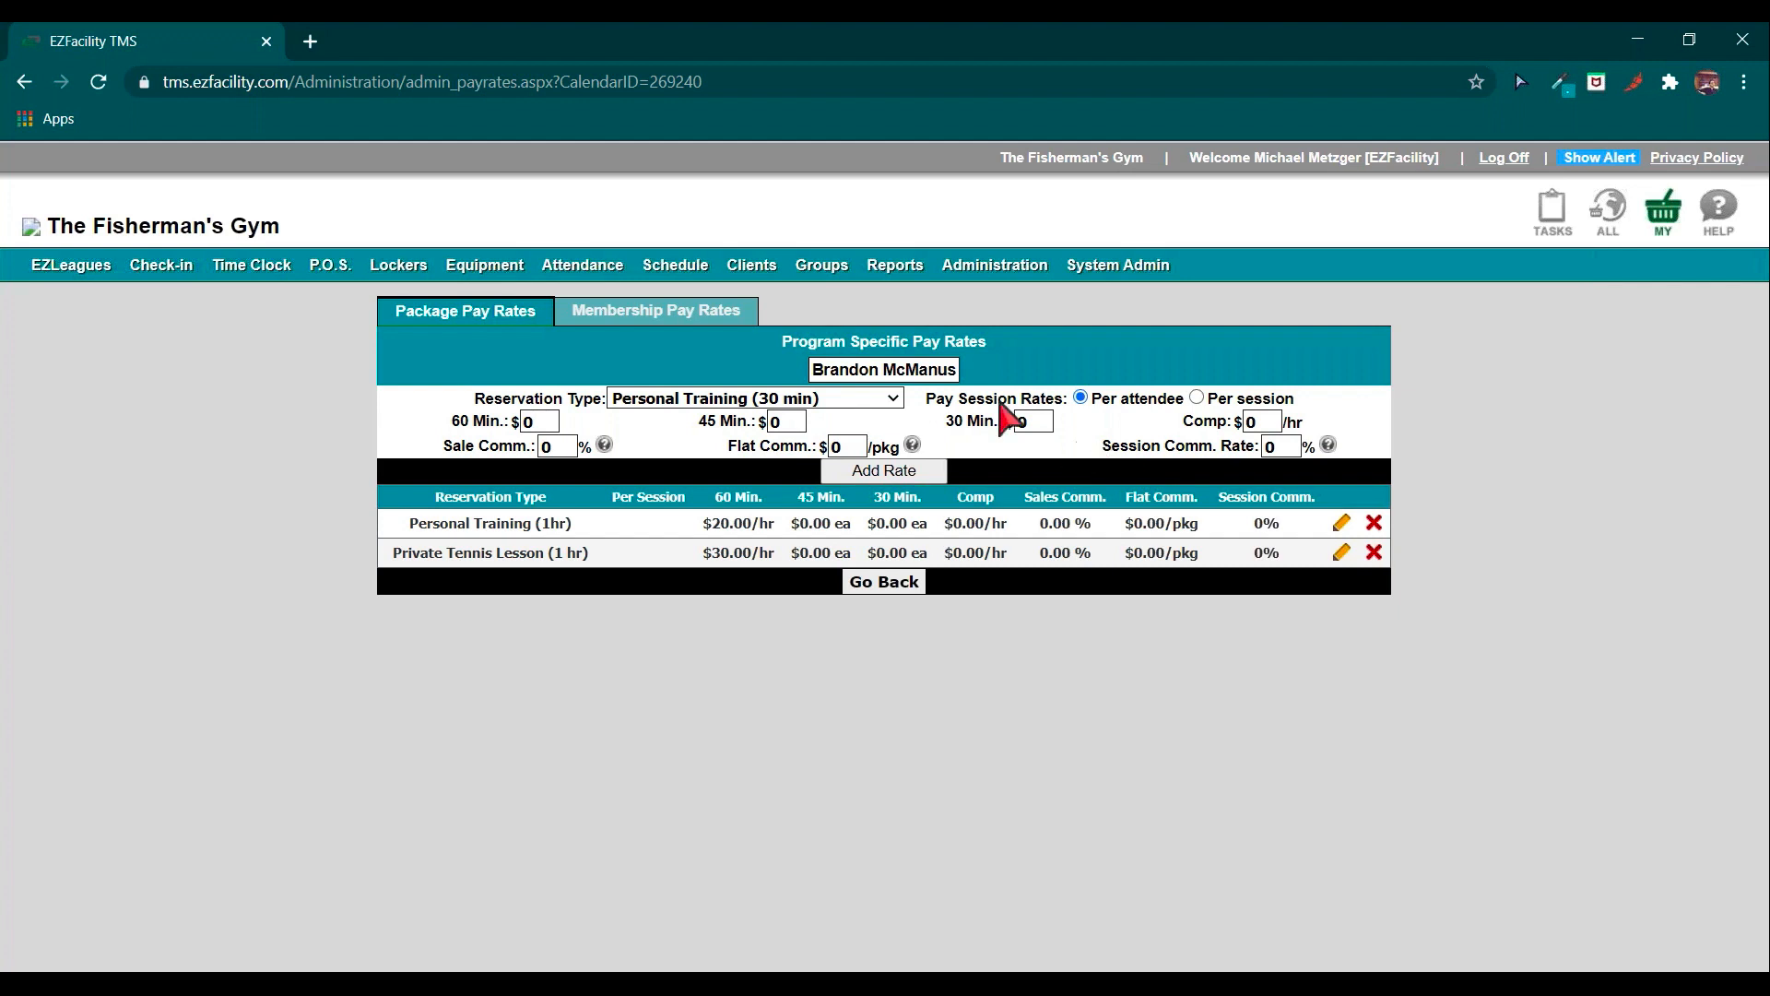
Leave the trainer's package pay rates and return to the main Administration page.
mouse_move(908, 279)
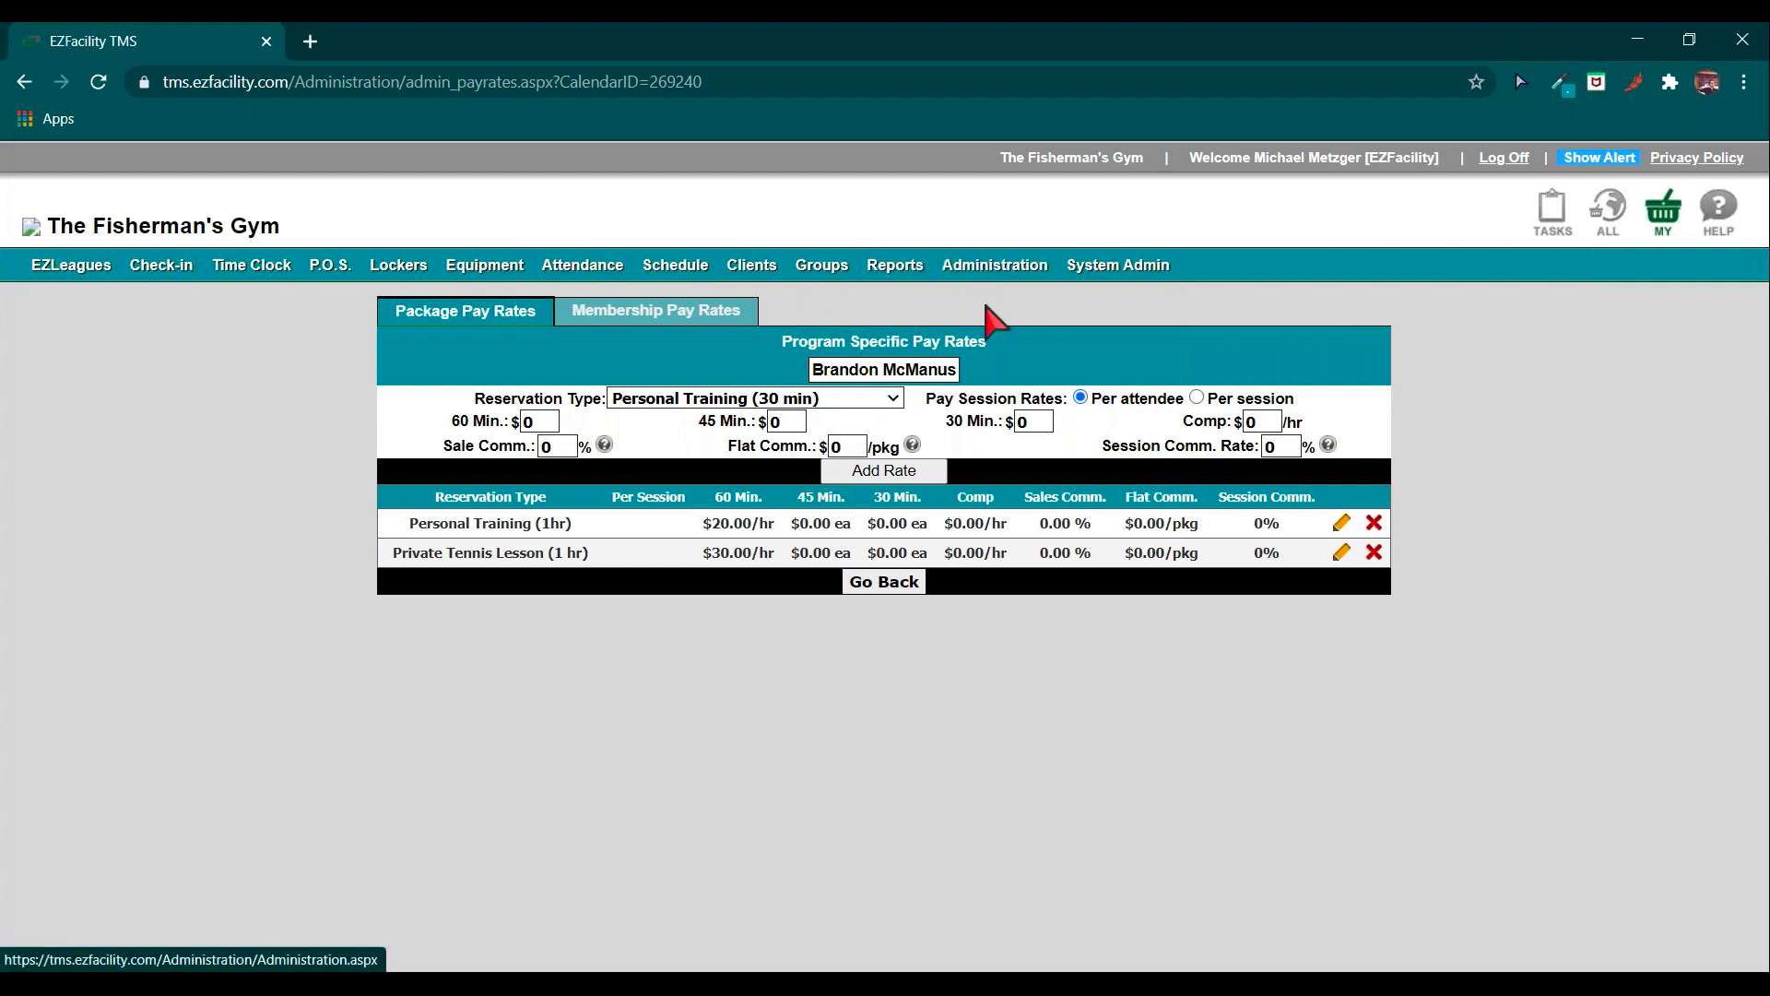
click(908, 583)
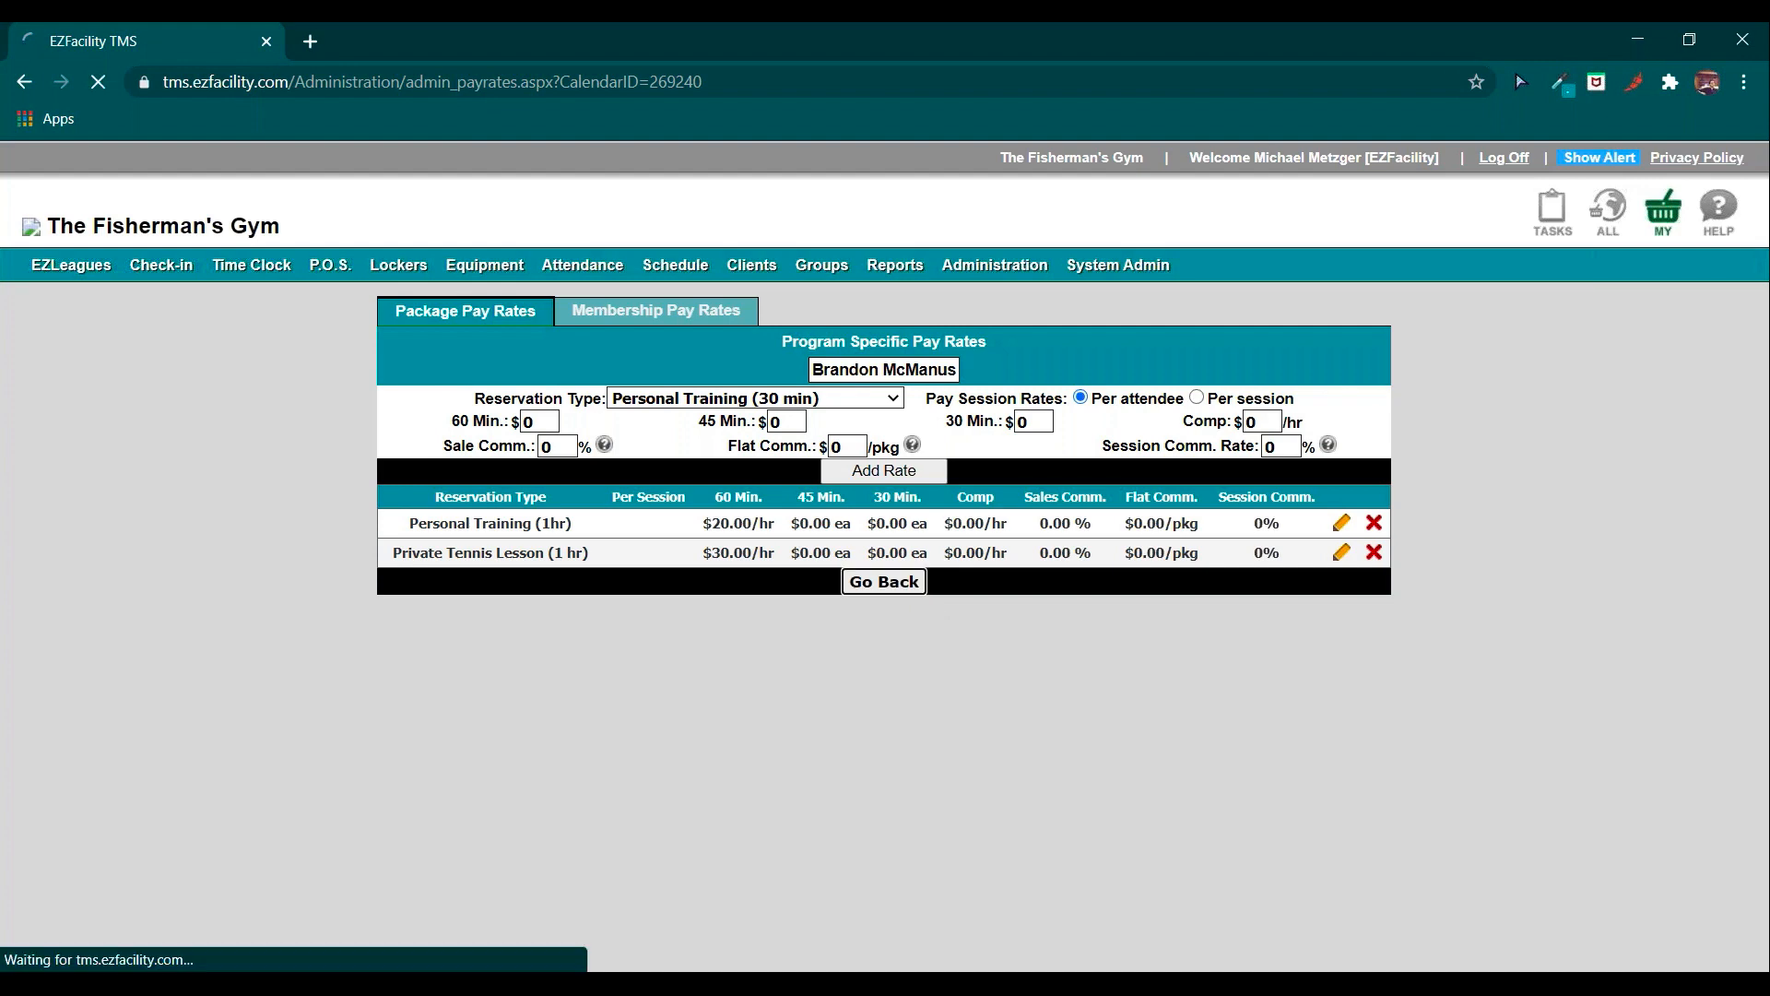
click(960, 277)
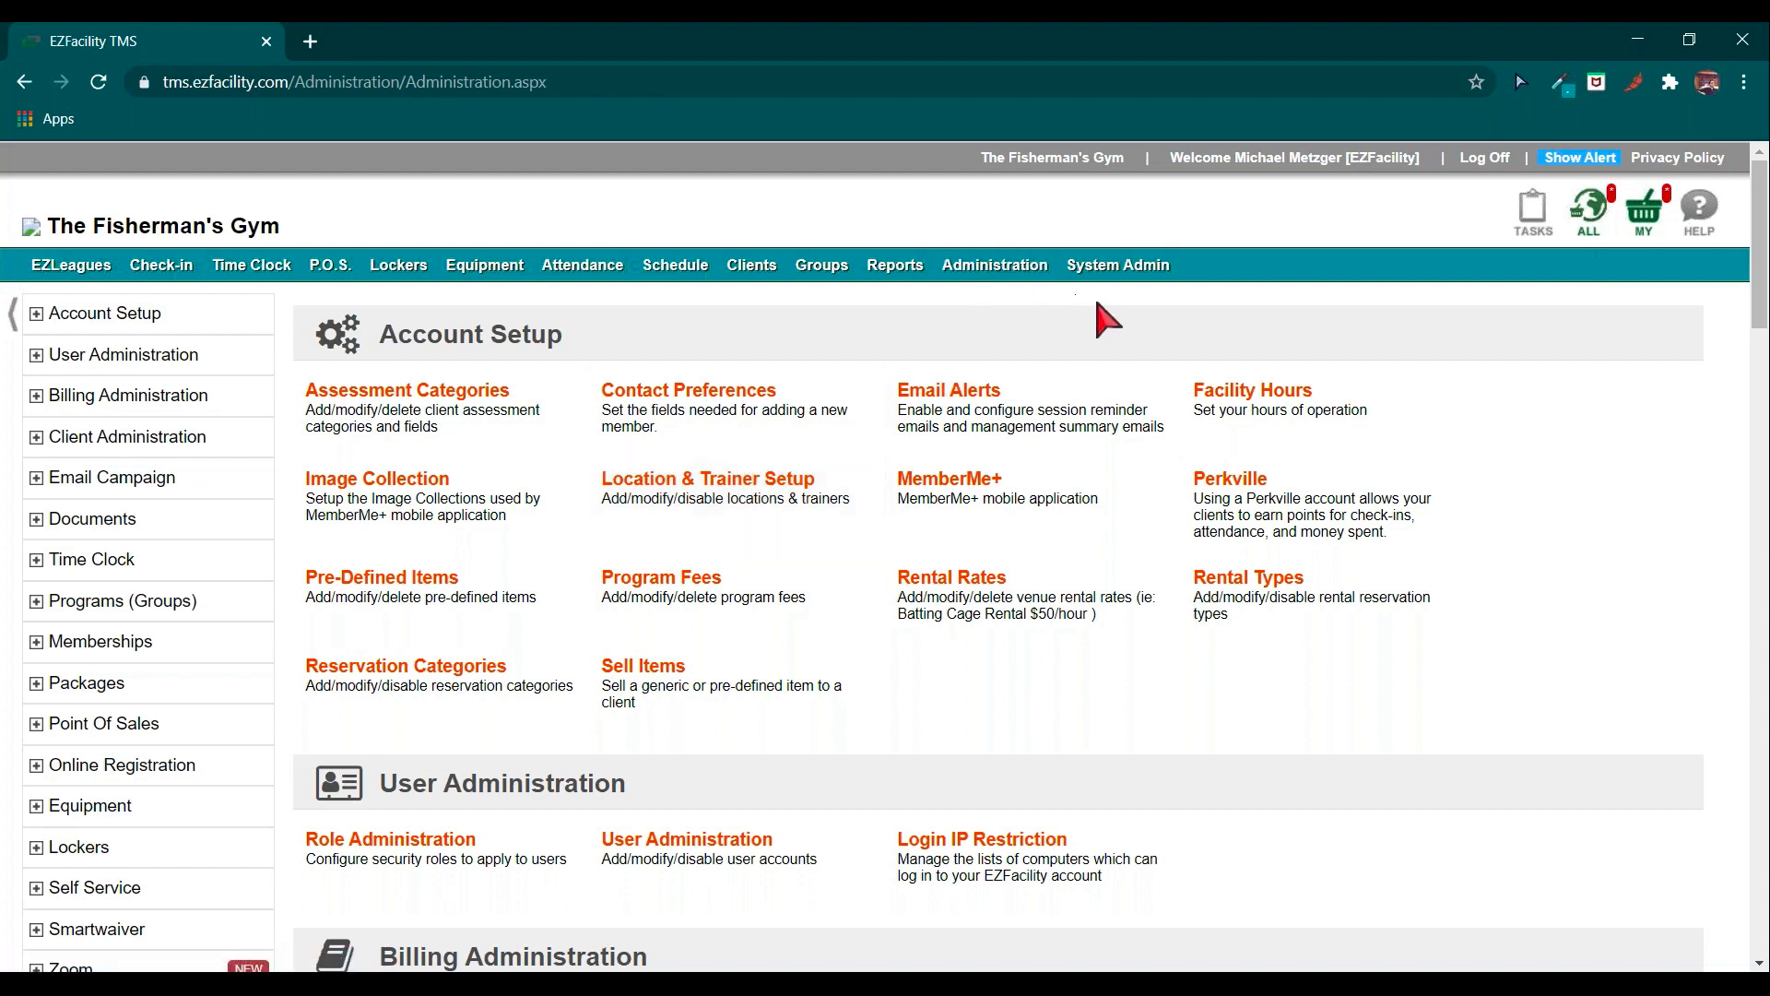
click(1638, 47)
Open the packages summary of the first client in the recently accessed clients list.
click(752, 267)
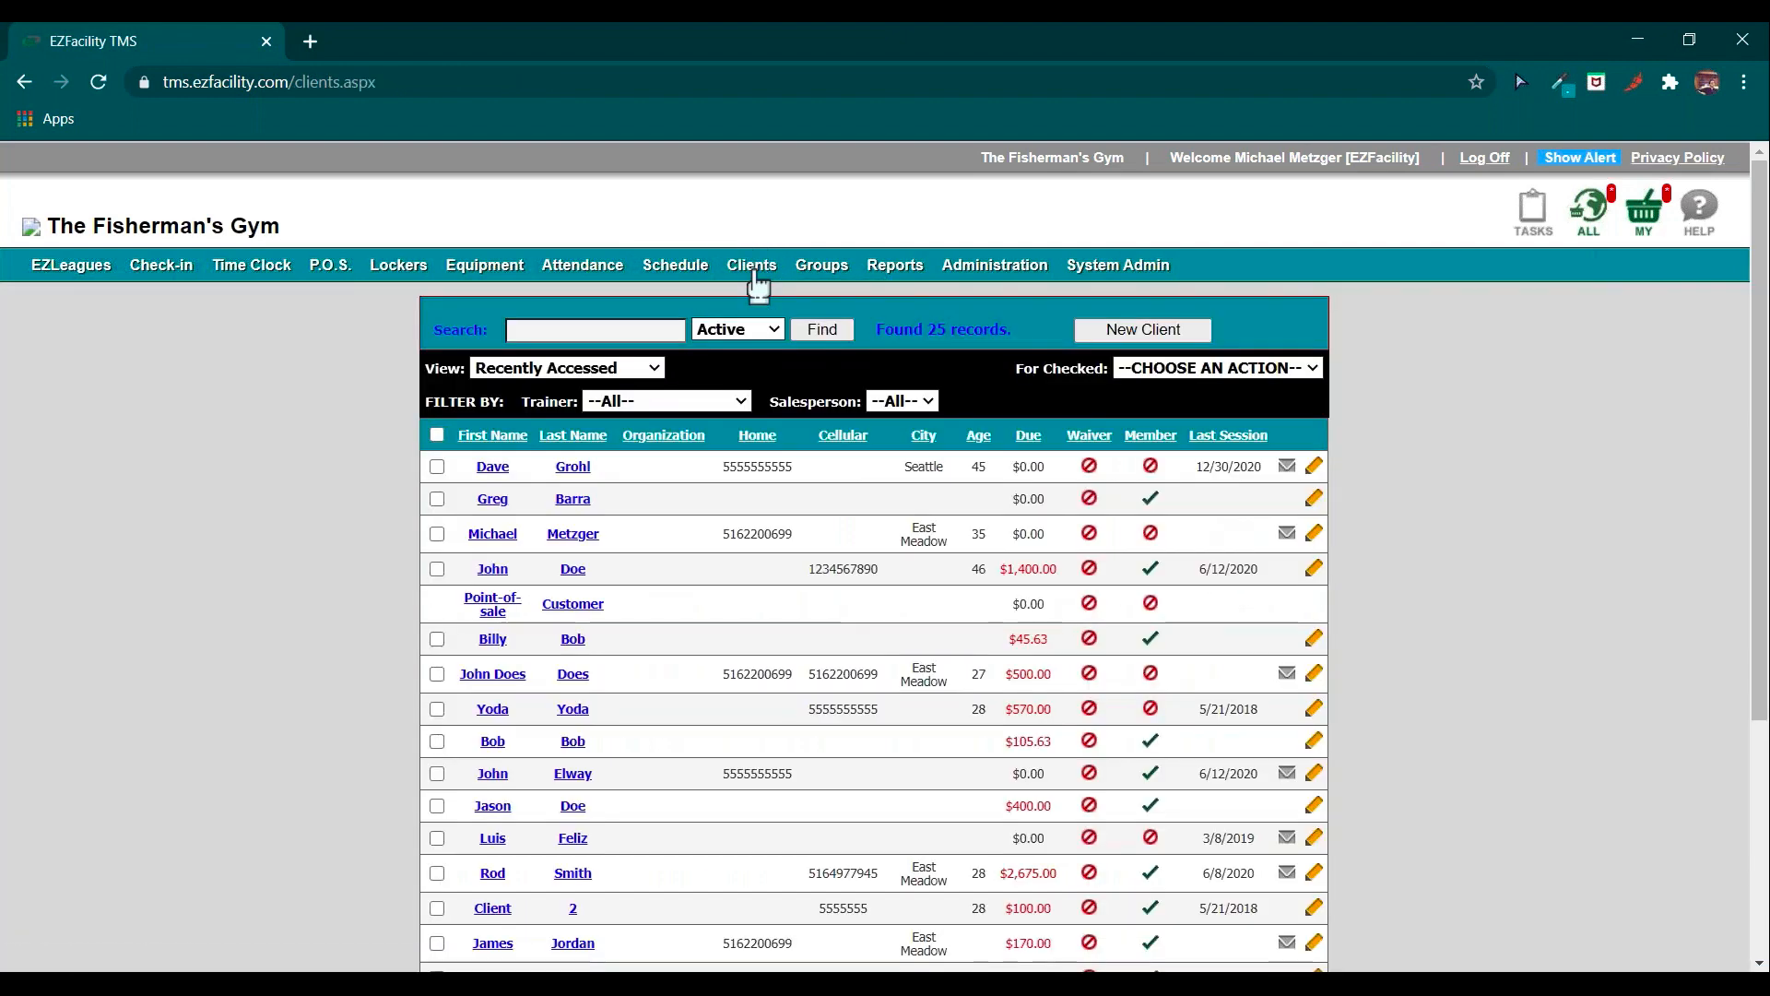
click(581, 469)
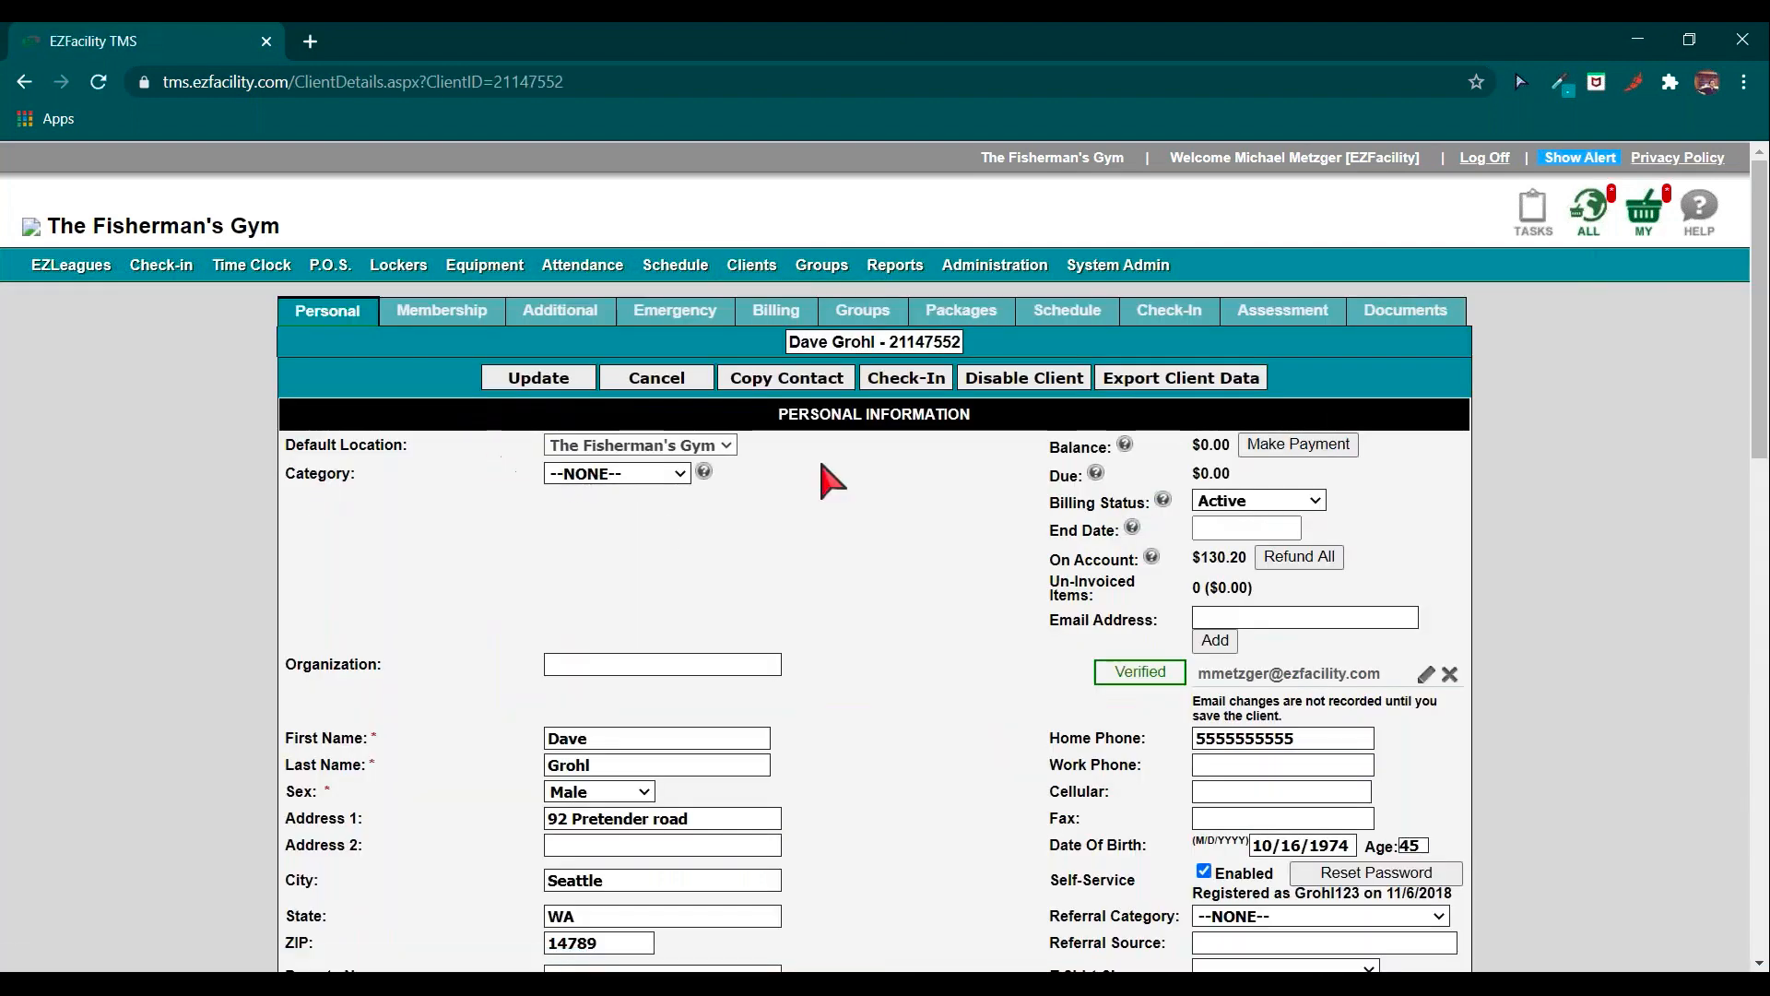
click(974, 318)
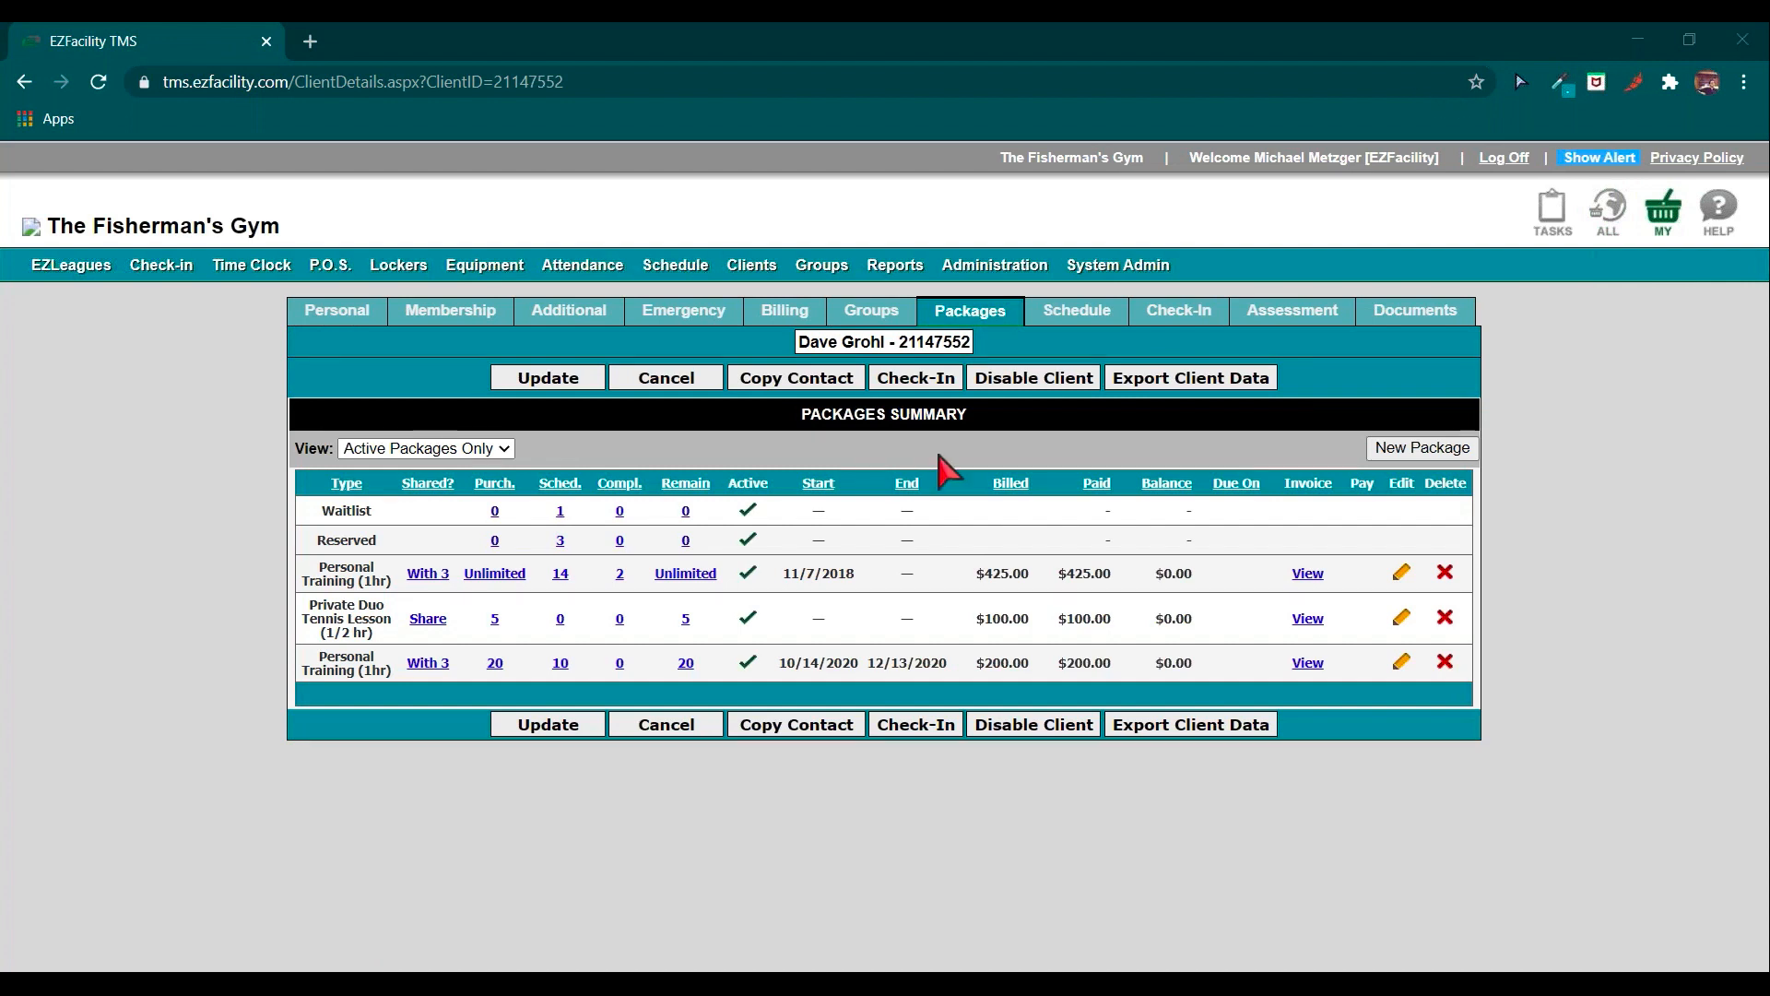
Start deleting the client's Private Duo Tennis Lesson (1/2 hr) package, choosing to reverse its billing before deletion.
triple_click(342, 620)
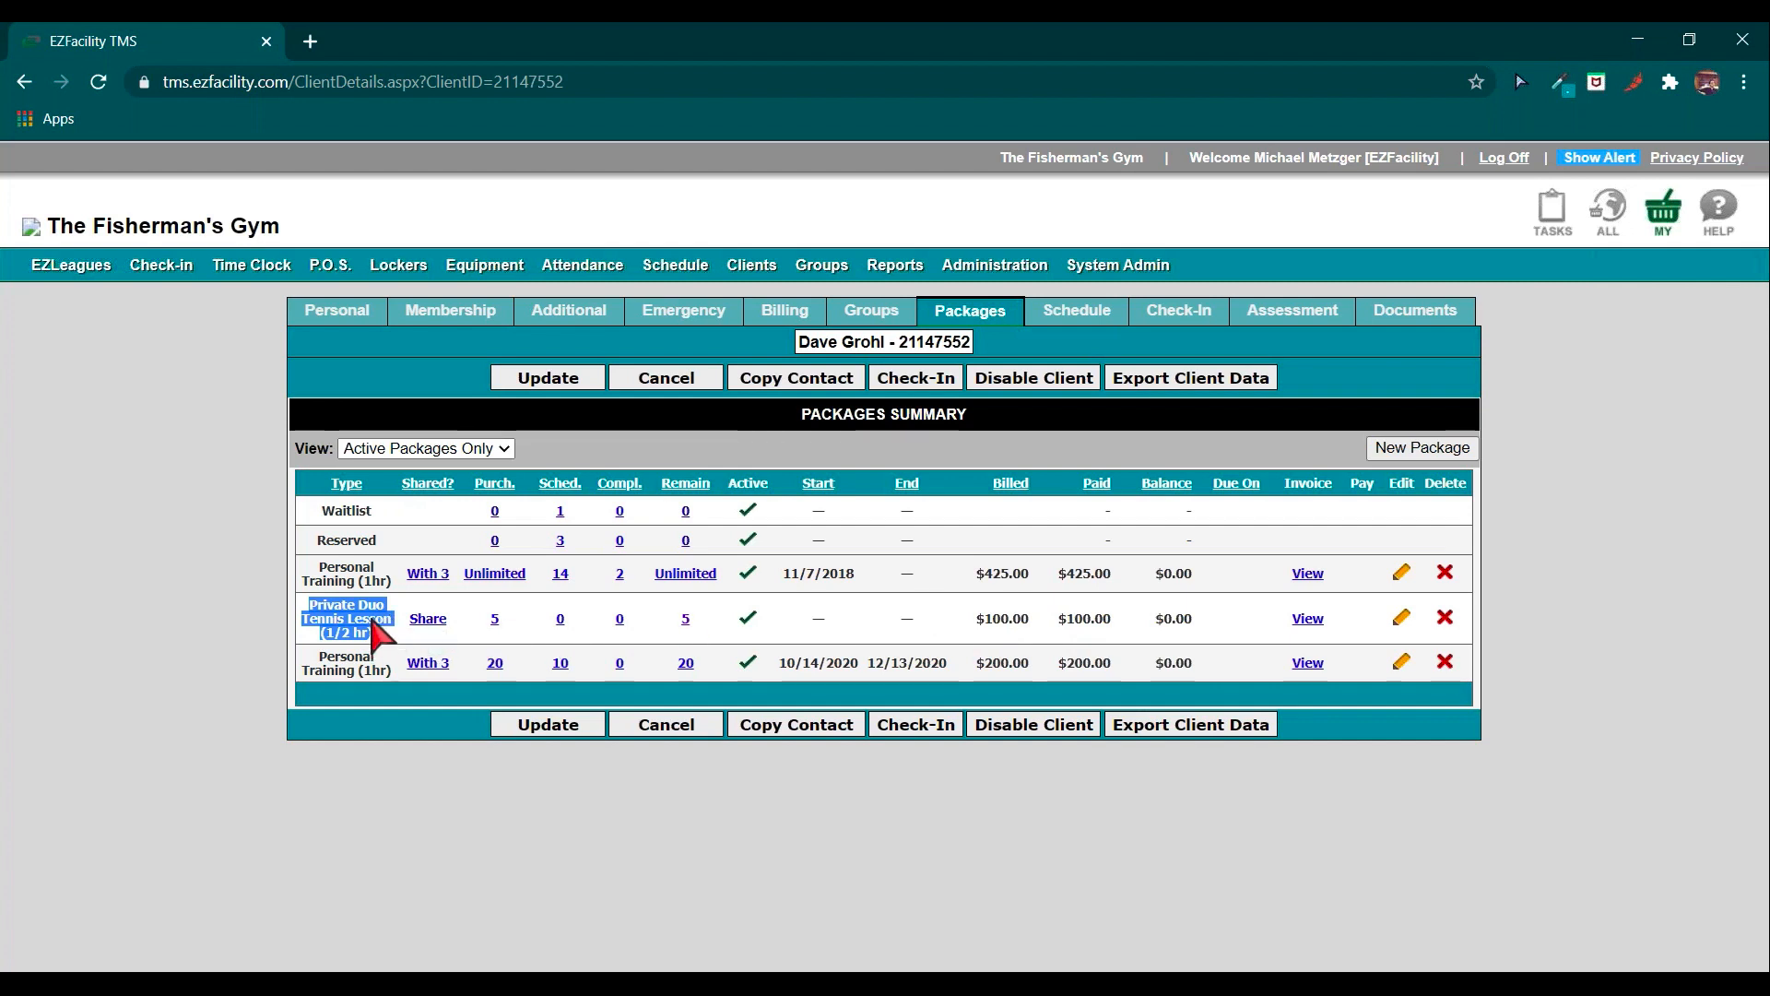
click(1454, 623)
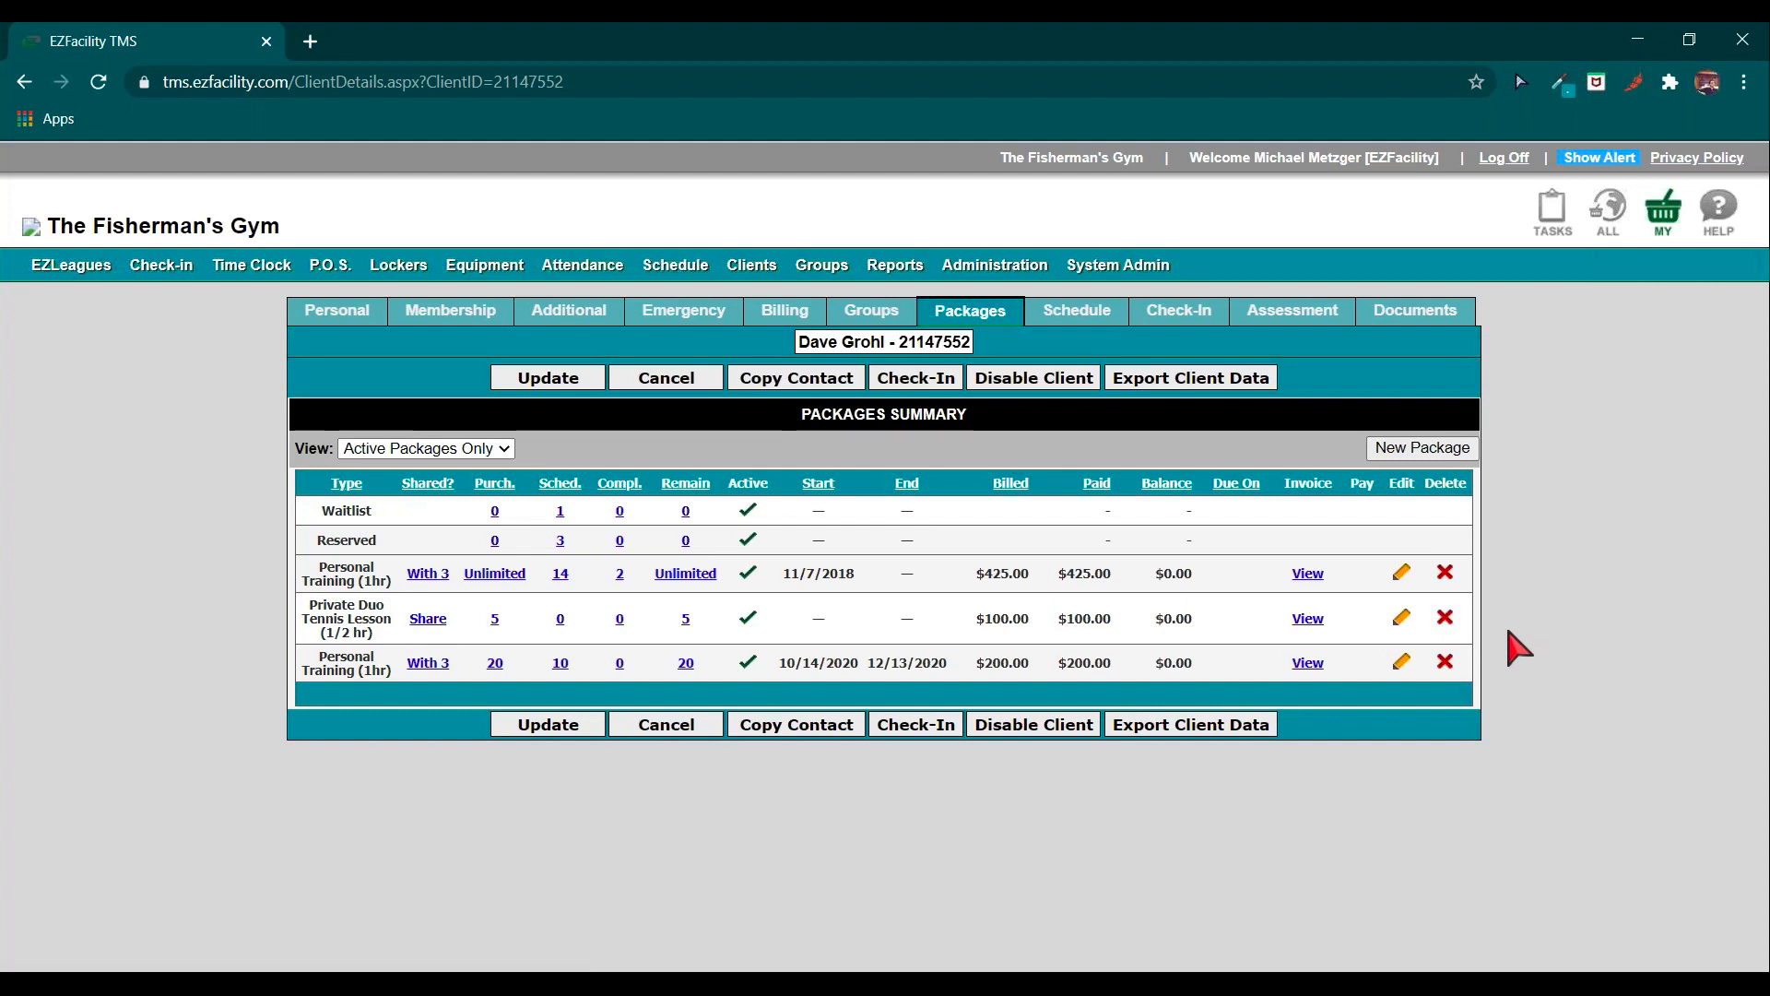
click(1451, 621)
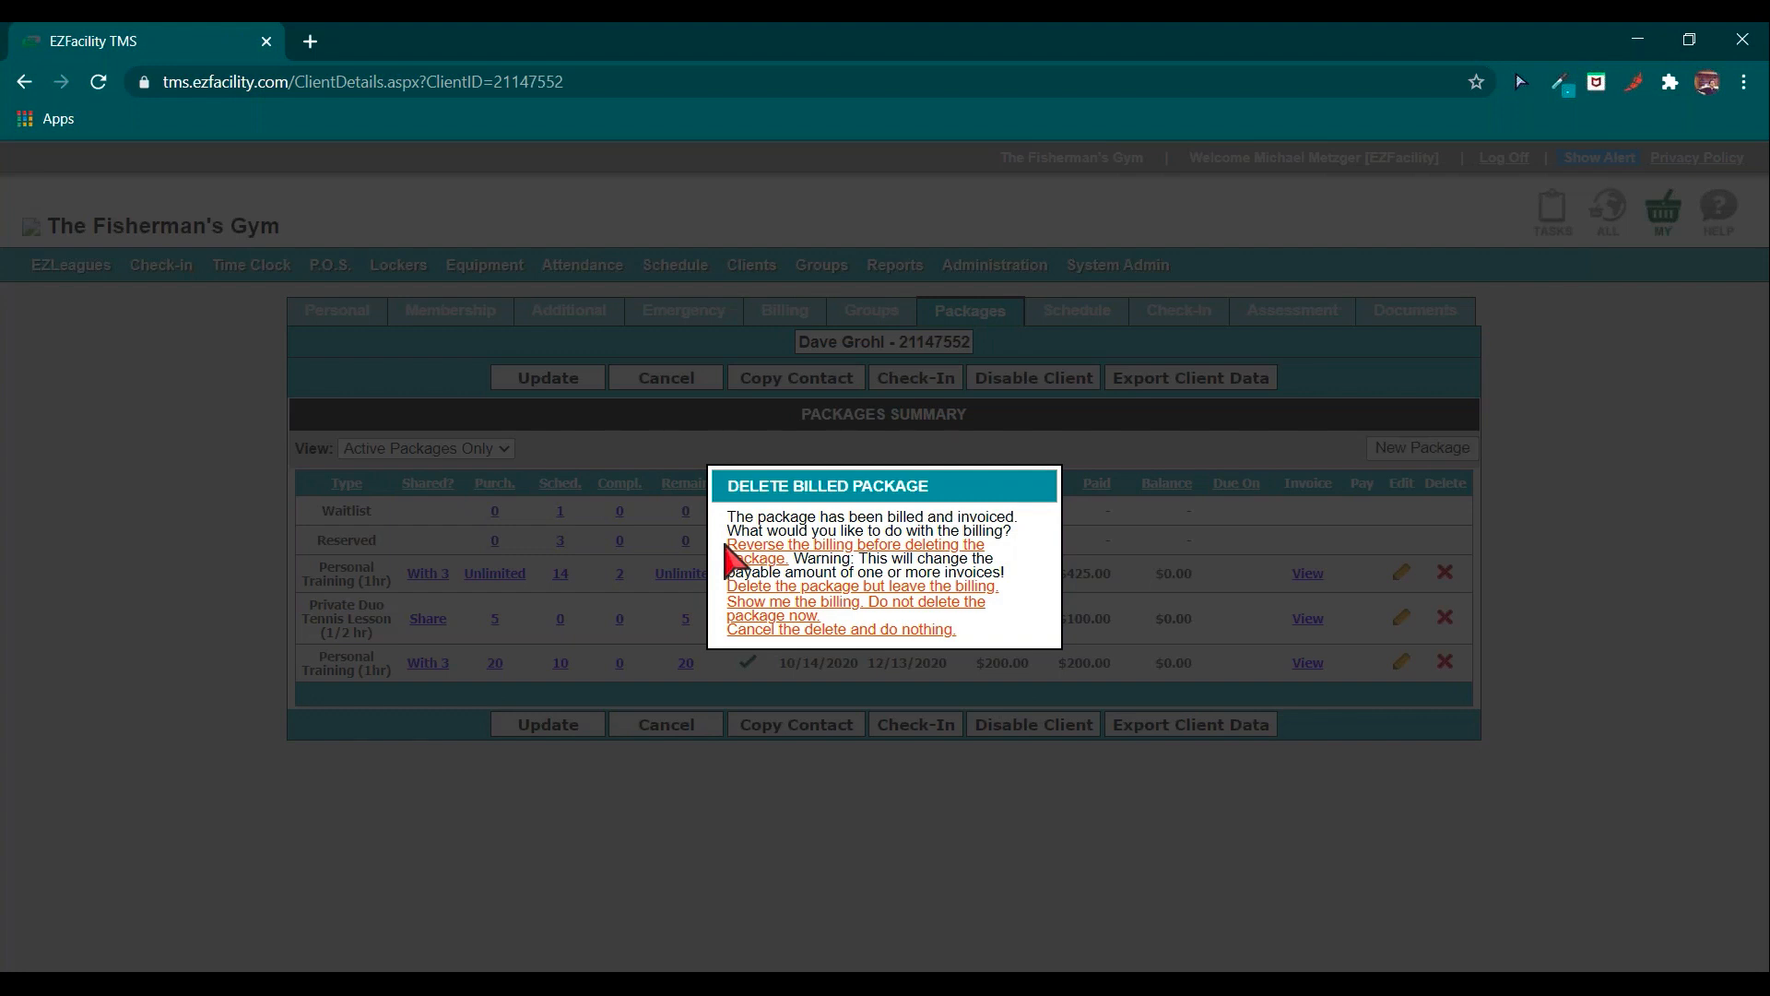
drag(727, 550, 790, 561)
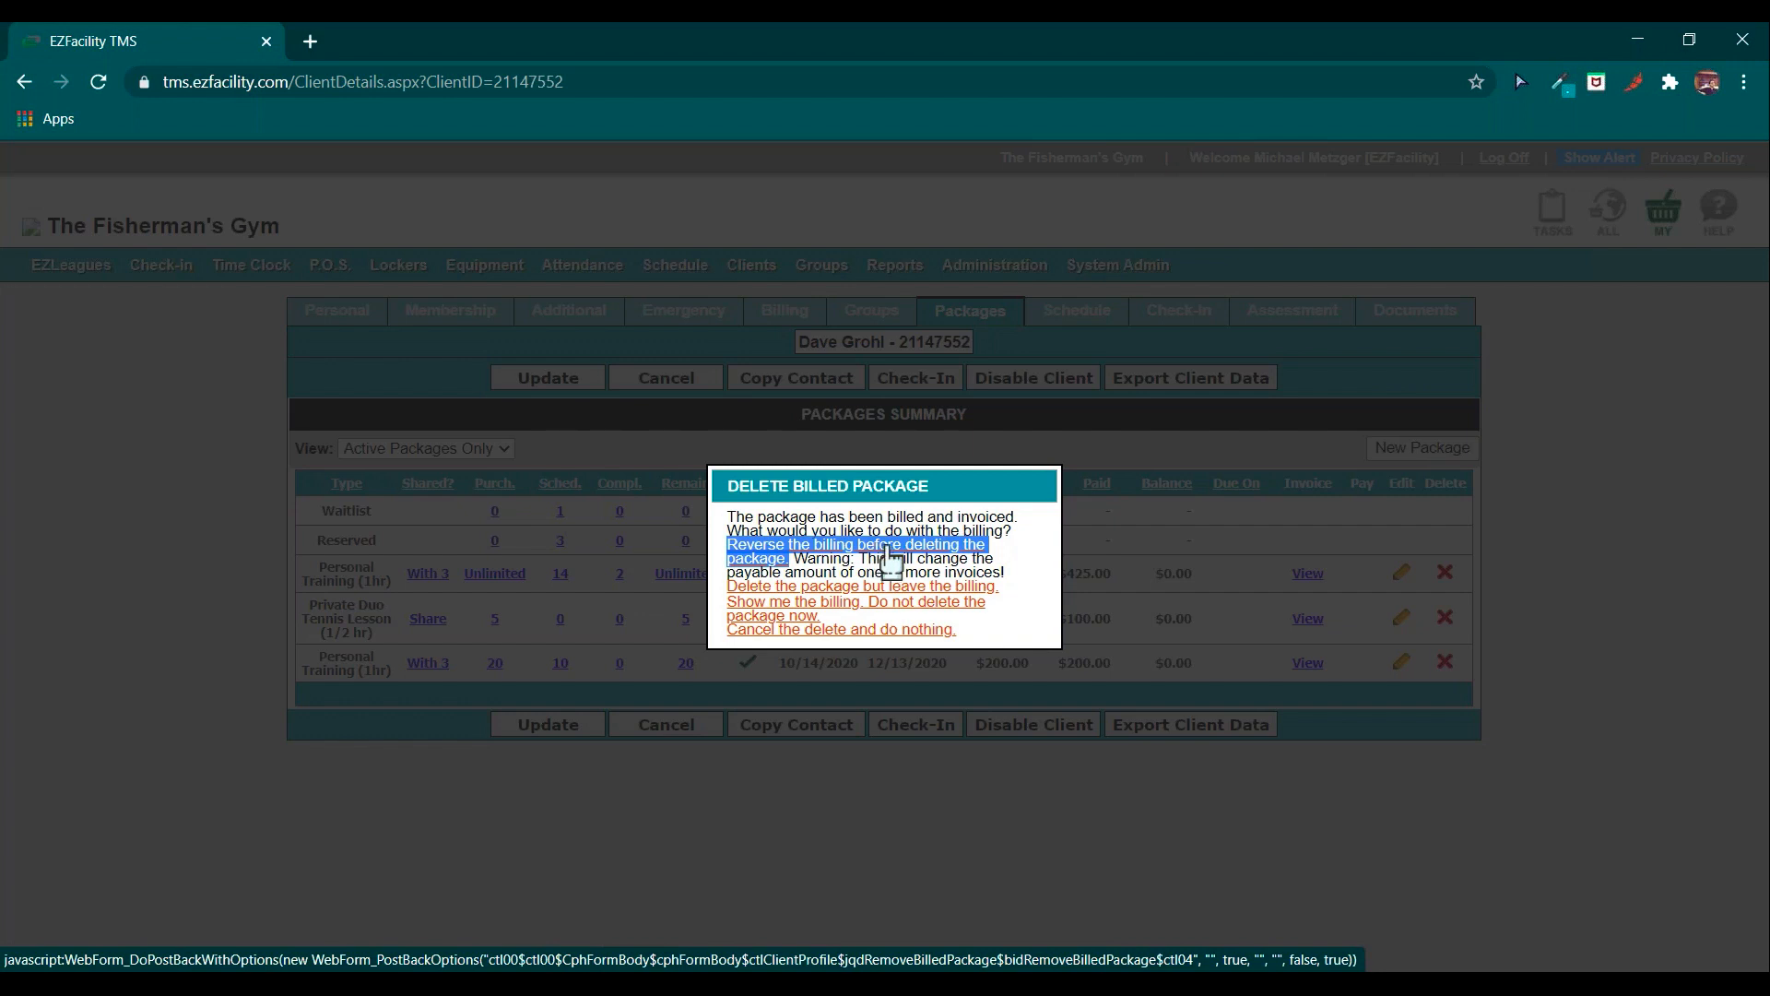
click(959, 545)
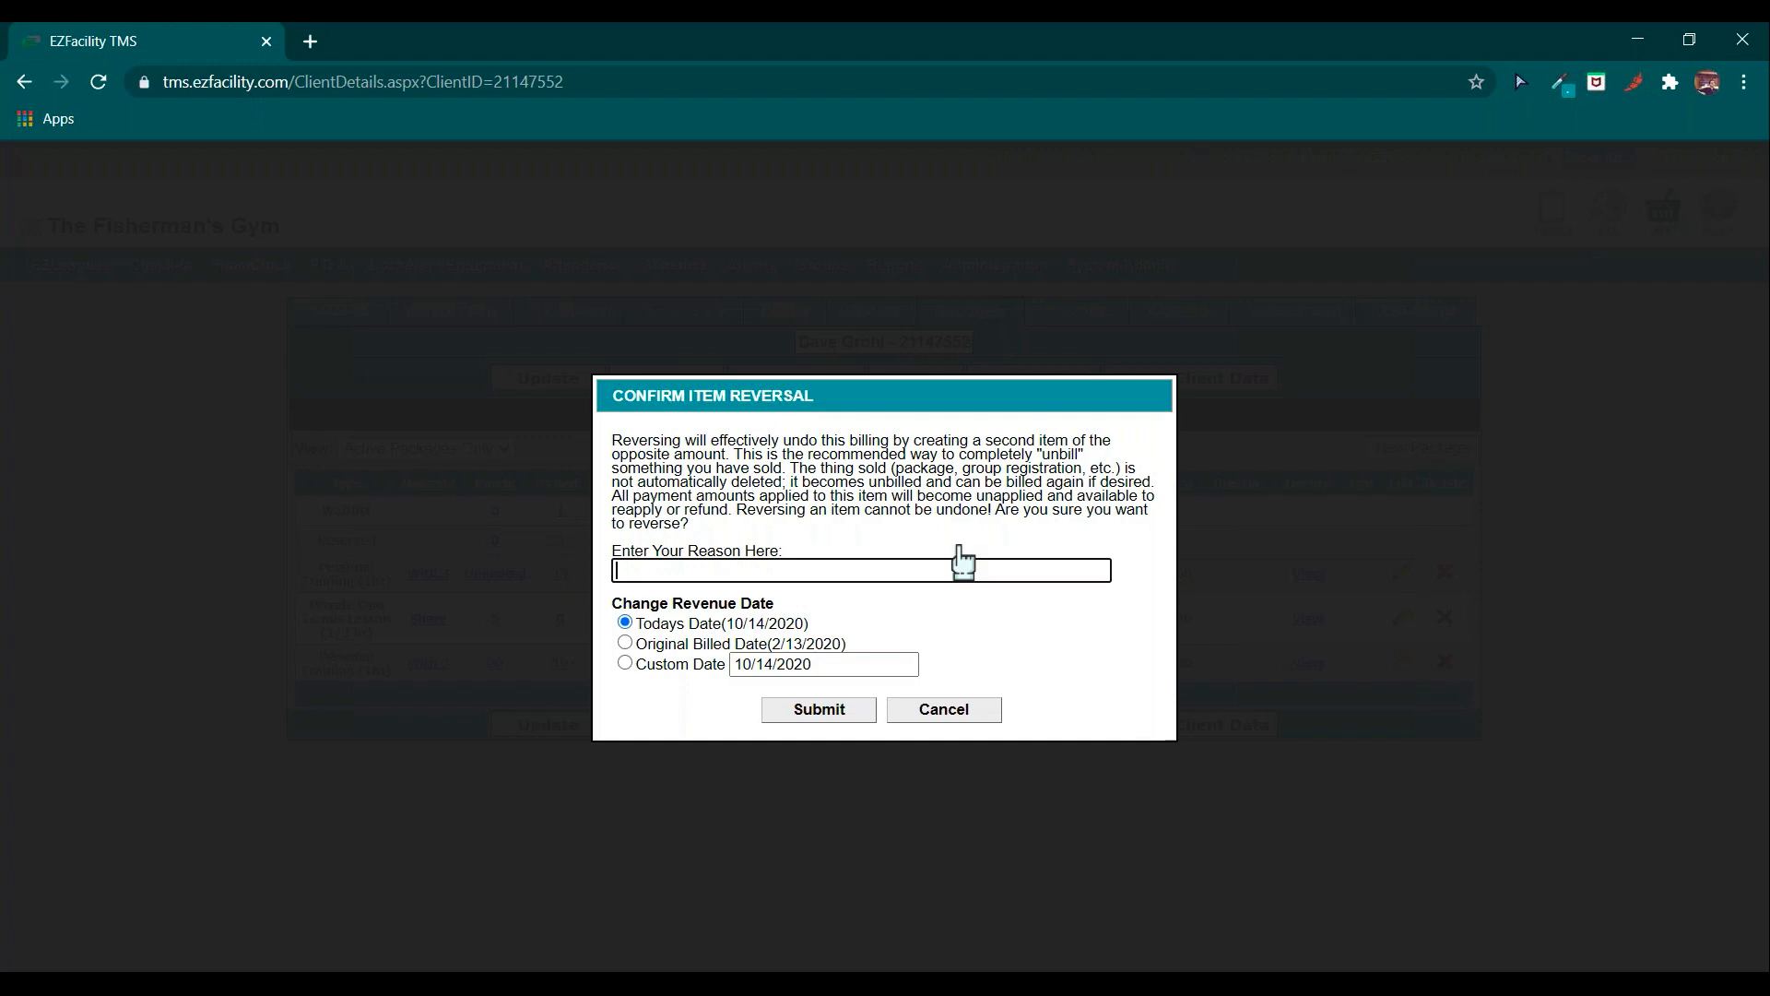
Submit the item reversal with the reason TEST and the original billed date as the revenue date.
click(939, 566)
click(761, 611)
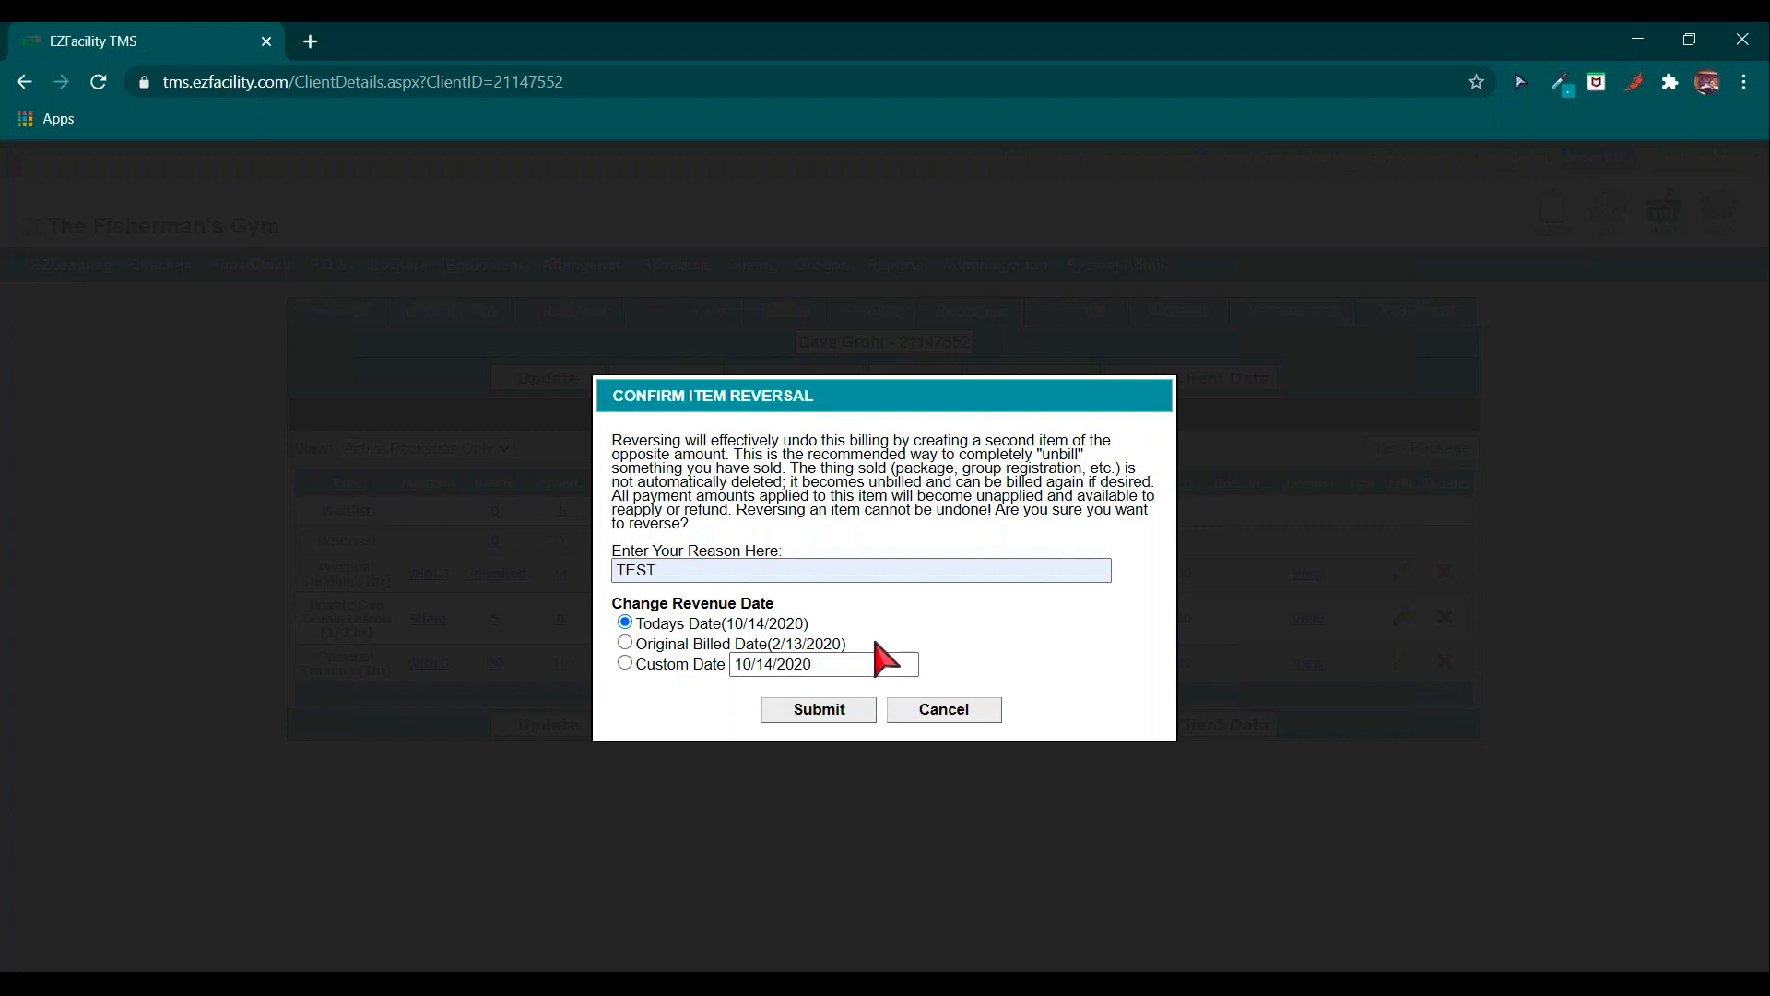
drag(874, 643, 635, 643)
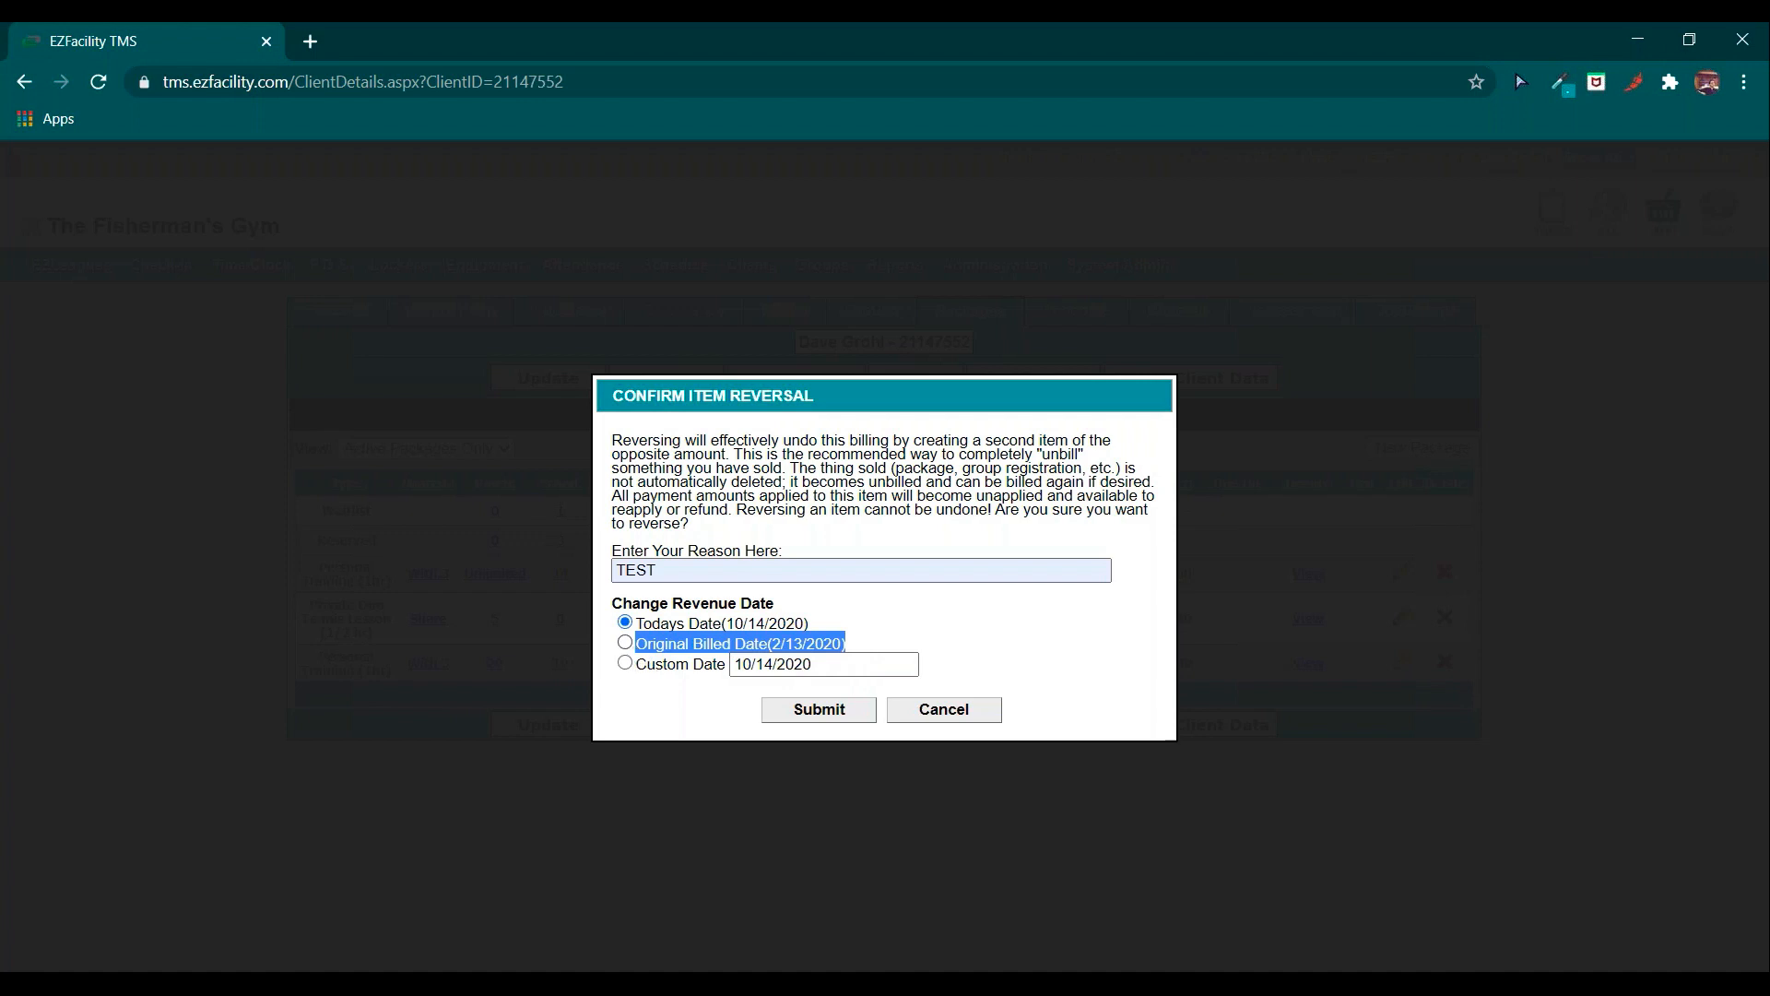
click(625, 643)
click(820, 711)
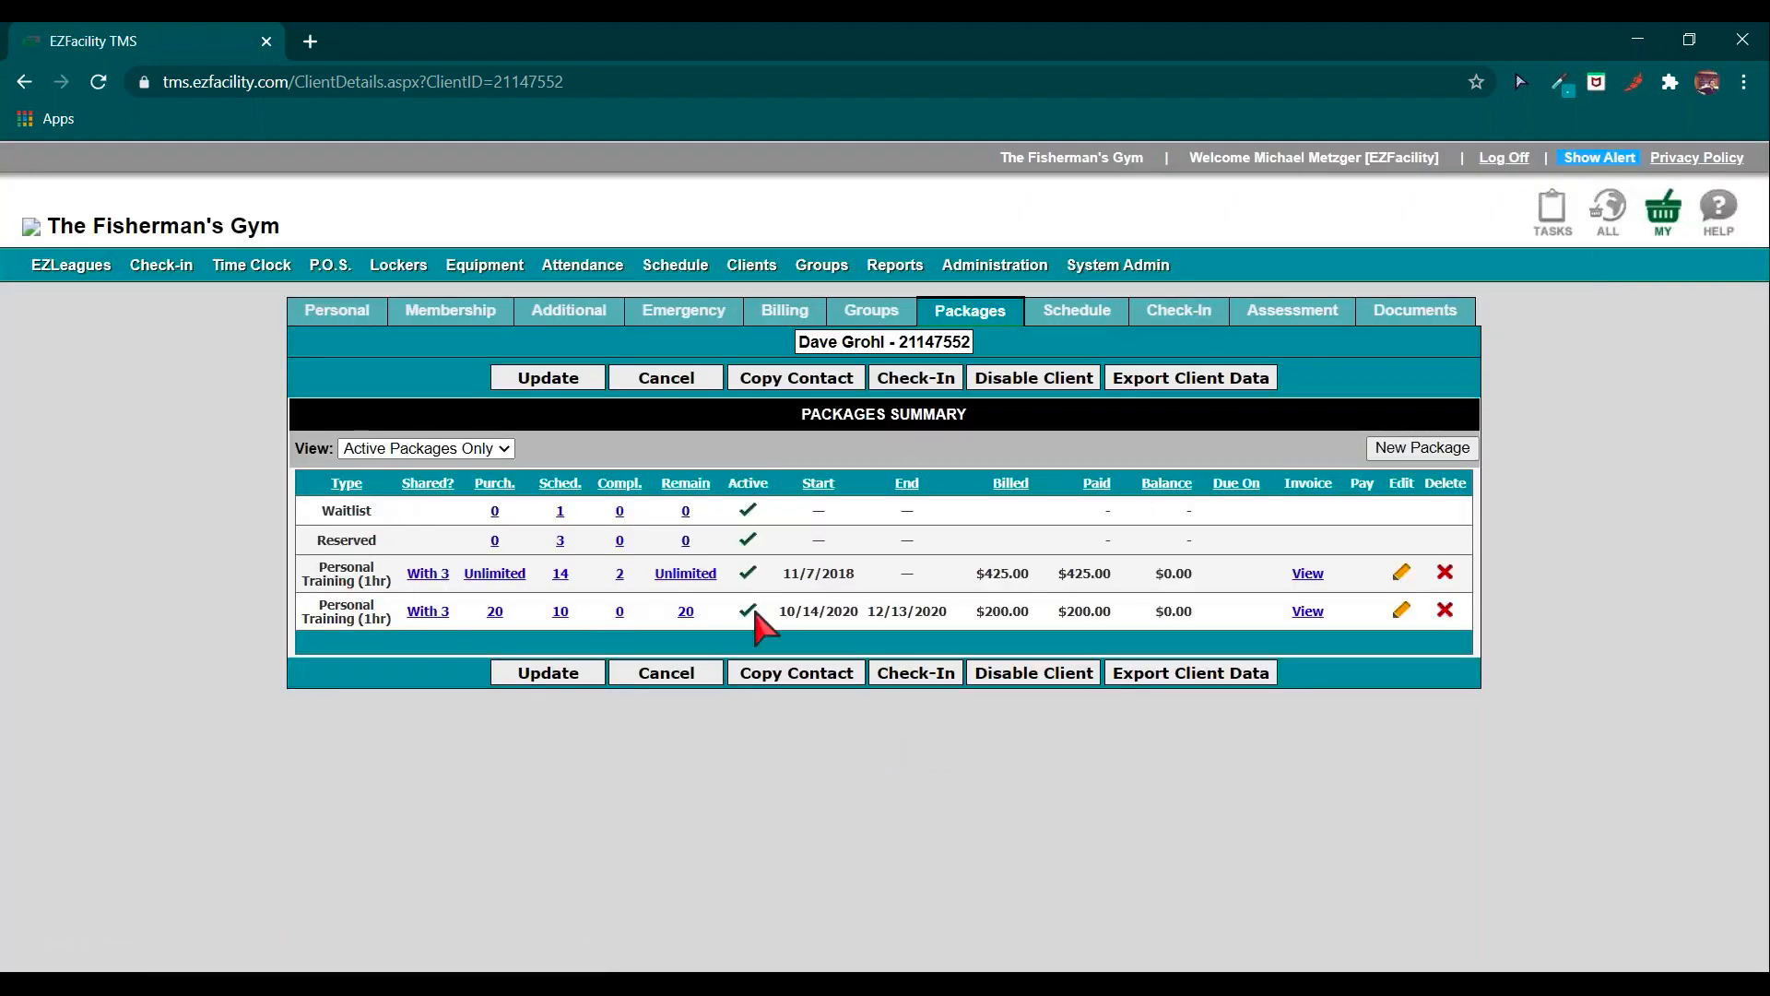
Show all of the client's packages, including inactive ones, and check the On Account credit in the personal information.
click(474, 449)
click(396, 513)
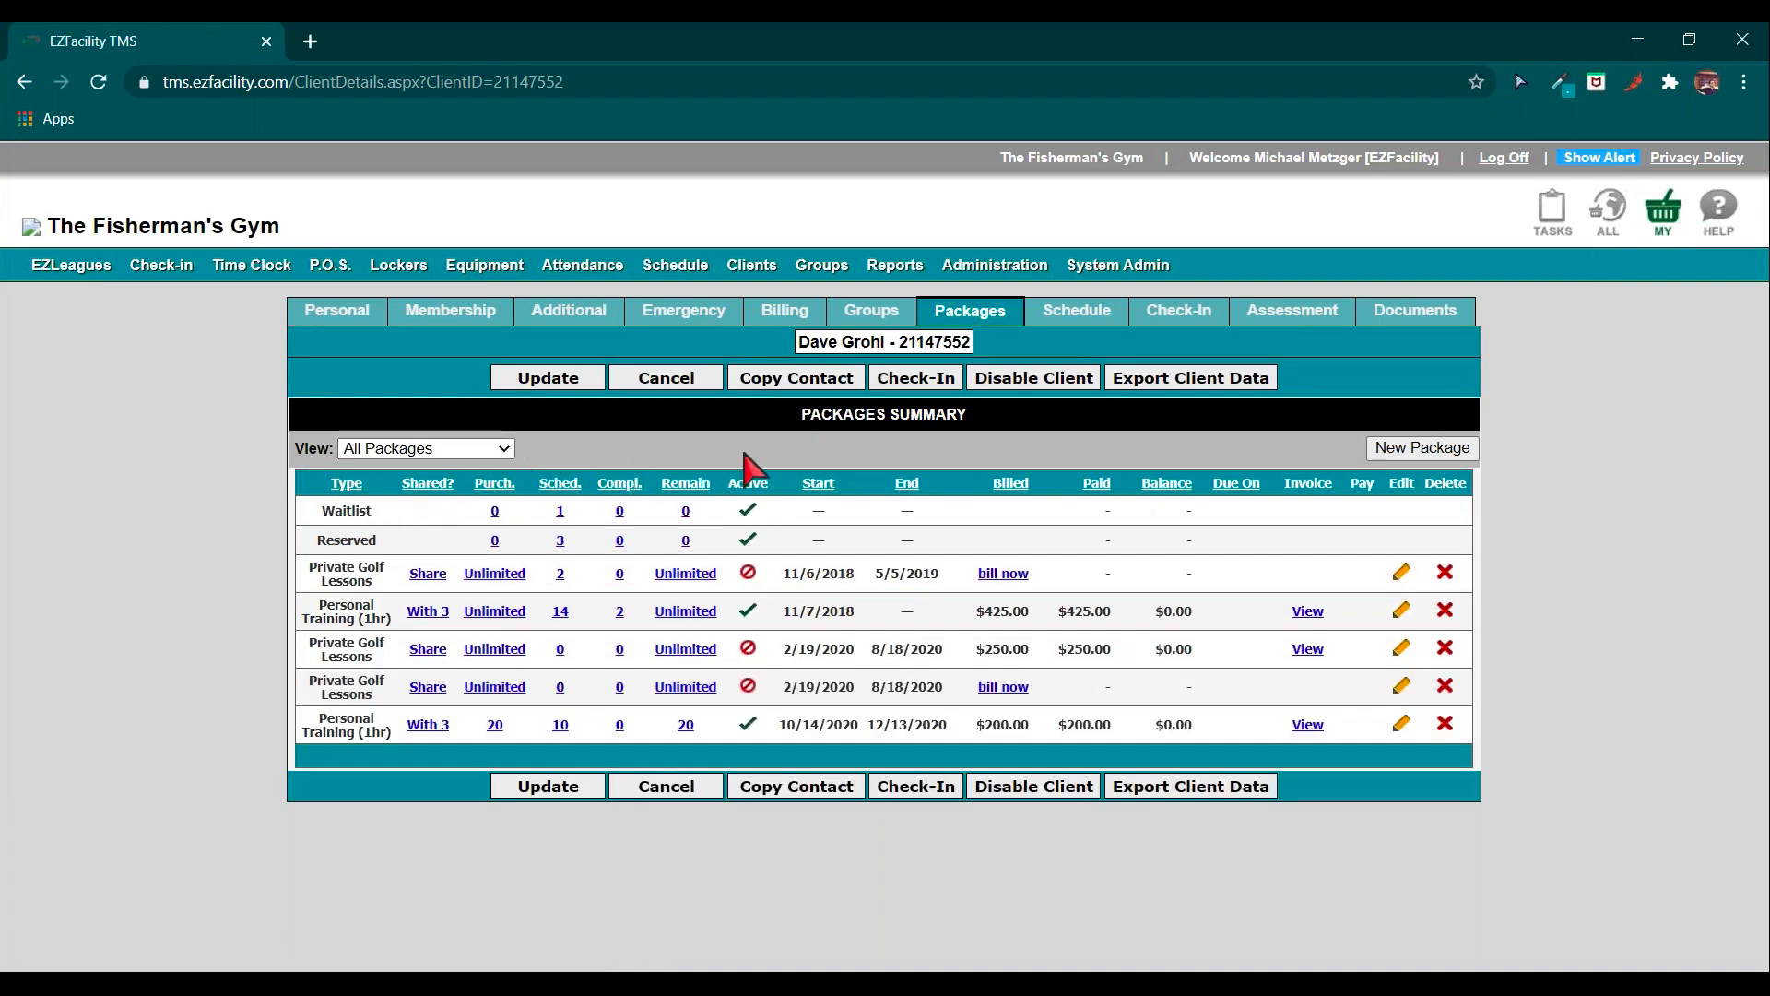
click(341, 318)
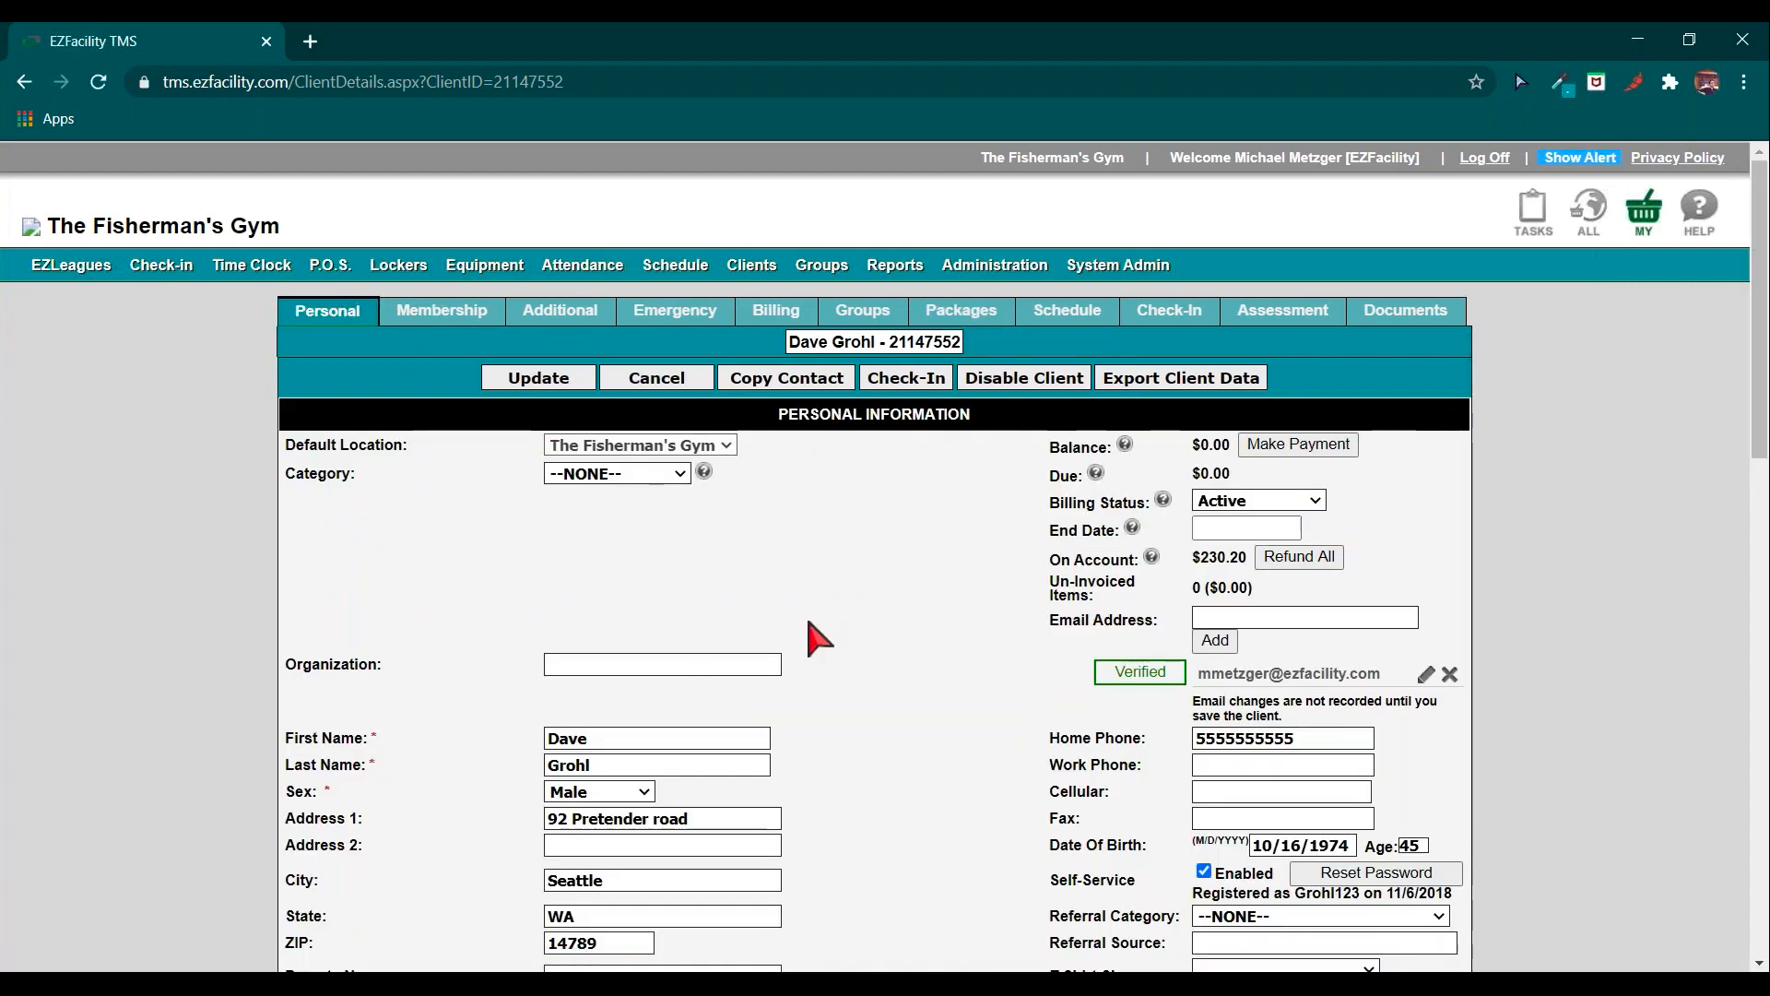
double_click(1082, 566)
triple_click(1082, 566)
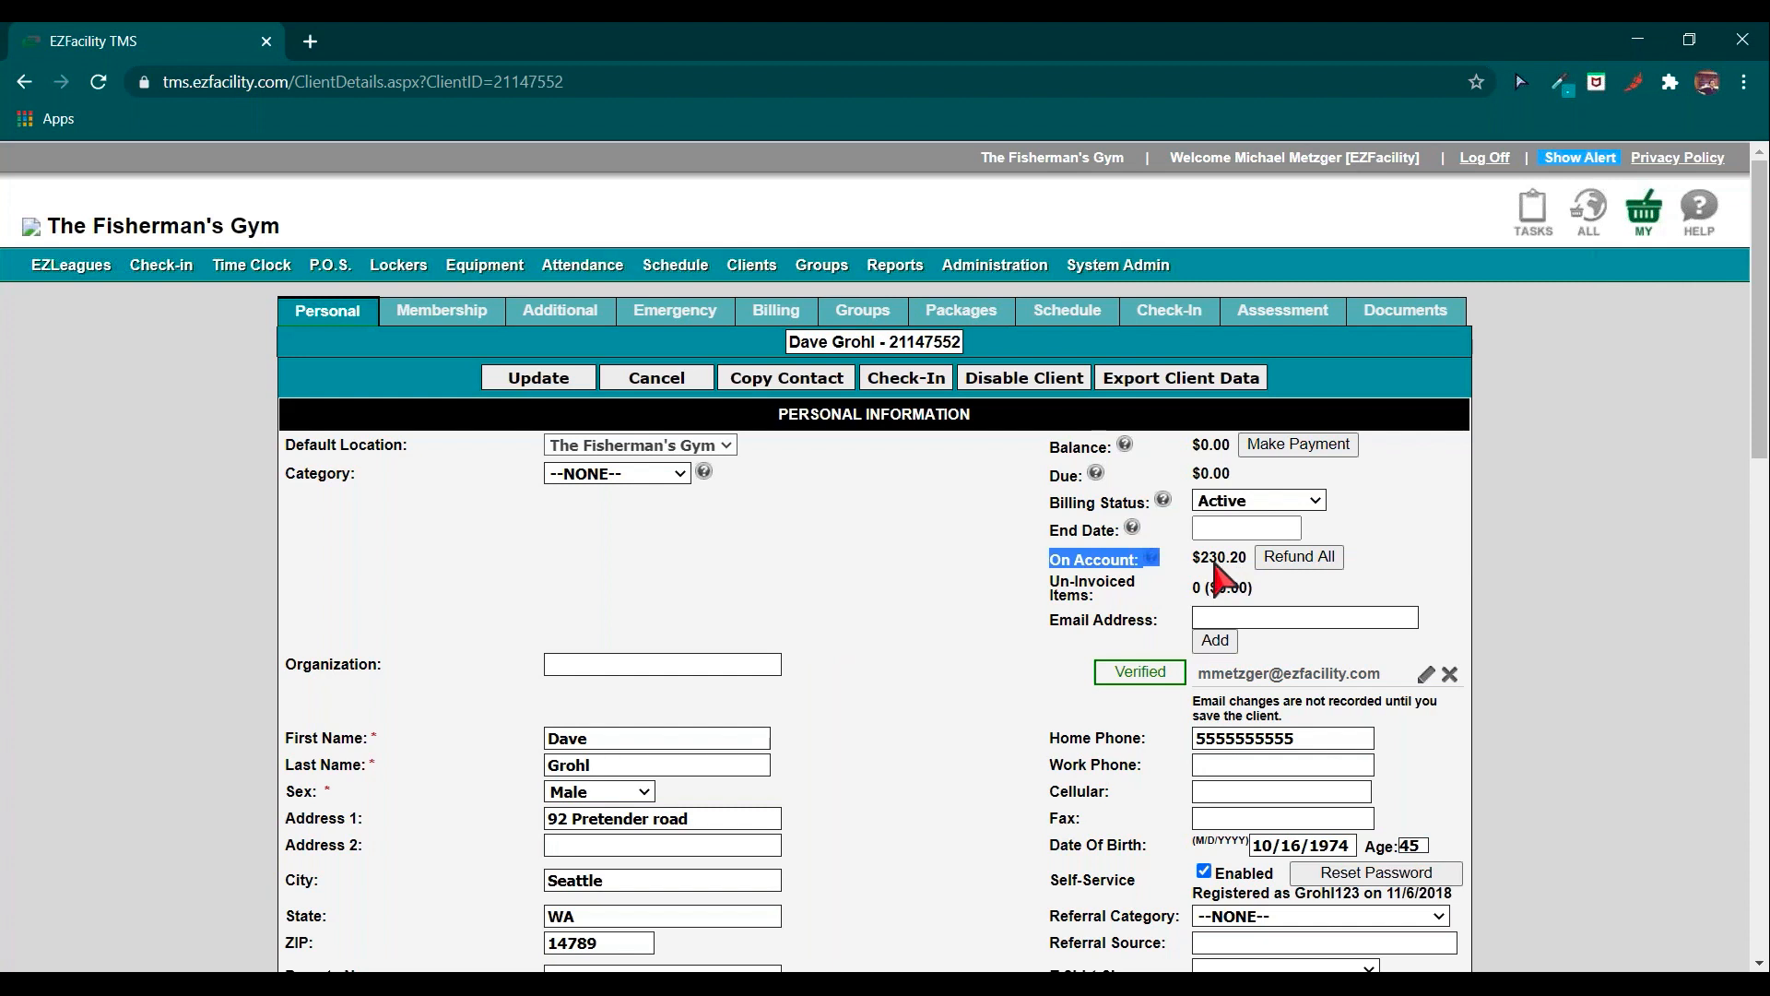
Review the payment methods offered for refunding the client's whole account credit, and cancel the refund.
click(1300, 557)
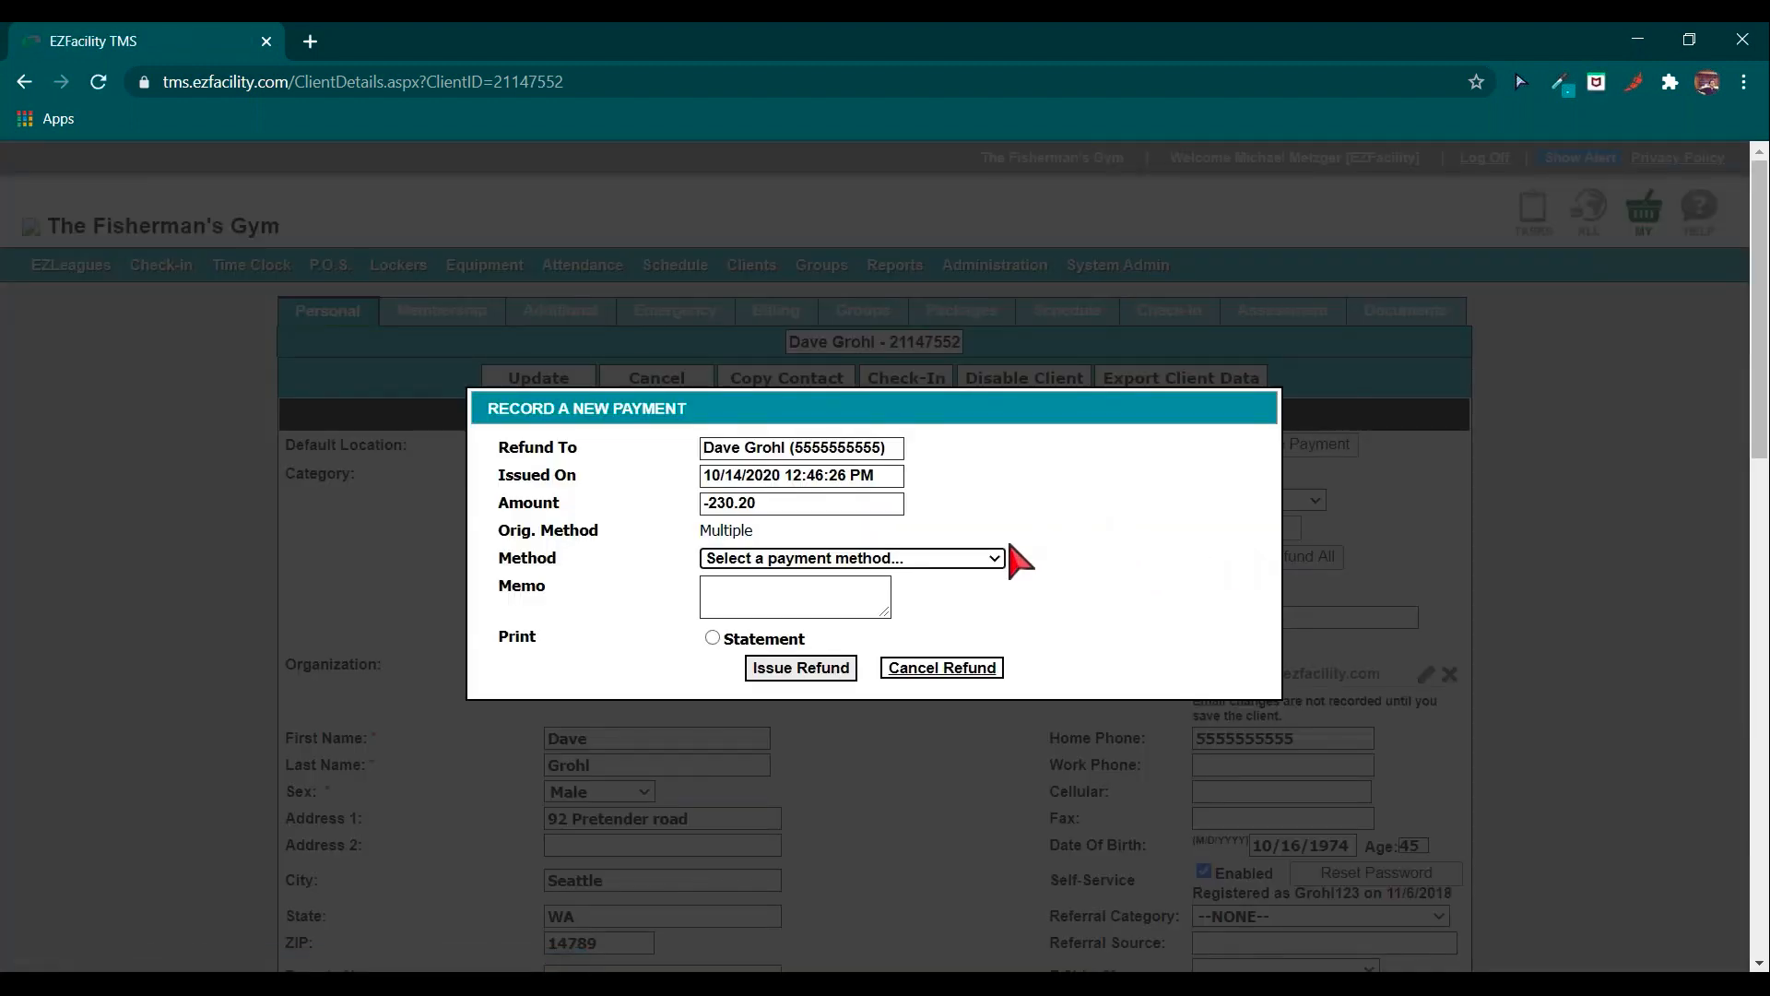
click(975, 558)
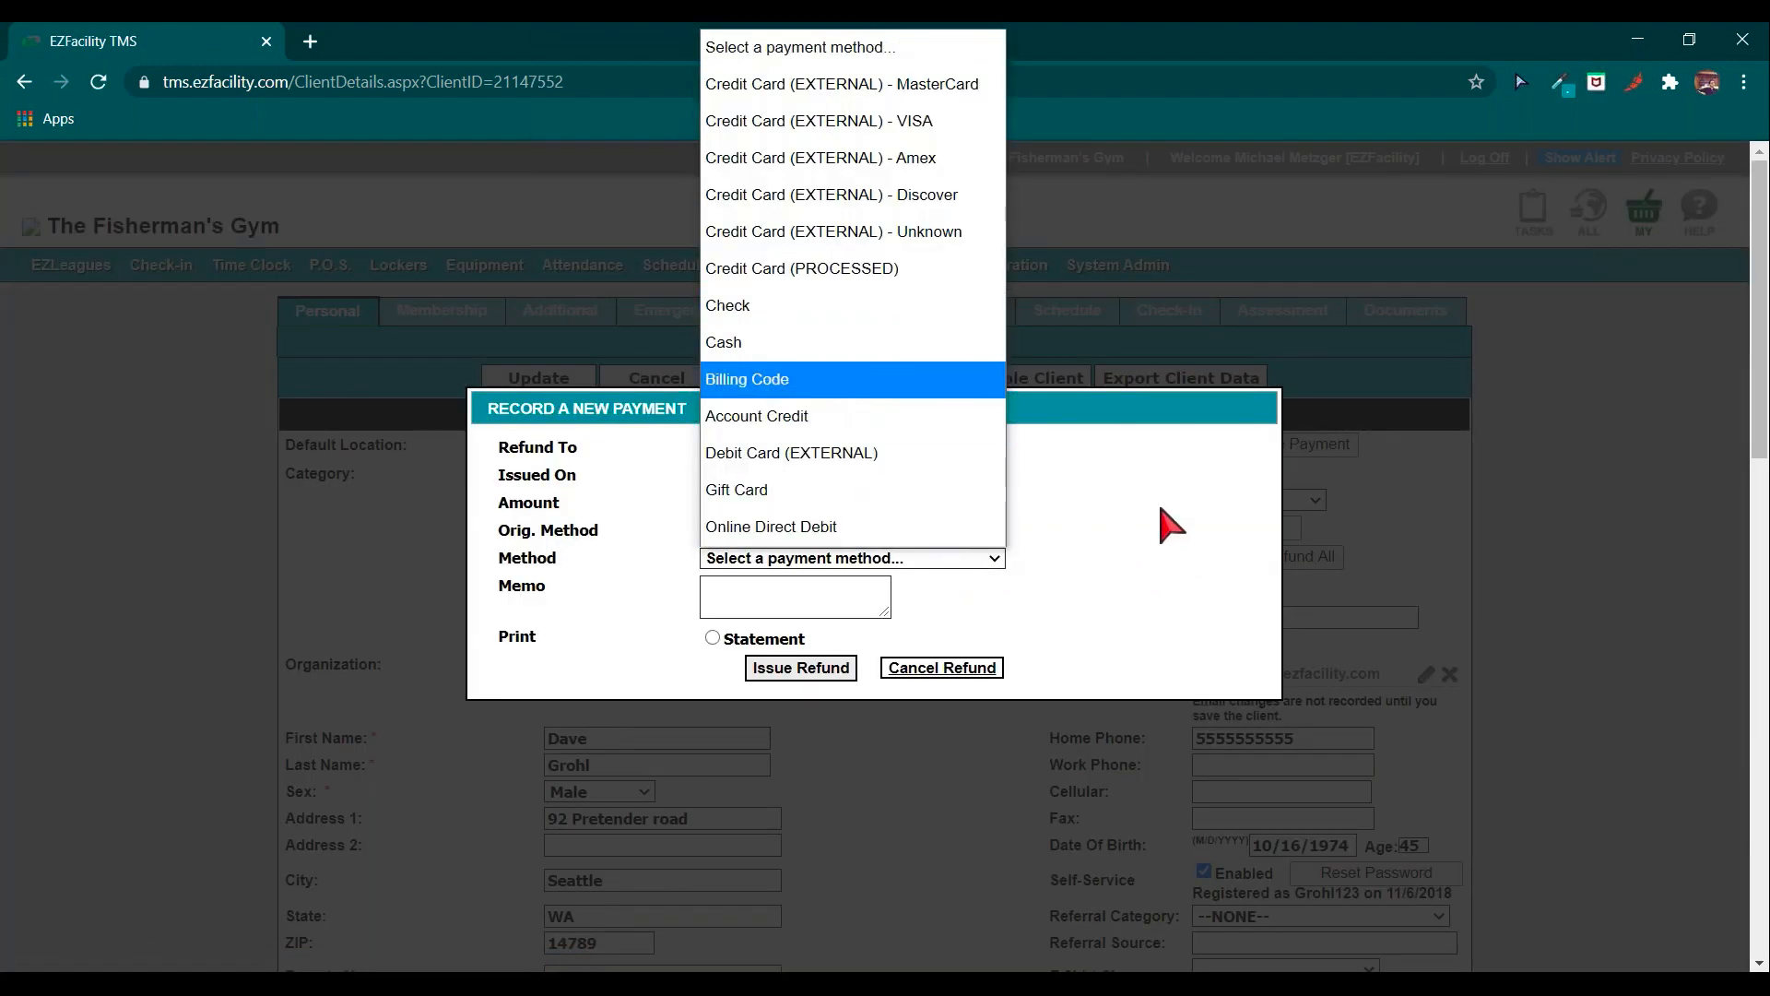
click(1167, 527)
click(950, 678)
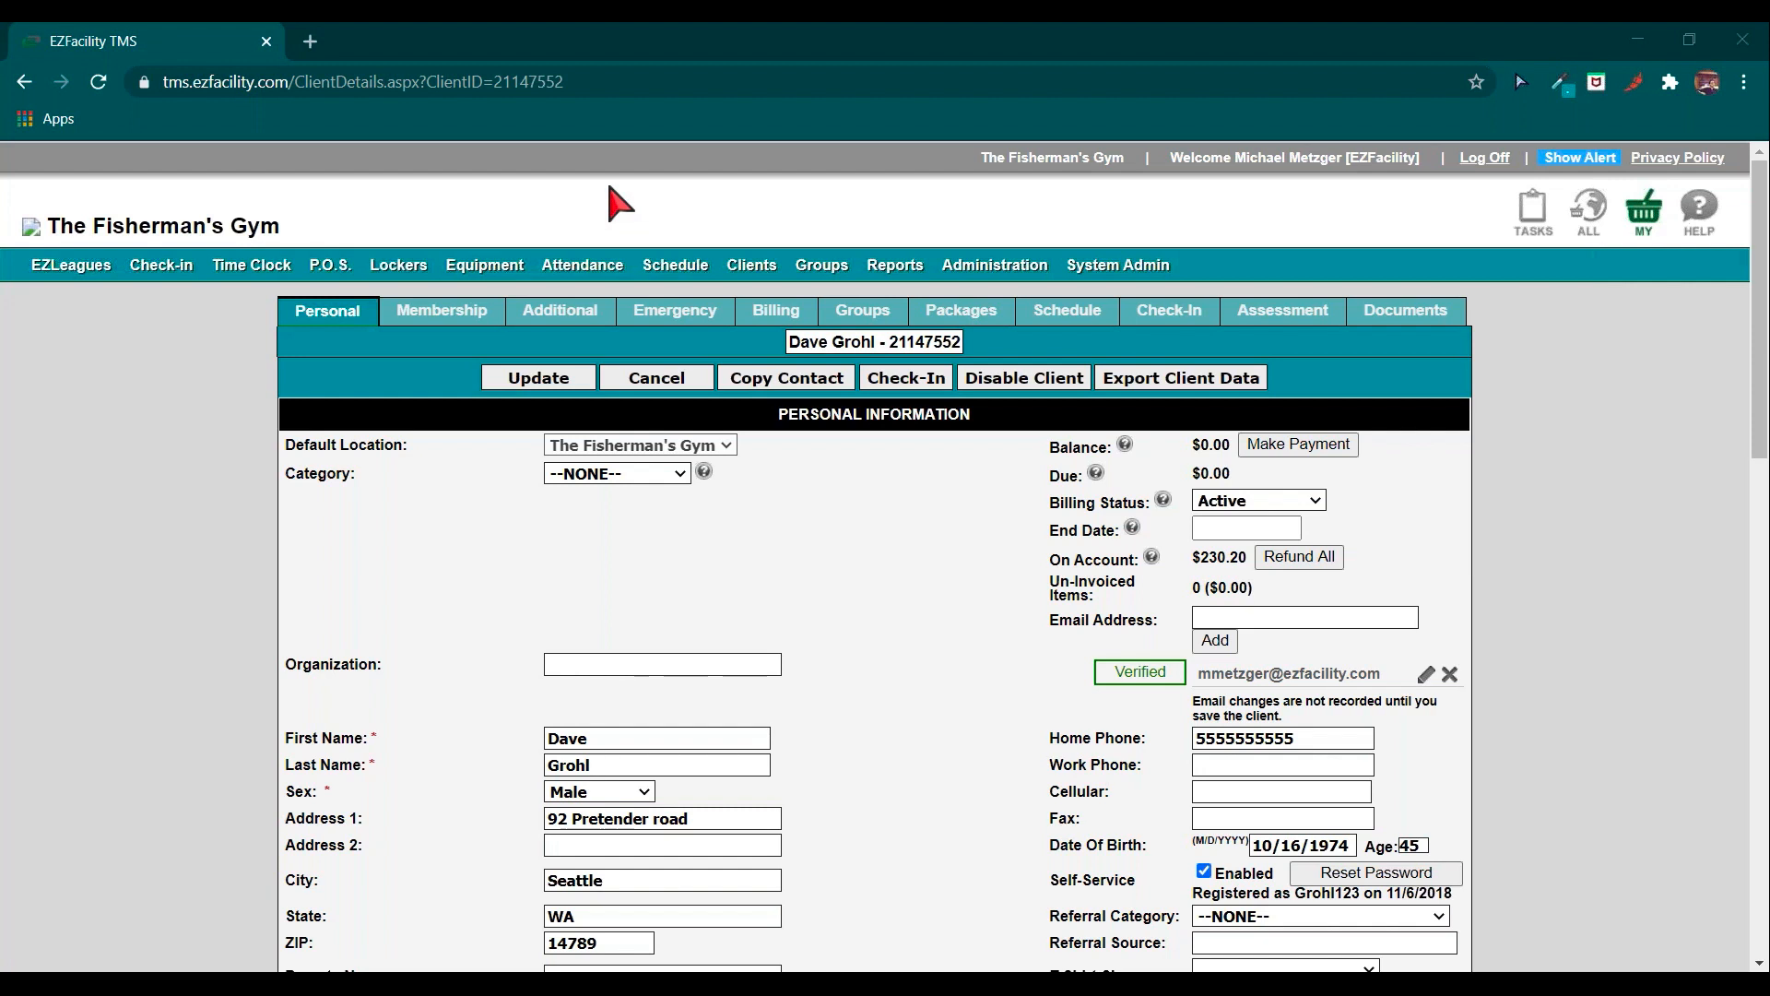
Open the Events & Webinars page of the ezfacility.com website in a new browser tab.
click(310, 41)
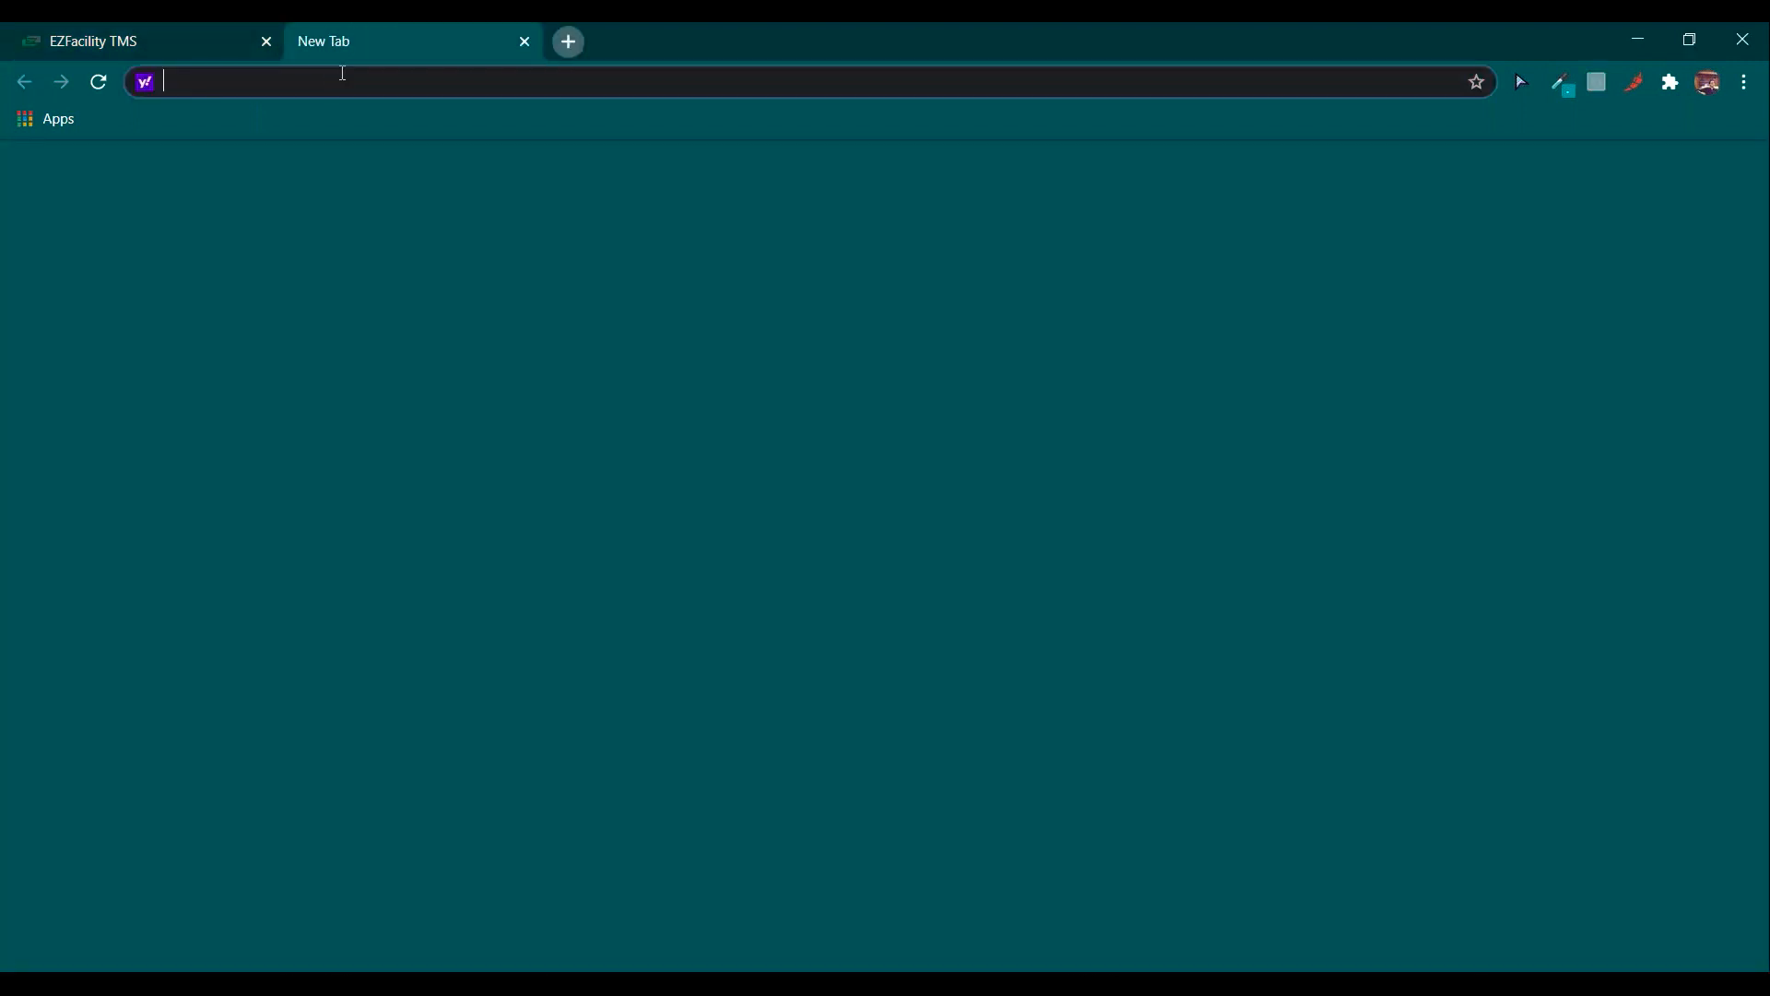
text(ezf)
click(332, 122)
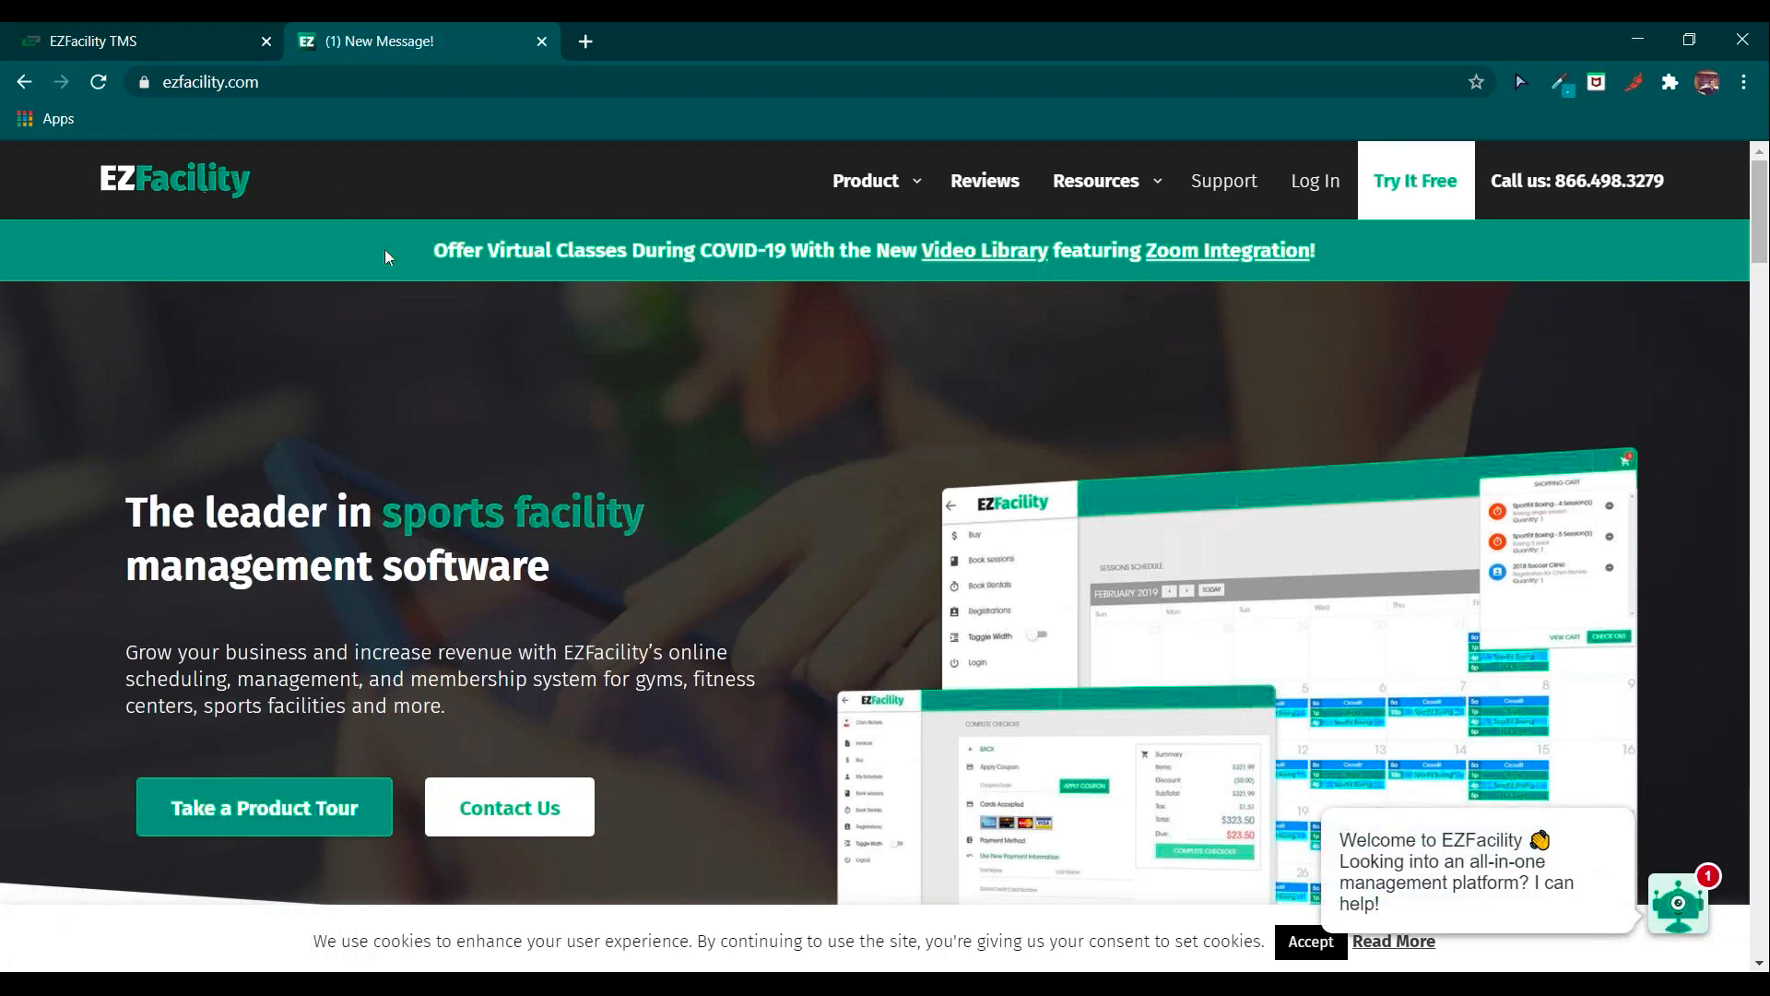
mouse_move(1112, 184)
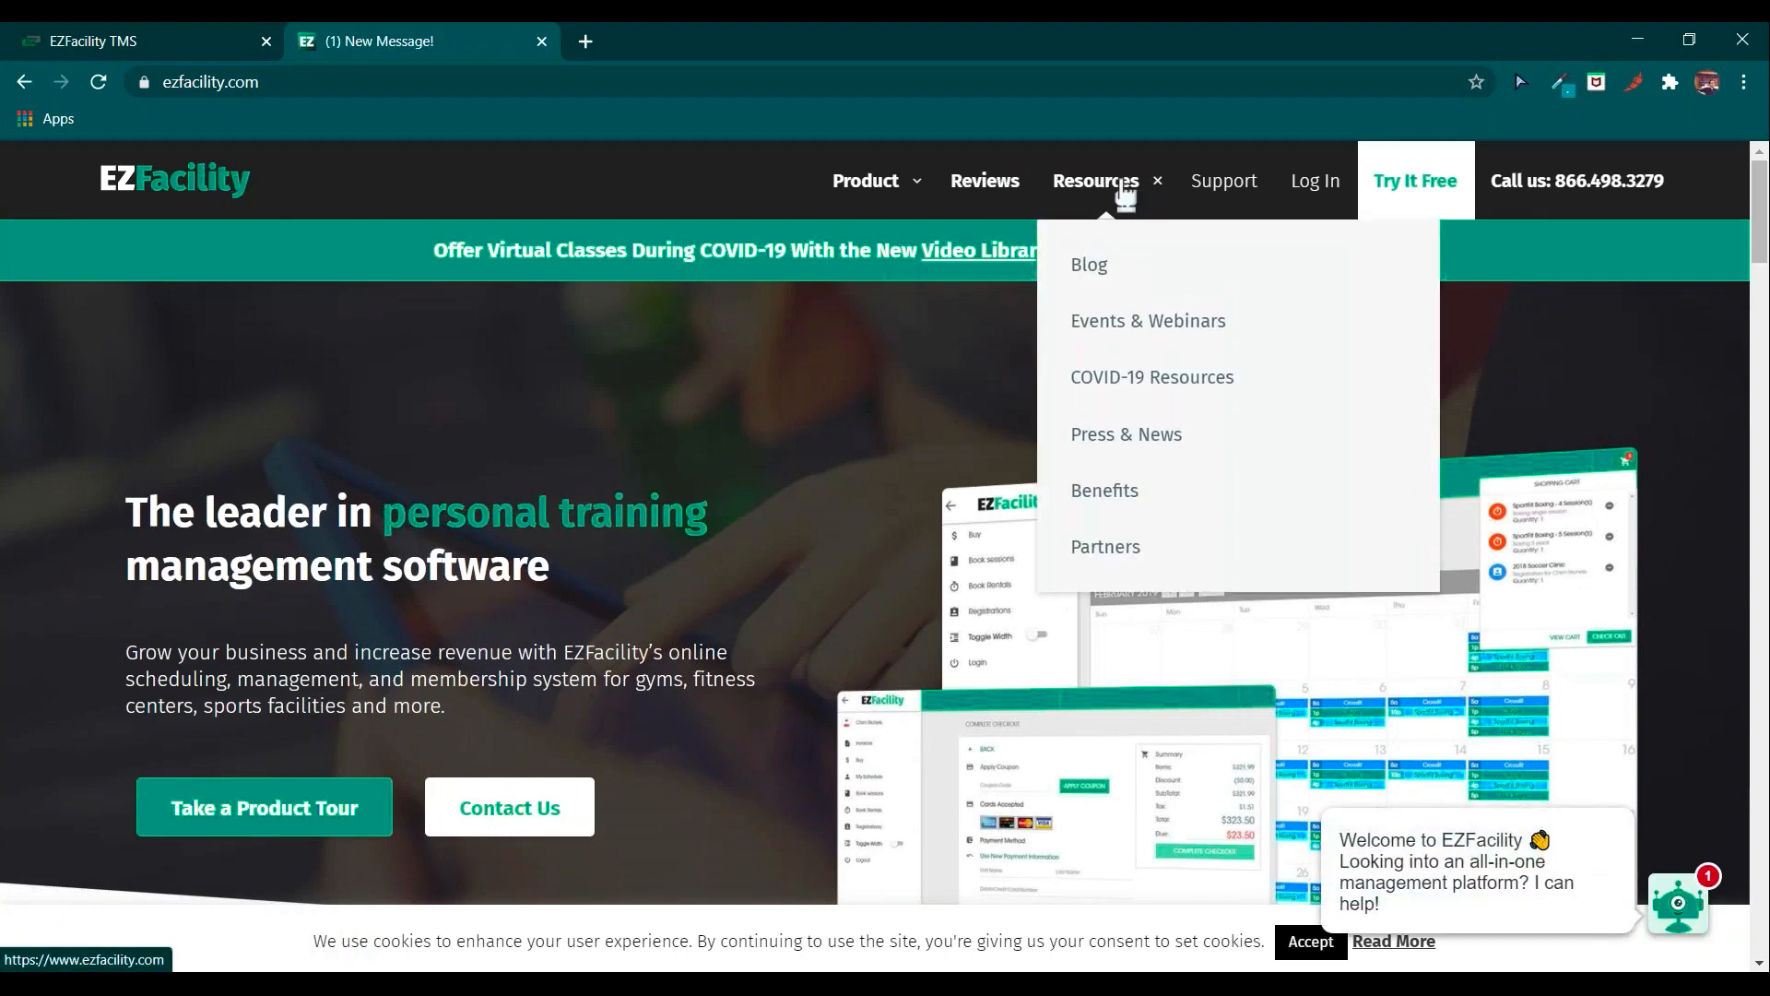
click(1188, 341)
Look through the upcoming and archived webinars, including Setting up Client Relationships and the older training replays.
scroll(1509, 474, down, 4)
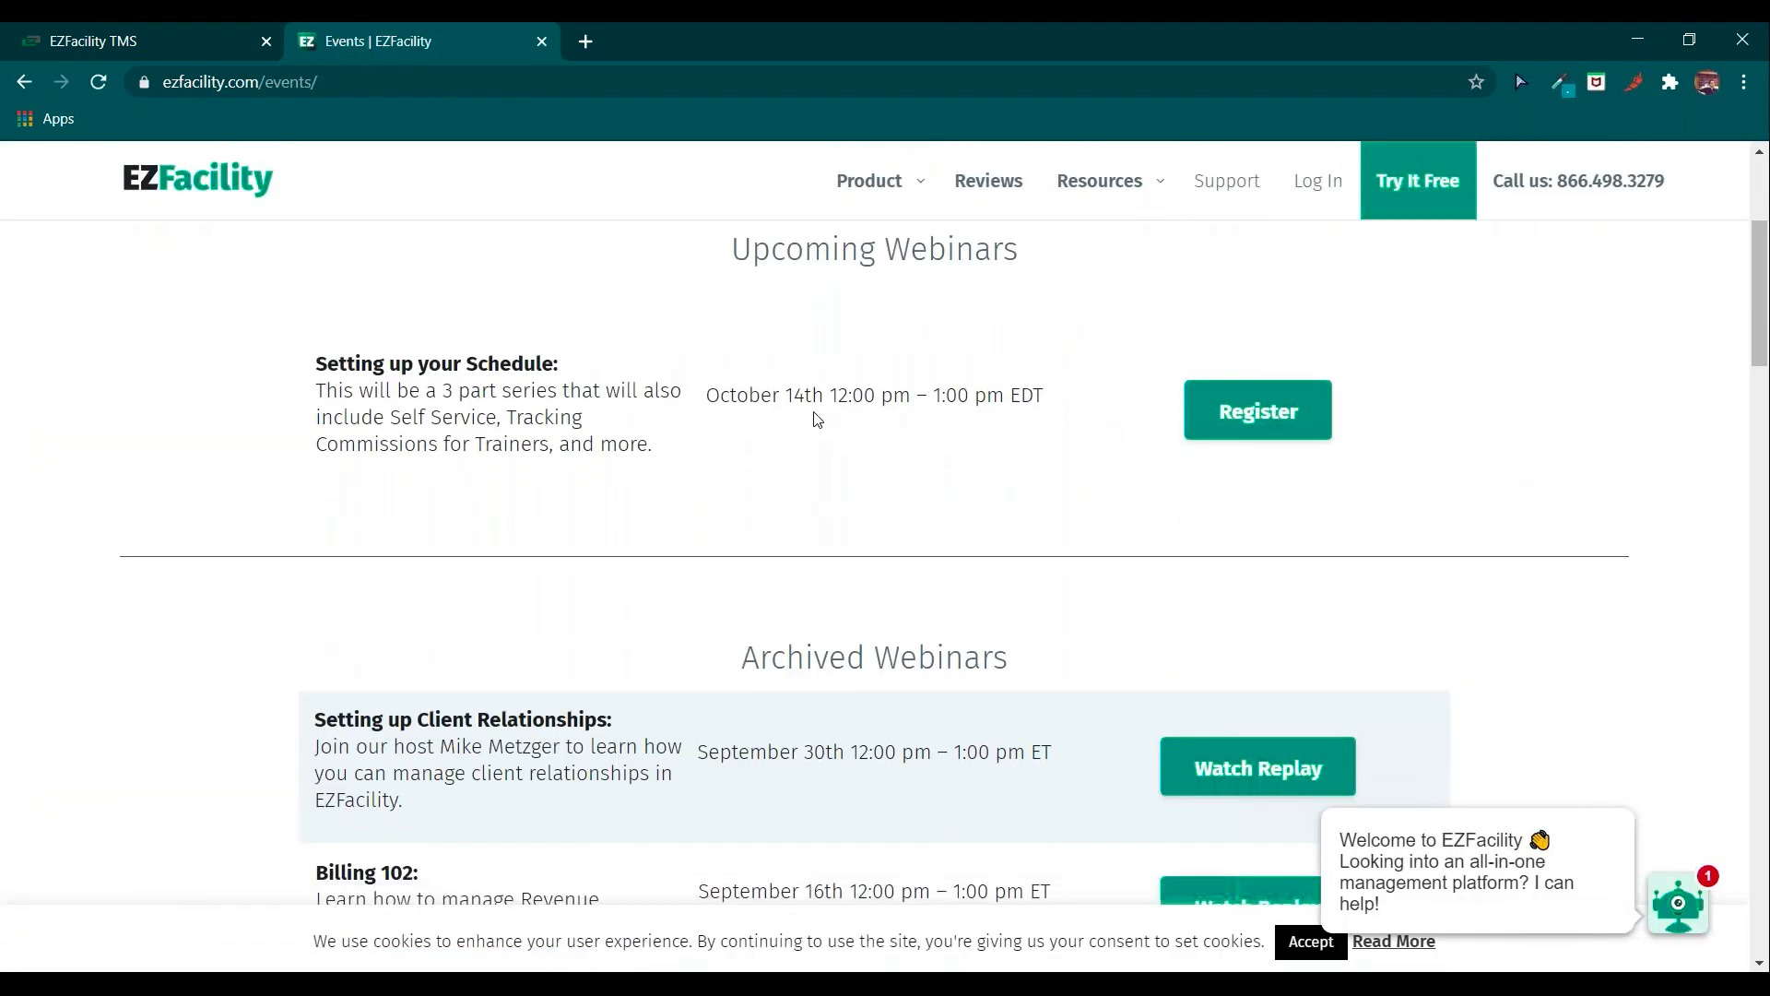
scroll(1640, 463, down, 3)
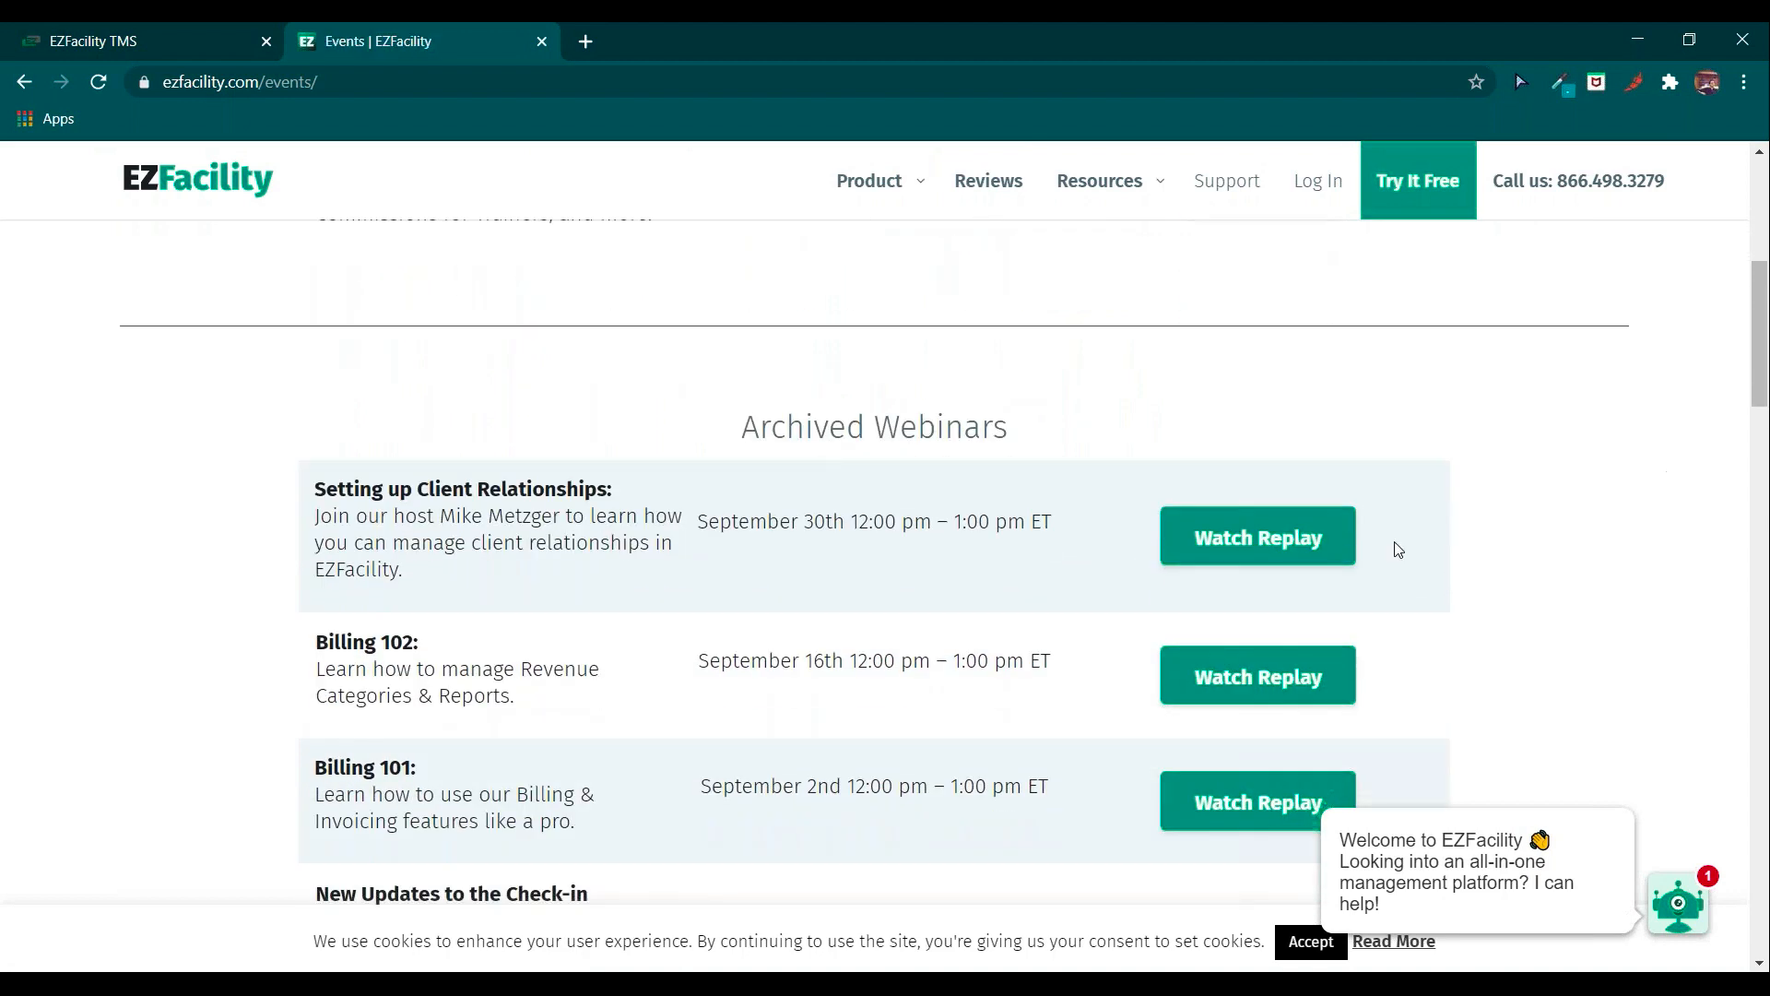
triple_click(842, 427)
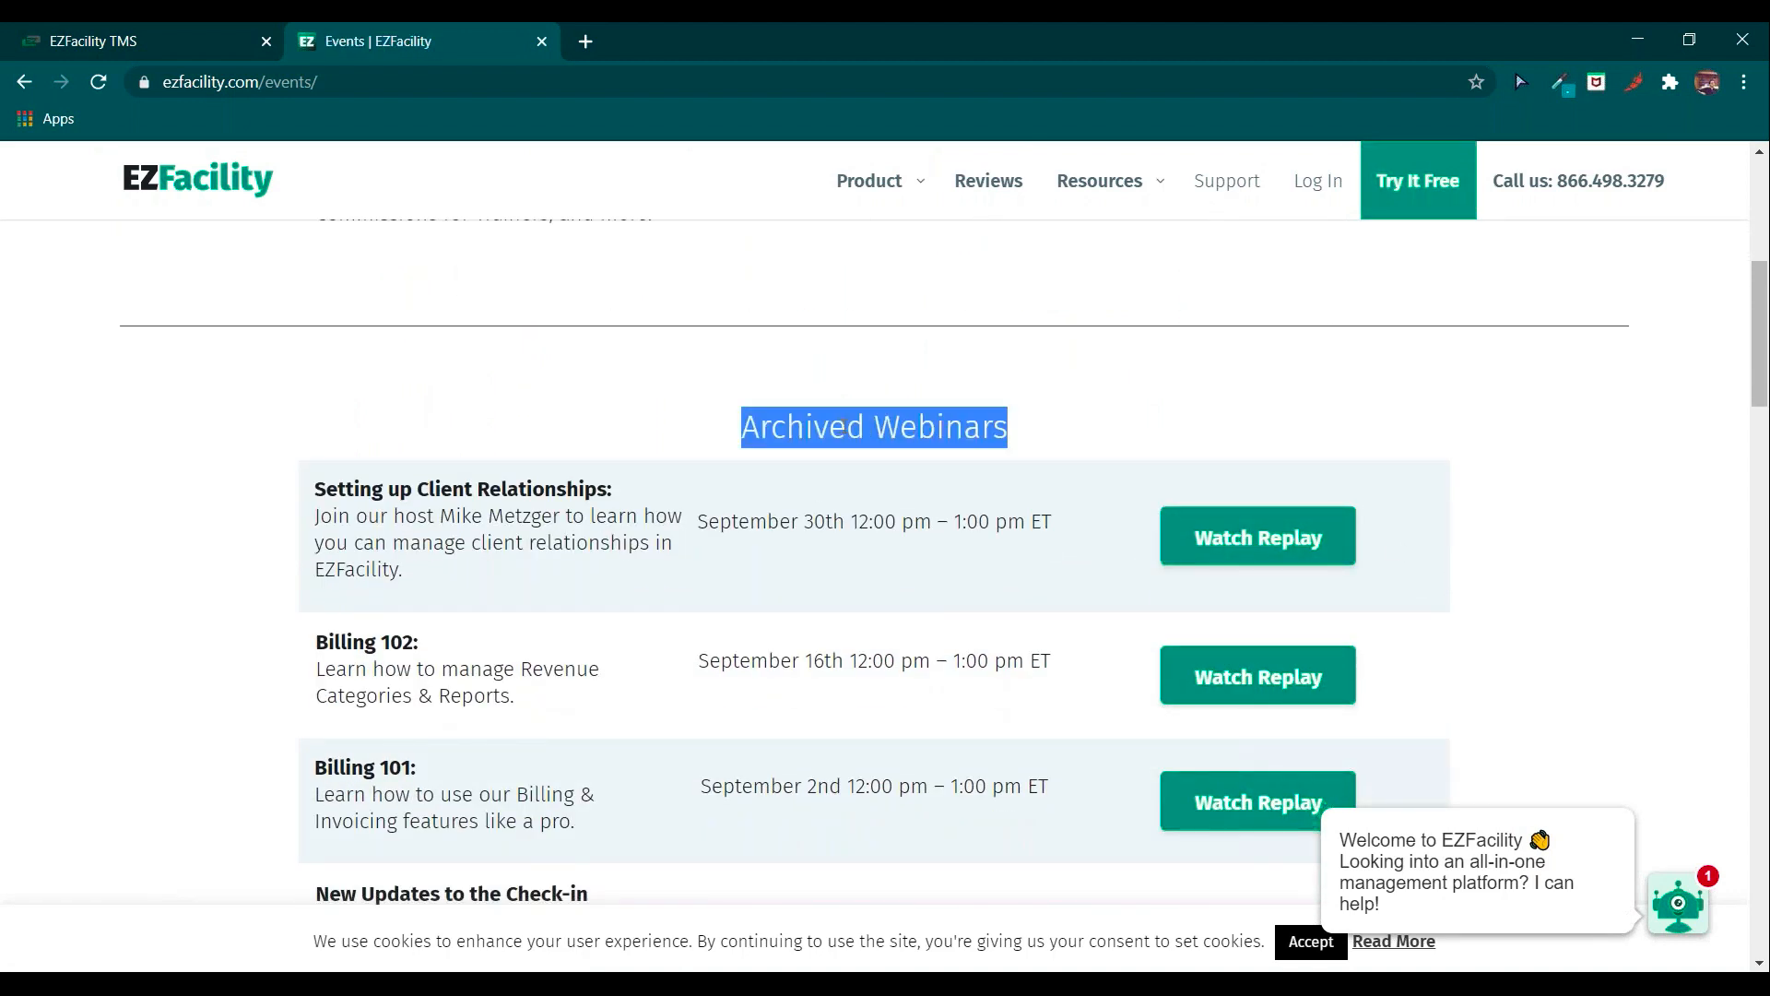
triple_click(498, 485)
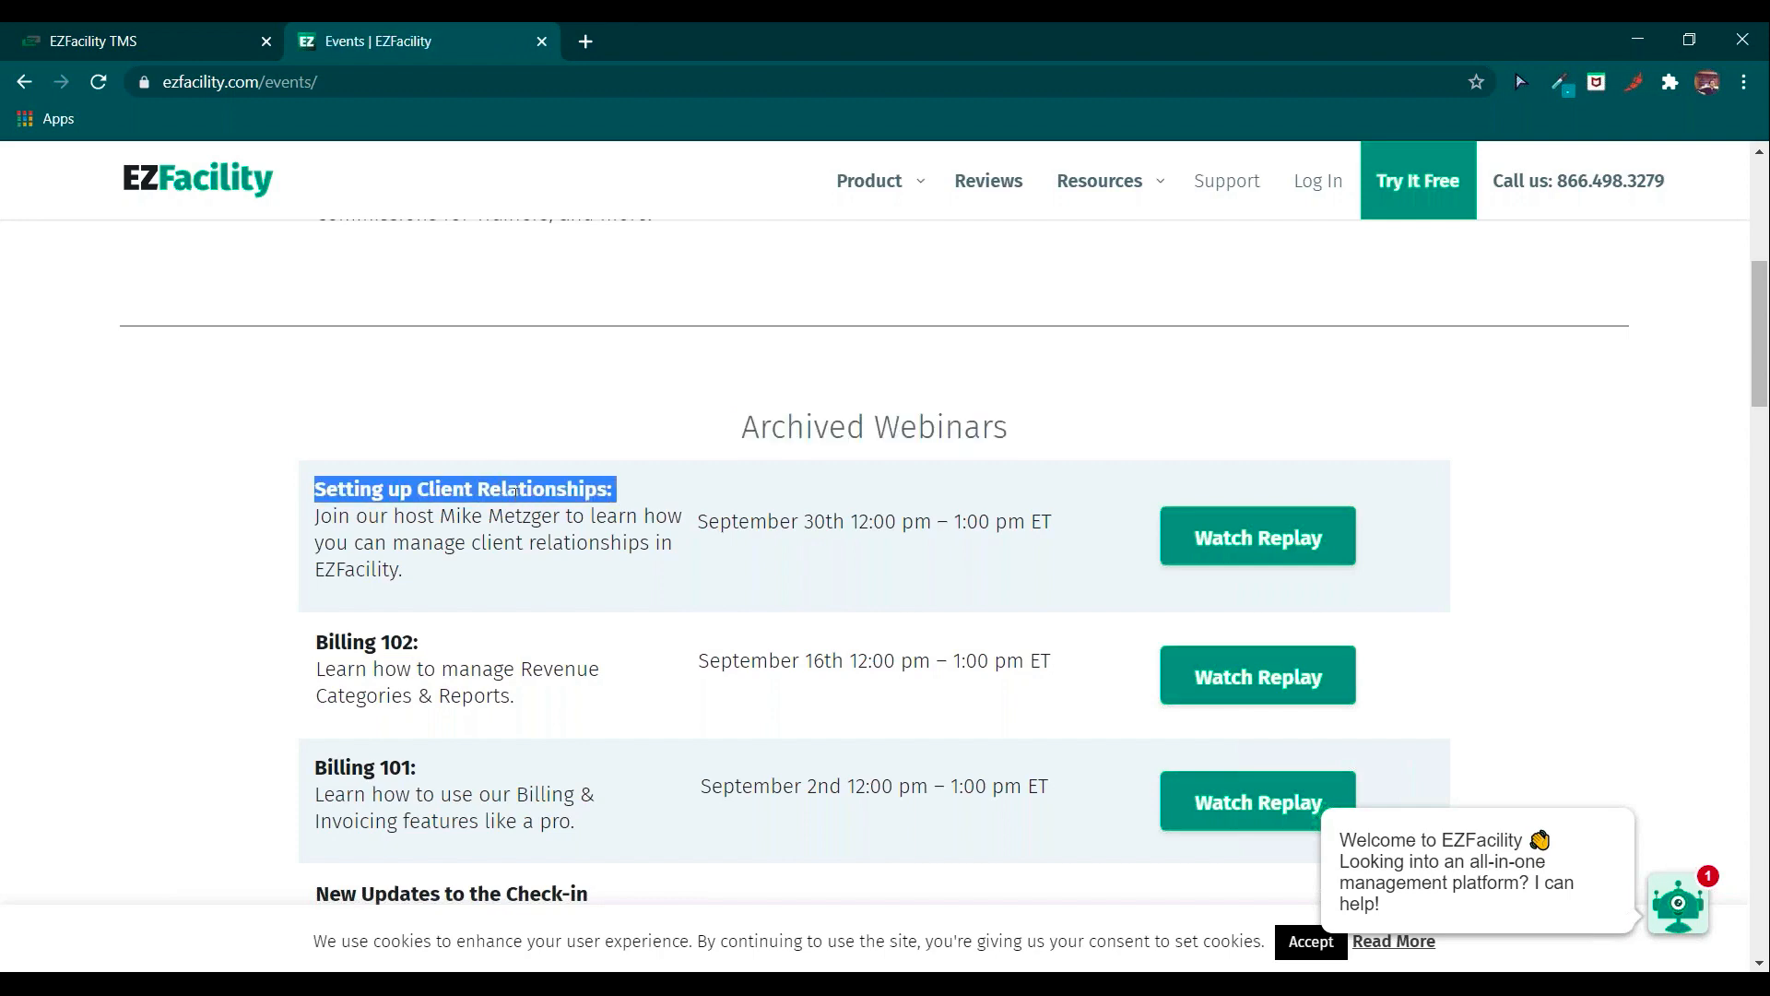
scroll(742, 549, down, 4)
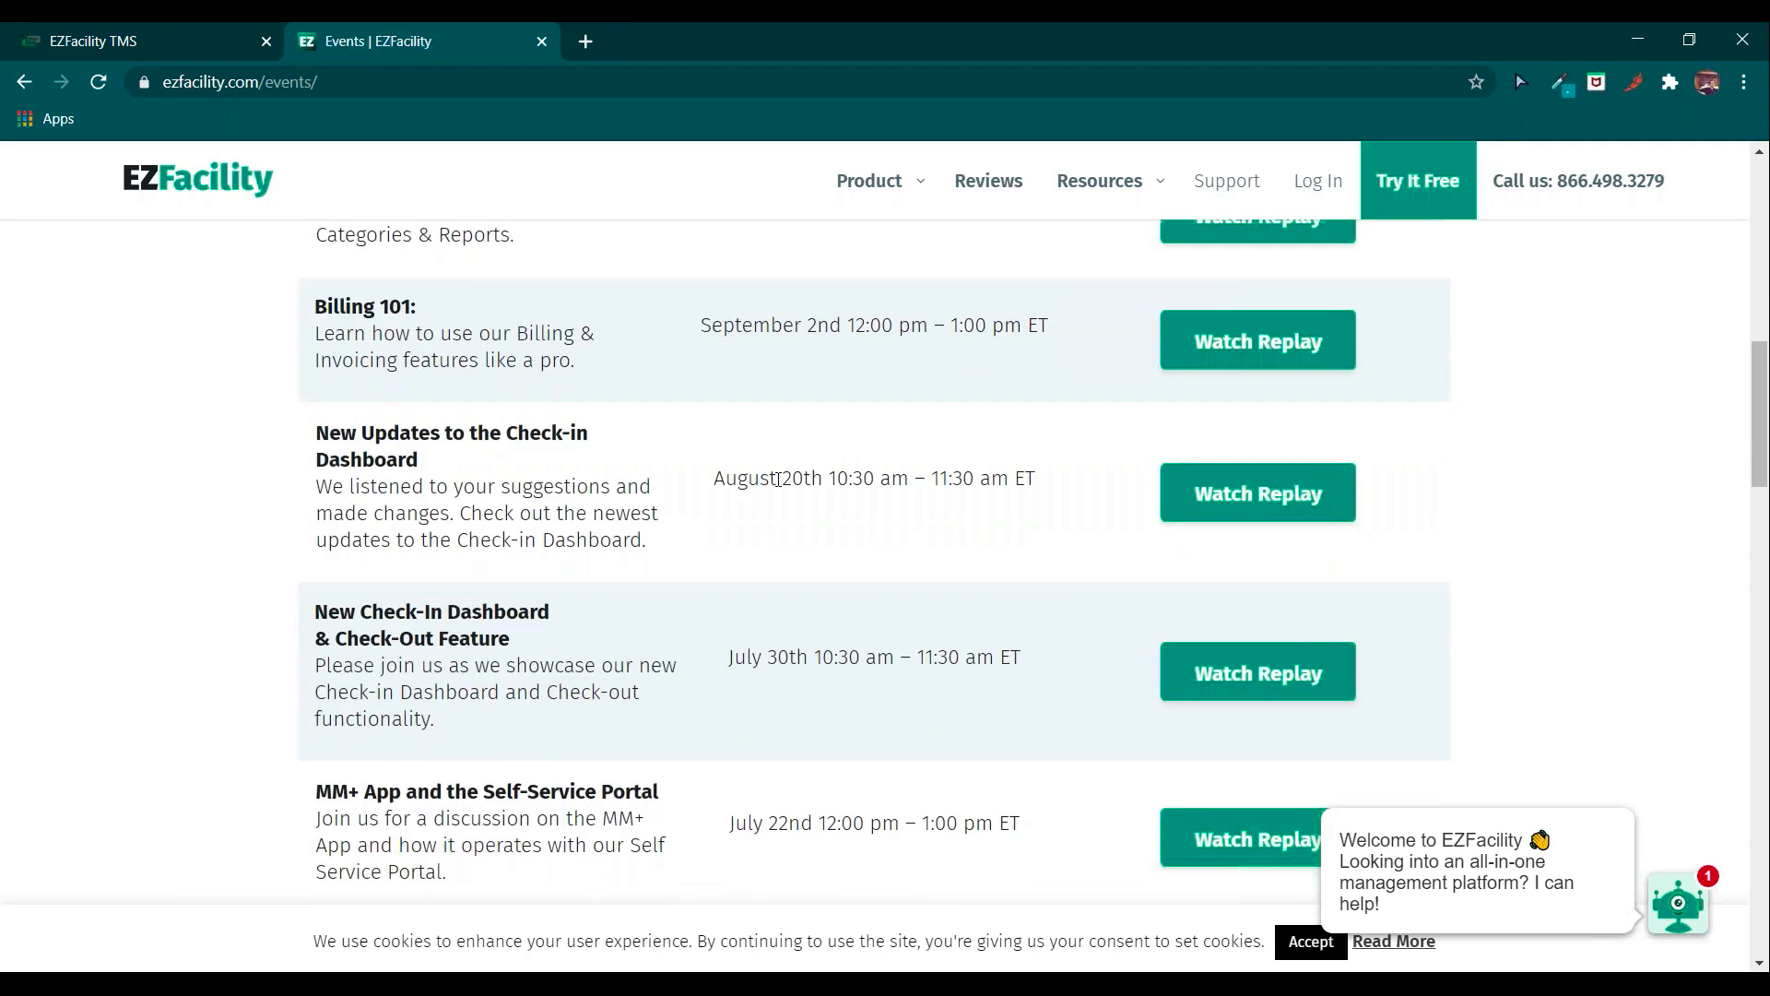
scroll(872, 484, down, 2)
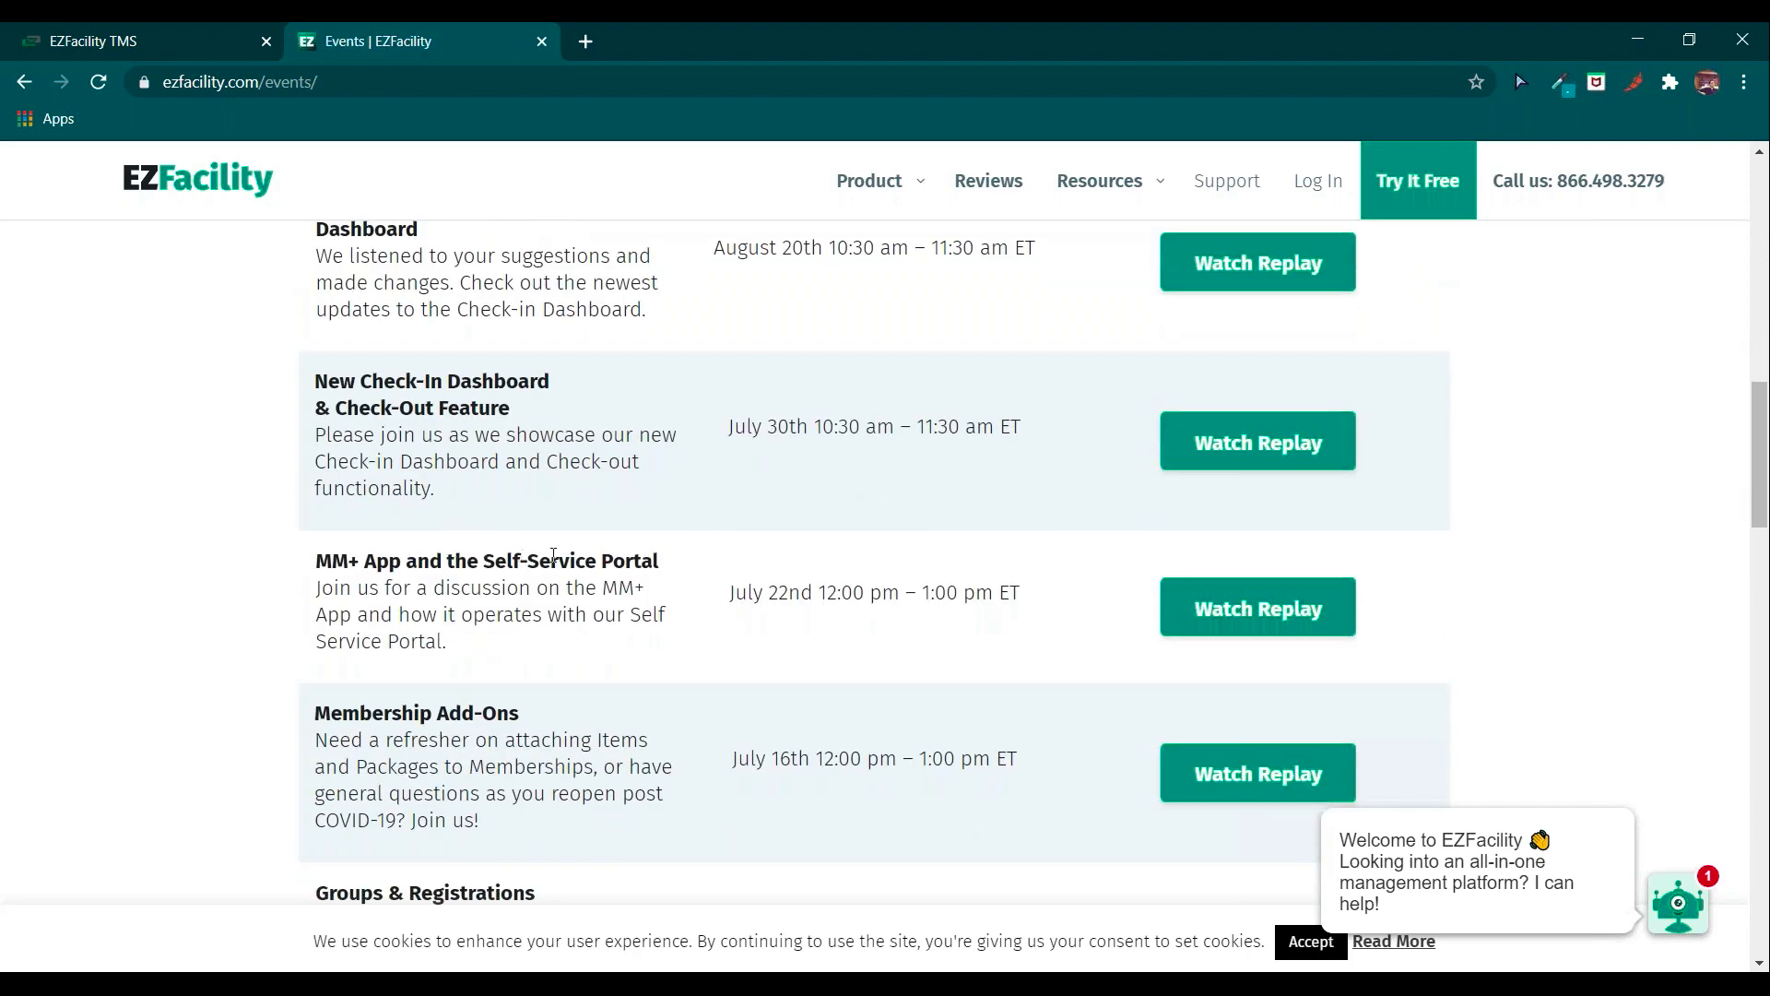
scroll(917, 543, down, 5)
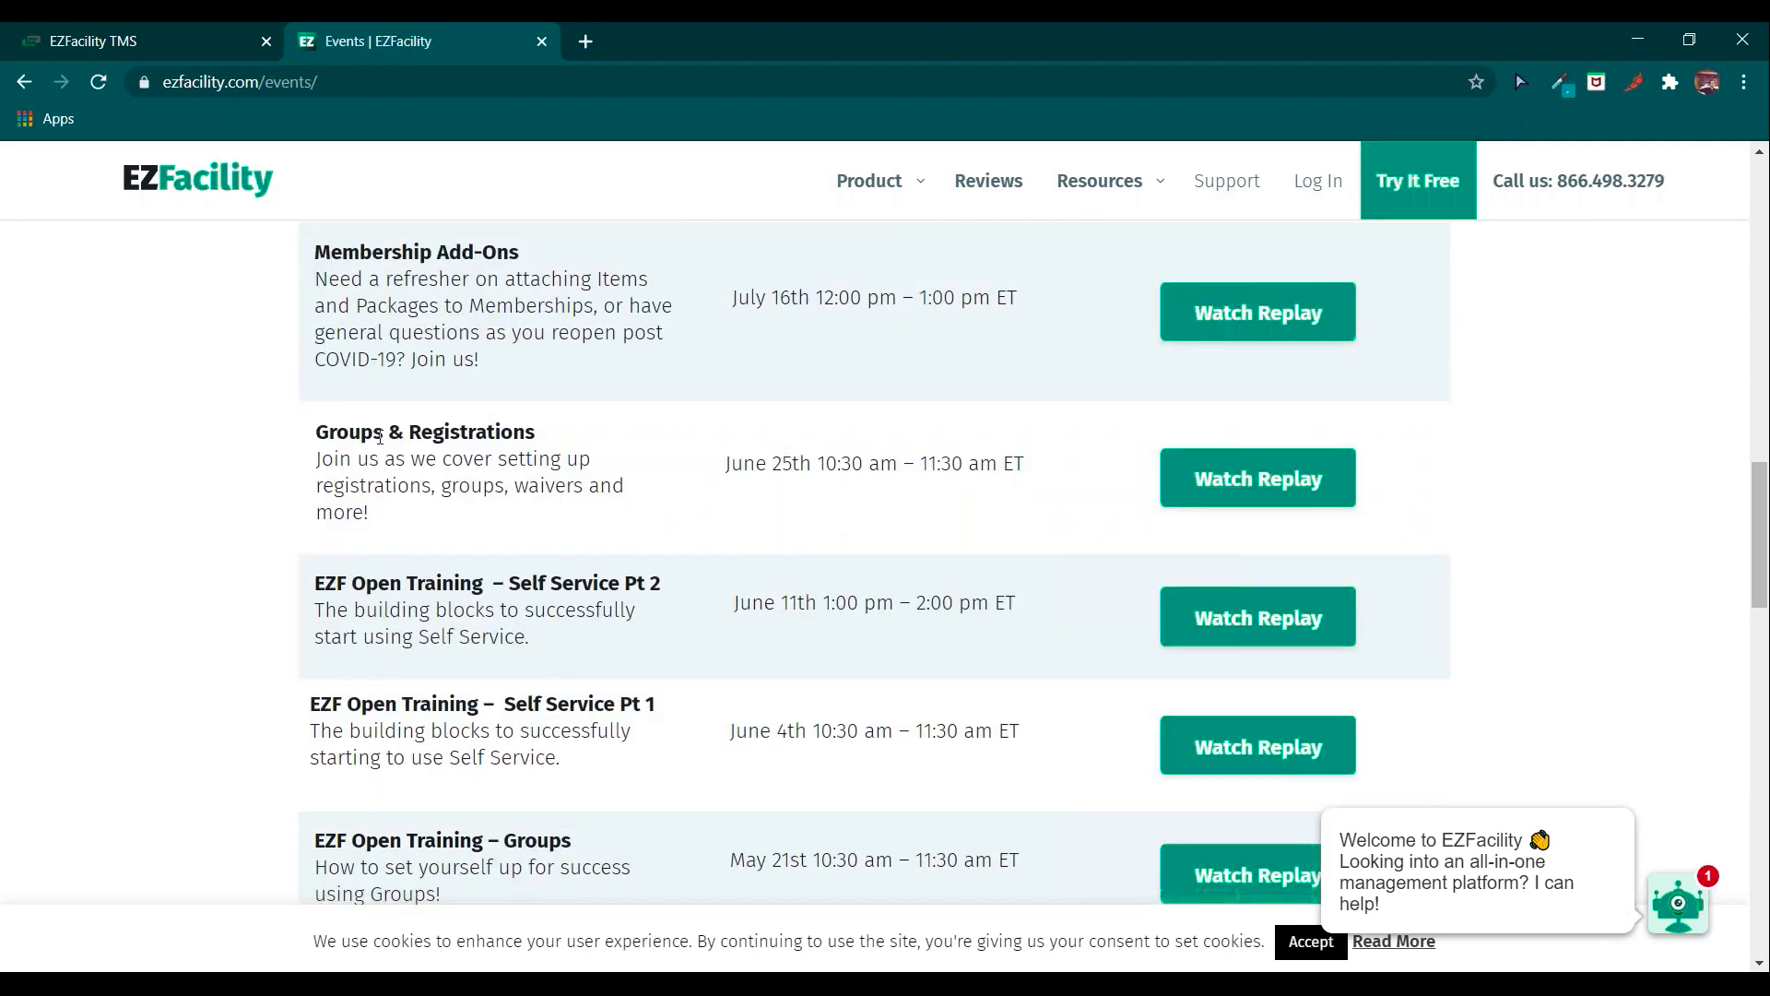
Examine the Groups & Registrations replay and the older Open Training replays, and close the events page.
triple_click(430, 435)
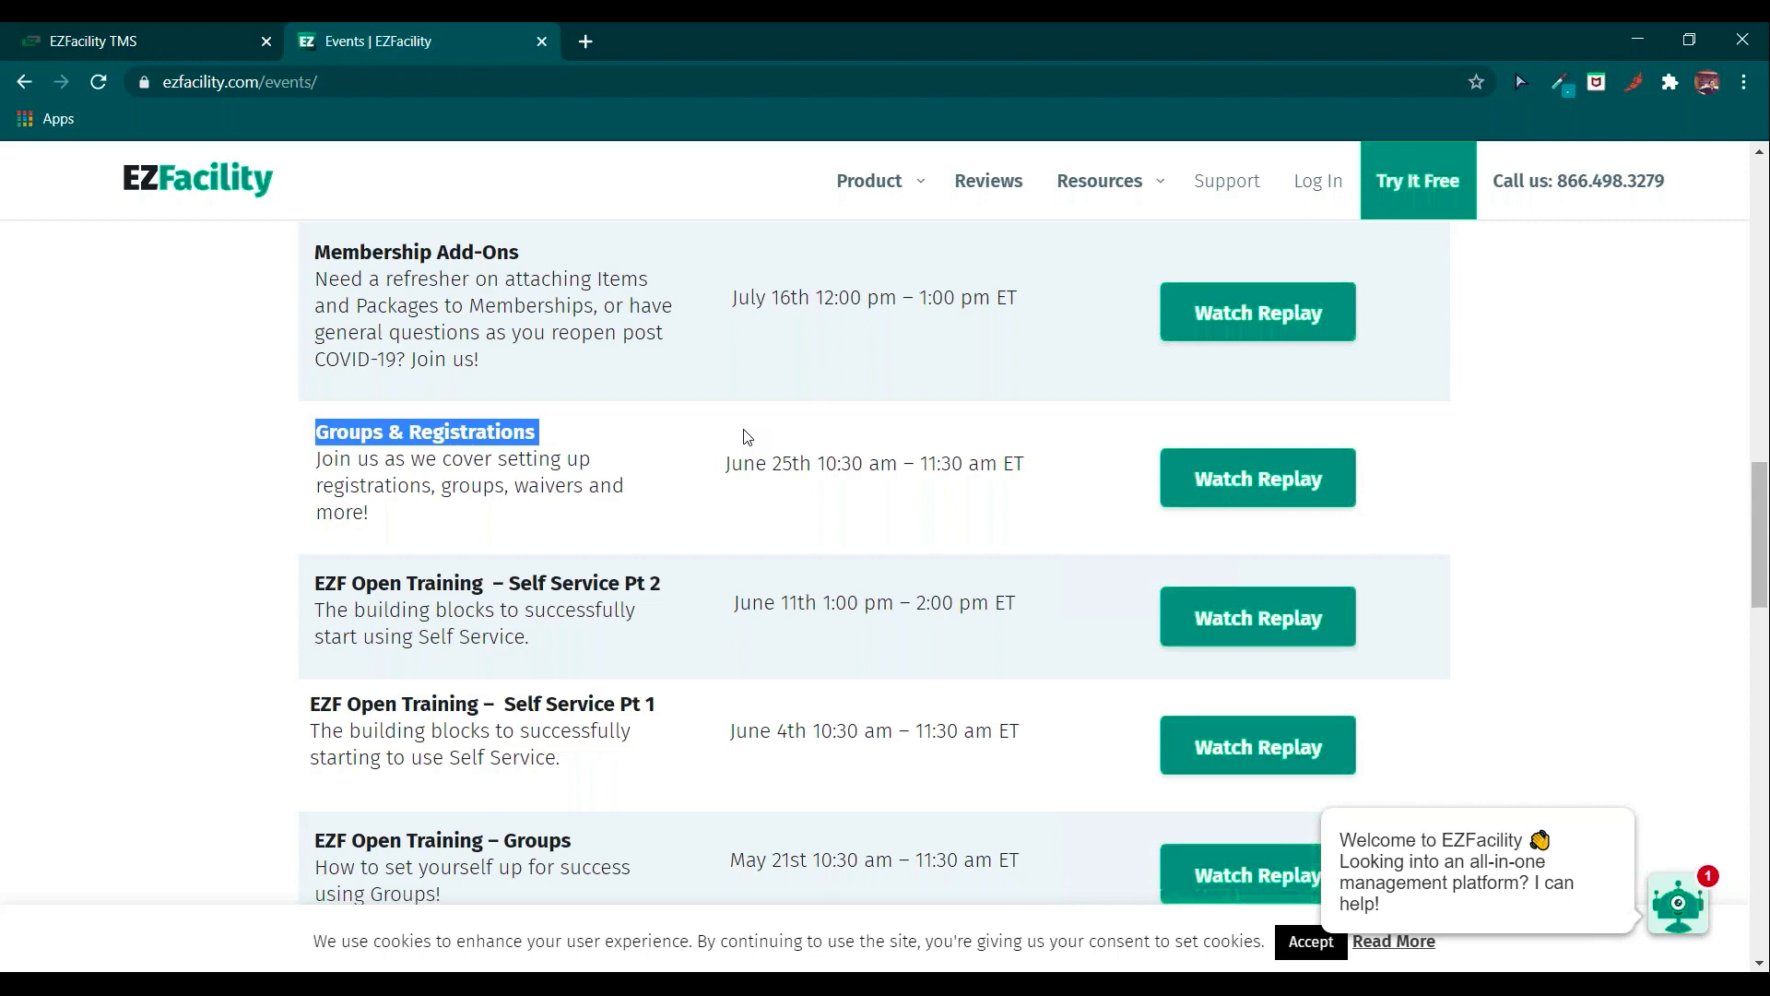
scroll(754, 513, down, 4)
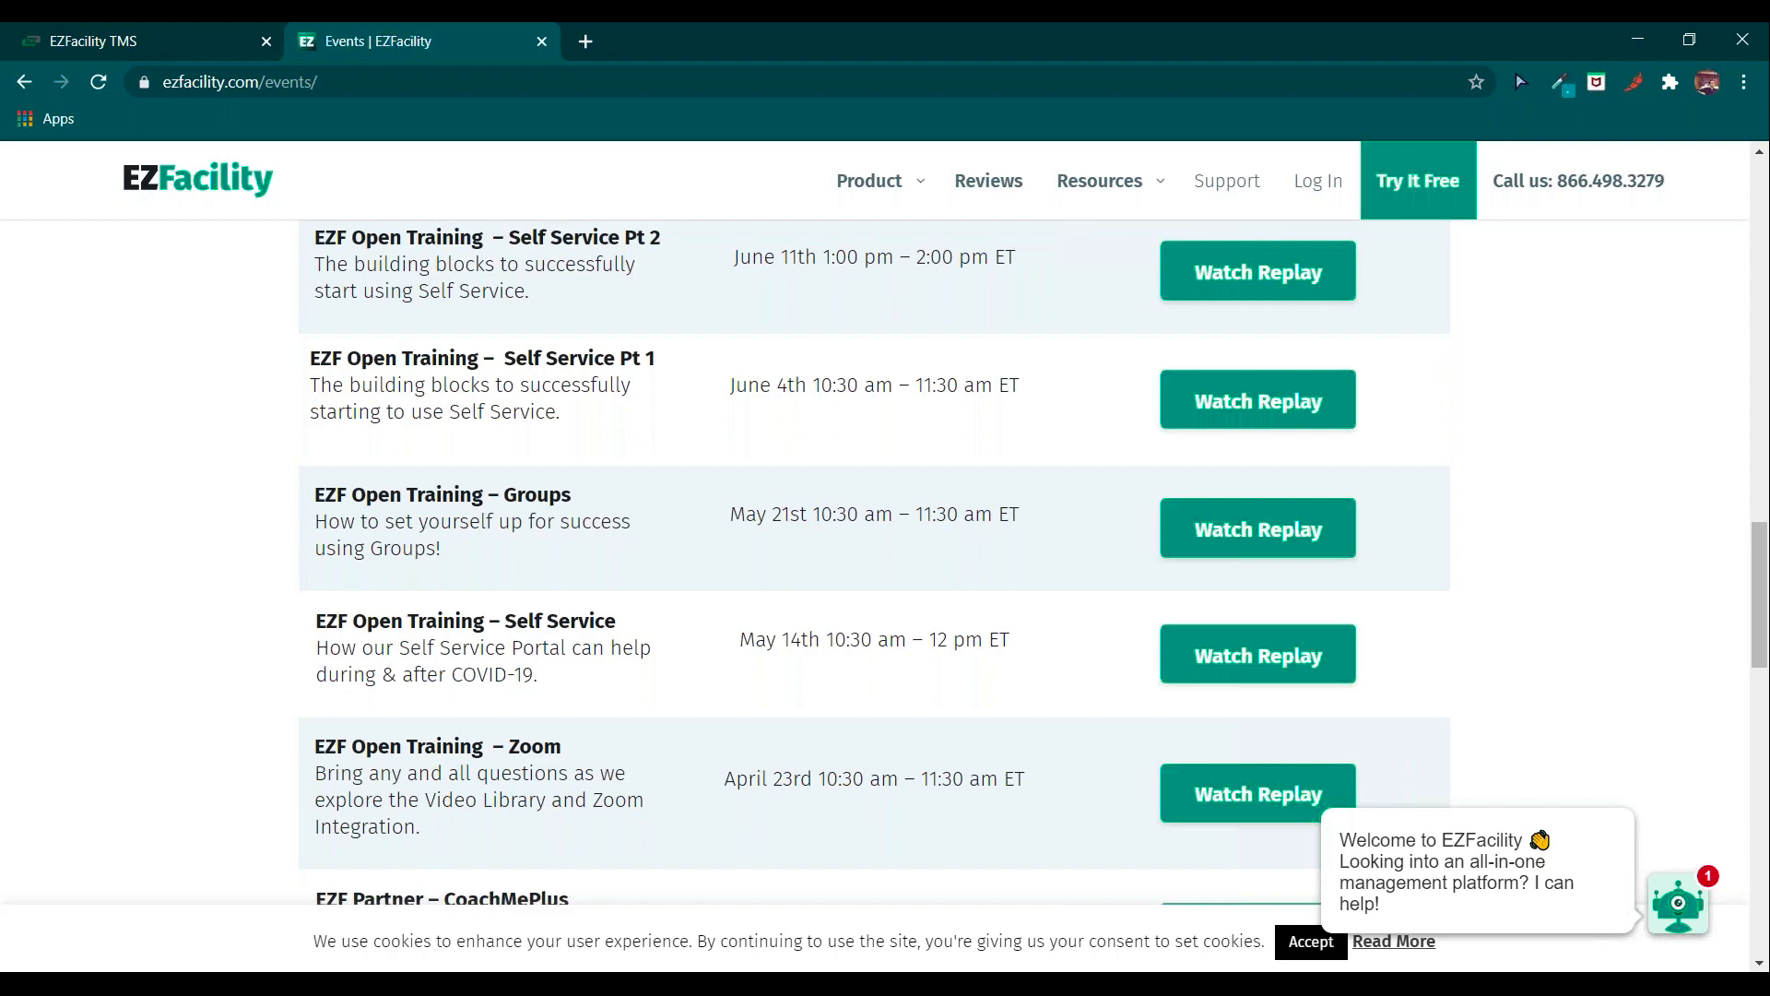
click(227, 37)
click(540, 40)
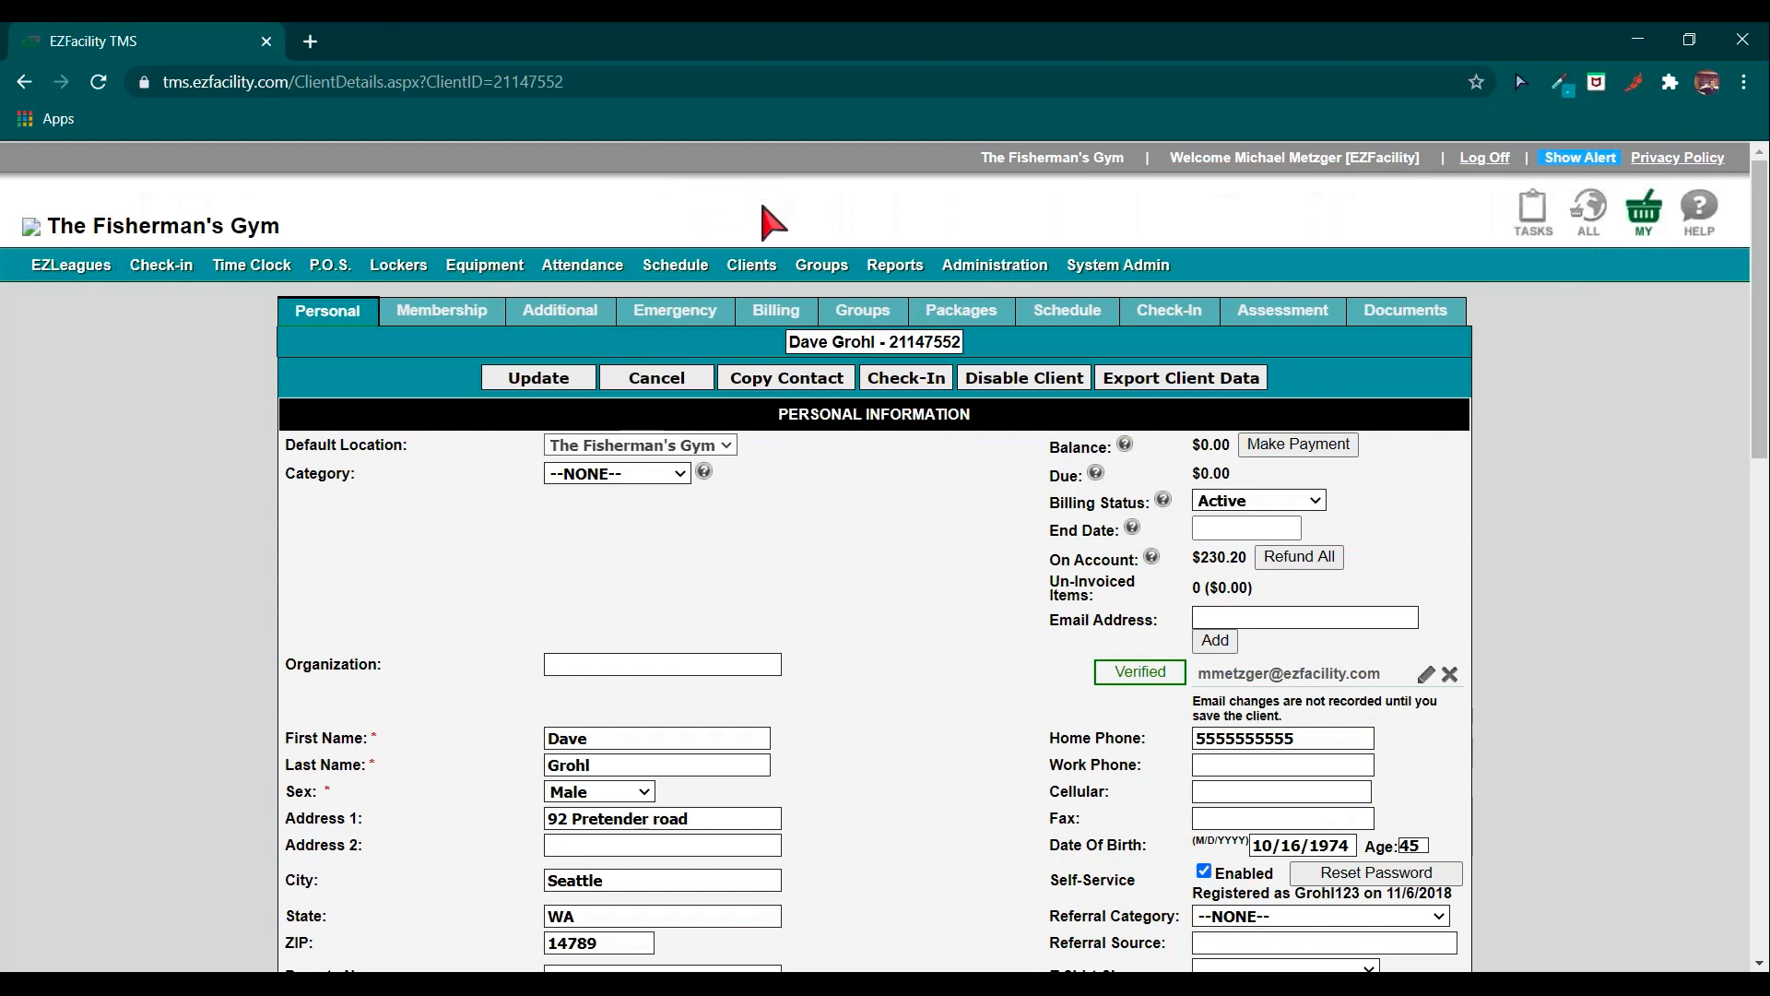
Open the EZFacility support site, review its US and UK contact numbers and Help Topics, and close it.
click(1707, 230)
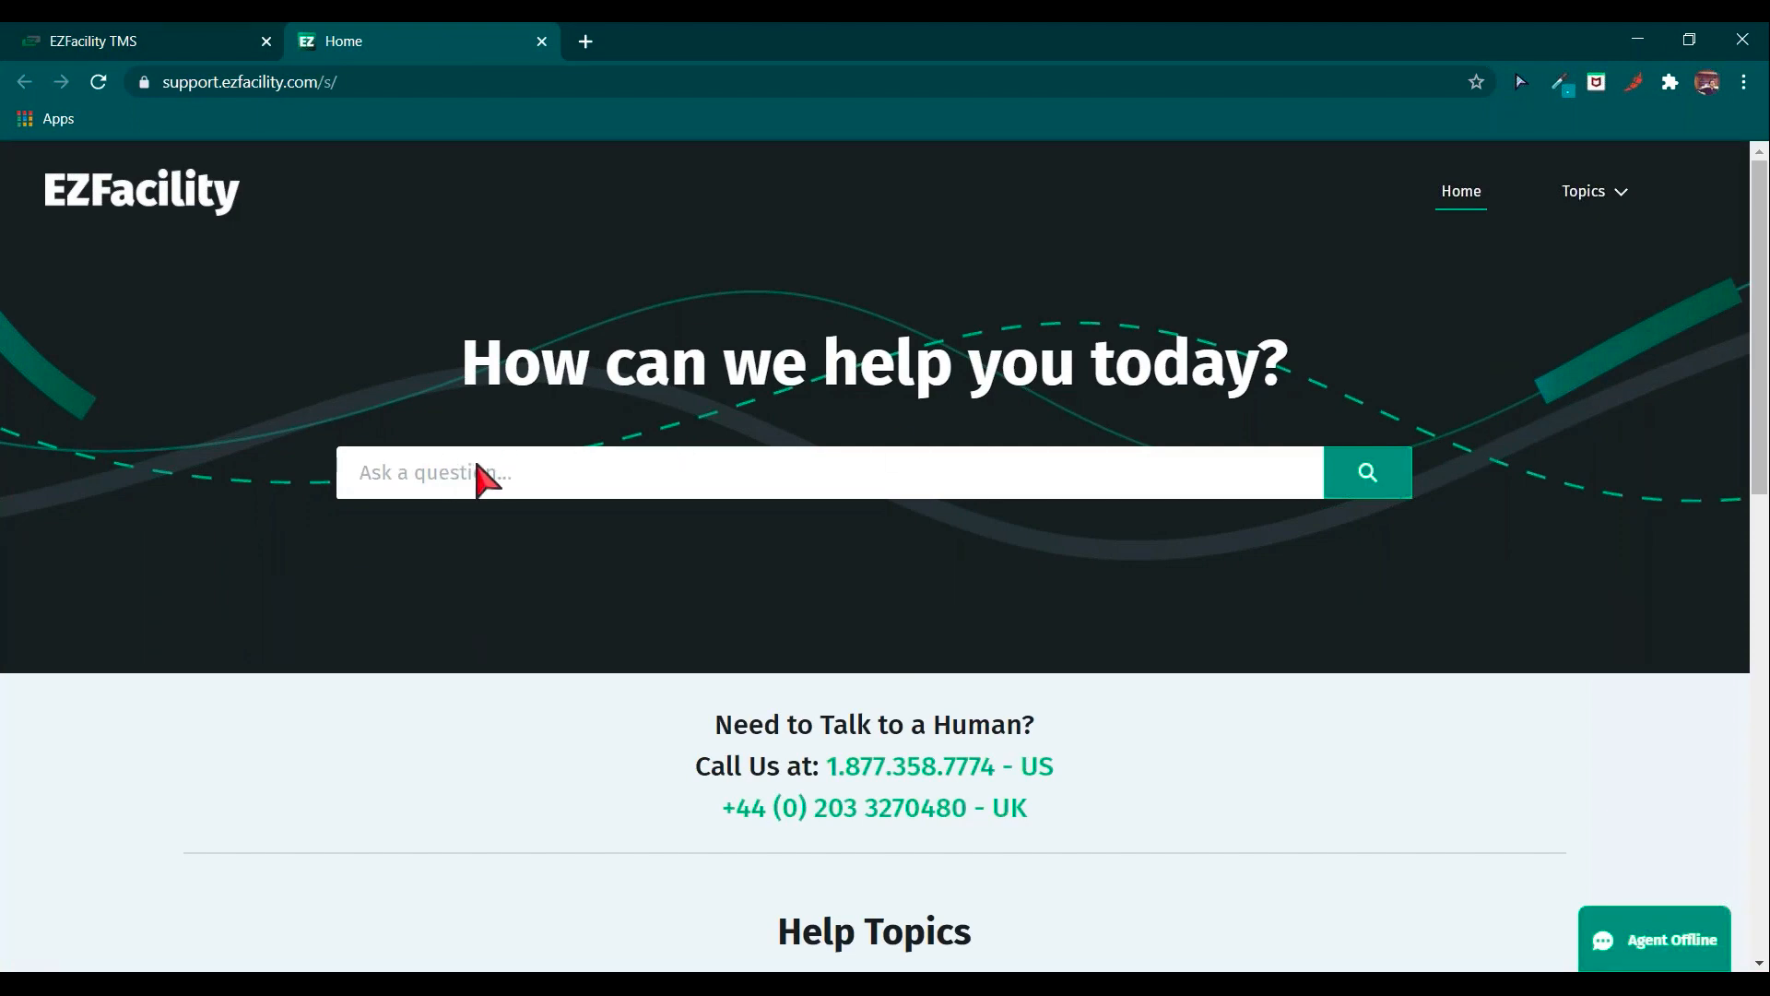
scroll(467, 525, down, 3)
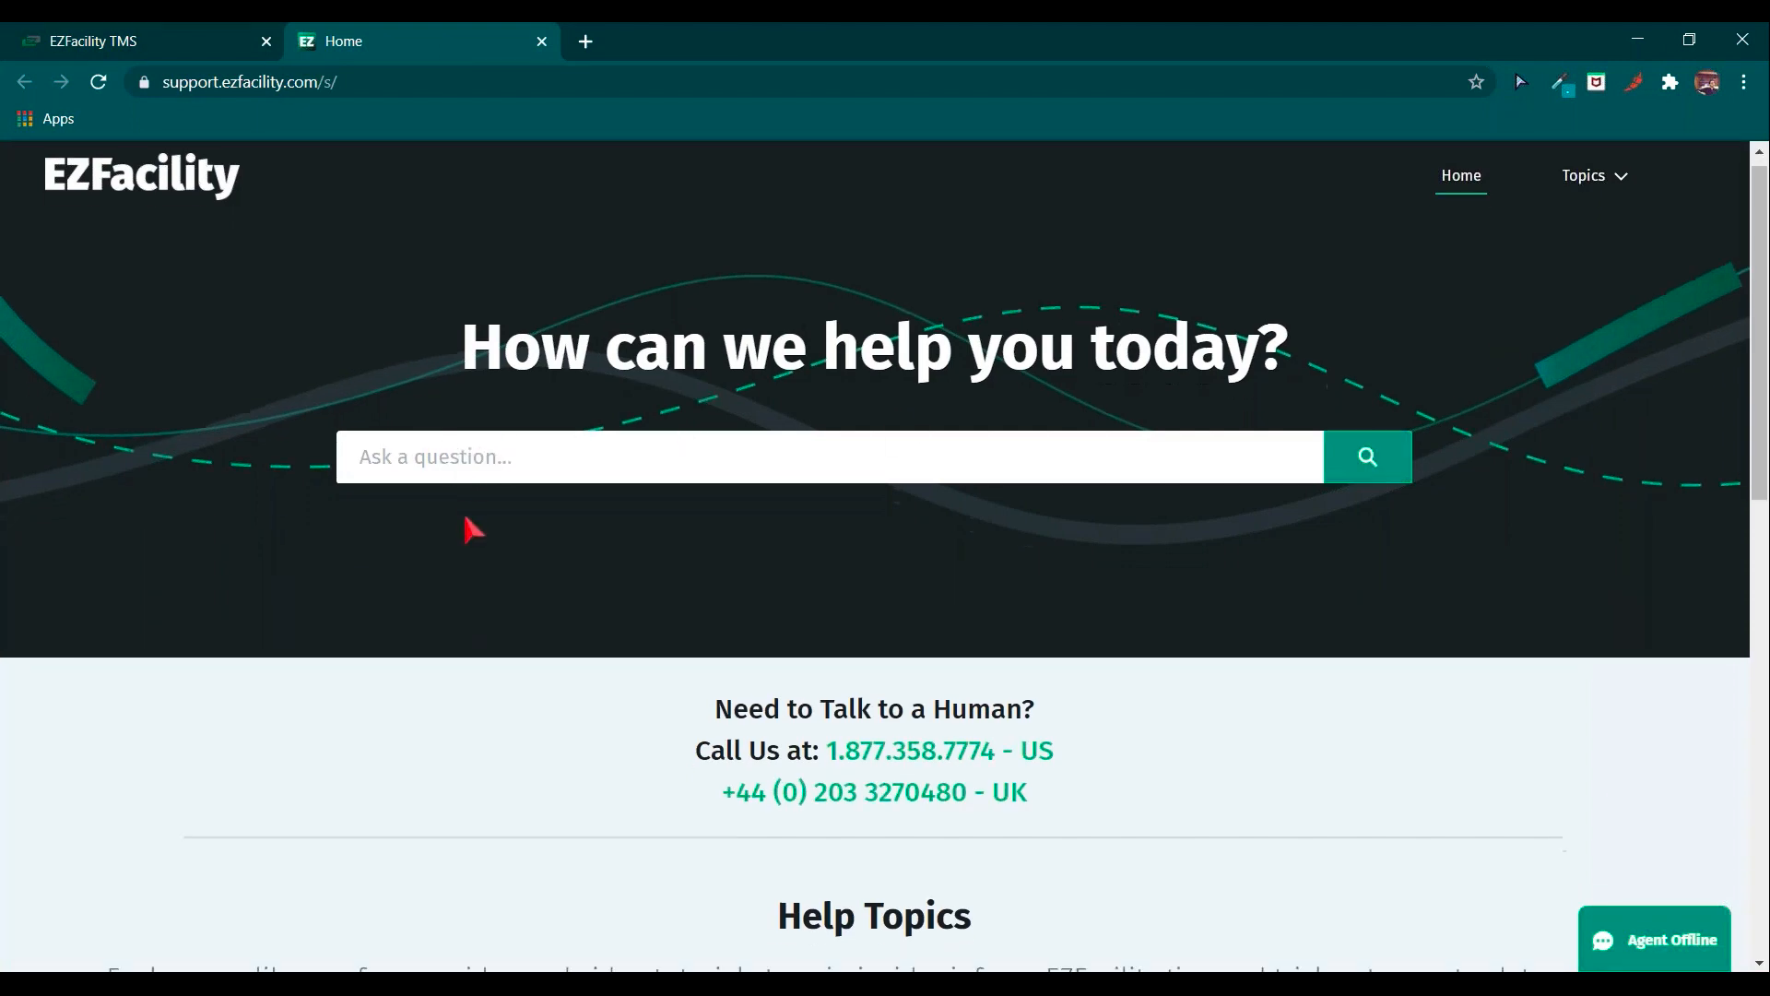
drag(1125, 541, 823, 540)
drag(1049, 581, 730, 589)
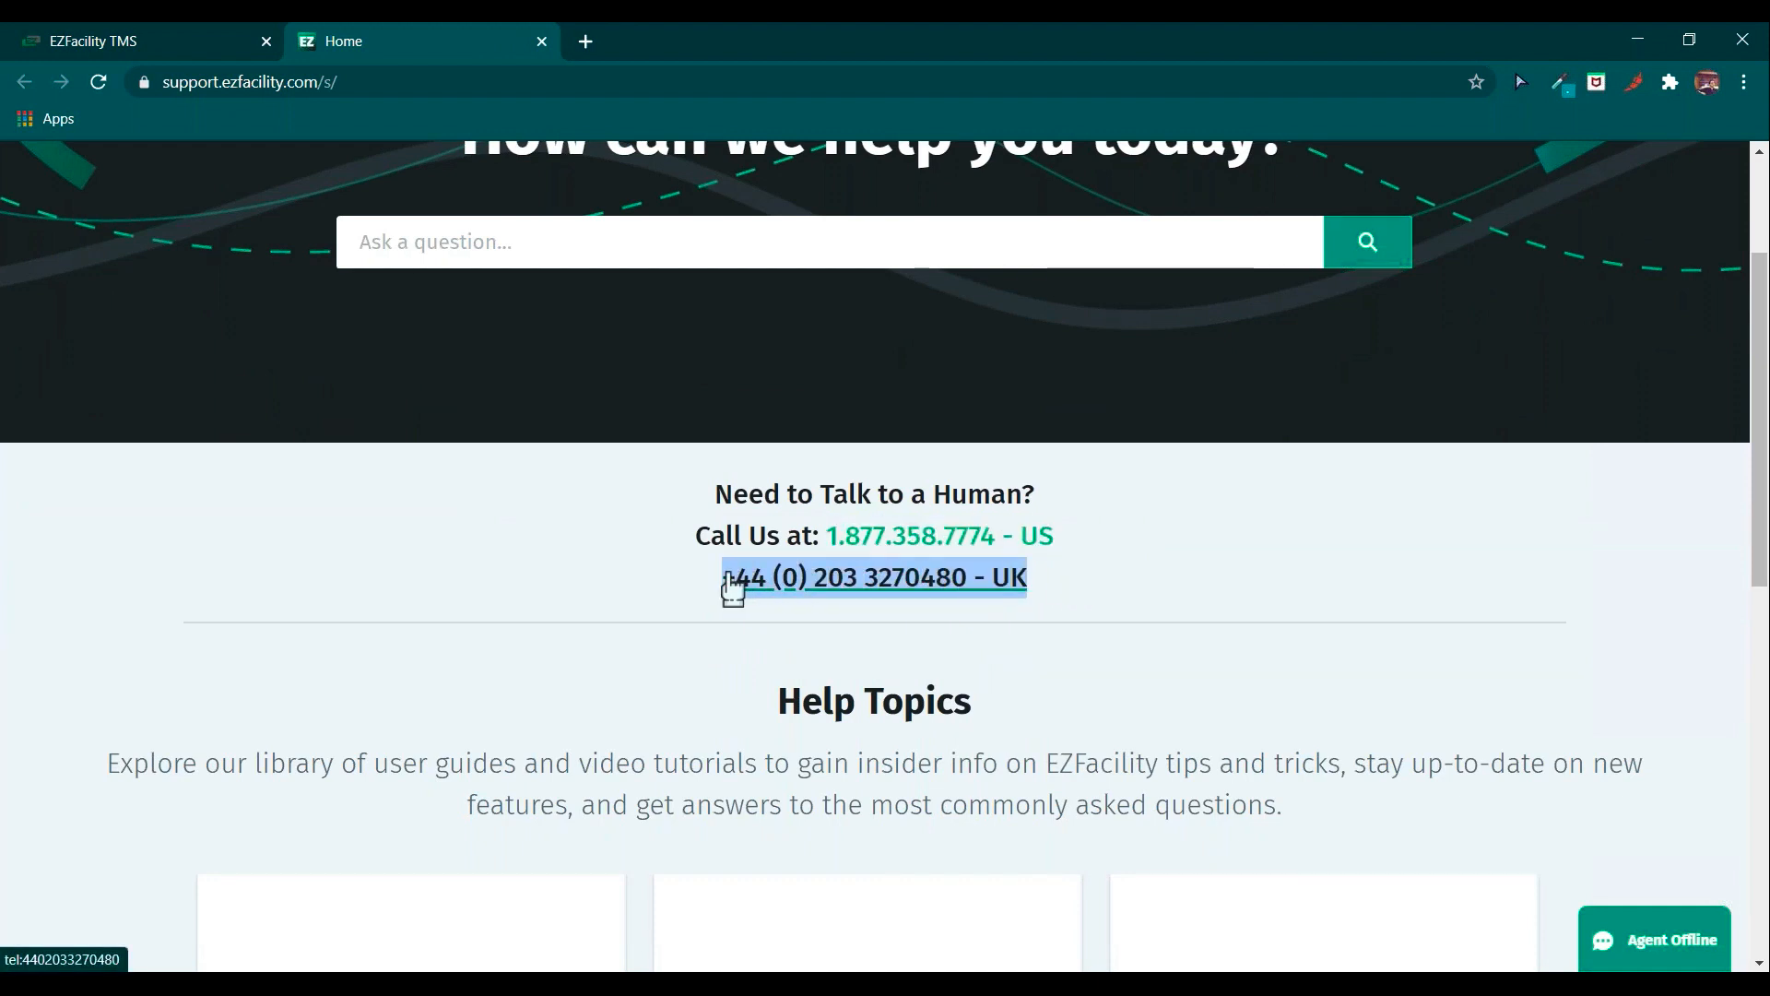
scroll(1679, 550, down, 3)
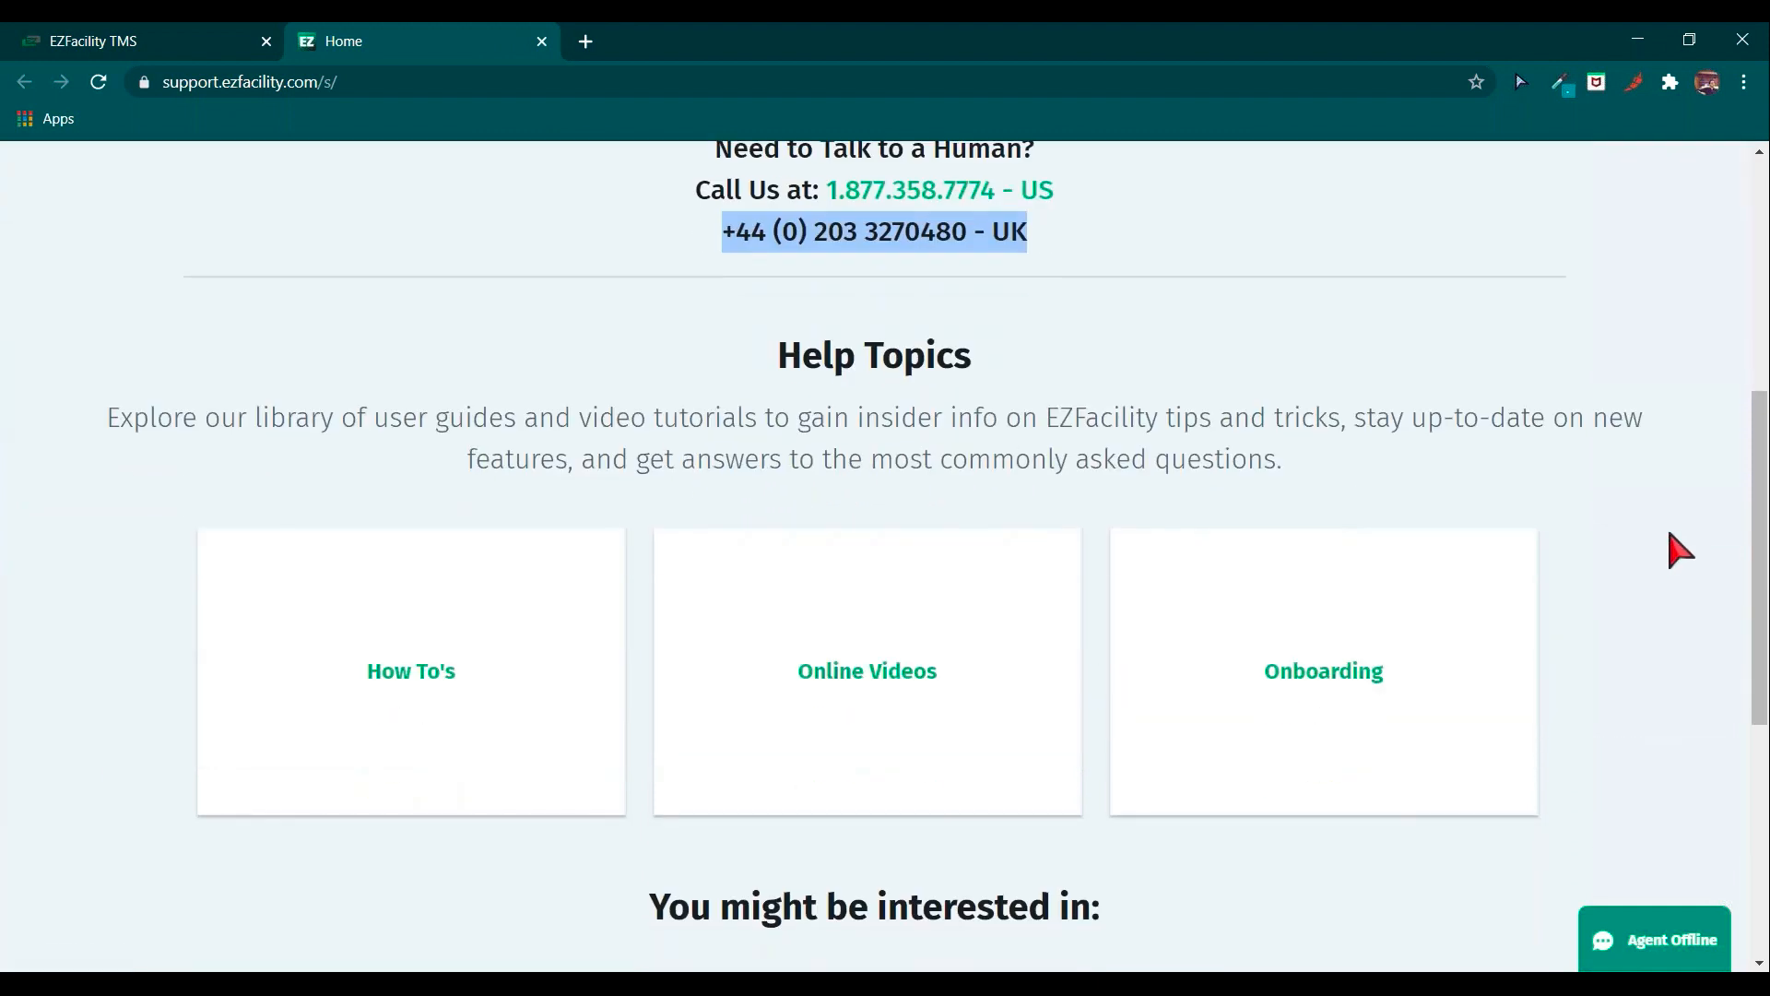
scroll(1680, 551, down, 1)
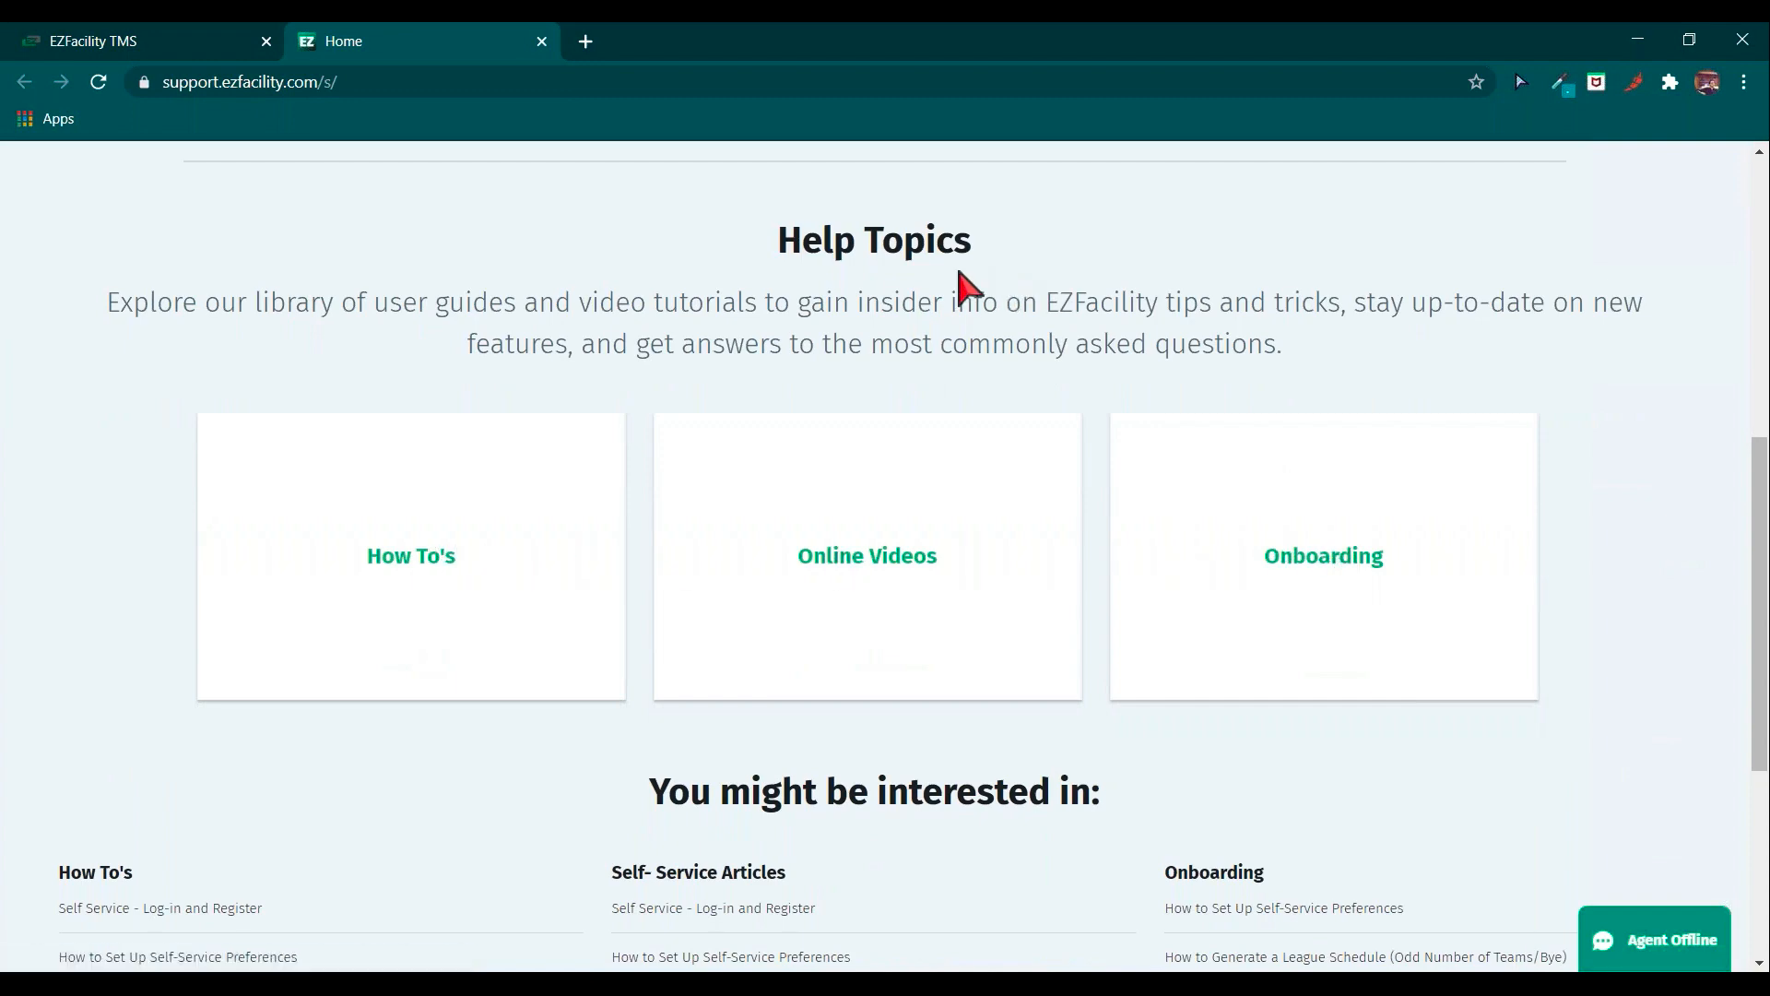
click(542, 41)
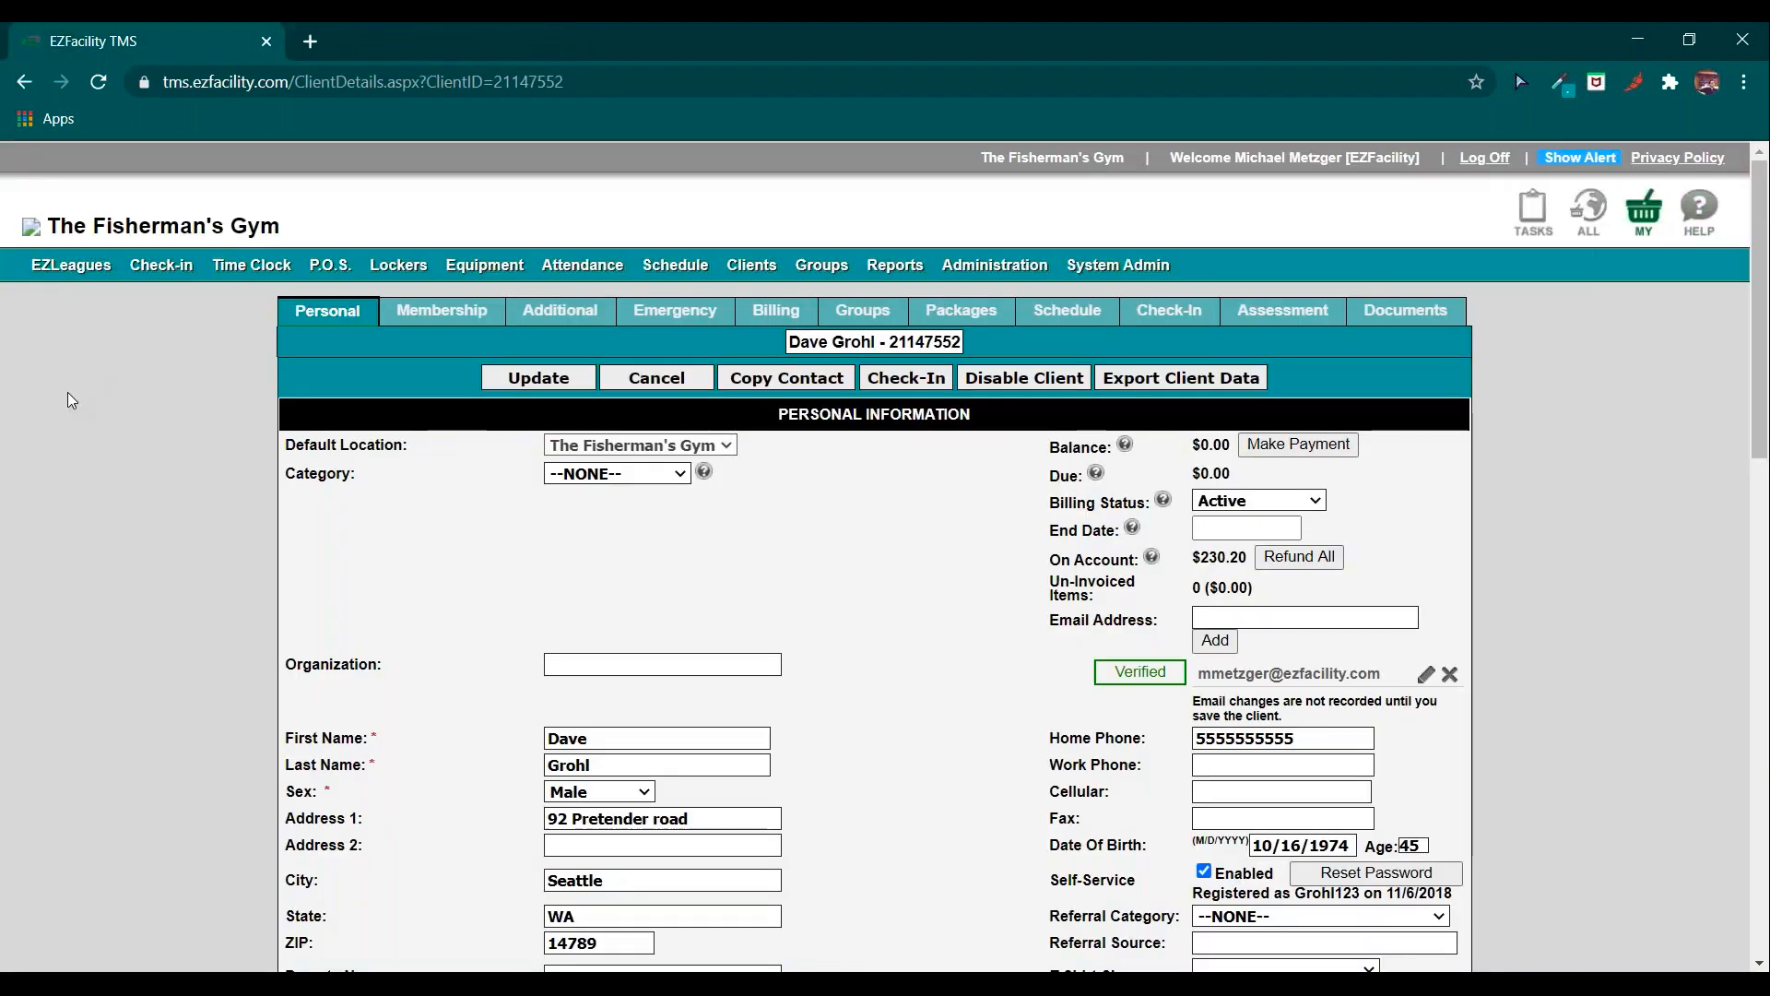
Check the row order on the daily schedule, and open The Fisherman's Gym in Location & Trainer Setup at its trainer section.
click(995, 265)
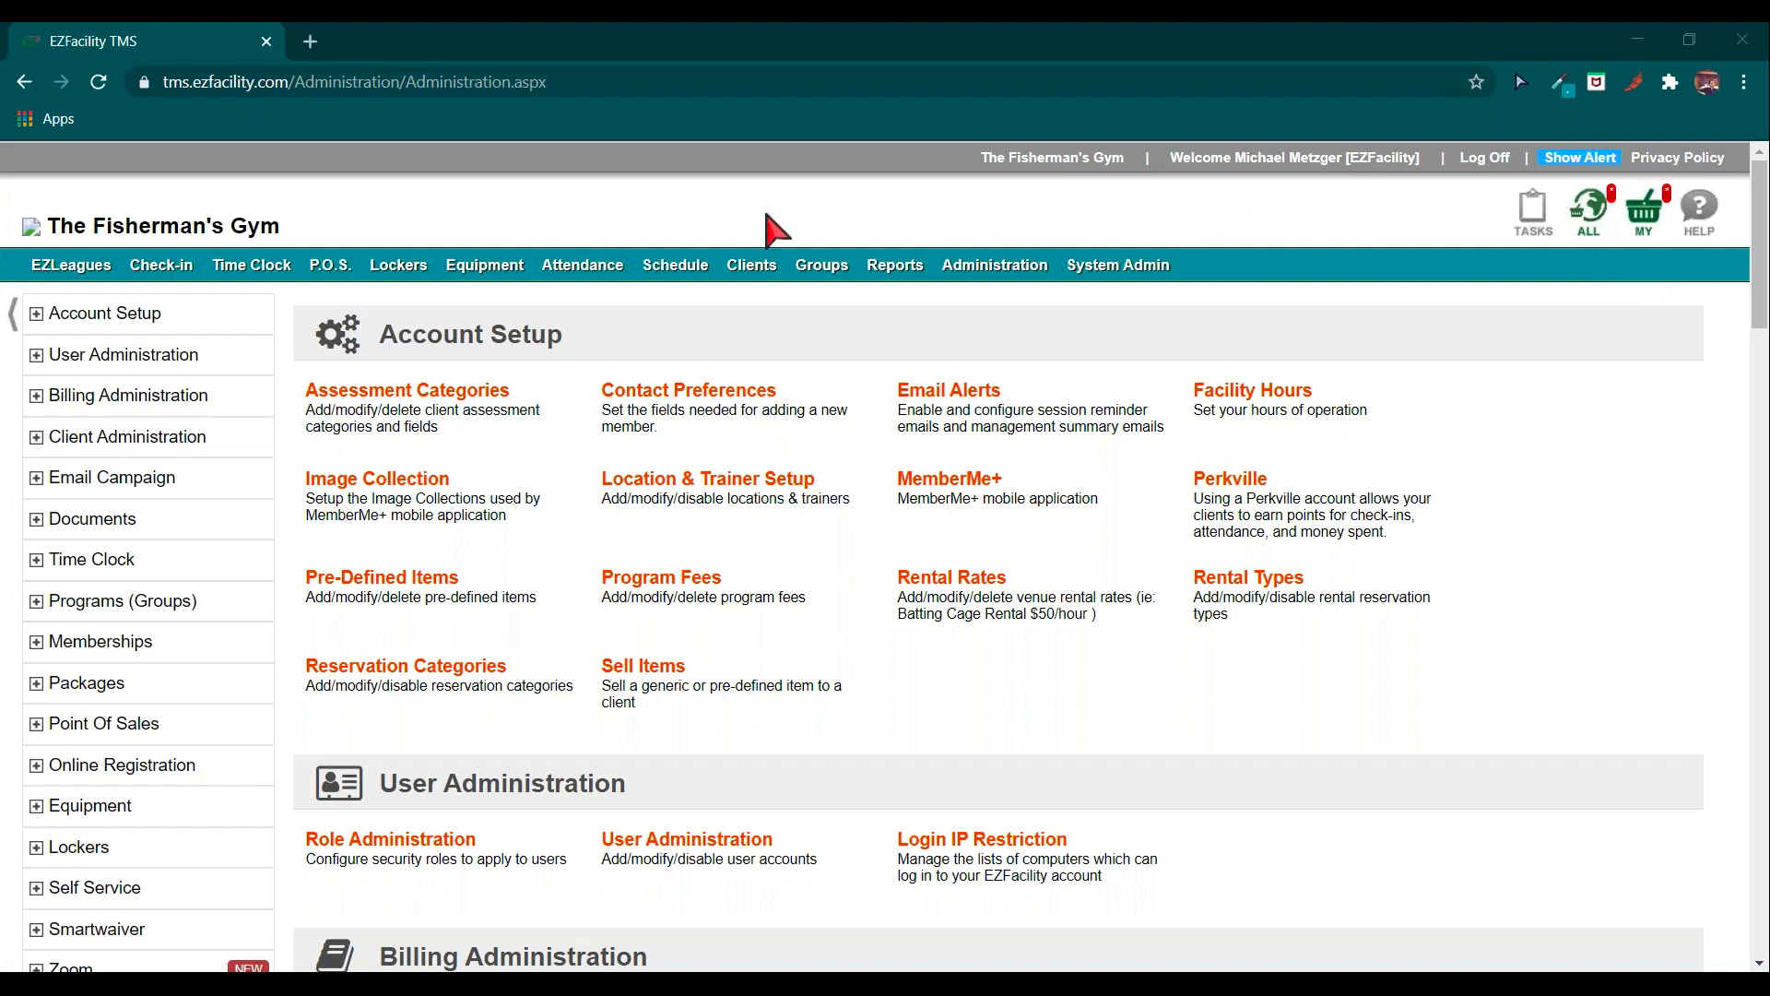
click(660, 269)
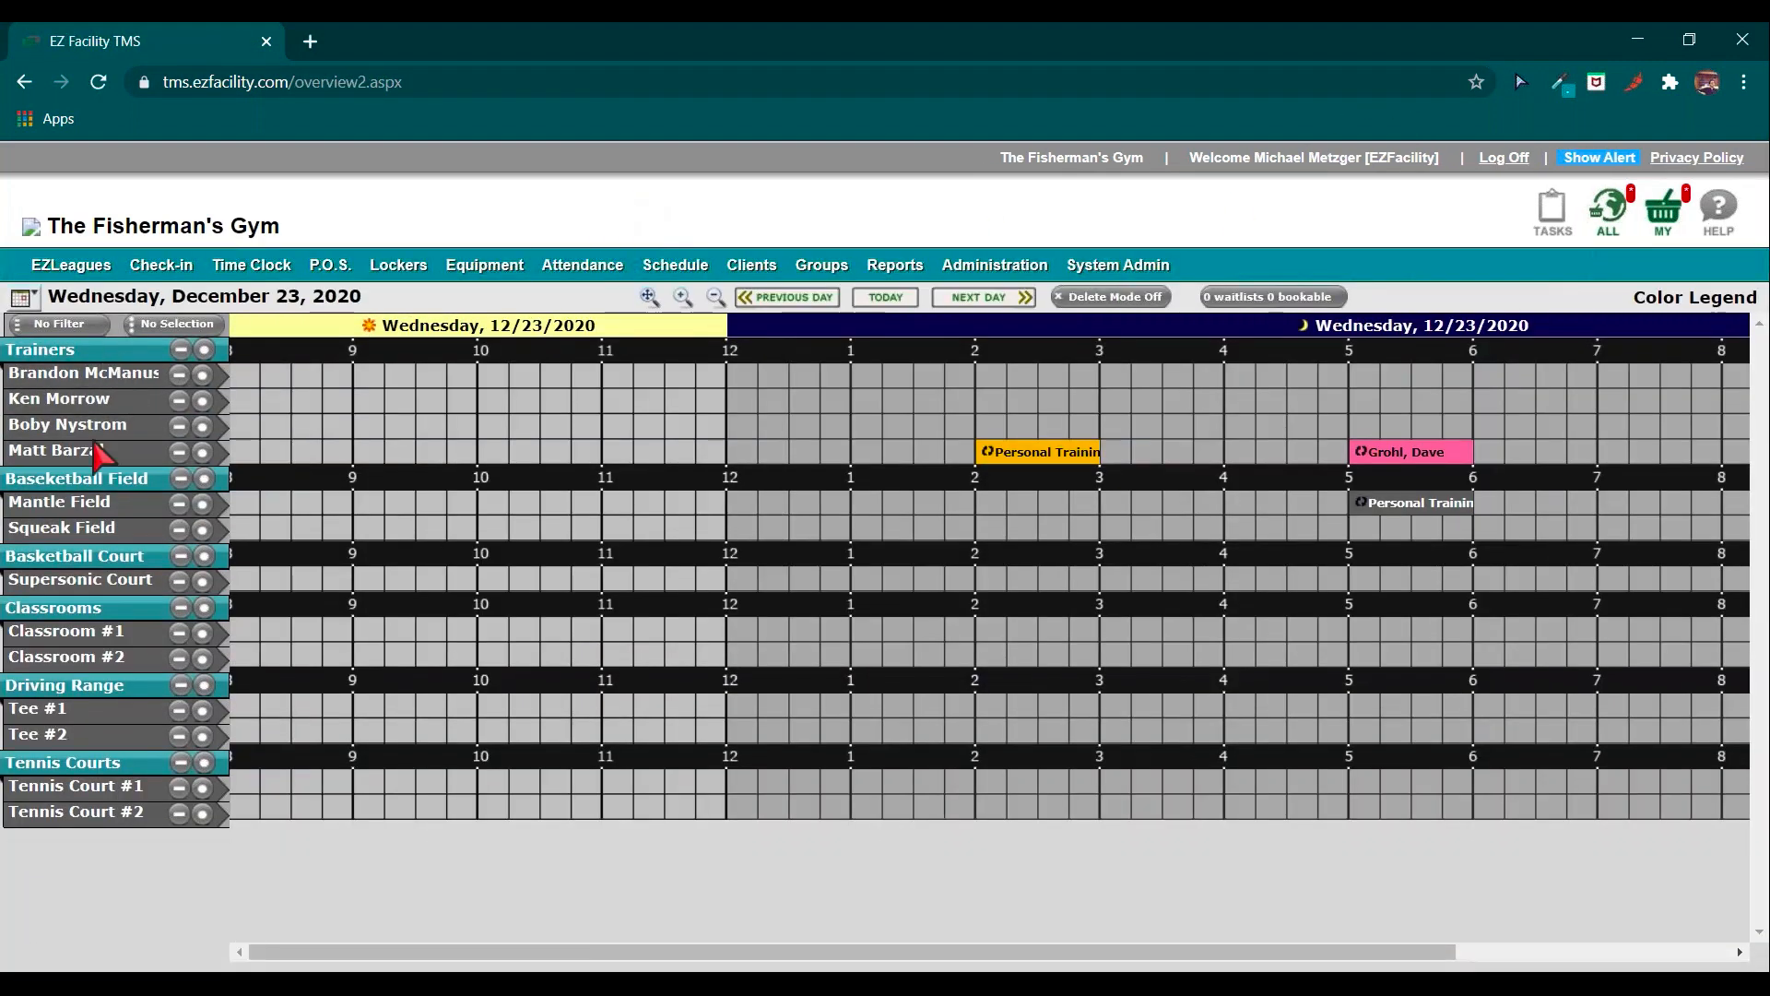
click(989, 272)
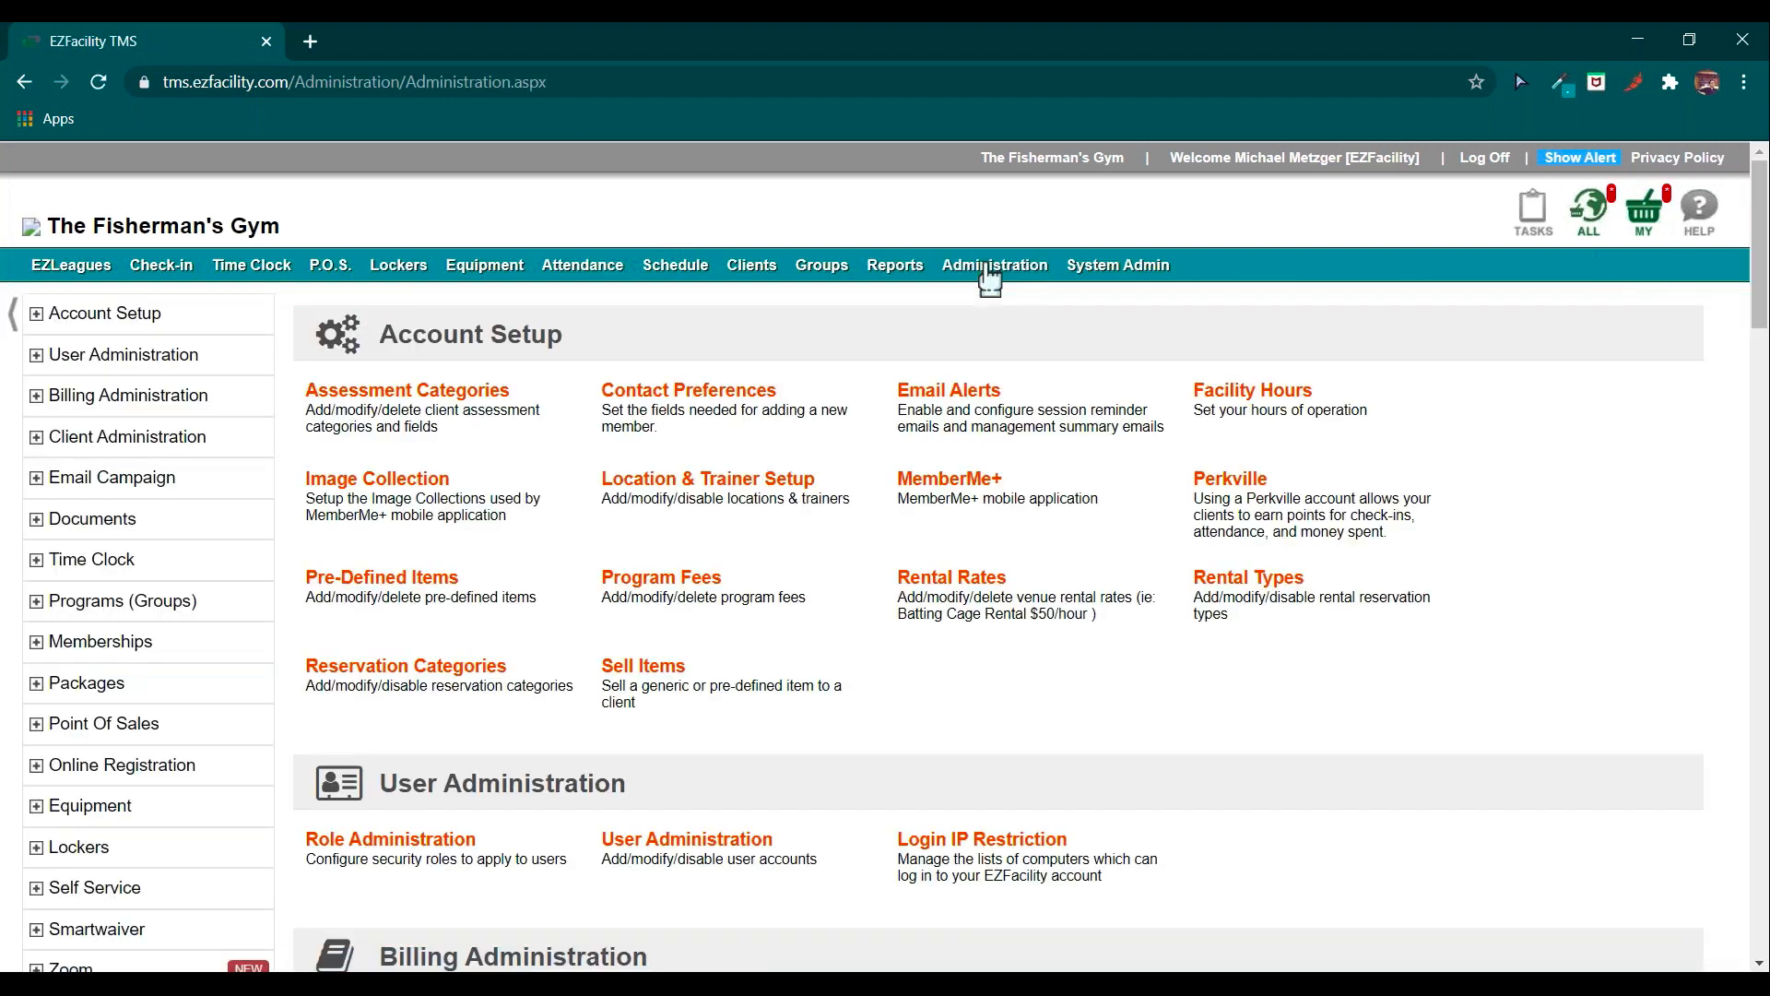
click(714, 502)
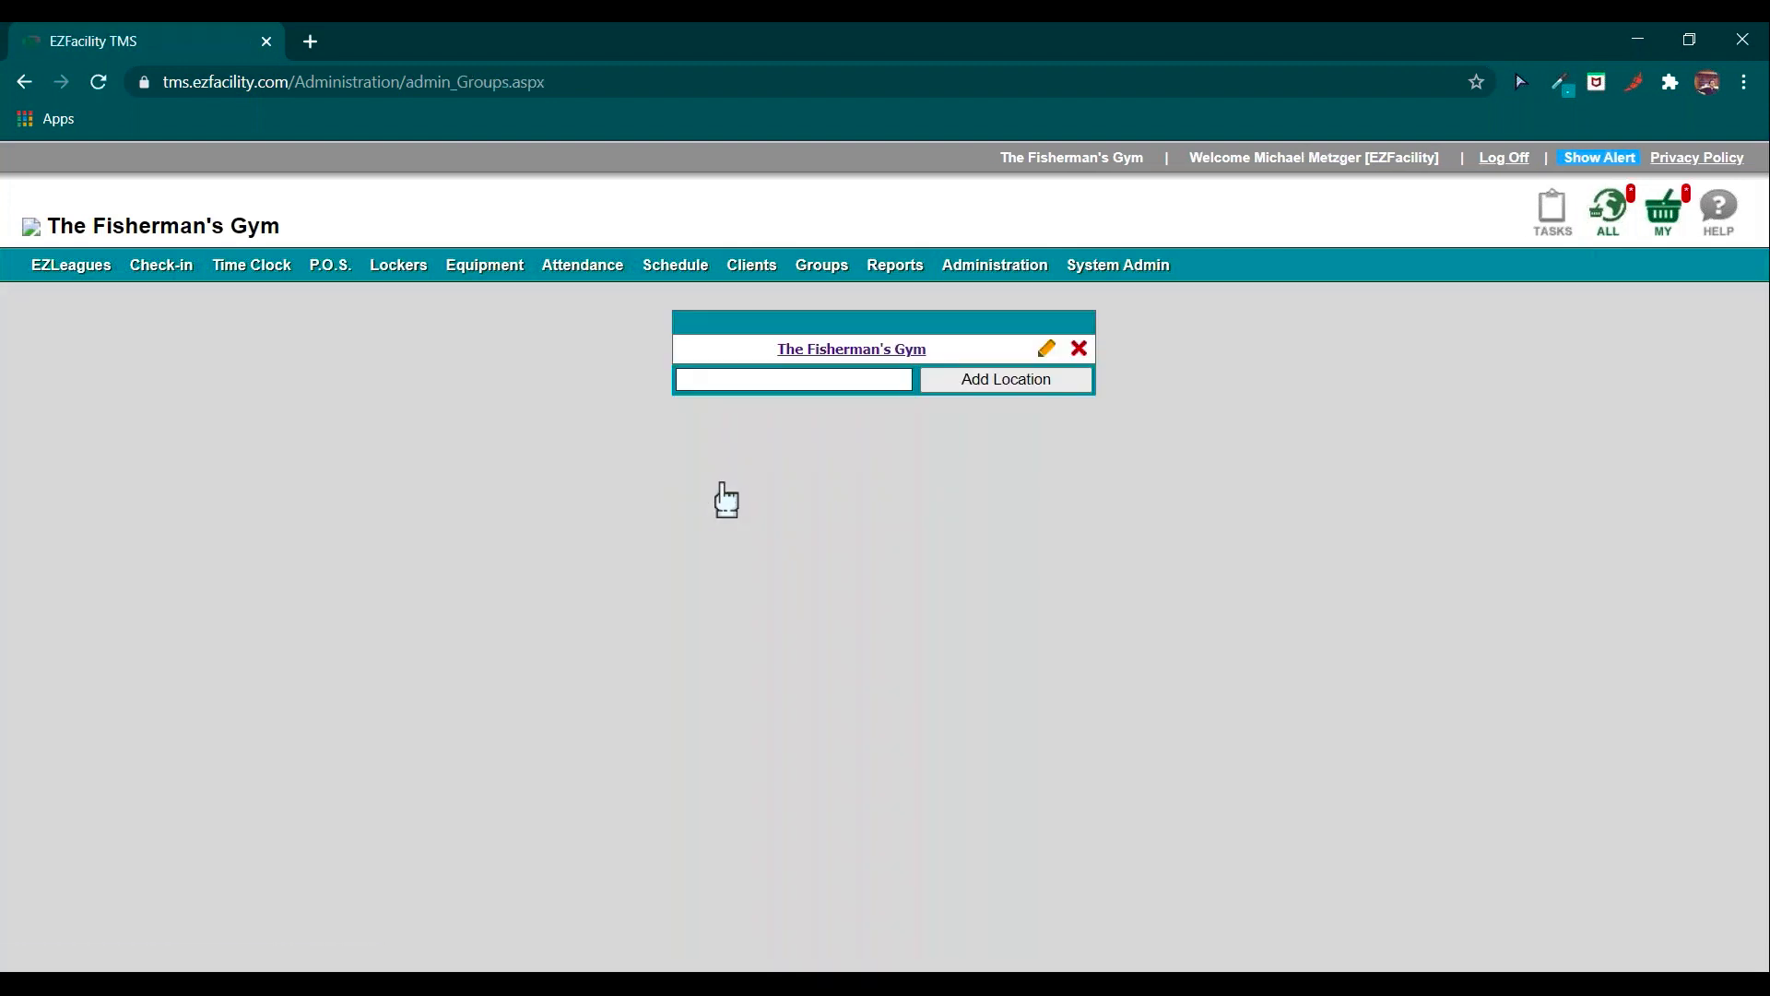
click(849, 354)
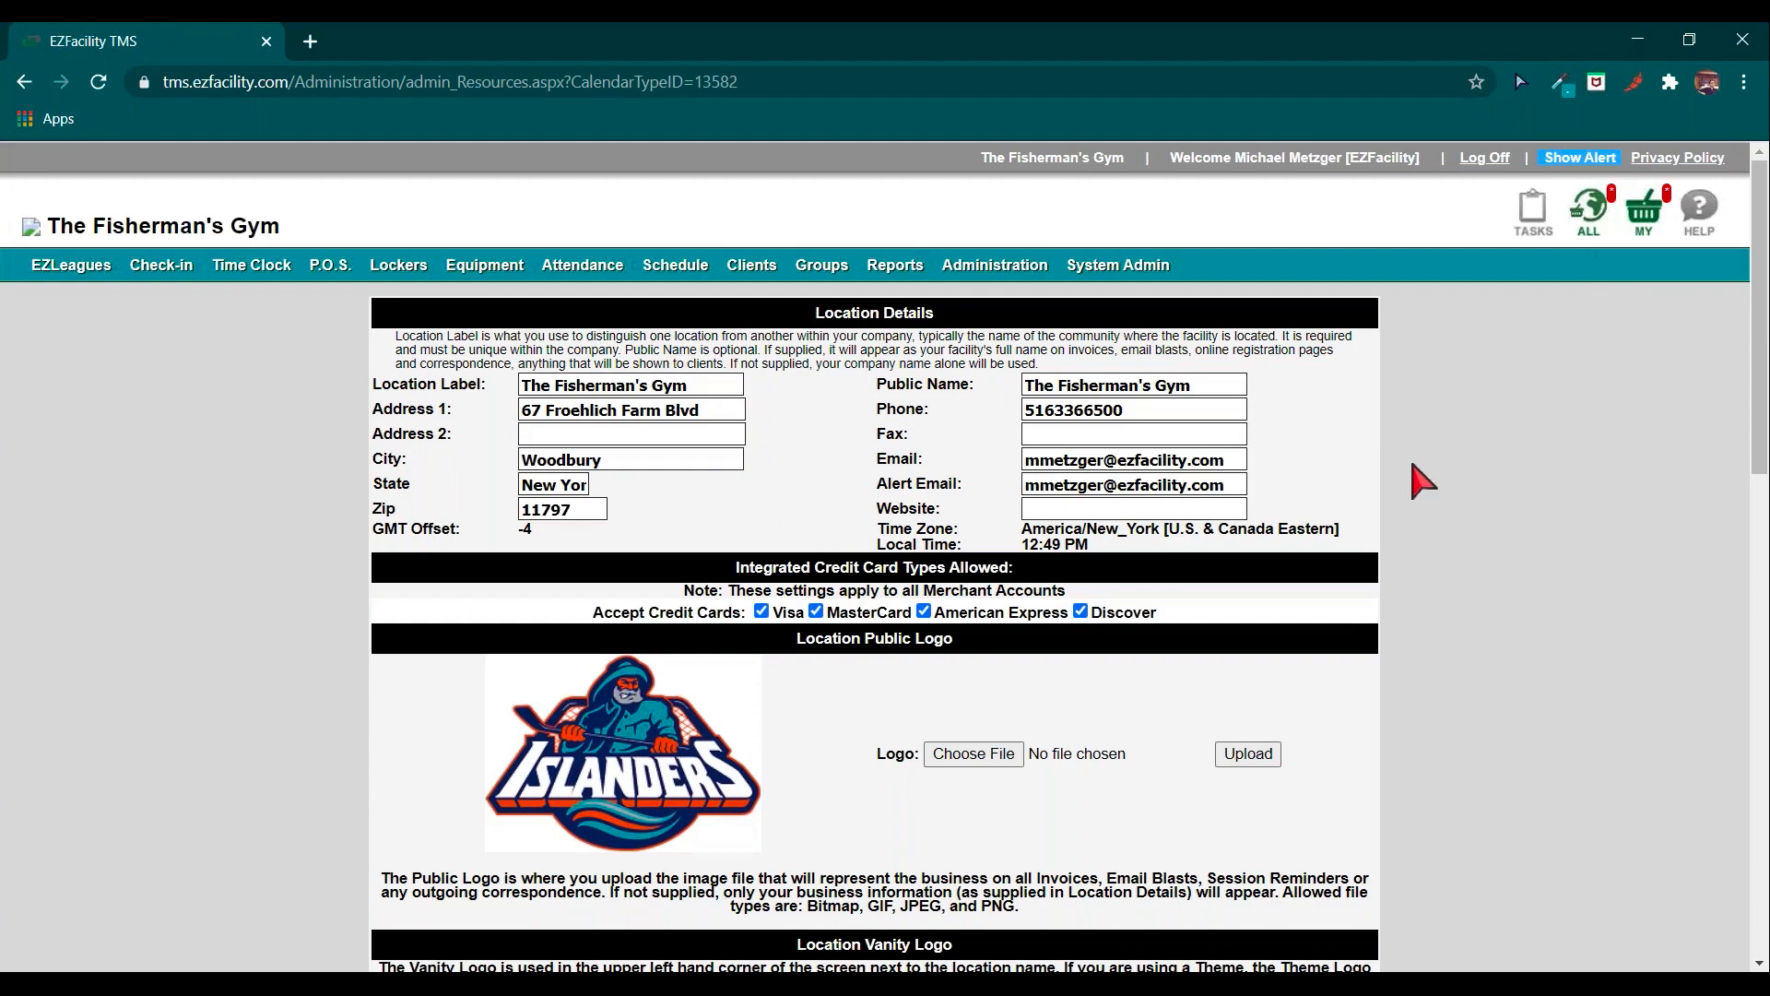
scroll(1422, 481, down, 14)
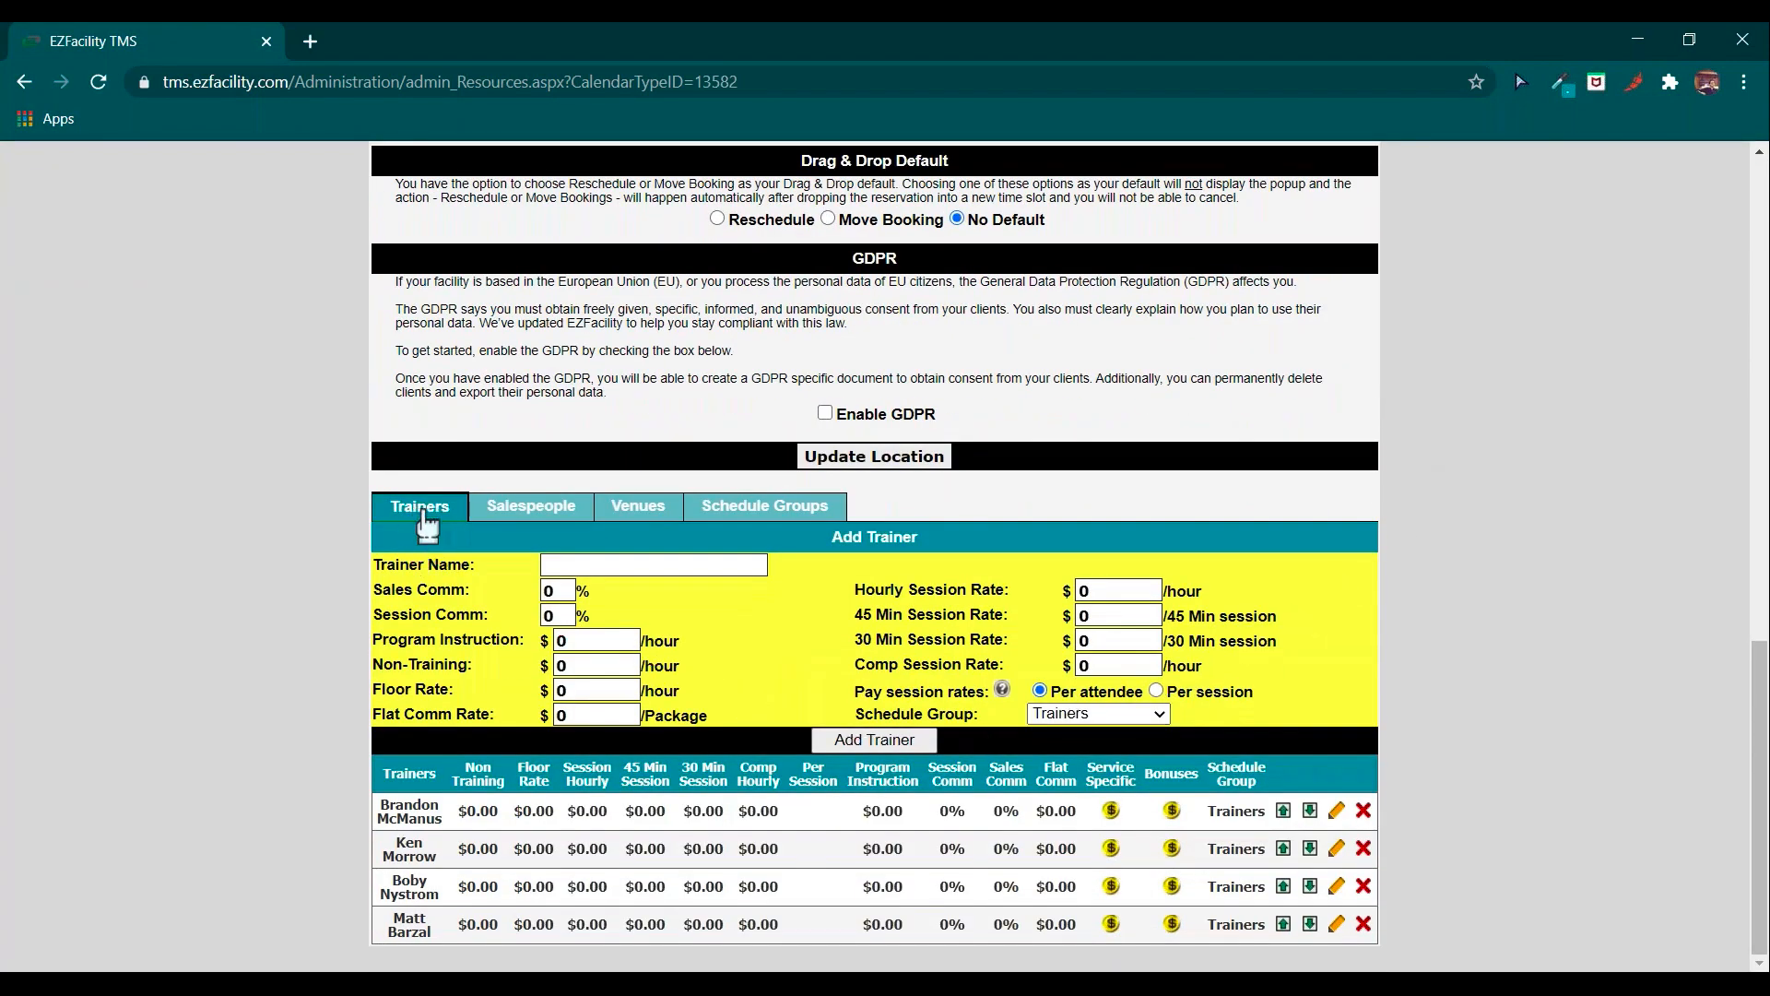
Show the location's schedule groups and fill in Trainers as the new schedule group name.
click(424, 518)
click(761, 513)
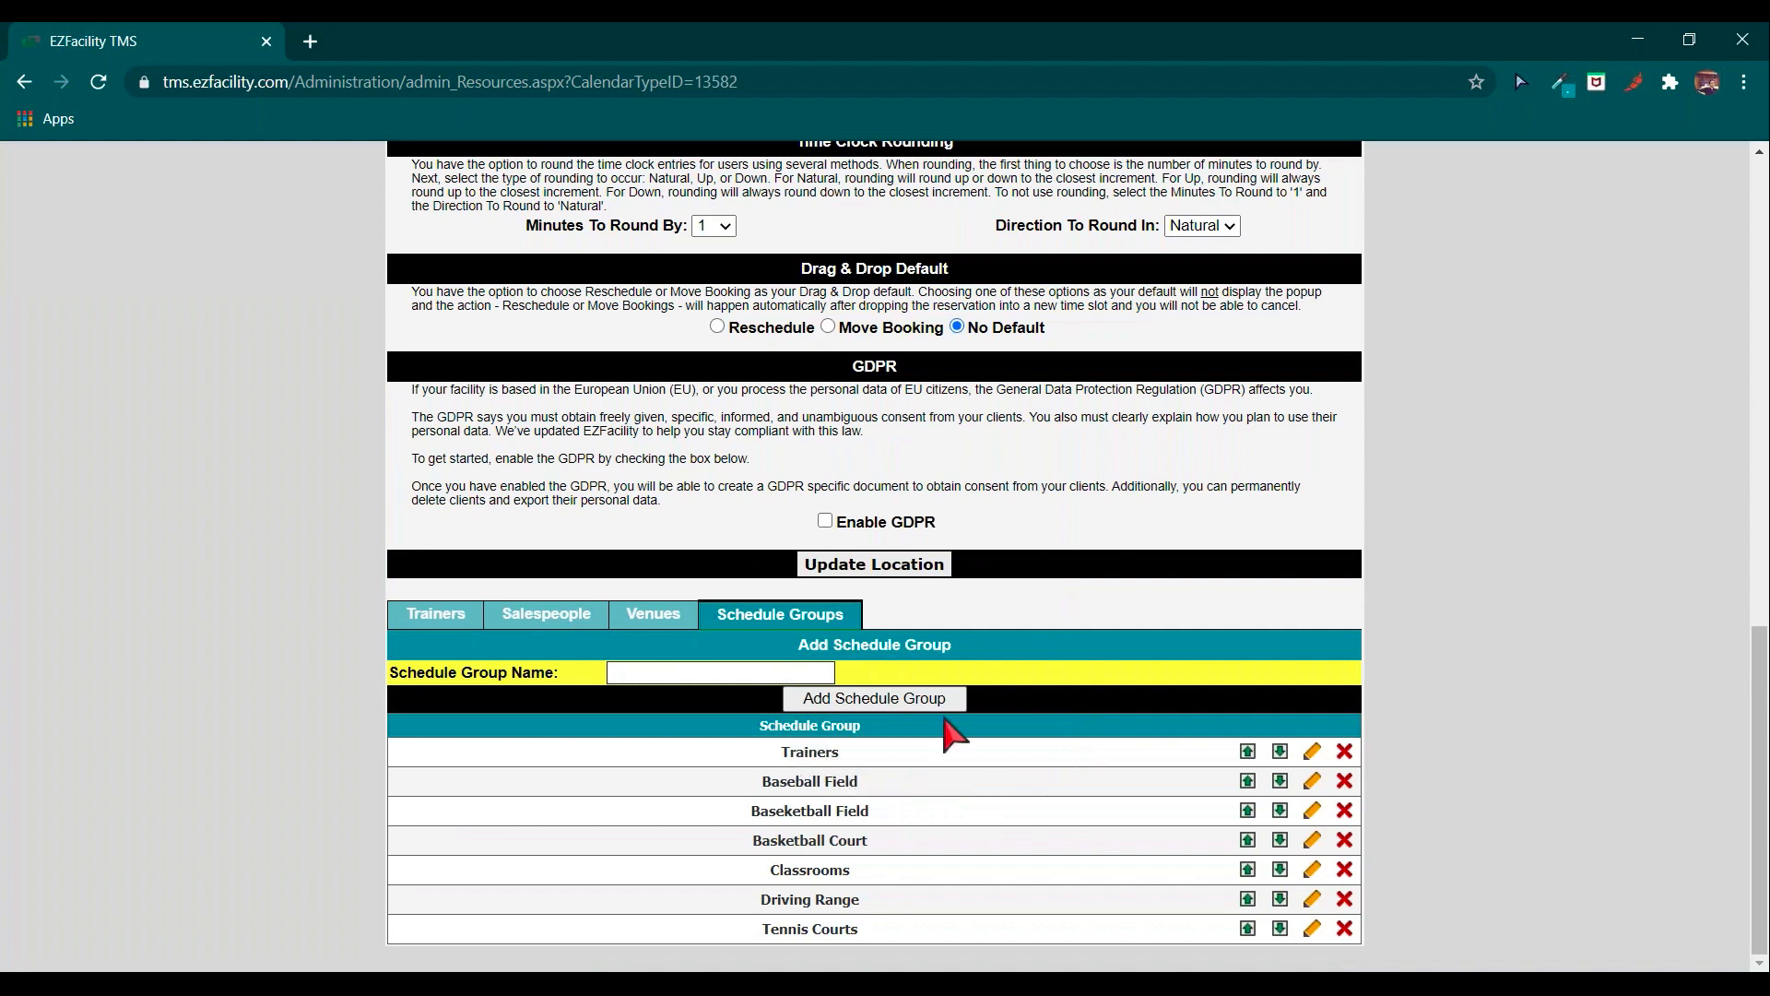
triple_click(857, 648)
click(742, 674)
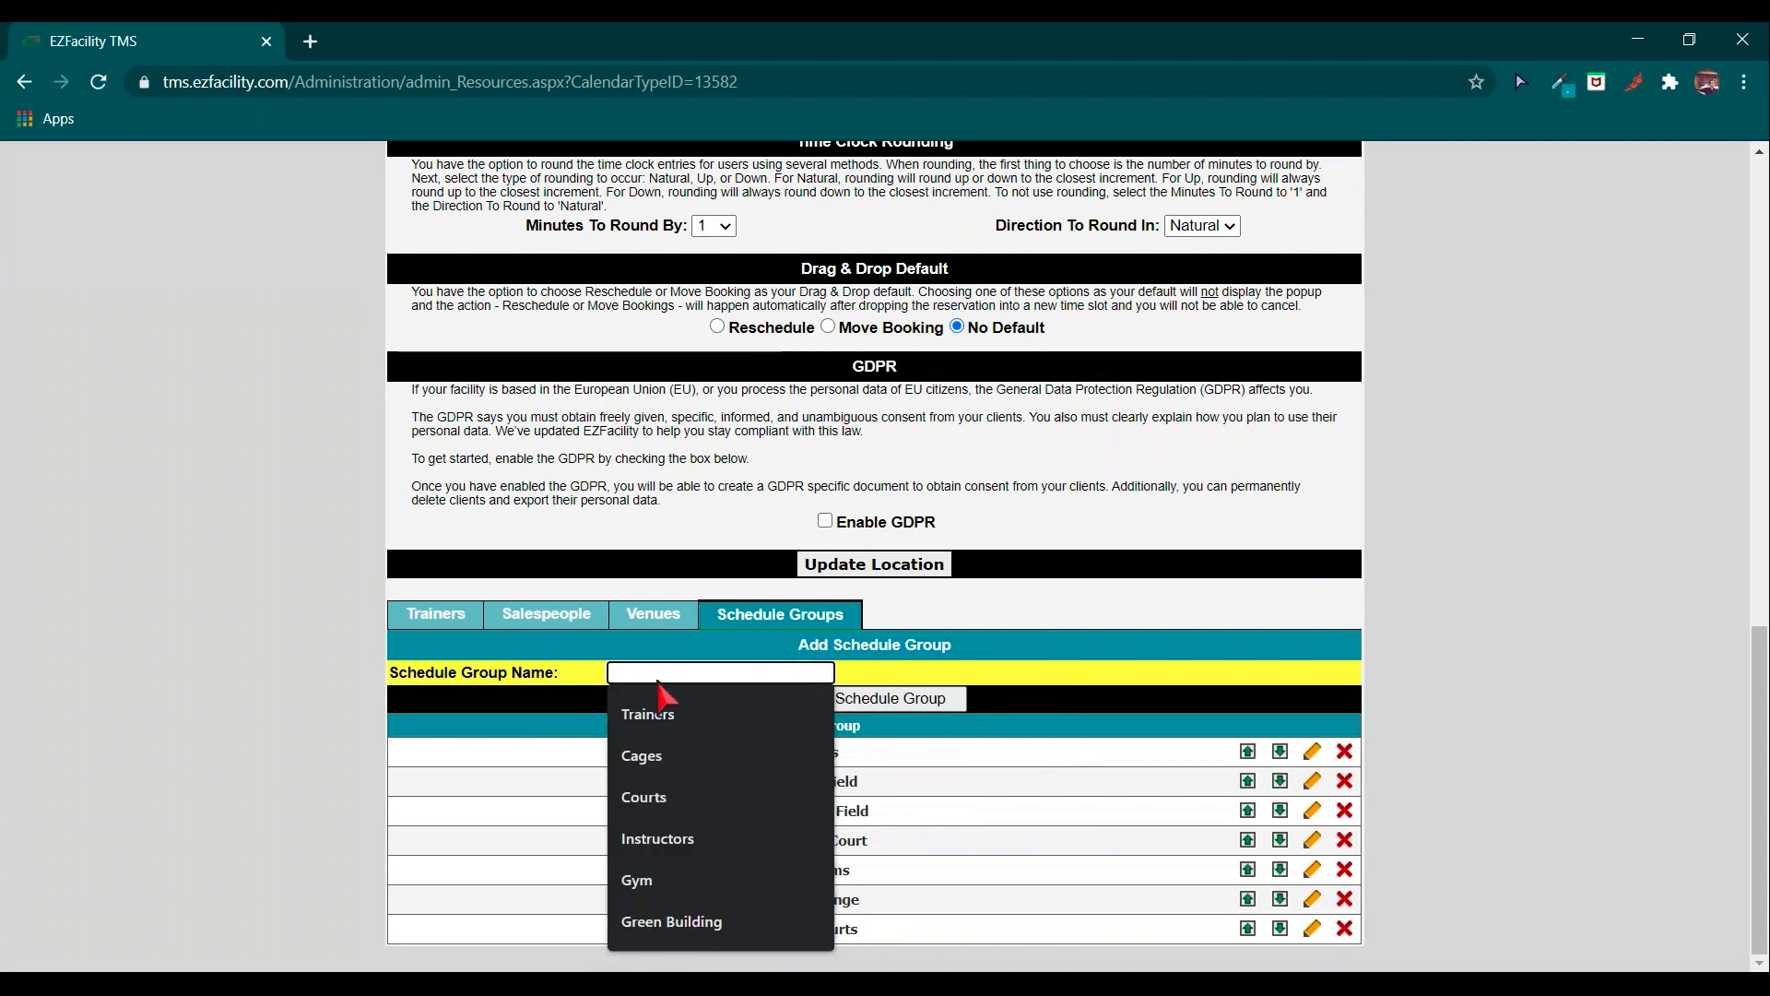
click(676, 708)
double_click(806, 754)
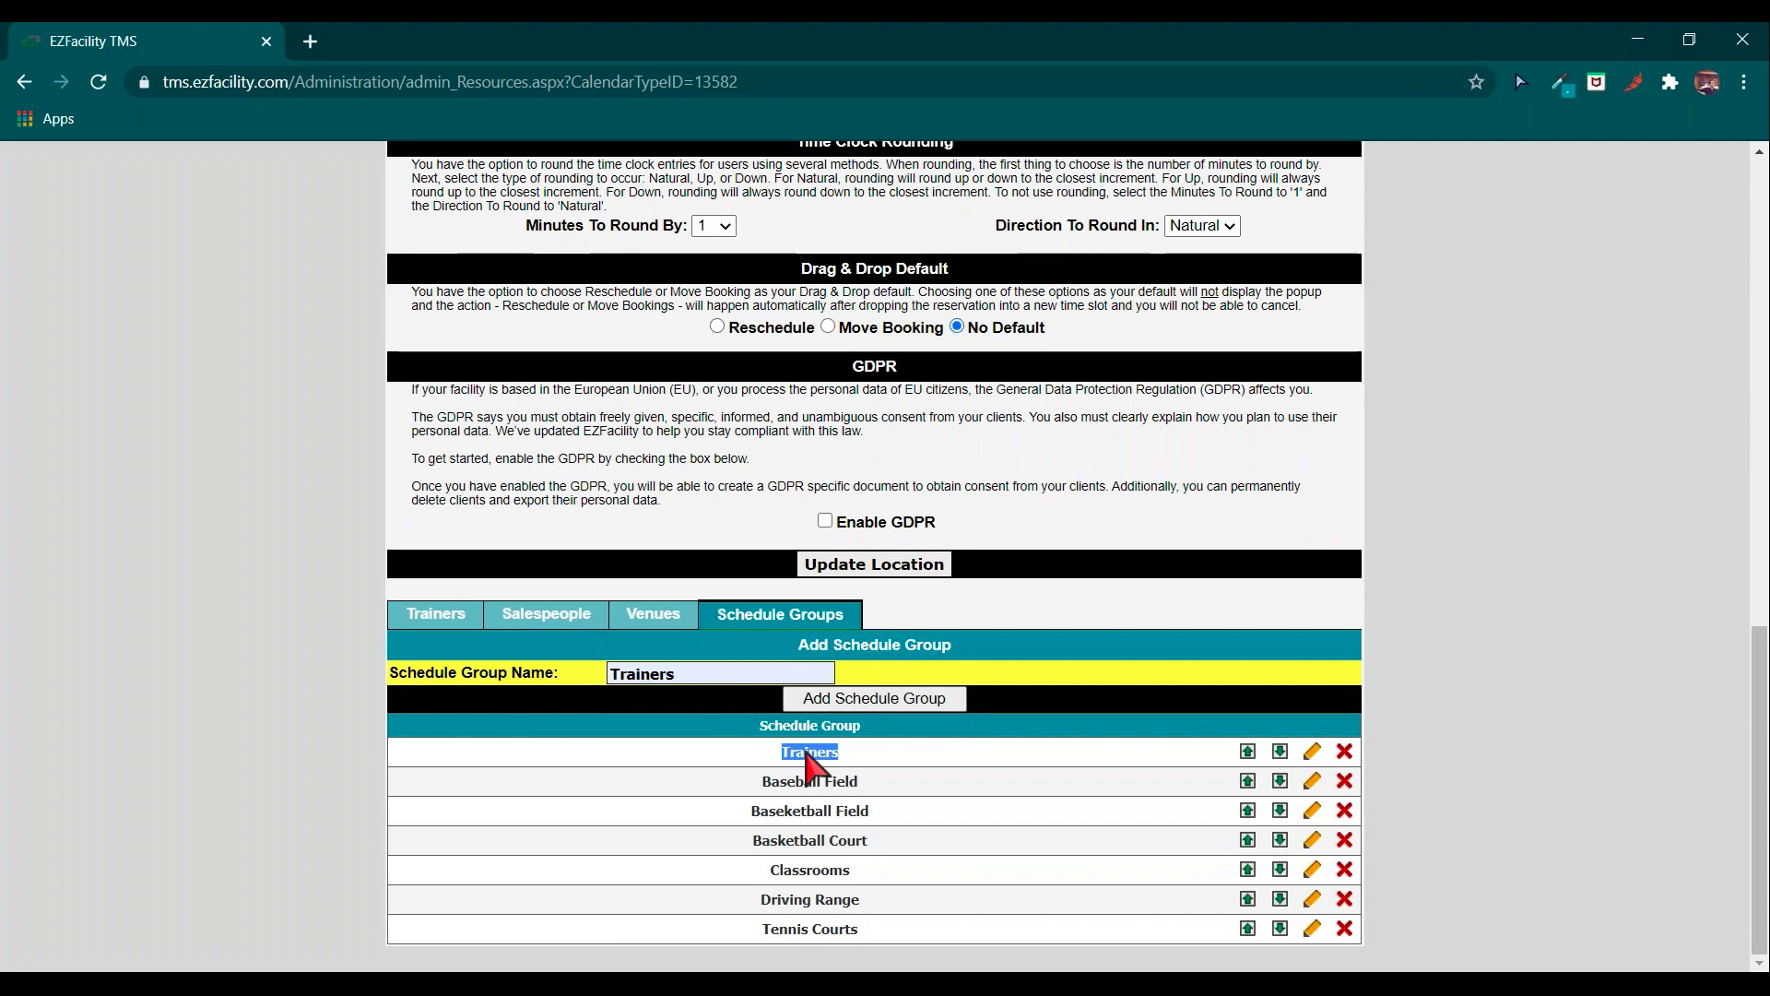
Review the schedule group assignments of the trainers and the venues, including the two tennis courts.
click(436, 616)
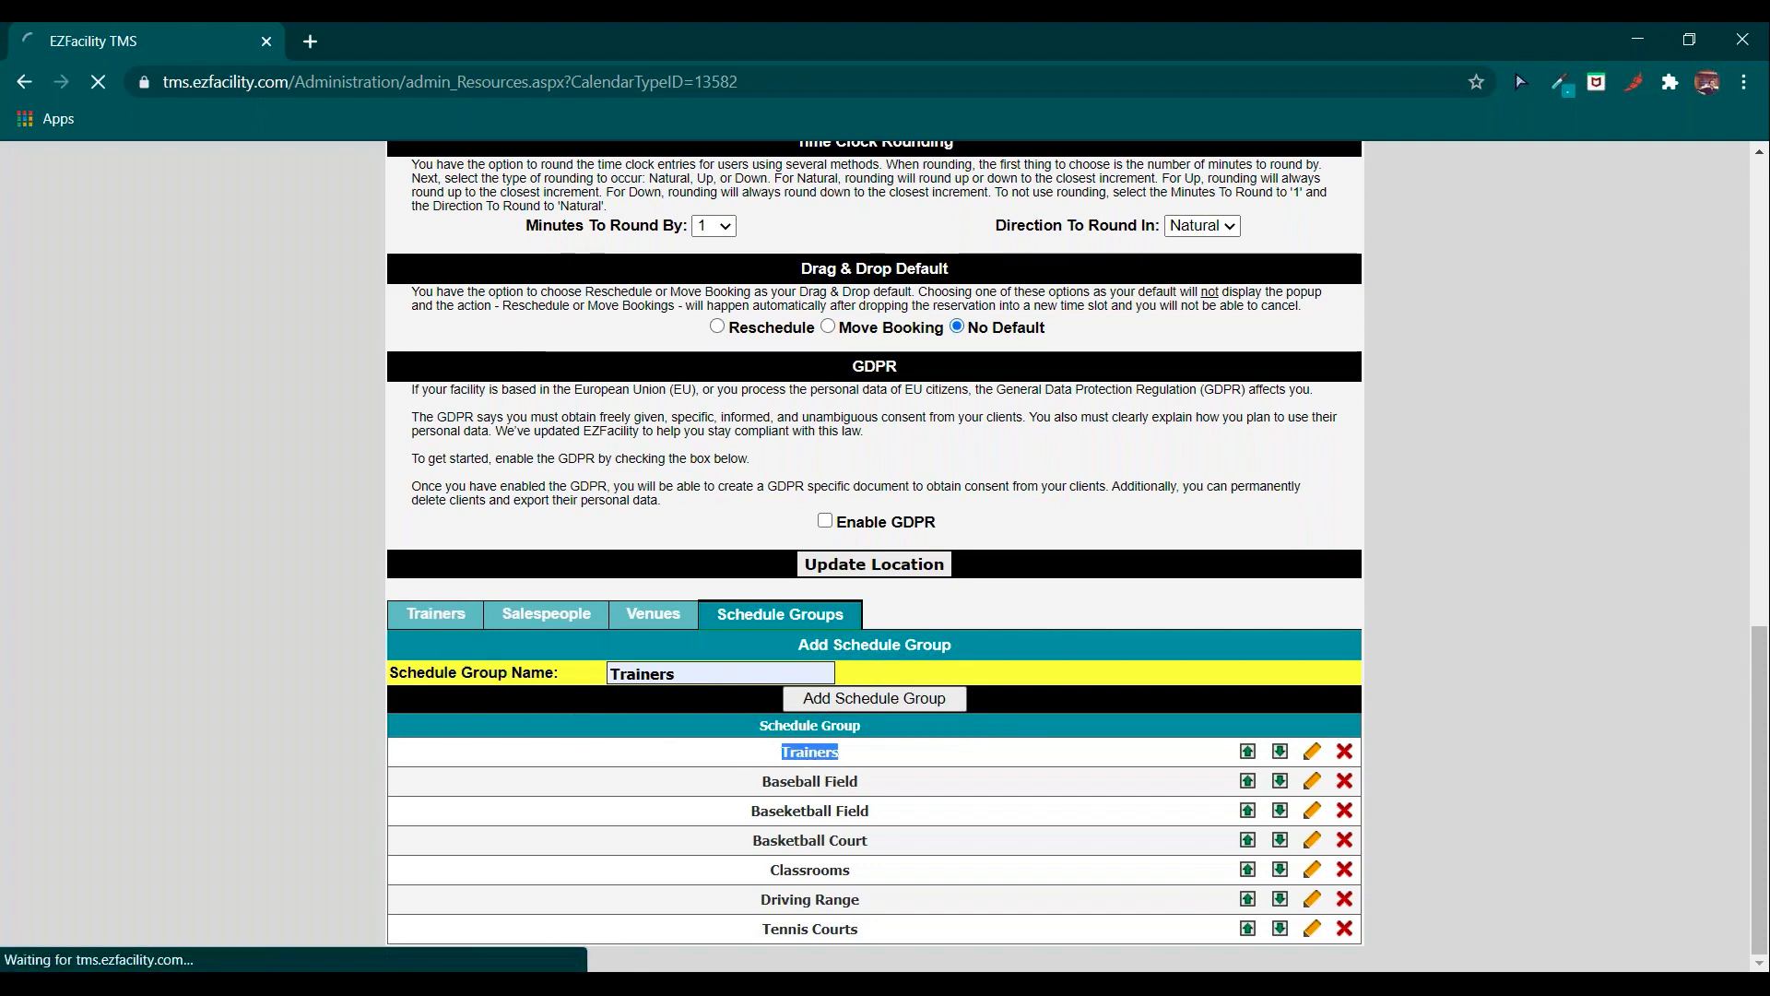
scroll(766, 732, down, 1)
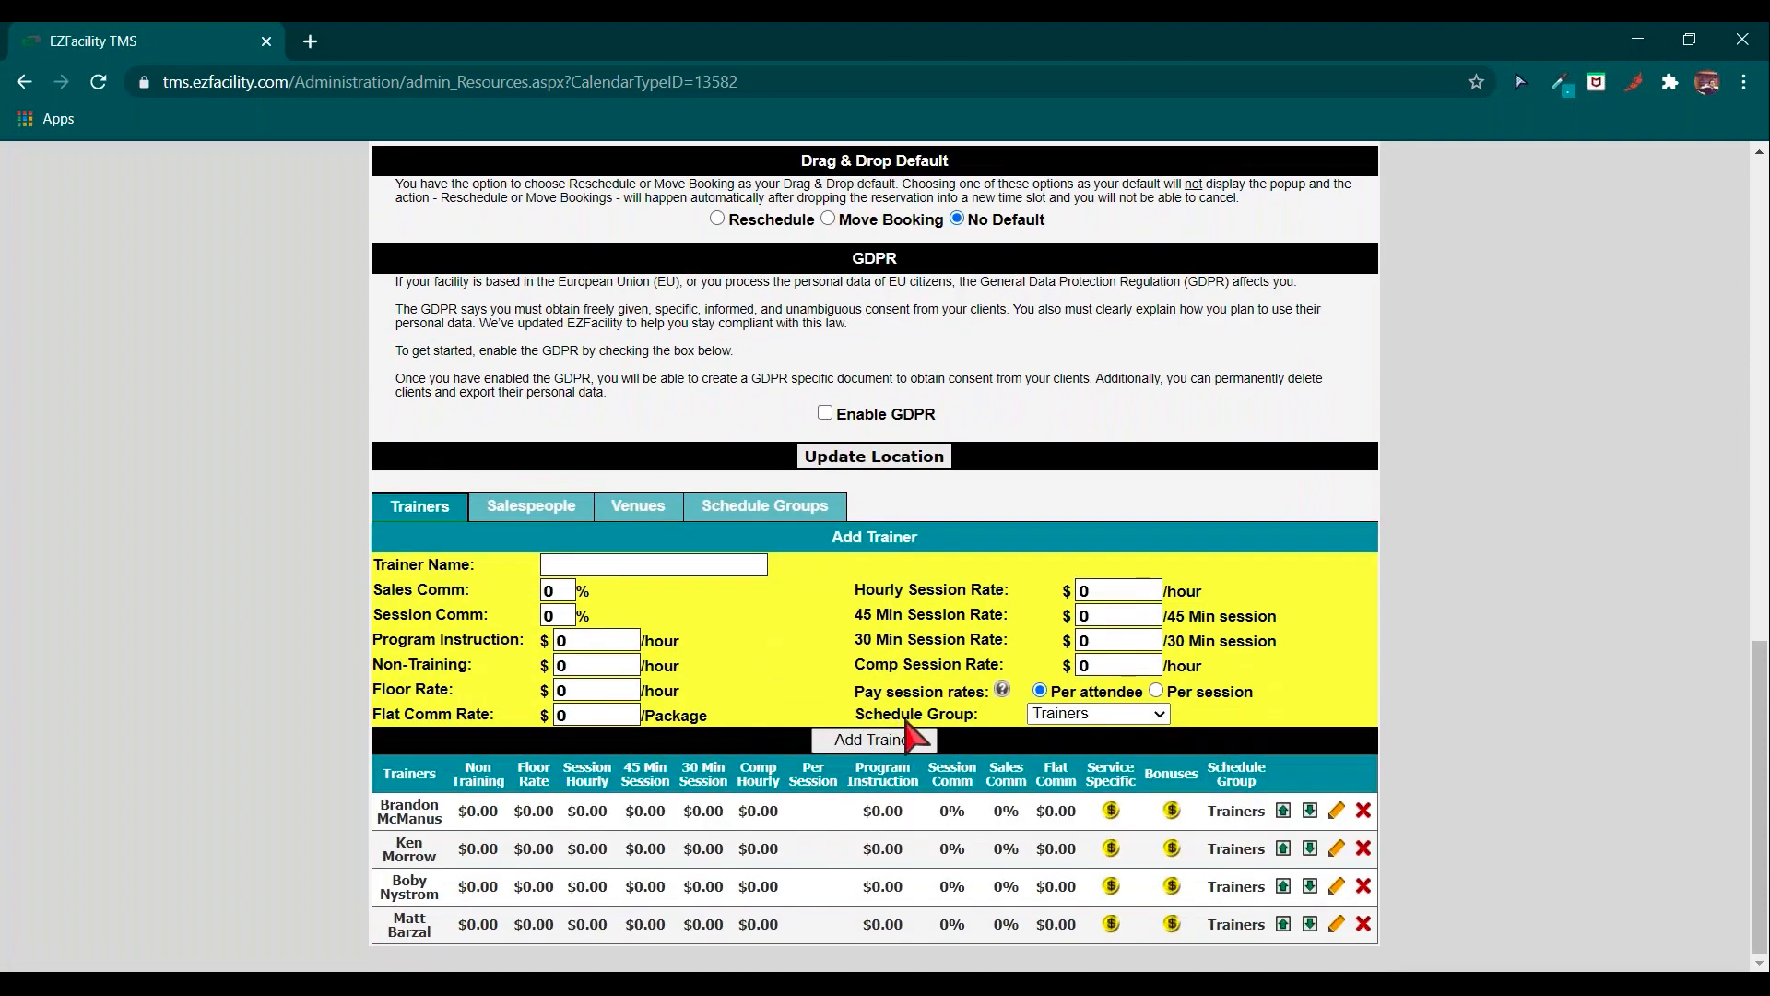
triple_click(907, 715)
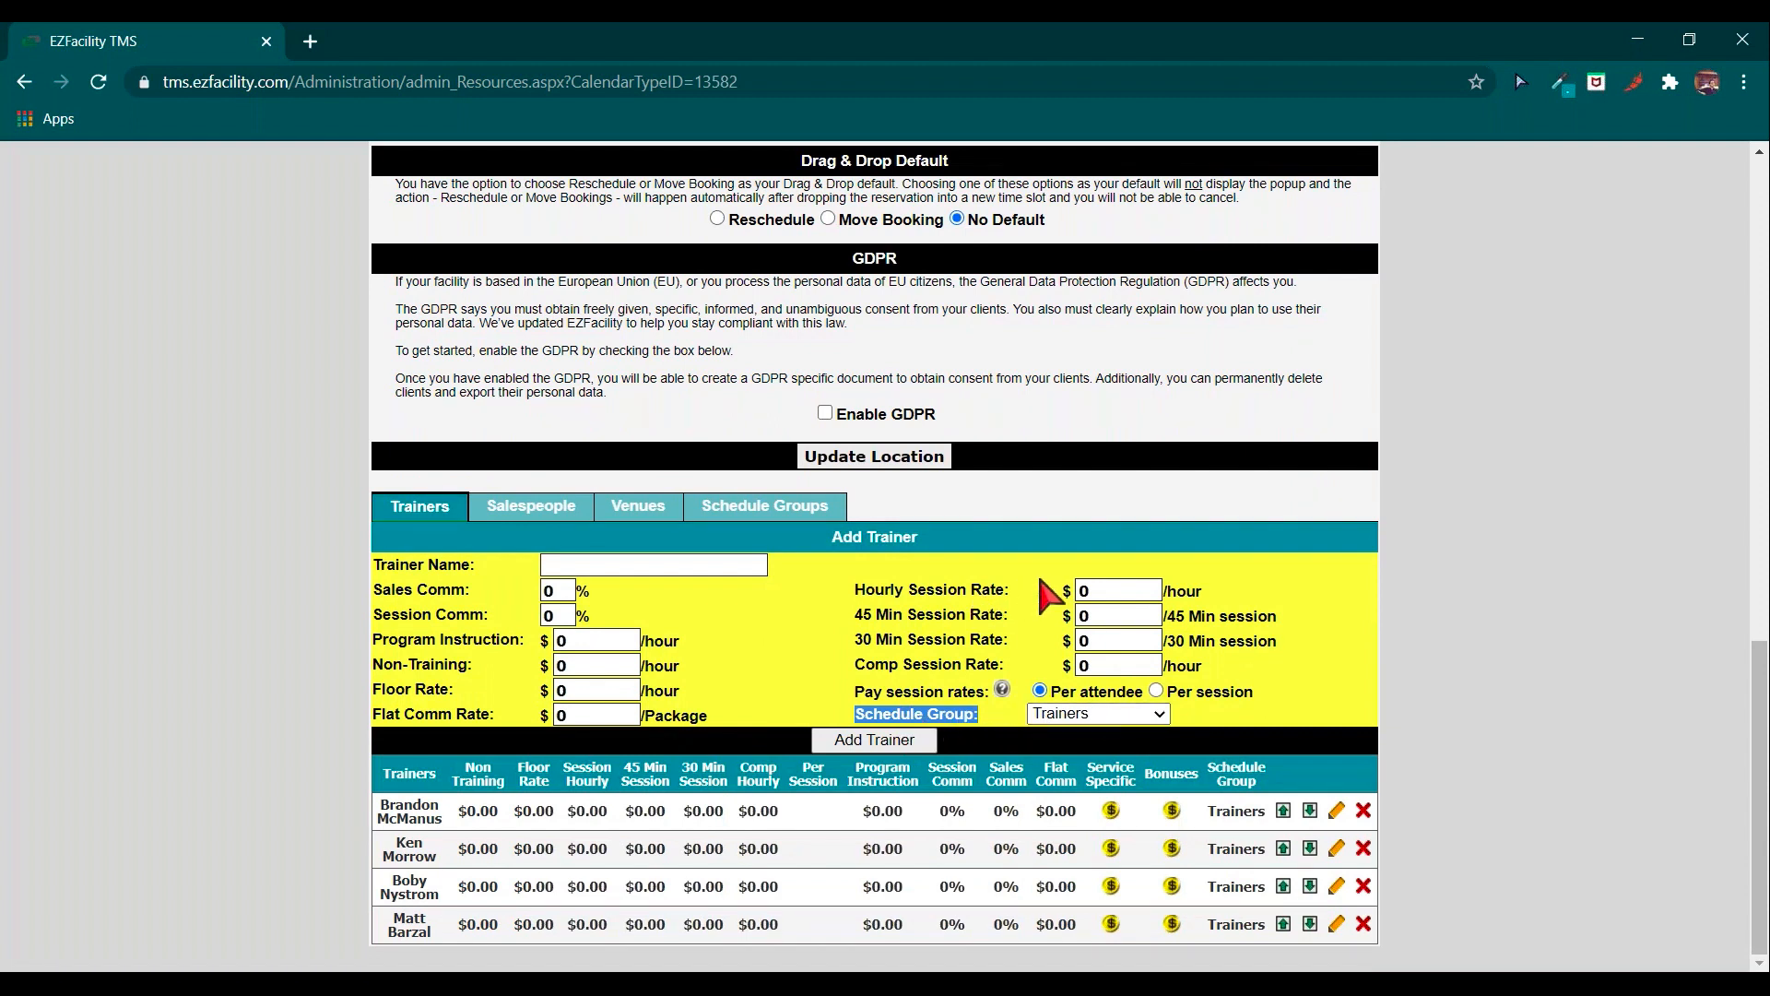
click(646, 507)
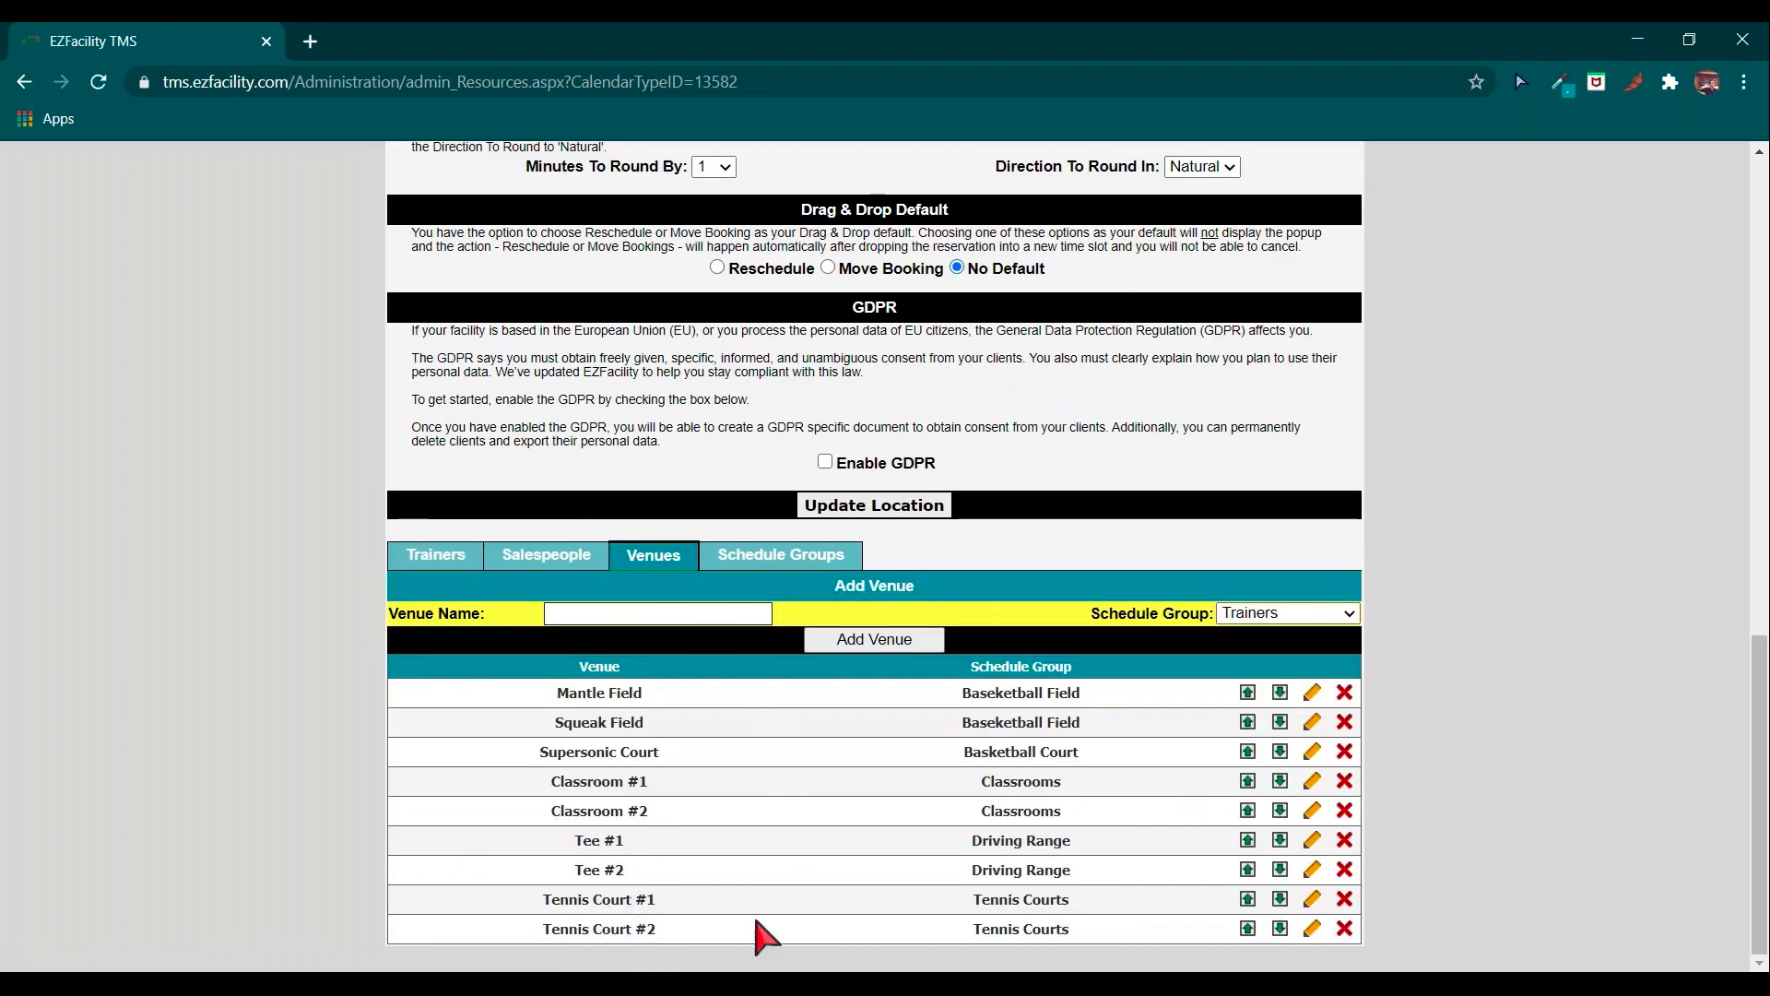
triple_click(1021, 669)
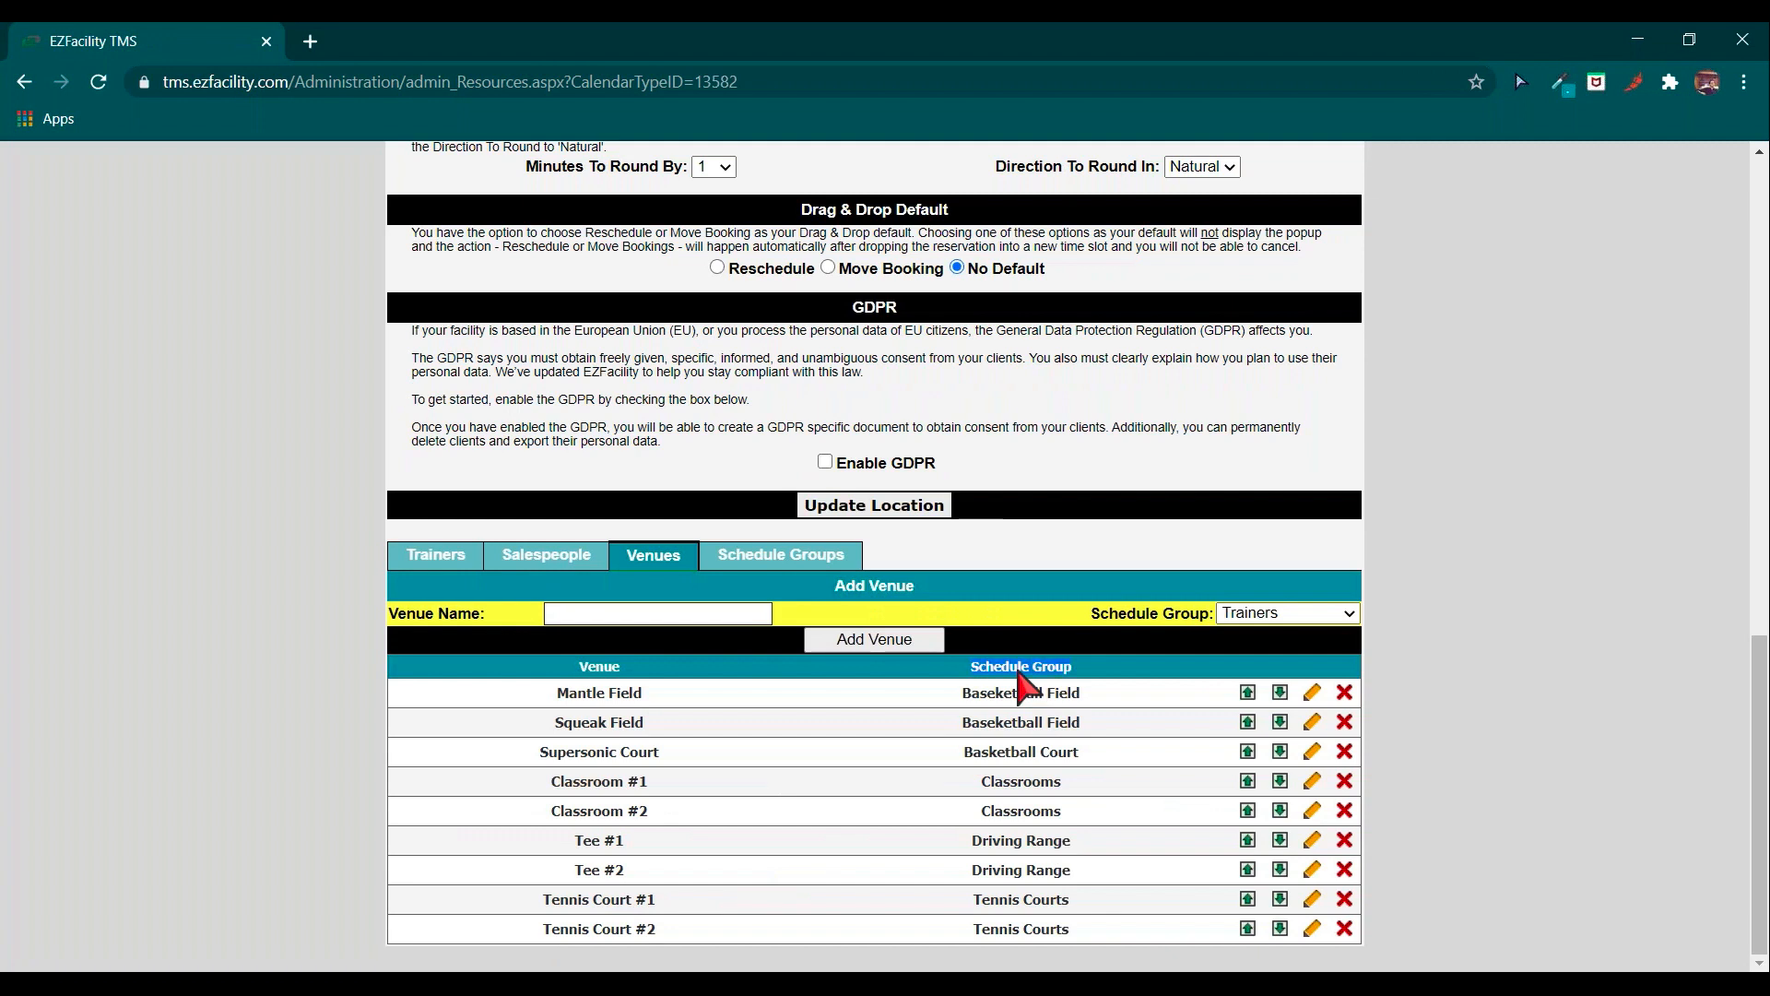
drag(978, 902, 1074, 942)
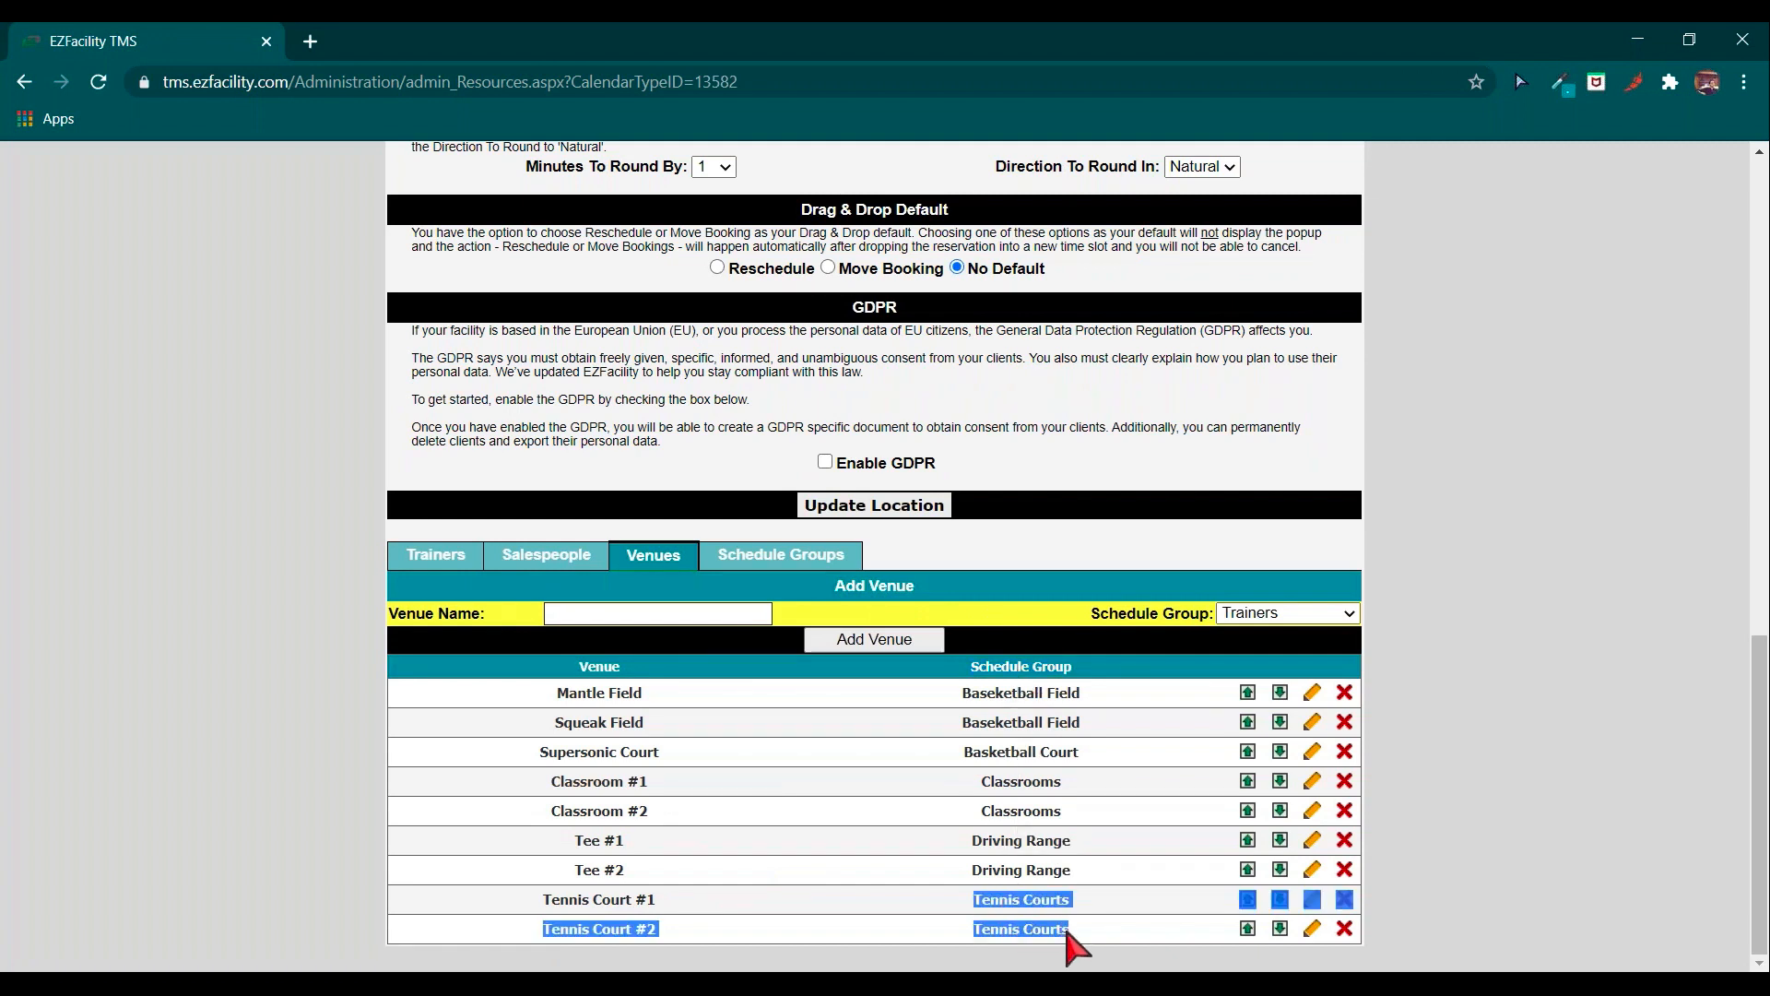
click(1117, 917)
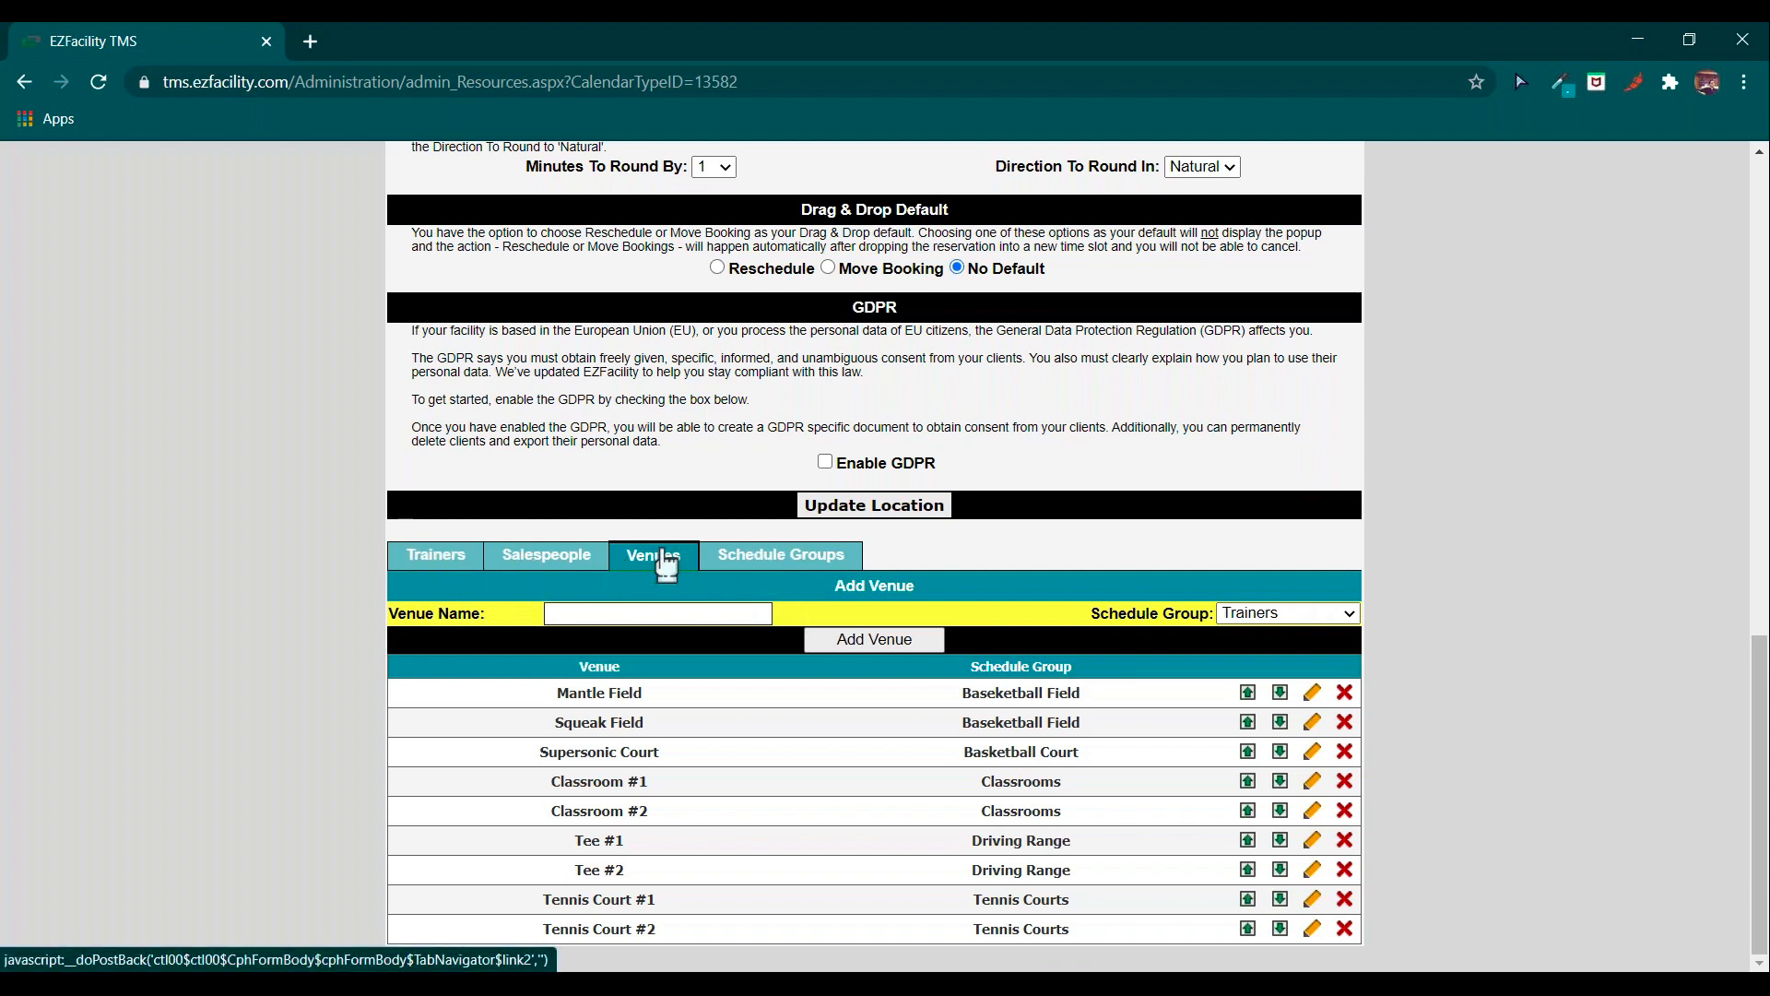
Move the Tennis Courts schedule group above Driving Range and view the new order on the daily schedule.
click(782, 559)
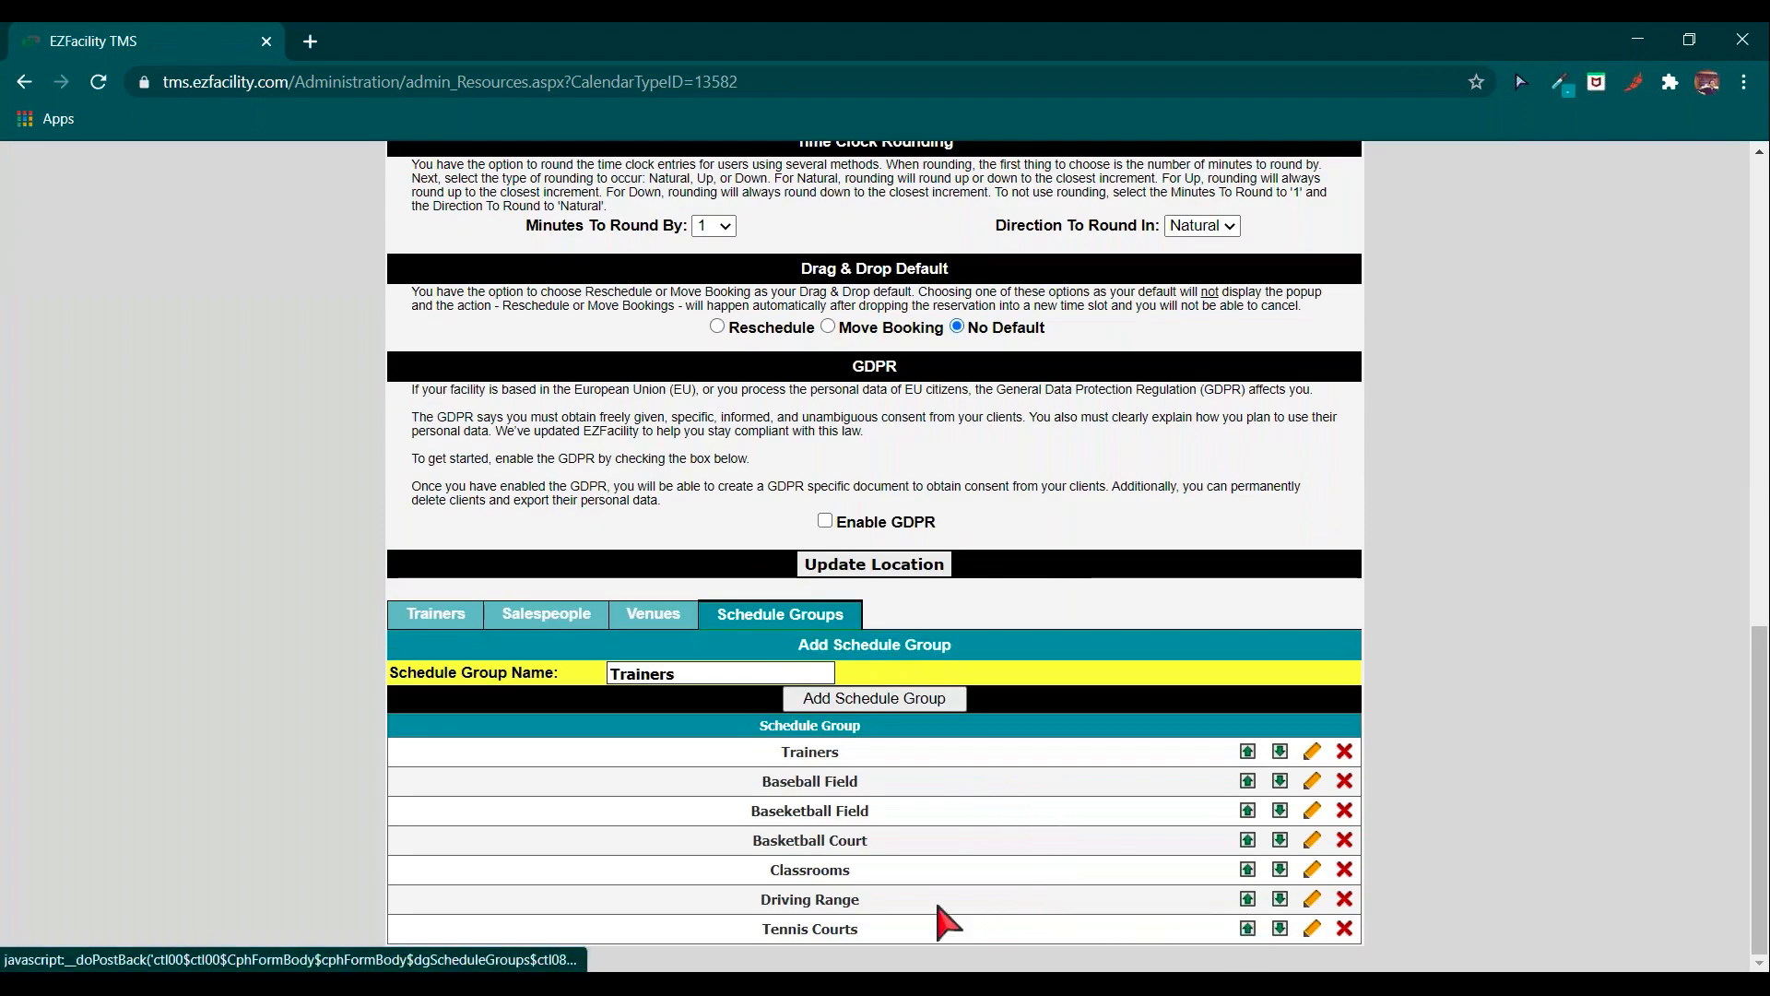
click(1247, 929)
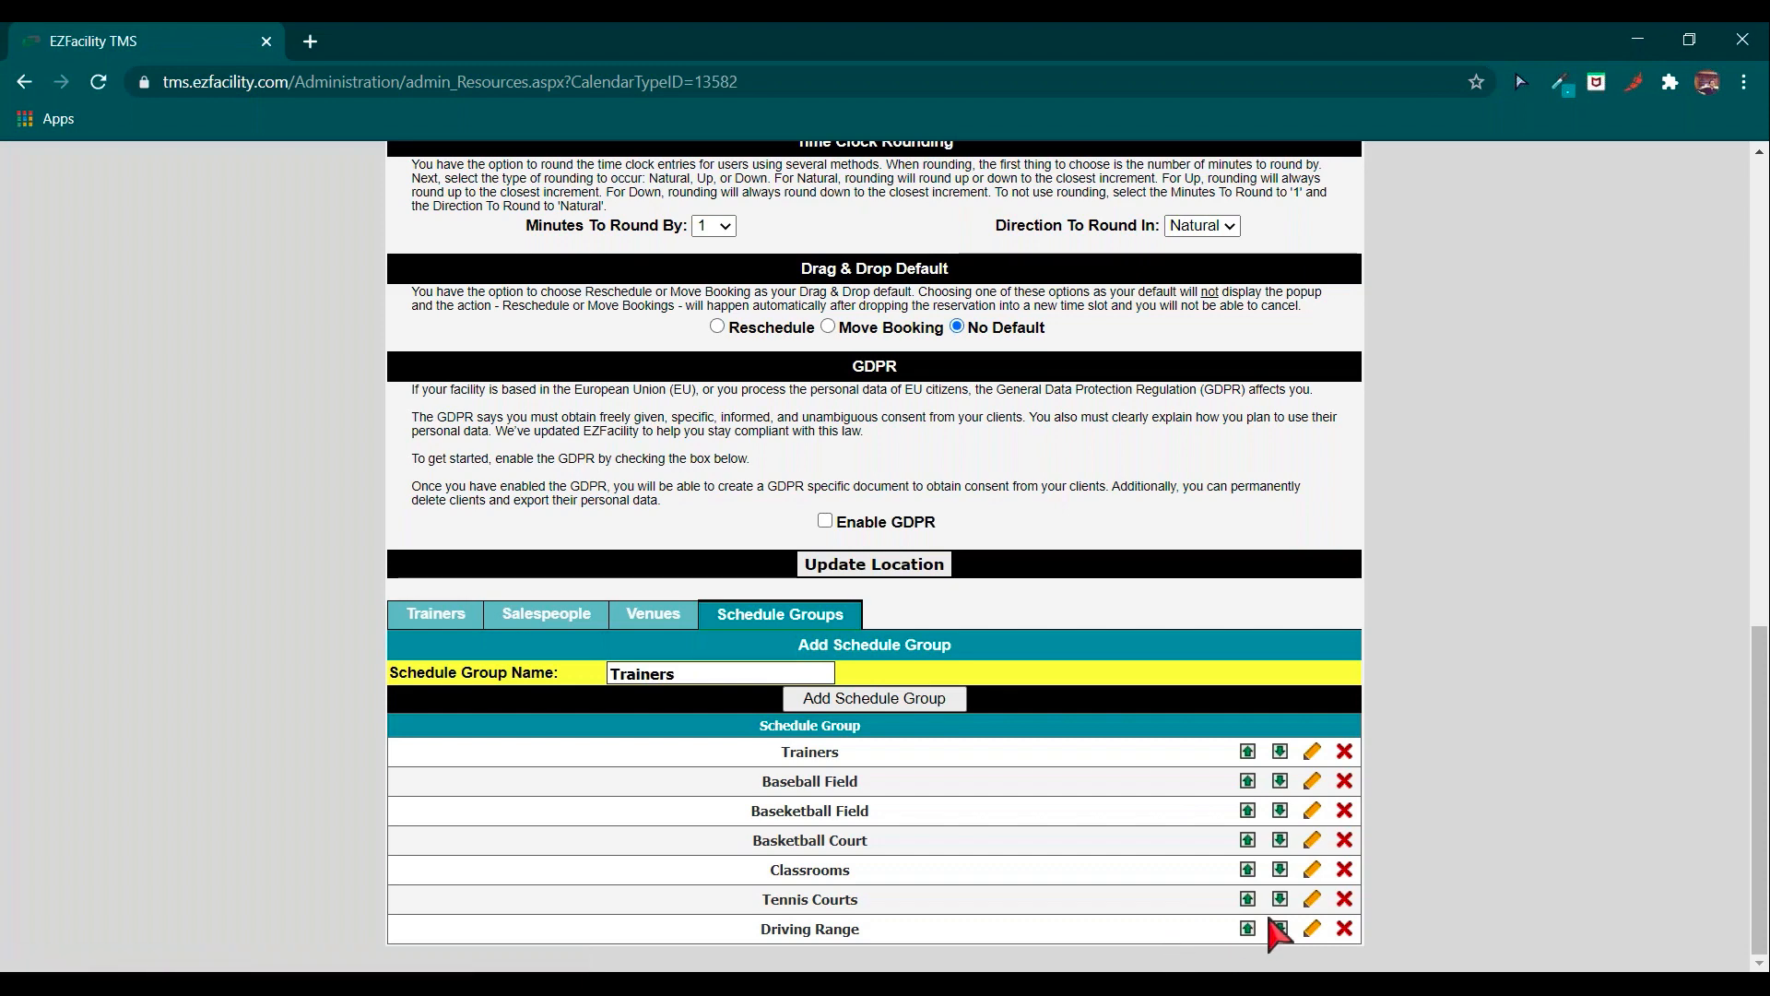
click(1280, 931)
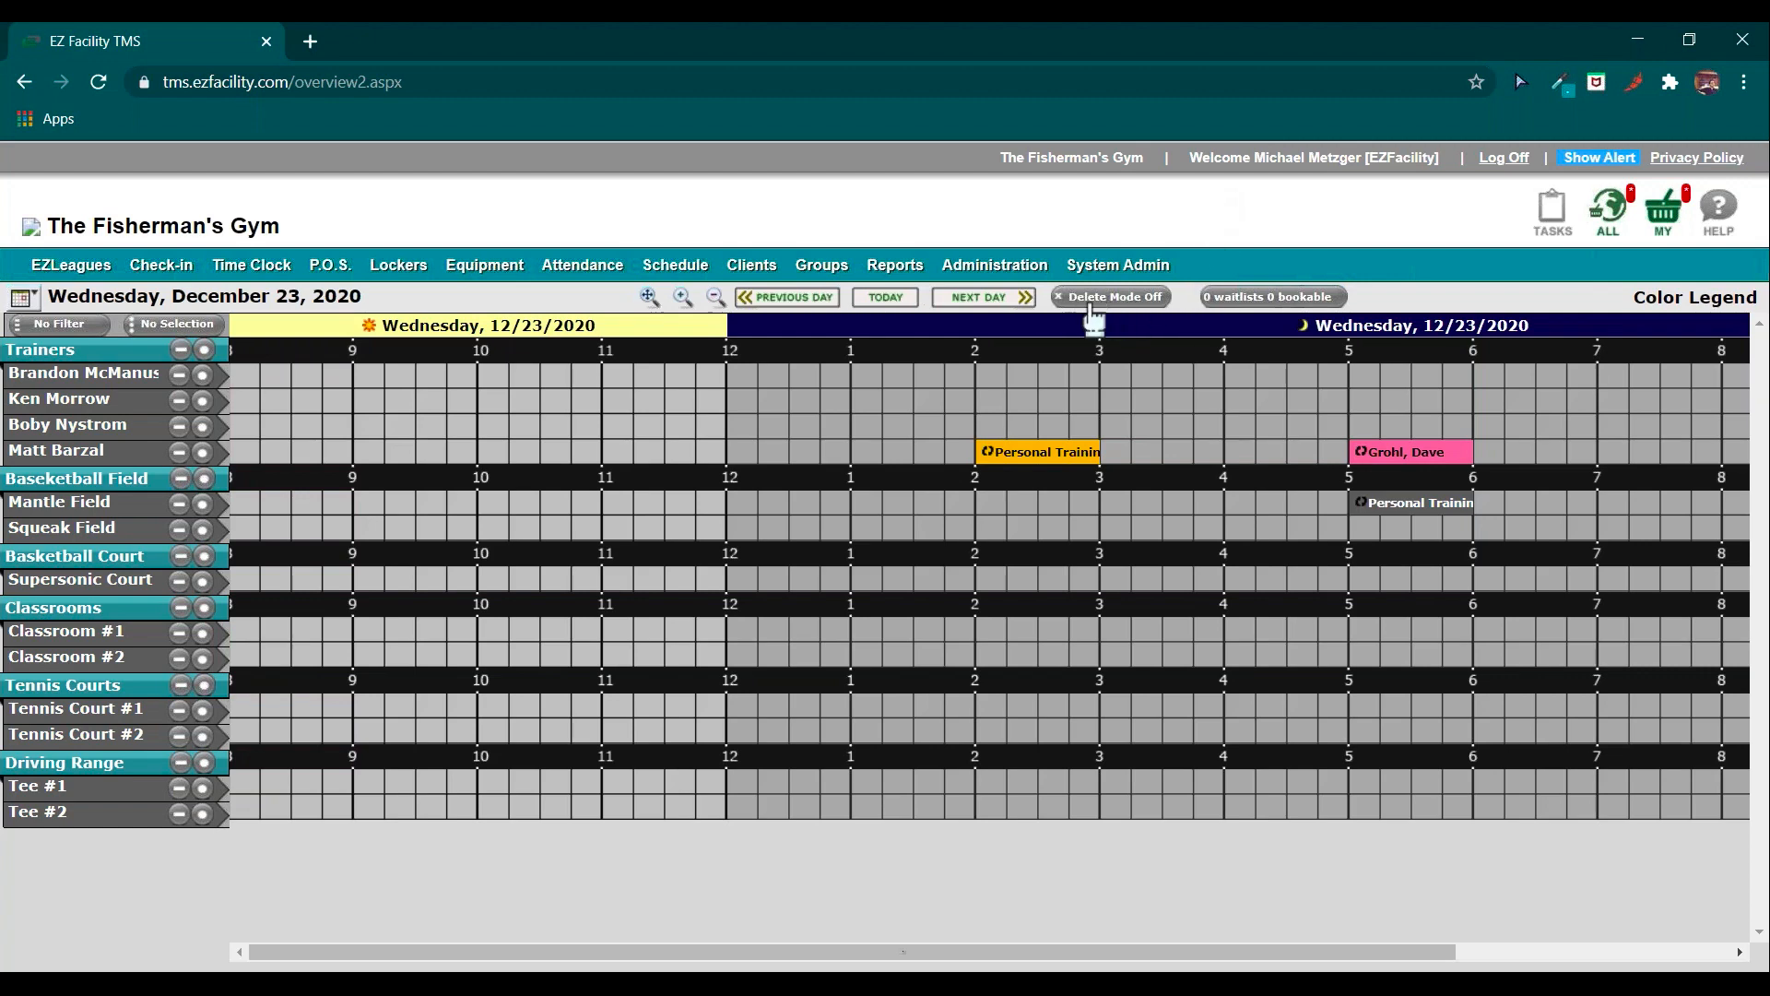
Delete the entire recurring series of the 2:00 PM to 3:00 PM Personal Training reservation using delete mode.
click(1112, 305)
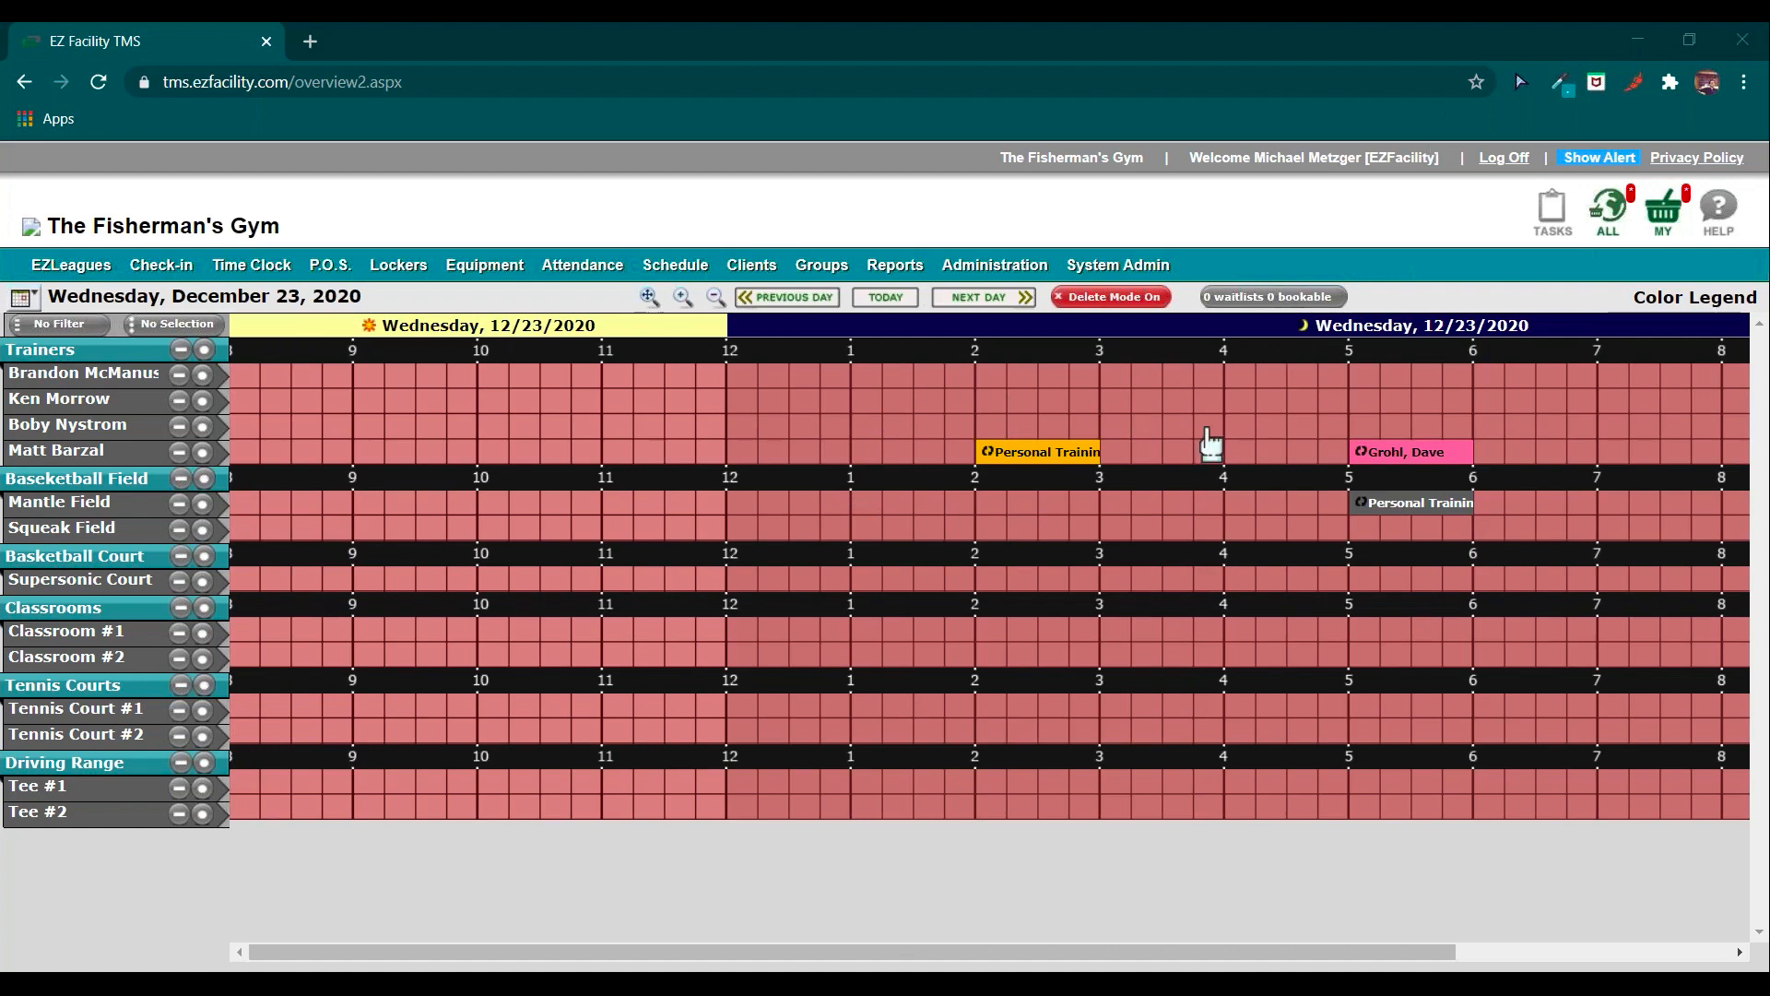
mouse_move(1017, 461)
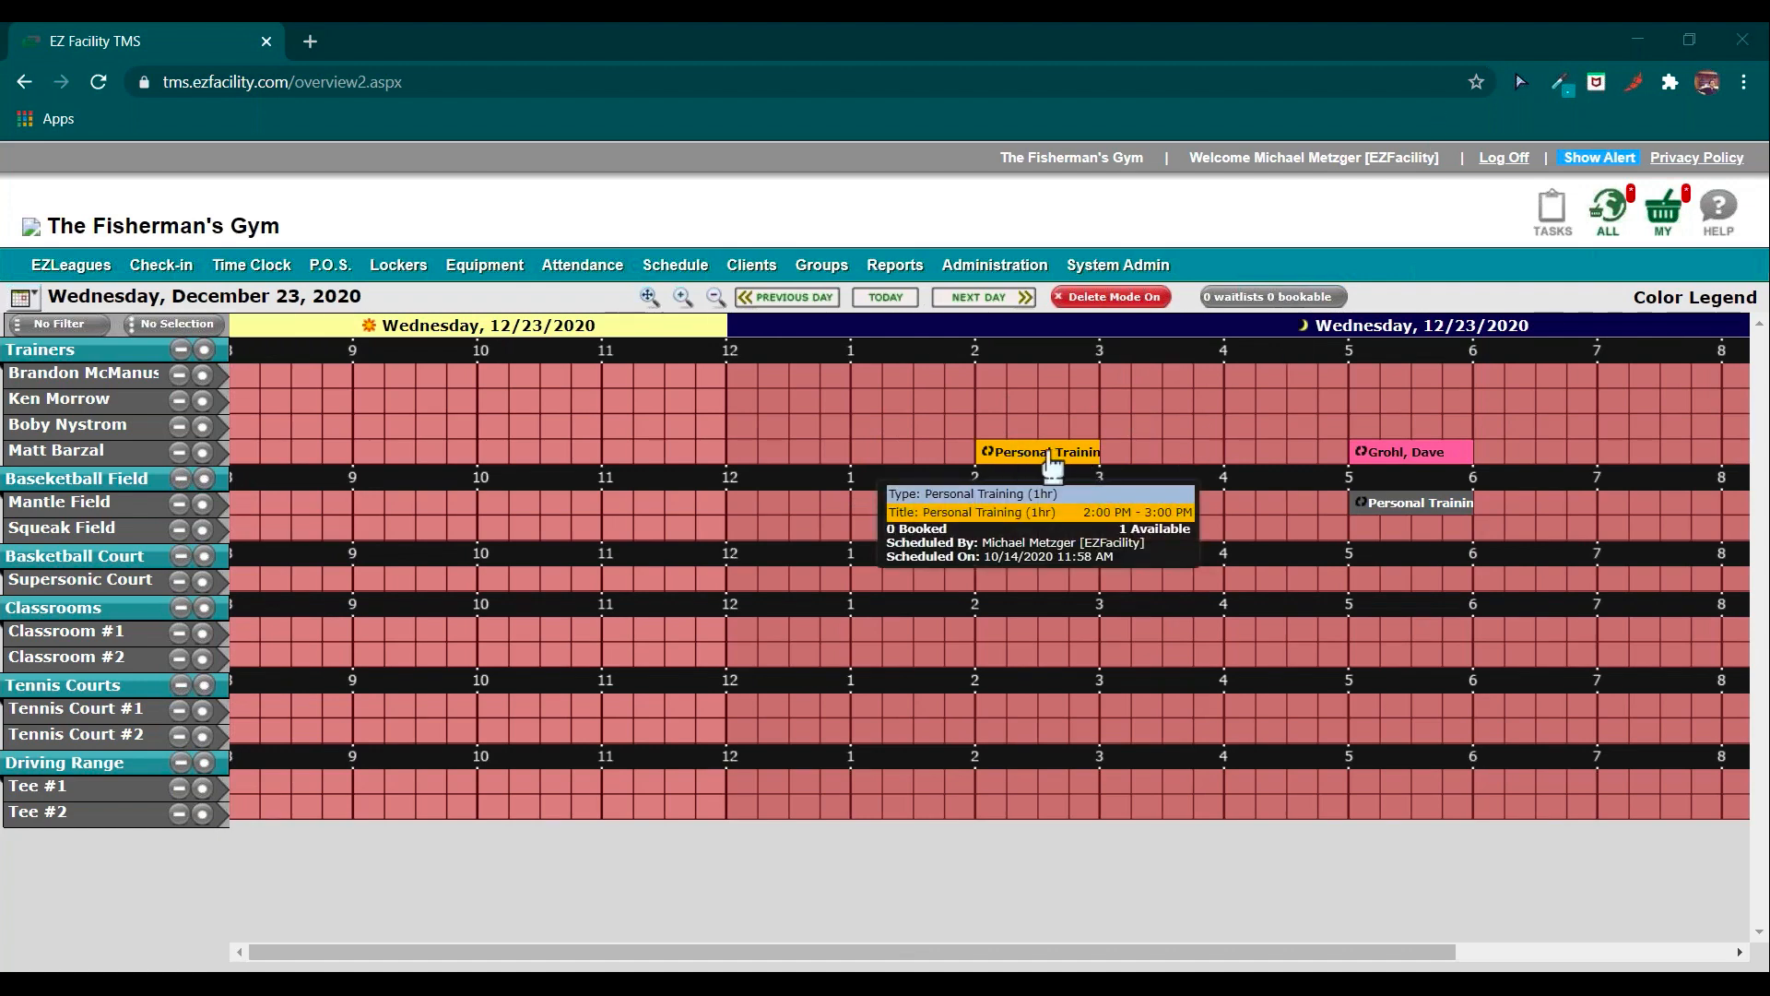
click(1042, 458)
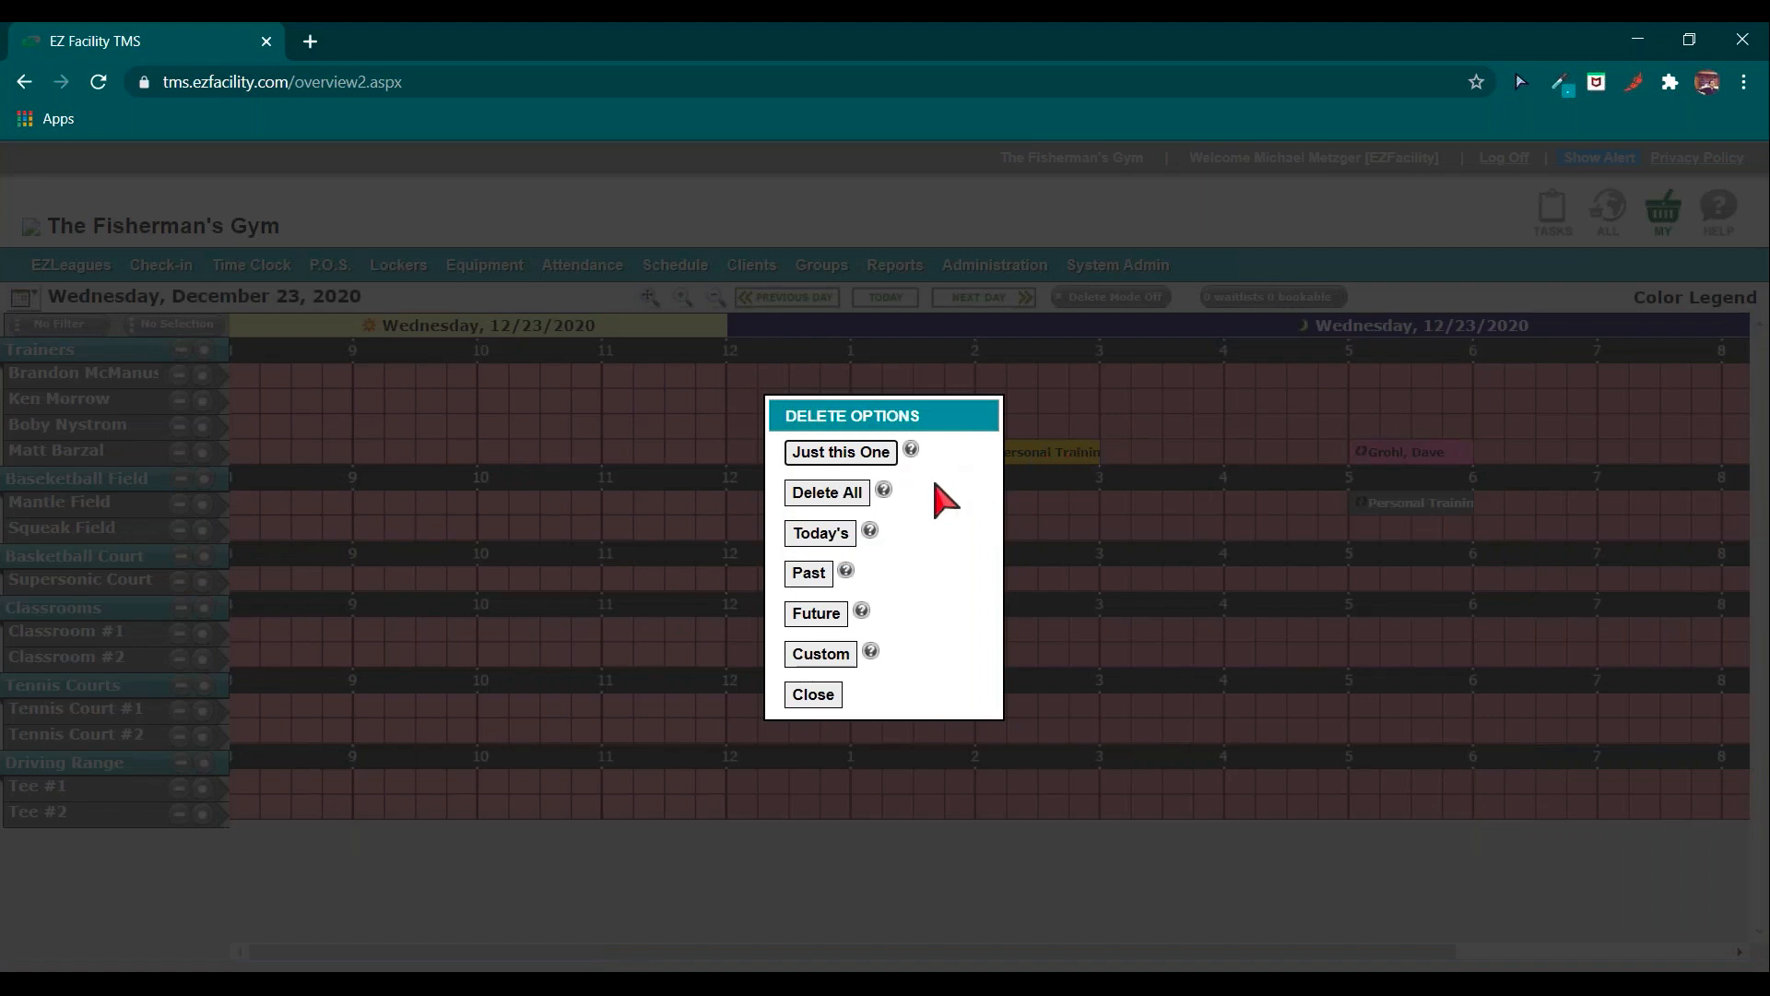
click(846, 495)
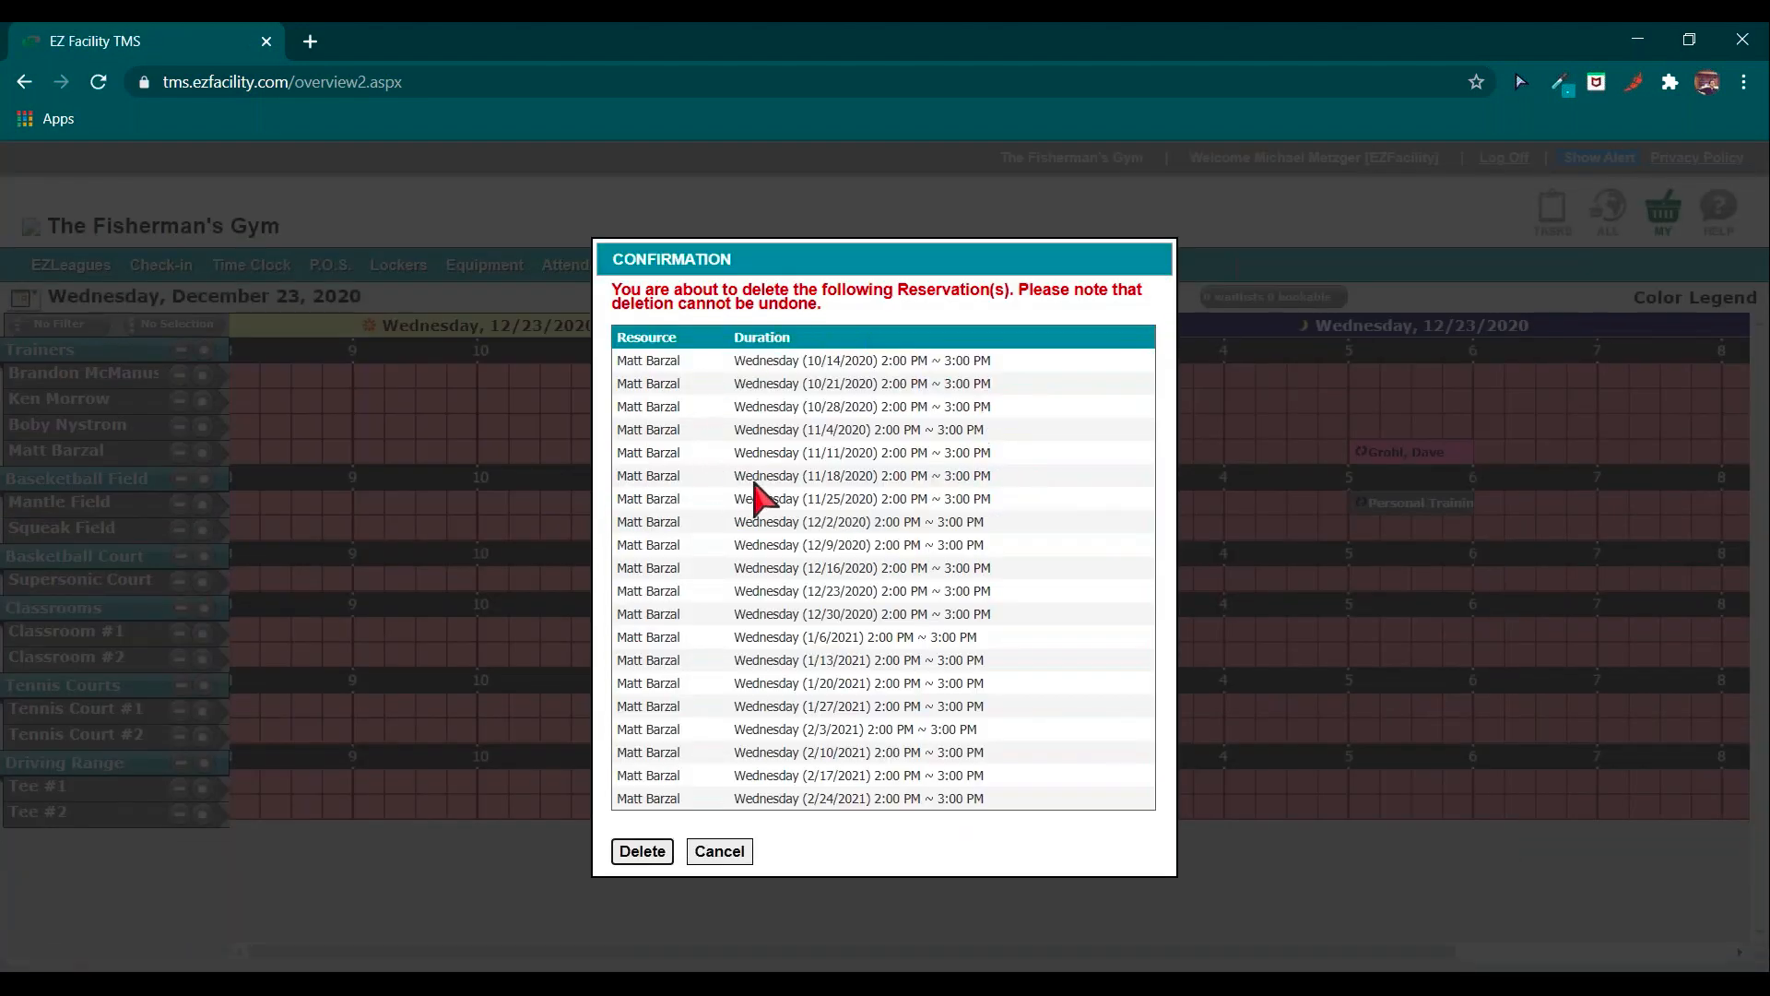
click(641, 852)
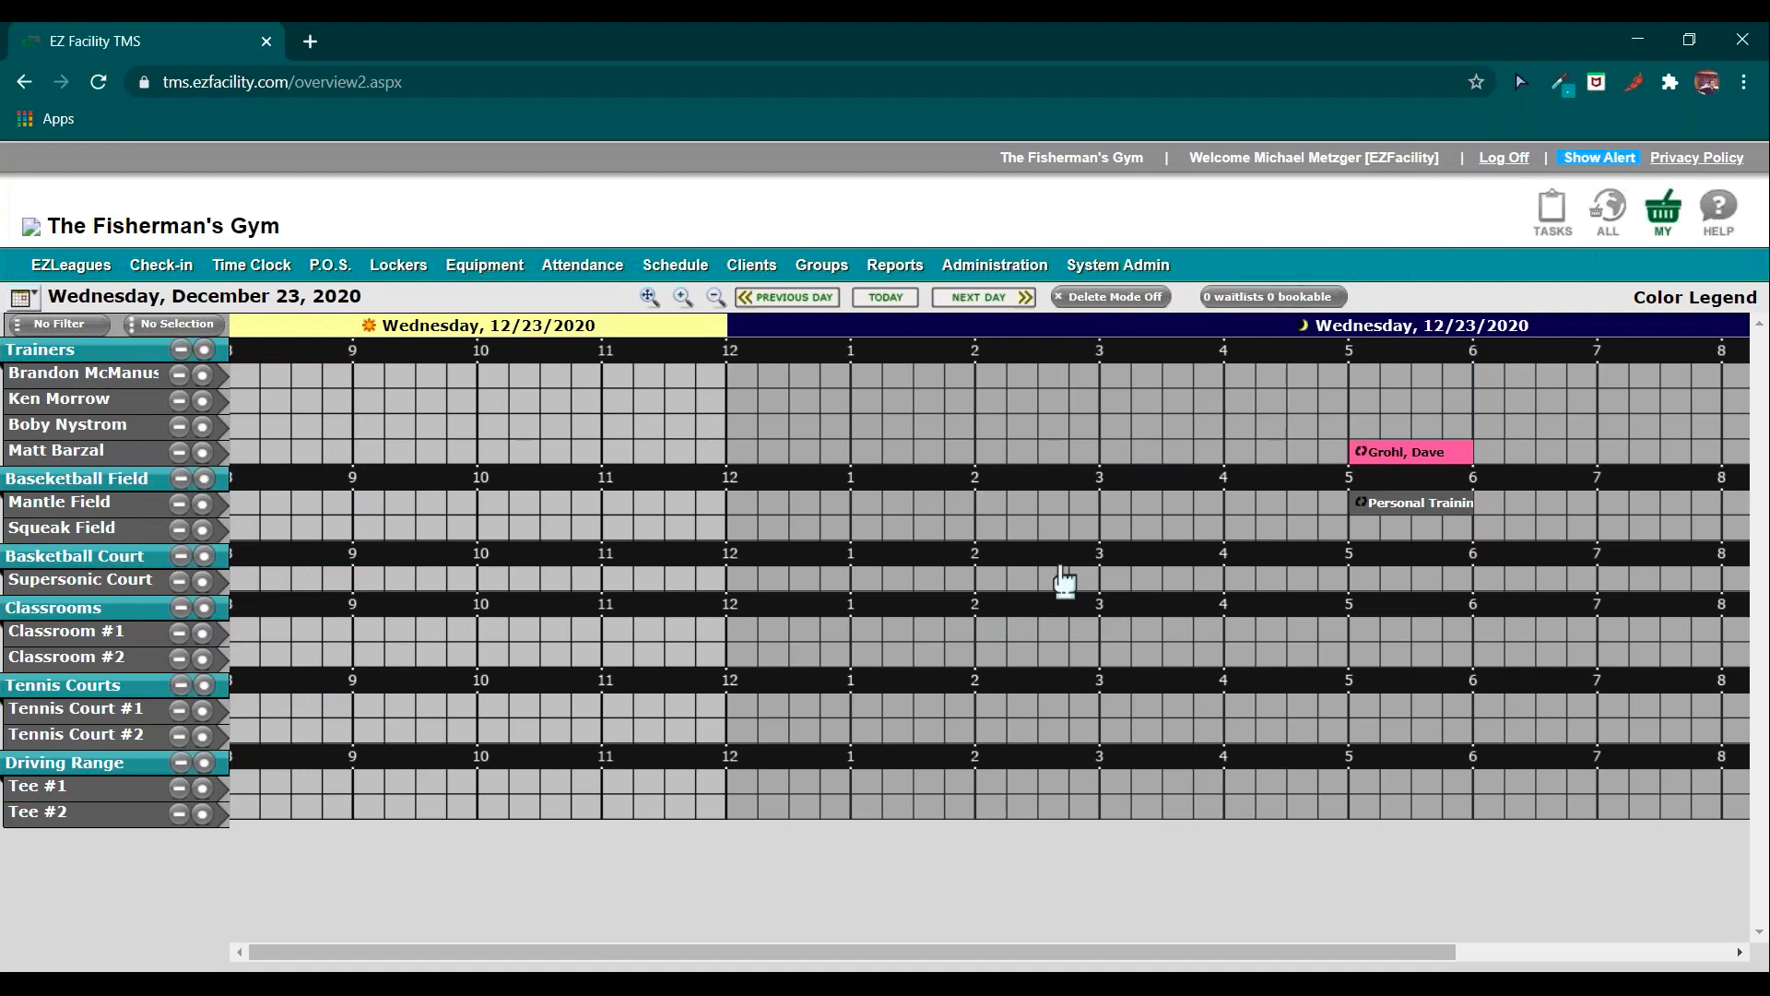
Open the delete options for the 5:00 PM reservation, read the help for Just this One, Delete All and Today's, and close without deleting.
click(1117, 299)
click(1394, 481)
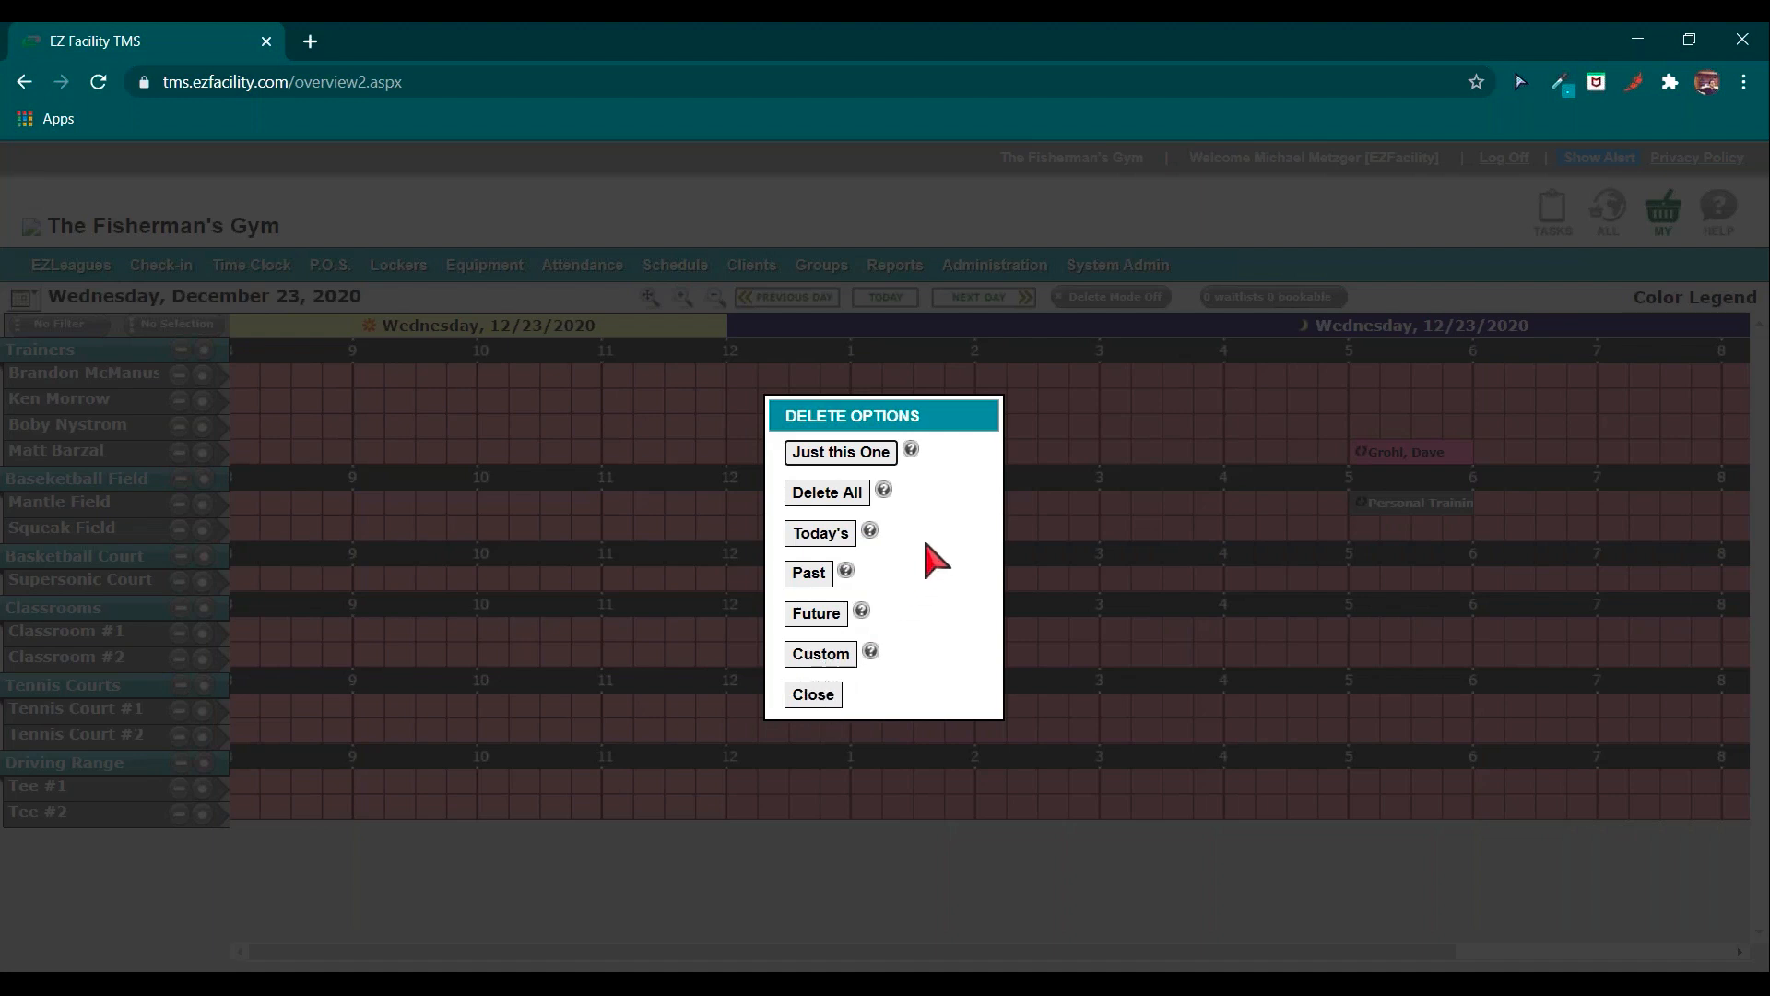
click(911, 450)
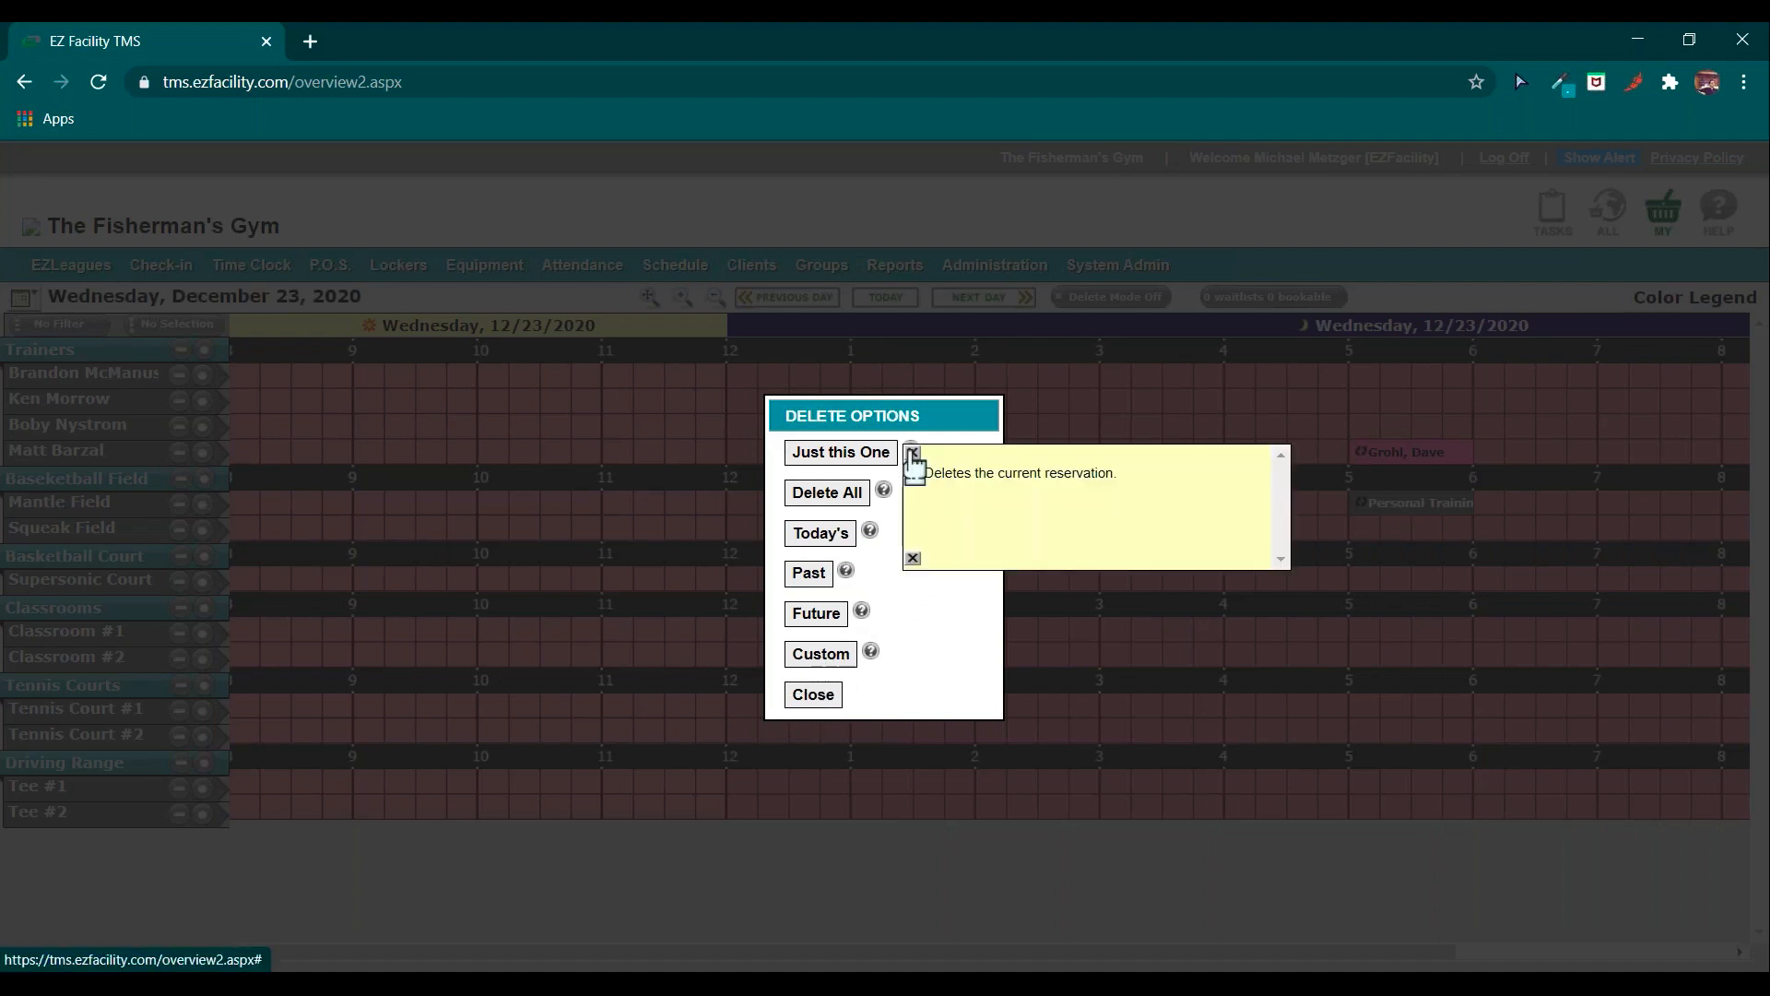
click(885, 492)
click(870, 532)
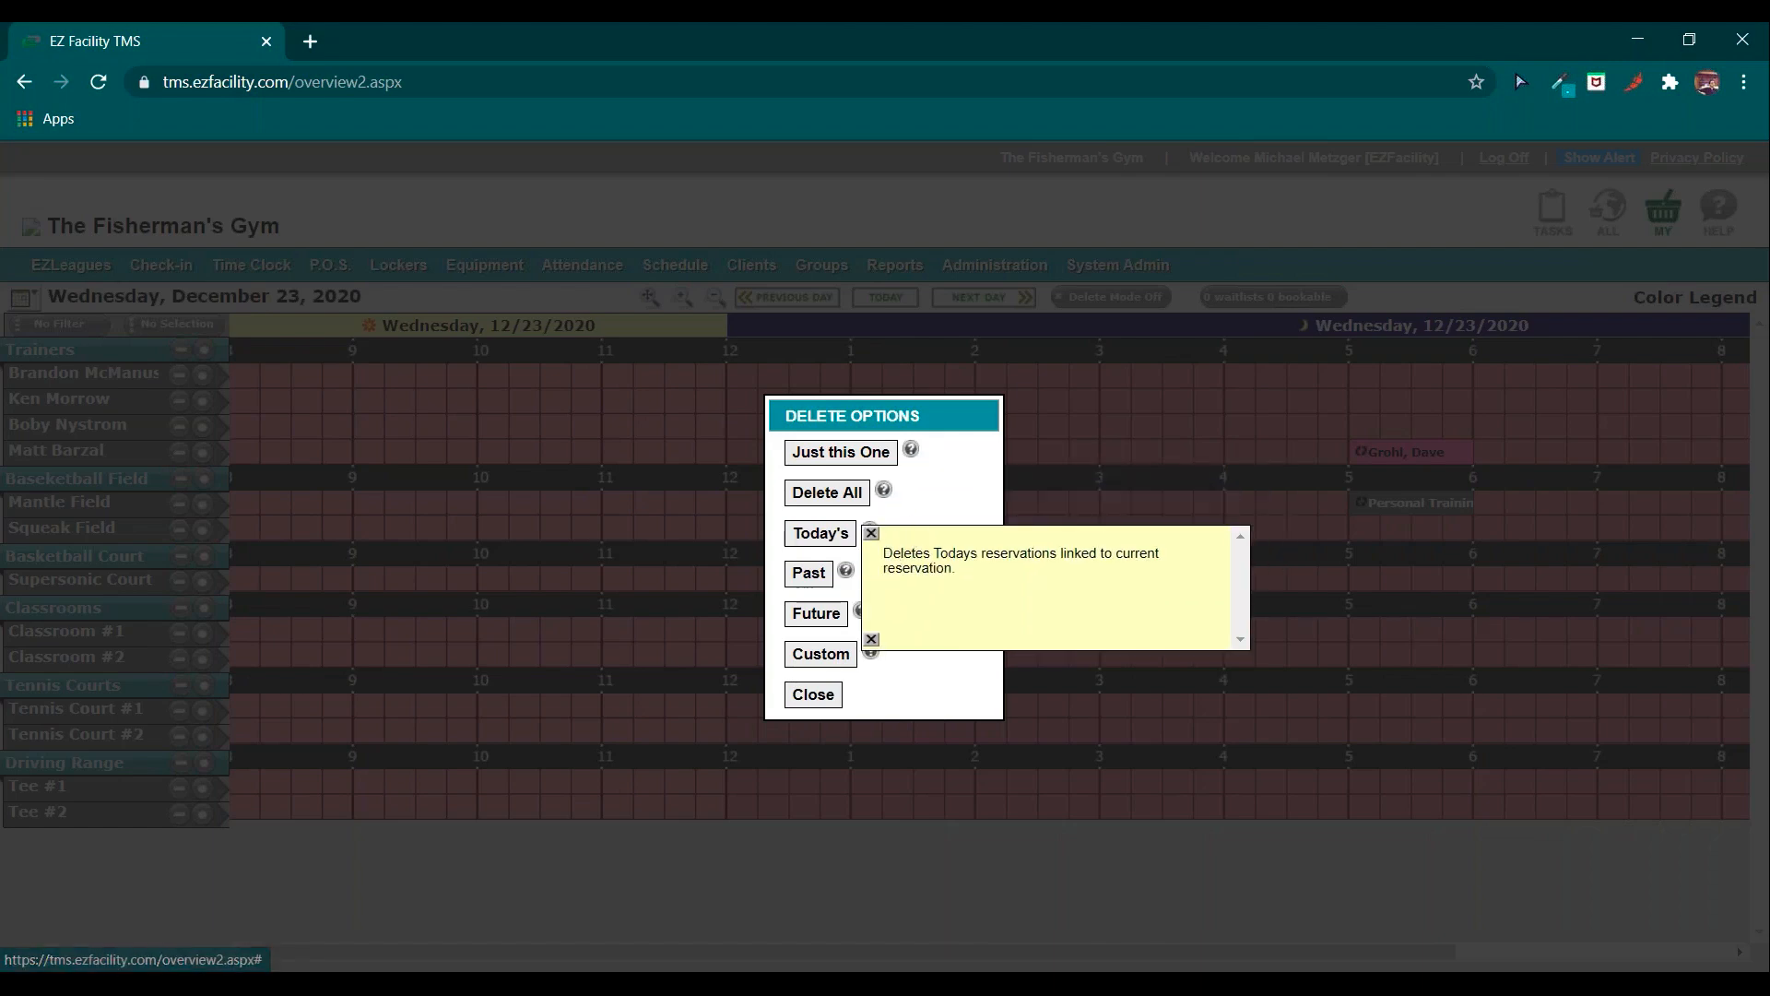
click(870, 532)
click(818, 693)
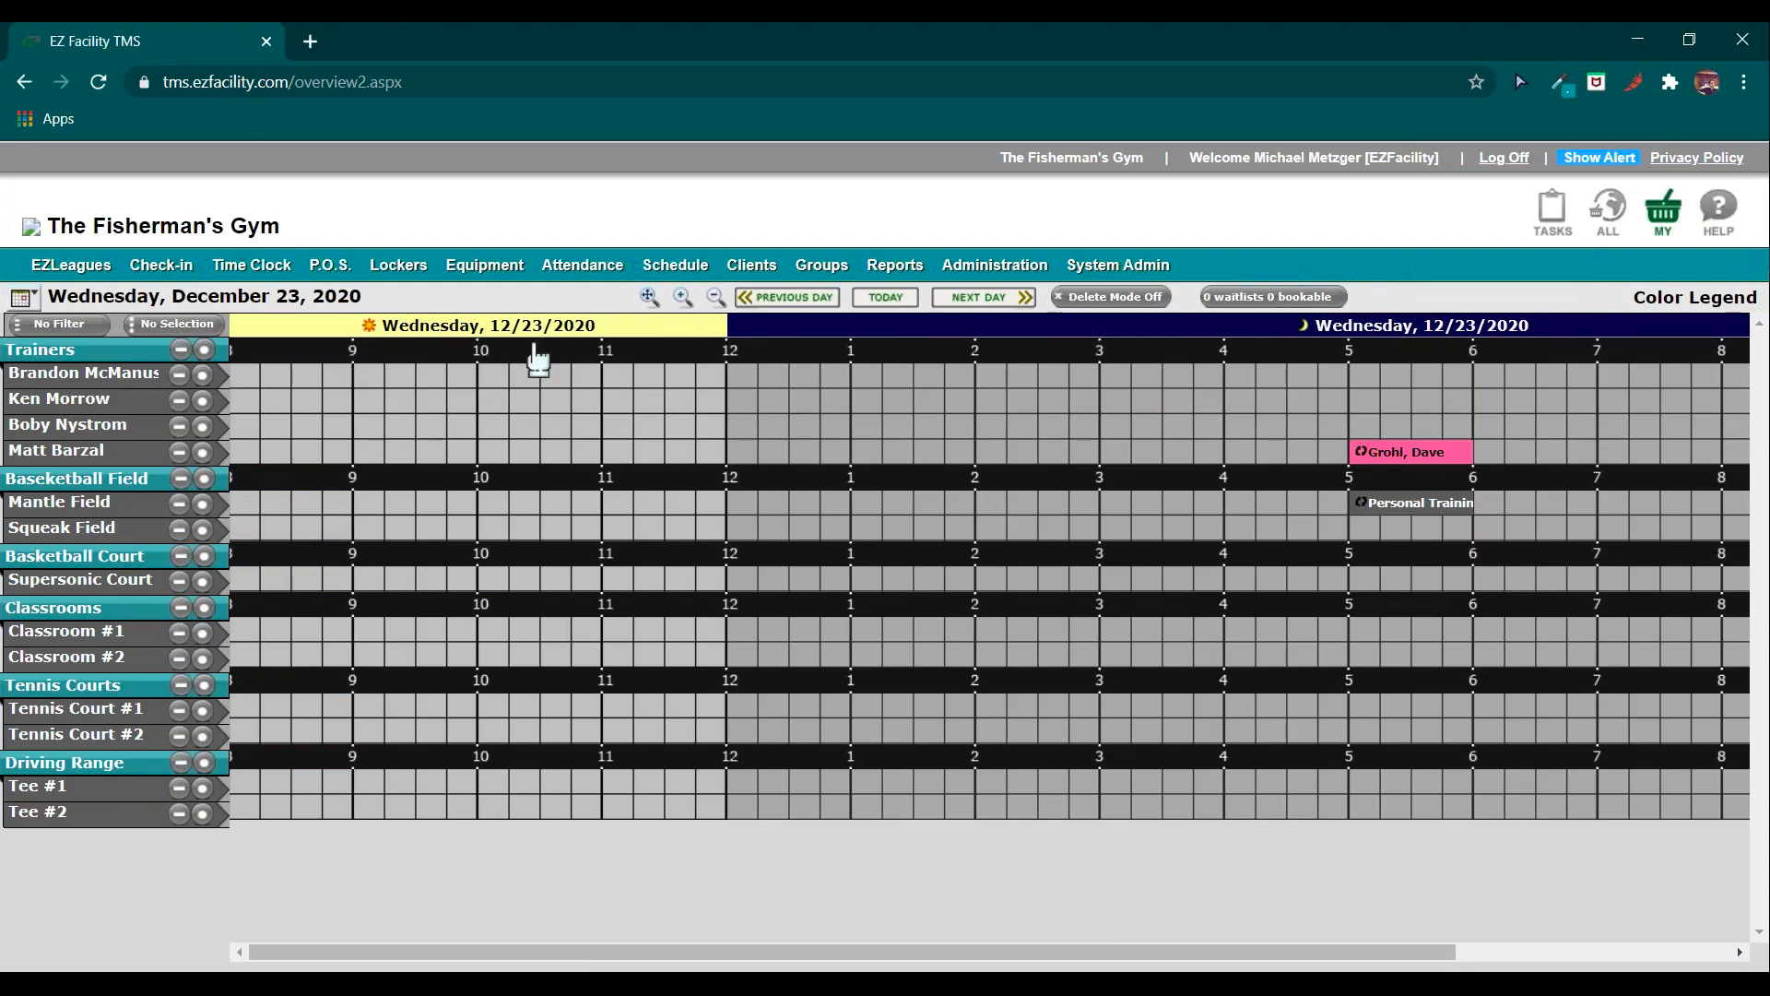
Show the schedule by week and look through the days of December 21 to 27, 2020.
mouse_move(680, 269)
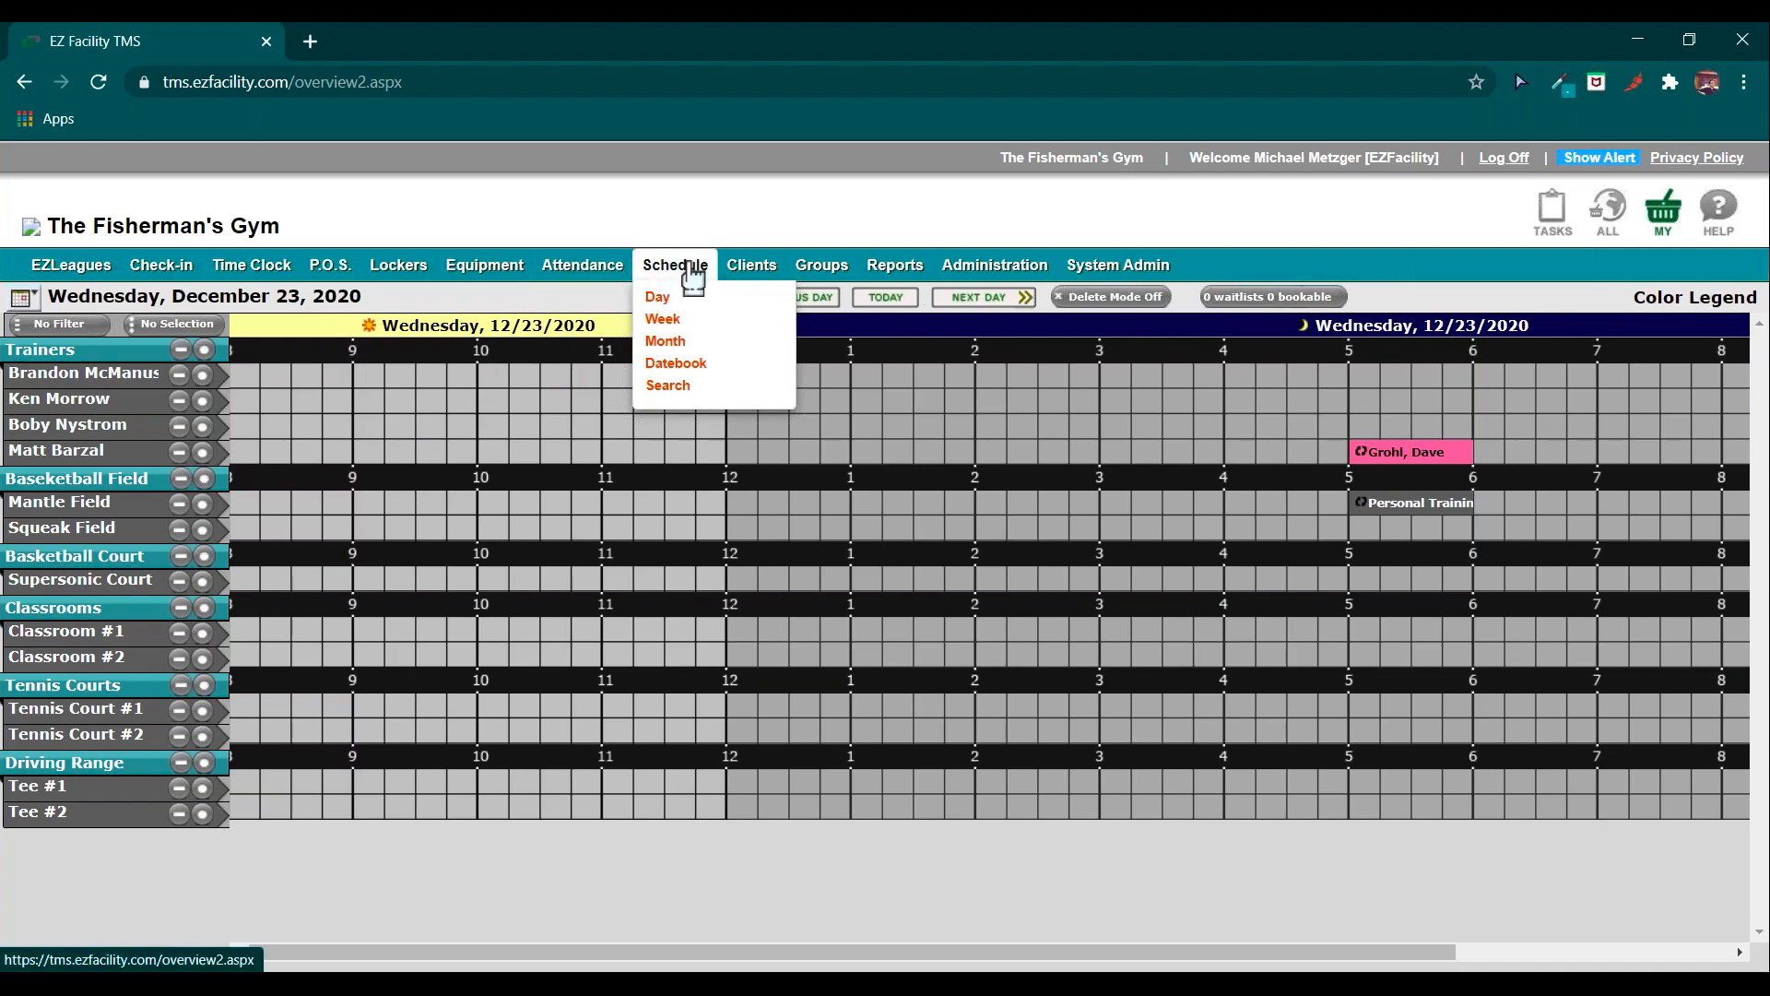
click(664, 323)
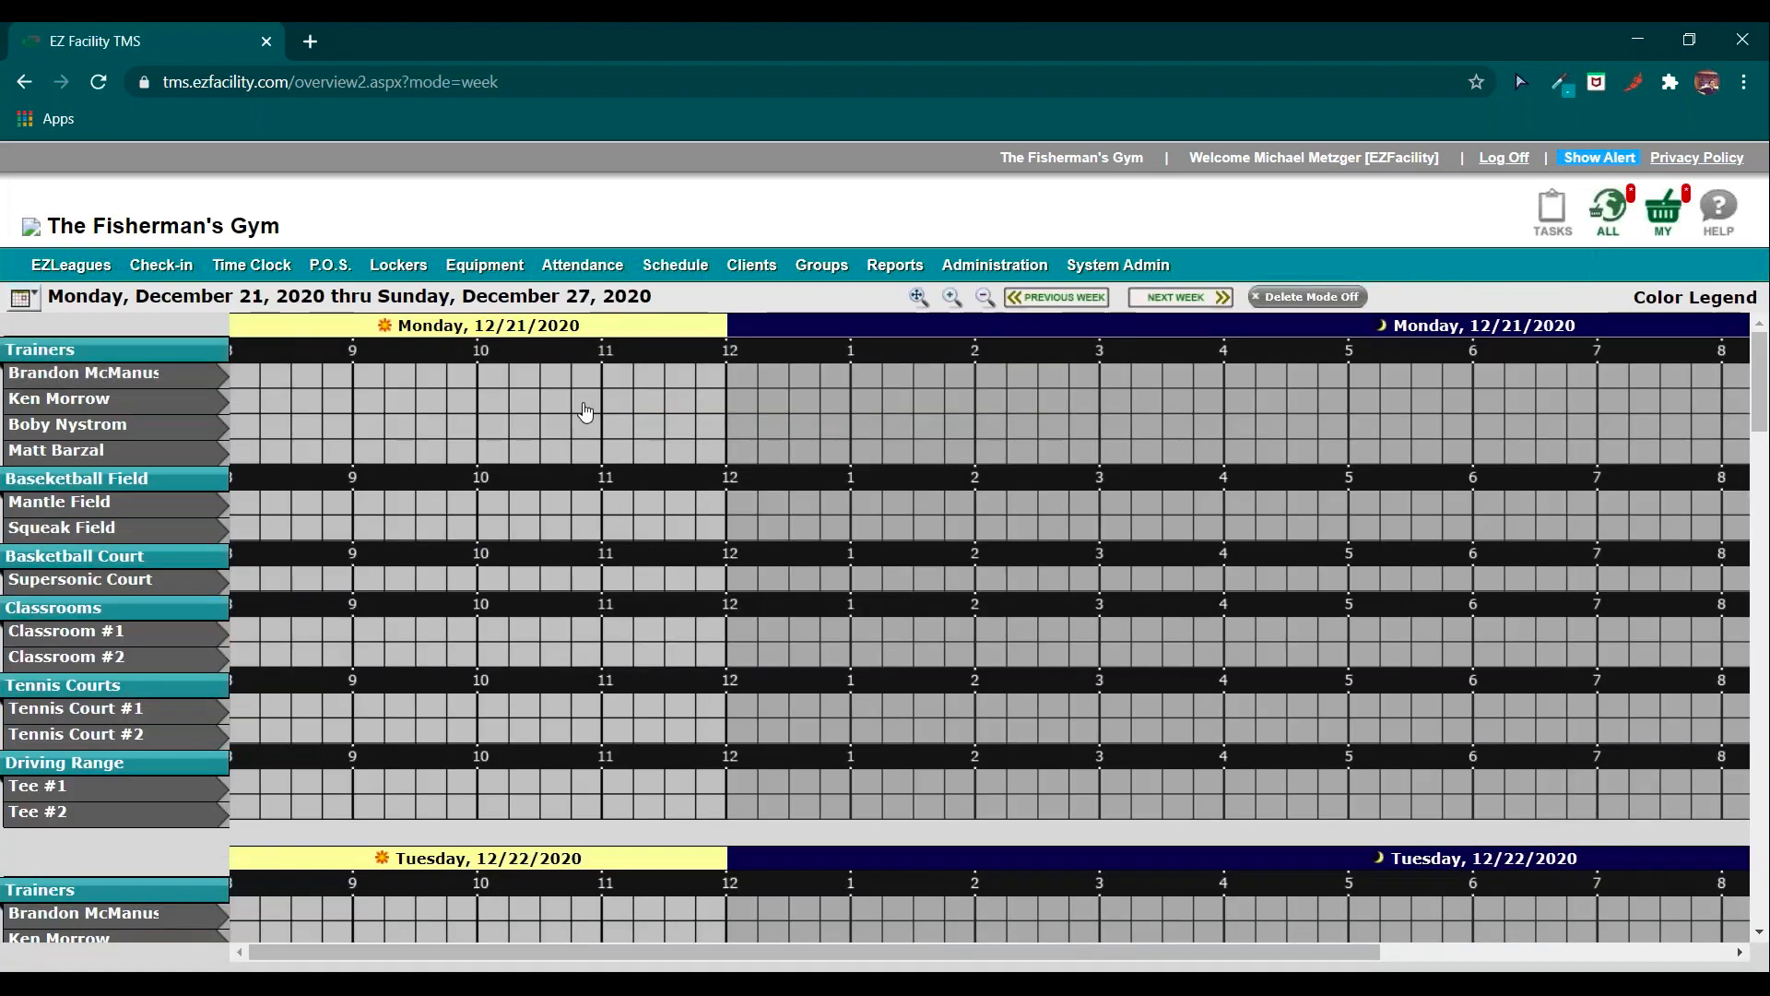
scroll(565, 397, down, 3)
scroll(565, 396, up, 3)
Show the December 2020 schedule by month and look through its Wednesdays and its Thursdays.
mouse_move(661, 277)
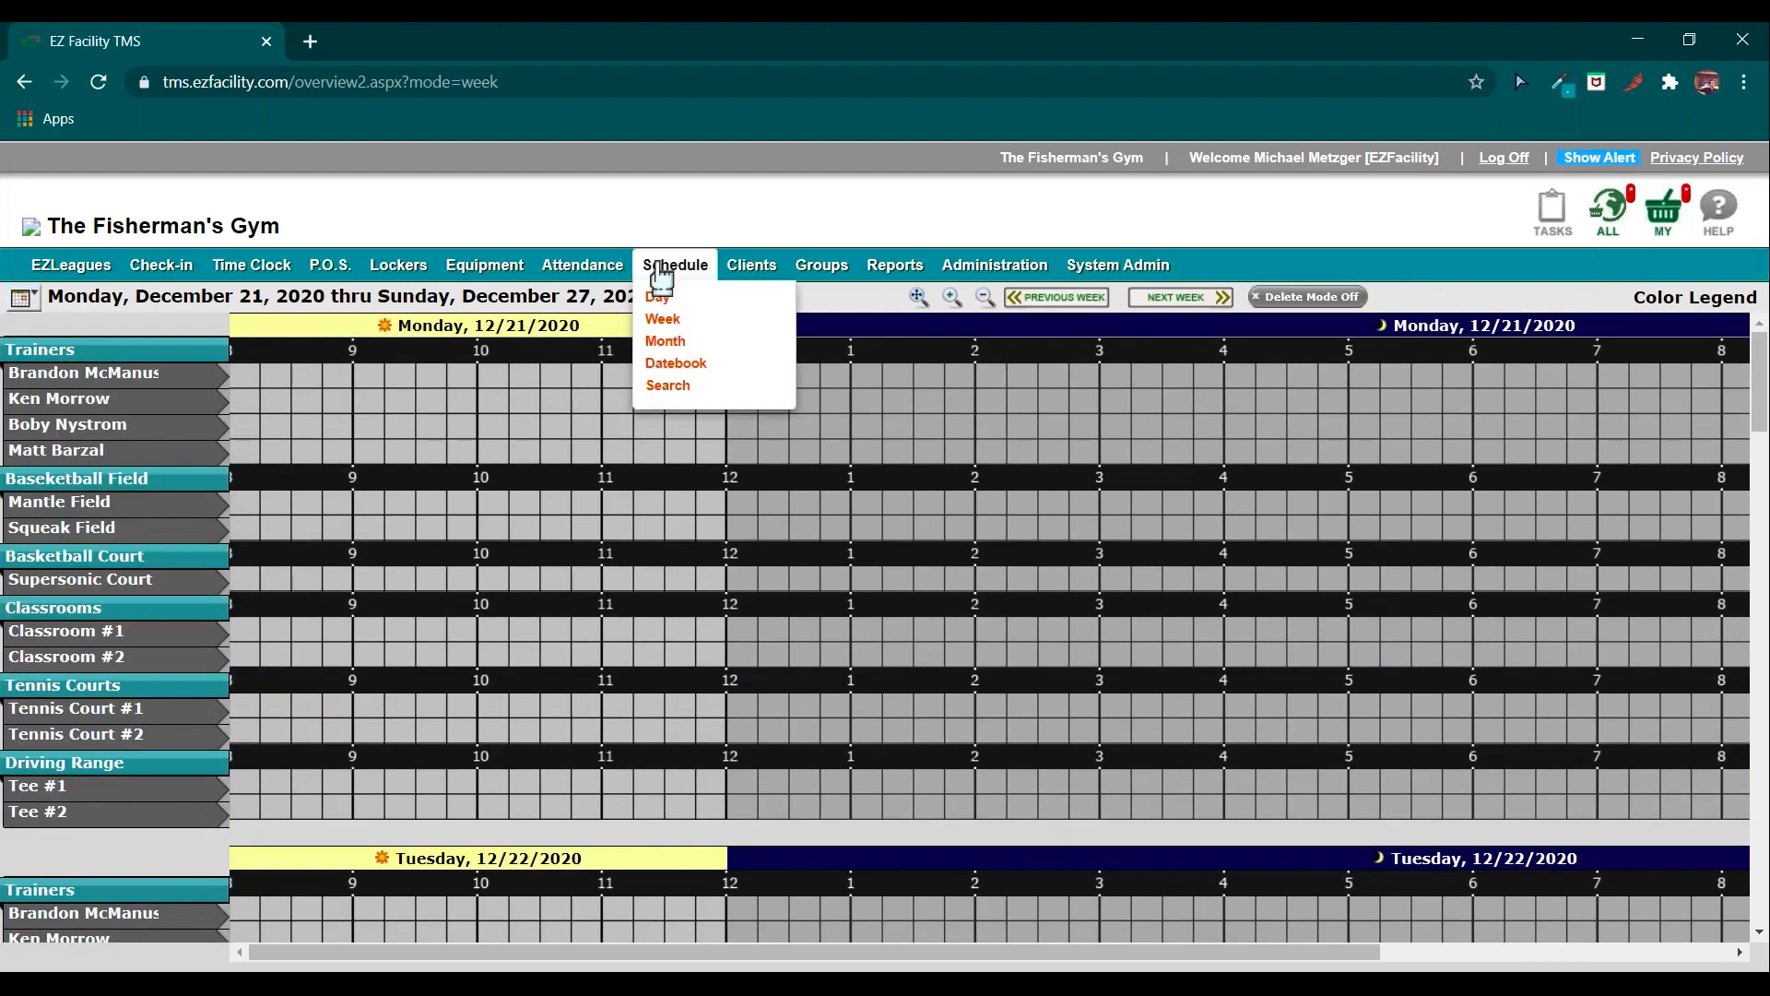
click(665, 341)
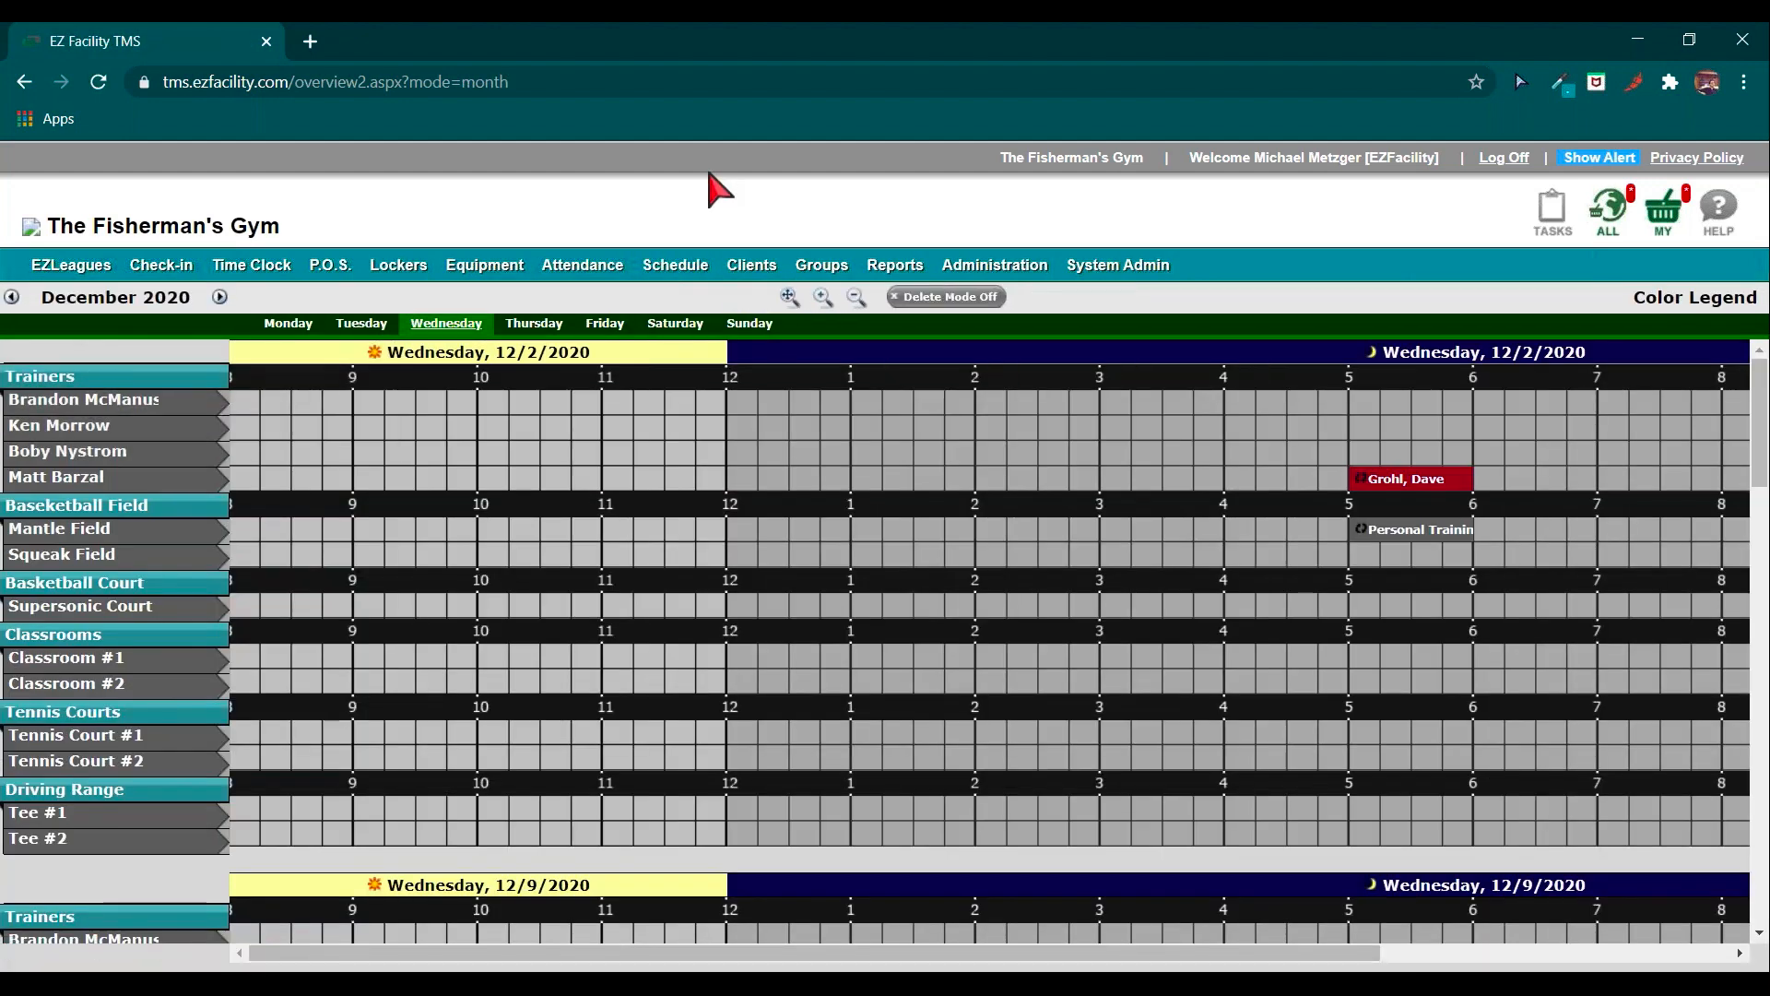
scroll(591, 439, down, 3)
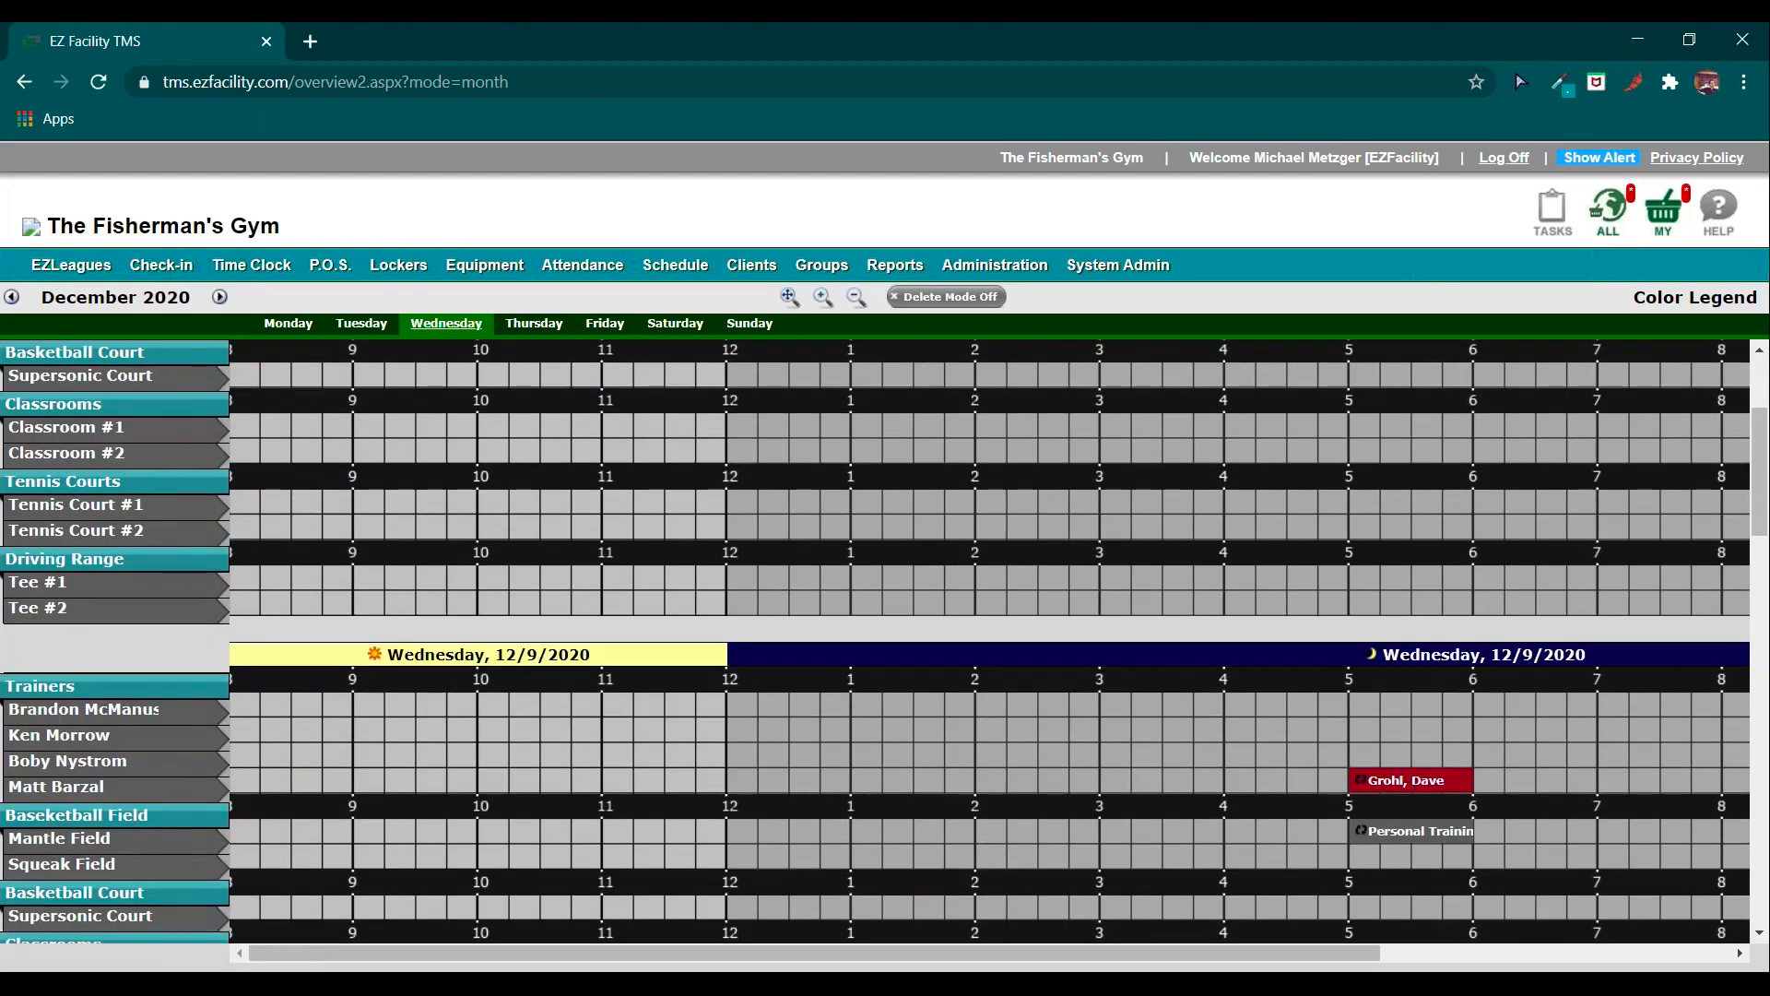
scroll(557, 379, up, 3)
click(533, 323)
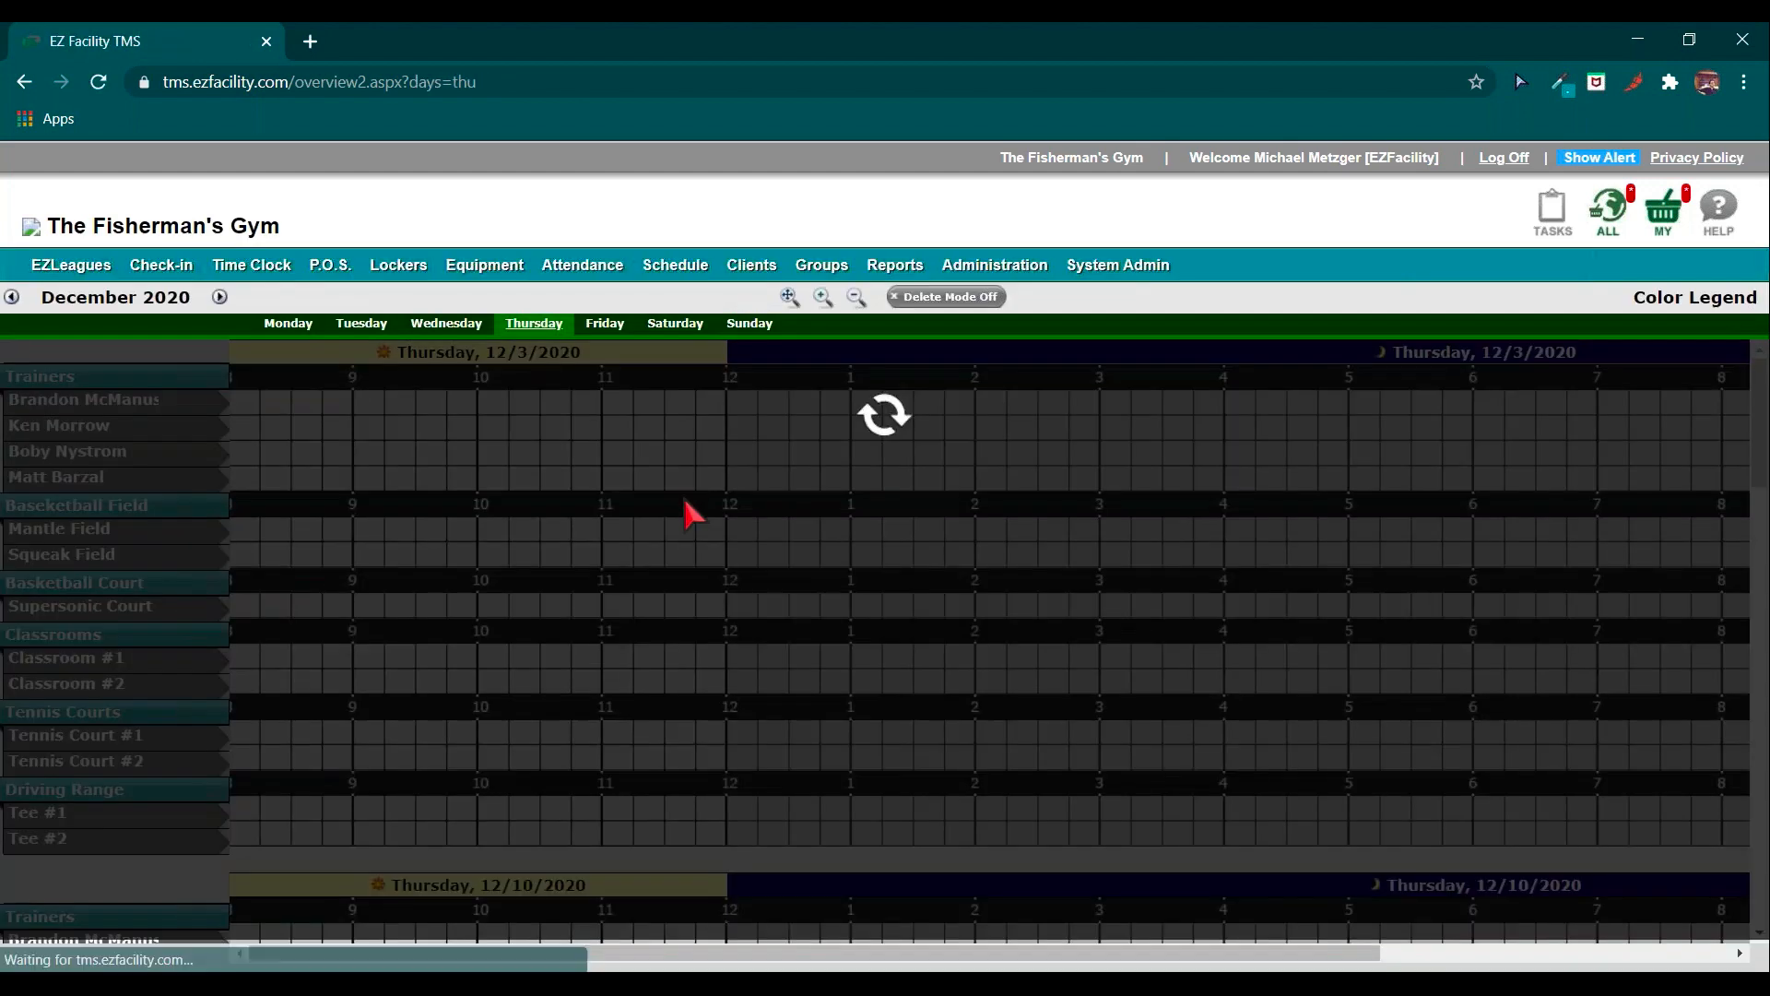
scroll(691, 510, down, 5)
scroll(876, 641, up, 6)
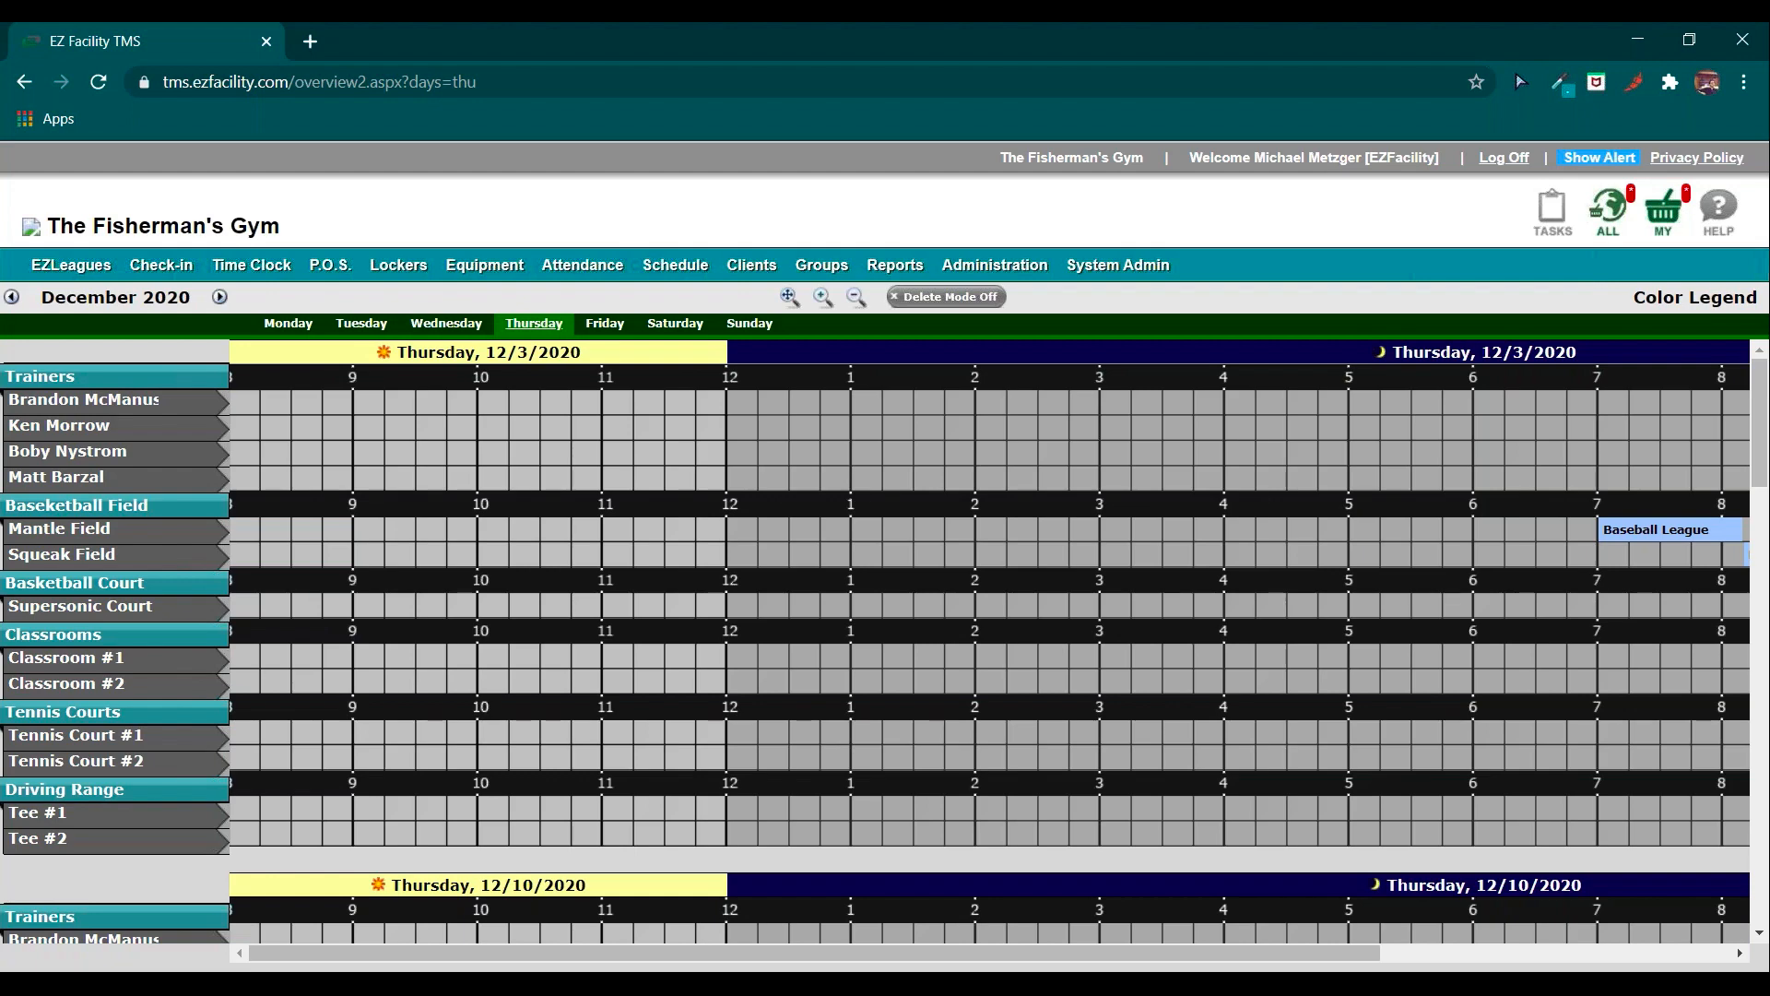
Return to the daily schedule for Wednesday, December 23, 2020.
mouse_move(683, 268)
click(659, 296)
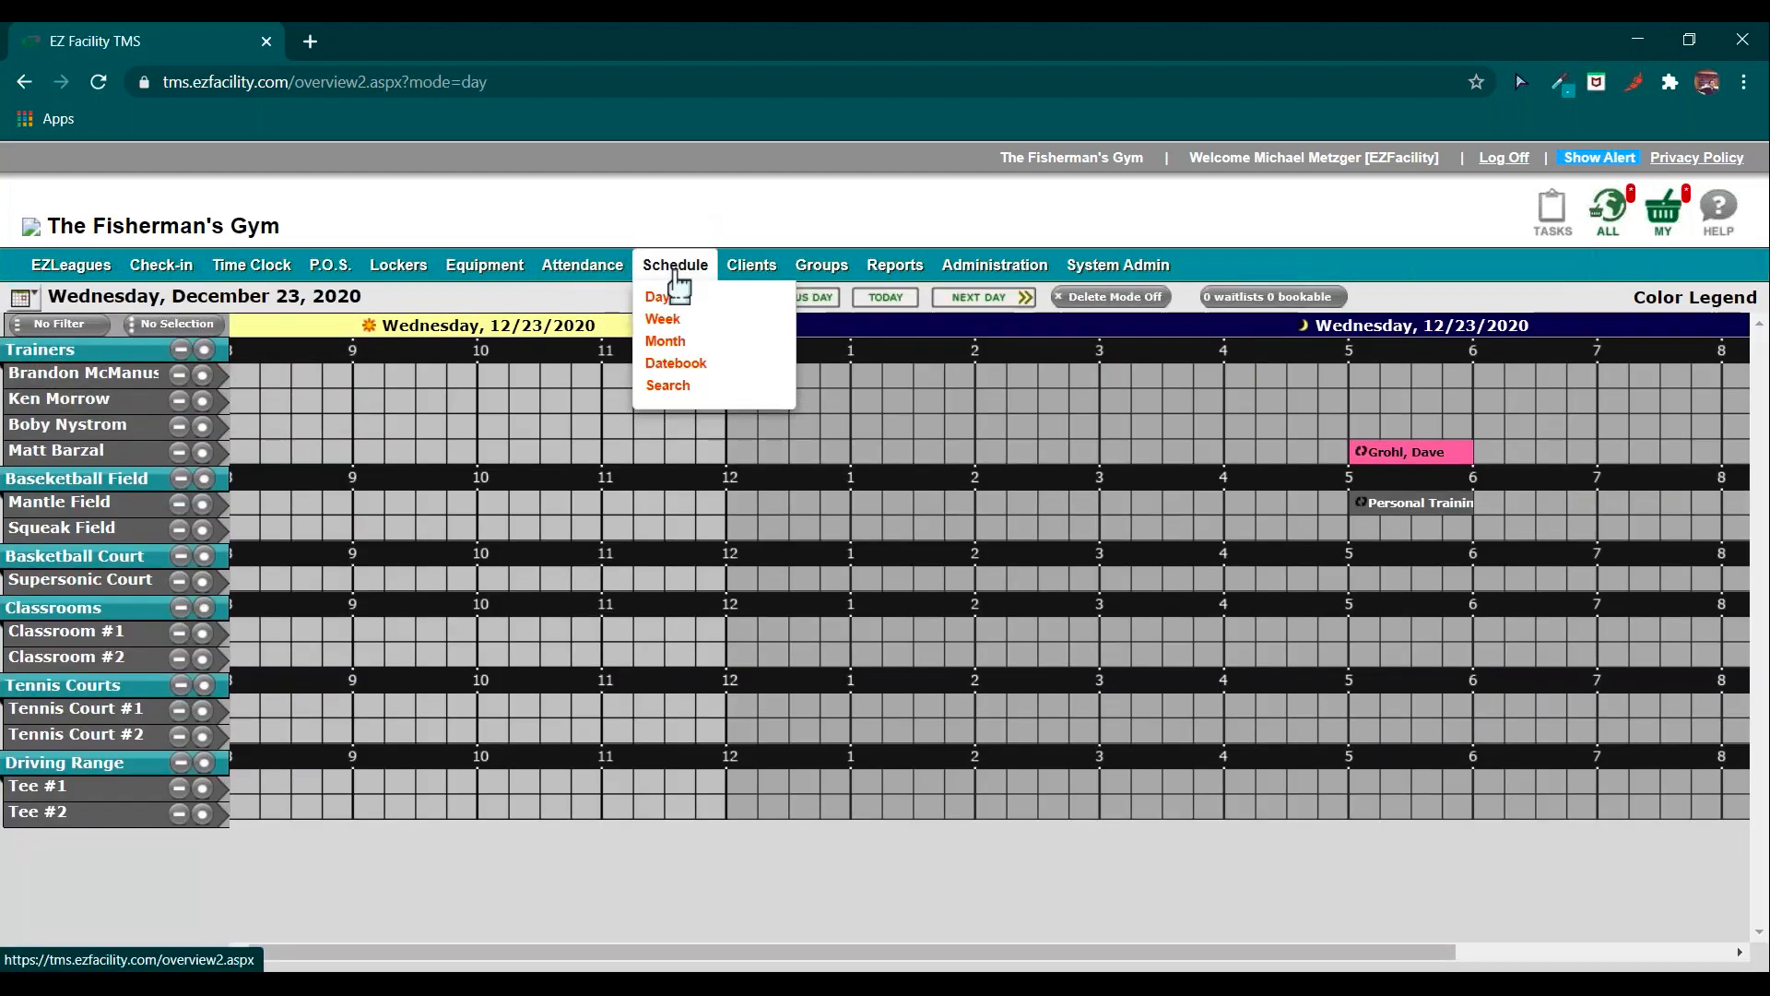
click(673, 295)
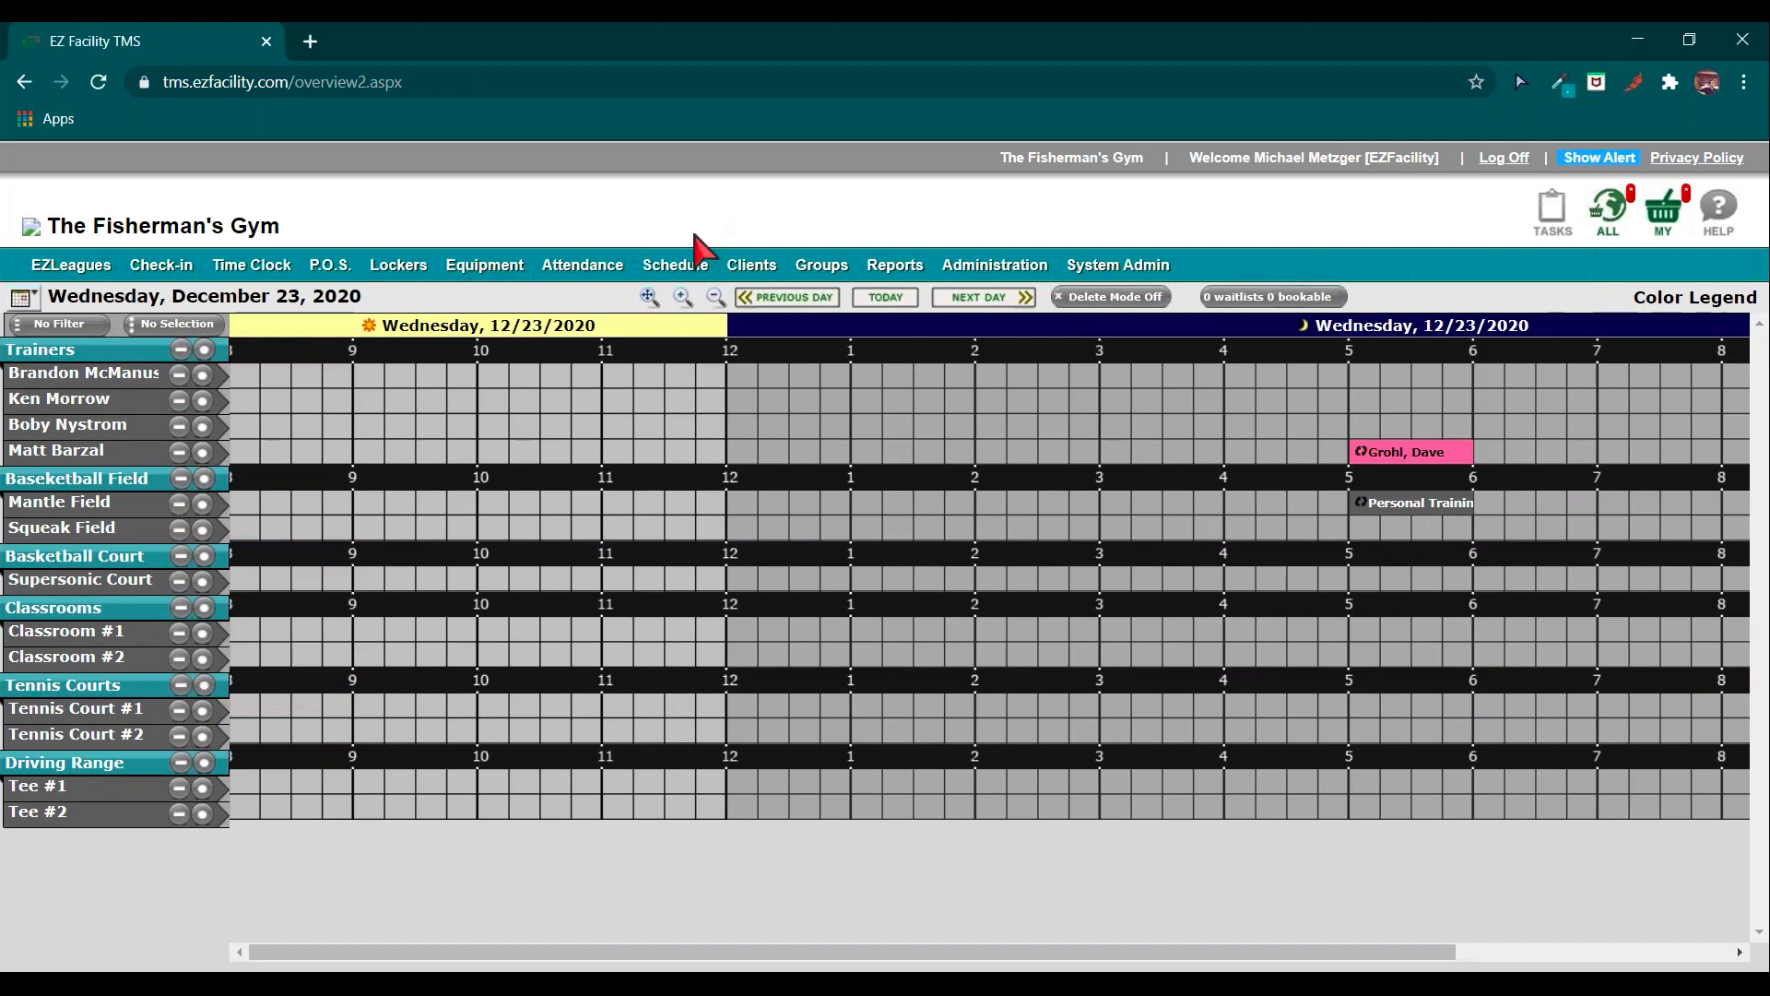
Switch the schedule to the Datebook view and look through the day's time slots for the trainers and venues.
mouse_move(683, 269)
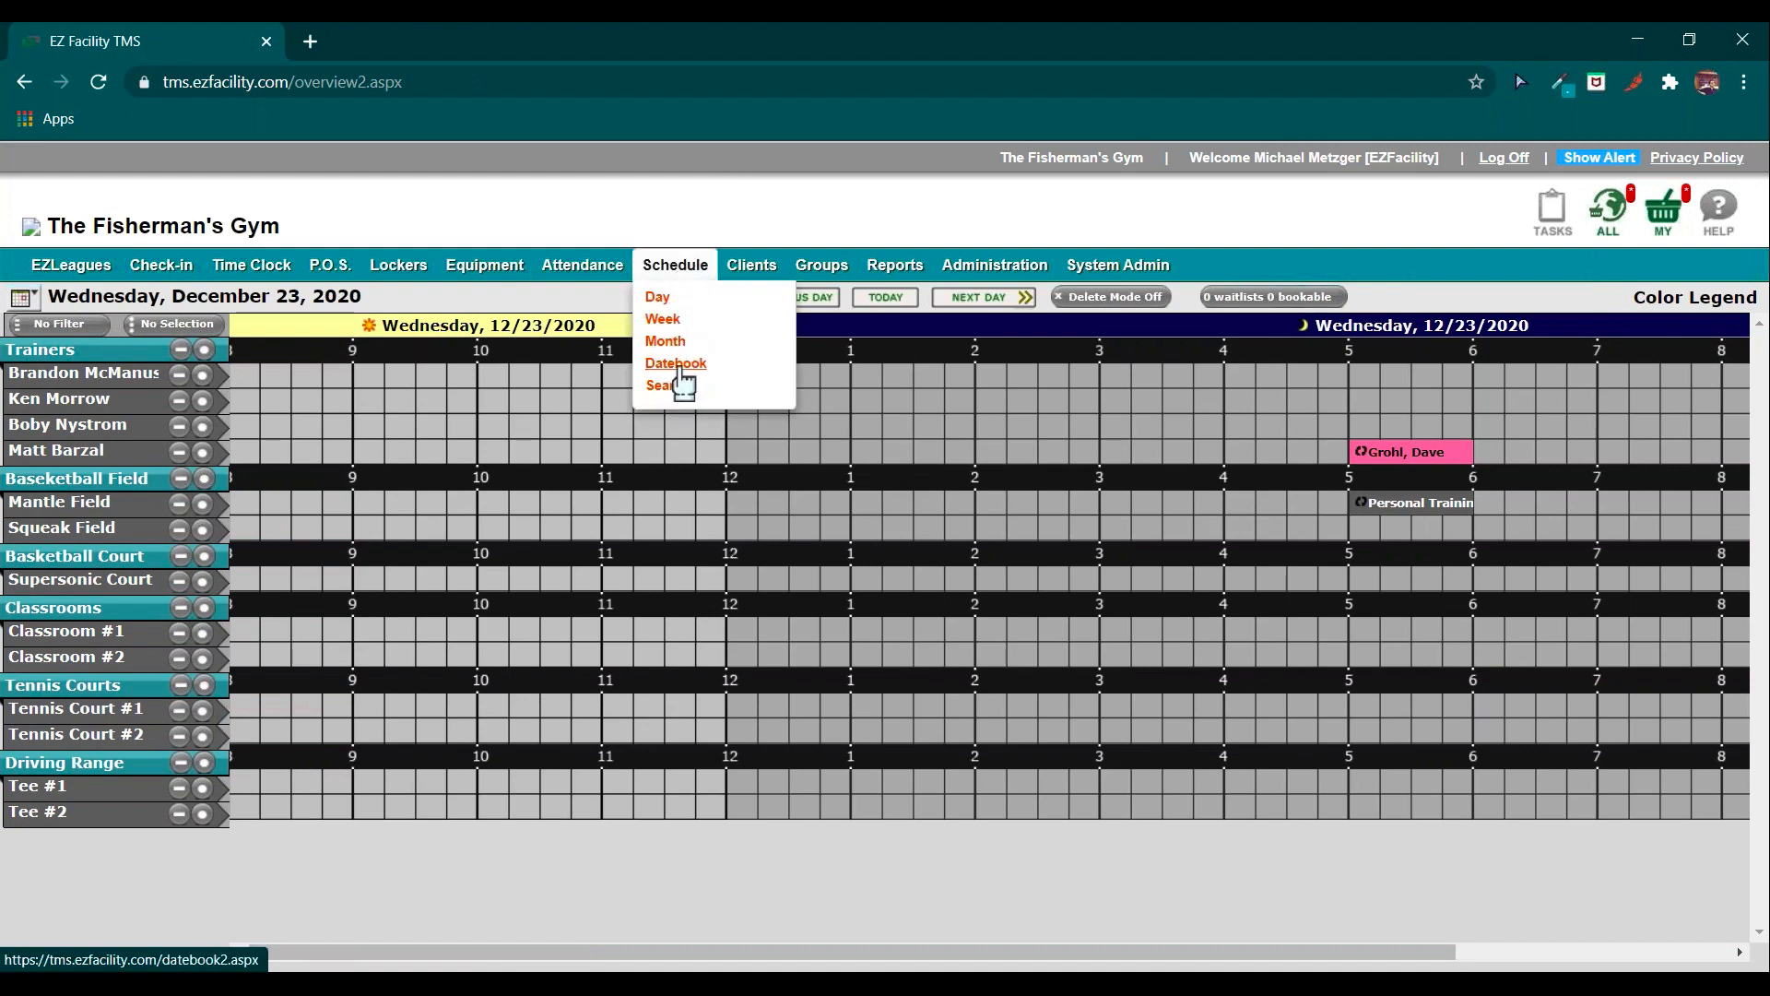
click(686, 368)
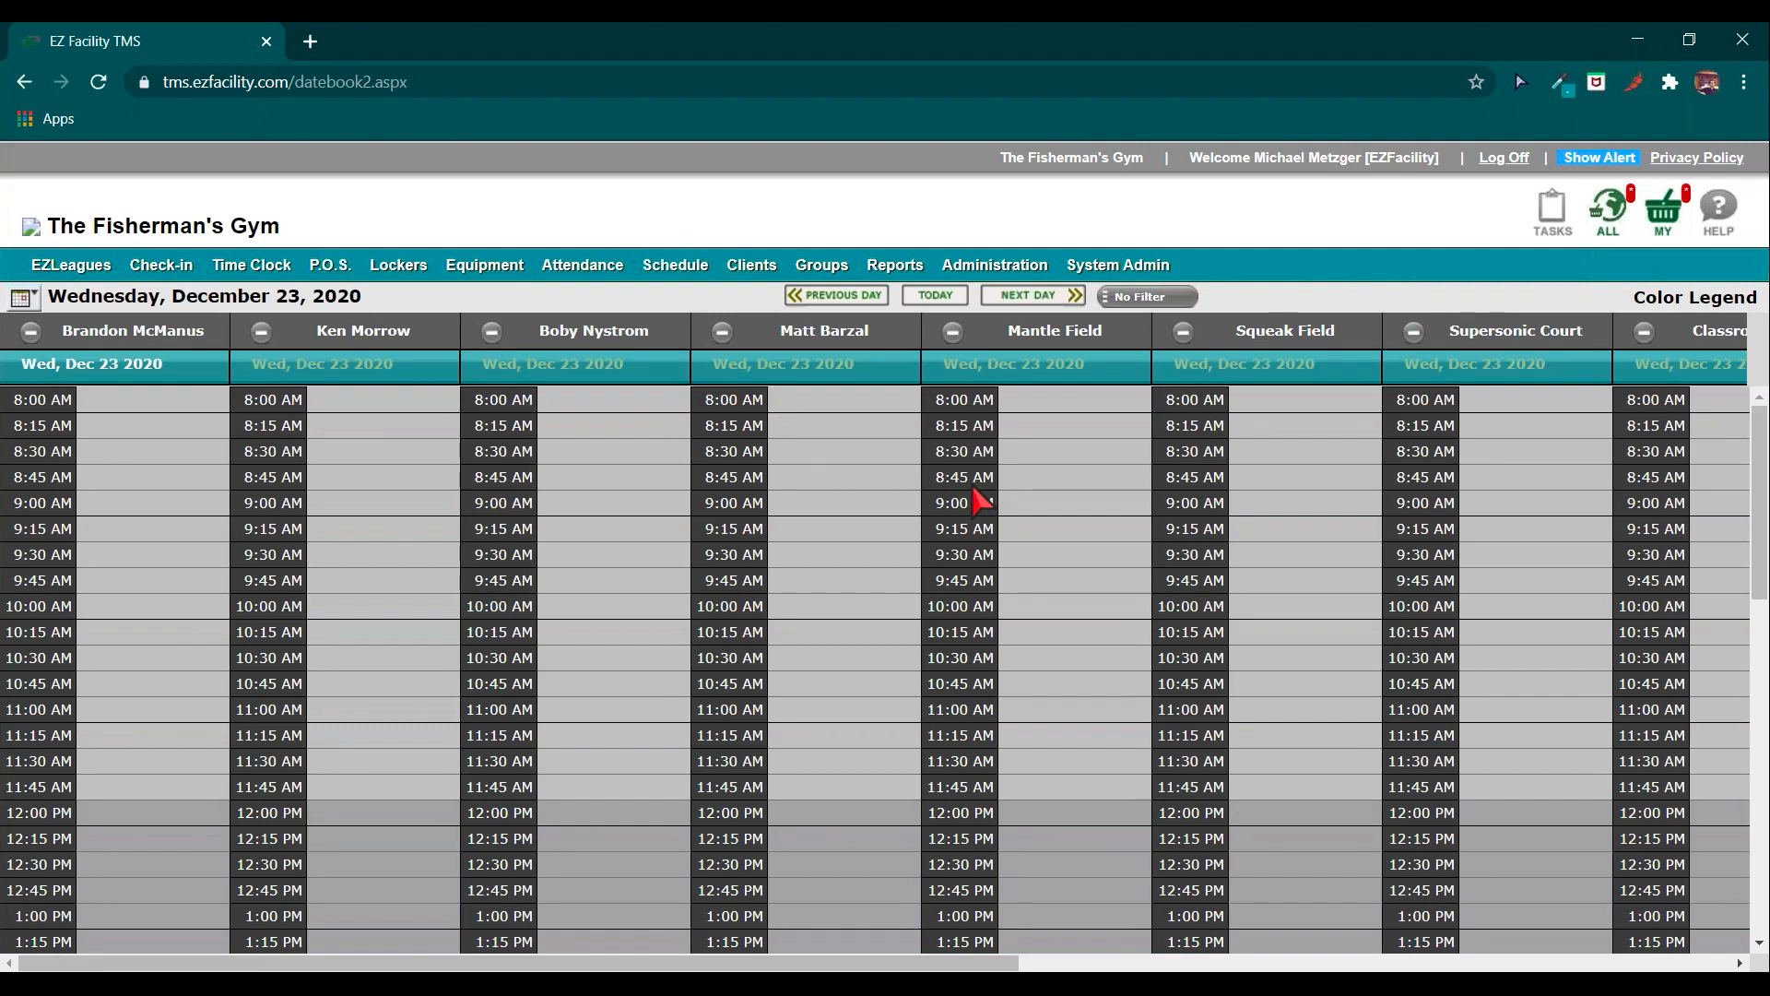
scroll(876, 498, down, 7)
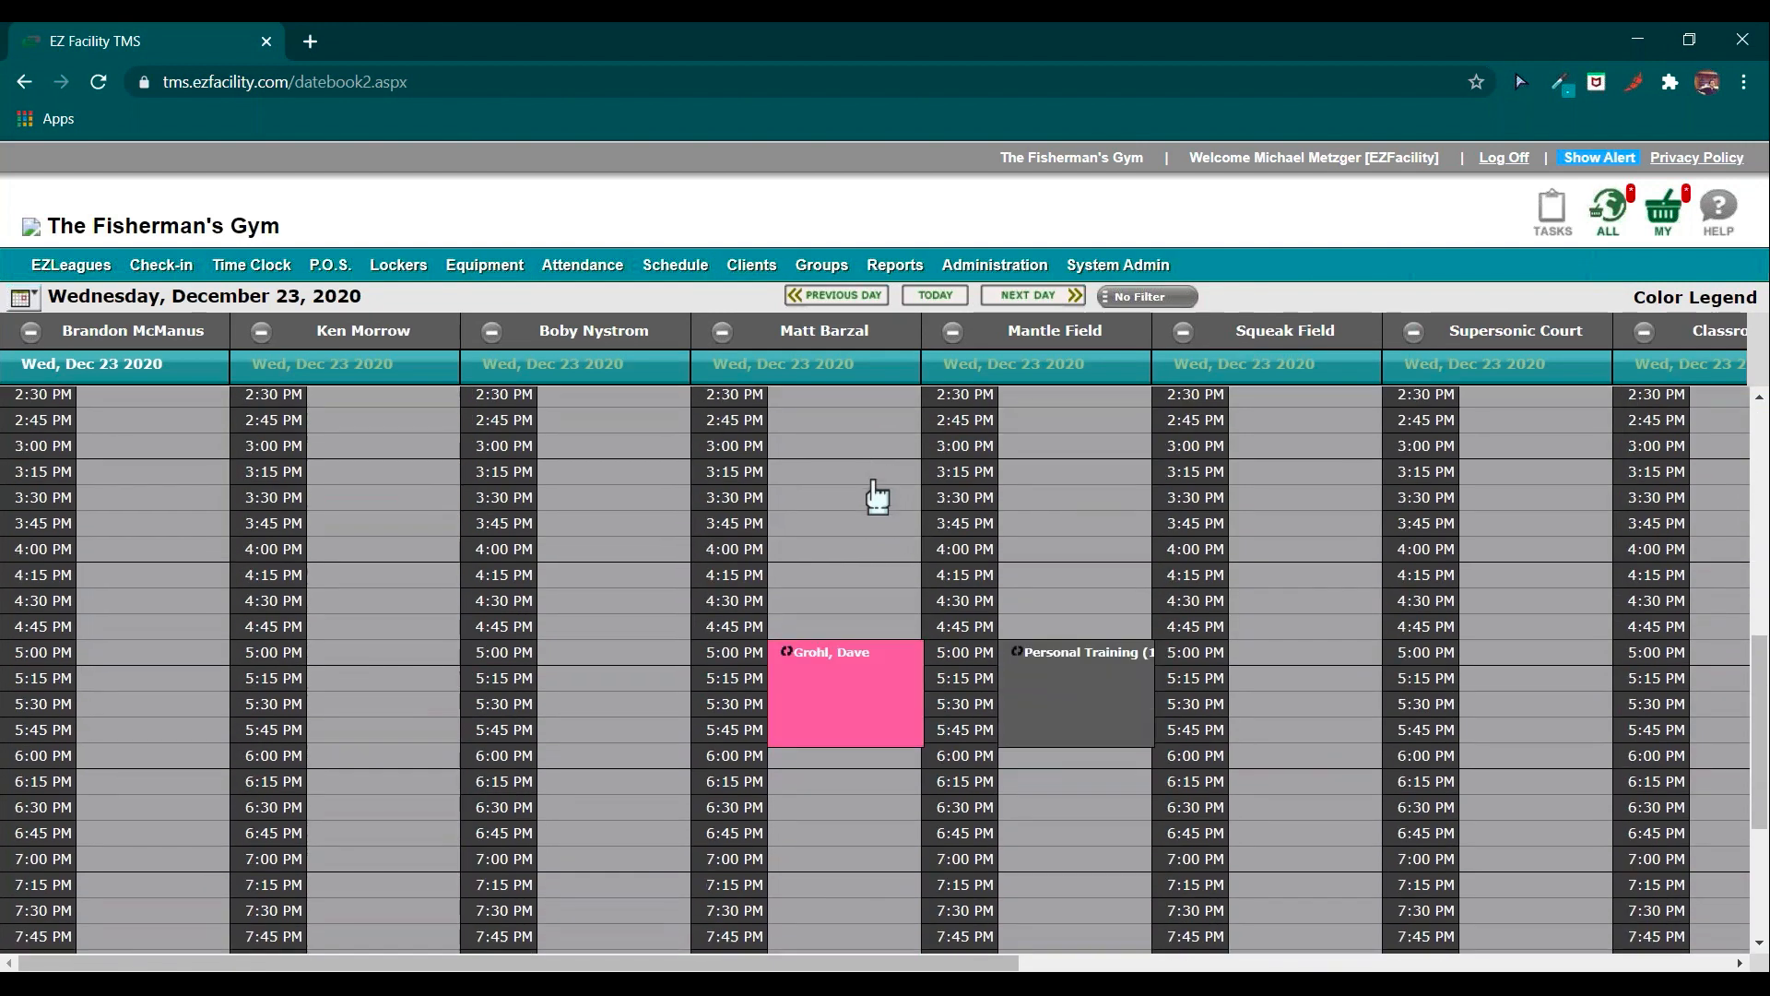
scroll(875, 495, down, 3)
scroll(866, 602, up, 10)
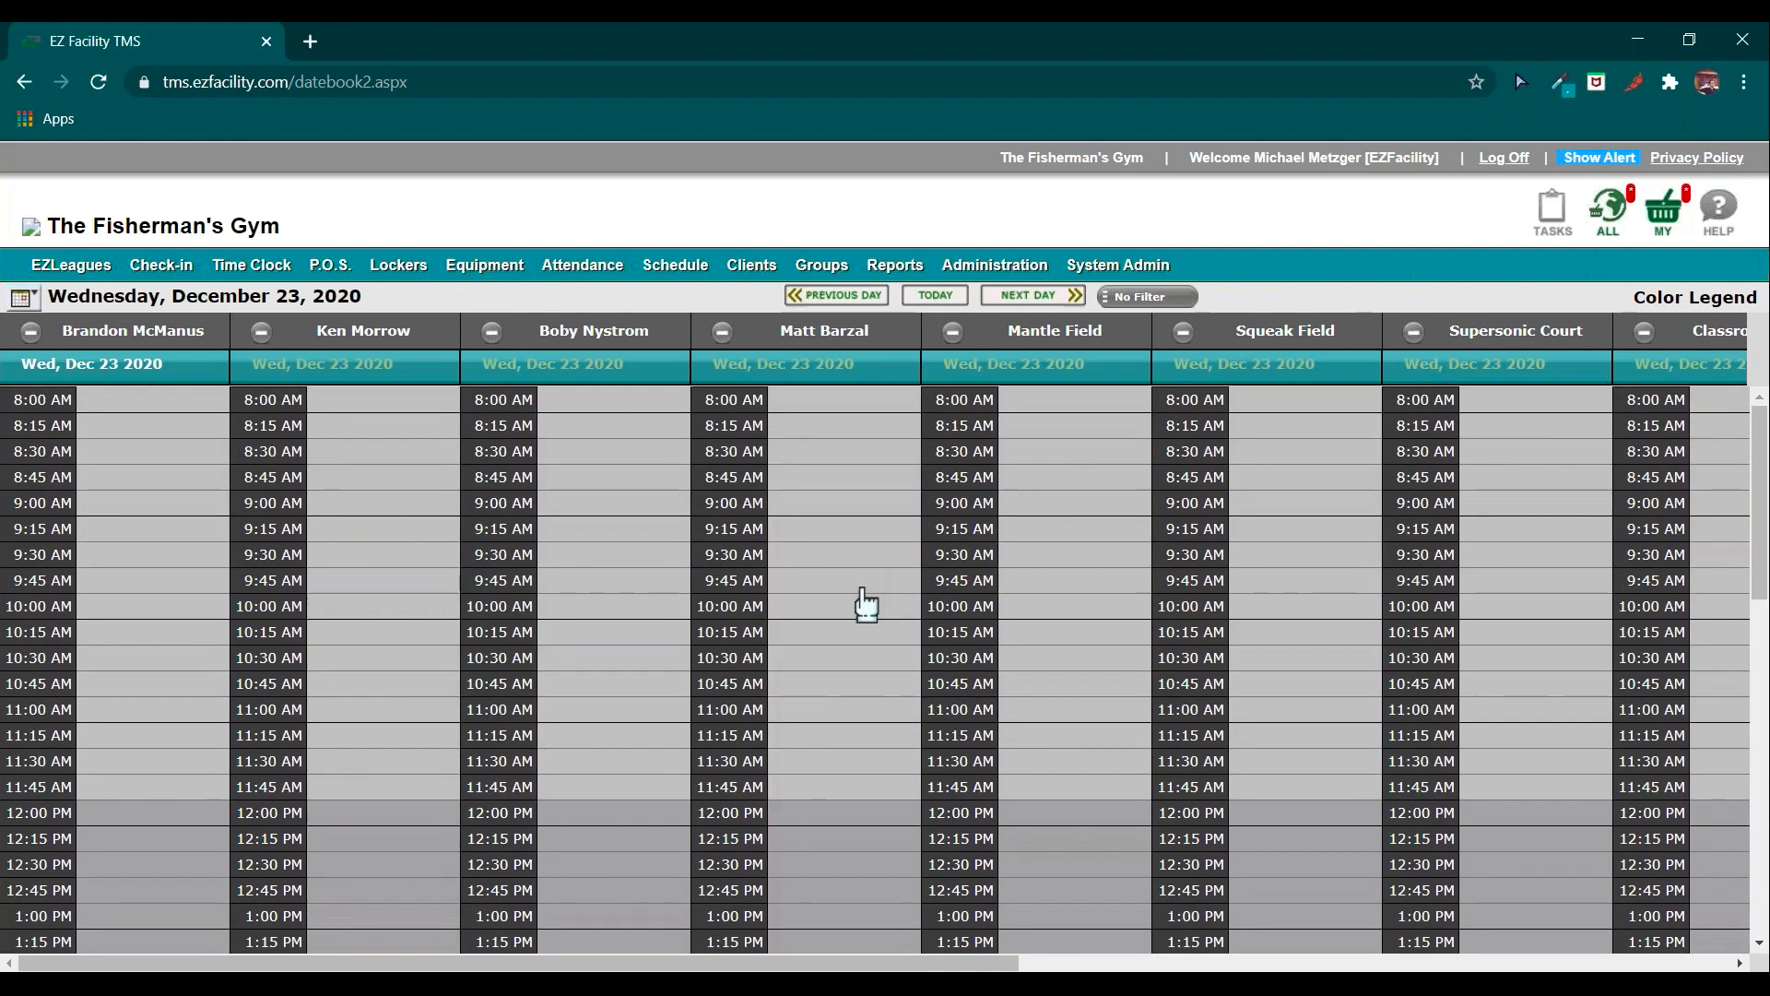
Try to show the Datebook by week and return it to the day view.
mouse_move(654, 278)
click(664, 319)
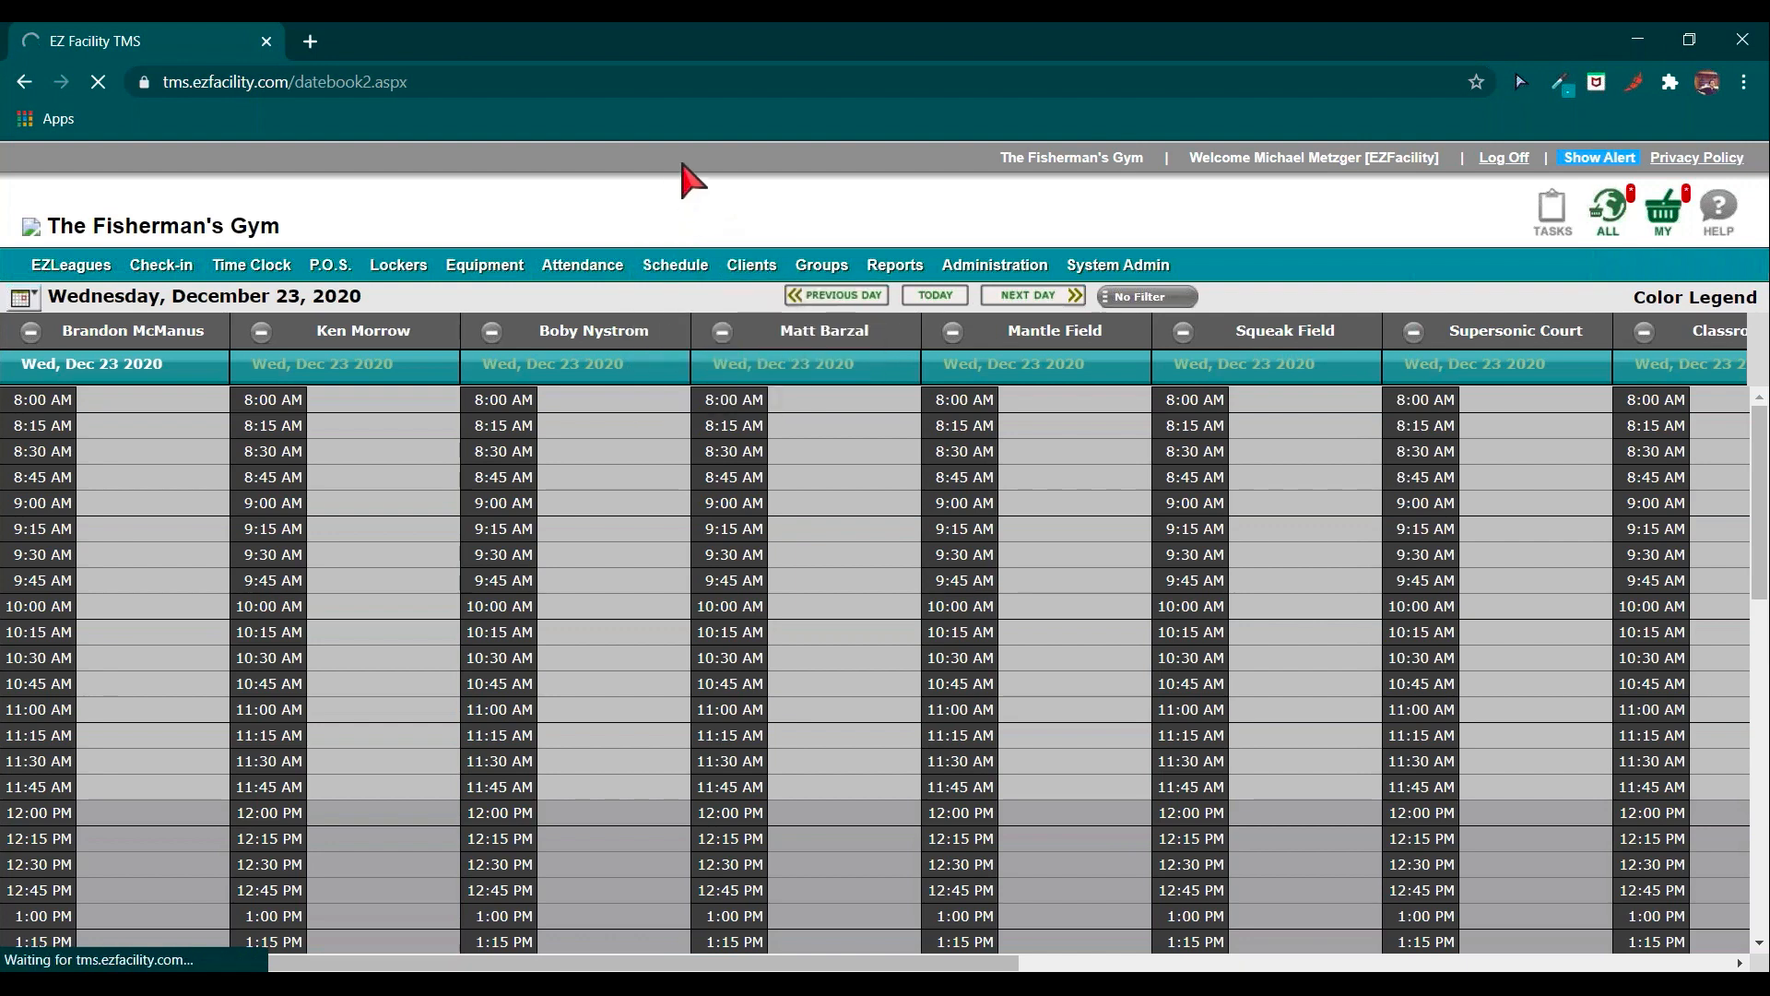
mouse_move(679, 276)
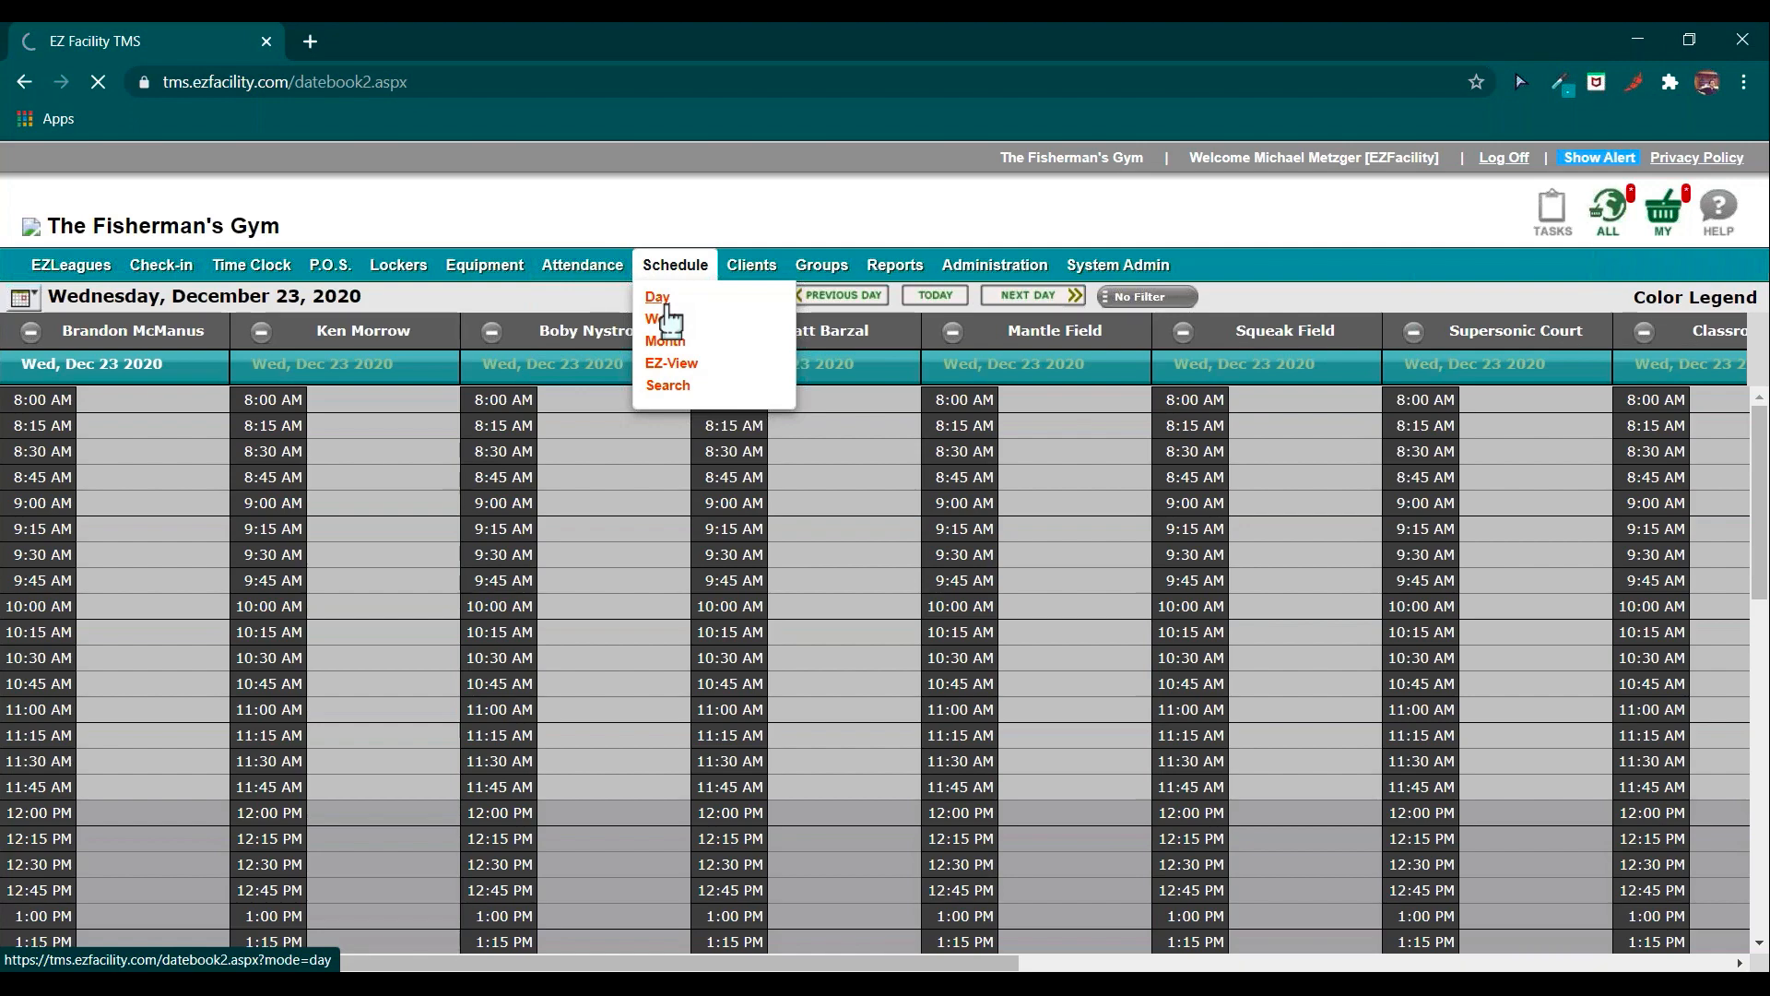
click(667, 308)
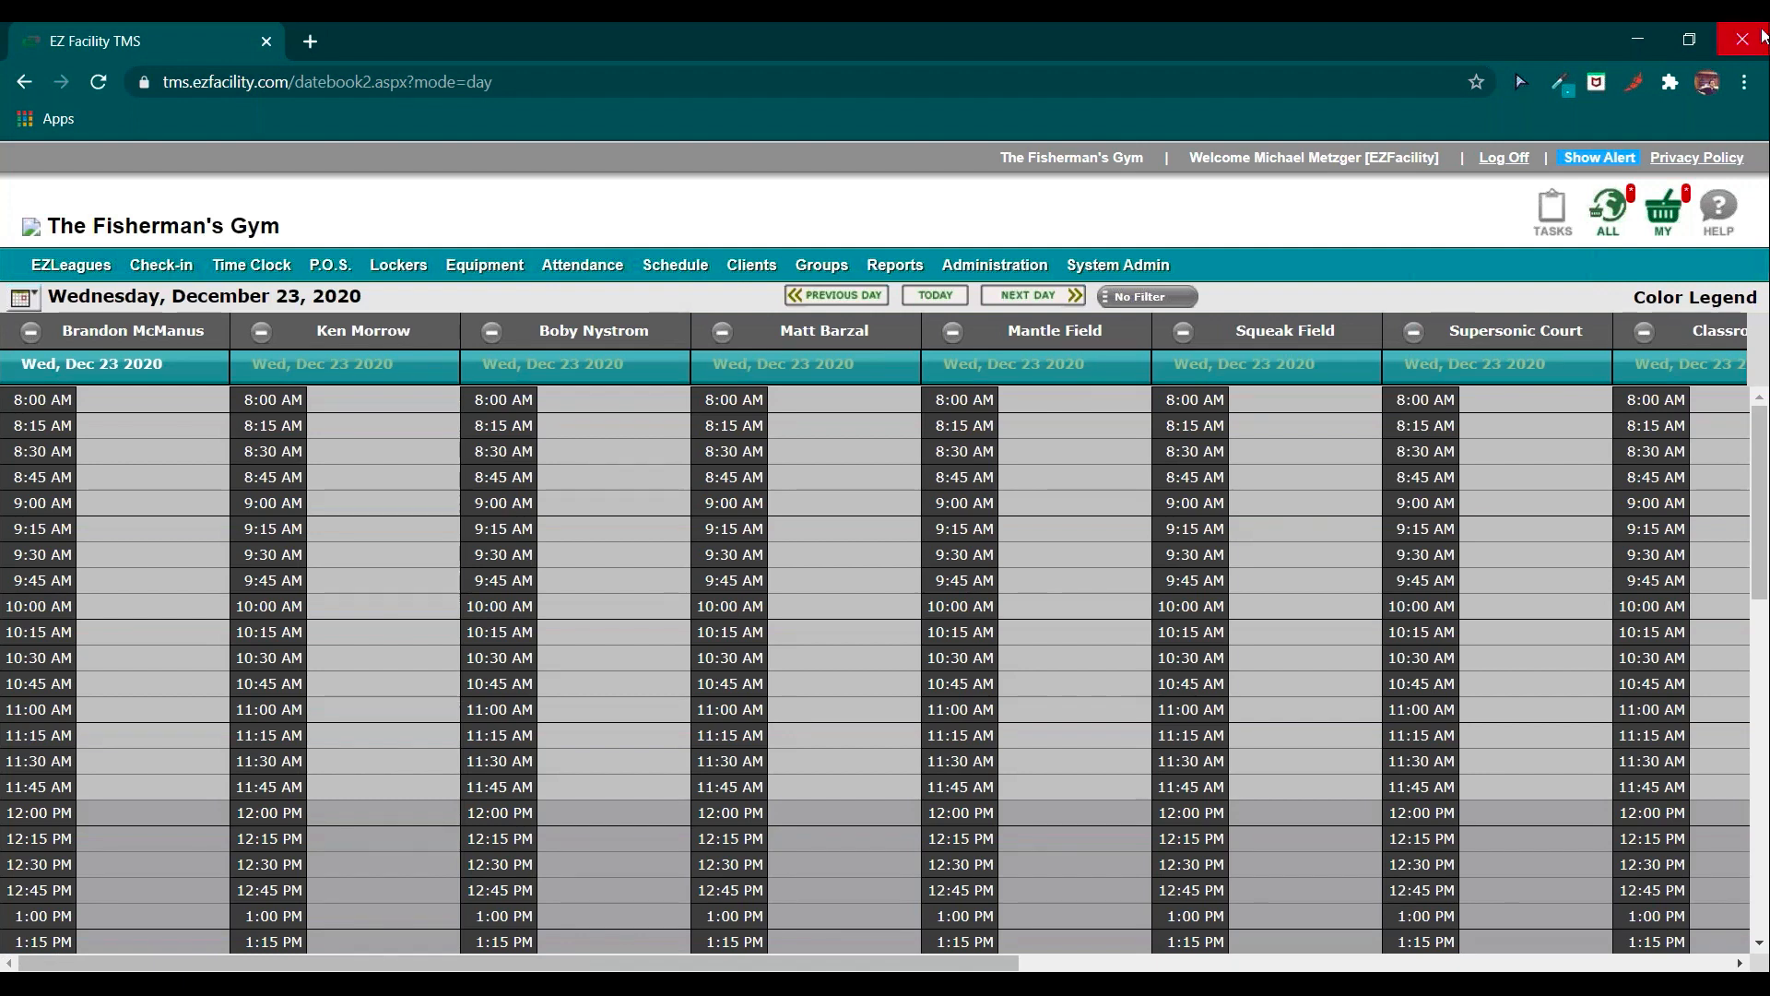
Open the Administration page.
click(1031, 277)
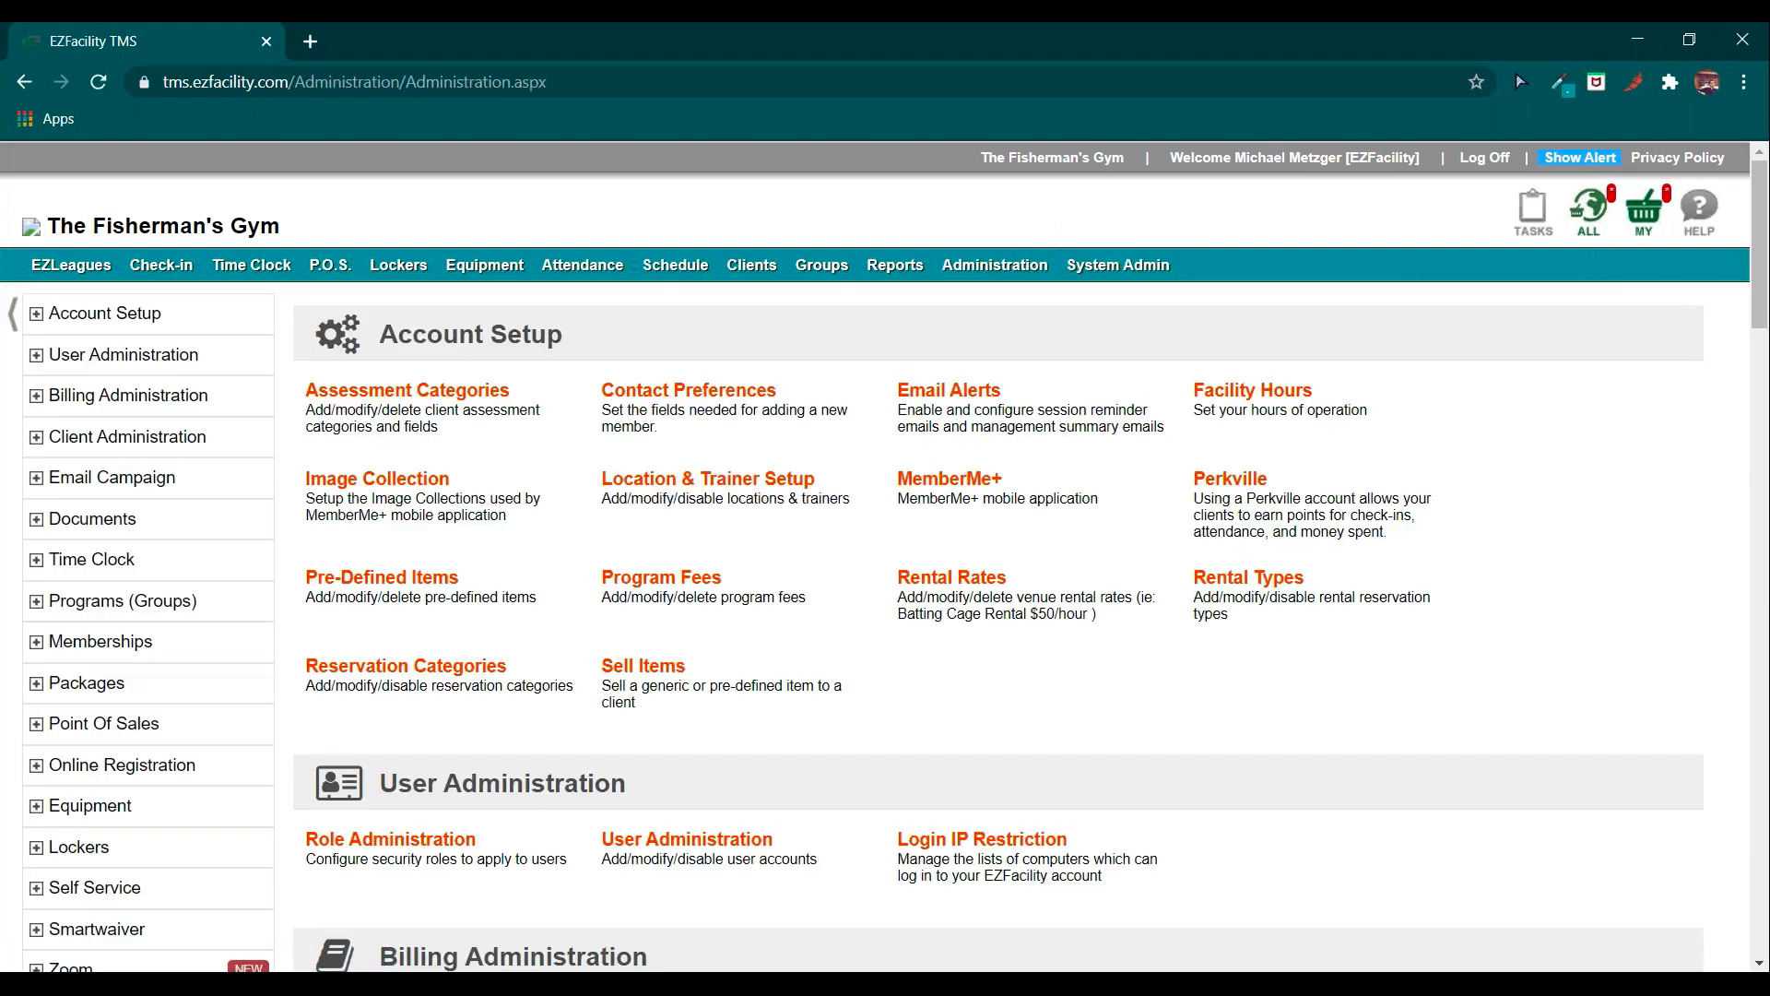